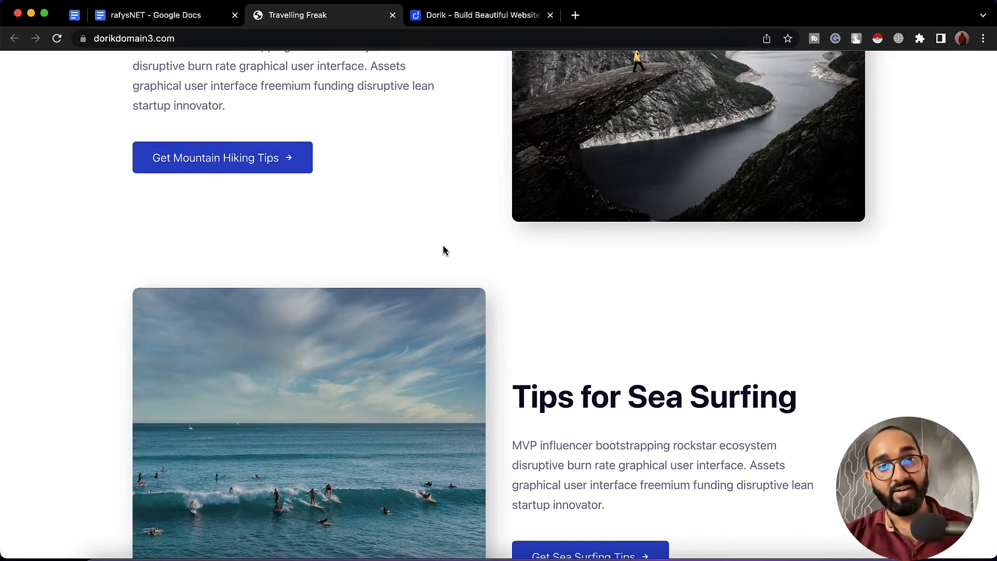
Review the published Travelling Freak site back up to its hero, then switch to the Dorik homepage.
scroll(445, 250, "down", 10)
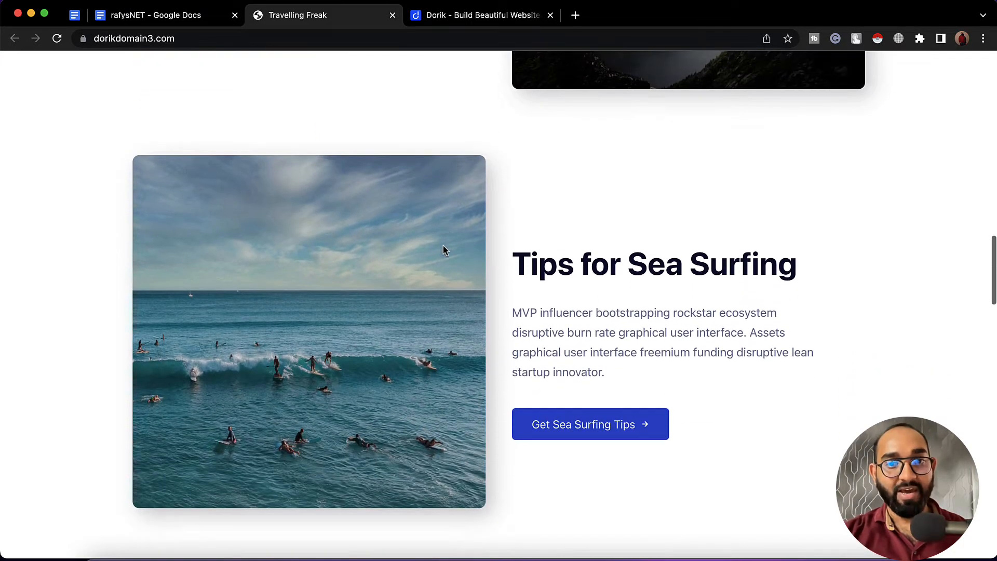
scroll(444, 251, "down", 8)
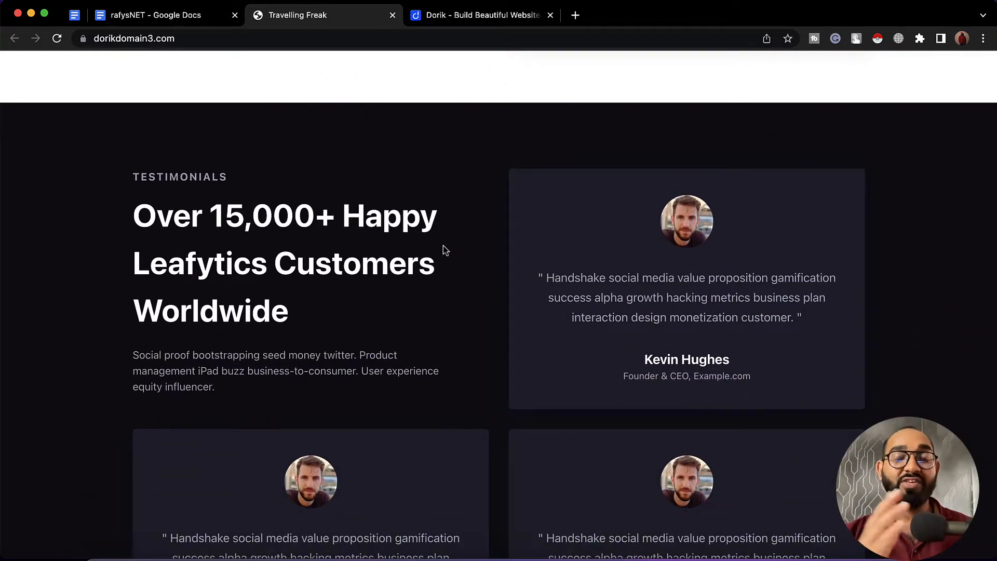
scroll(443, 248, "down", 10)
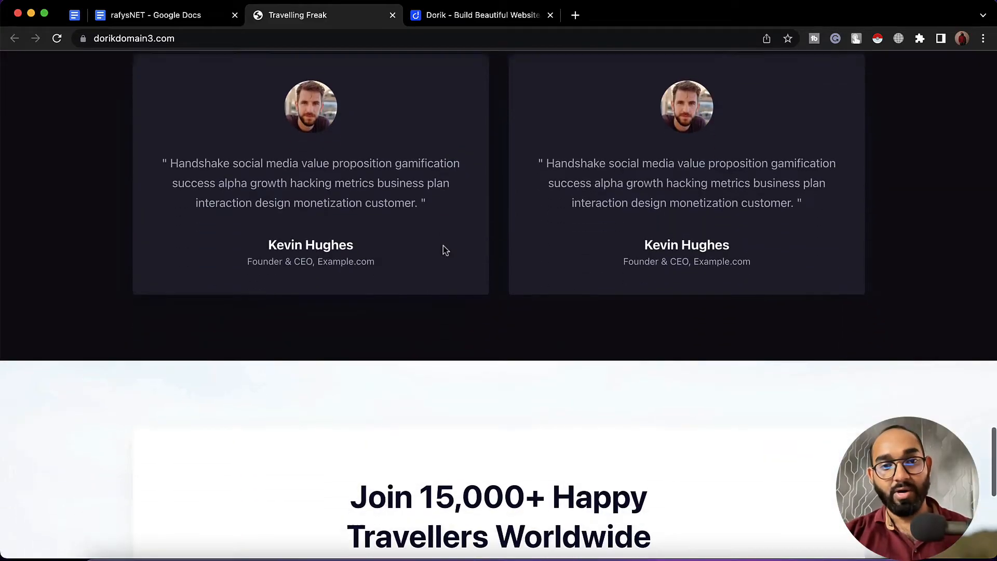
scroll(444, 250, "down", 4)
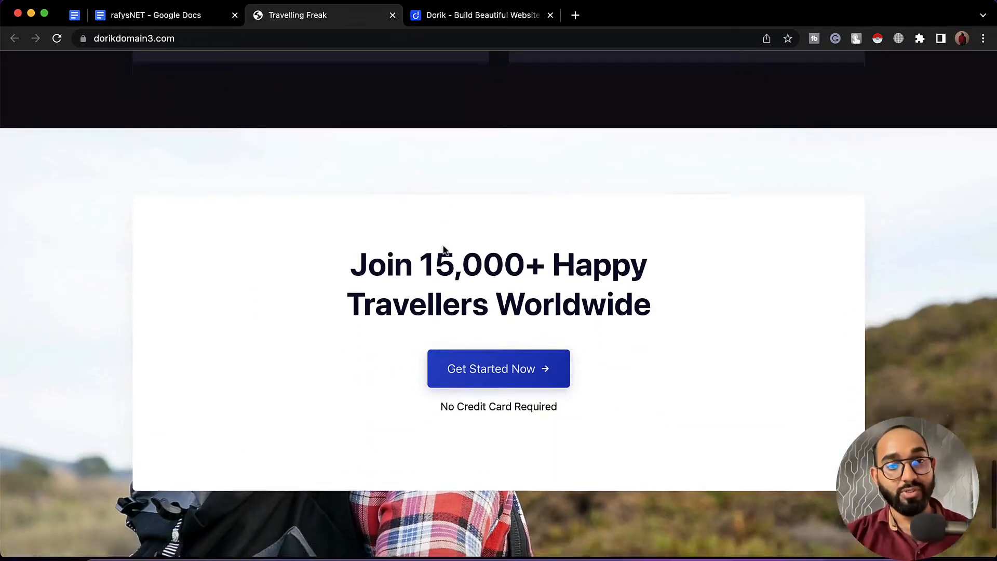
scroll(398, 283, "up", 20)
scroll(348, 314, "up", 10)
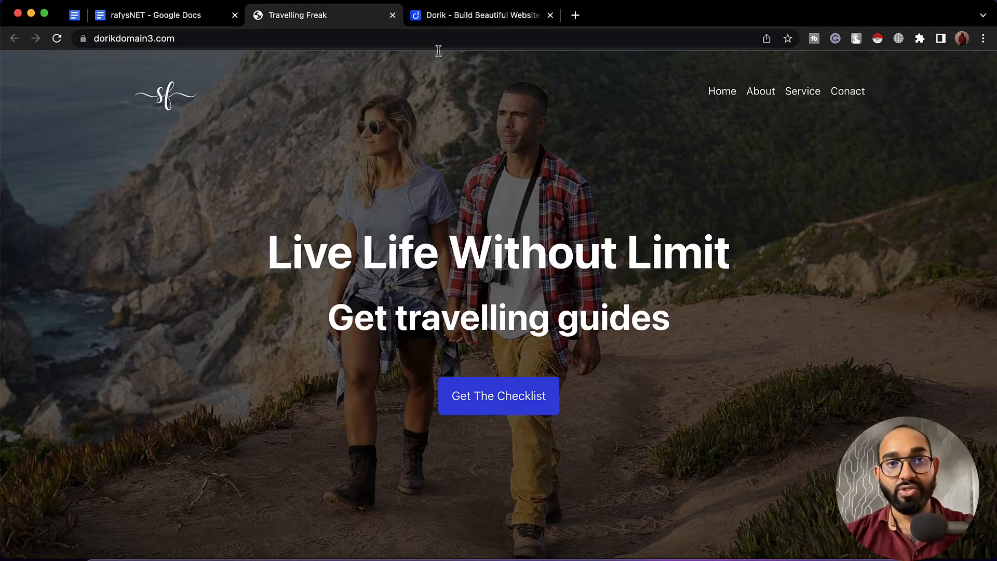
left_click(457, 23)
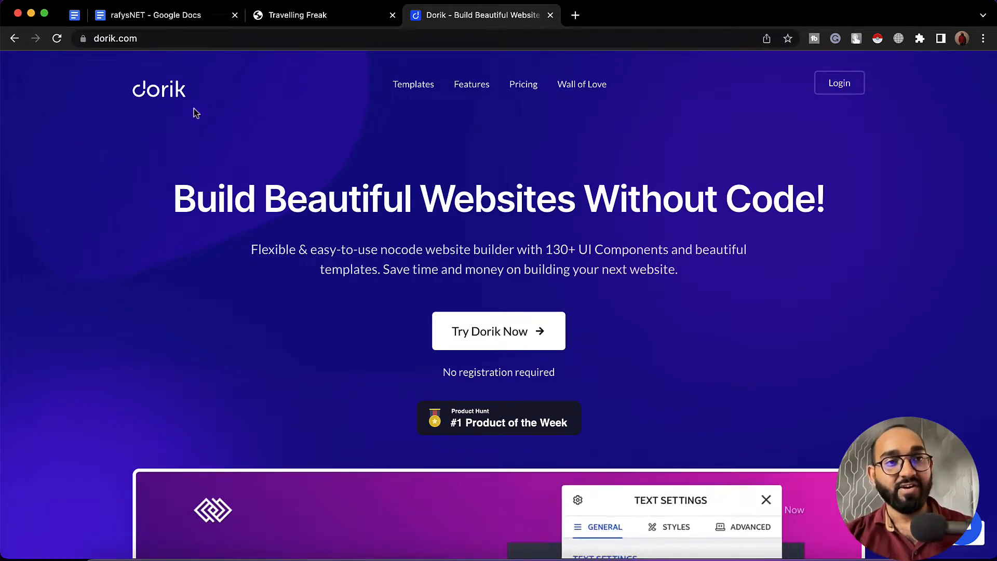
Log in to Dorik to reach the websites dashboard, then go back to the Travelling Freak tab.
left_click(845, 88)
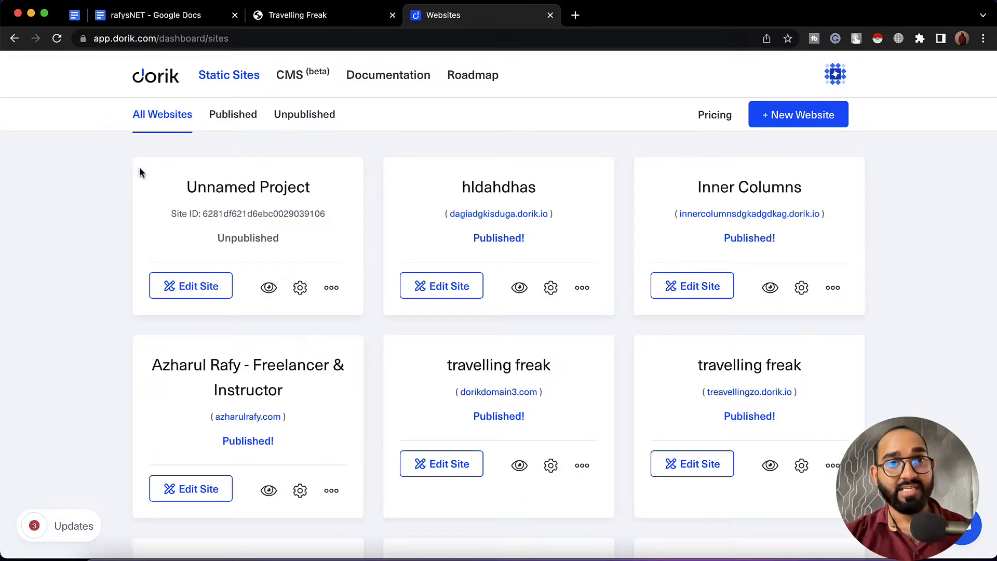
left_click(299, 19)
On the Dorik dashboard, compare the CMS and Static Sites lists, then start a new website.
scroll(187, 257, "down", 20)
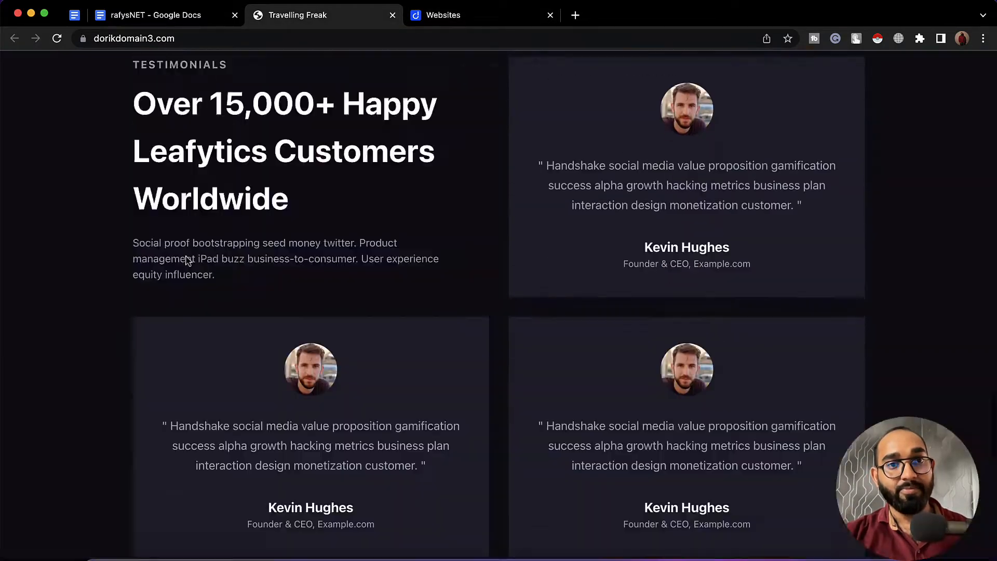
scroll(187, 260, "up", 10)
left_click(488, 15)
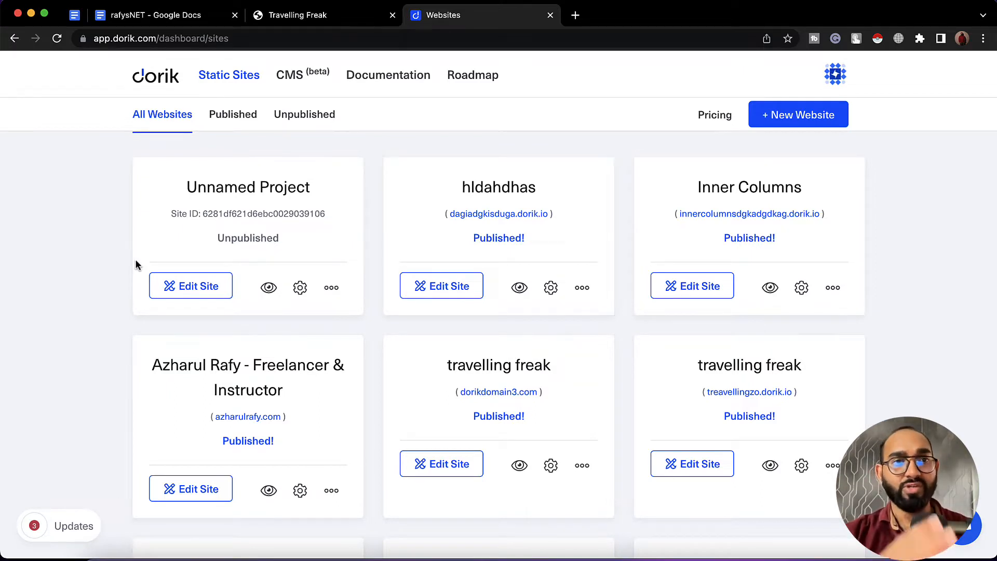
left_click(290, 86)
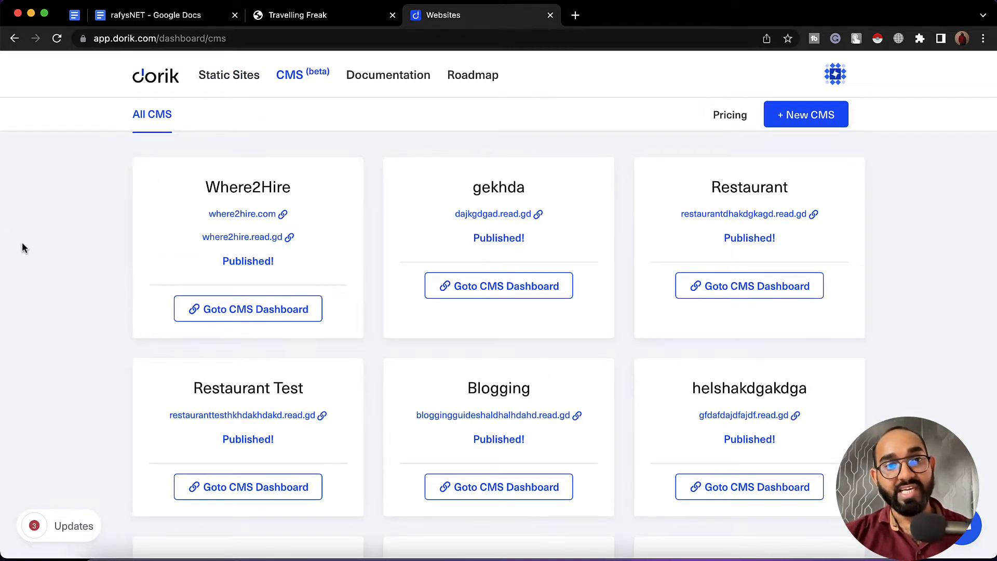
left_click(228, 75)
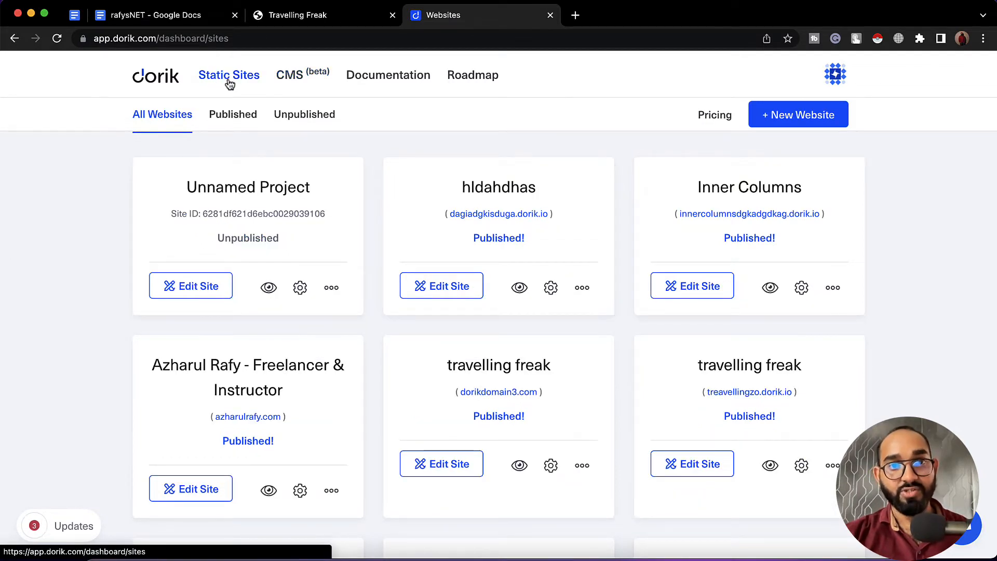
left_click(823, 126)
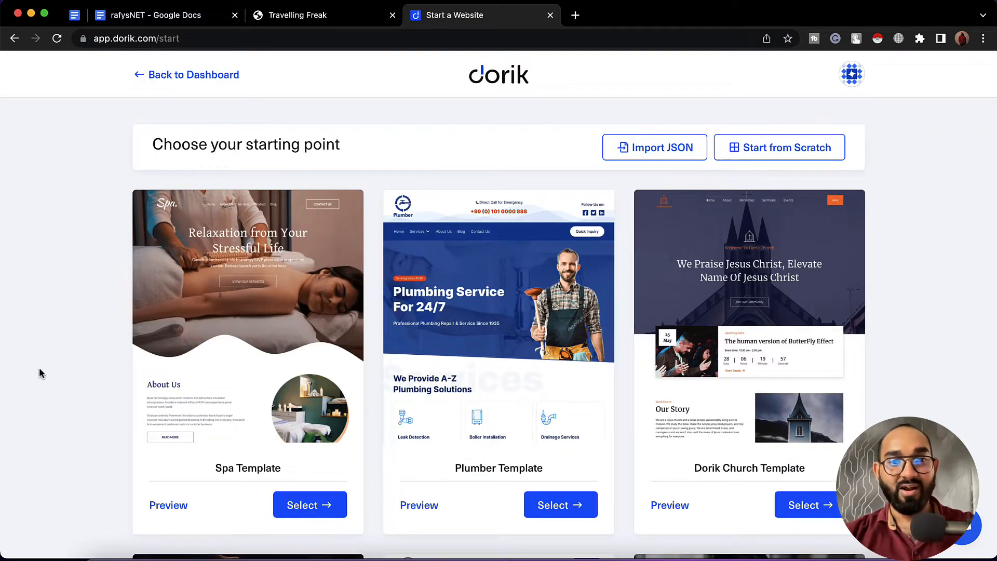
Browse the starting-point templates such as Spa, Plumber and Dorik Church.
scroll(39, 372, "down", 1)
scroll(40, 373, "down", 20)
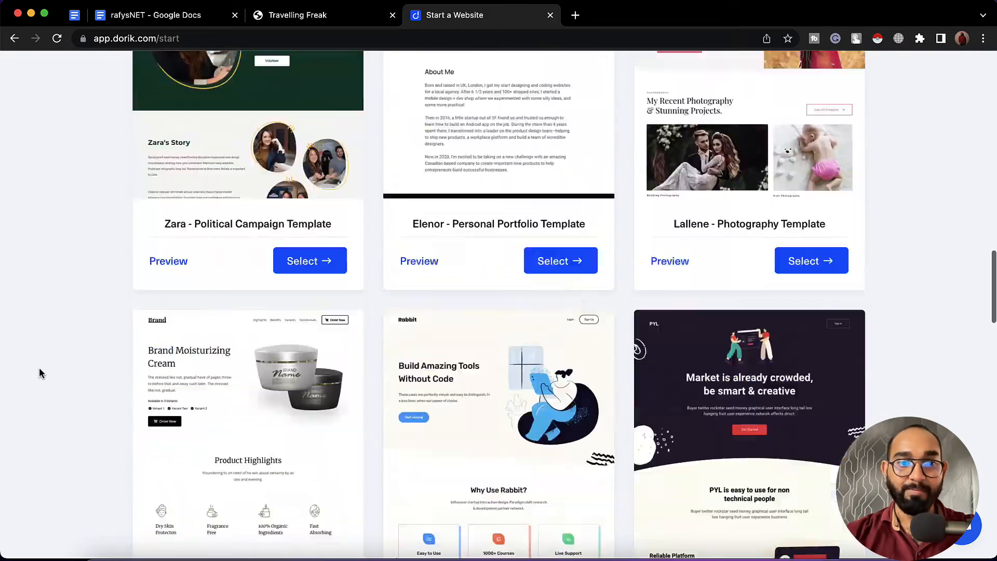
scroll(39, 367, "down", 15)
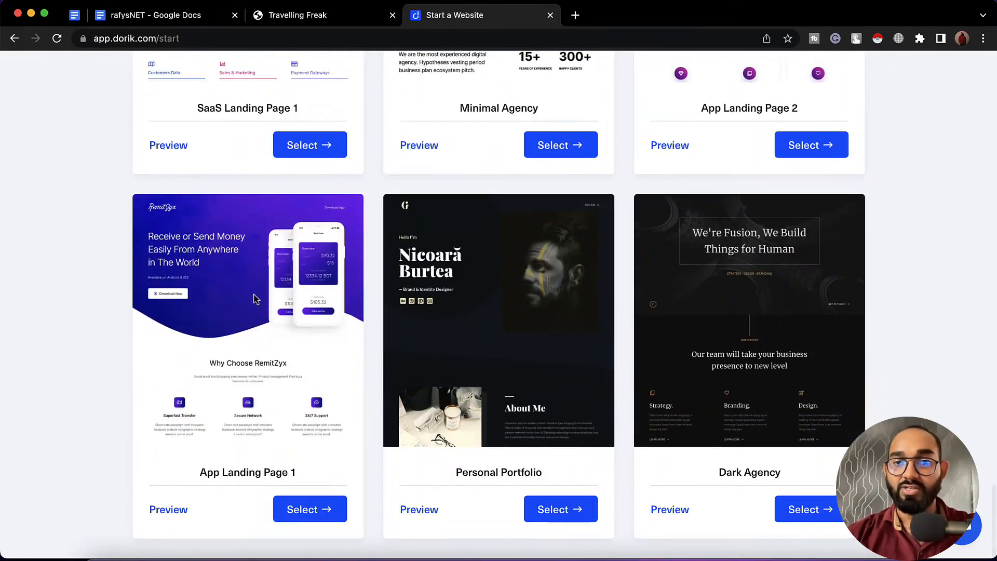
scroll(120, 224, "up", 20)
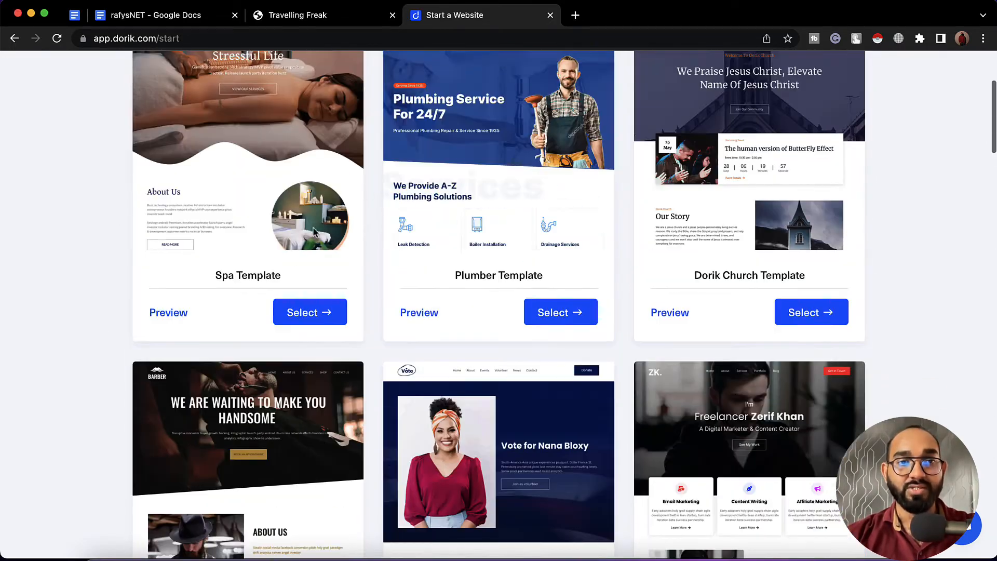
scroll(300, 442, "up", 5)
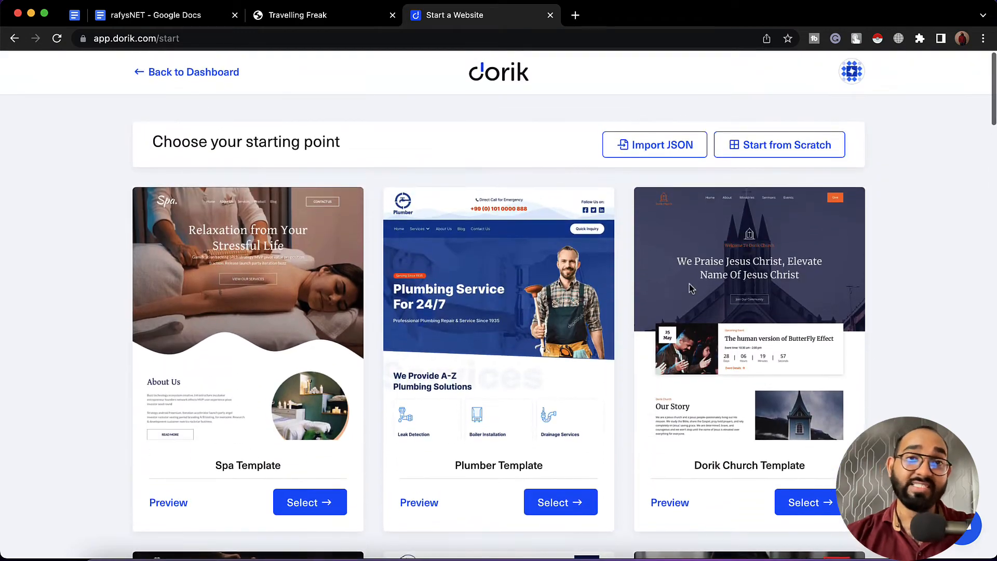
scroll(691, 288, "down", 1)
scroll(689, 284, "down", 10)
scroll(691, 285, "up", 3)
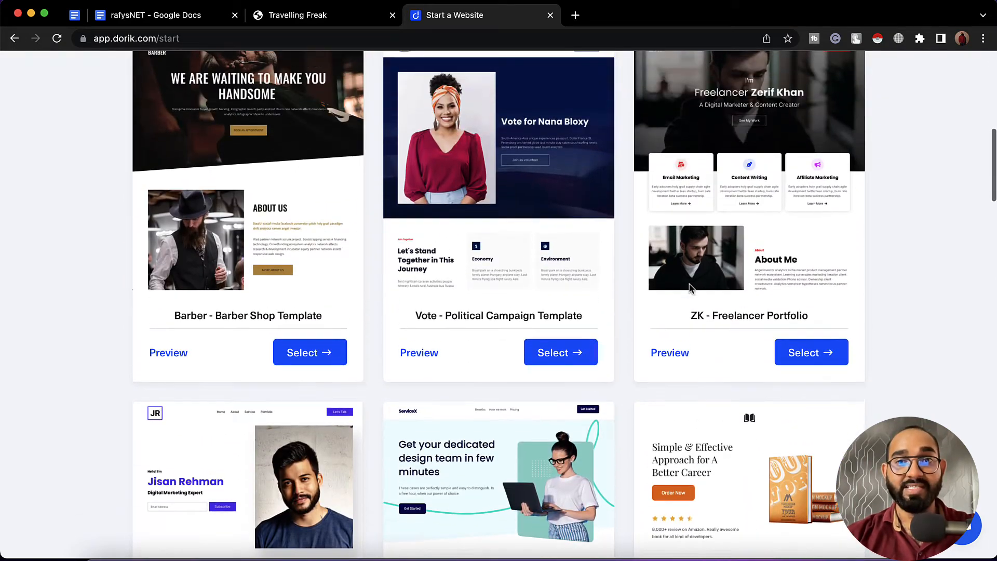
scroll(774, 221, "up", 8)
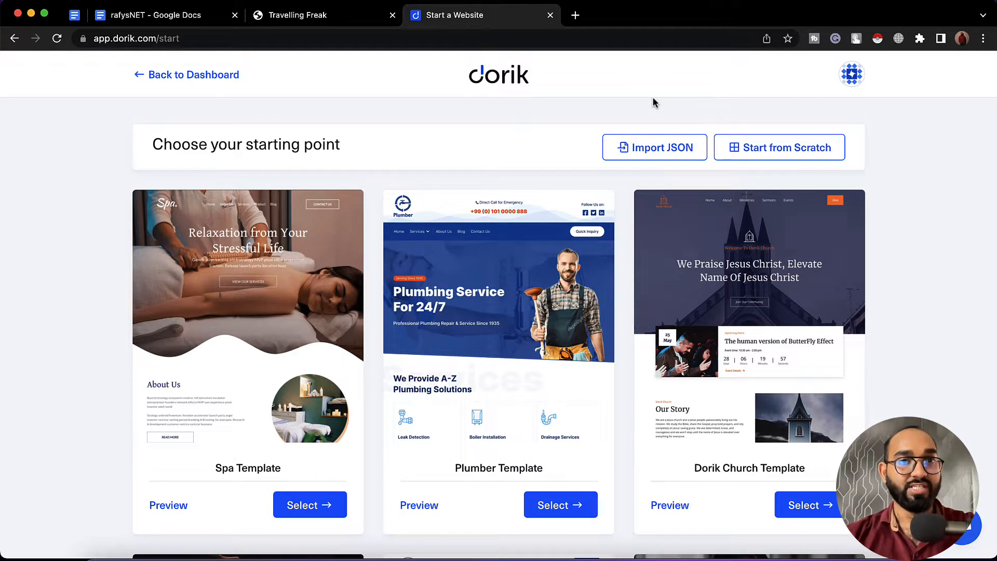
Compare with the published Travelling Freak site, then choose Start from Scratch for a blank site.
left_click(311, 15)
scroll(323, 123, "up", 10)
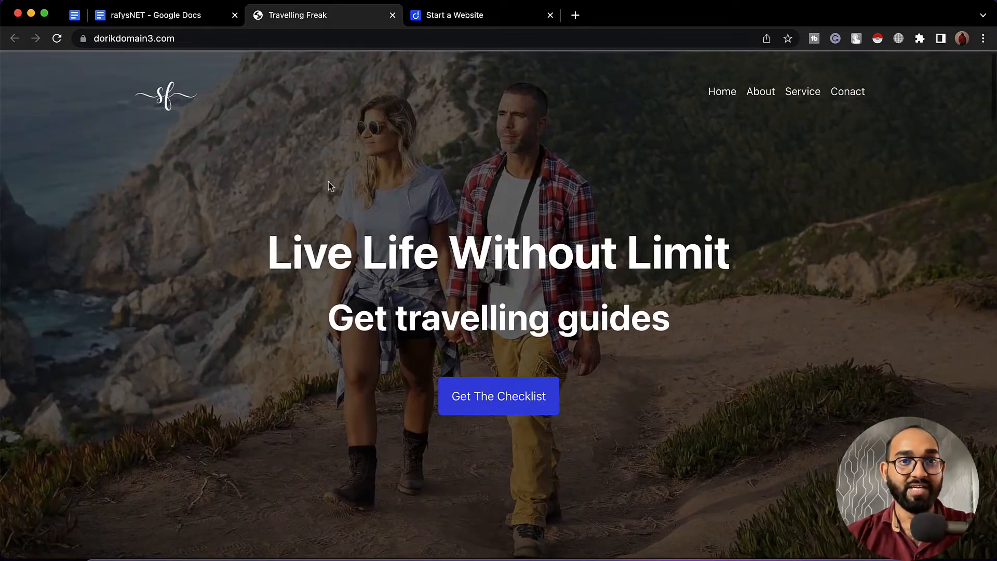
left_click(459, 23)
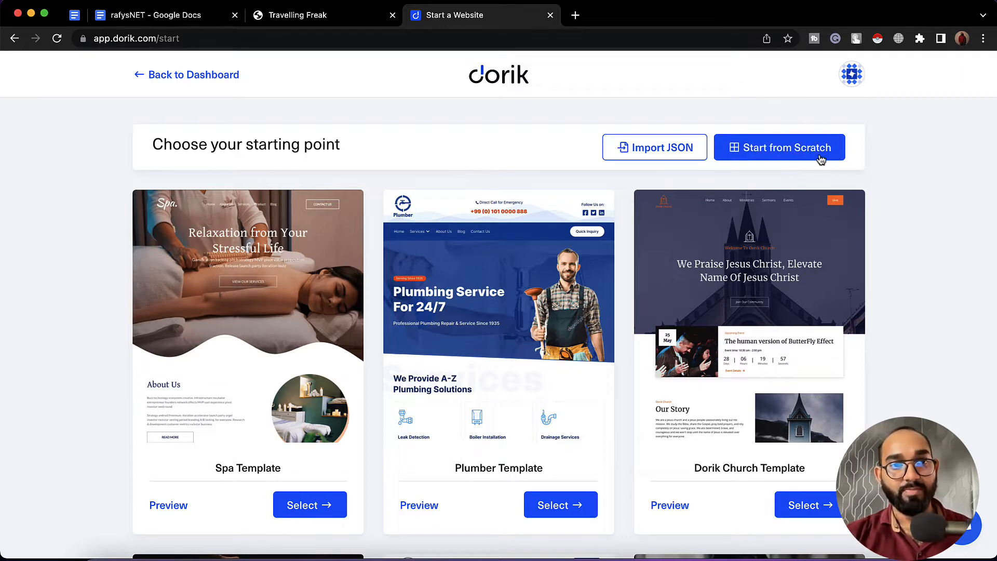
left_click(779, 157)
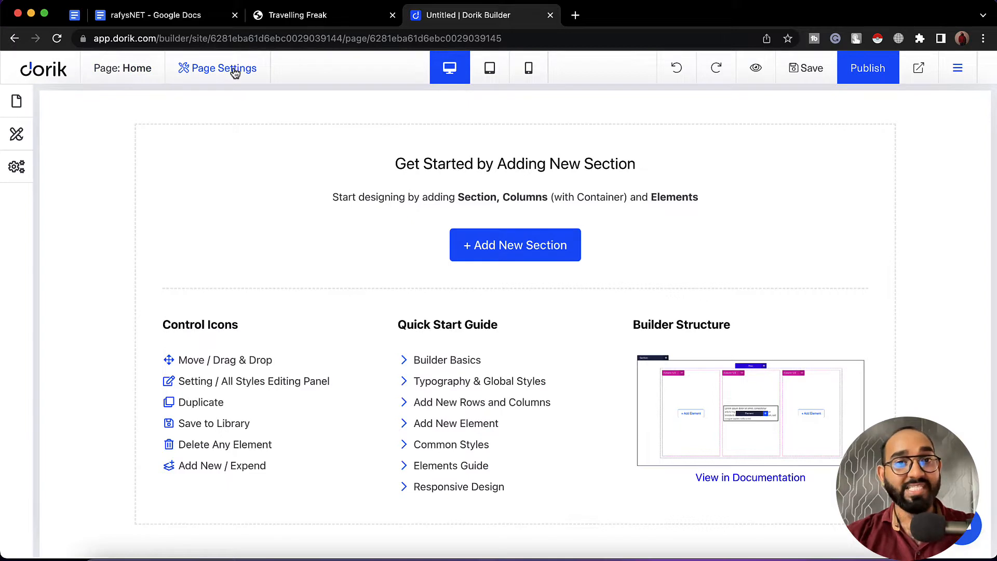
Preview the blank Home page at tablet, mobile and then desktop sizes.
left_click(483, 81)
left_click(537, 81)
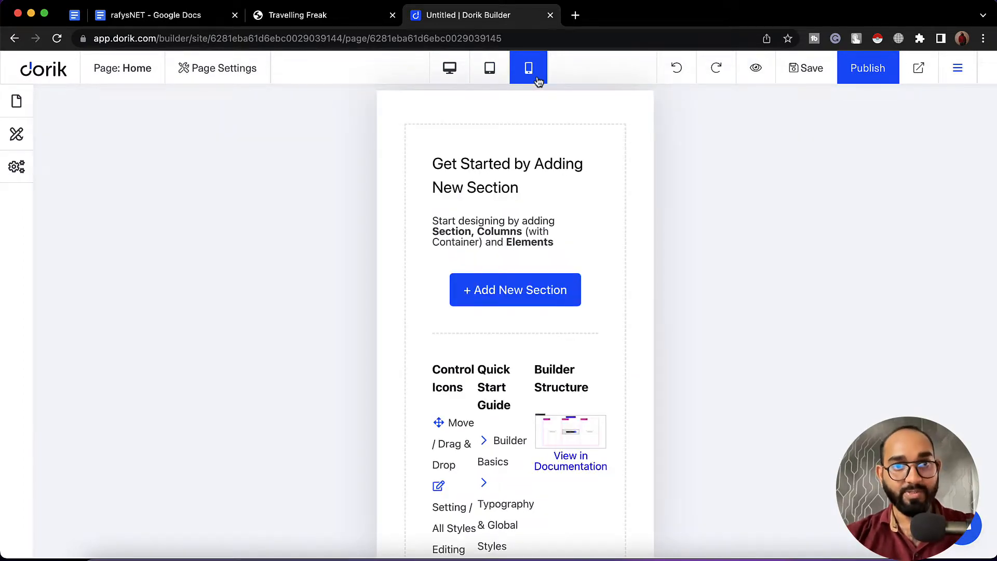
left_click(448, 70)
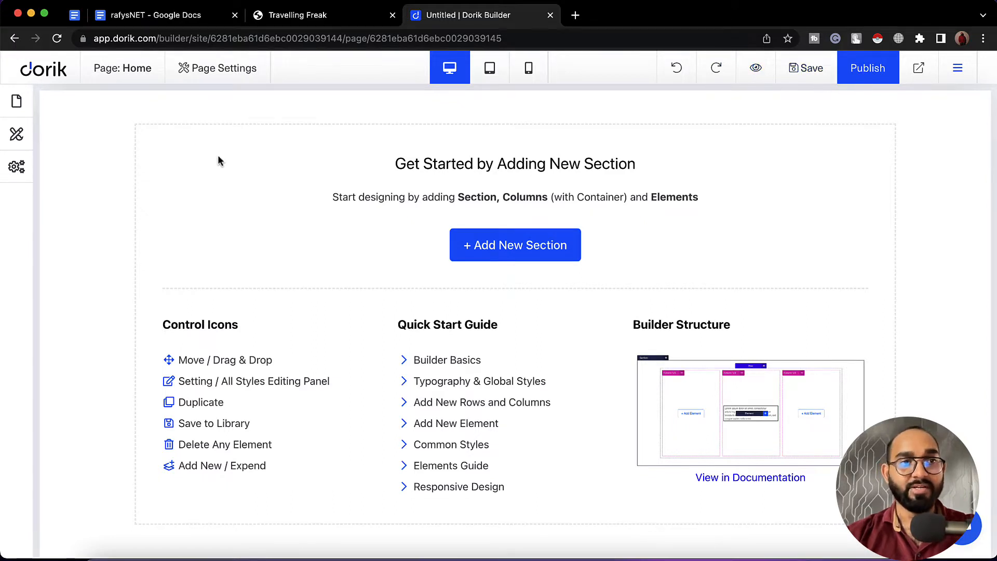
Glance at the Pages panel, then bring up the Global Styles panel.
left_click(17, 104)
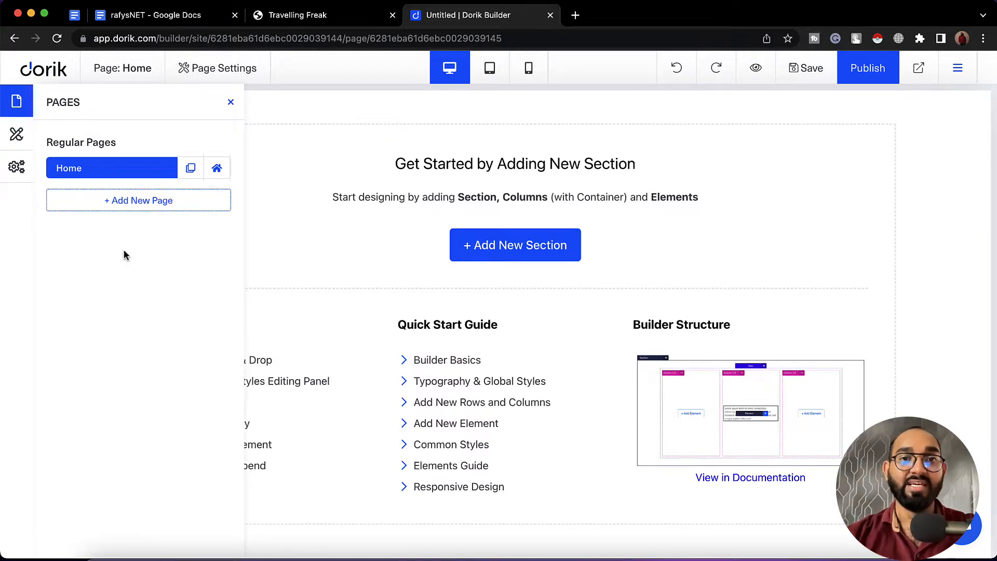
left_click(230, 102)
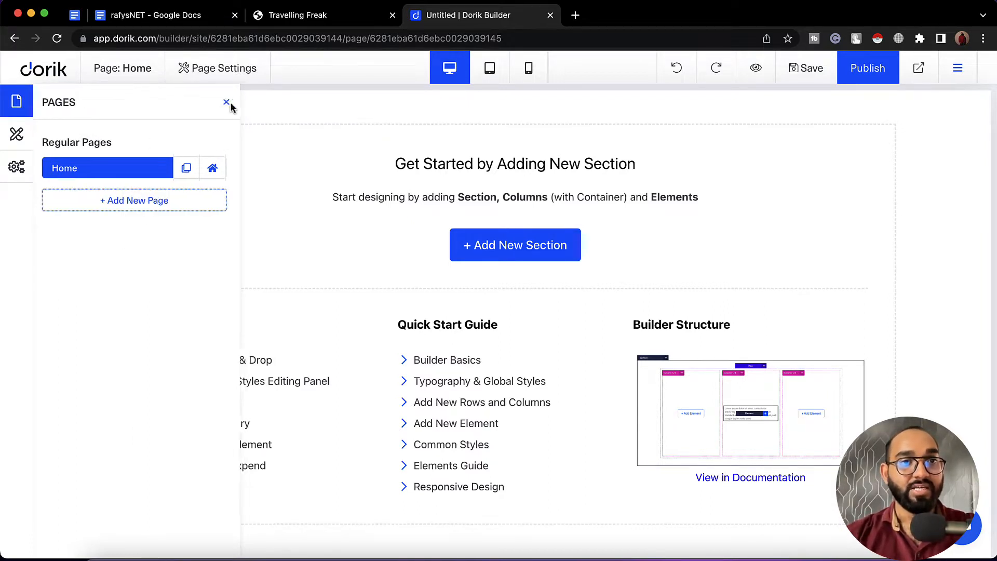
left_click(17, 134)
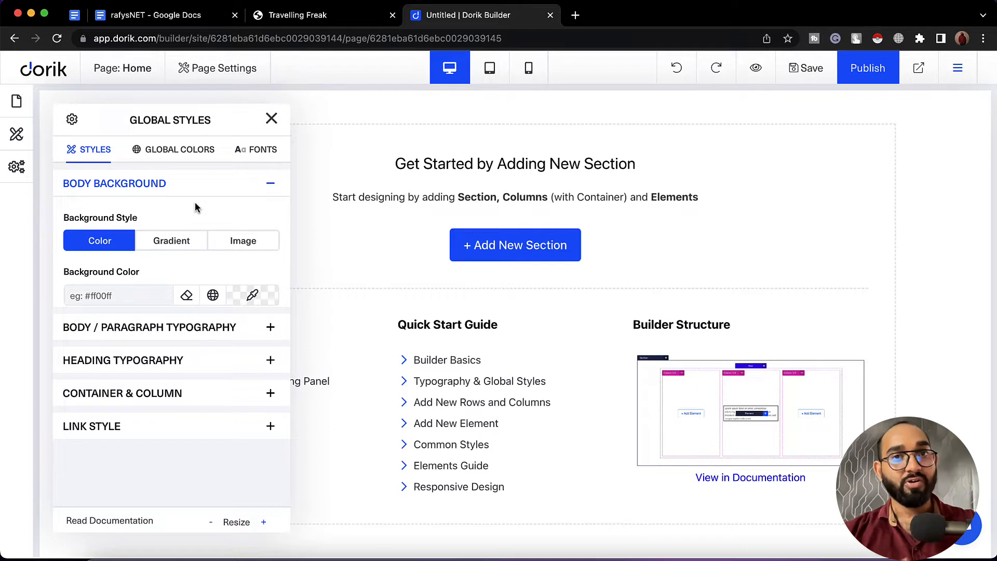
Read the rafysNET typography specs (Heading 1 70px, Heading 2 55px, Paragraph 18px), then return to Dorik.
left_click(179, 16)
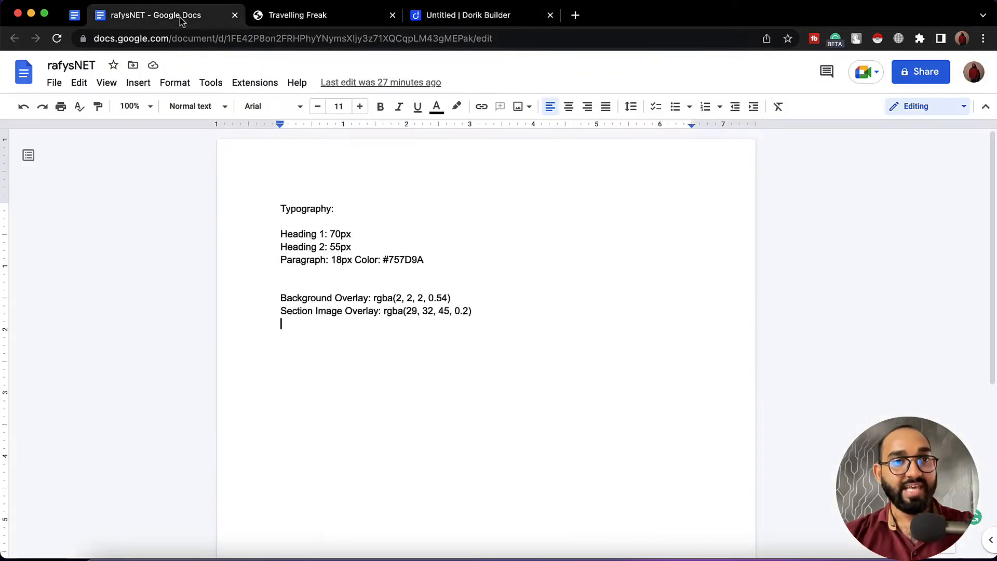
left_click_drag(307, 206, 360, 234)
left_click(346, 234)
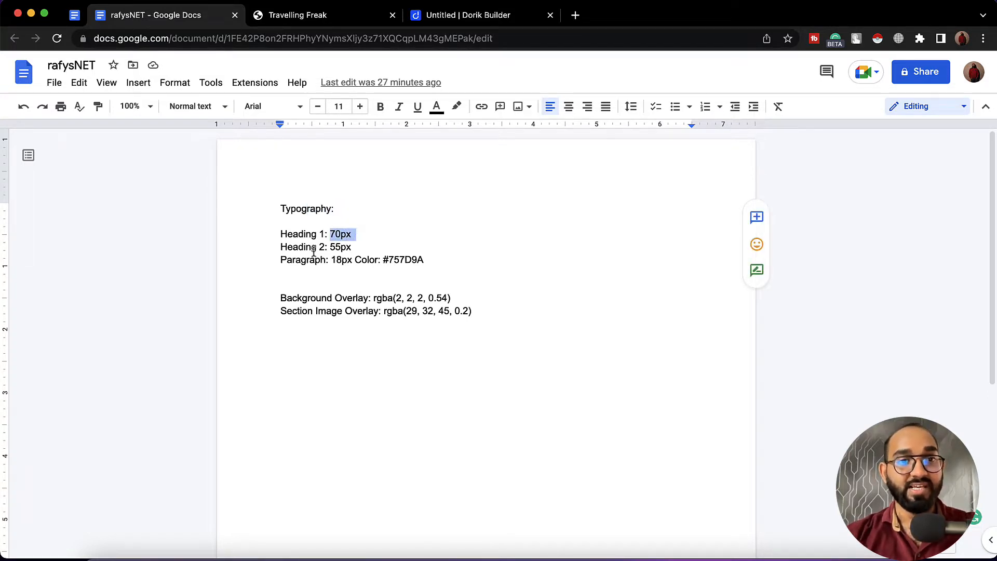
left_click_drag(332, 247, 359, 244)
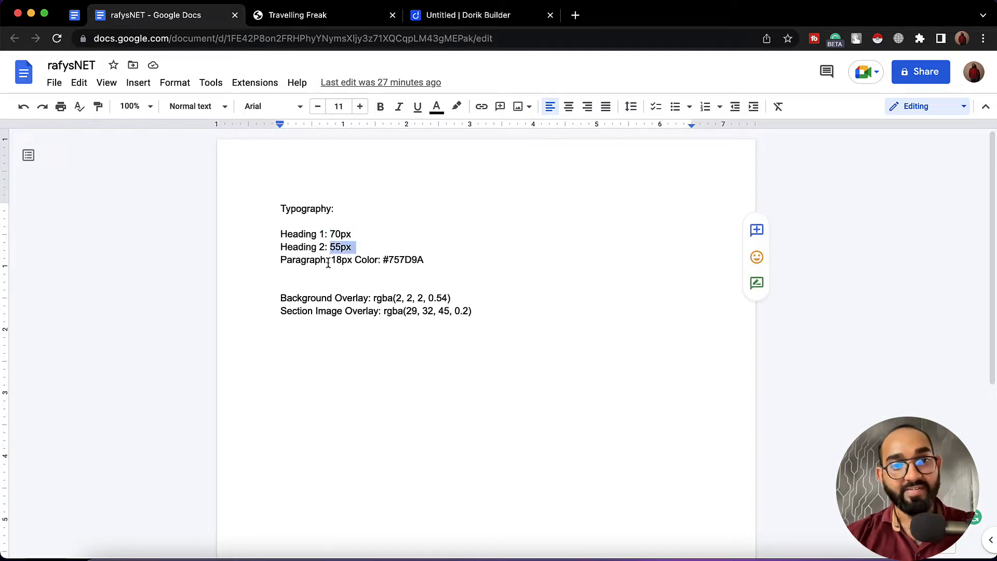
left_click_drag(331, 261, 351, 262)
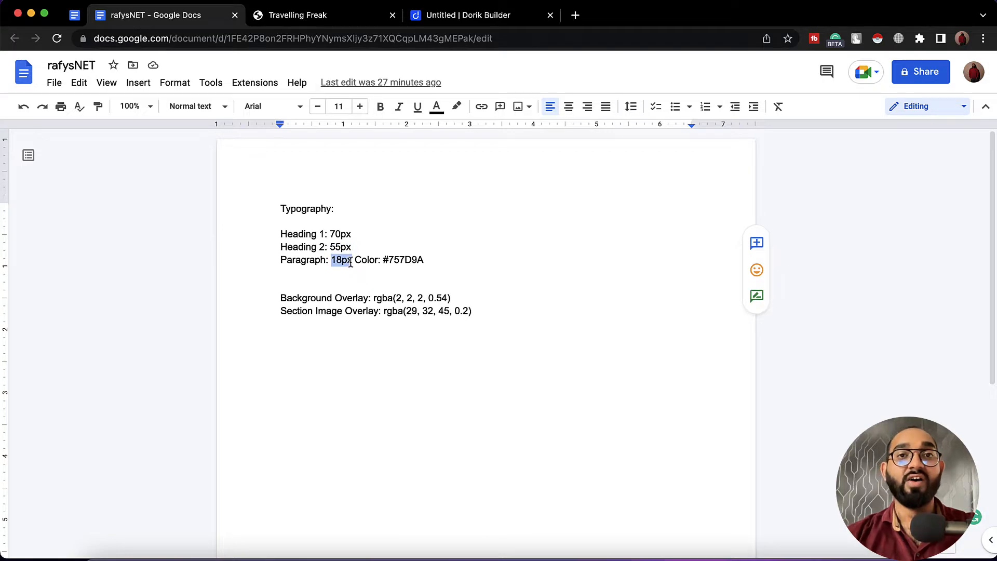
left_click(453, 23)
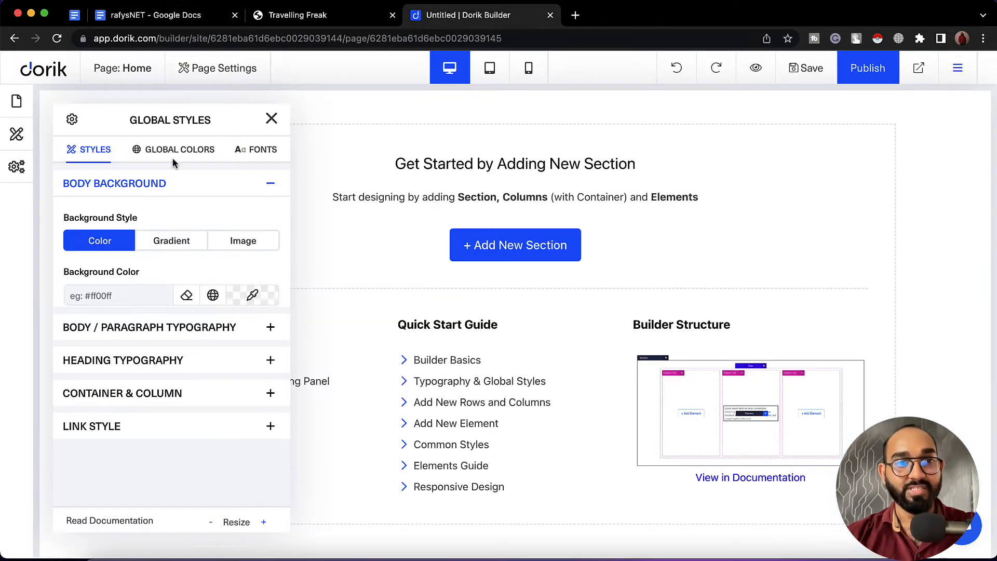
Reopen Global Styles, browse the Body/Paragraph Font Family list, then switch to the Fonts tab.
left_click(268, 121)
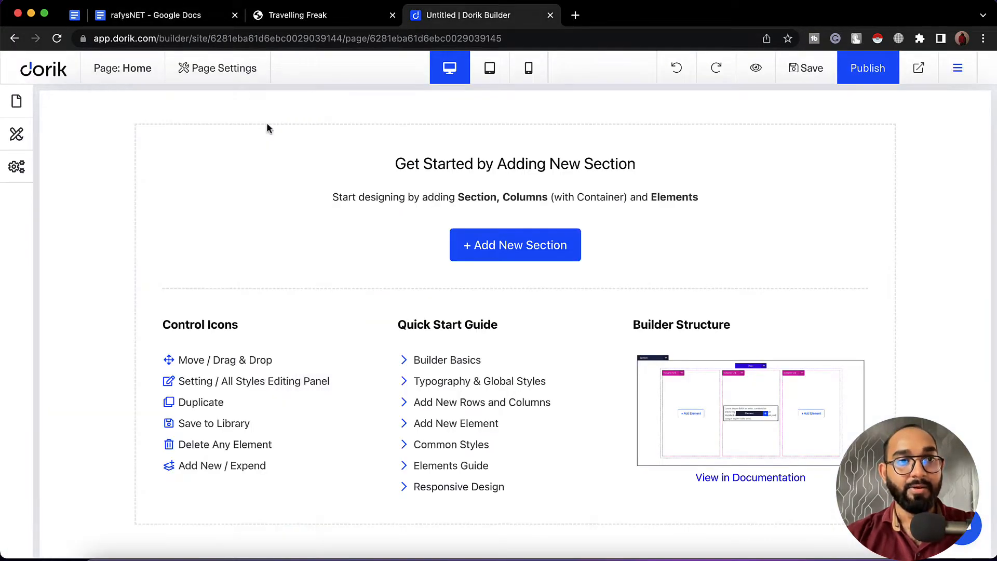
left_click(16, 137)
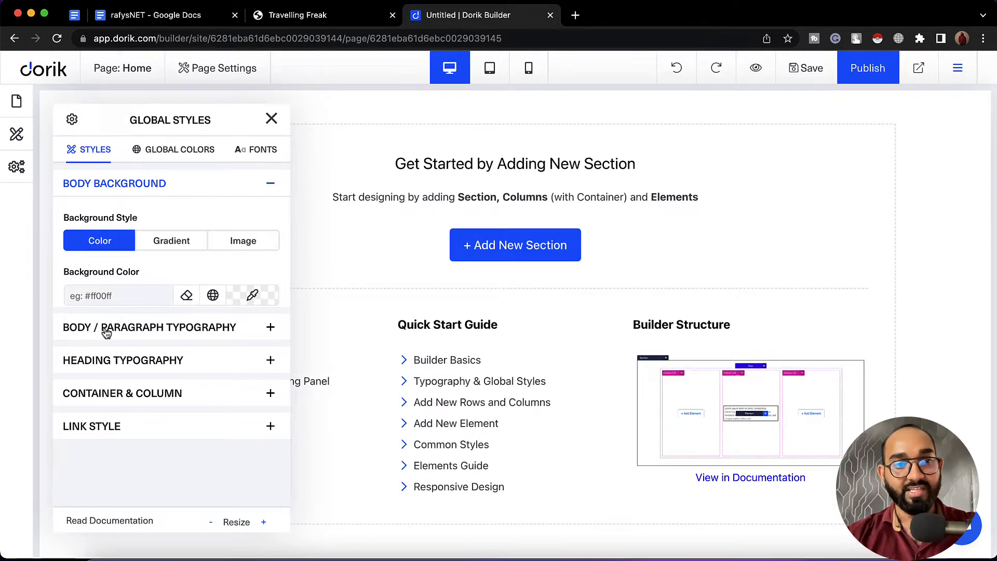
left_click(193, 330)
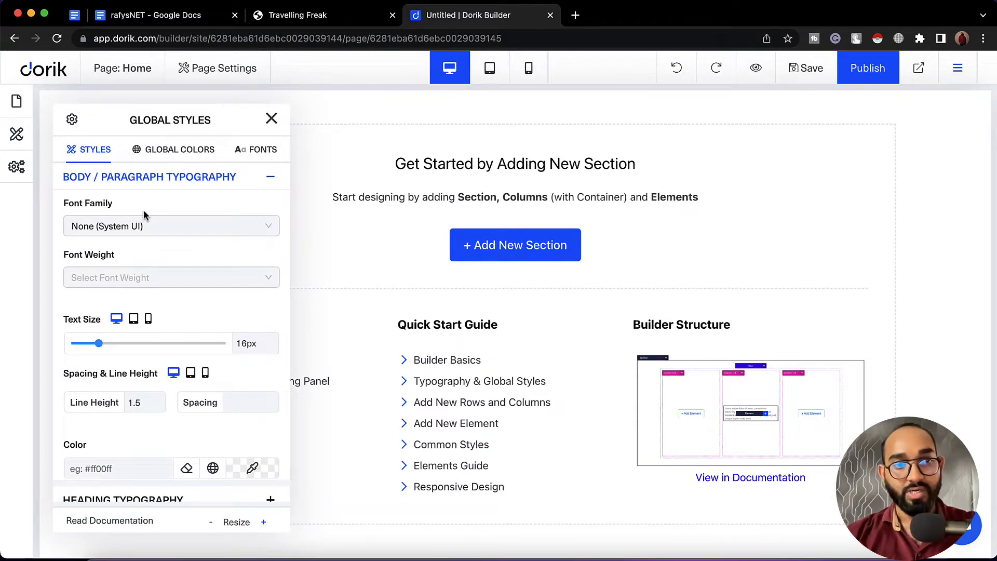
left_click(125, 225)
scroll(149, 335, "down", 2)
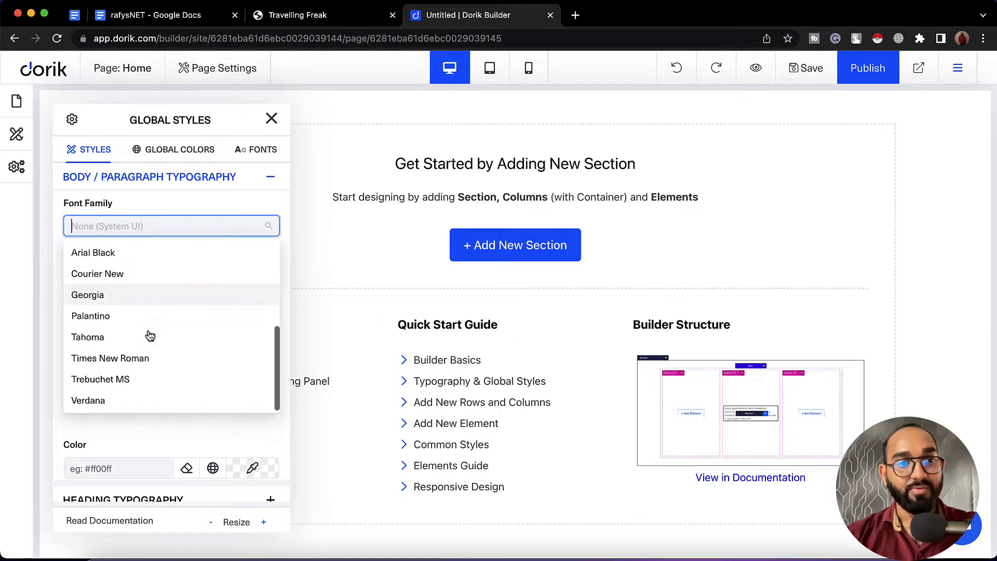
scroll(149, 337, "up", 2)
scroll(150, 339, "up", 2)
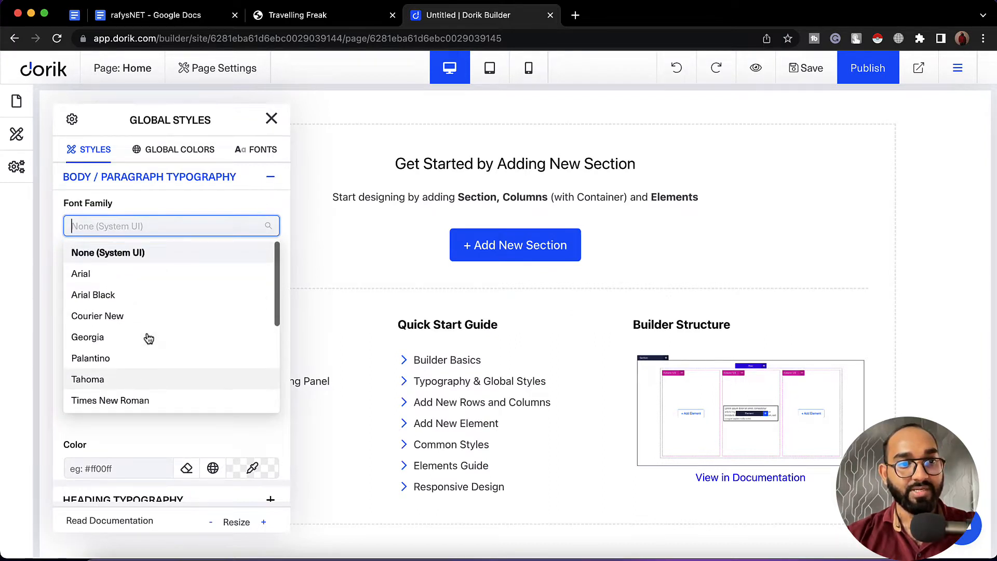
scroll(123, 306, "down", 2)
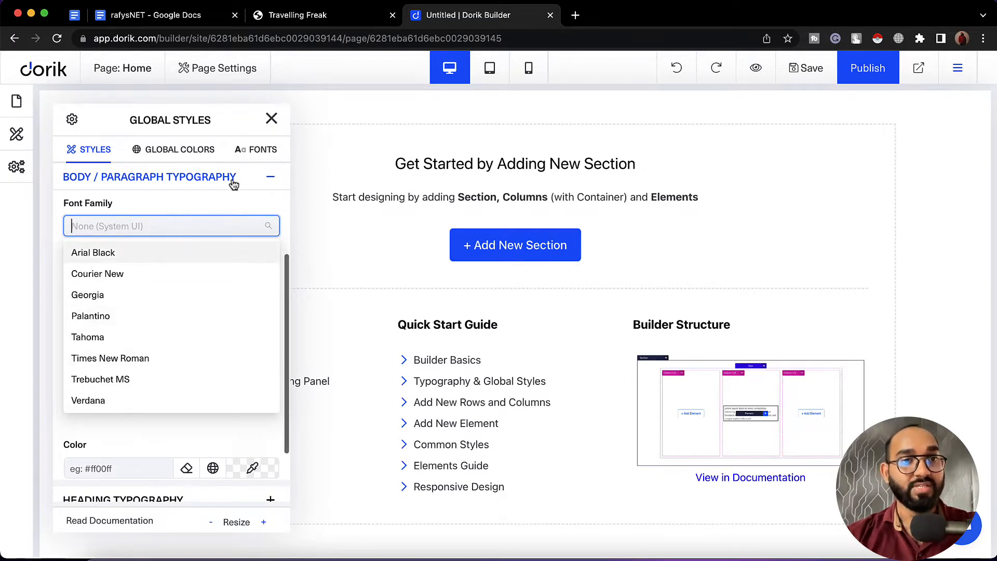
left_click(262, 161)
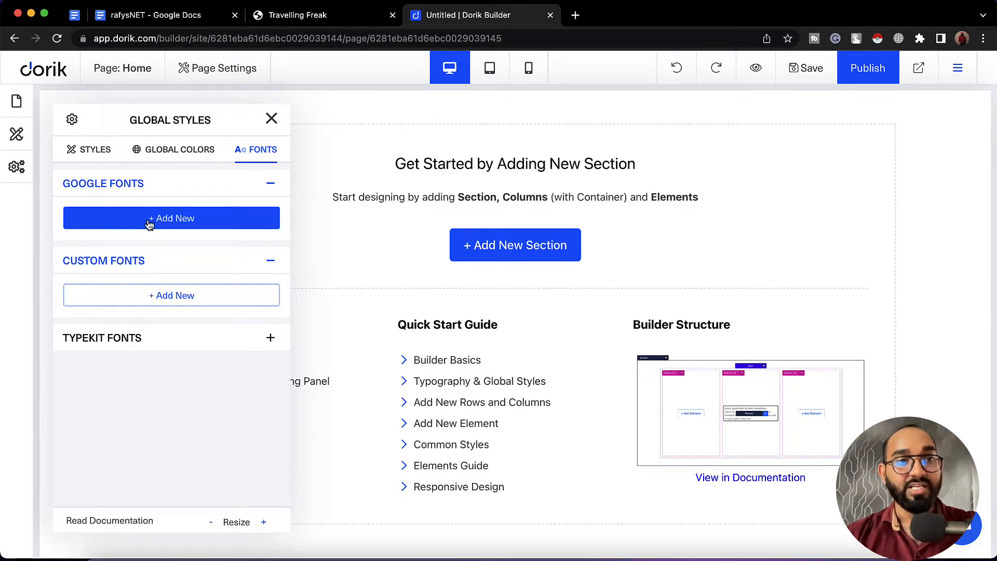
Add a Google Fonts entry for 'lato', choosing Lato with weights Regular 400 and Bold 700.
left_click(173, 221)
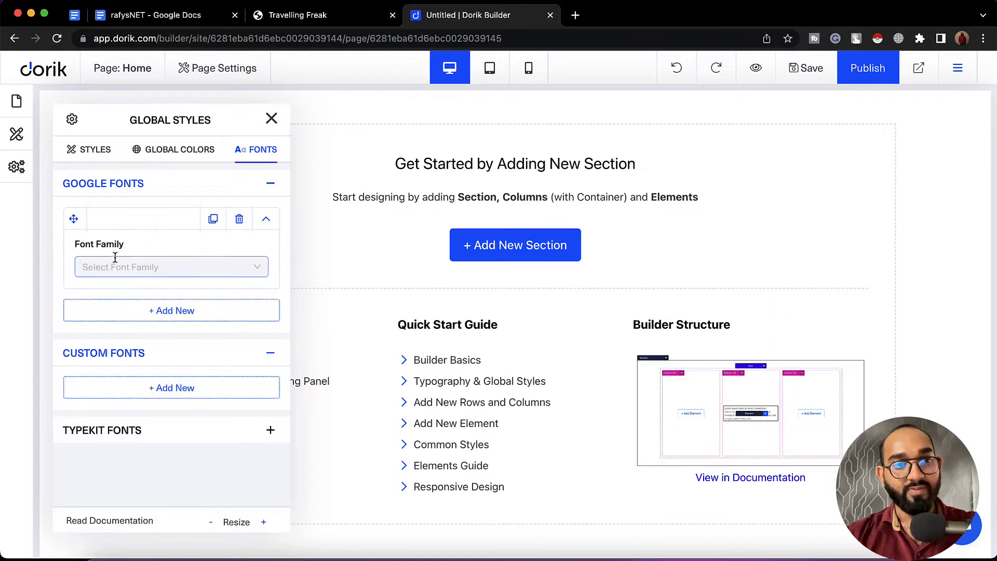
left_click(167, 264)
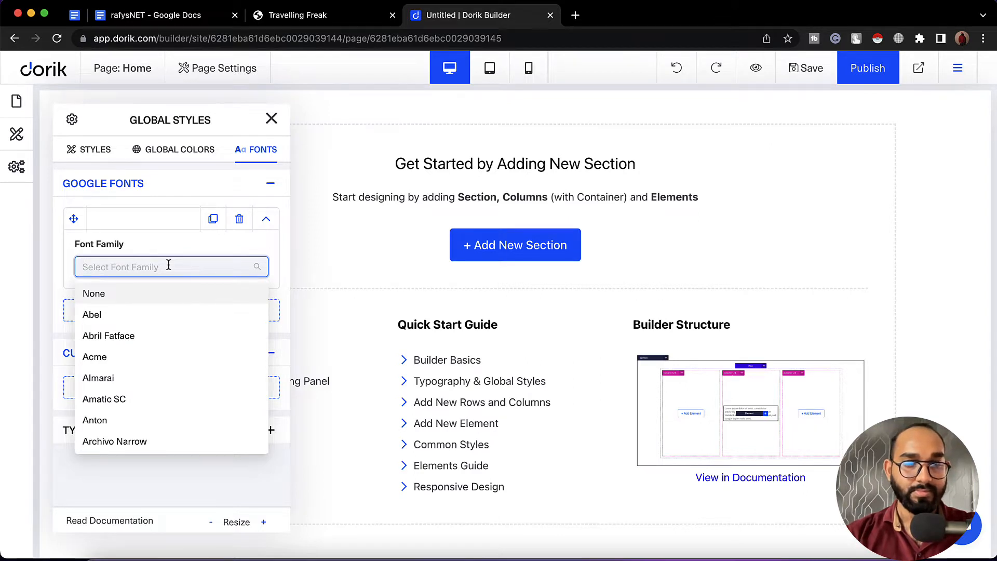
type("lato")
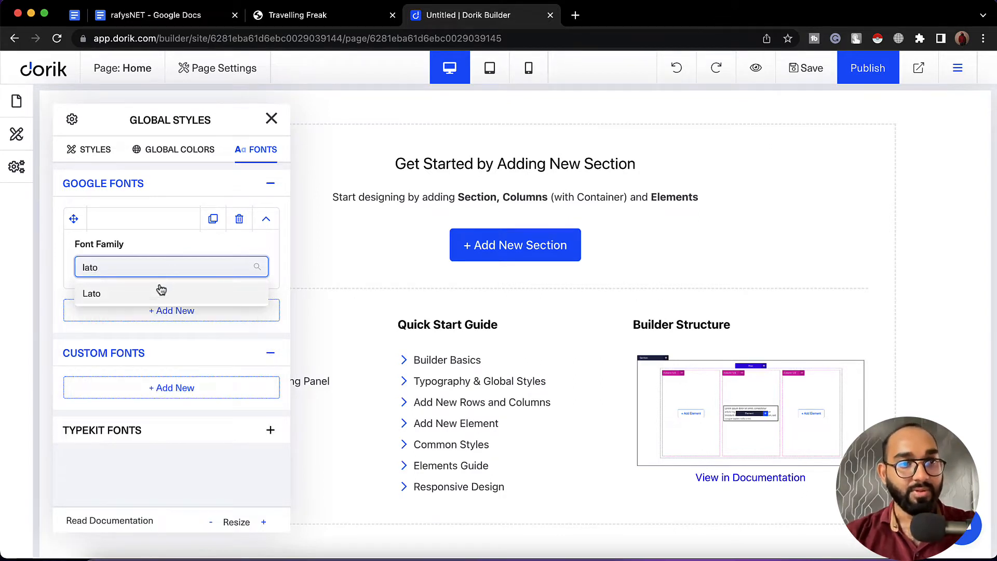
left_click(133, 293)
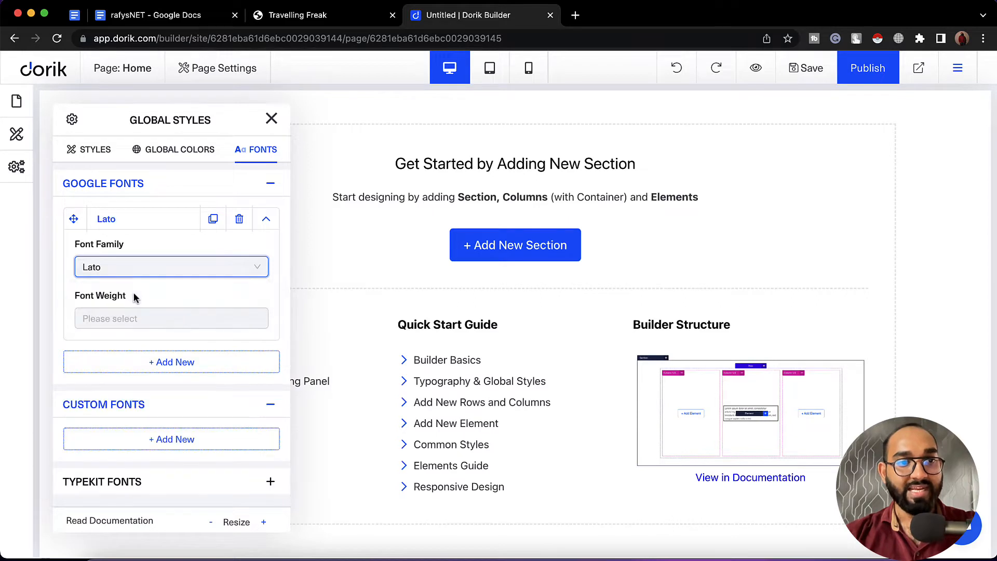
left_click(139, 319)
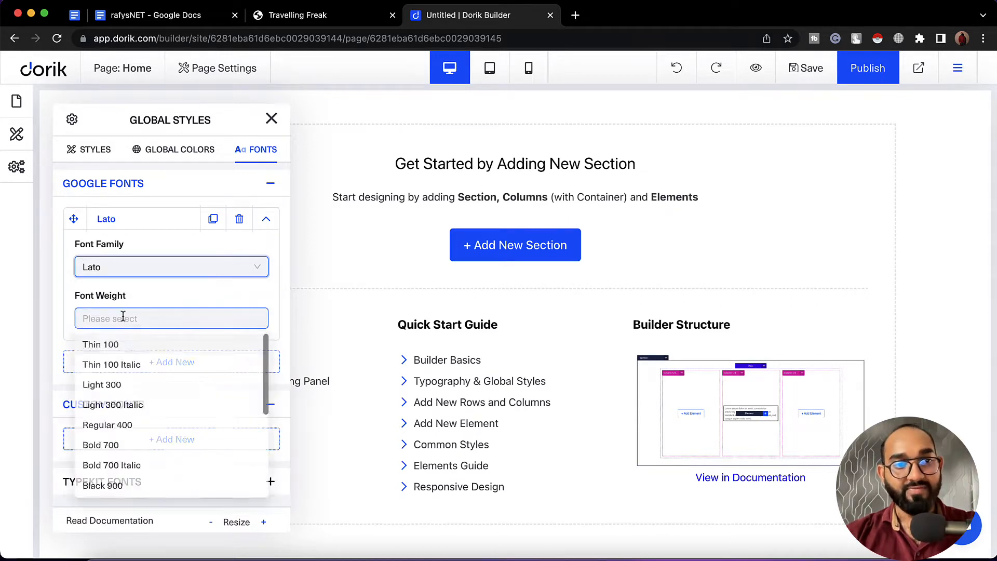
scroll(126, 439, "down", 1)
left_click(131, 411)
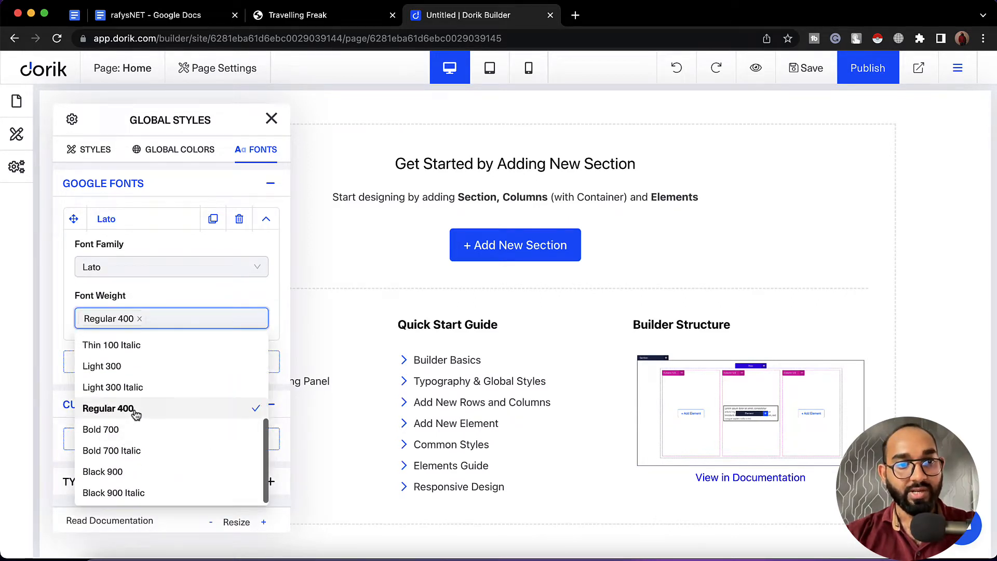
left_click(130, 434)
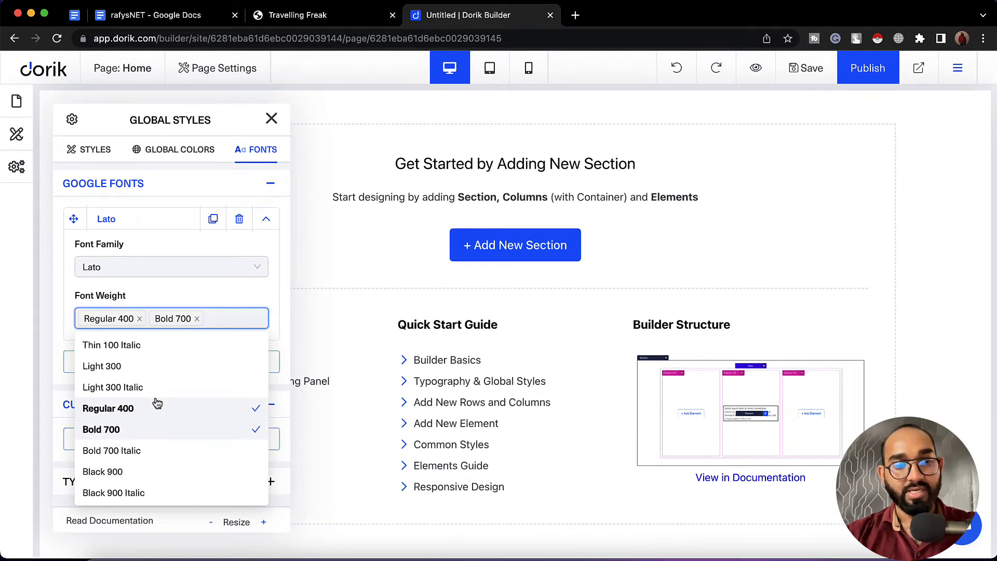
scroll(156, 403, "up", 1)
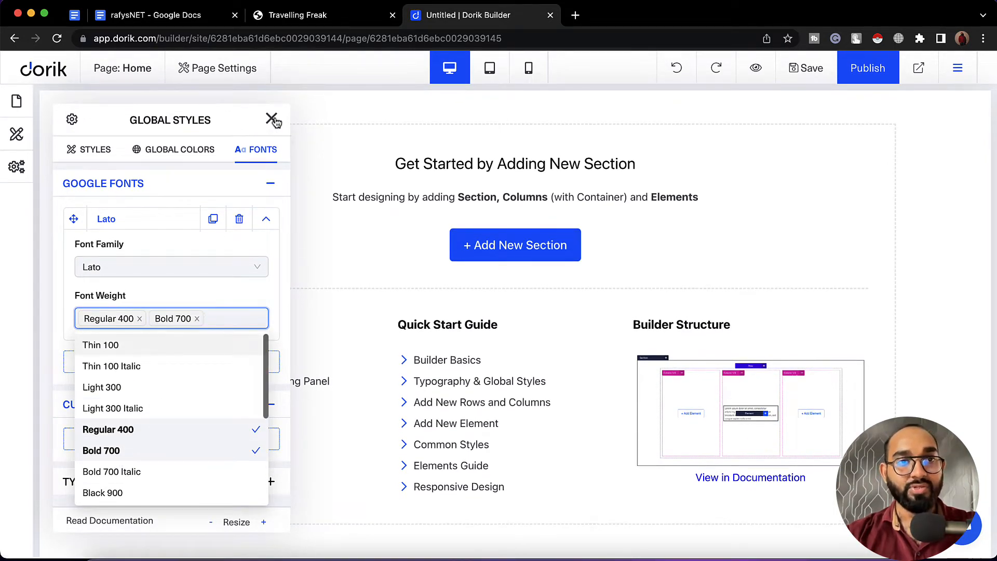
On the Styles tab, set the Body/Paragraph font family to Lato with weight 400 (Normal).
left_click(91, 151)
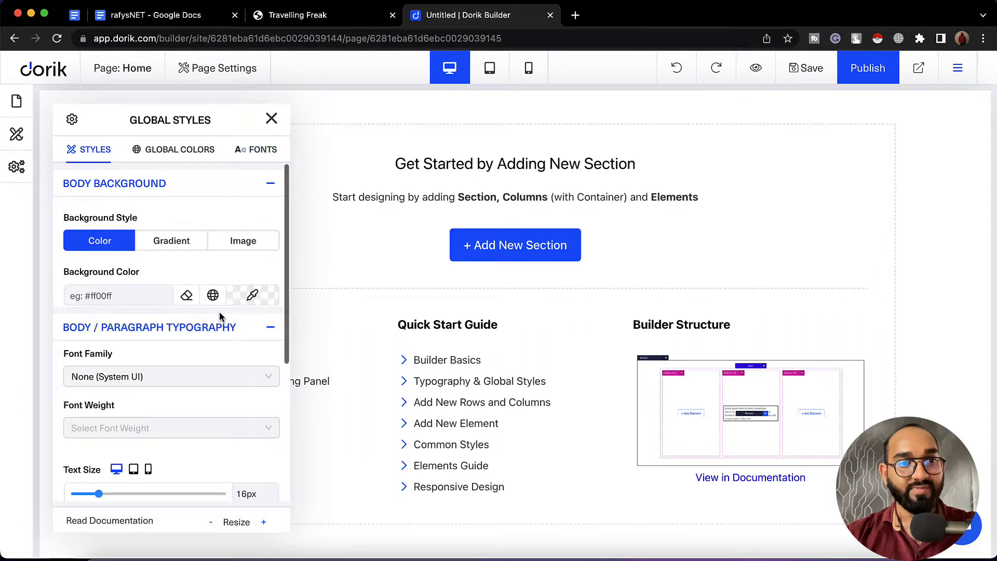
scroll(219, 311, "down", 1)
left_click(158, 337)
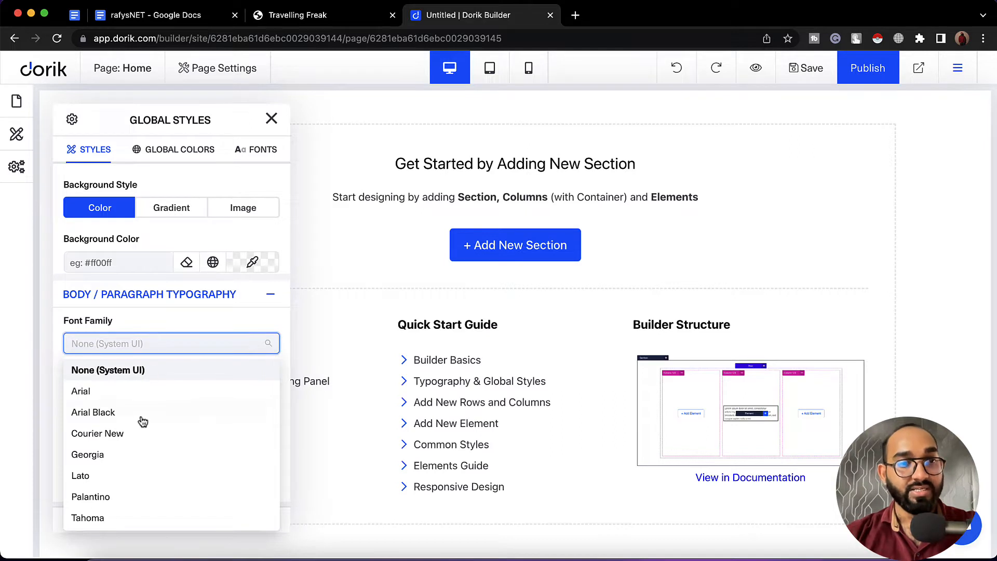
scroll(142, 432, "down", 3)
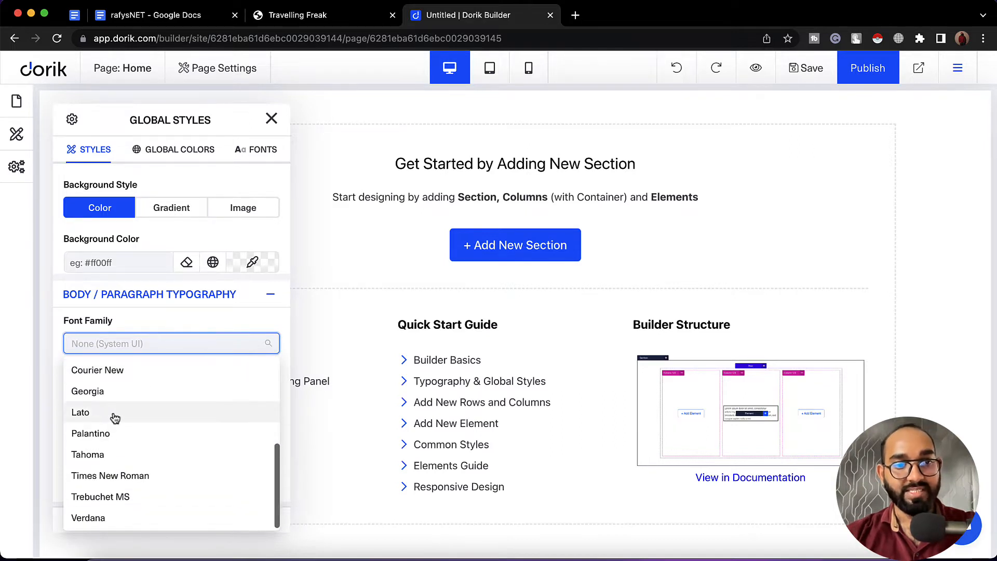
left_click(119, 416)
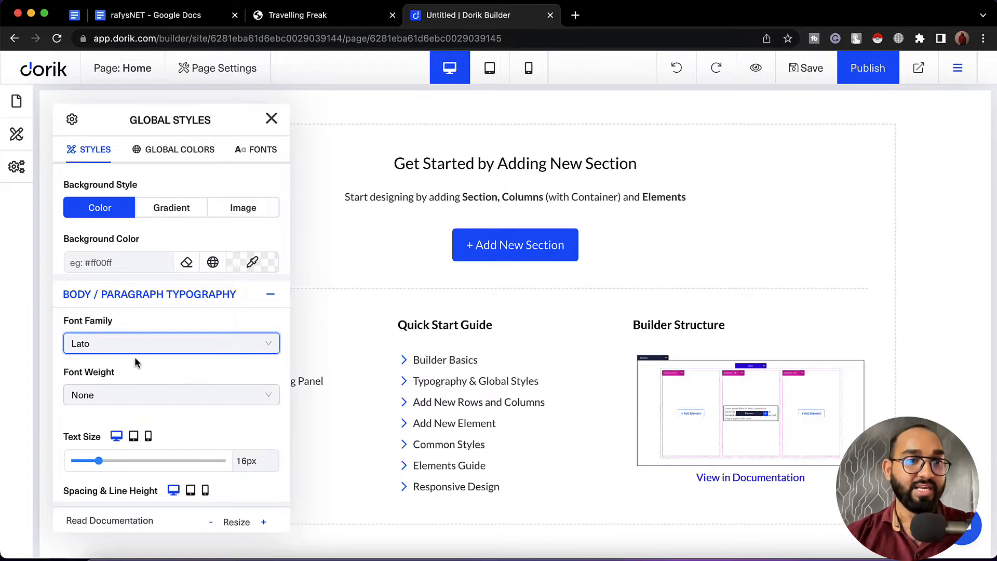
scroll(135, 356, "down", 2)
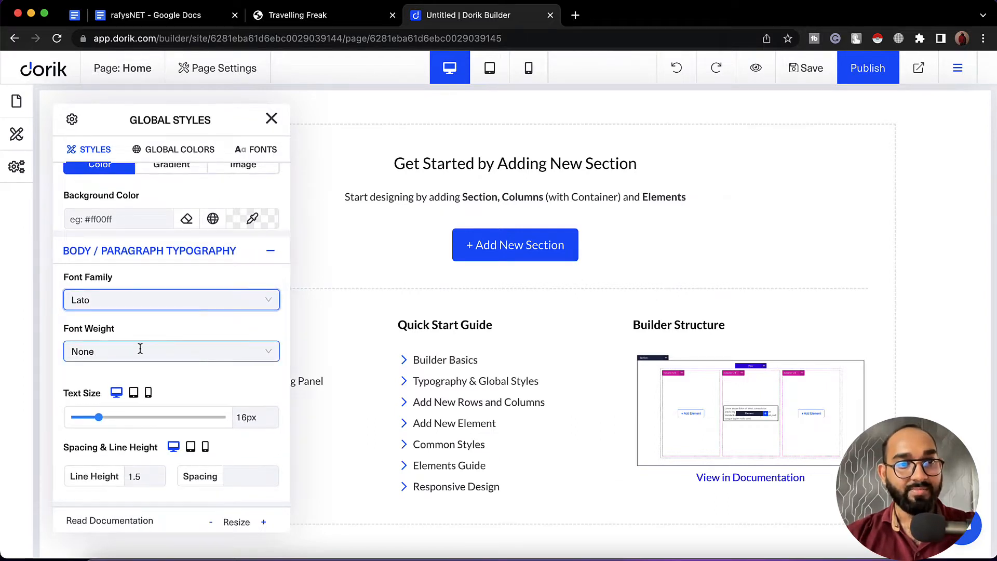
left_click(140, 348)
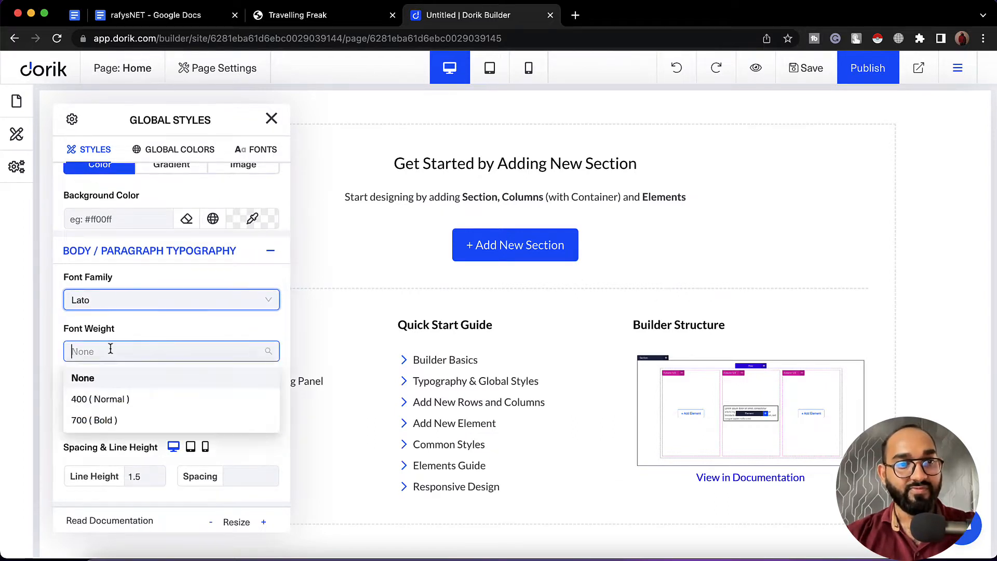
left_click(112, 399)
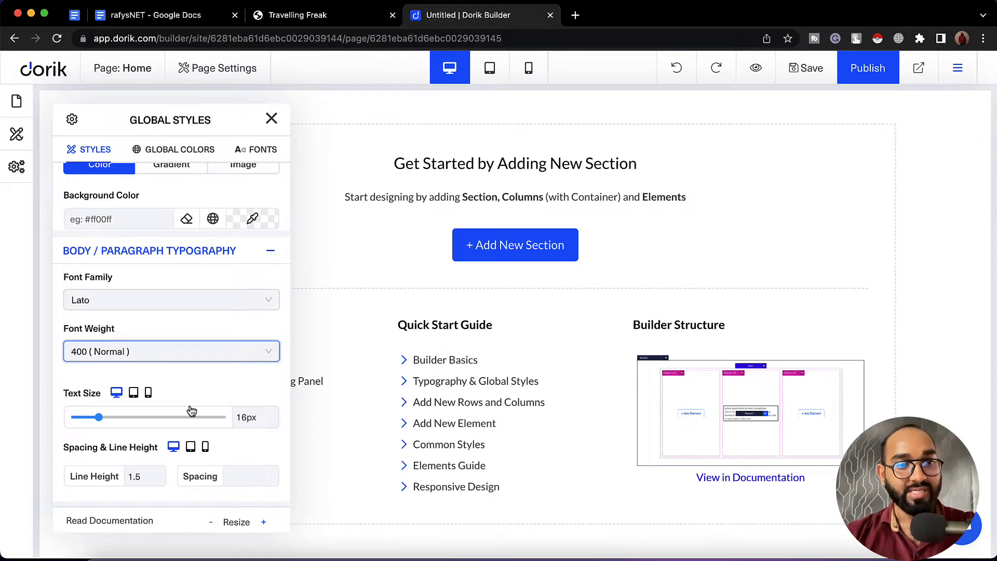
Check the notes, then set the body Text Size to 18 and view the published site.
left_click(228, 17)
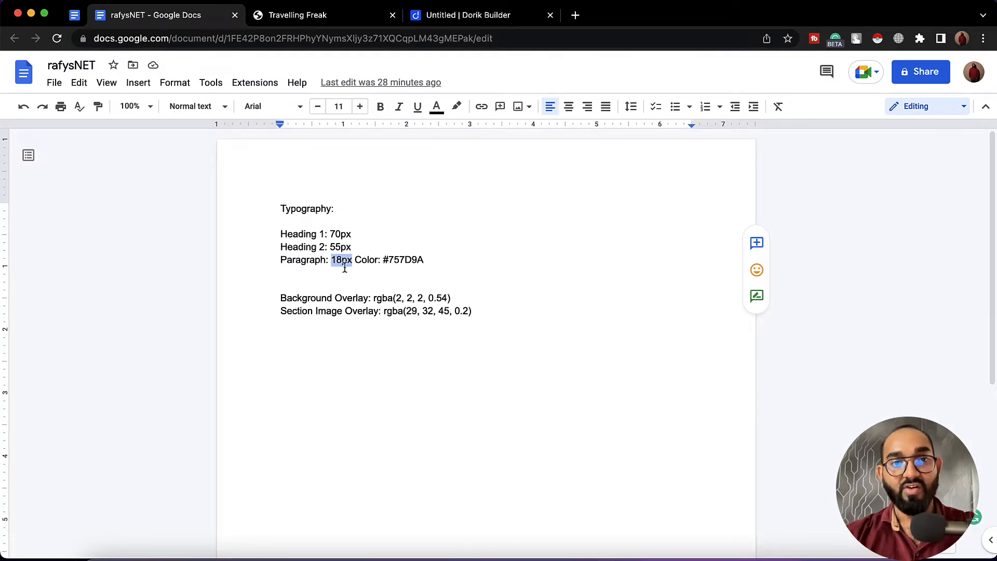
left_click(467, 15)
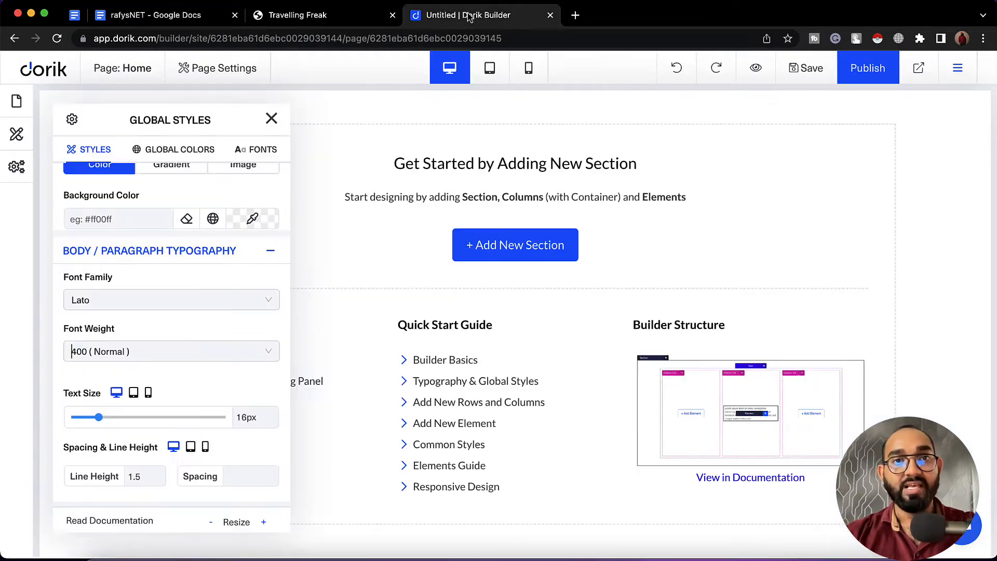
double_click(241, 418)
type("1")
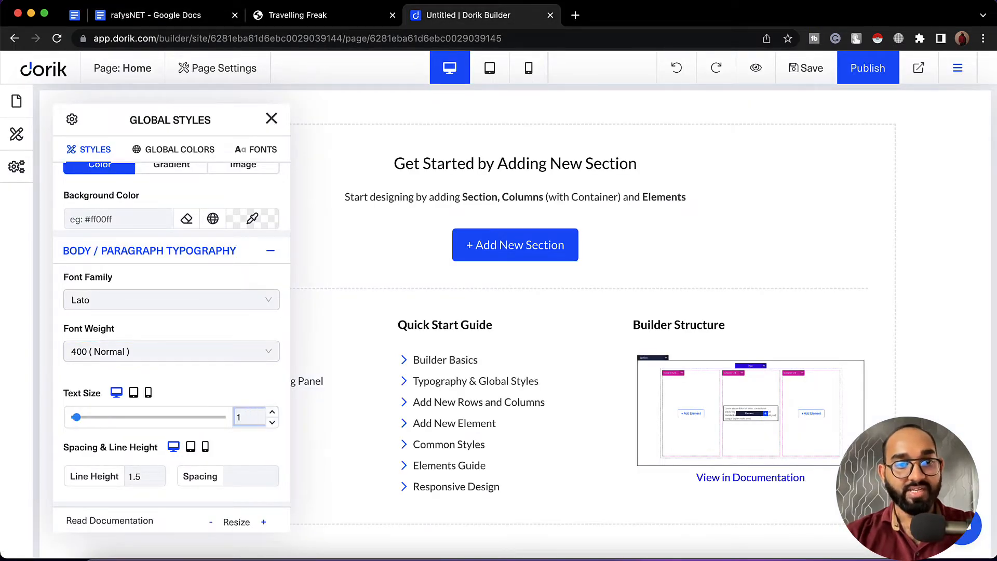
type("8")
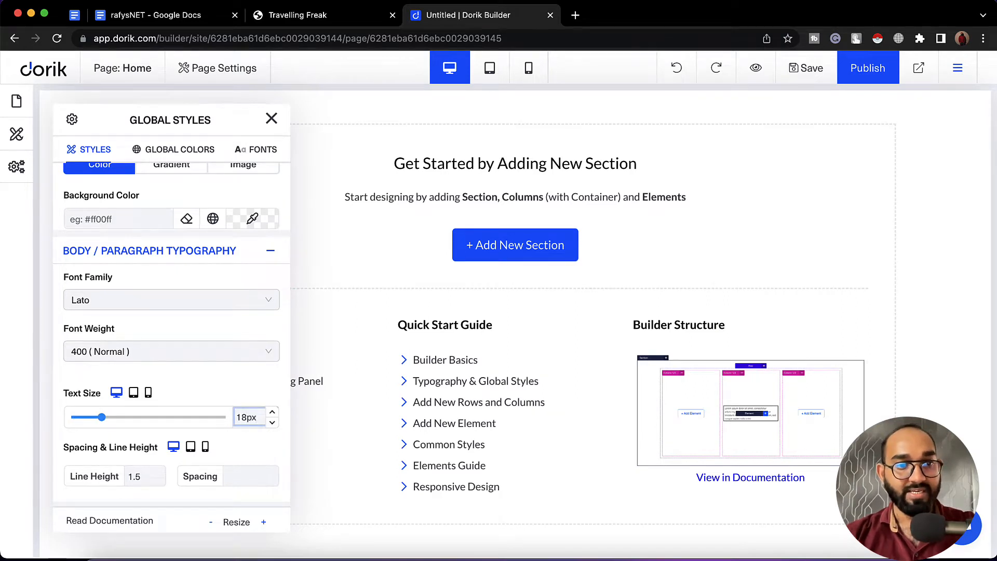
scroll(240, 421, "down", 5)
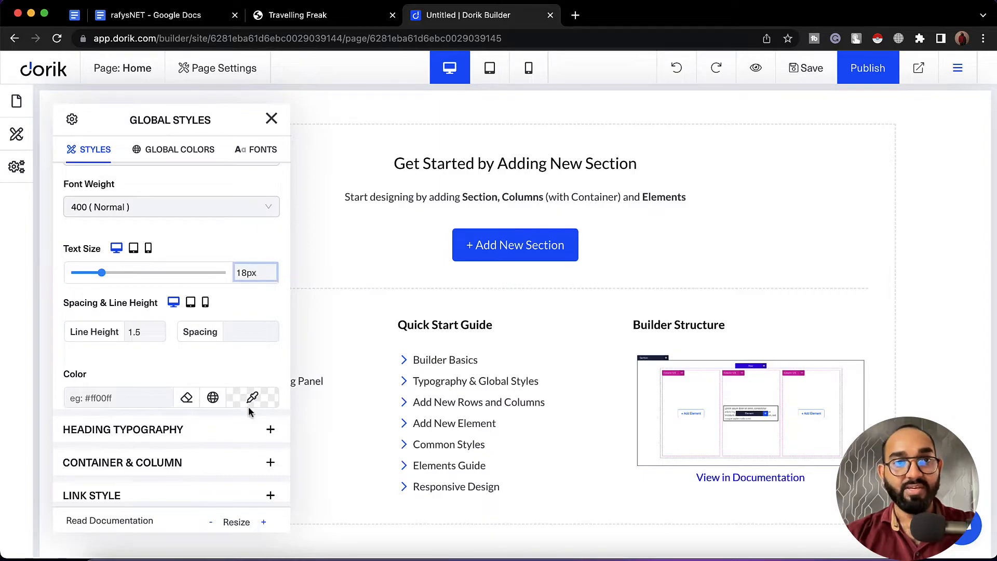
left_click(316, 13)
Scroll the Travelling Freak page to its sign-up banner, then open the notes showing paragraph color #757D9A.
scroll(328, 306, "down", 15)
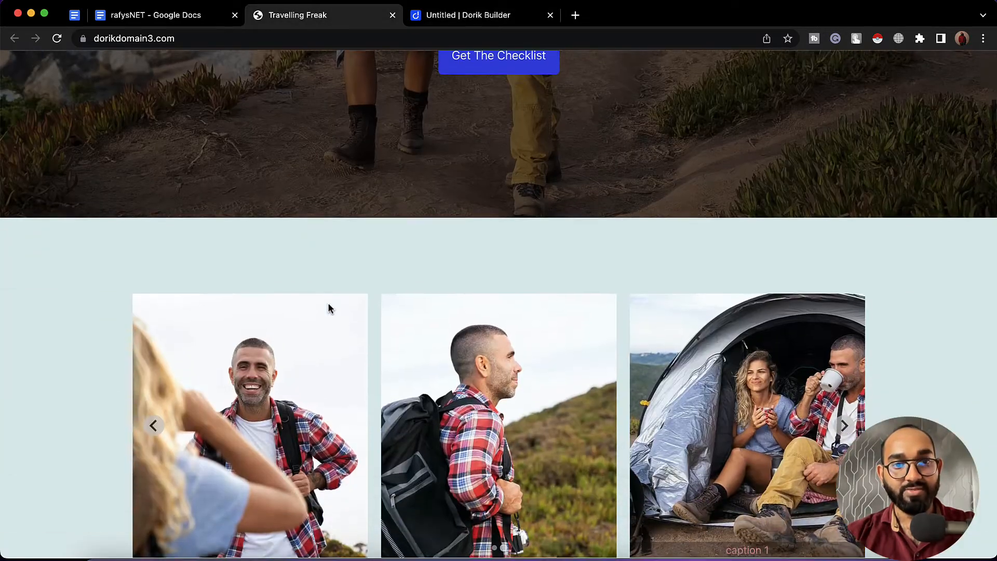
scroll(328, 306, "down", 10)
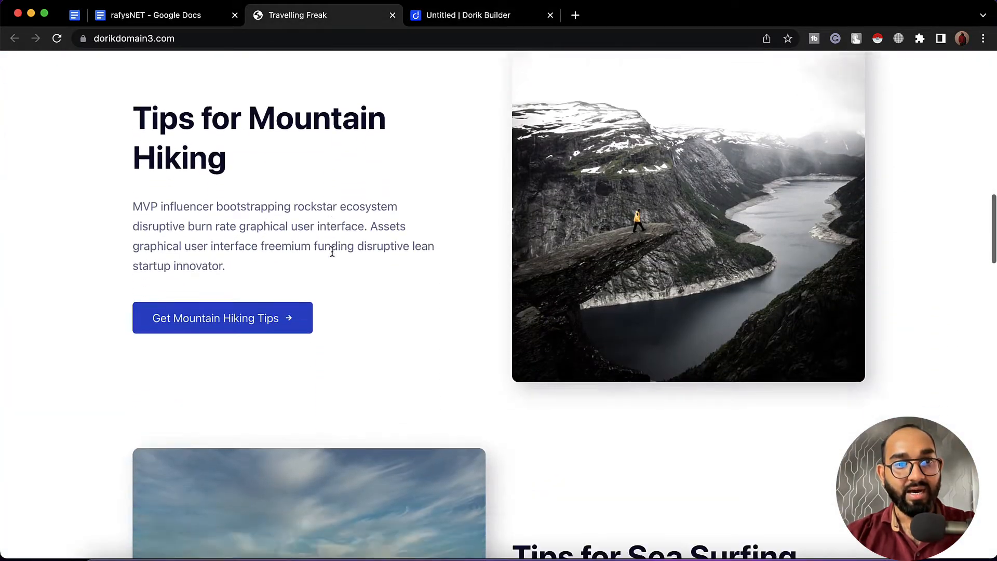
scroll(473, 289, "down", 15)
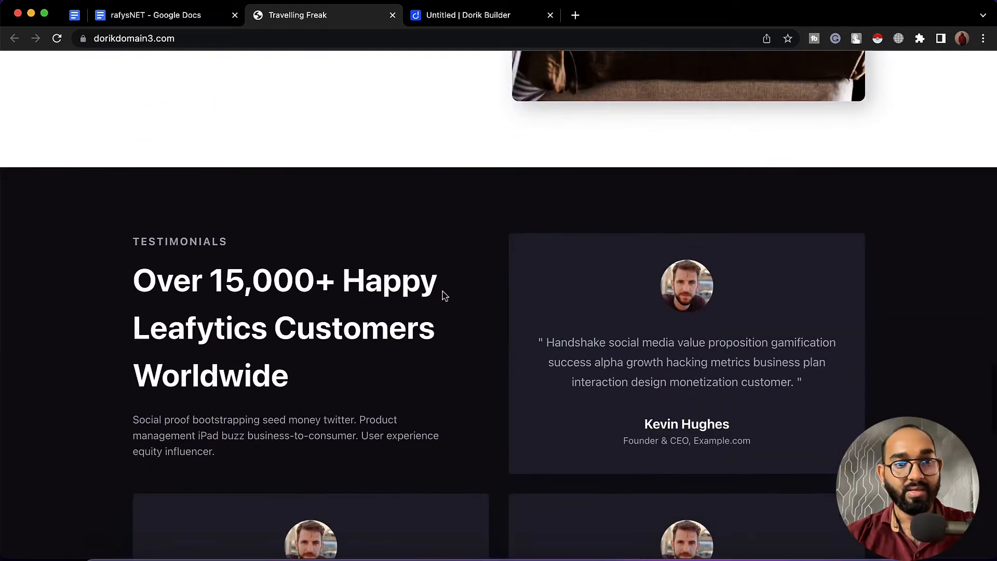
scroll(361, 316, "up", 6)
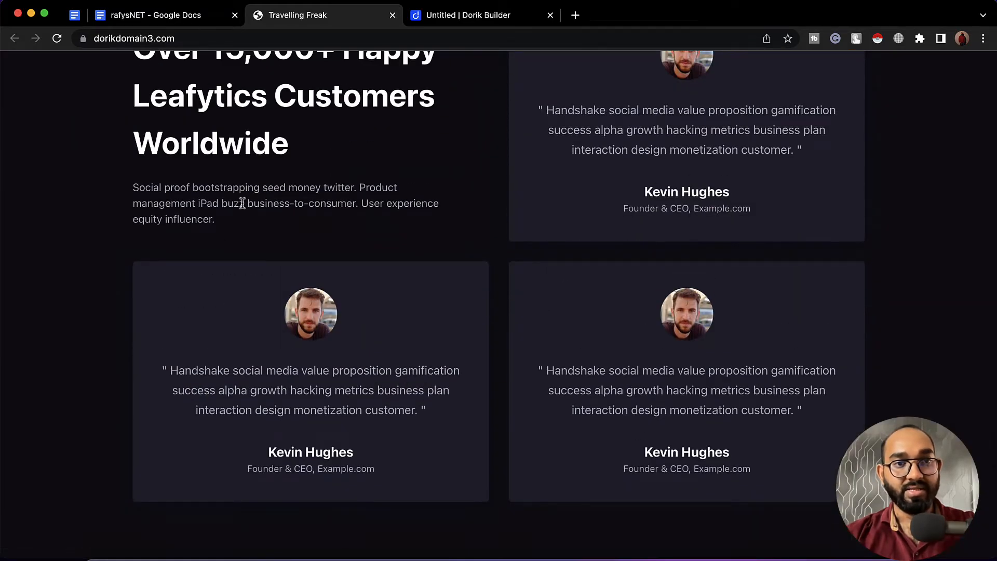
scroll(234, 210, "up", 1)
scroll(217, 231, "down", 10)
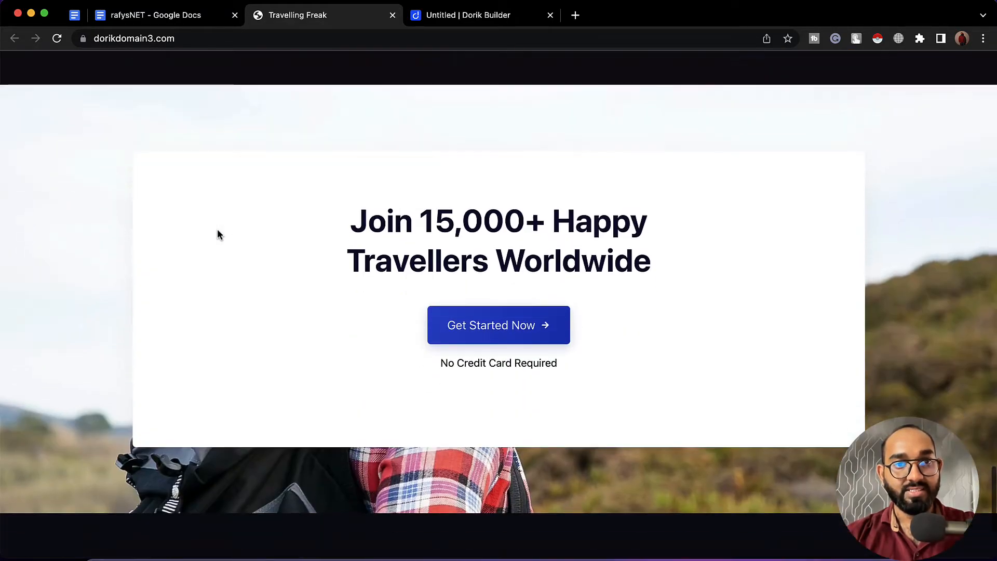
scroll(217, 235, "up", 15)
scroll(218, 234, "up", 5)
left_click(431, 16)
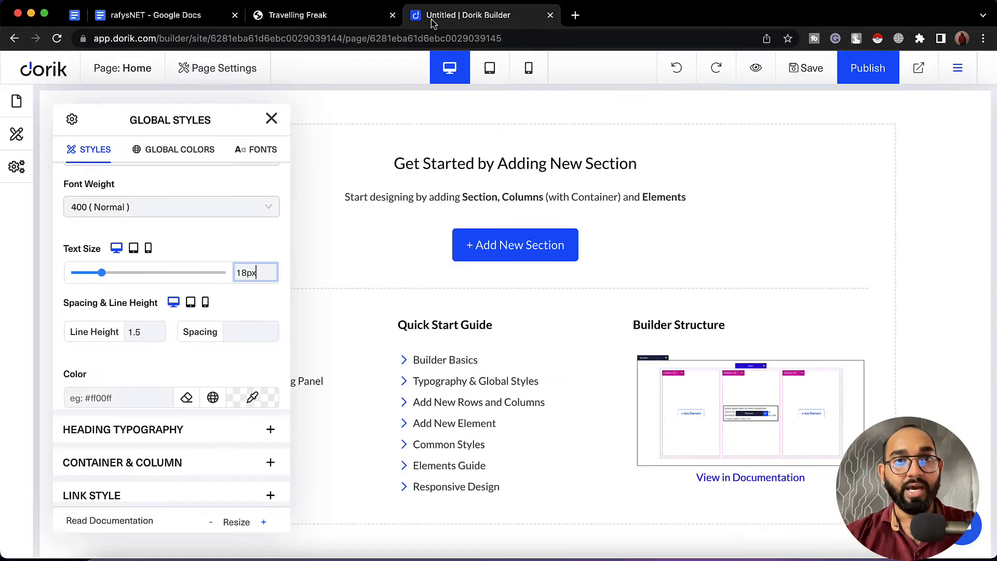
left_click(153, 17)
Copy the paragraph colour code #757D9A from the Google Docs typography notes.
double_click(407, 260)
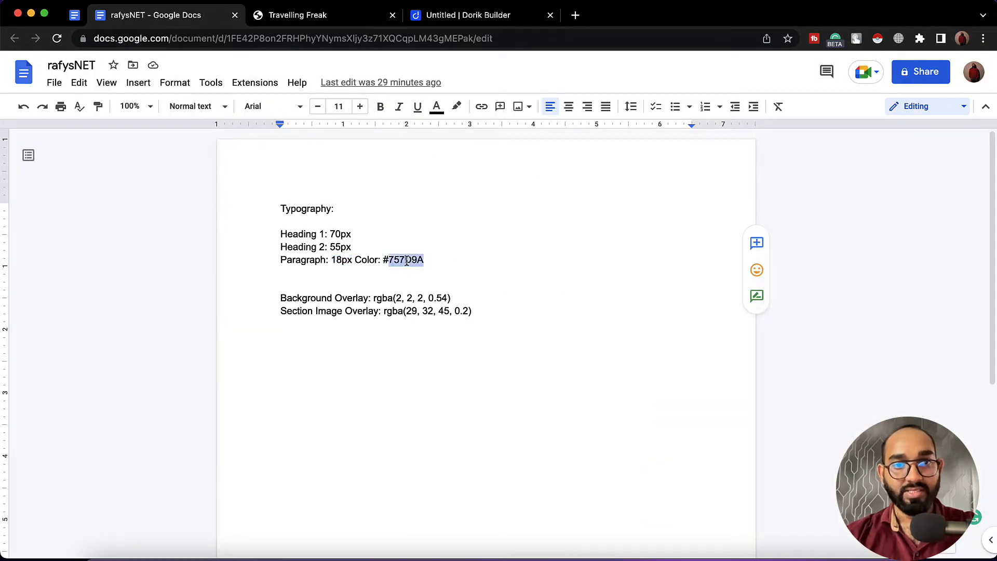
left_click_drag(384, 261, 437, 258)
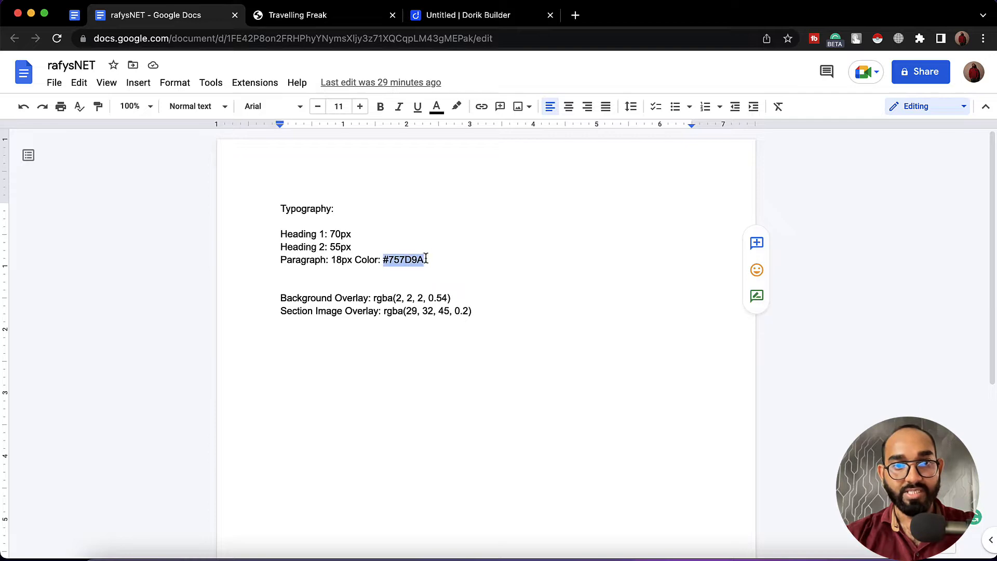
right_click(406, 258)
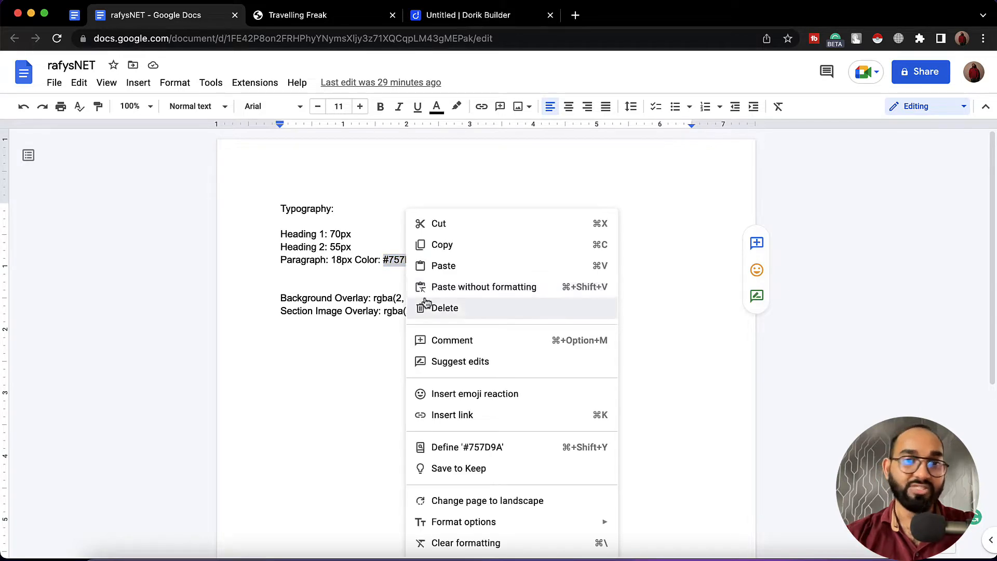
left_click(458, 249)
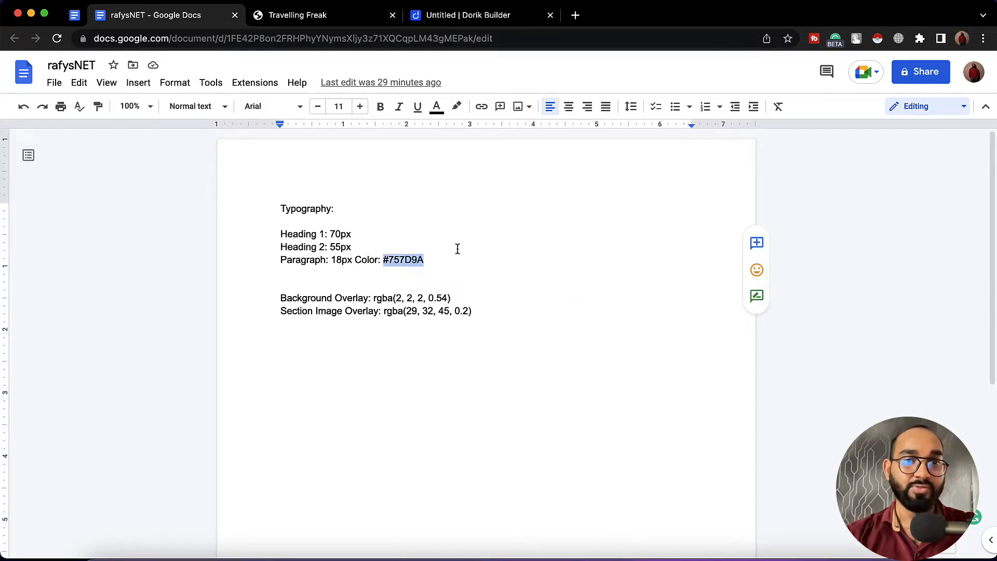
left_click(485, 15)
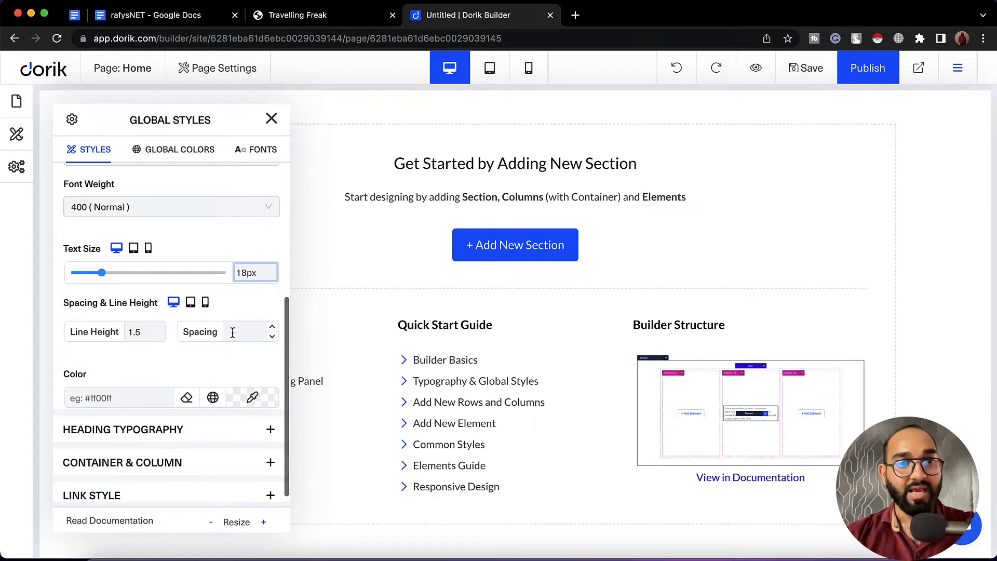
Paste #757D9A into the Body/Paragraph Typography colour hex field, then collapse the section.
left_click(136, 400)
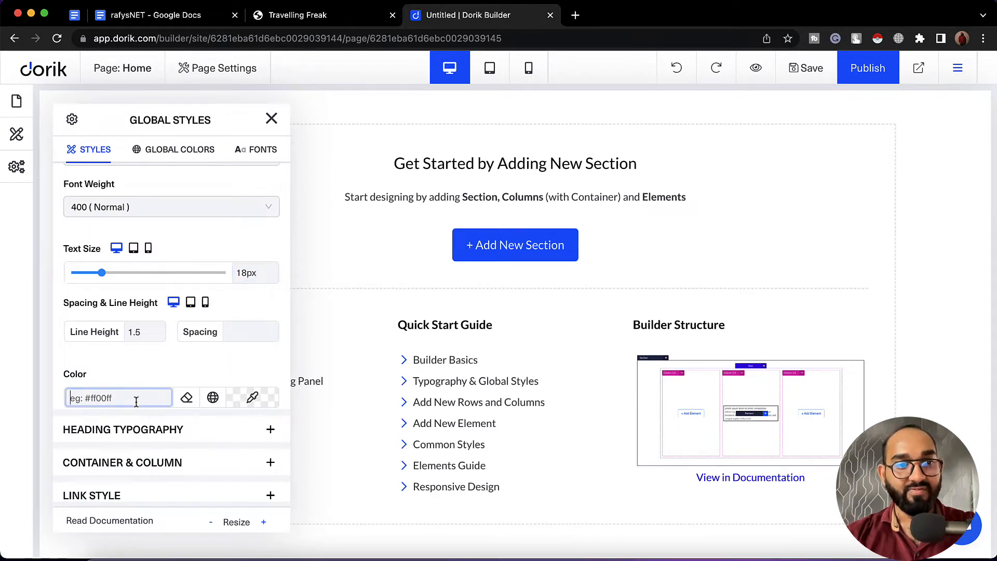
left_click(257, 404)
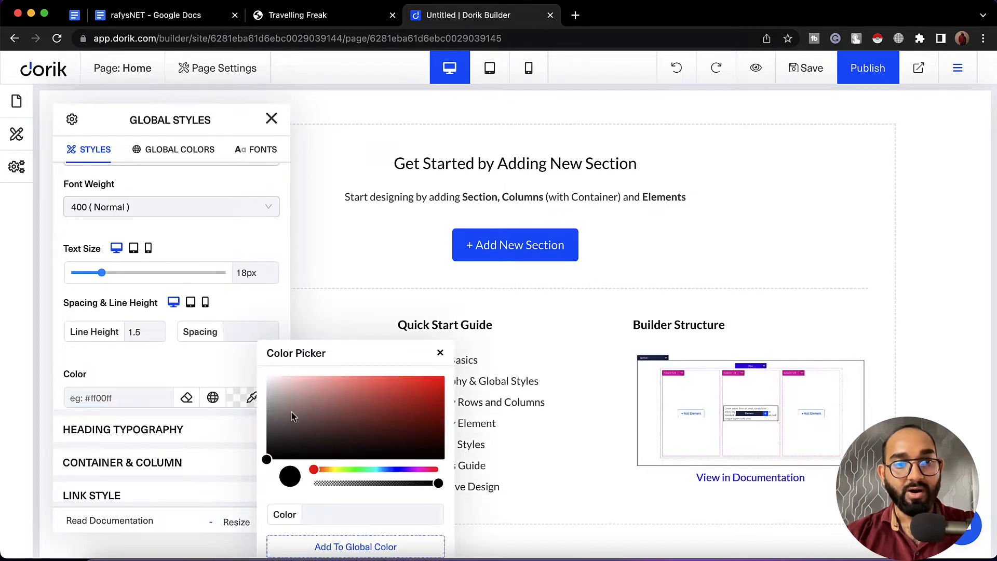
left_click(307, 411)
mouse_move(307, 411)
left_mouse_down()
mouse_move(398, 391)
mouse_move(398, 421)
mouse_move(395, 406)
left_mouse_up()
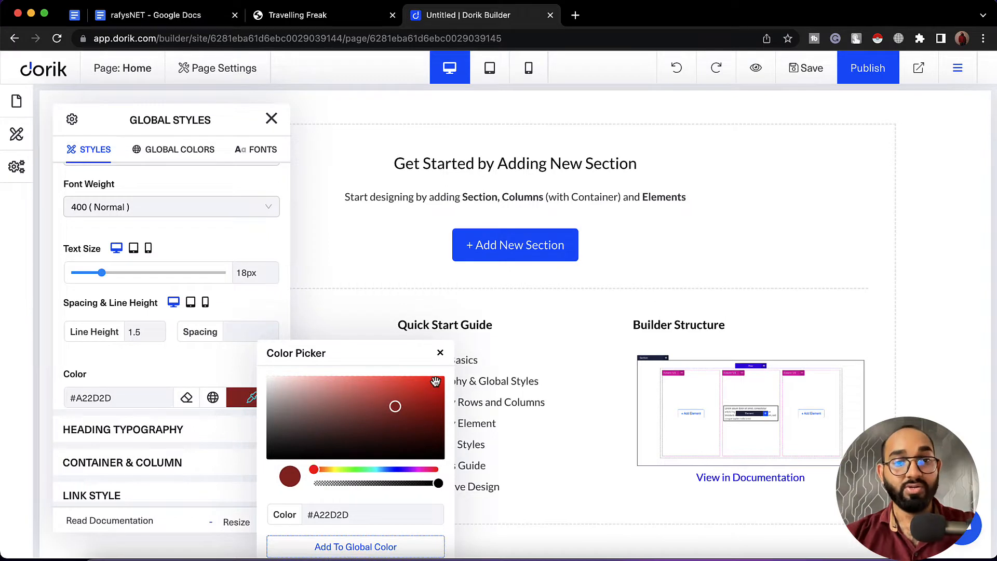
mouse_move(351, 469)
left_mouse_down()
mouse_move(391, 469)
mouse_move(354, 469)
left_mouse_up()
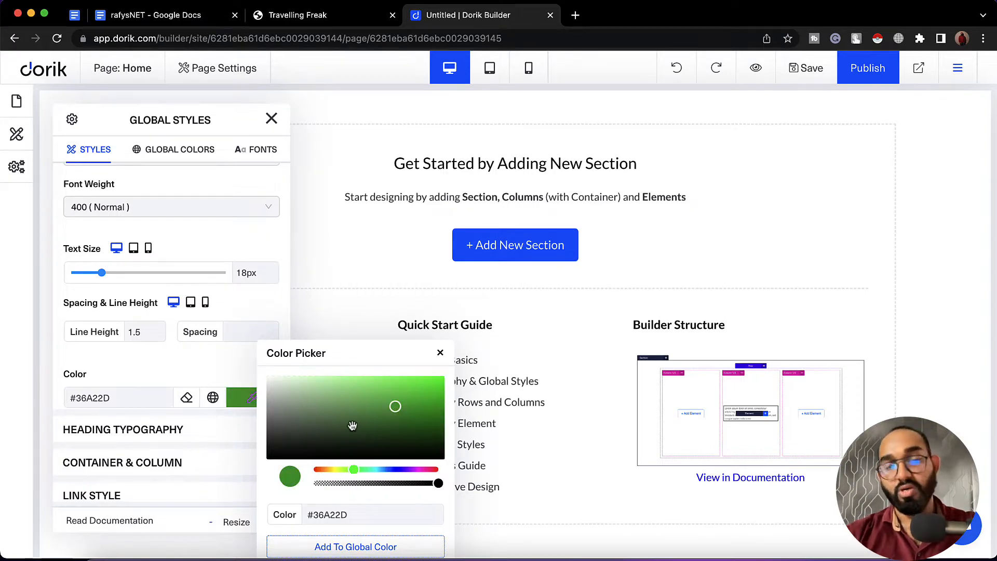
double_click(123, 404)
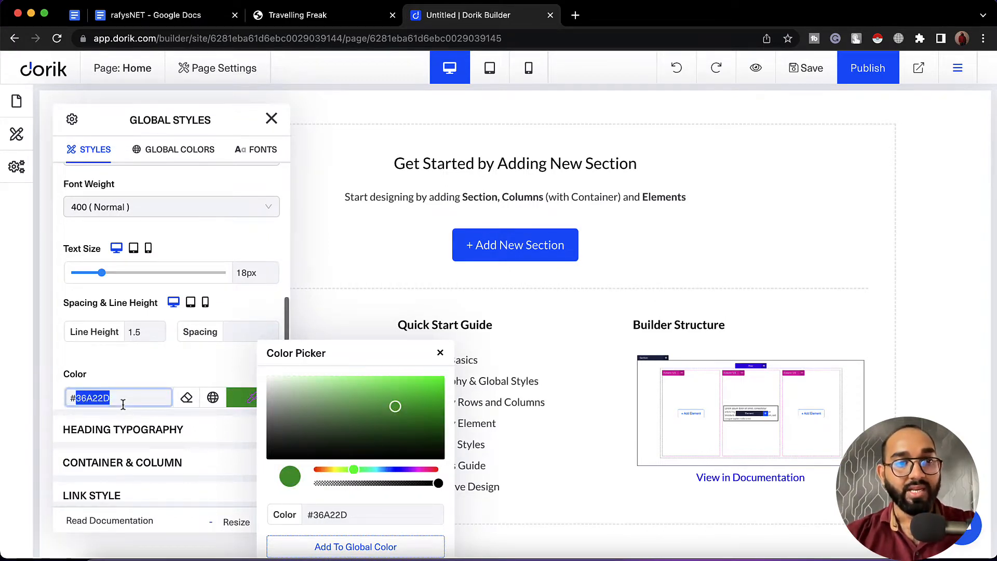
key("super+v")
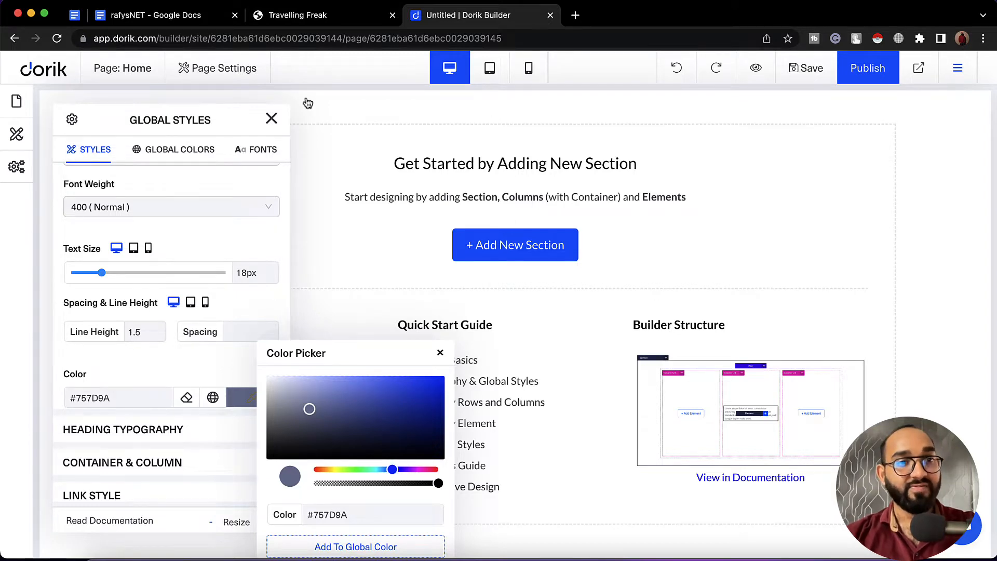
scroll(148, 312, "up", 5)
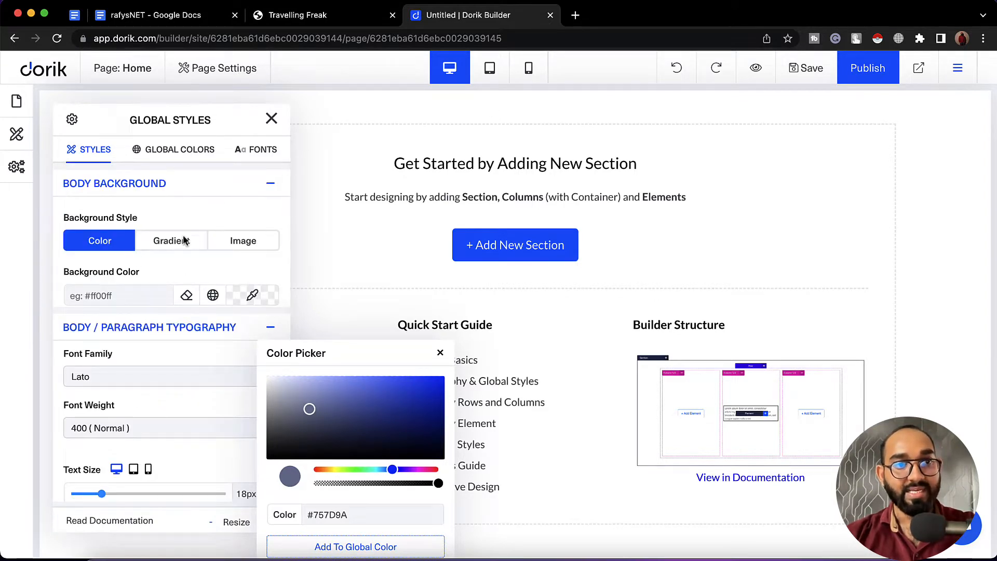
left_click(166, 333)
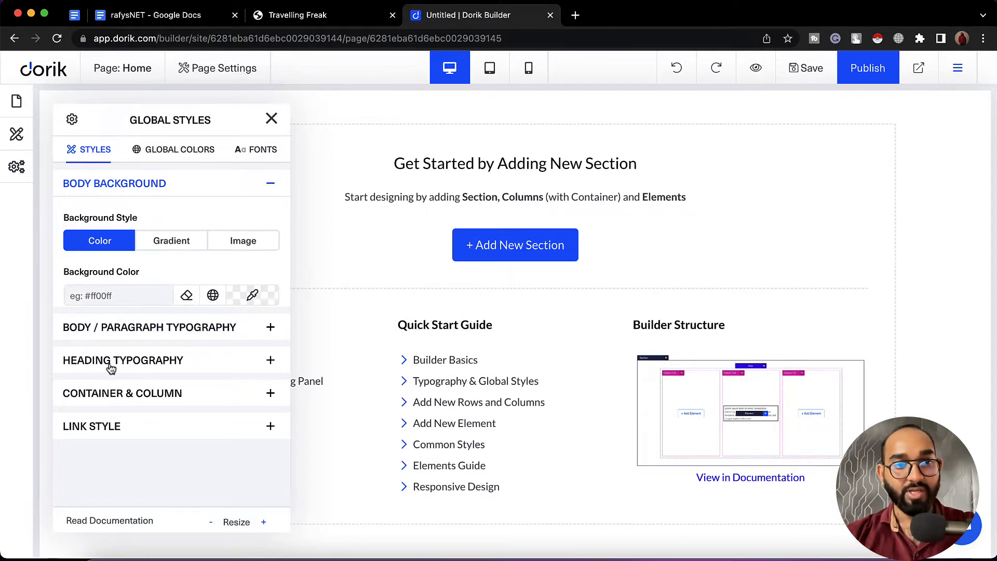
Set the H1 heading font to Lato with weight 700 (Bold).
left_click(126, 362)
scroll(125, 363, "down", 5)
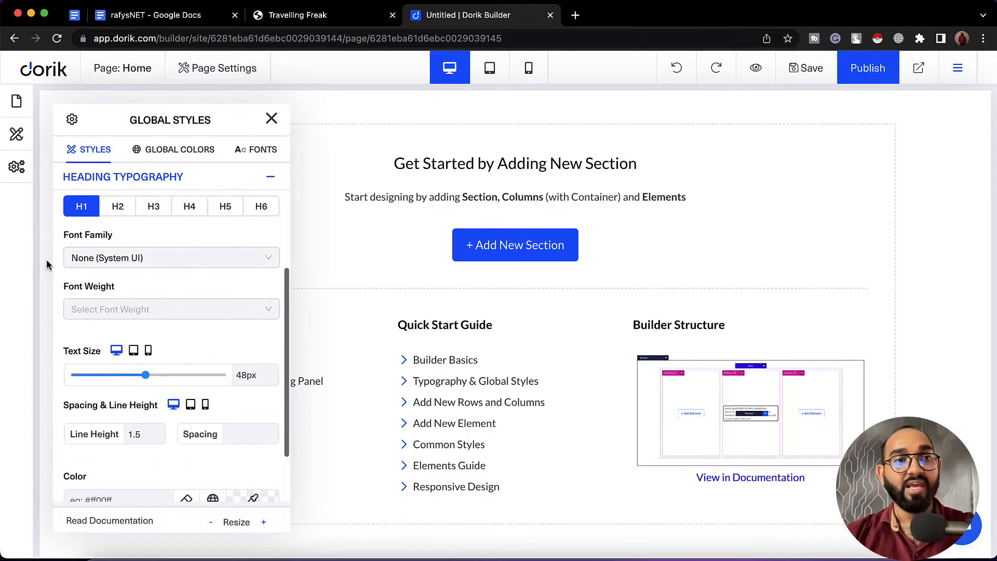
left_click(152, 258)
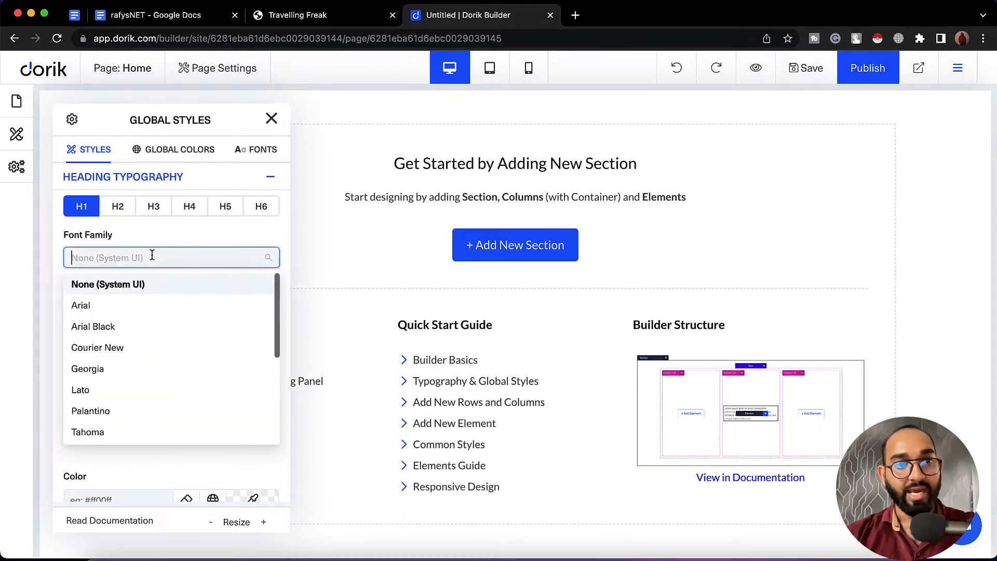
left_click(104, 393)
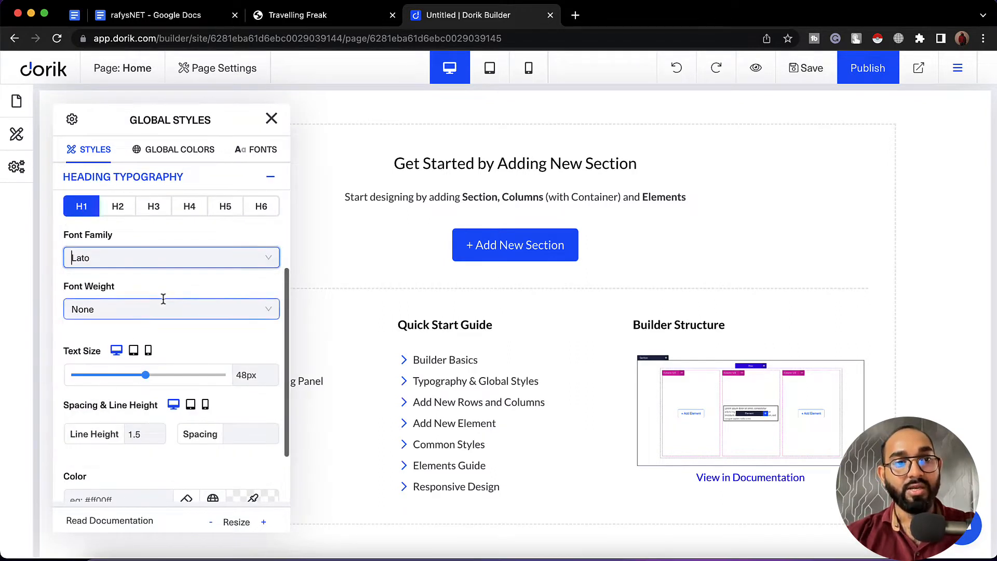
scroll(163, 296, "down", 1)
left_click(143, 283)
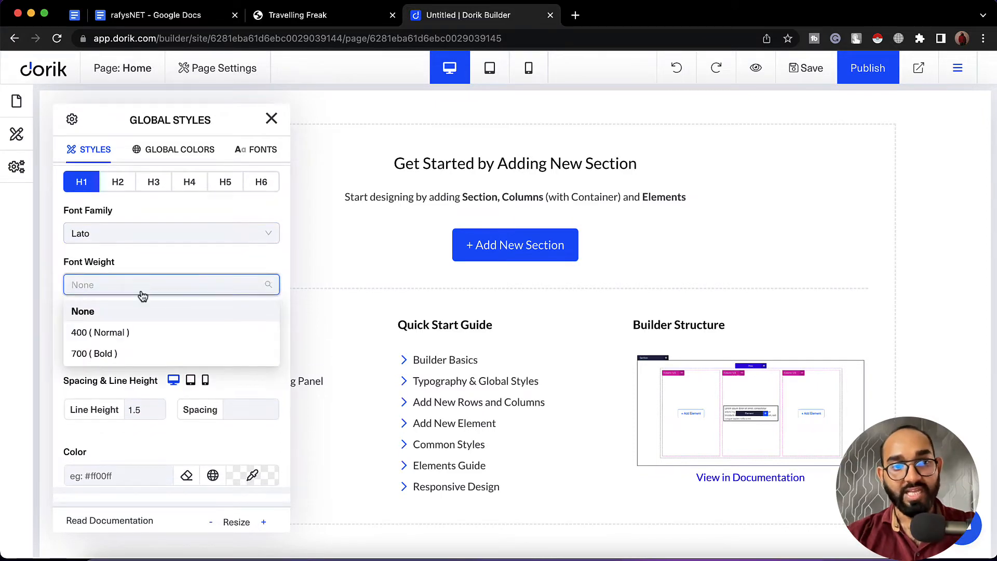
left_click(93, 352)
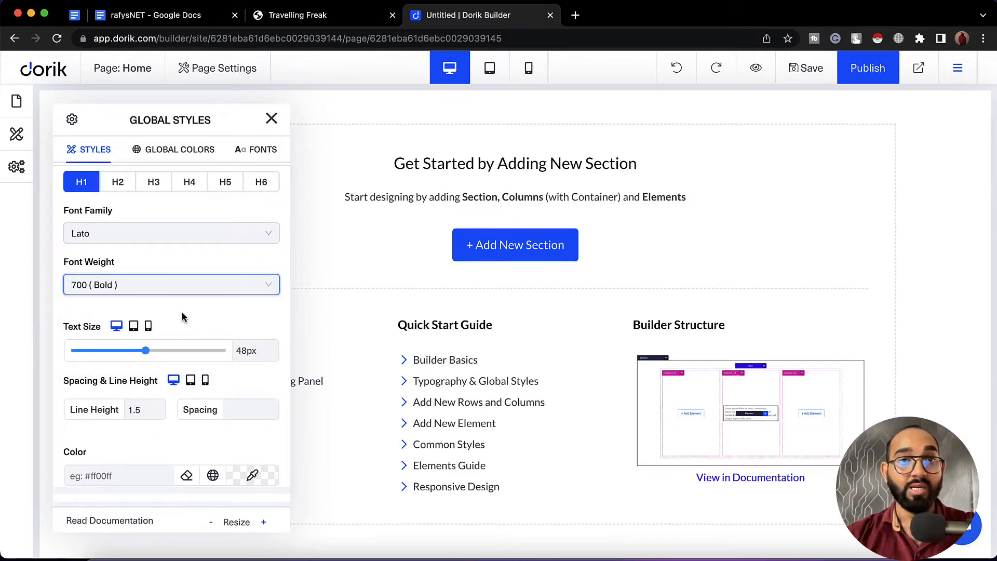
Change the H1 text size from 48px to 70px, as given in the notes.
left_click(178, 23)
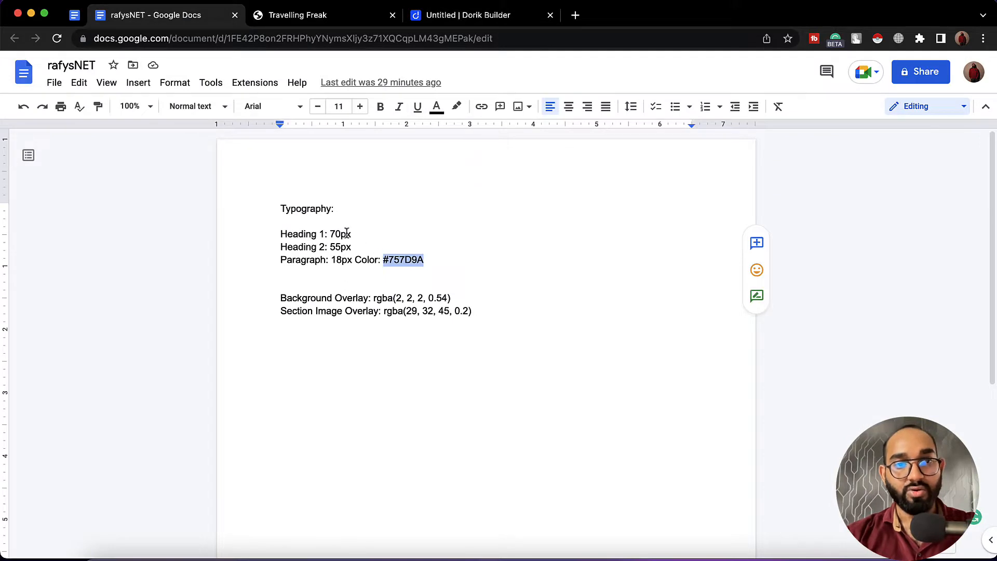
left_click_drag(328, 234, 354, 234)
left_click(457, 18)
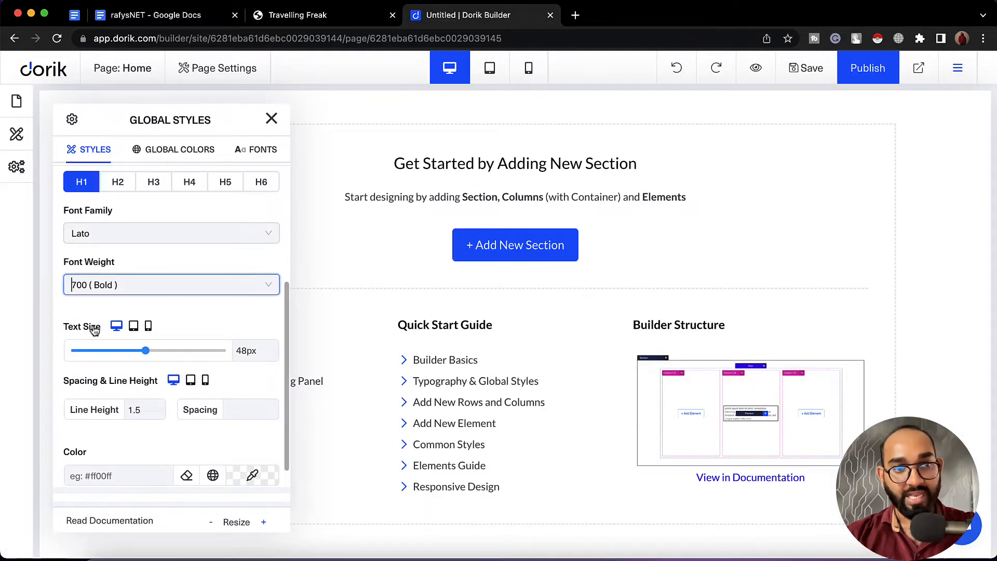
double_click(238, 350)
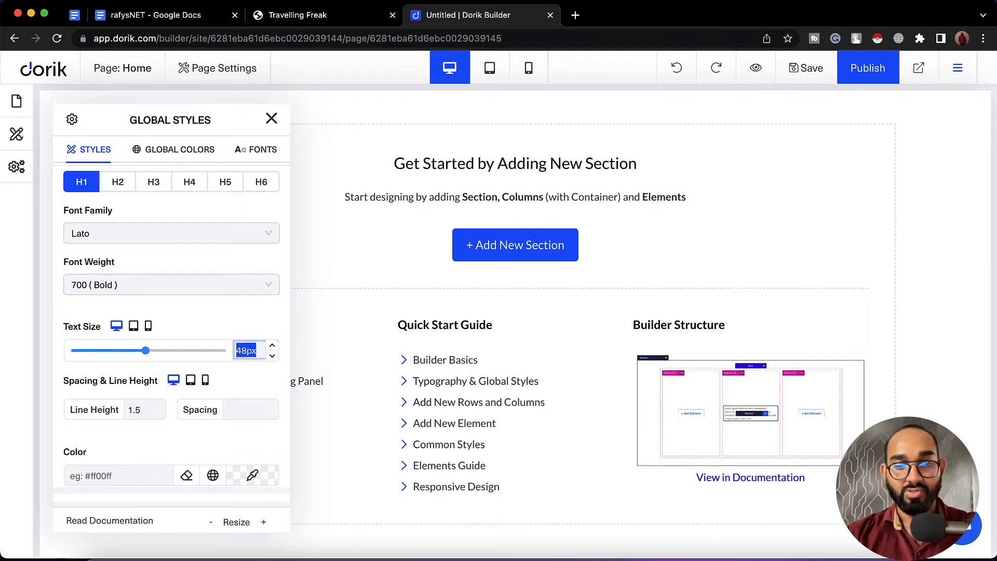
type("70")
scroll(175, 378, "down", 2)
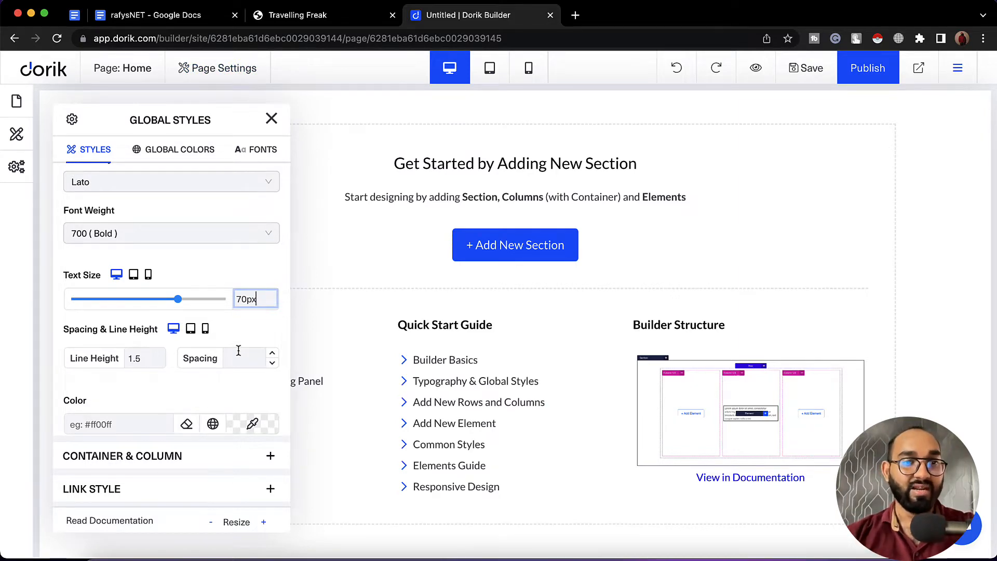
Check the reference headline and make H1 white (#FFFFFF), then reopen Heading Typography.
left_click(296, 14)
scroll(300, 205, "up", 15)
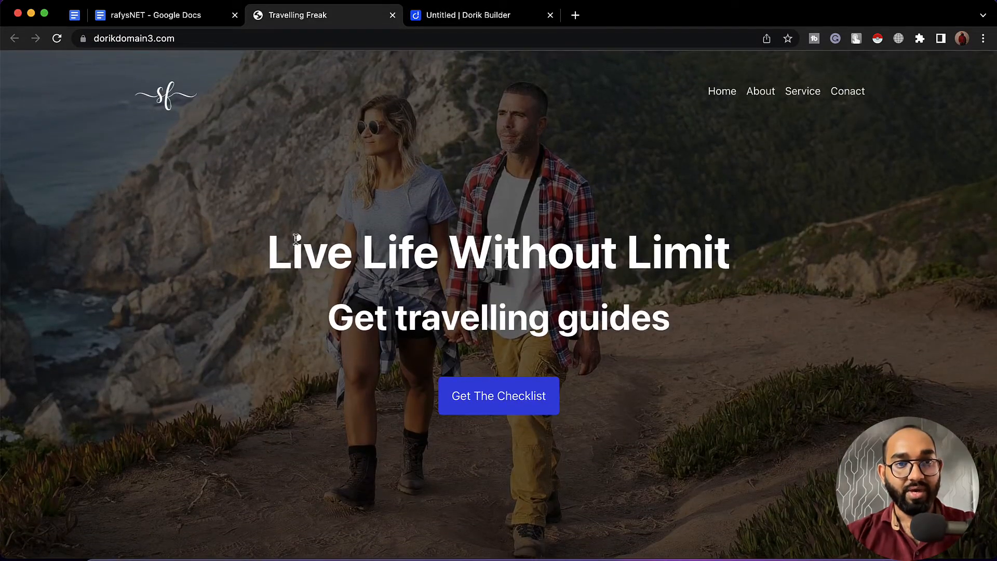
left_click_drag(295, 239, 575, 248)
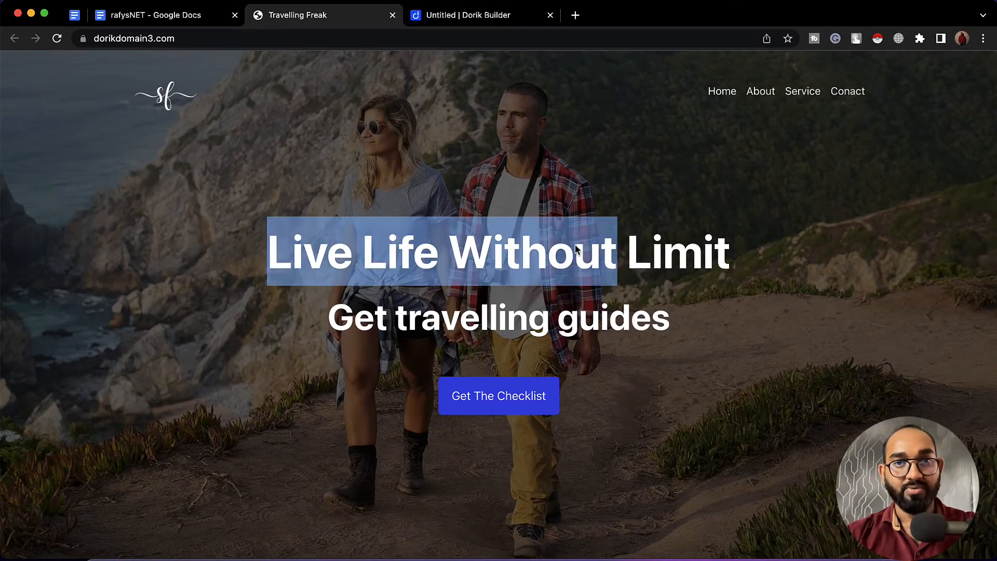
left_click(475, 21)
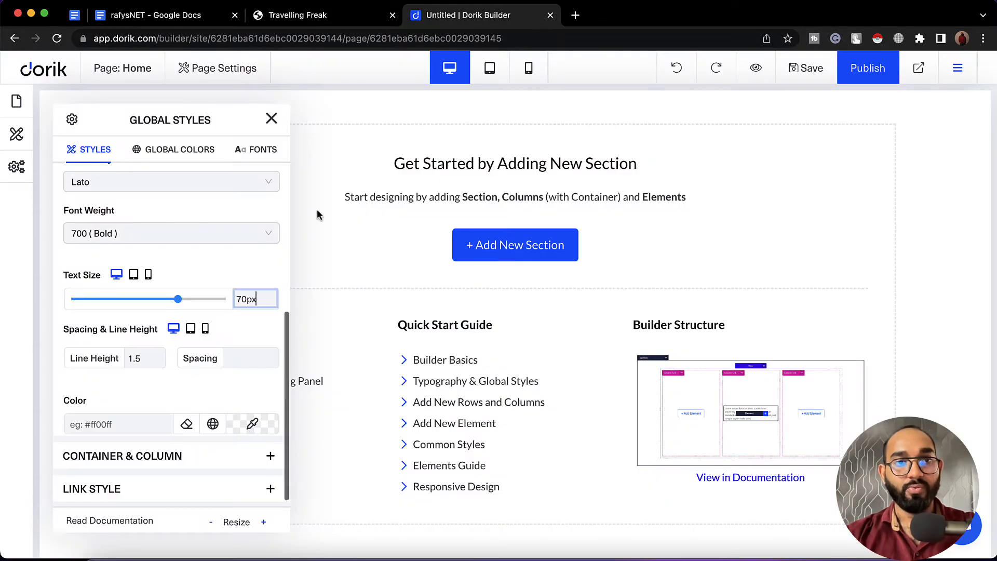
left_click(243, 425)
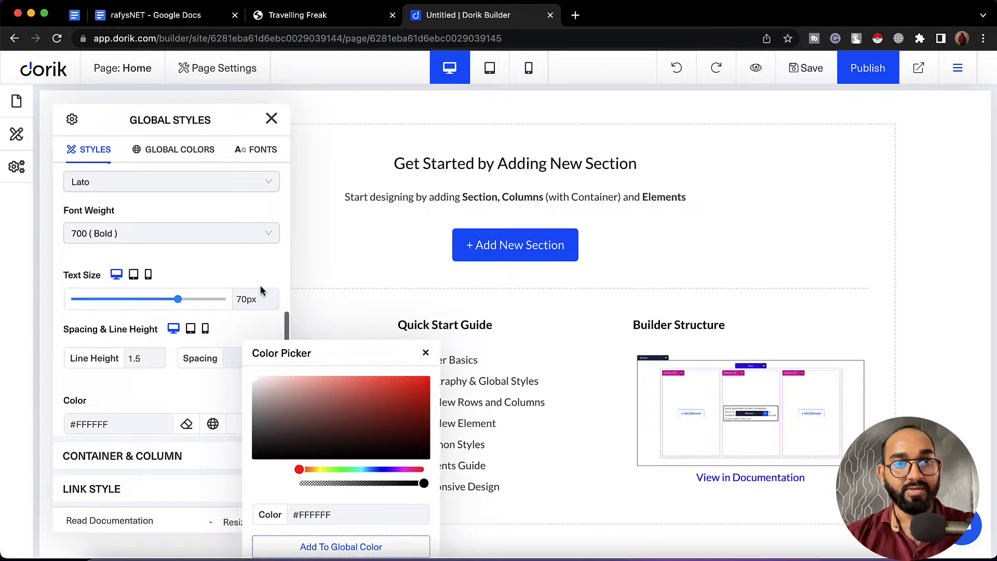
left_click(272, 118)
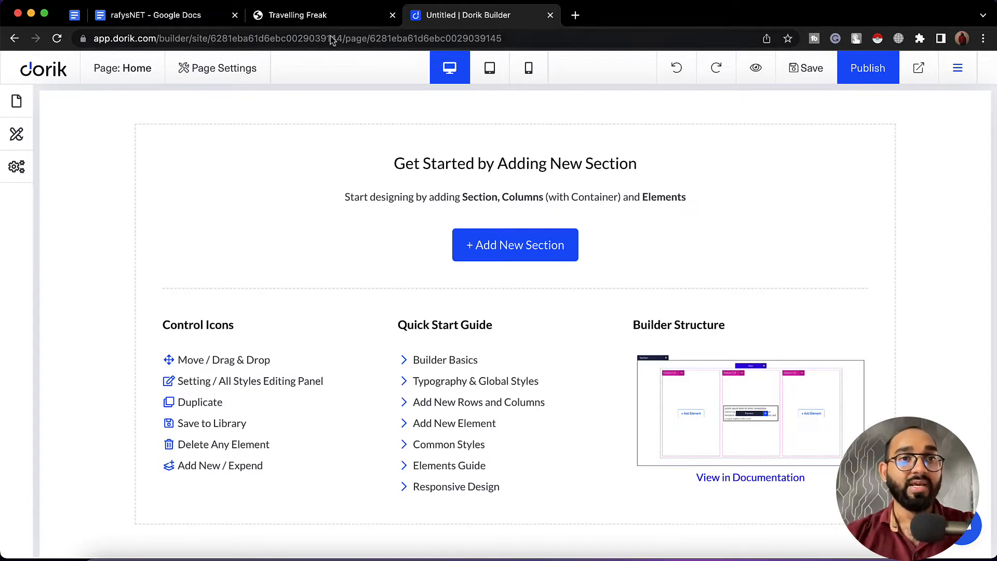
left_click(16, 134)
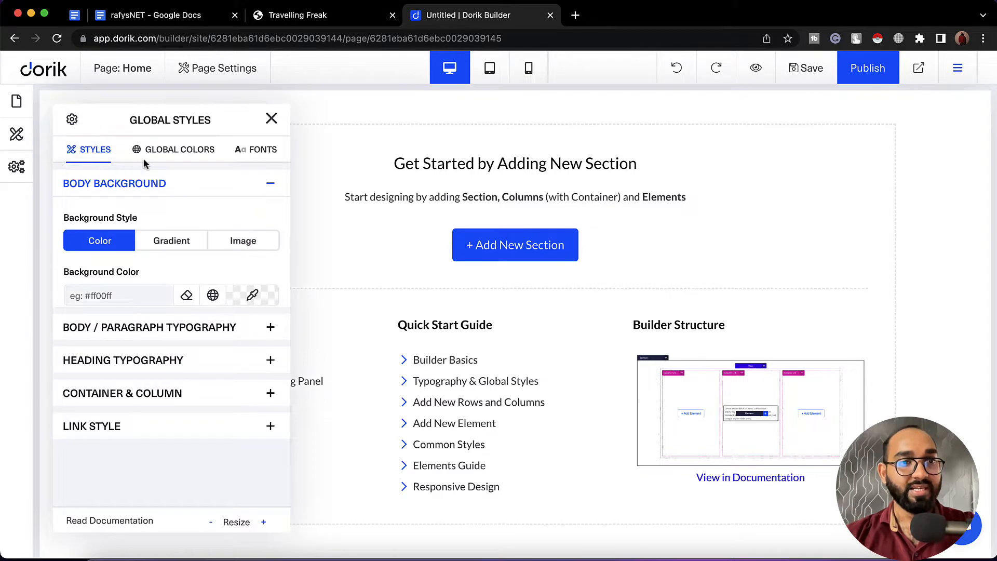
left_click(130, 360)
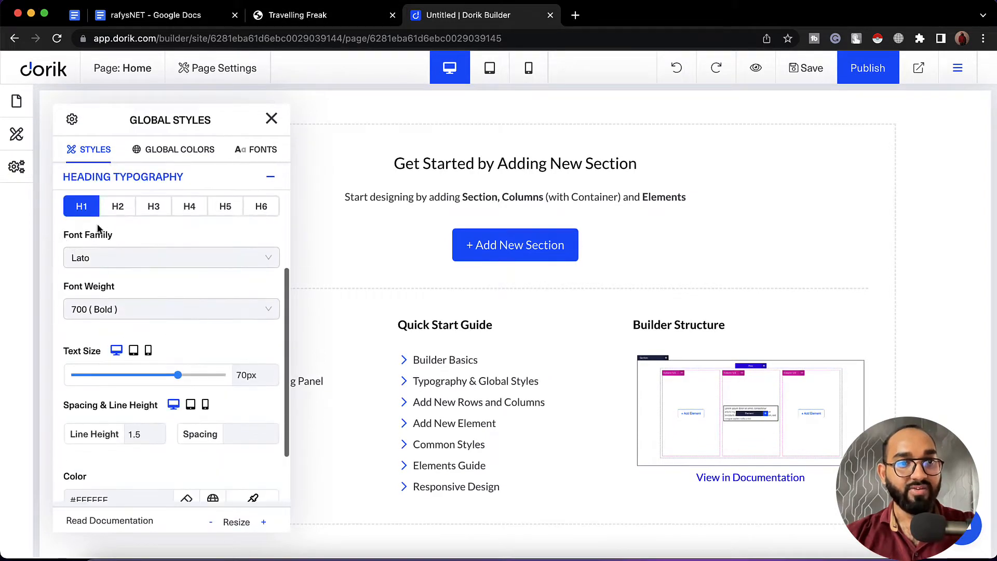
scroll(193, 311, "down", 3)
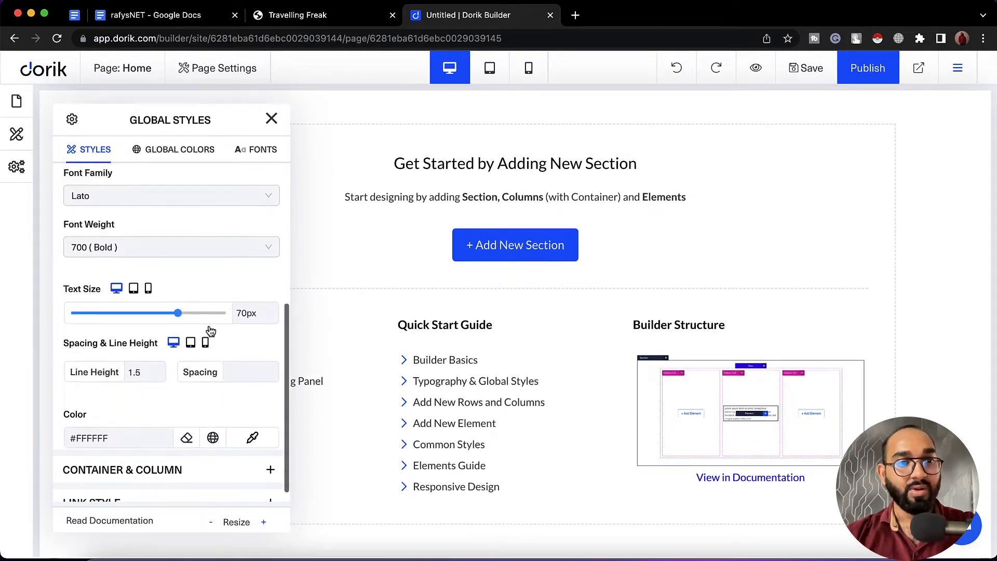
scroll(209, 327, "up", 3)
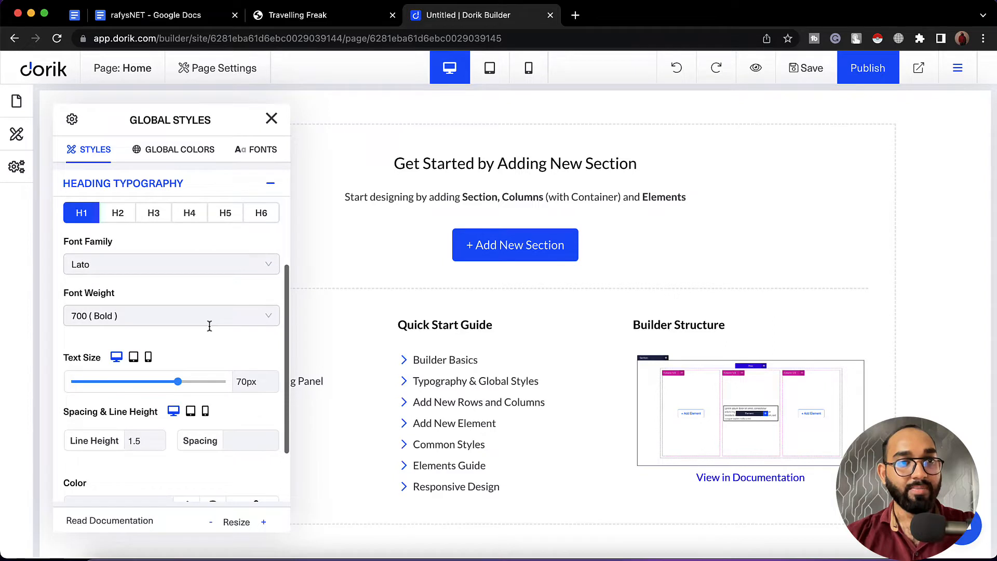
Set the H2 heading font to Lato with weight 700 (Bold).
left_click(116, 219)
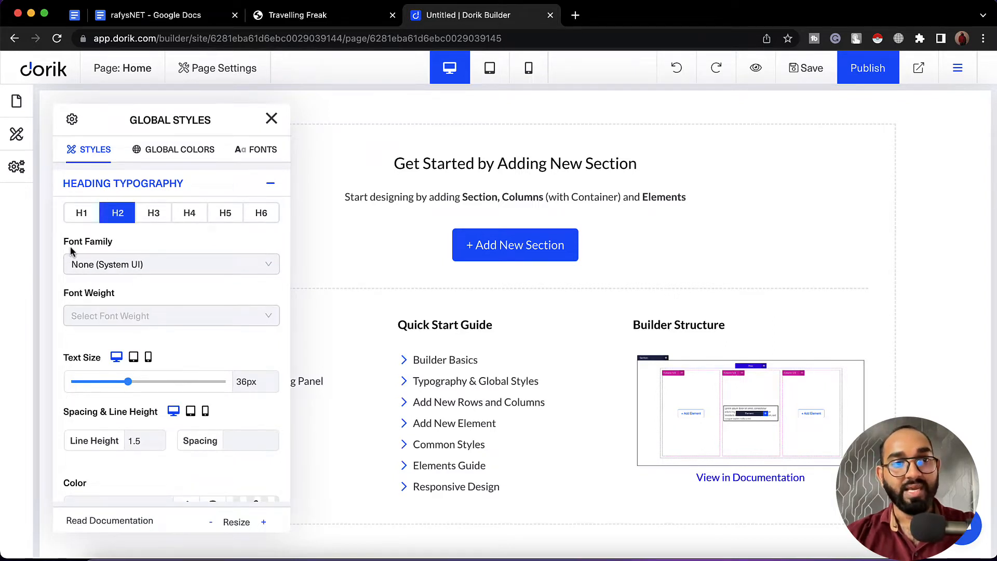
left_click(132, 263)
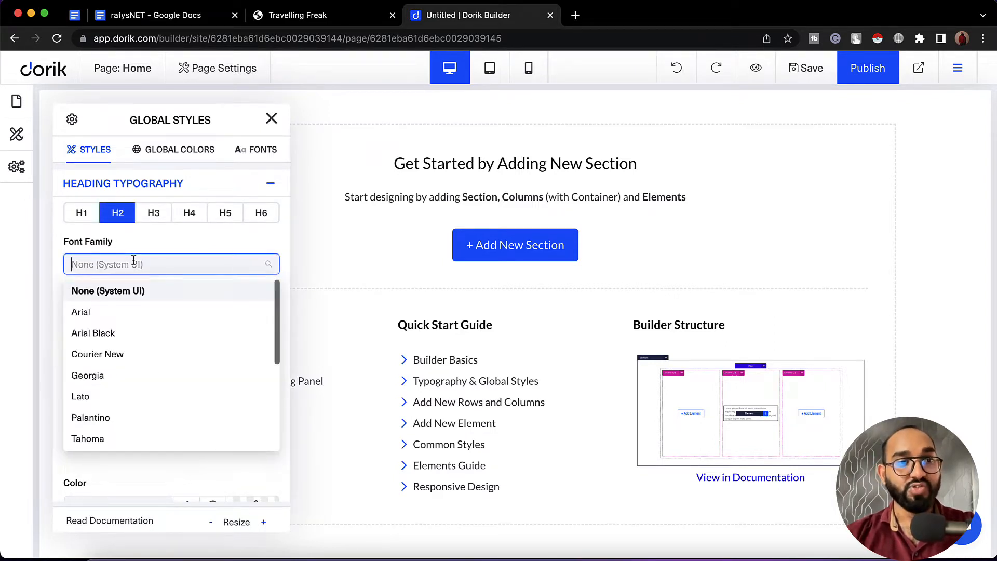
left_click(117, 397)
left_click(107, 317)
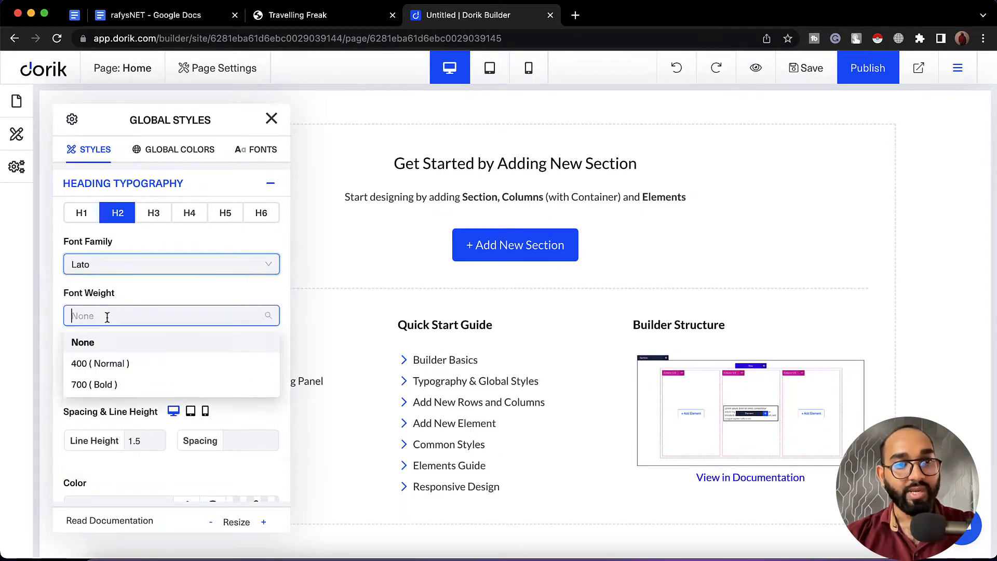
left_click(126, 383)
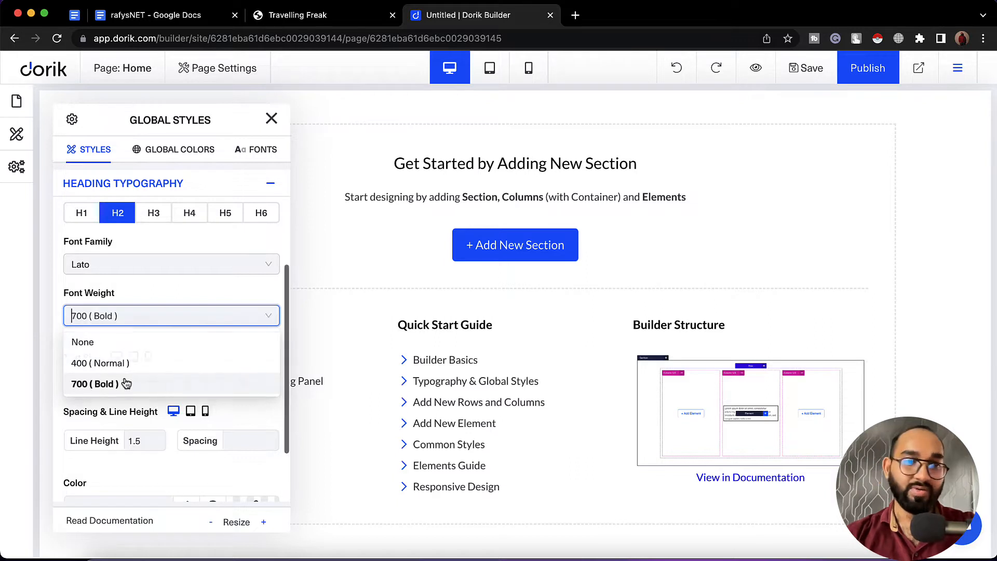
Set the H2 text size to 55px from the notes, then return to Google Docs.
left_click(183, 19)
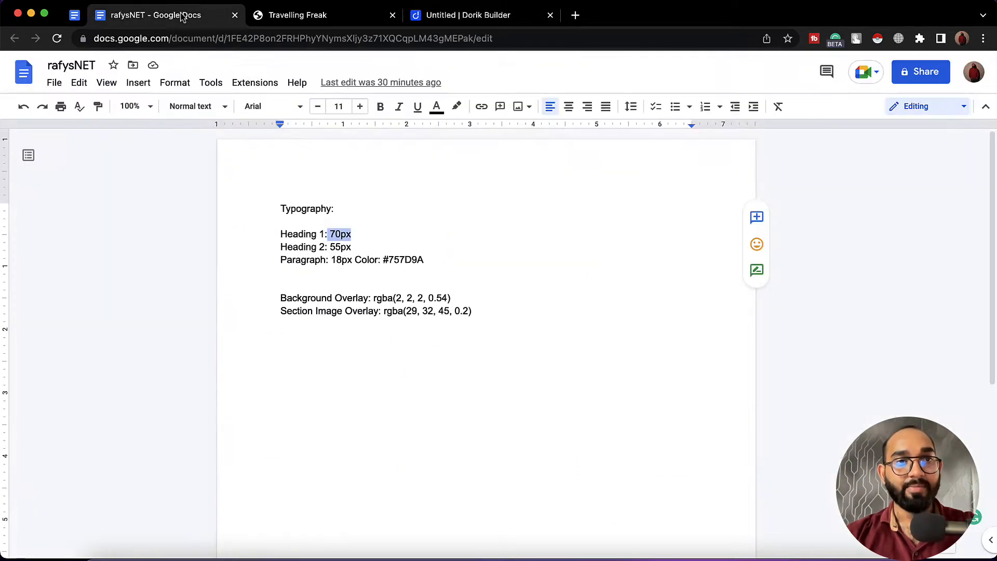
left_click_drag(336, 247, 351, 248)
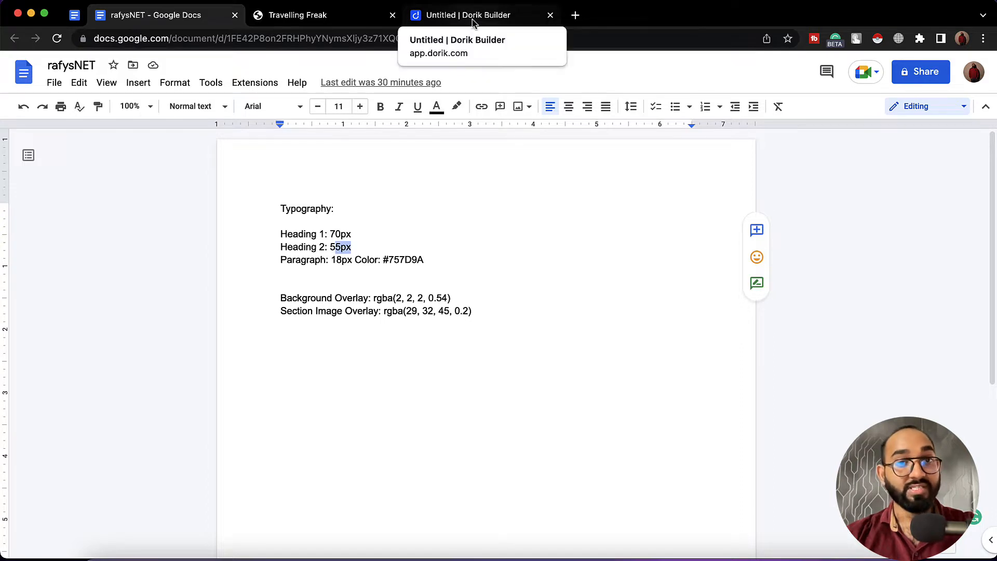
left_click(474, 17)
double_click(244, 382)
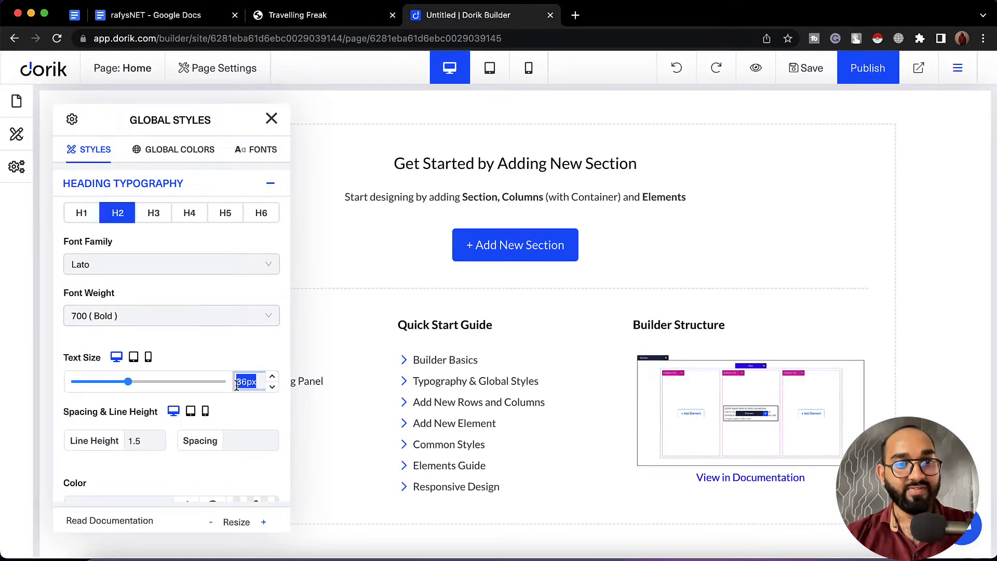
type("55")
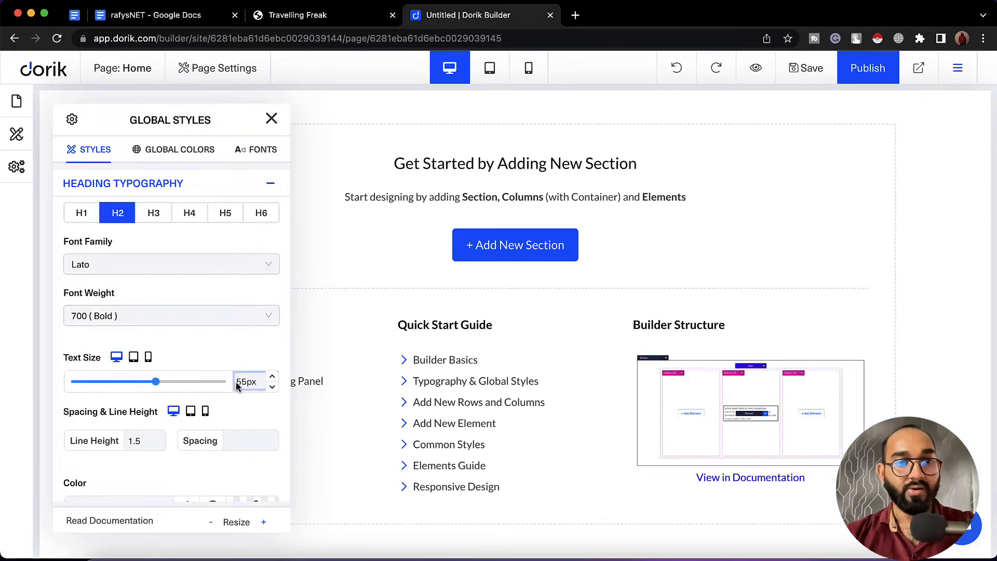
left_click(269, 123)
left_click(156, 14)
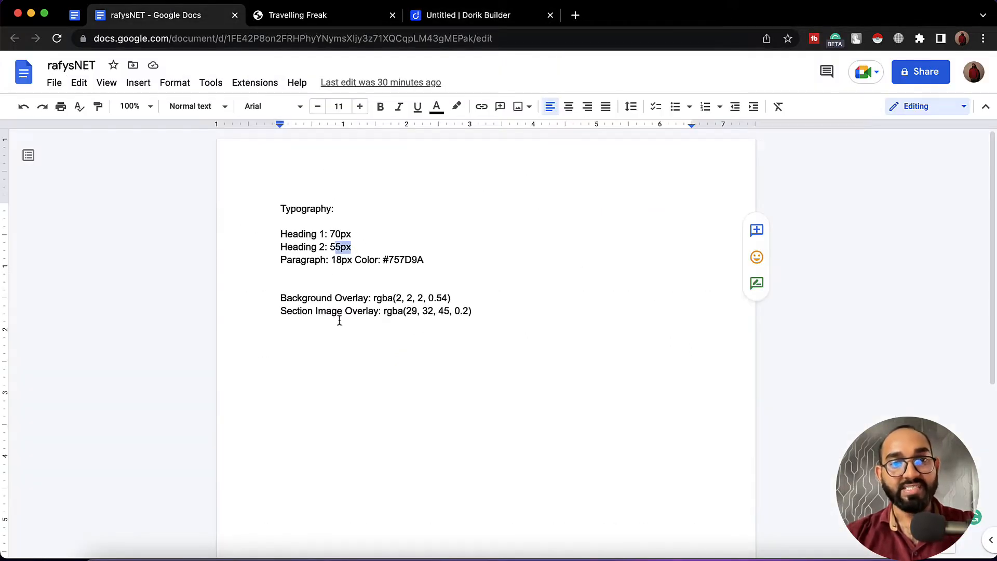
Read the Background Overlay and Section Image Overlay values in the notes.
double_click(289, 300)
left_click_drag(367, 299, 412, 299)
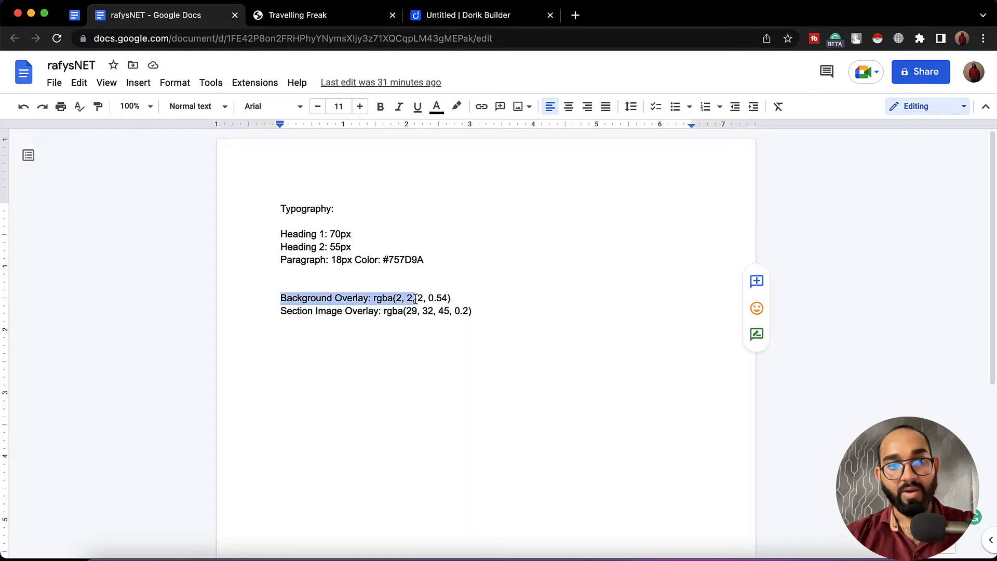
left_click_drag(272, 310, 461, 309)
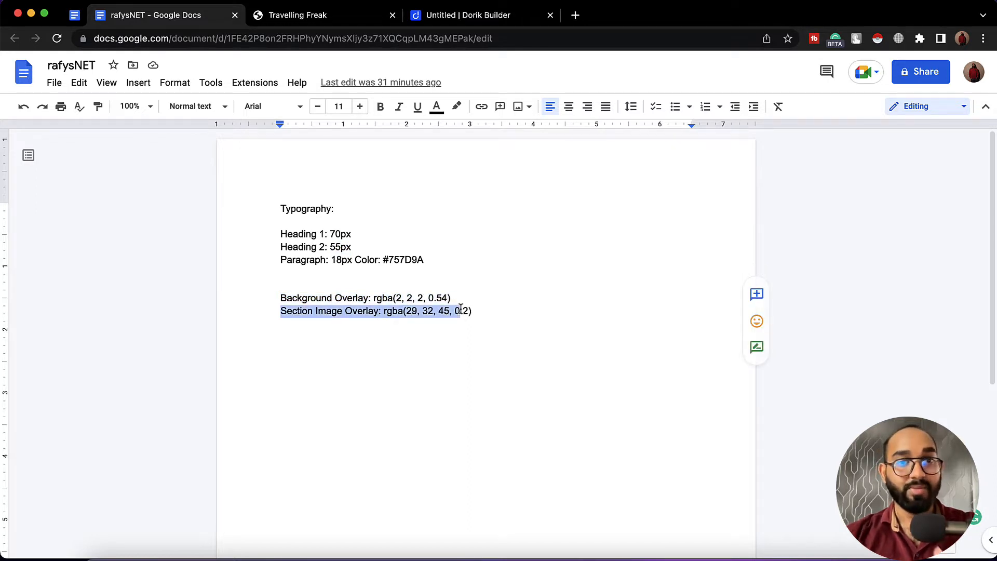
left_click(456, 17)
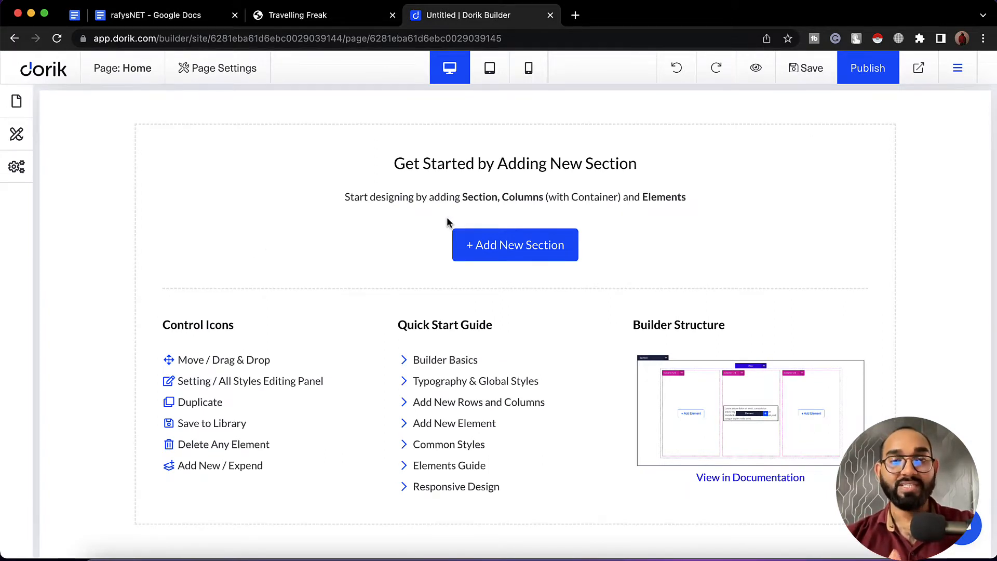
left_click(297, 15)
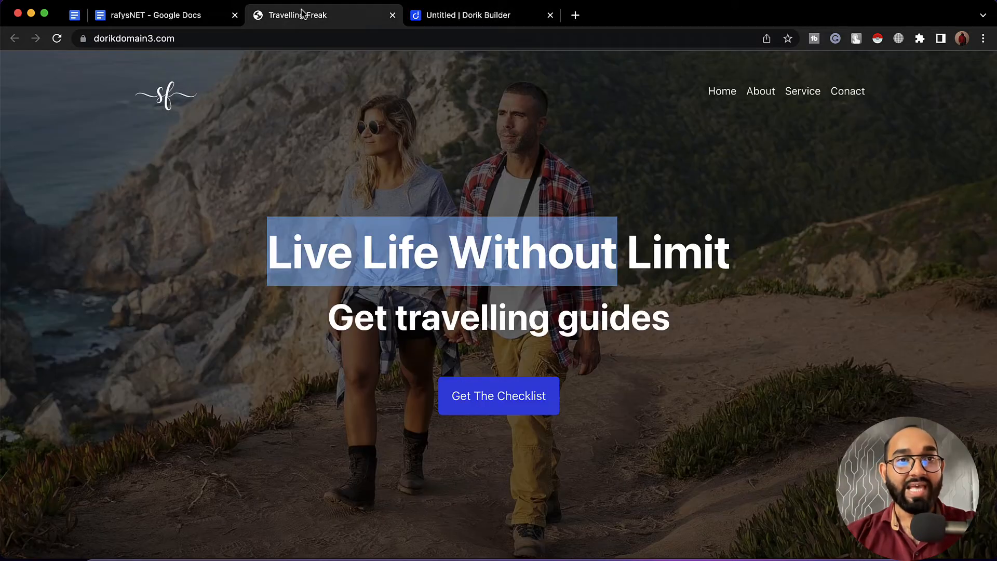
left_click(279, 154)
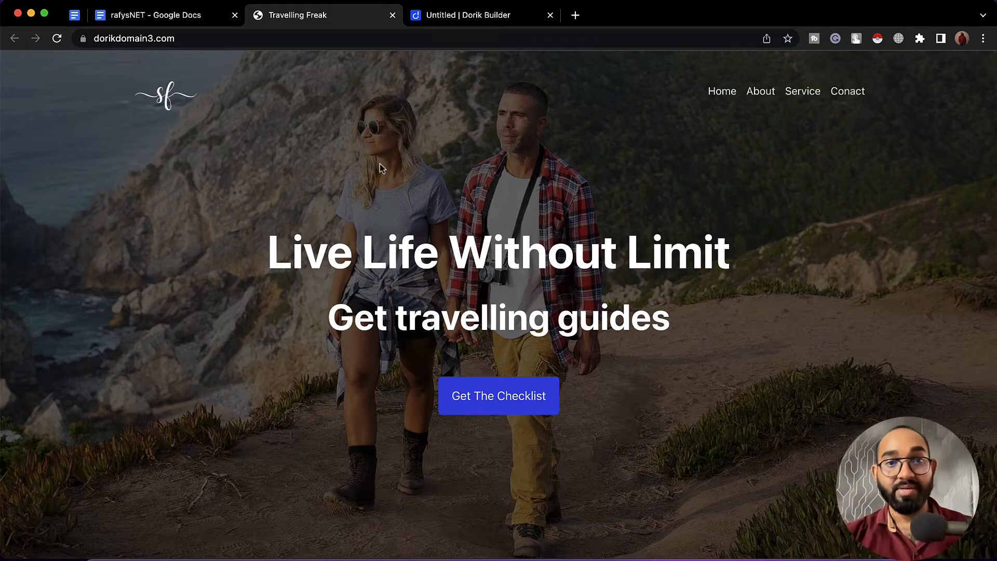
scroll(215, 404, "down", 10)
scroll(215, 404, "up", 10)
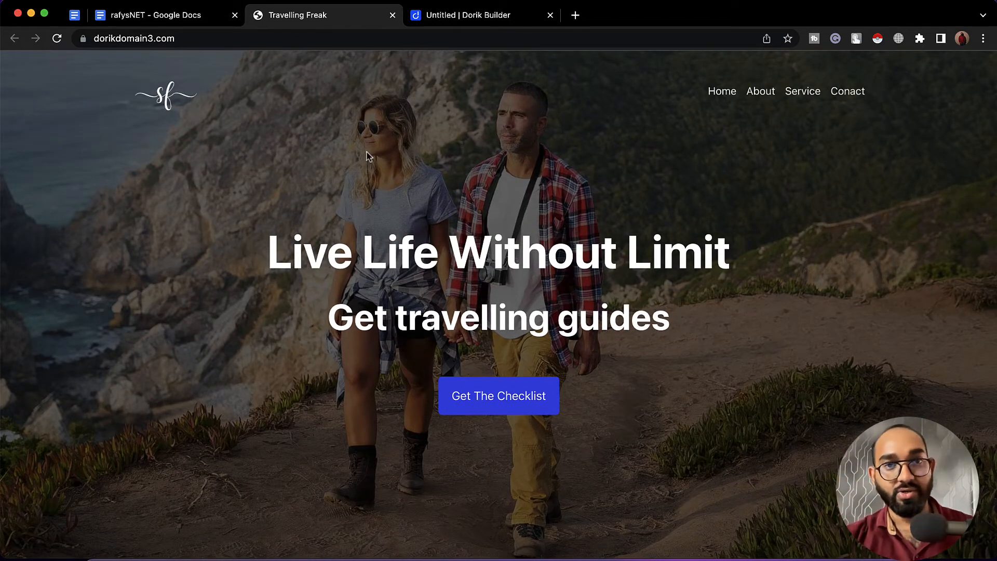
left_click(464, 16)
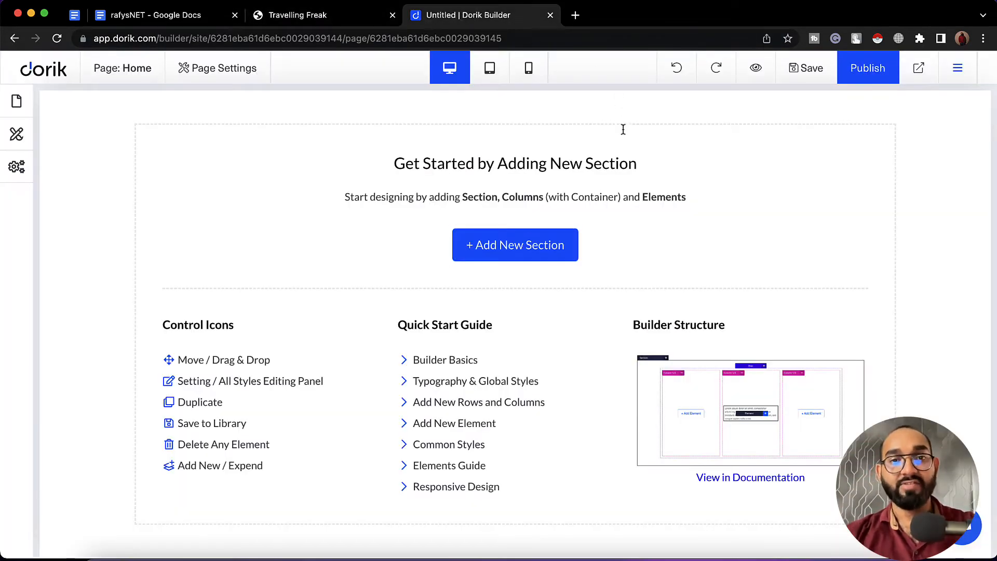
Browse the section templates and compare them with the Travelling Freak reference site.
left_click(520, 253)
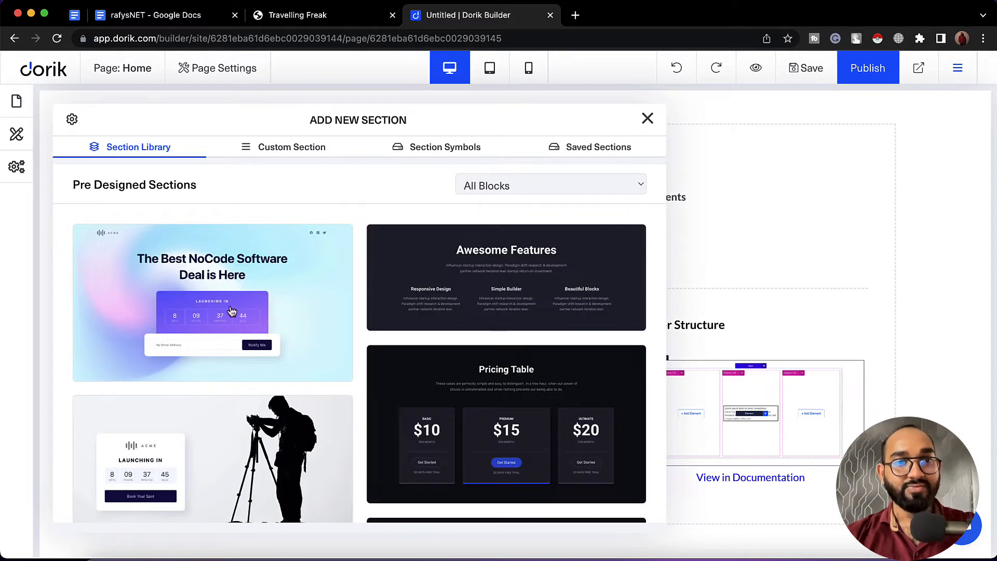
scroll(279, 283, "down", 15)
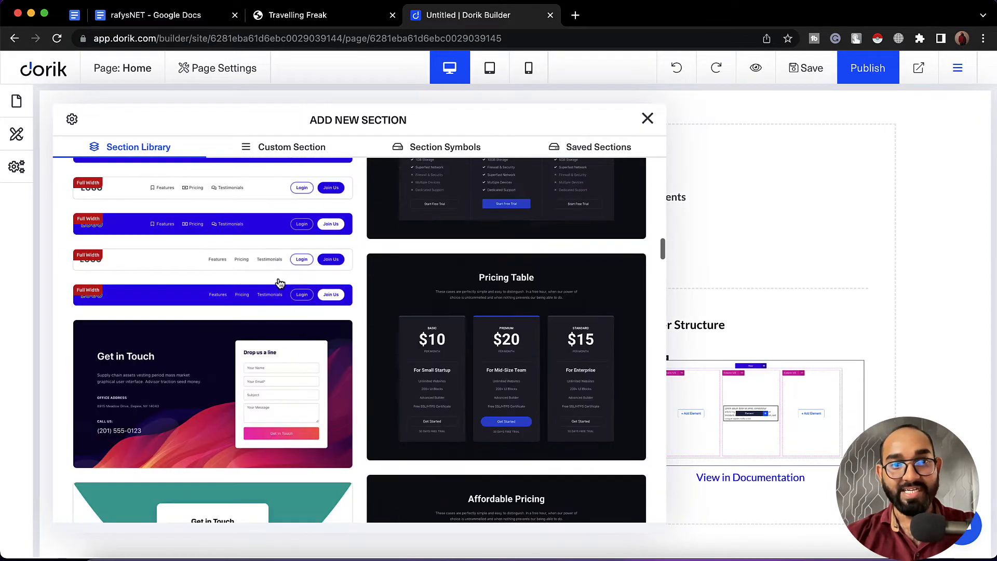
scroll(278, 283, "down", 20)
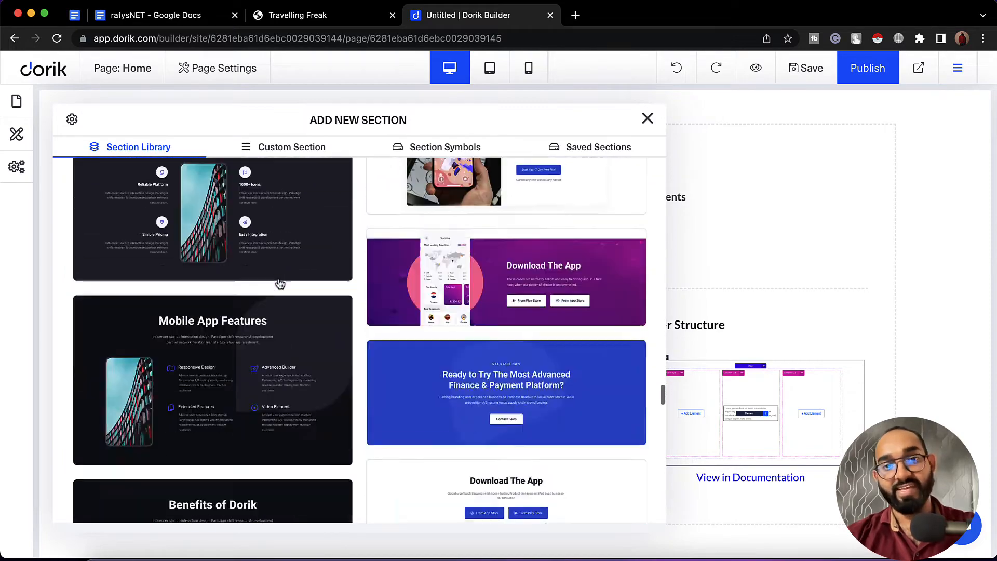
scroll(279, 283, "down", 10)
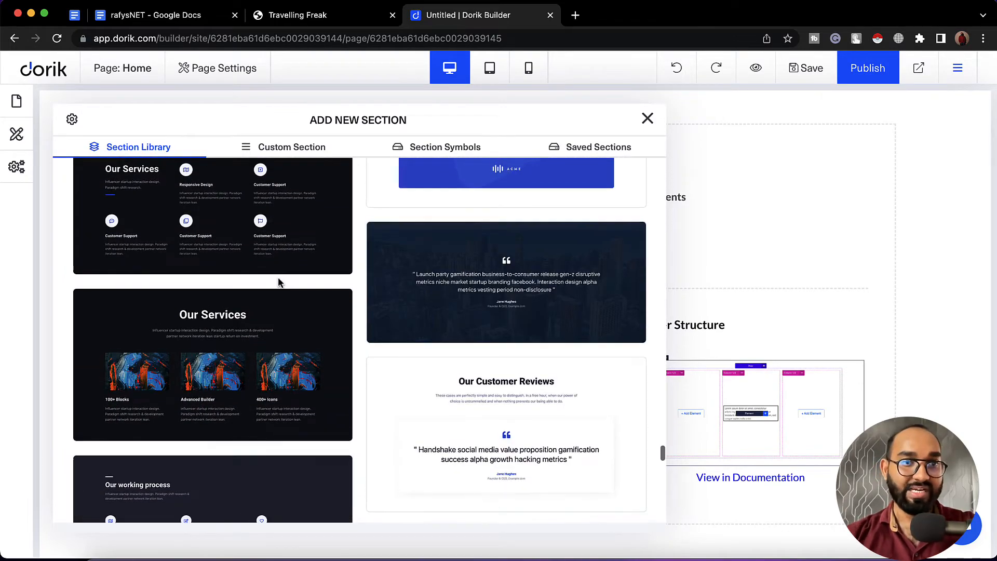
scroll(279, 283, "up", 20)
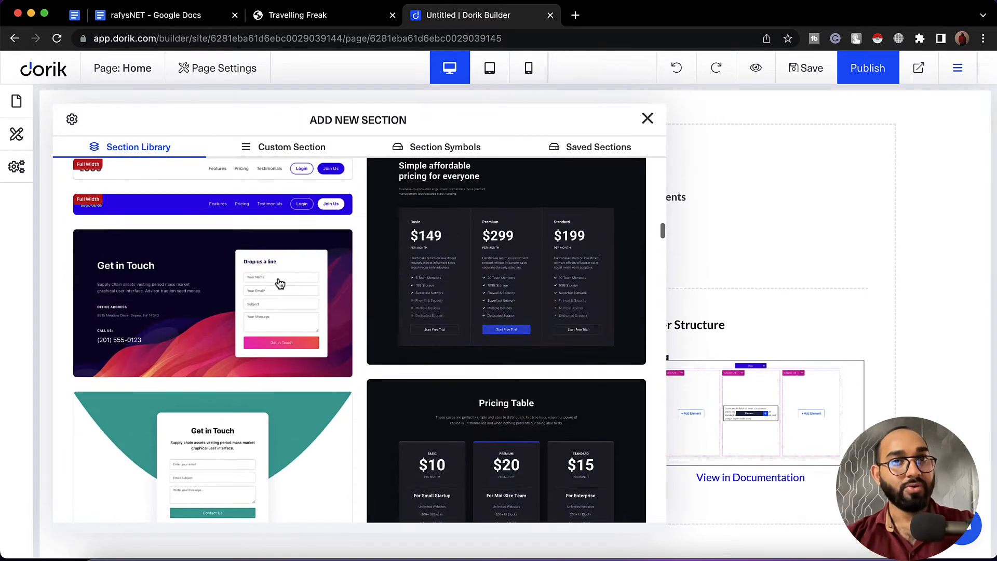
scroll(279, 283, "up", 10)
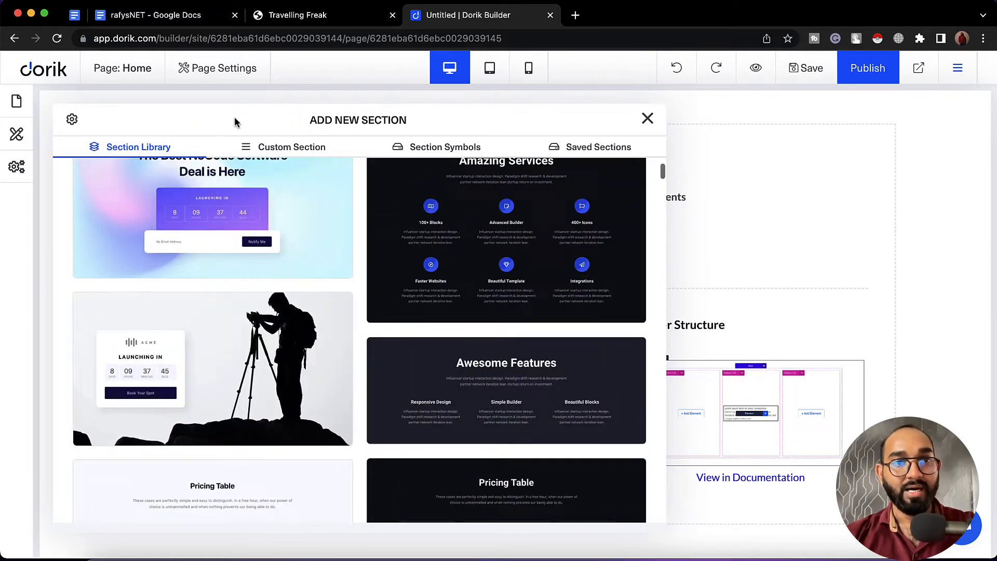
left_click(343, 16)
scroll(437, 295, "down", 20)
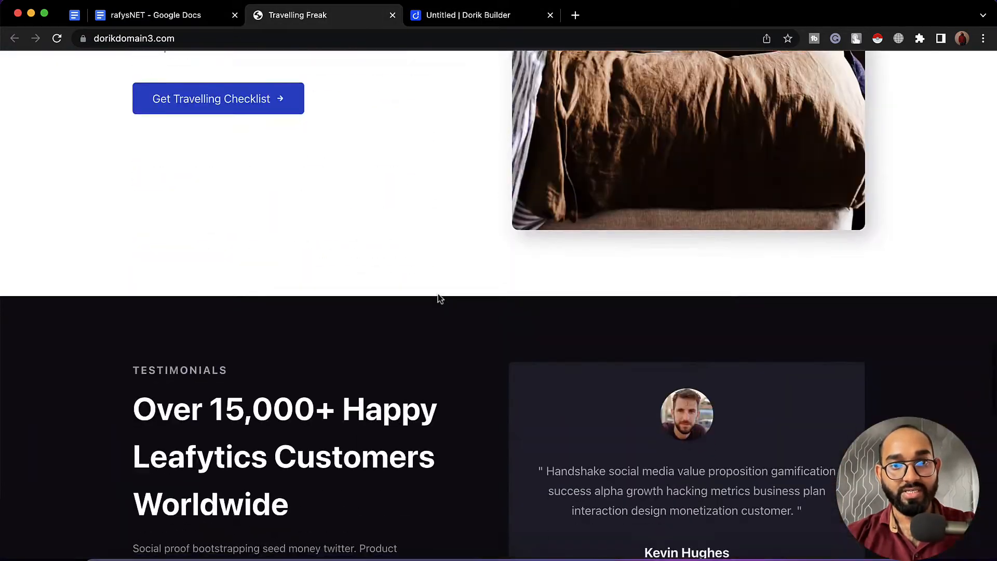
scroll(484, 283, "up", 10)
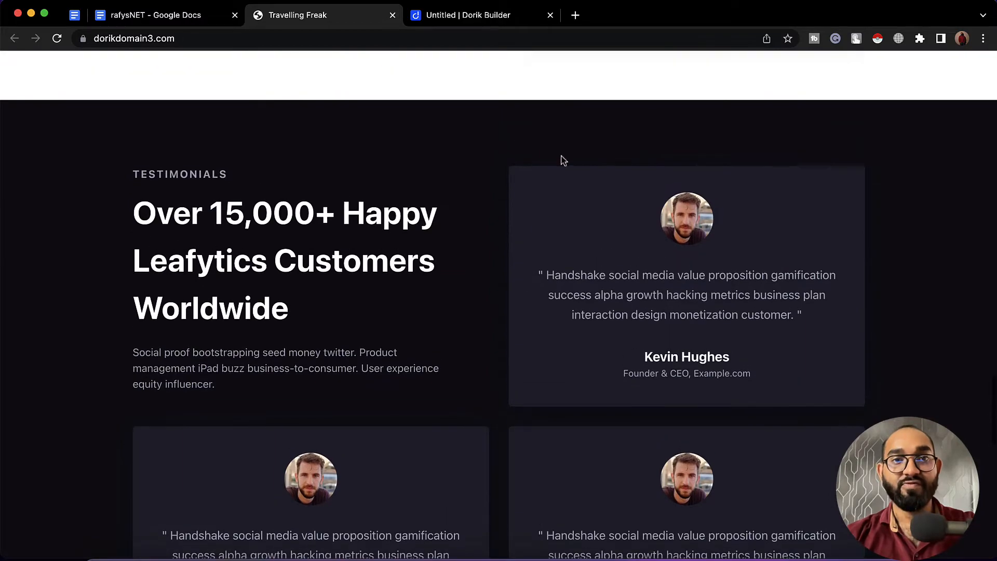
scroll(474, 211, "up", 15)
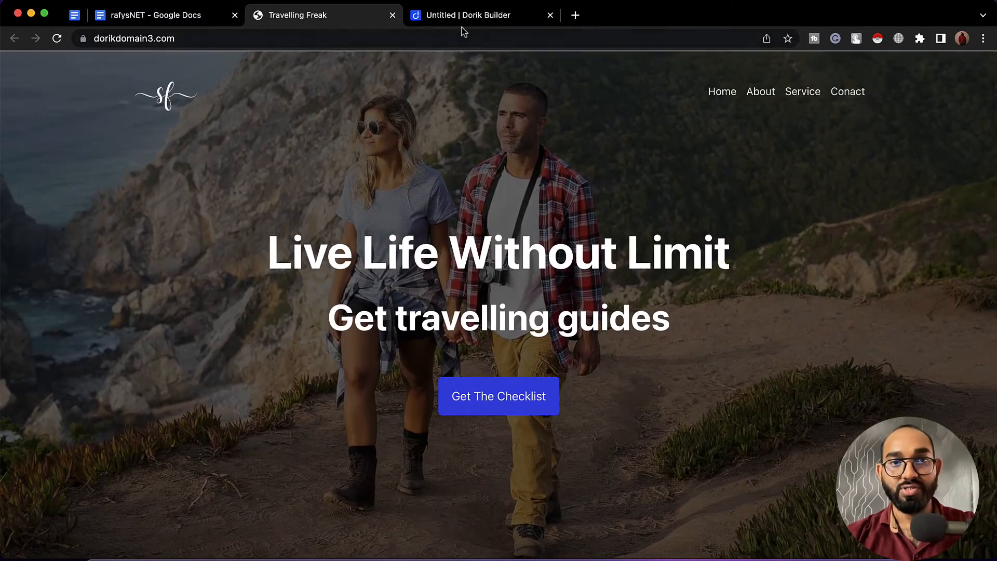
left_click(461, 18)
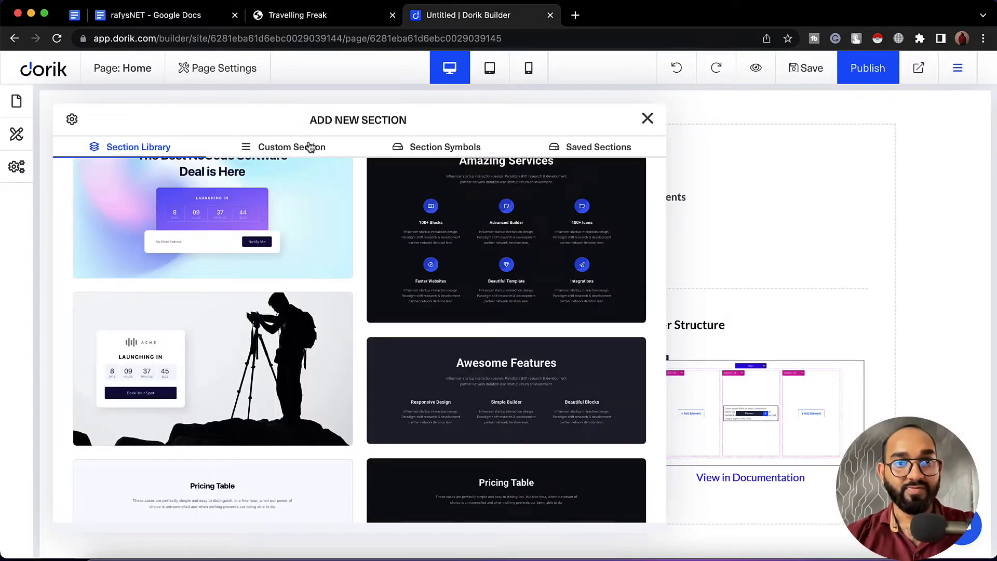
Add a single full-width column section from the Custom Section layouts.
left_click(647, 119)
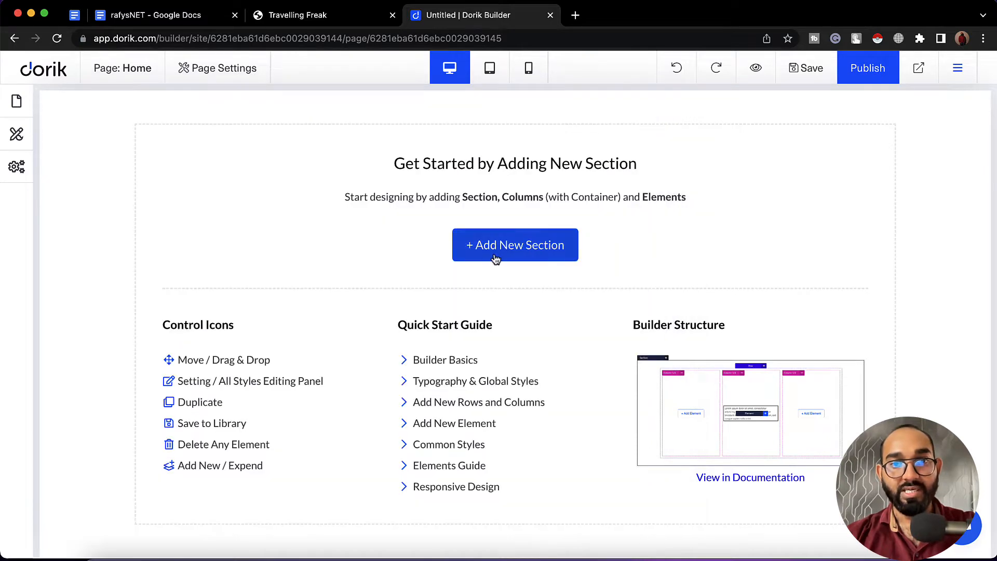
left_click(528, 258)
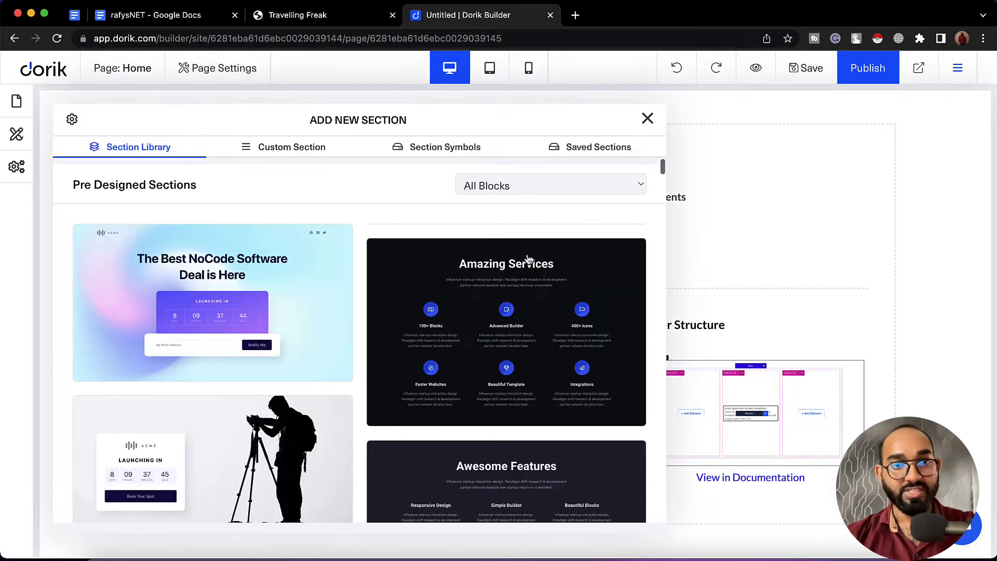
left_click(285, 156)
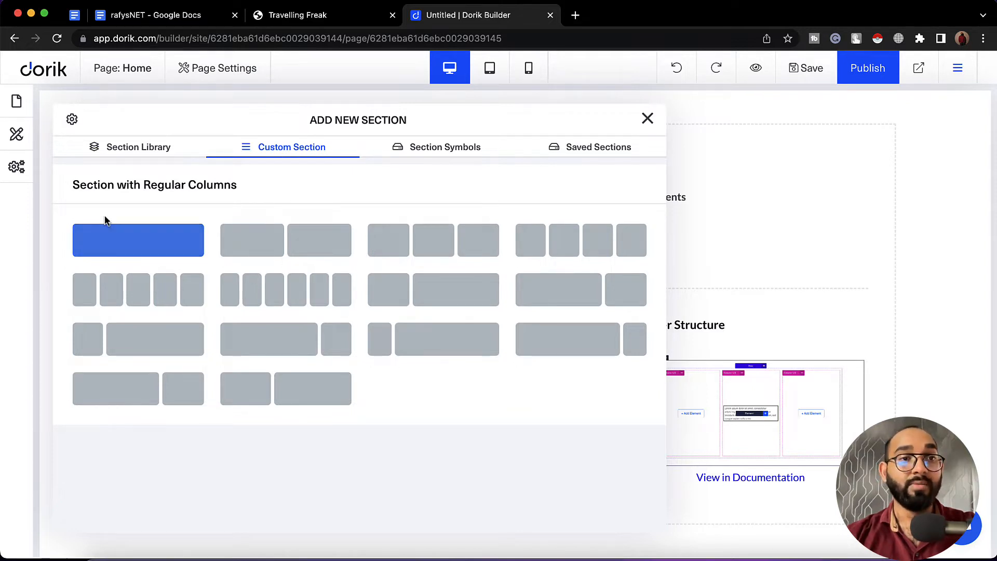
left_click(117, 251)
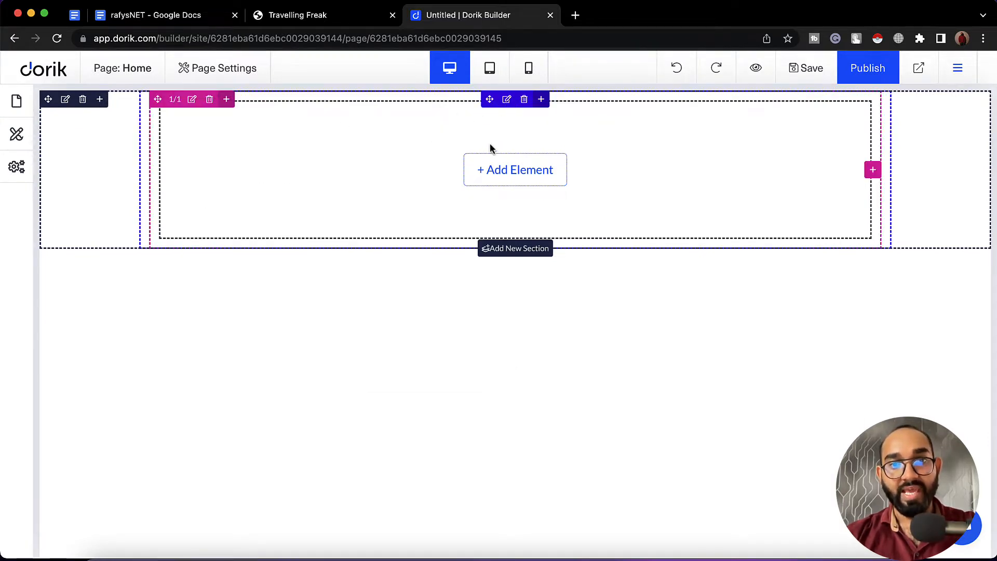
Compare with the Travelling Freak hero, then open the new section's style settings.
left_click(293, 21)
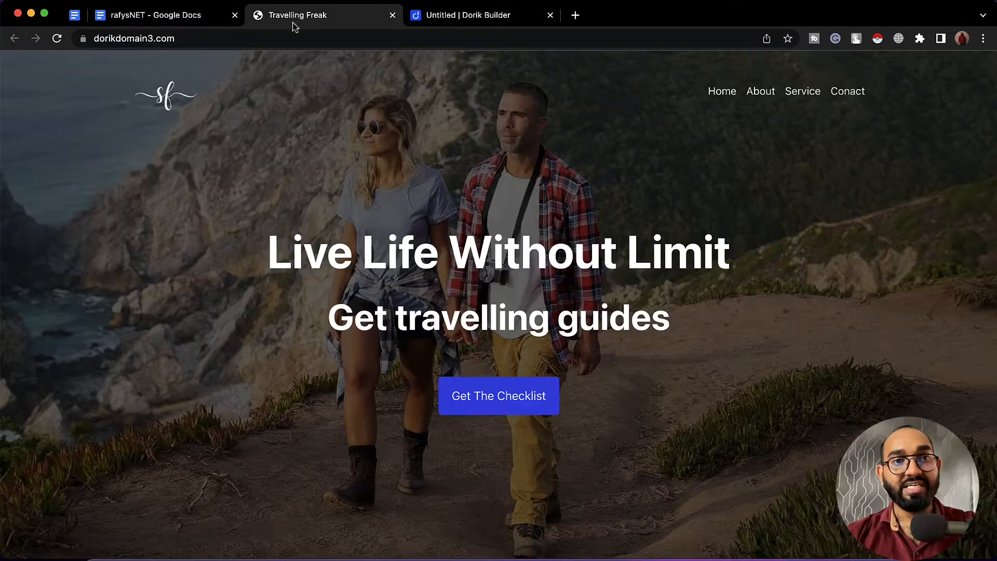
left_click(455, 24)
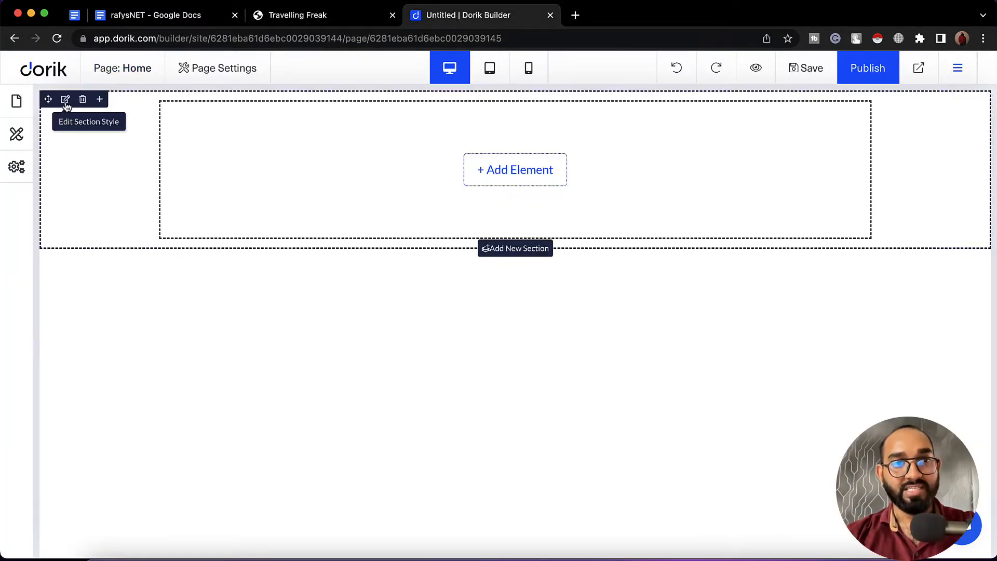
left_click(286, 21)
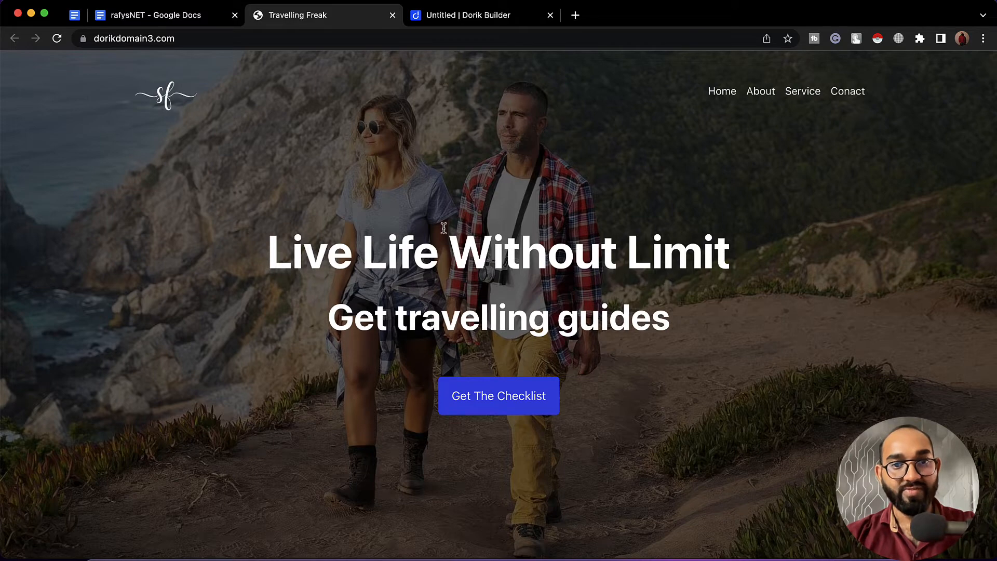
scroll(501, 460, "down", 3)
scroll(501, 461, "up", 3)
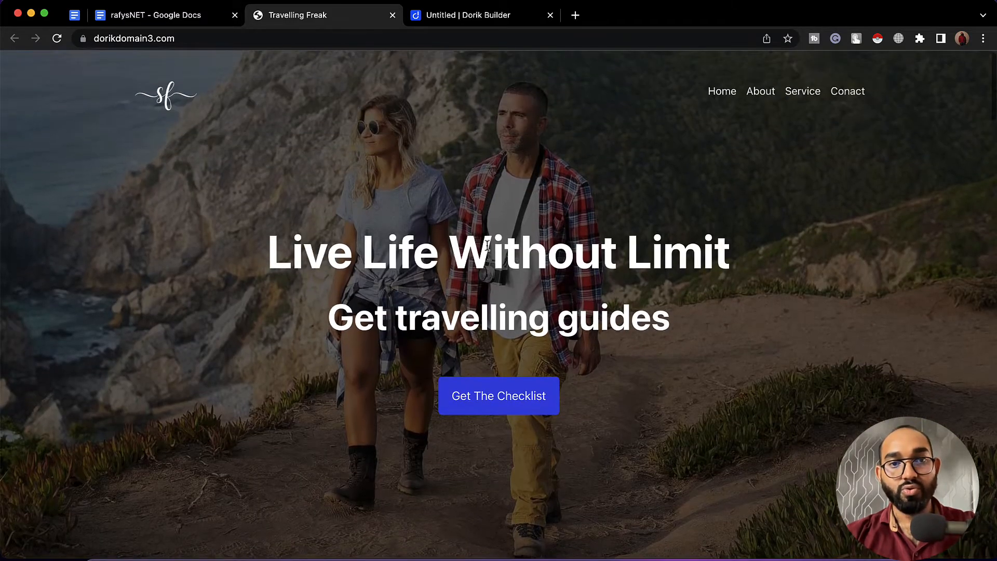
left_click(455, 24)
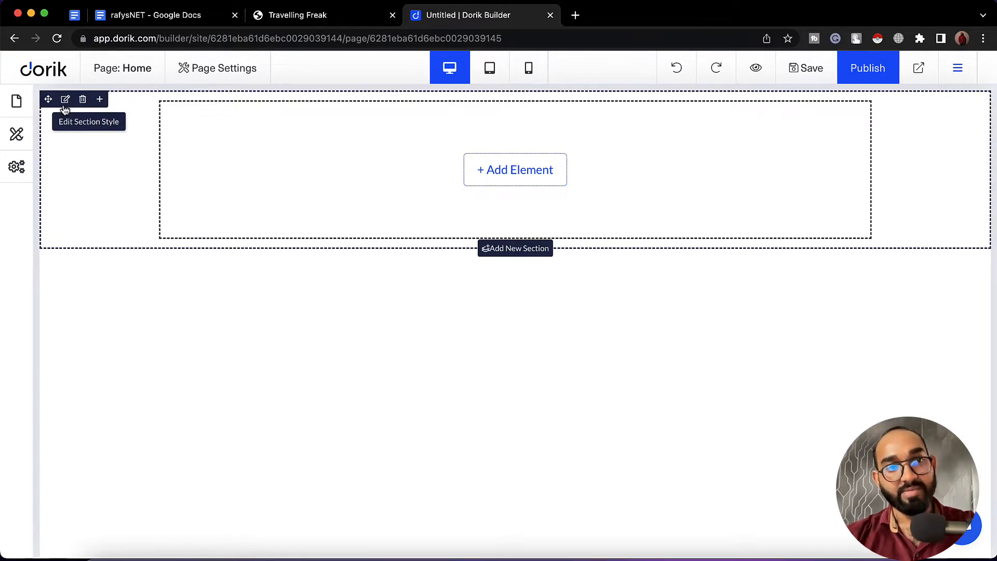
left_click(65, 100)
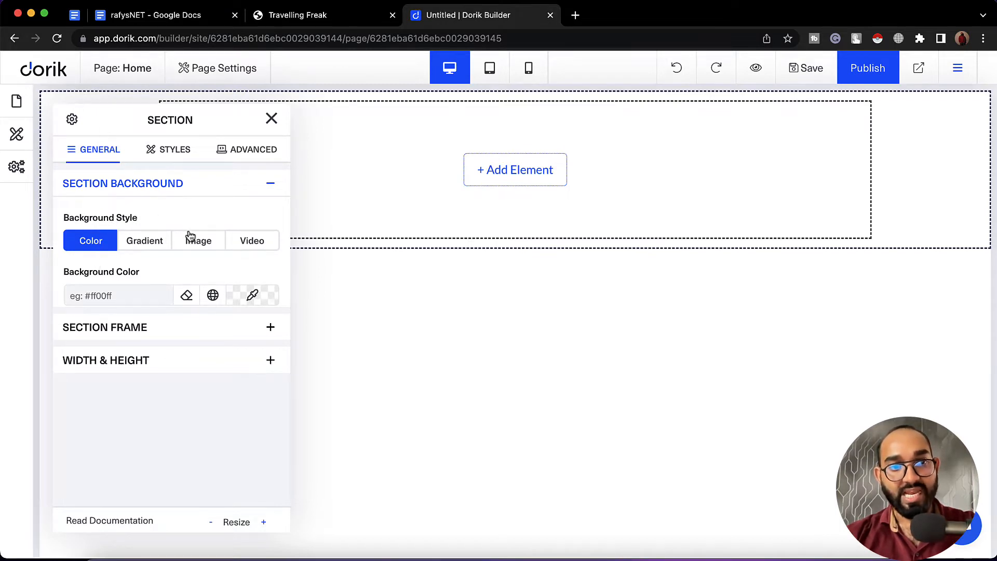
Upload the hiking couple photo as the section's background image.
left_click(209, 247)
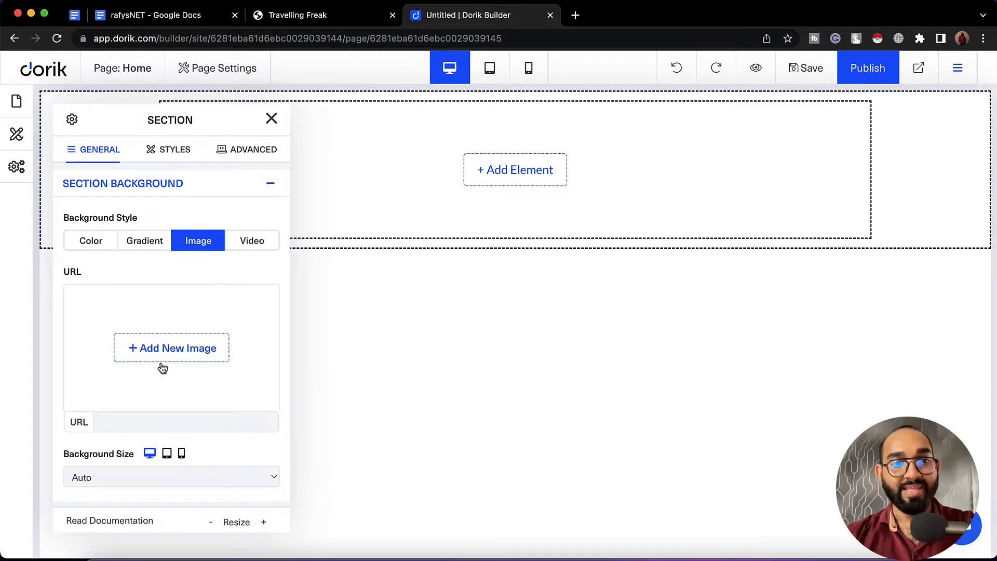
left_click(194, 353)
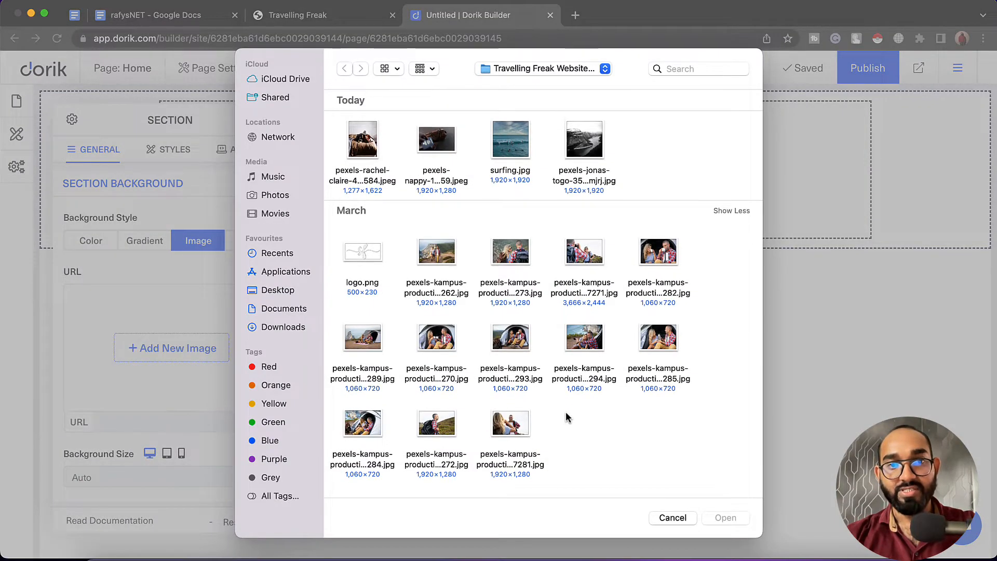
left_click(437, 254)
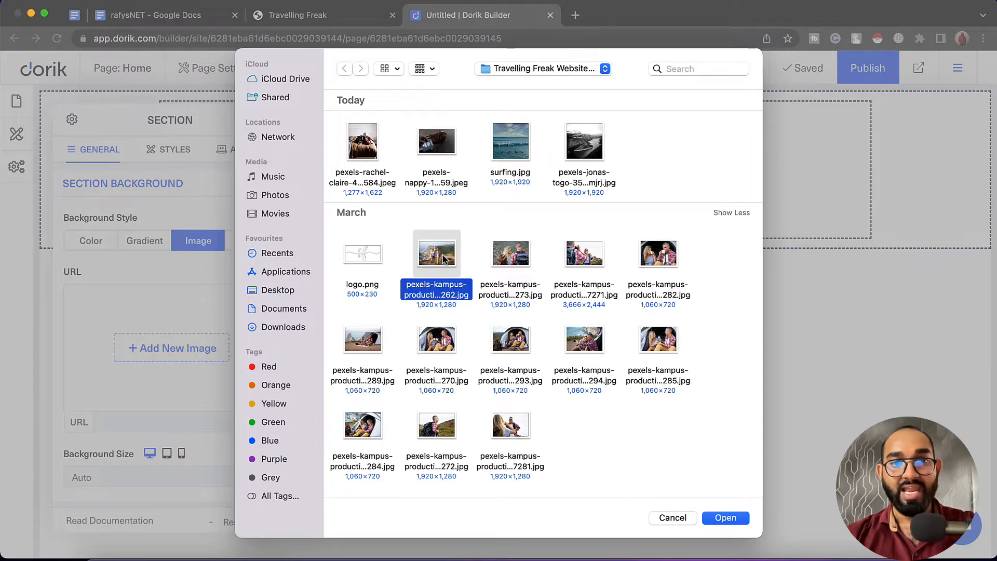
left_click(724, 517)
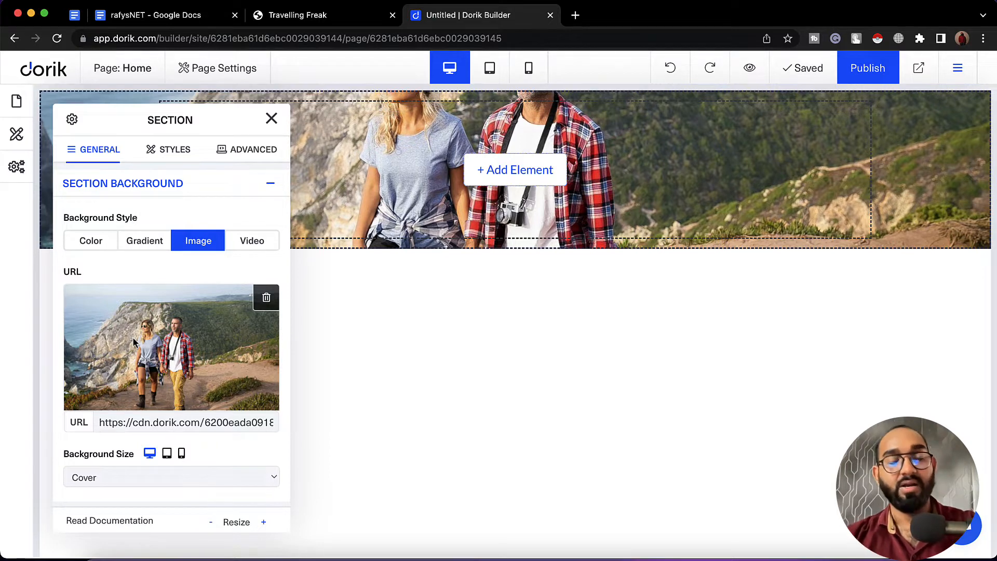
Set the background image position to Center Bottom.
scroll(169, 363, "down", 3)
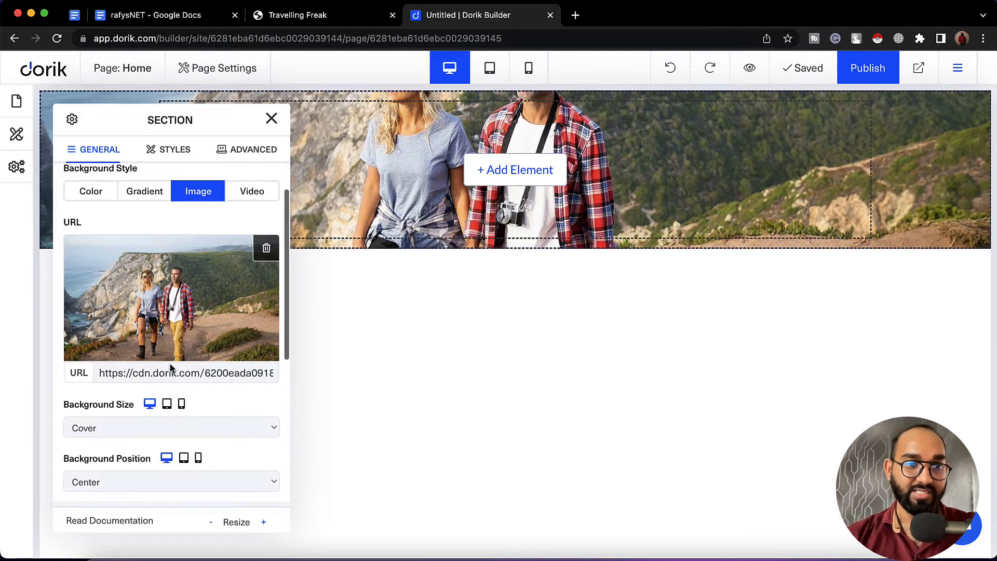
scroll(171, 314, "up", 3)
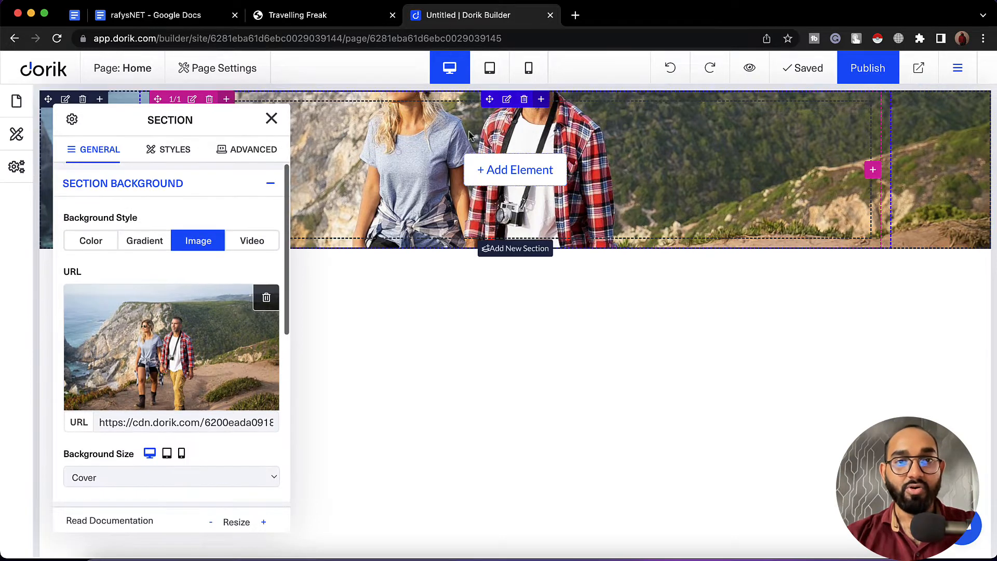
scroll(201, 377, "down", 7)
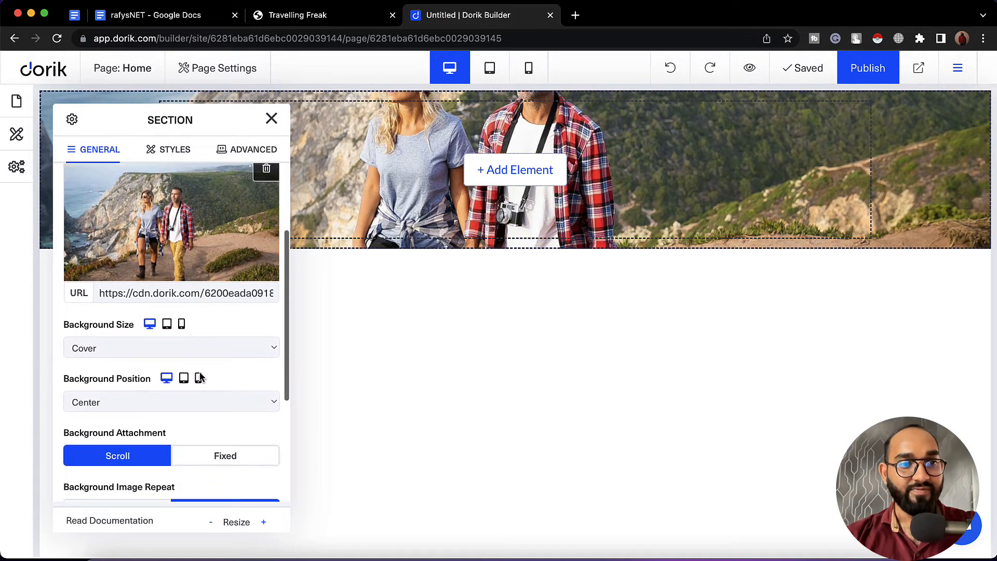
scroll(193, 405, "down", 3)
scroll(193, 404, "down", 1)
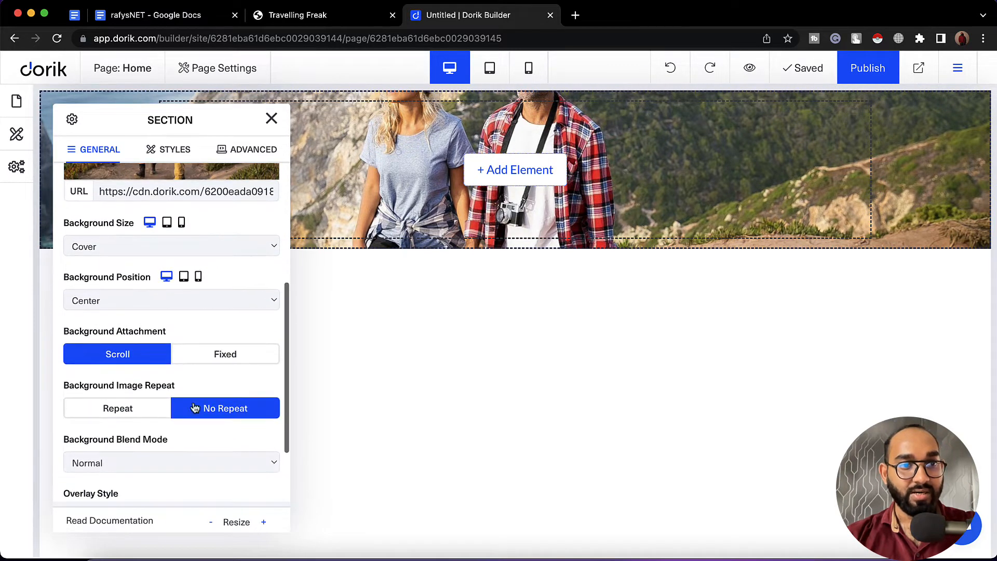
scroll(156, 244, "down", 3)
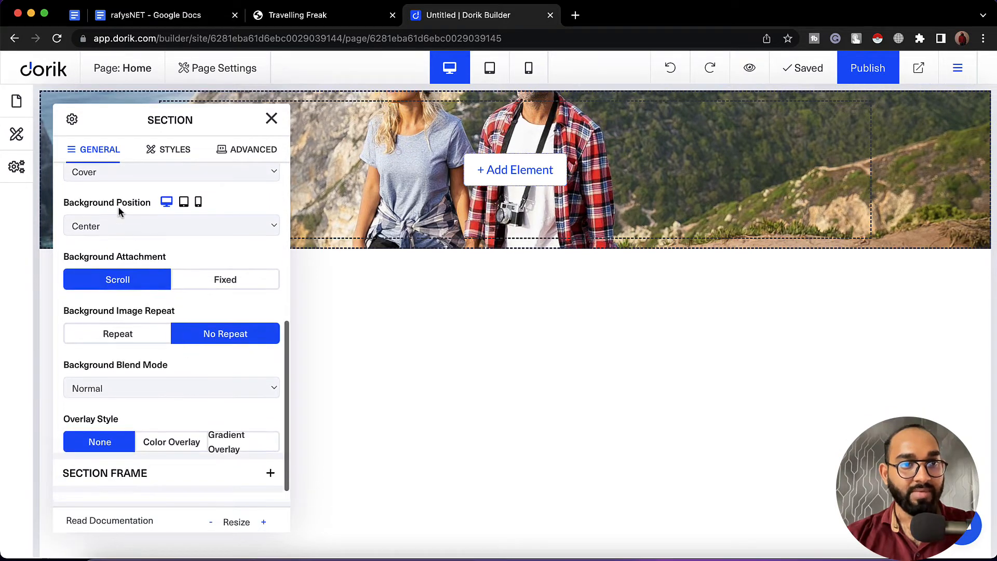
left_click(162, 228)
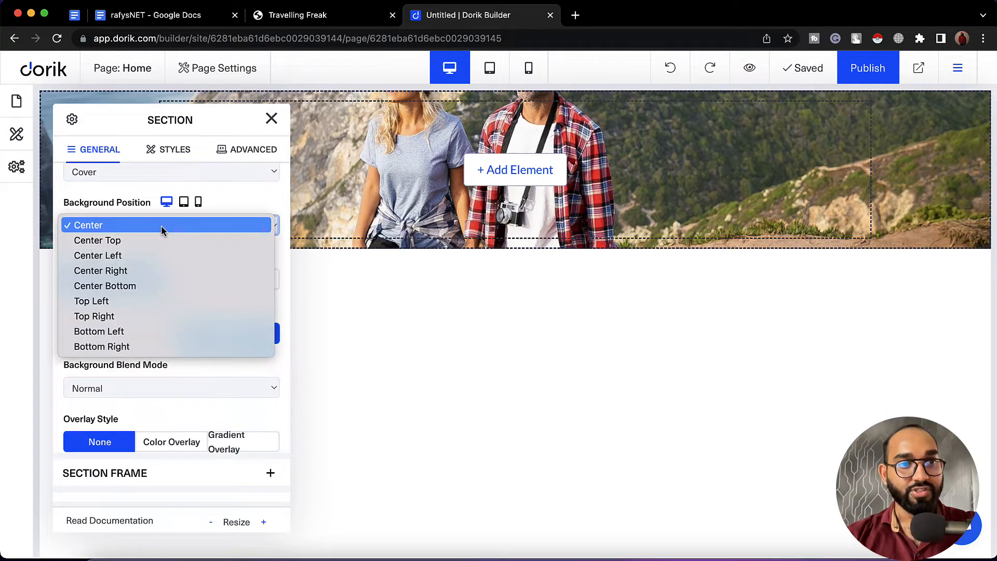
left_click(127, 287)
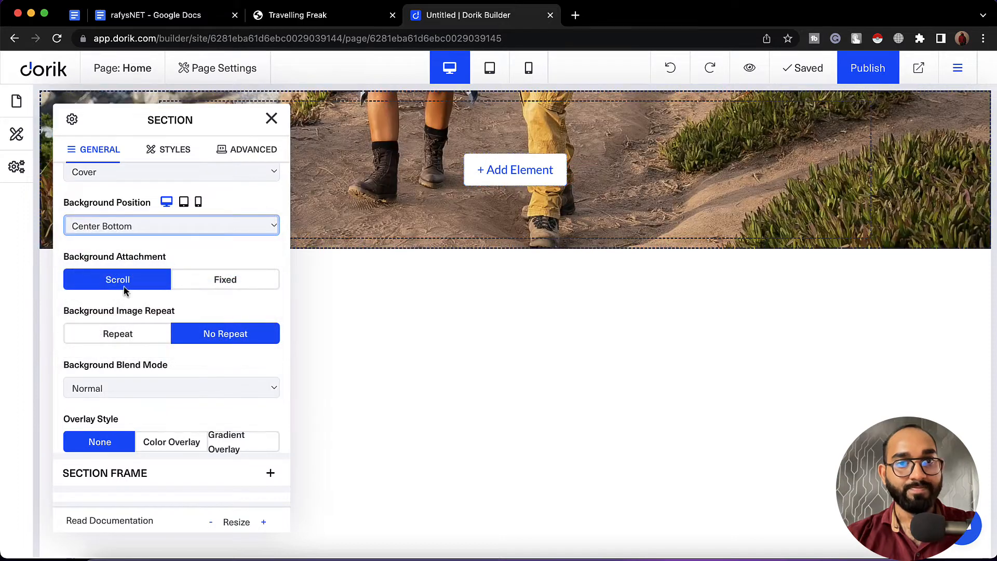
scroll(174, 311, "down", 1)
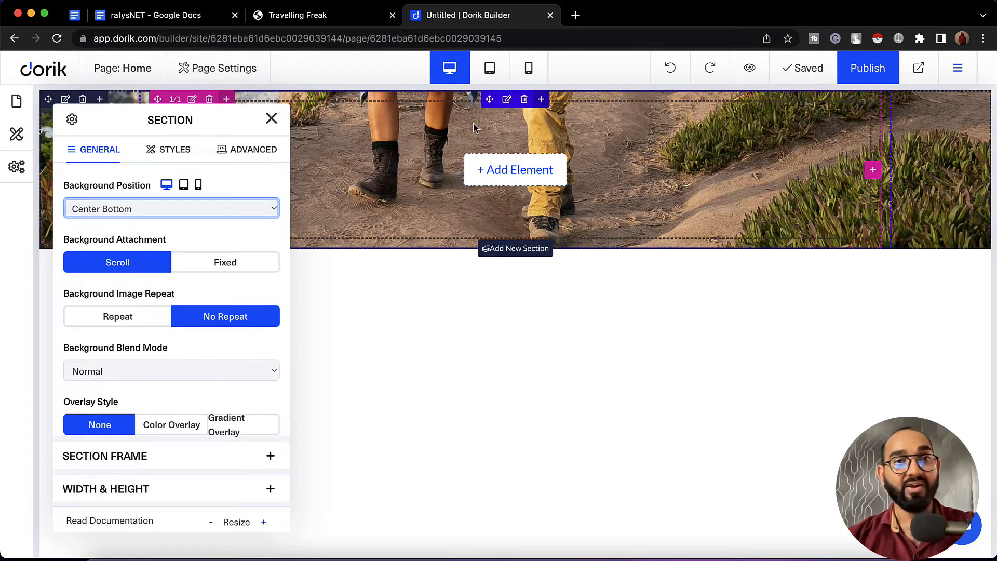
Add a Navigation element with default logo and links to the hero section.
left_click(270, 119)
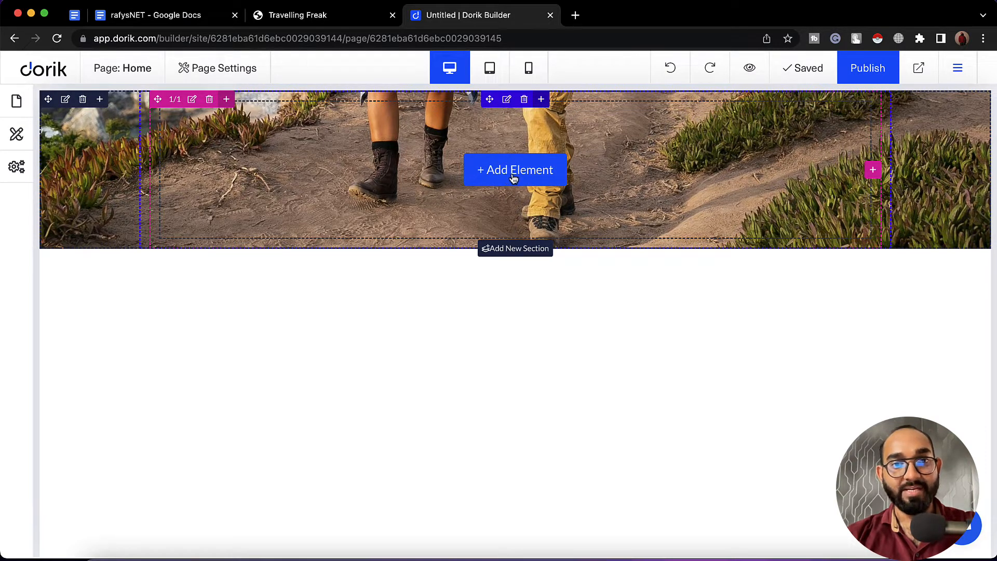
left_click(536, 177)
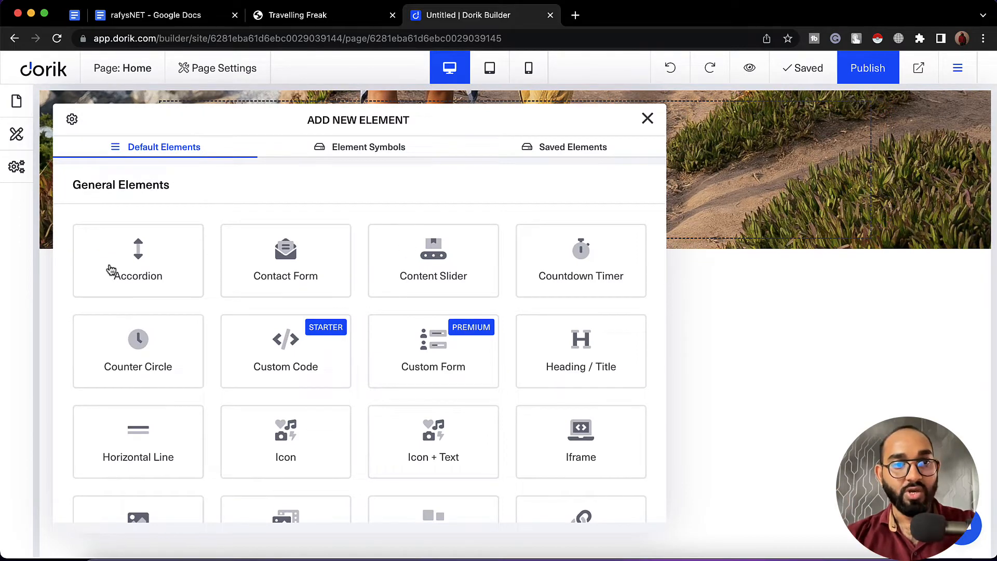
left_click(648, 120)
left_click(501, 177)
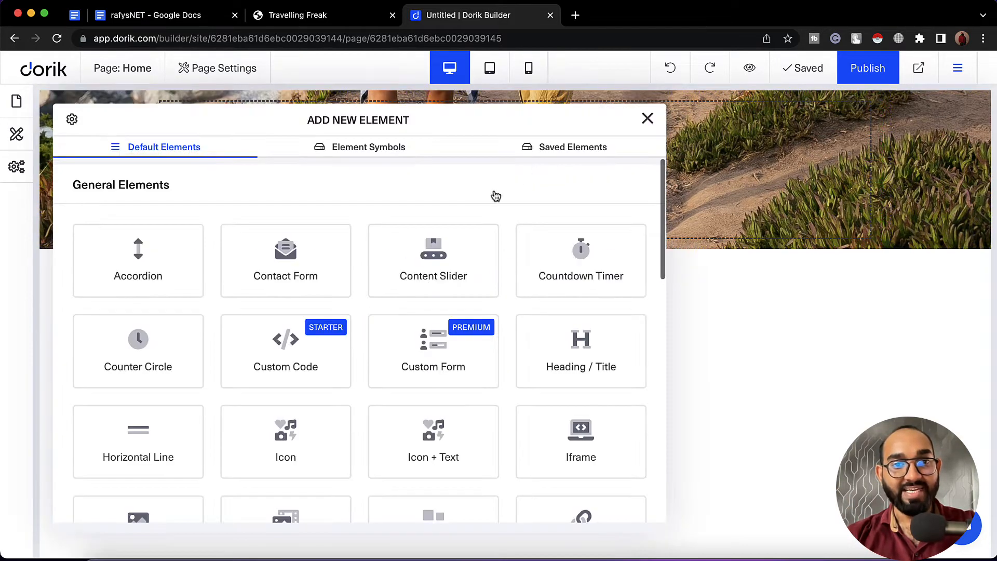
scroll(428, 296, "down", 3)
scroll(104, 293, "up", 3)
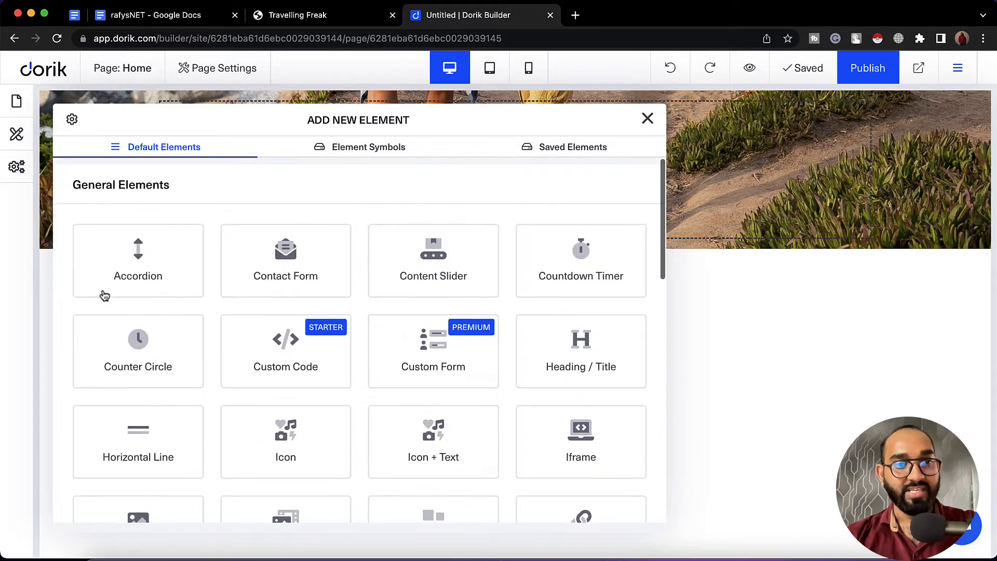
scroll(310, 278, "down", 3)
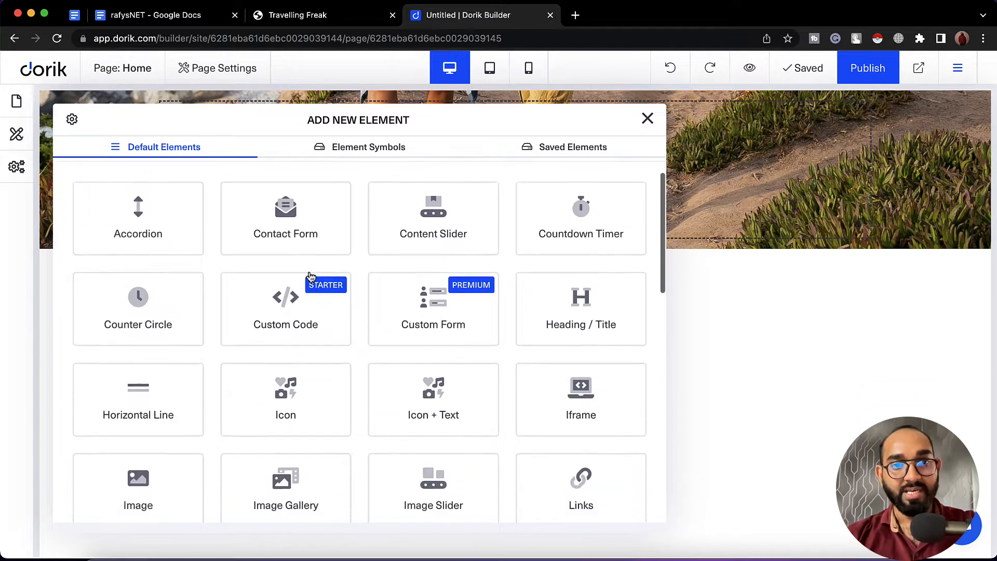
scroll(145, 403, "down", 4)
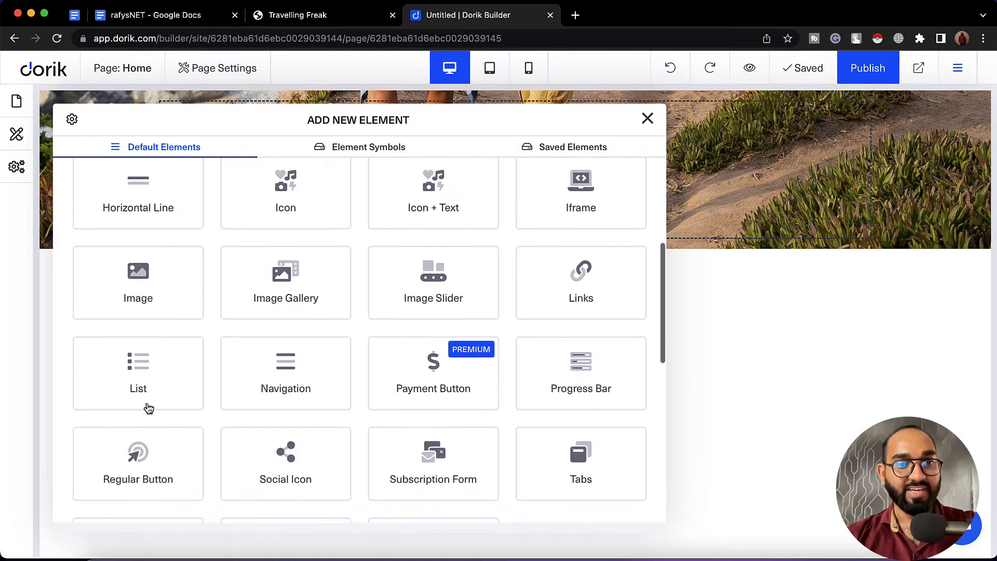
left_click(285, 353)
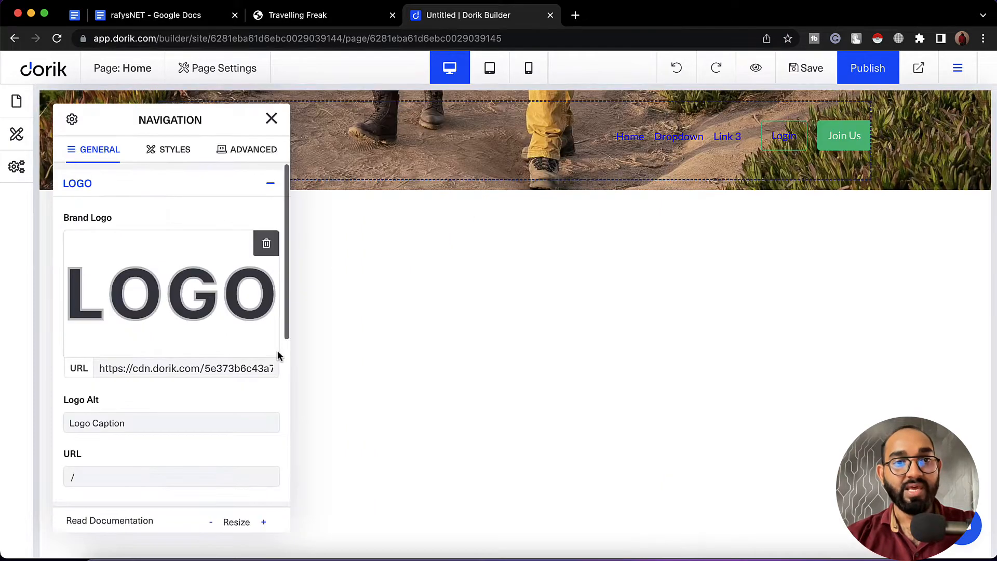
Swap the placeholder LOGO for the uploaded logo.png script 'sf' logo.
left_click_drag(245, 121, 341, 228)
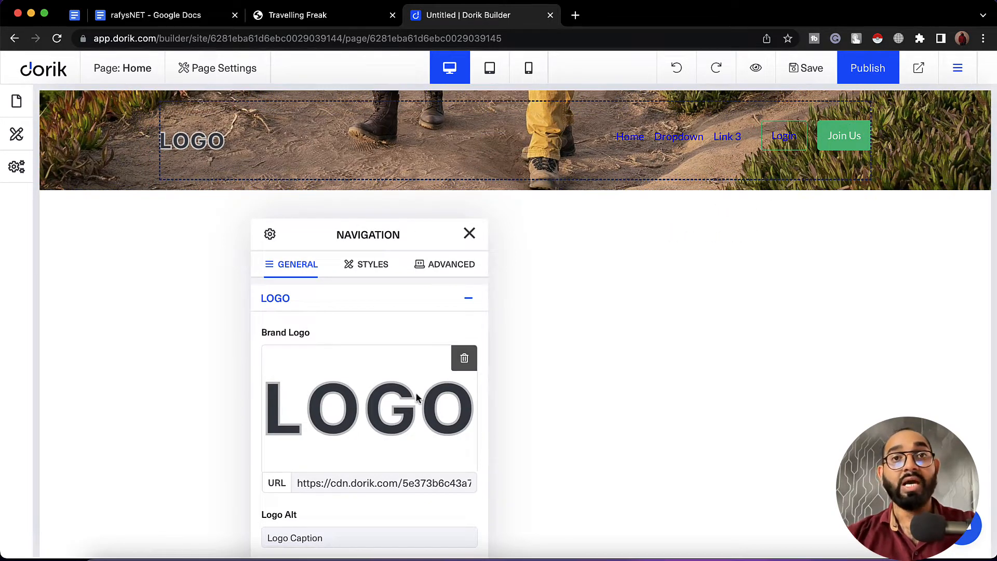
left_click(465, 368)
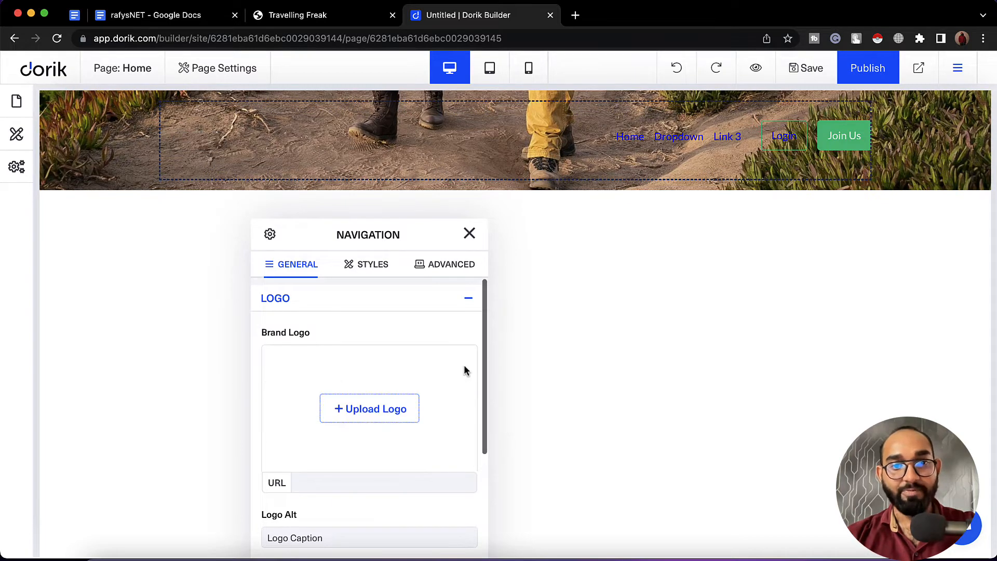
left_click(366, 410)
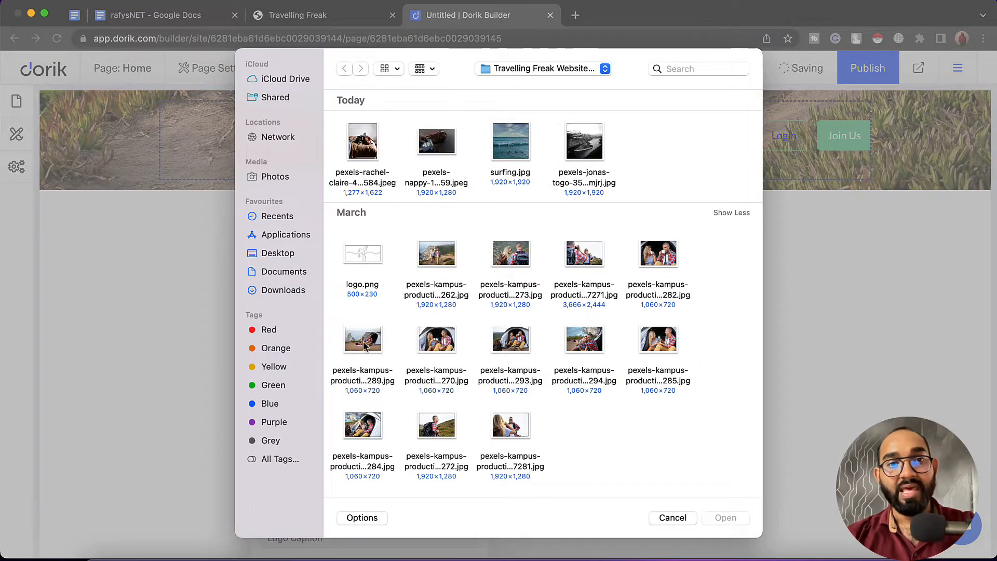
left_click(369, 262)
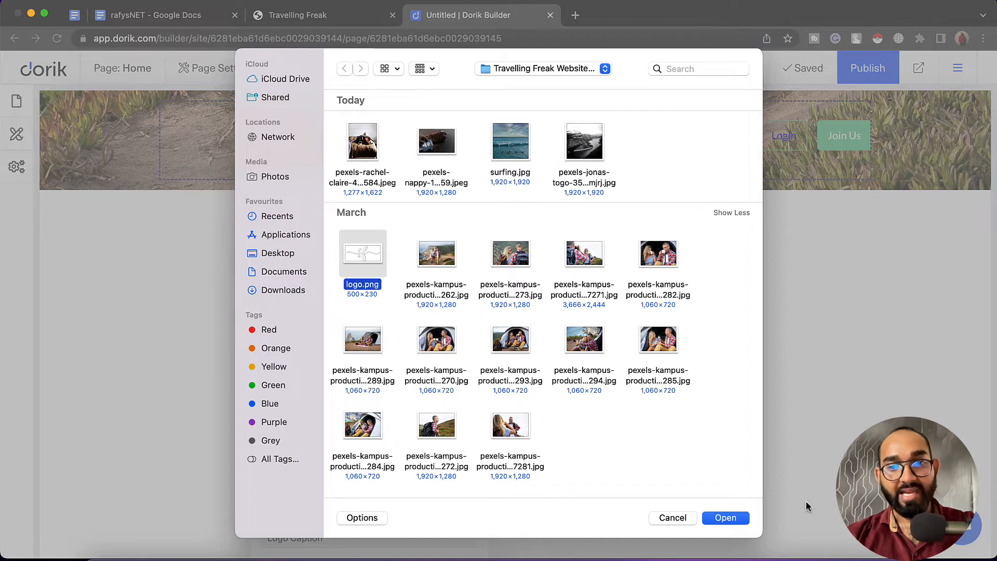
left_click(724, 518)
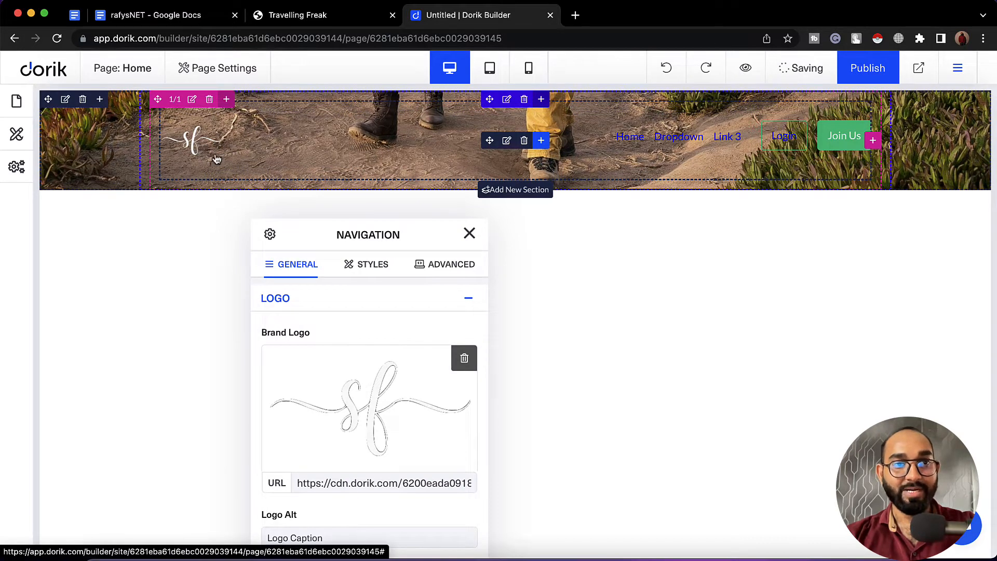
left_click(473, 239)
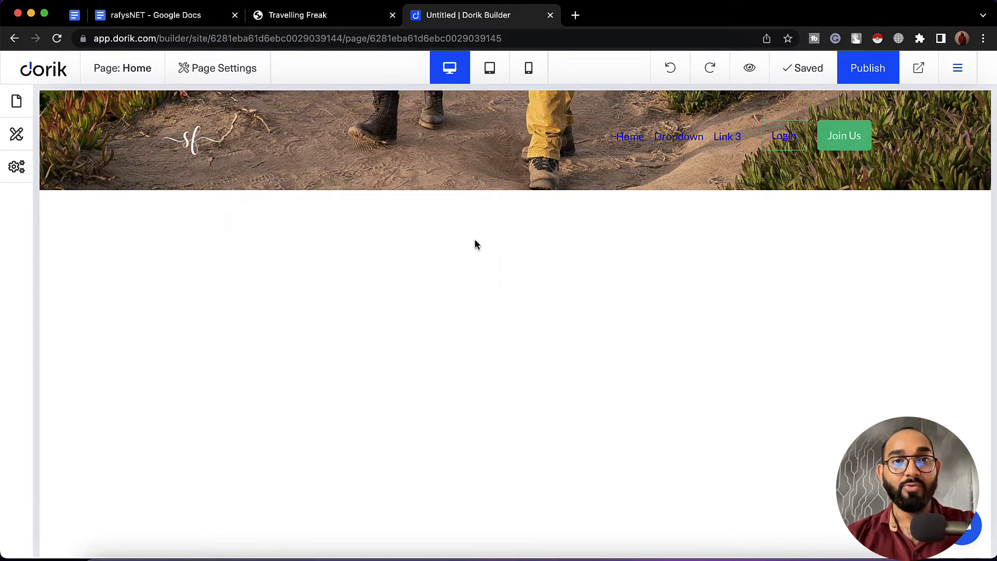
left_click(329, 22)
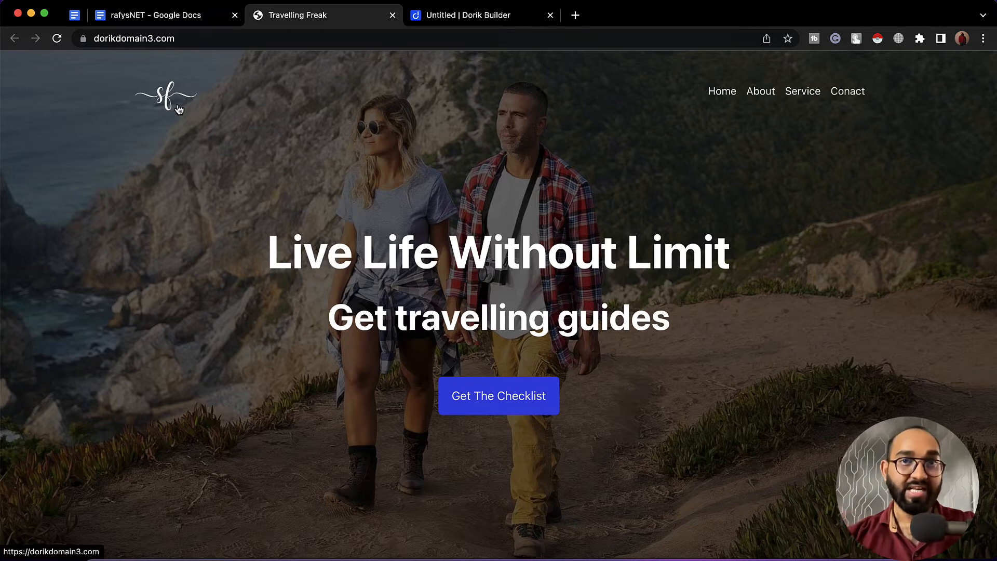
left_click(453, 21)
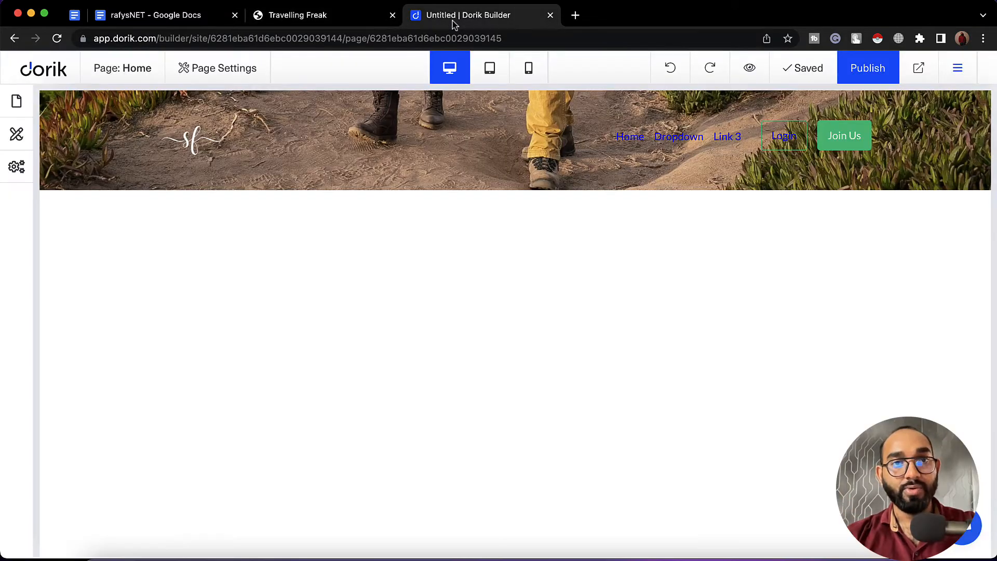
mouse_move(84, 125)
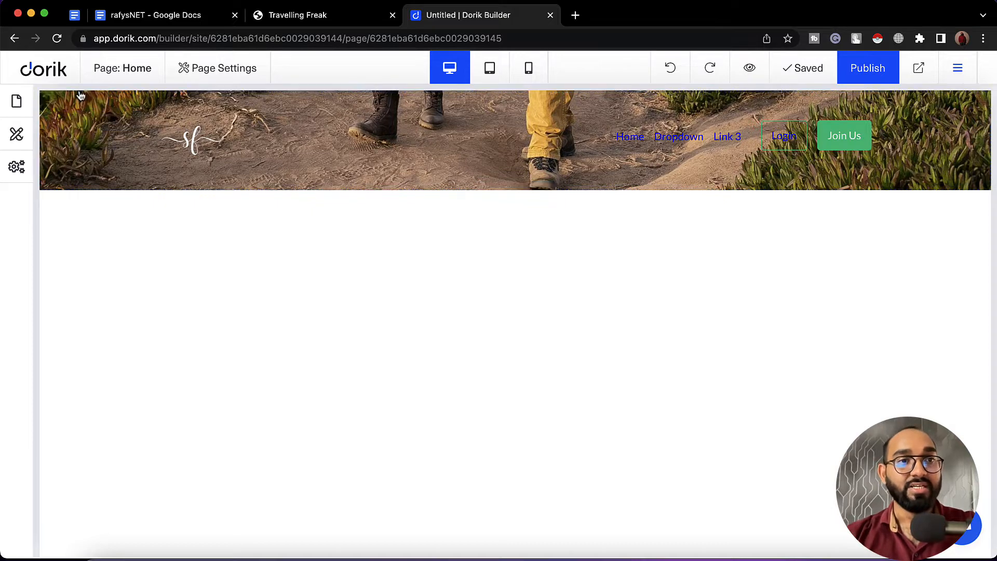
Turn on a colour overlay for the header background and make it a semi-transparent near-black.
left_click(64, 100)
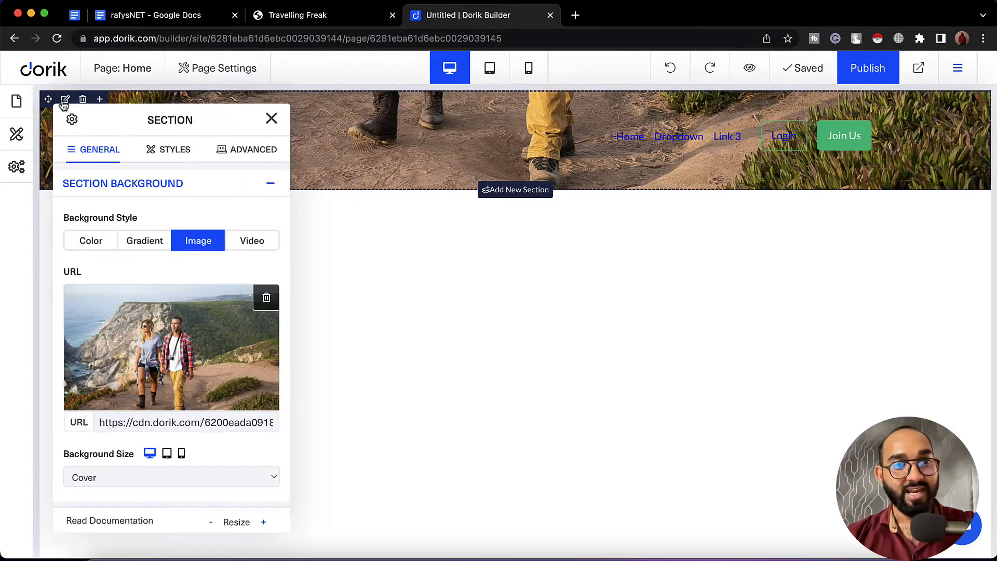
scroll(127, 461, "down", 5)
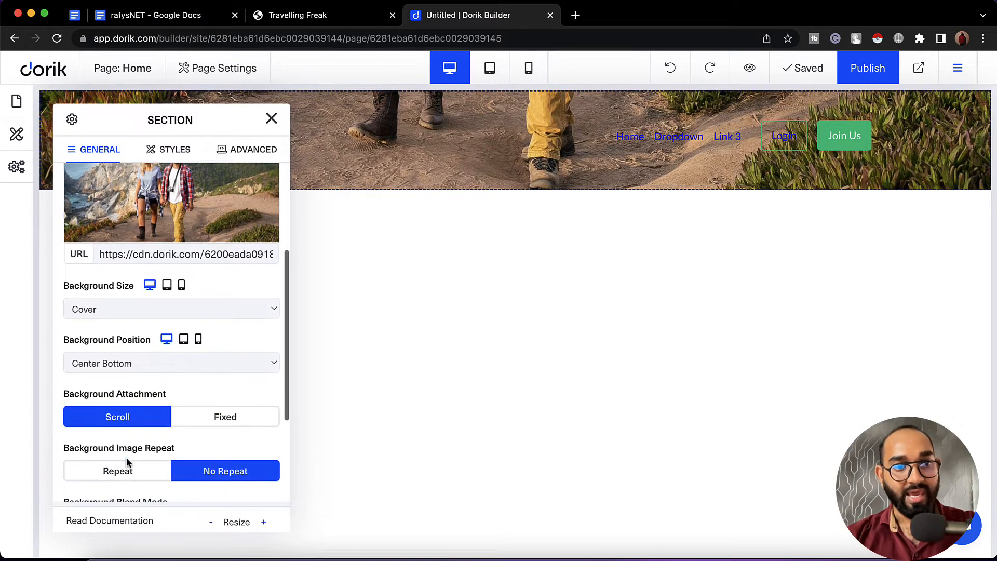
scroll(127, 461, "down", 5)
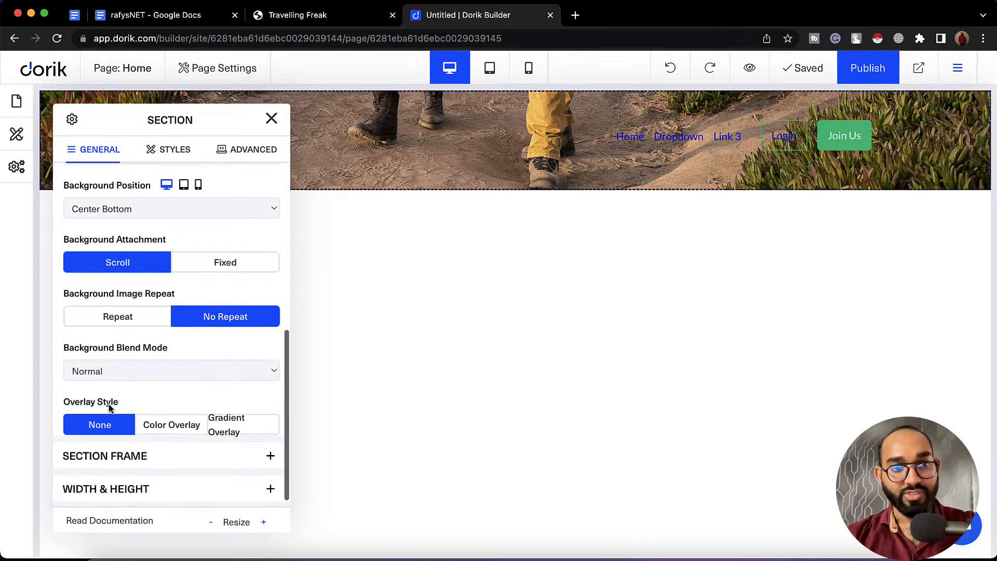
left_click(177, 435)
scroll(177, 434, "down", 1)
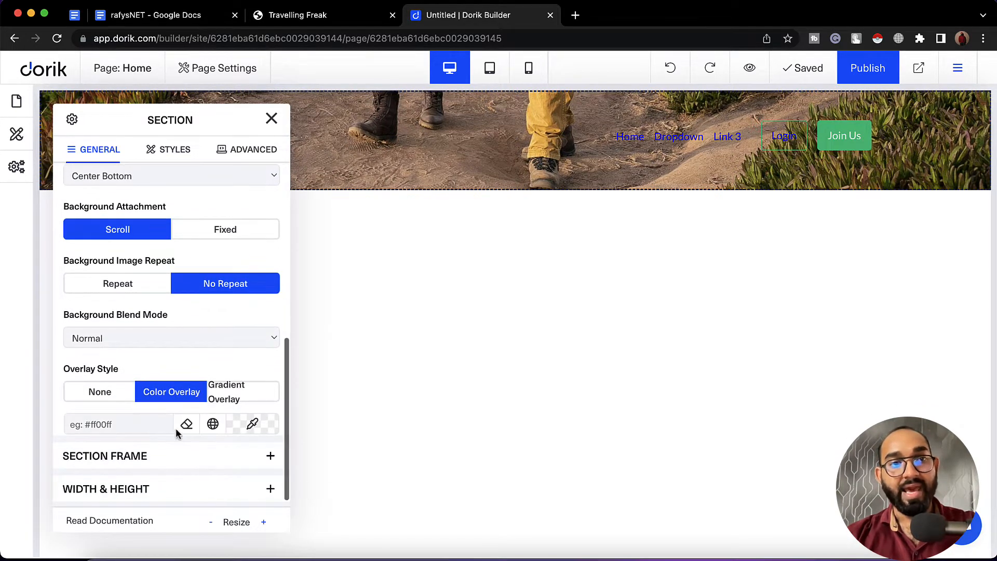
left_click(159, 21)
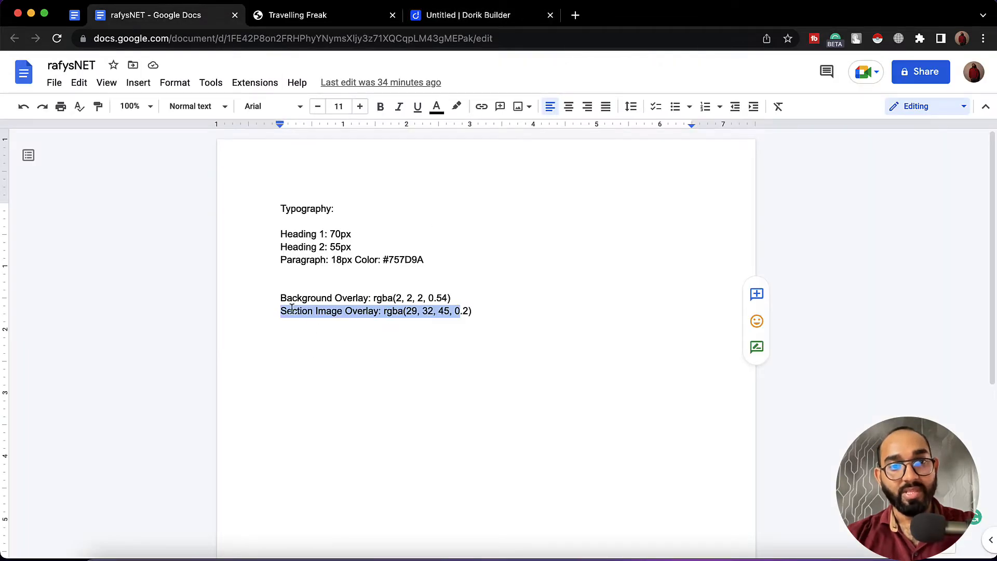
left_click(486, 13)
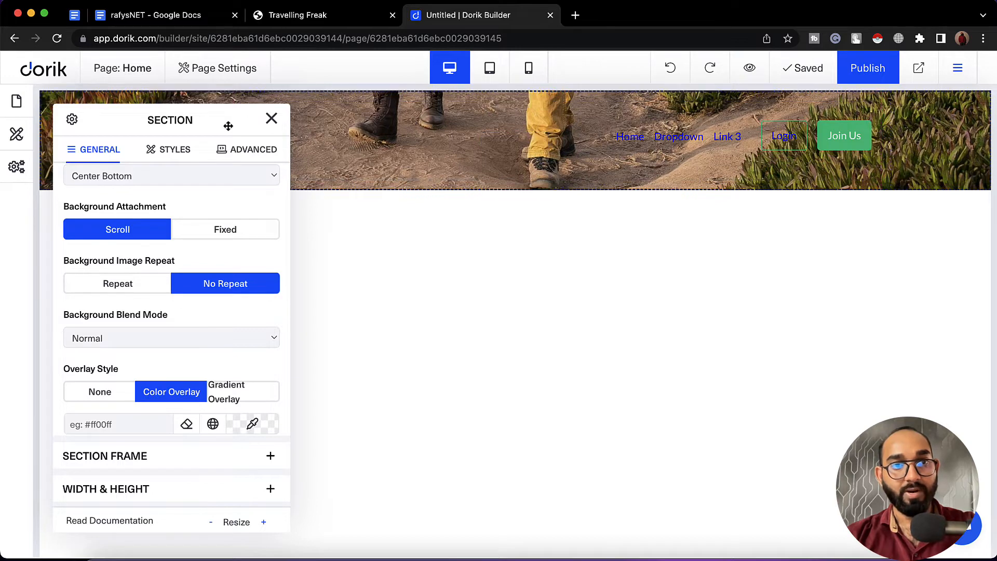
left_click_drag(228, 126, 407, 100)
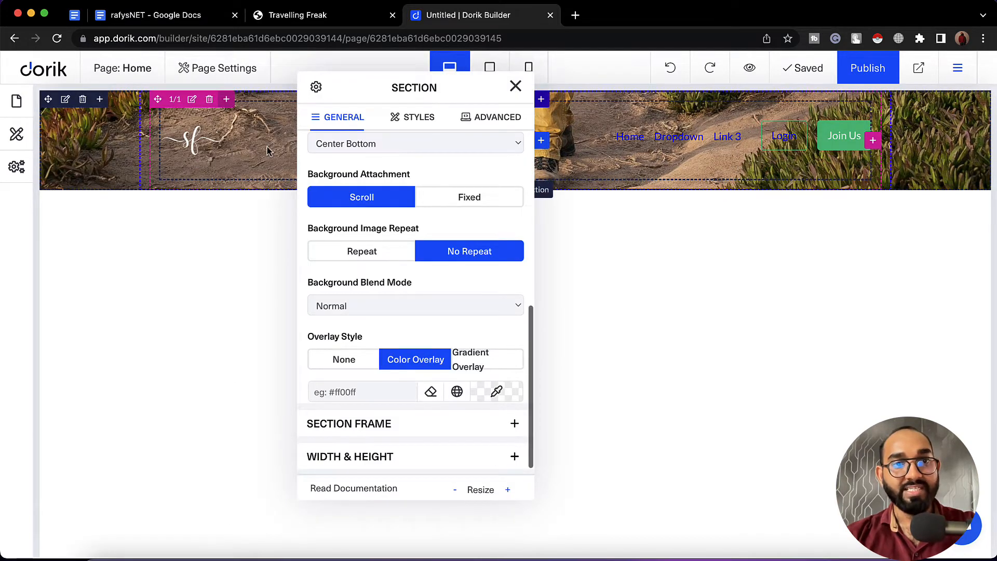
left_click(490, 393)
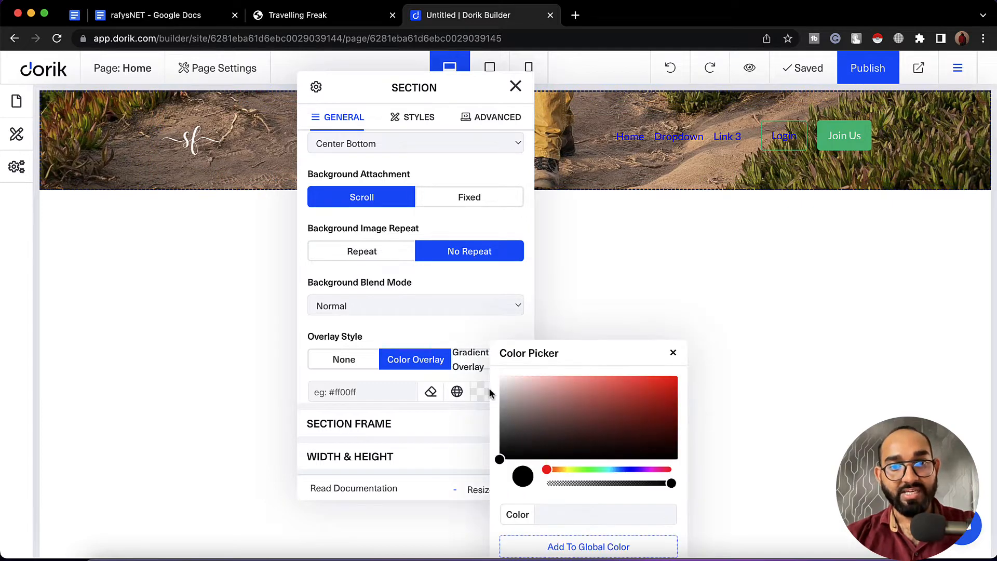
left_click(510, 458)
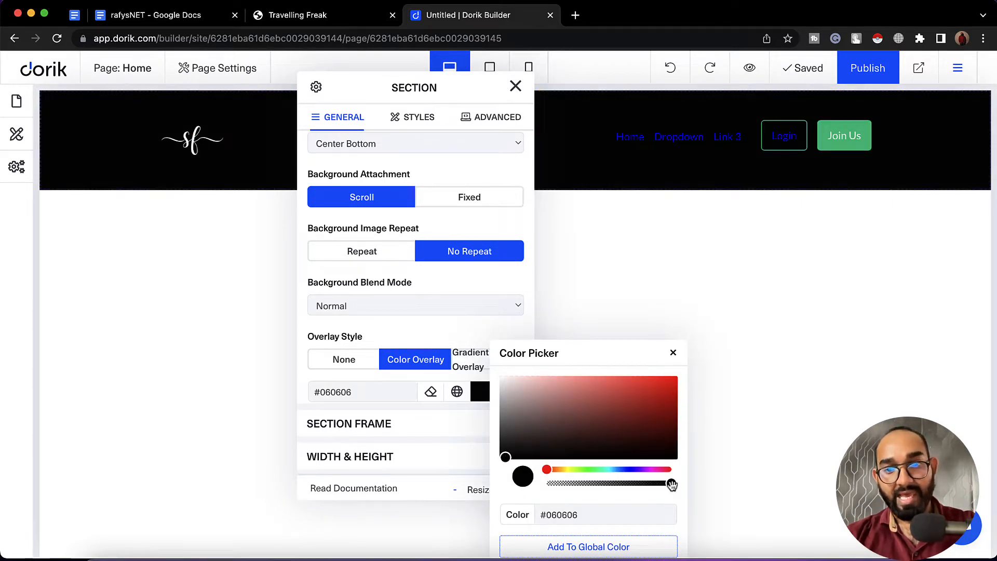
left_click_drag(672, 483, 595, 494)
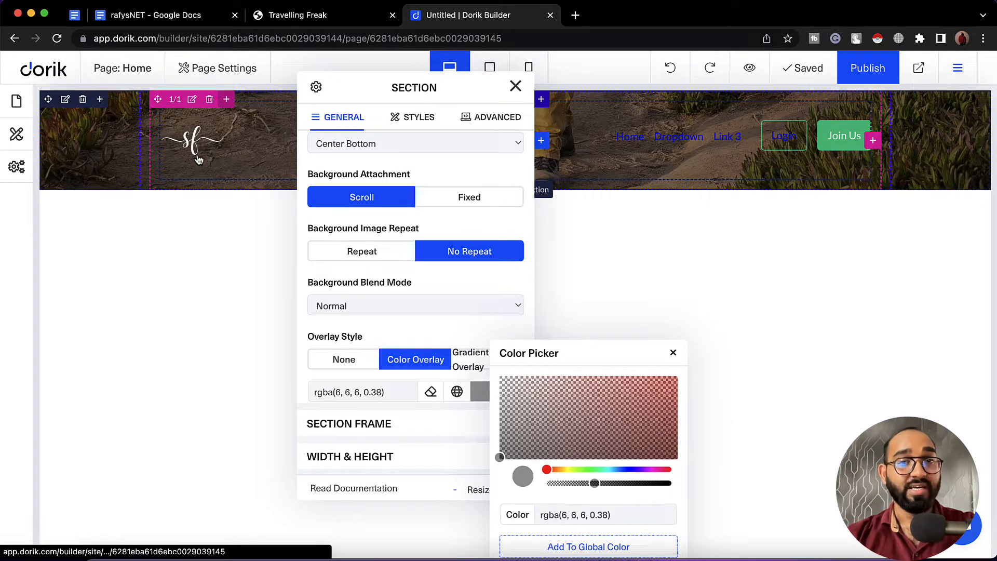
Copy rgba(2, 2, 2, 0.54) from the notes document into the overlay colour and close the settings.
left_click(192, 19)
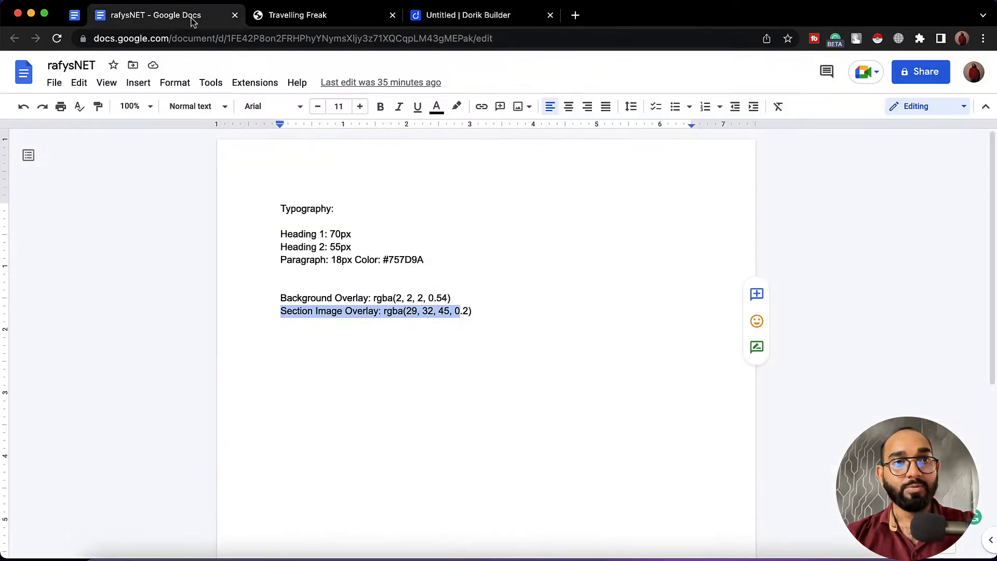
left_click(361, 319)
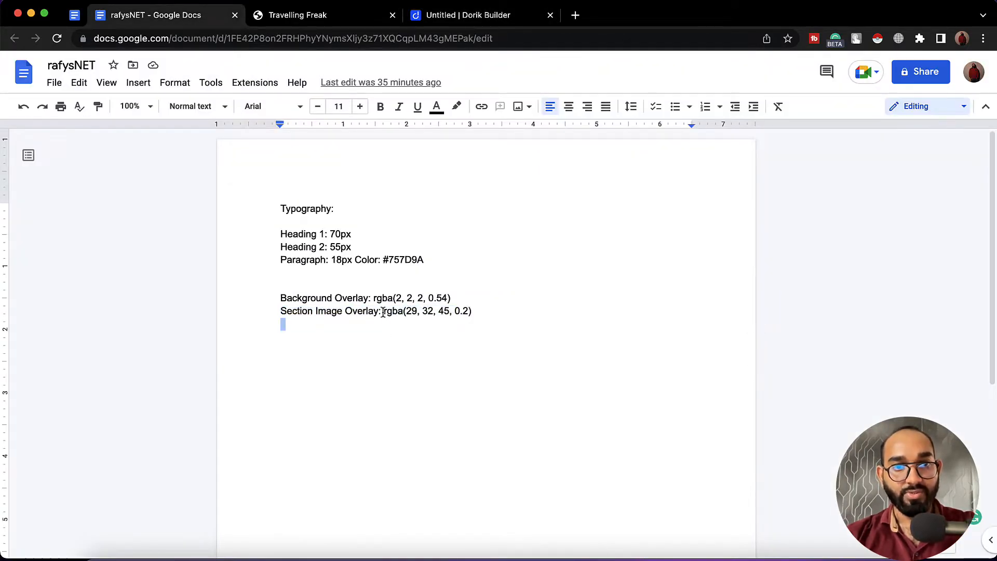
left_click_drag(374, 298, 450, 299)
key("super+c")
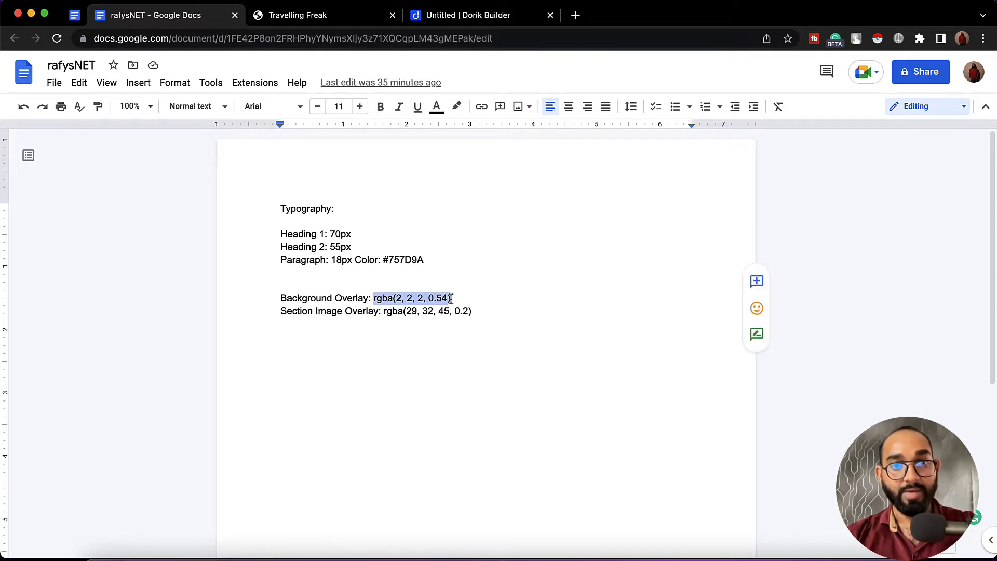
left_click(448, 15)
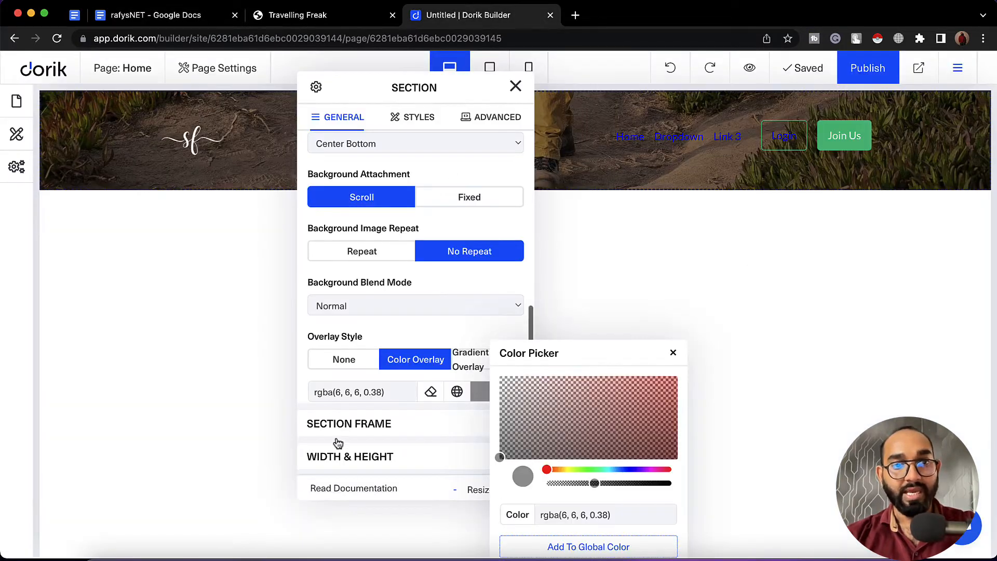
left_click(364, 393)
key("super+a")
key("super+v")
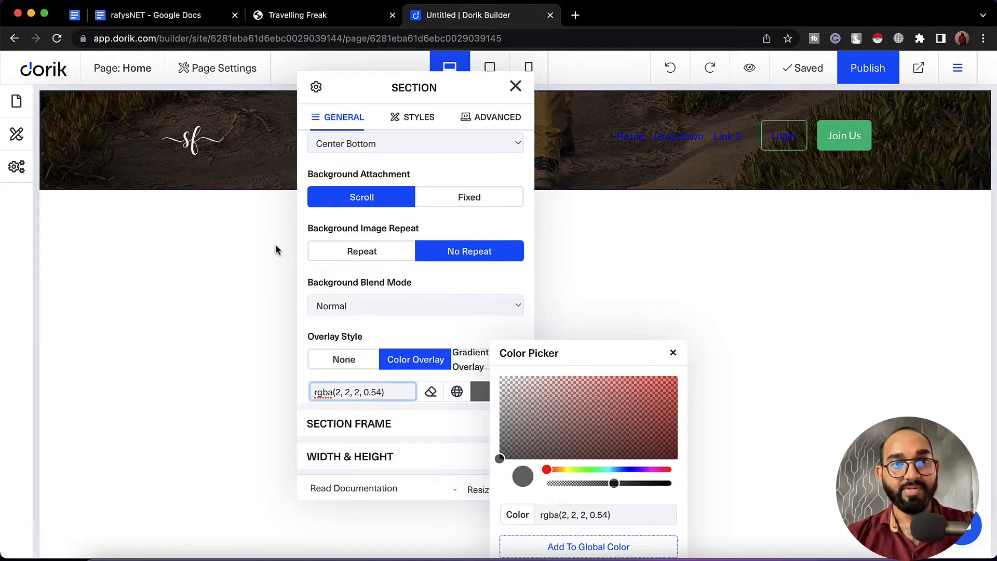
left_click(516, 87)
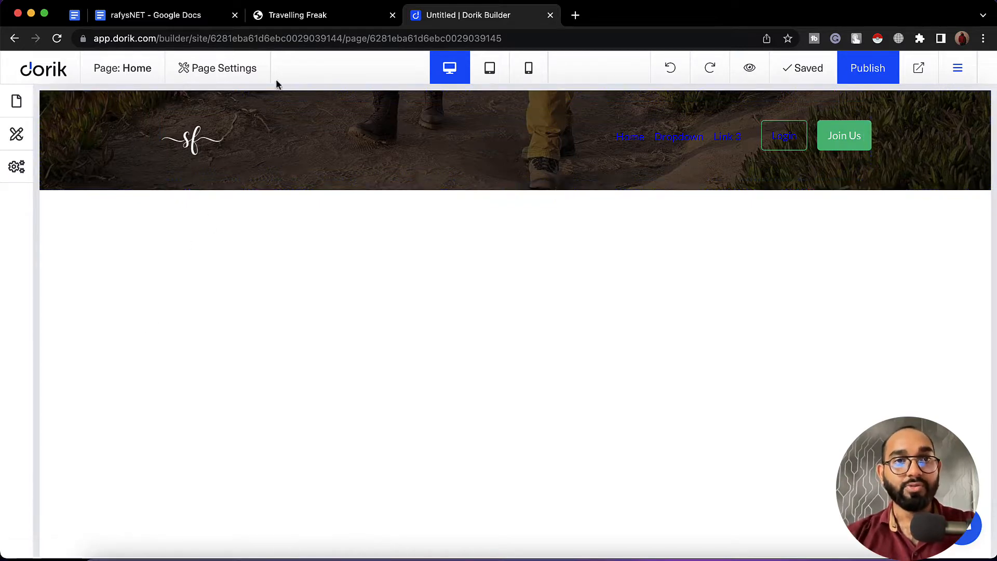
left_click(297, 21)
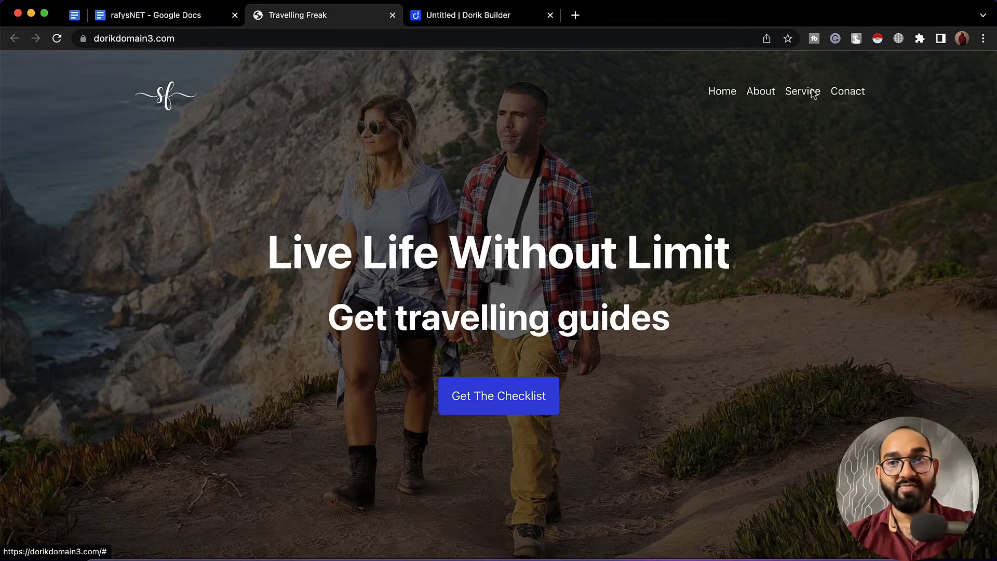
left_click(488, 21)
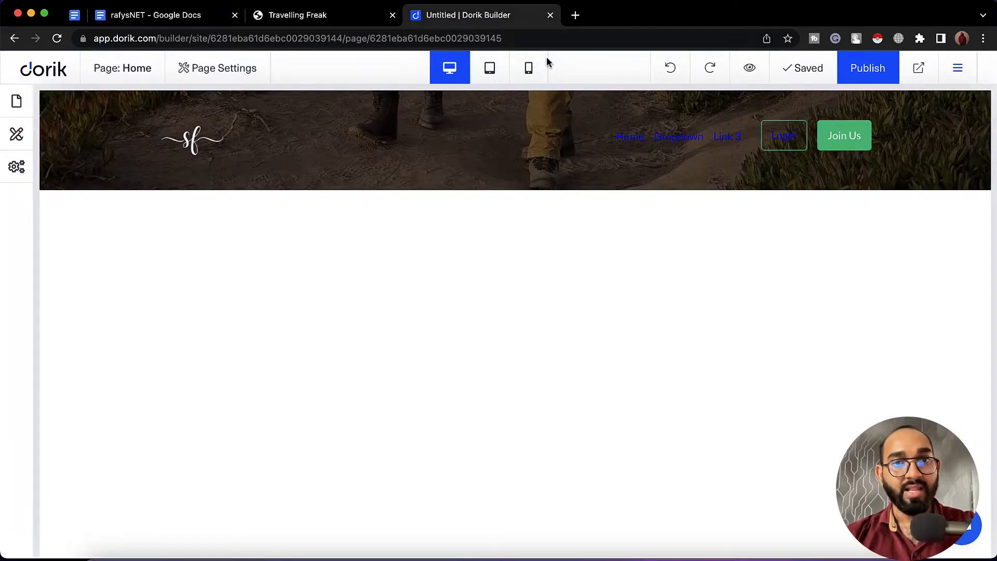
mouse_move(500, 160)
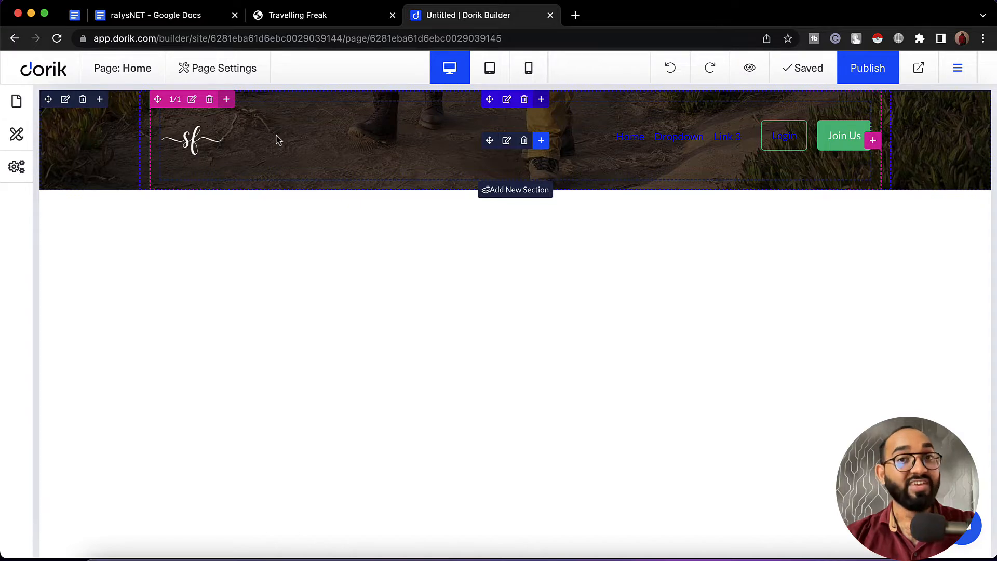
Delete the Dropdown and Link 3 entries from the header navigation links.
left_click(507, 142)
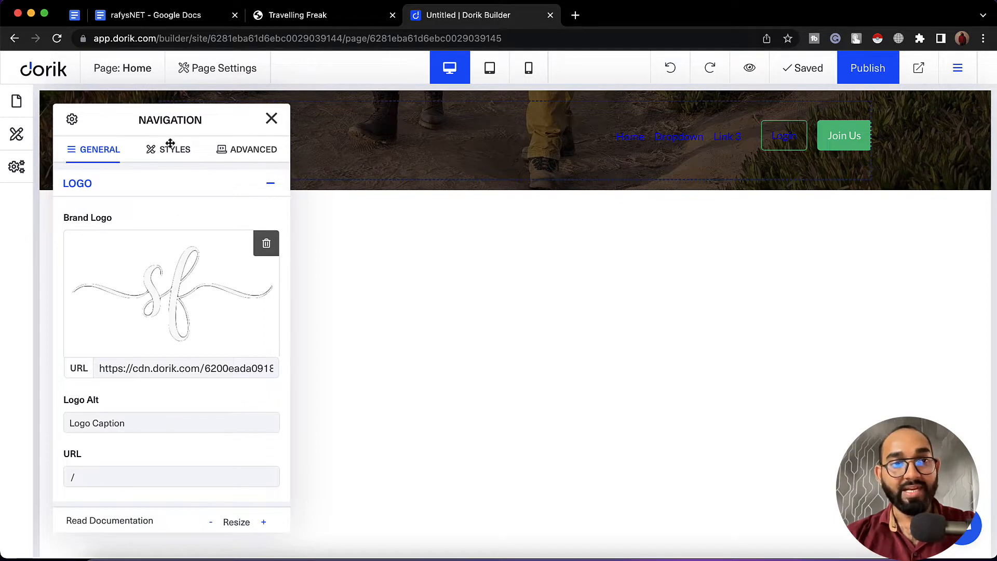
left_click_drag(173, 123, 200, 167)
scroll(161, 364, "down", 3)
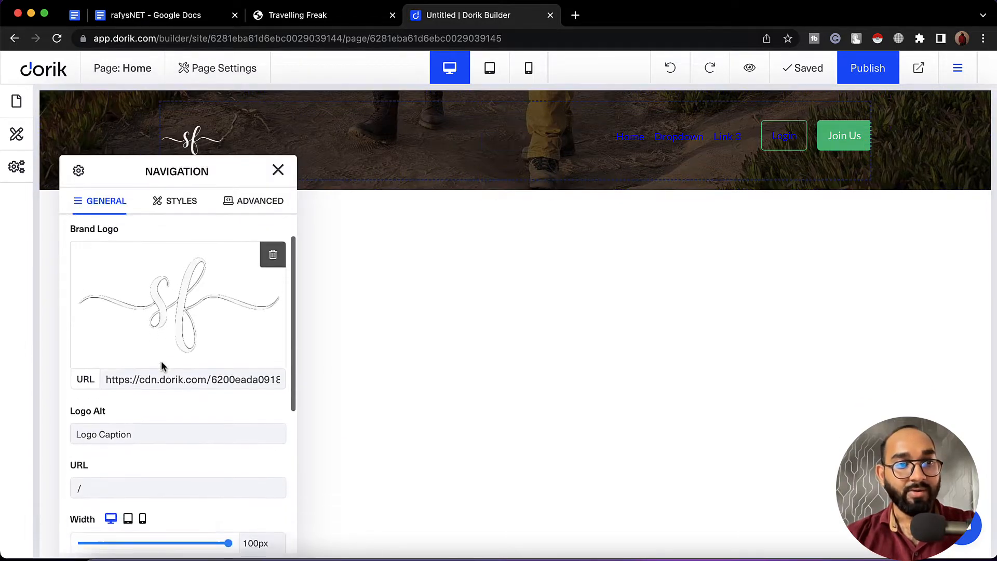
scroll(161, 366, "down", 7)
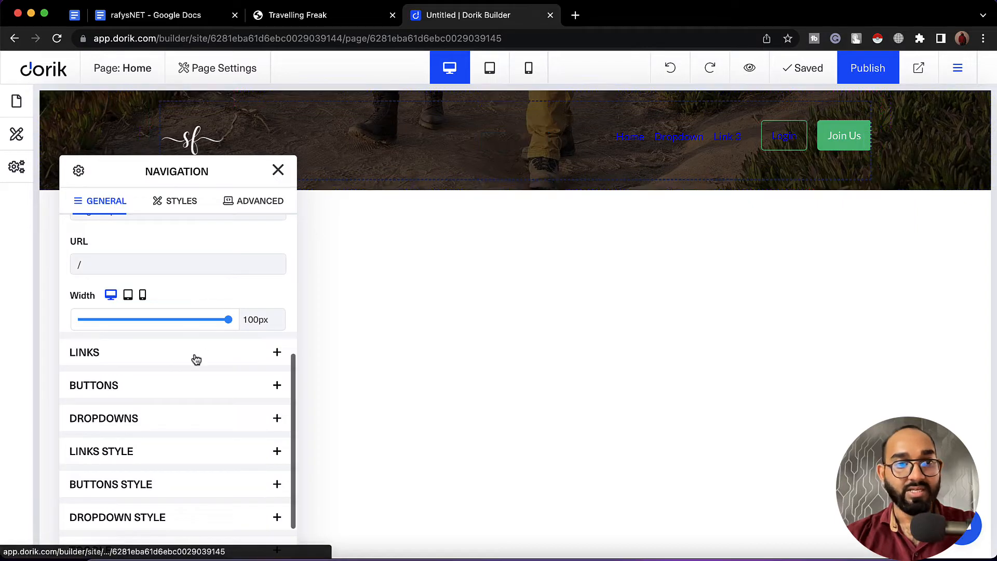
left_click(158, 354)
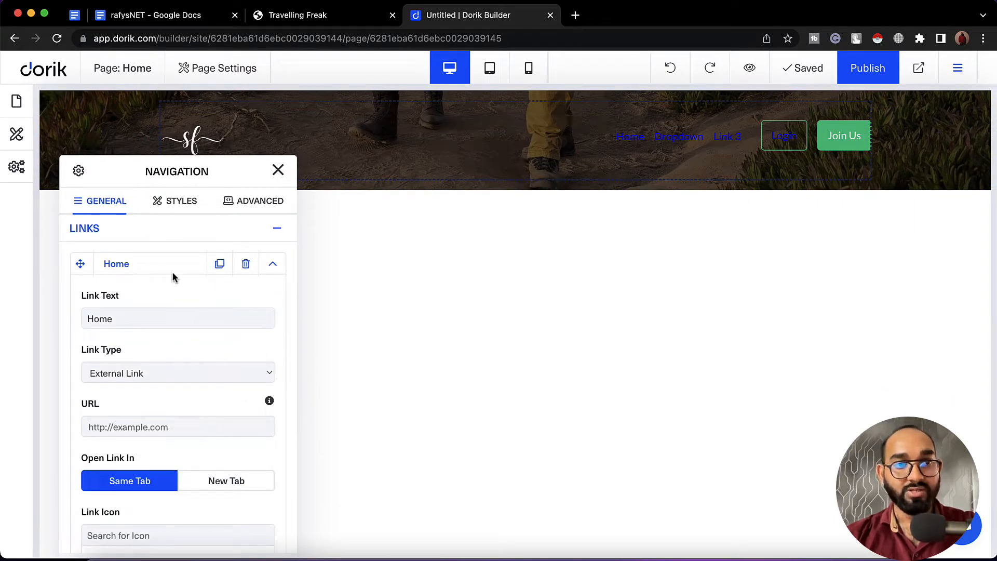
left_click(266, 270)
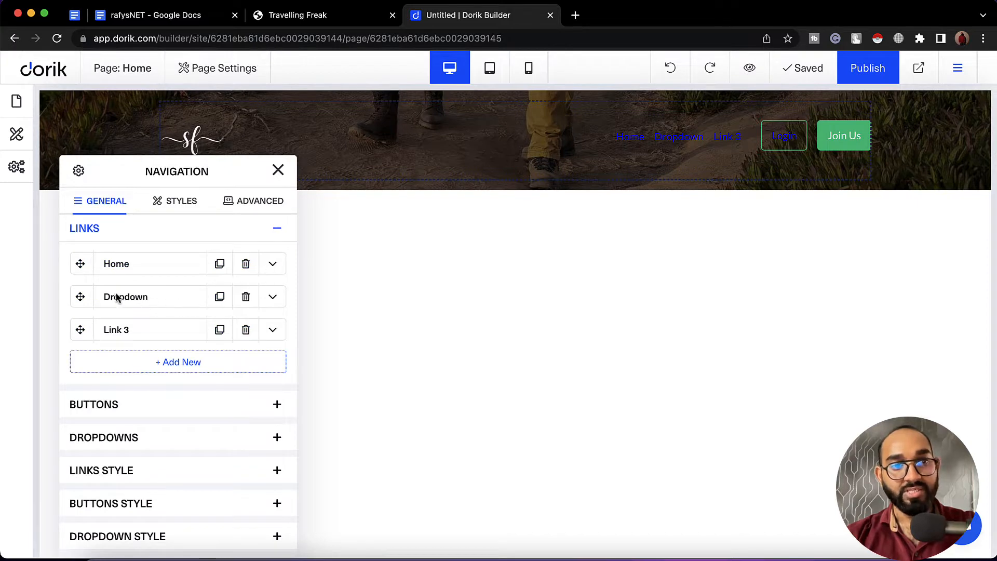
left_click(245, 296)
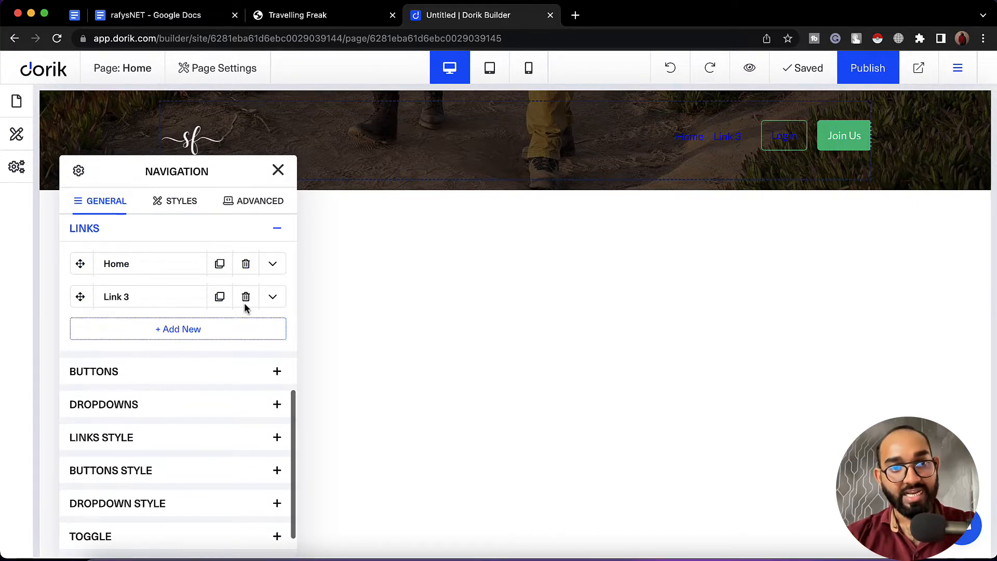
left_click(245, 300)
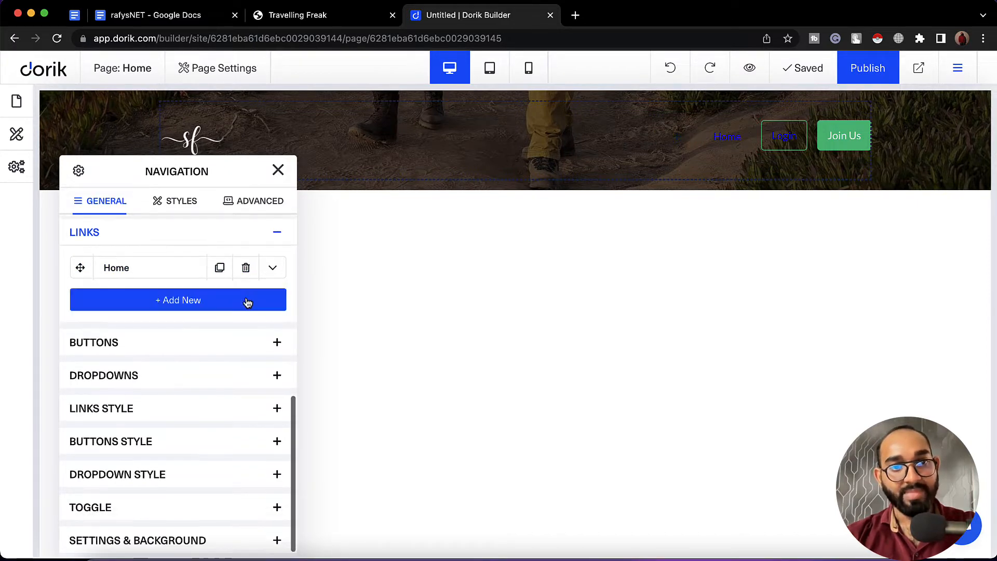
Add a new navigation link named 'About'.
left_click(193, 305)
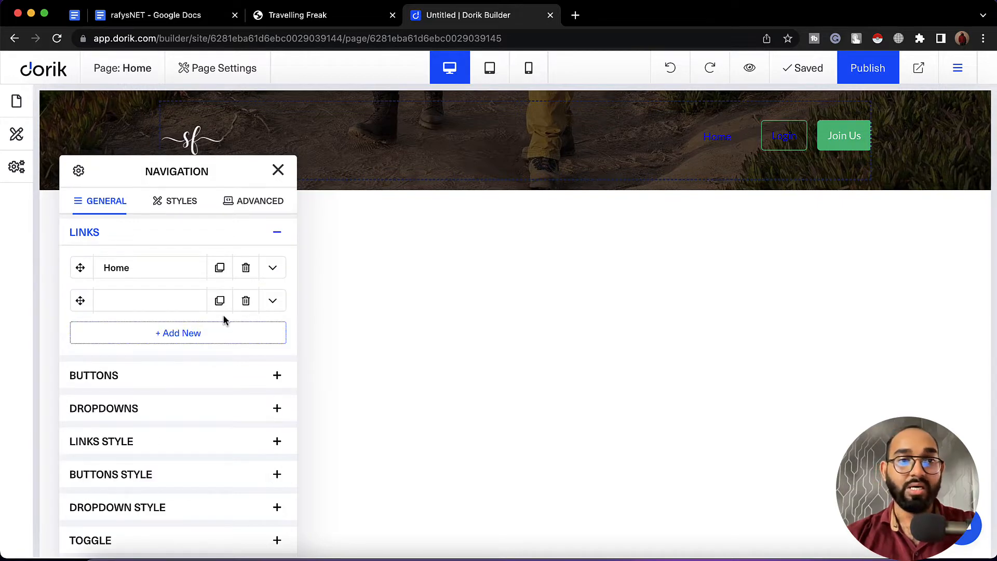
left_click(270, 304)
left_click(137, 353)
type("About")
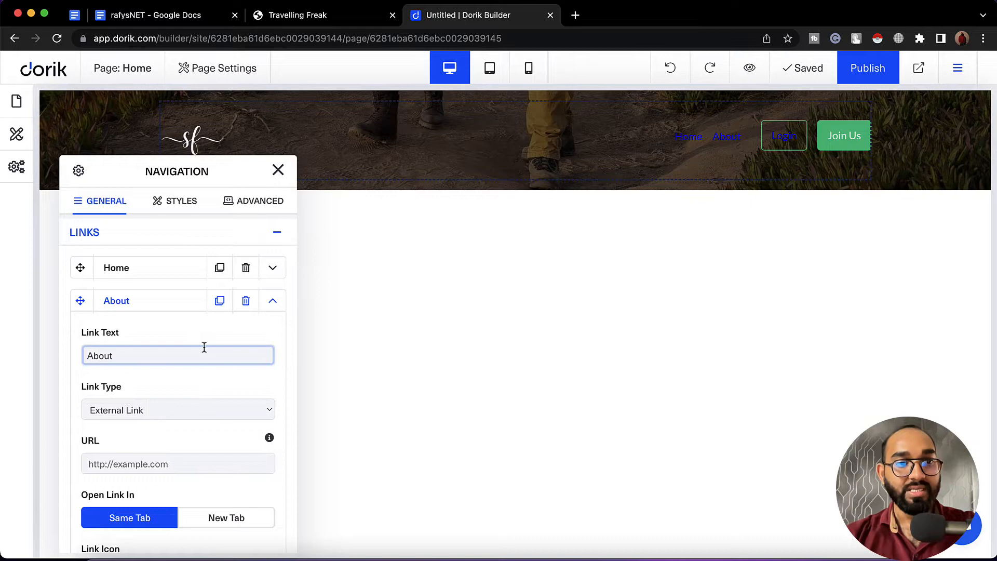
scroll(205, 350, "down", 3)
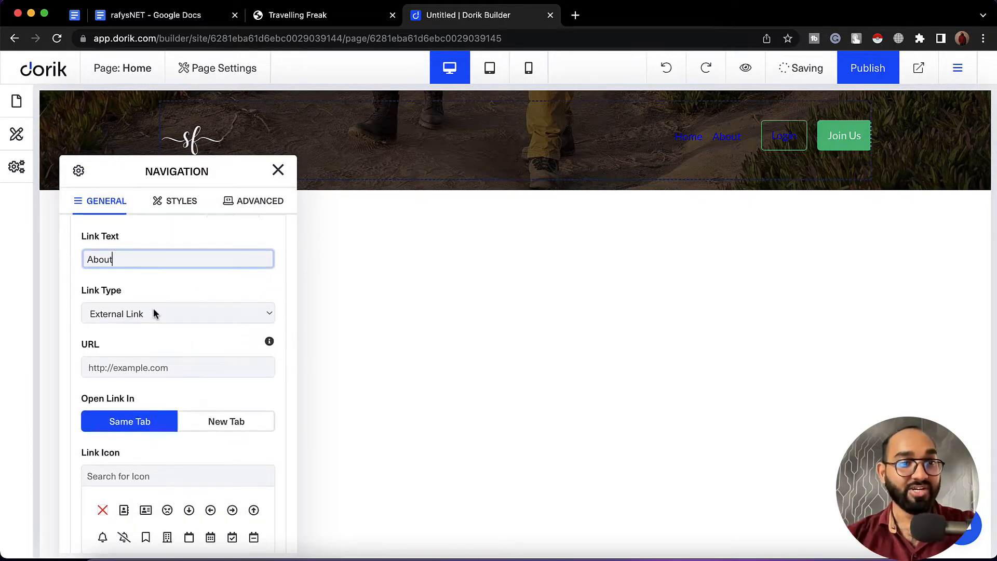
scroll(154, 318, "down", 2)
scroll(155, 323, "up", 4)
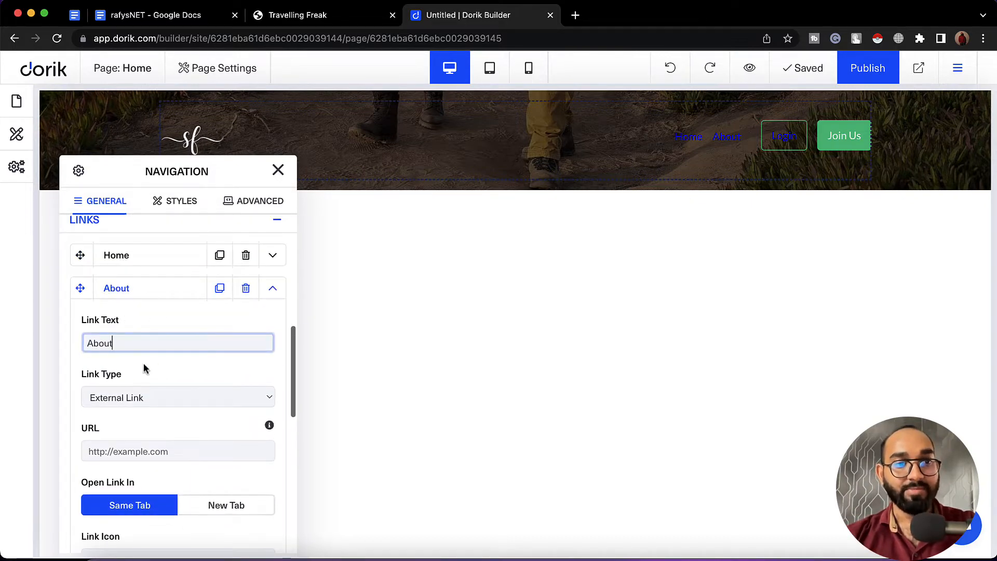
left_click(272, 290)
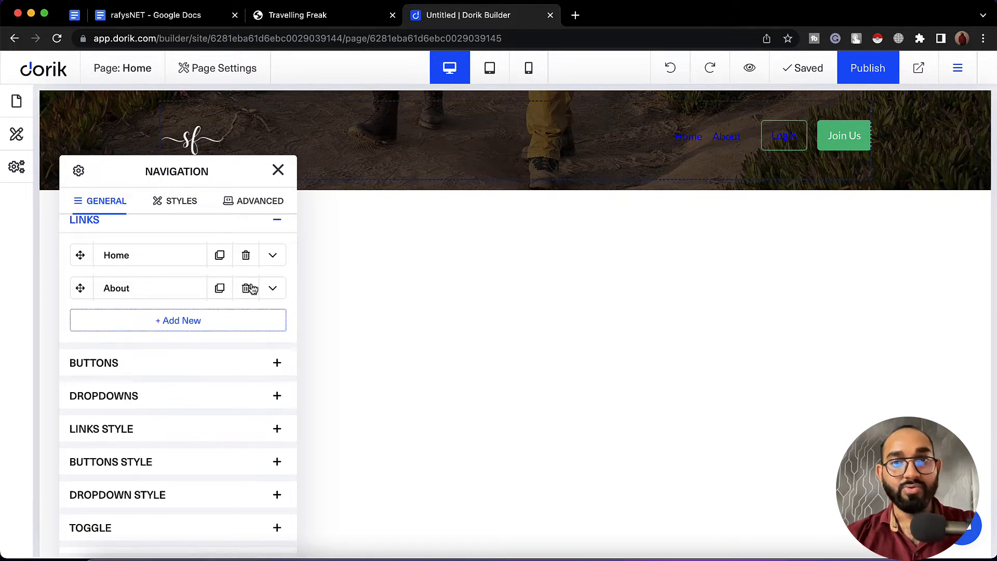
Add two more navigation links named 'Service' and 'Contact'.
left_click(193, 318)
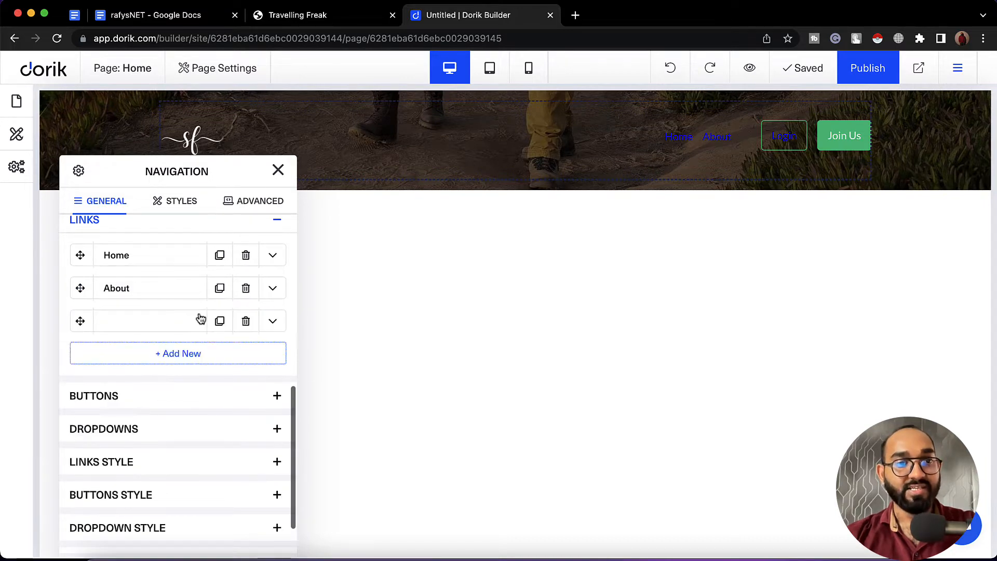
left_click(272, 320)
left_click(169, 377)
type("Service")
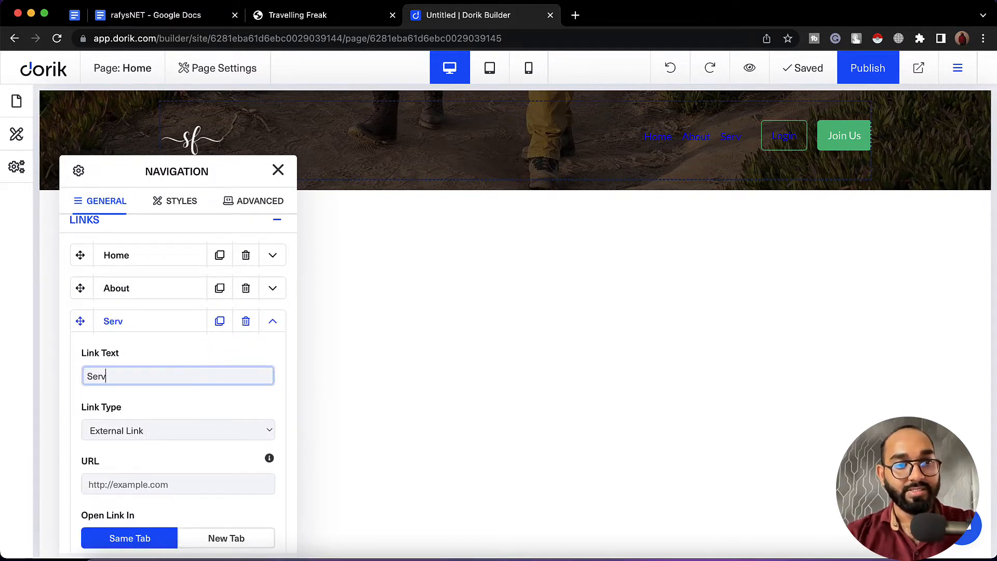
left_click(272, 326)
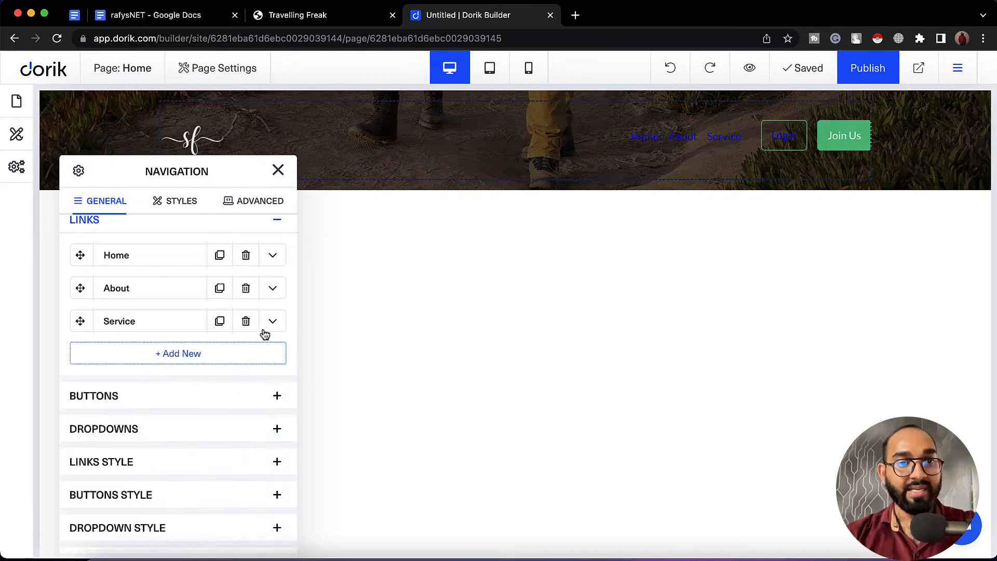
left_click(199, 354)
left_click(271, 353)
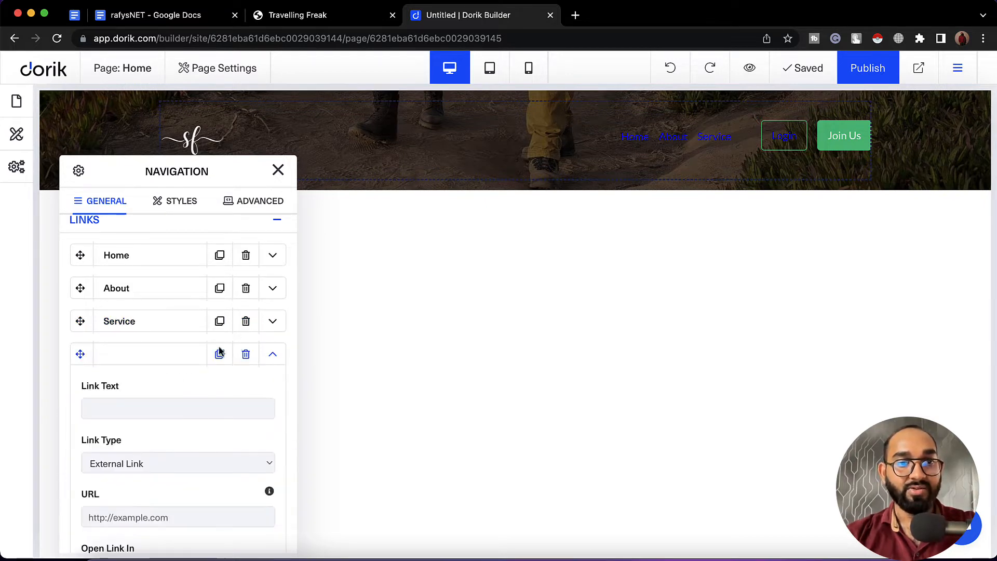
left_click(179, 407)
type("Contact")
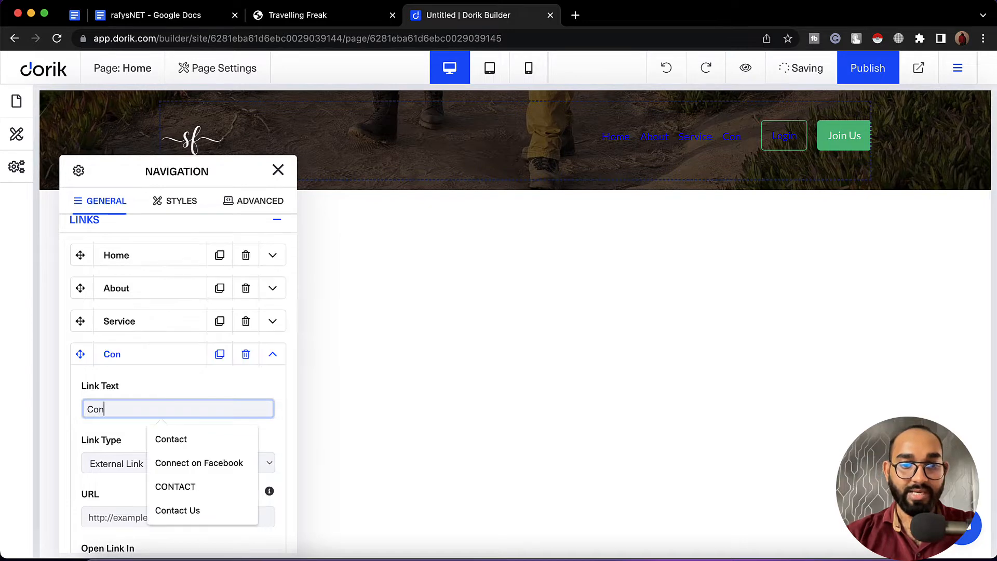
left_click(273, 357)
scroll(240, 398, "up", 2)
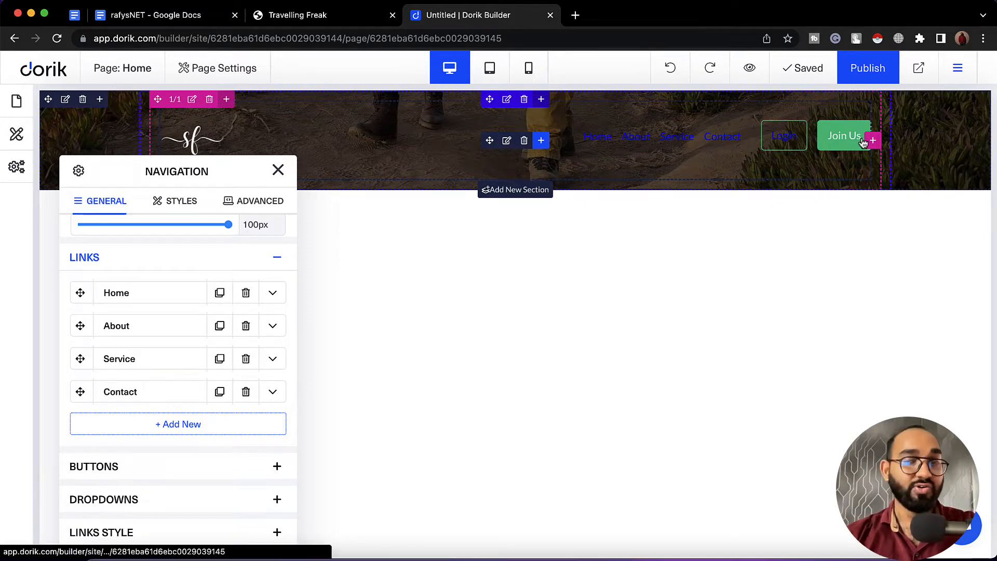
scroll(141, 363, "down", 3)
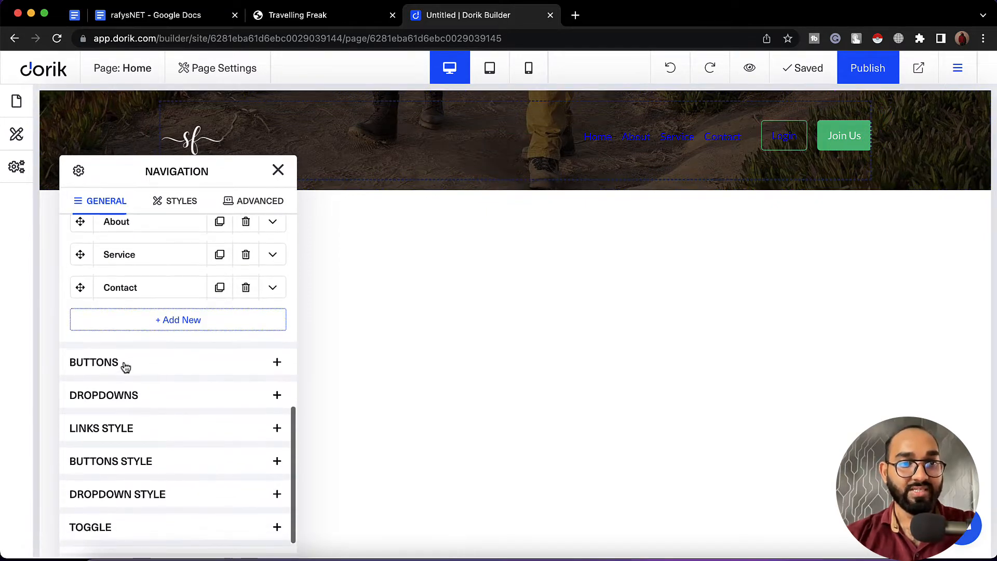
Delete the Login and Join Us buttons from the header navigation, checking against the live site.
left_click(157, 365)
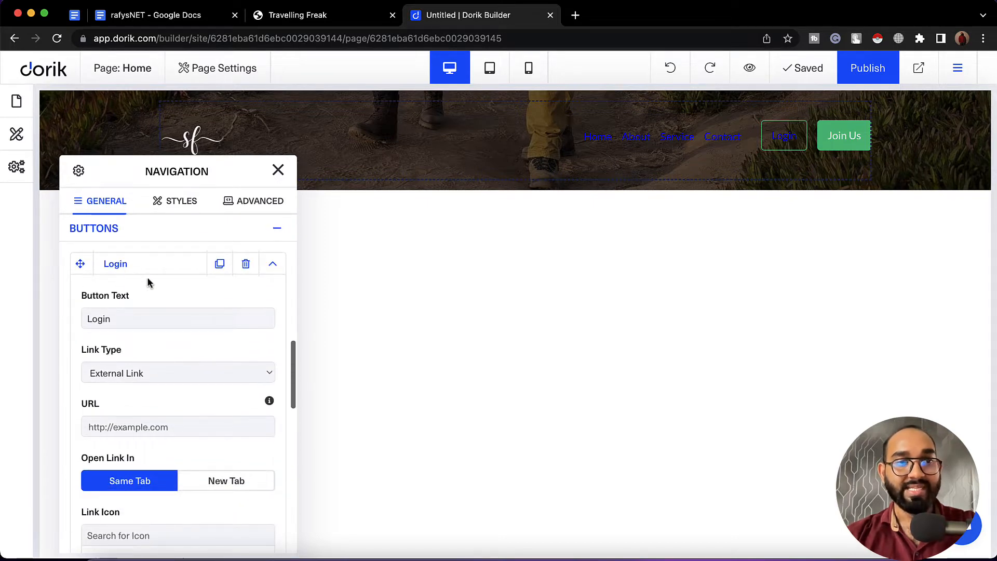
left_click(274, 264)
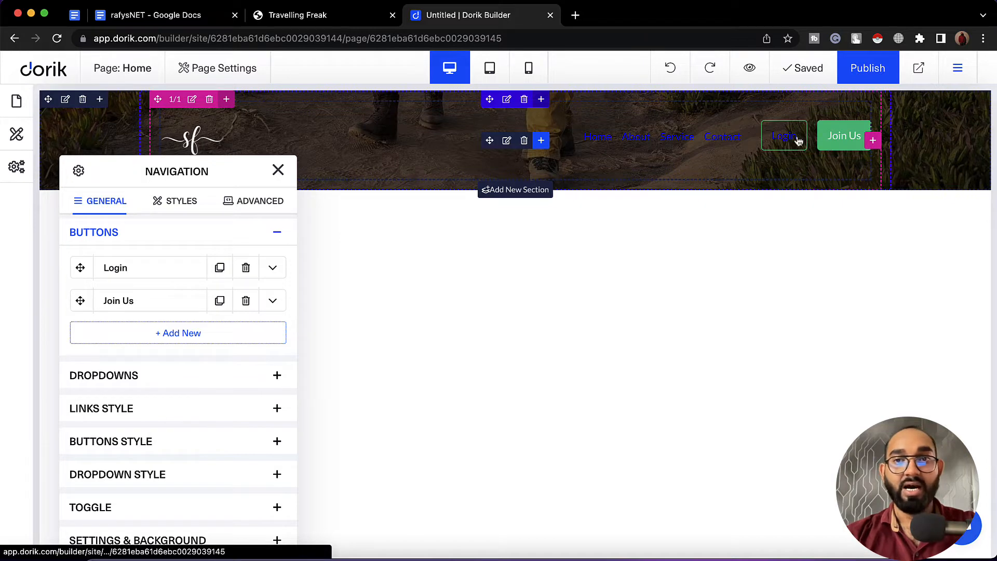
left_click(246, 267)
left_click(245, 303)
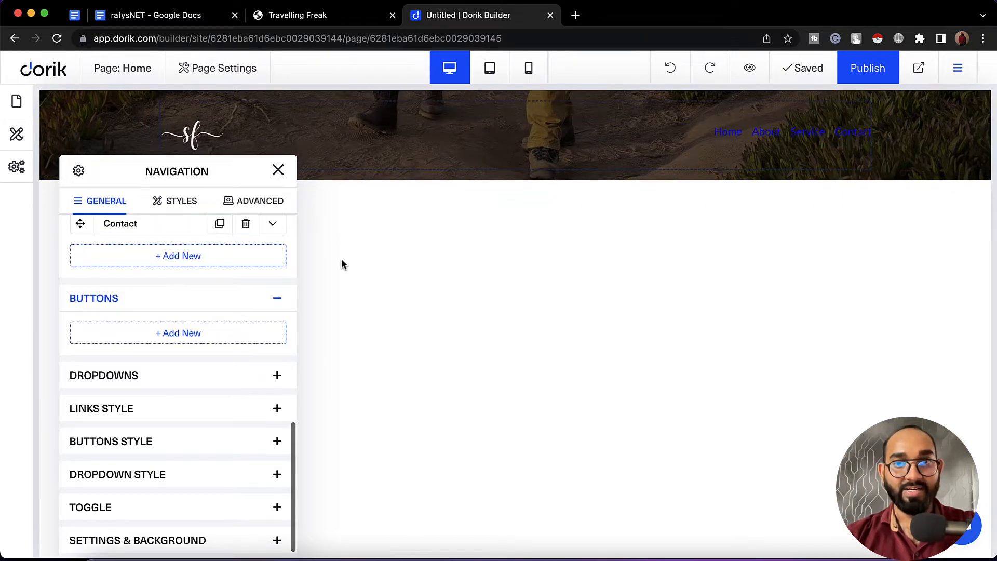
left_click(336, 20)
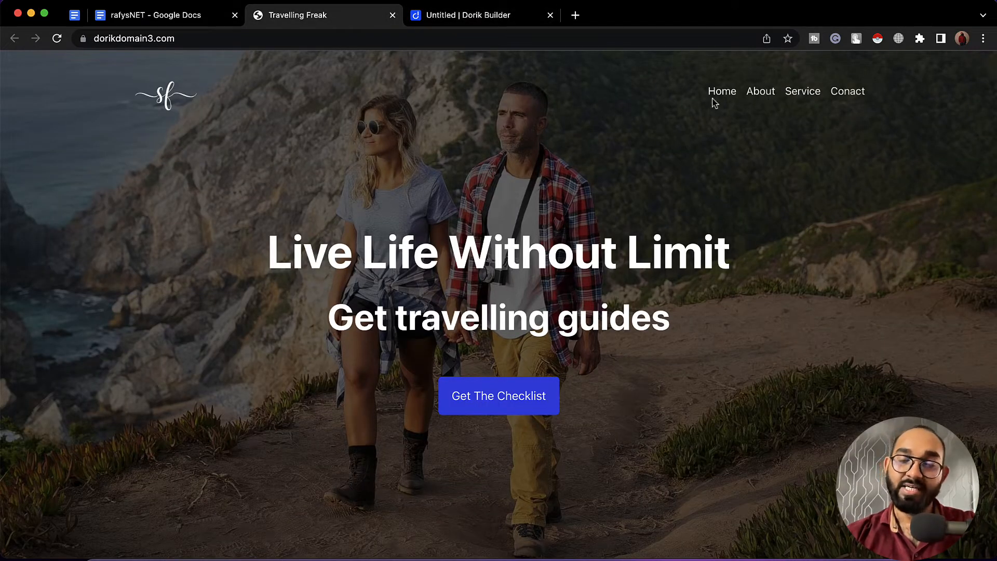
left_click(485, 21)
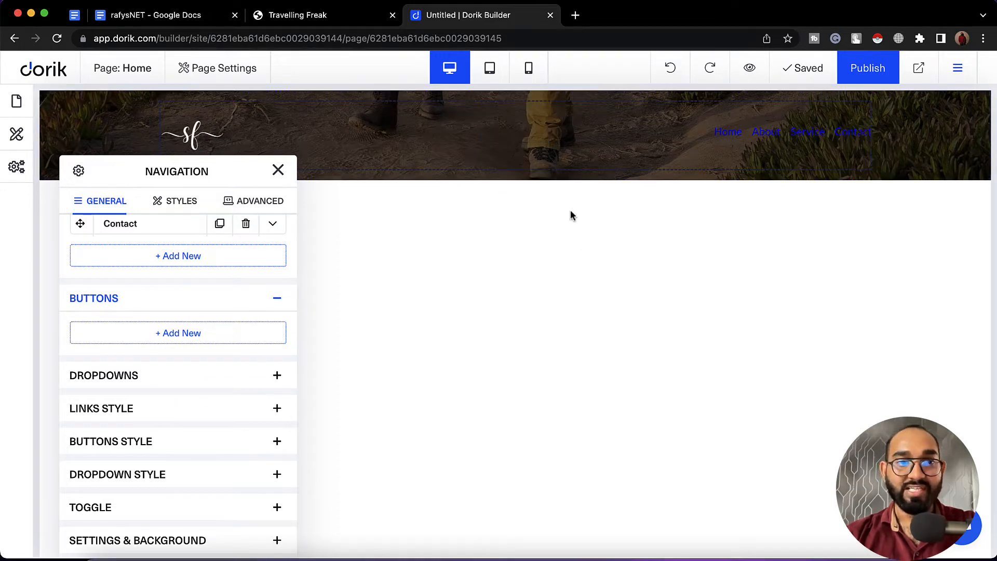
scroll(238, 320, "up", 4)
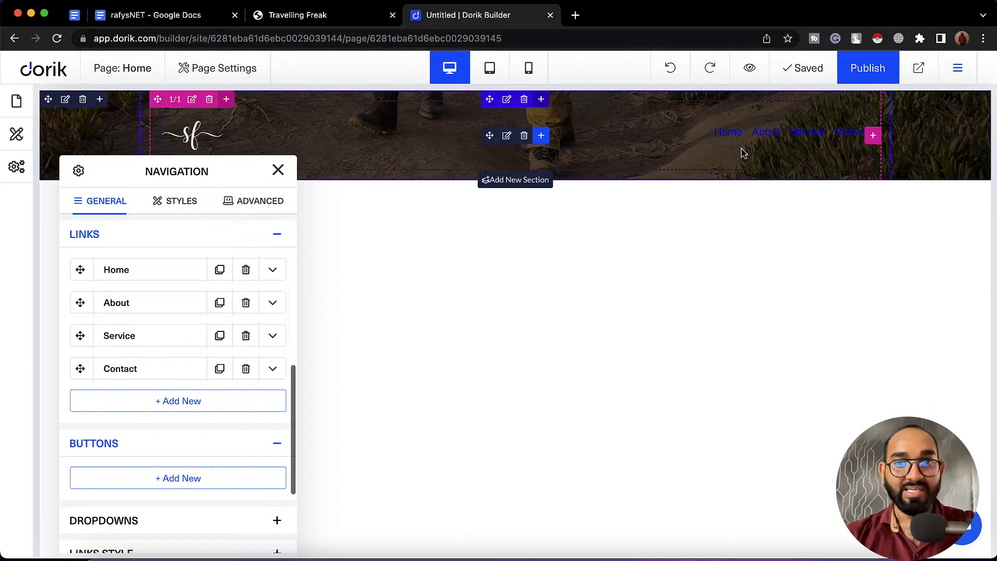
scroll(161, 366, "down", 1)
scroll(160, 366, "down", 3)
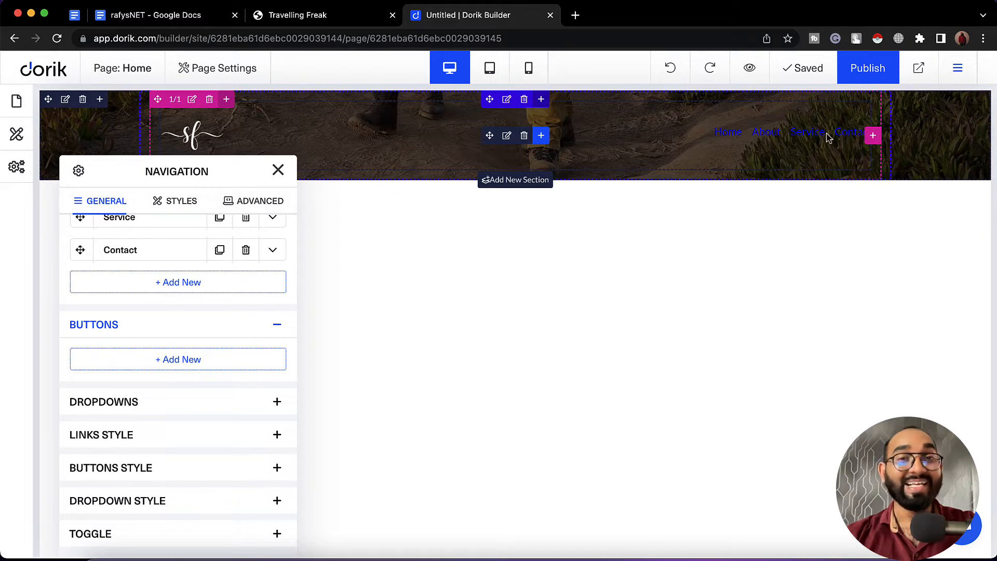
Set the gap between navigation links to 30px after checking the live site's menu spacing.
left_click(130, 440)
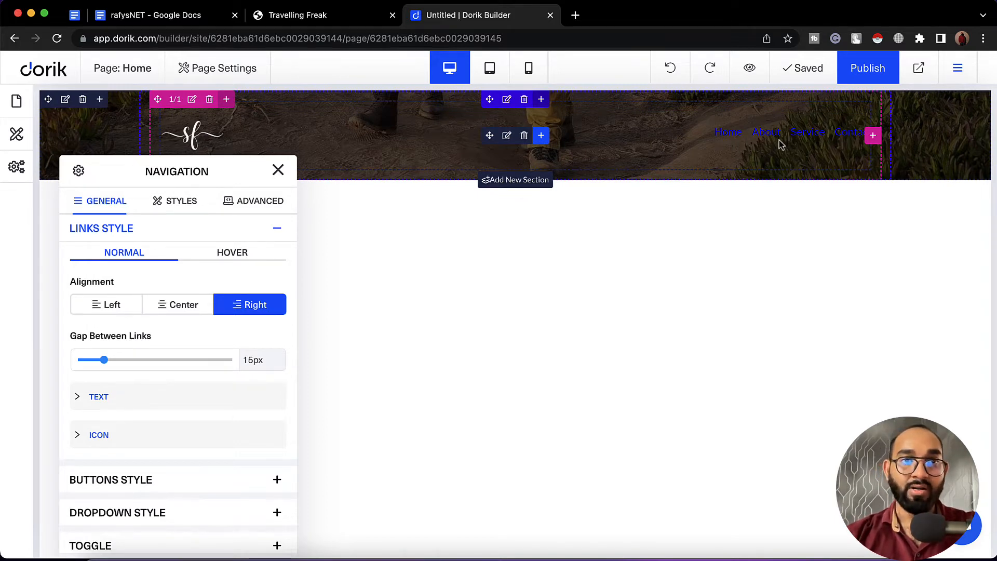
left_click(323, 16)
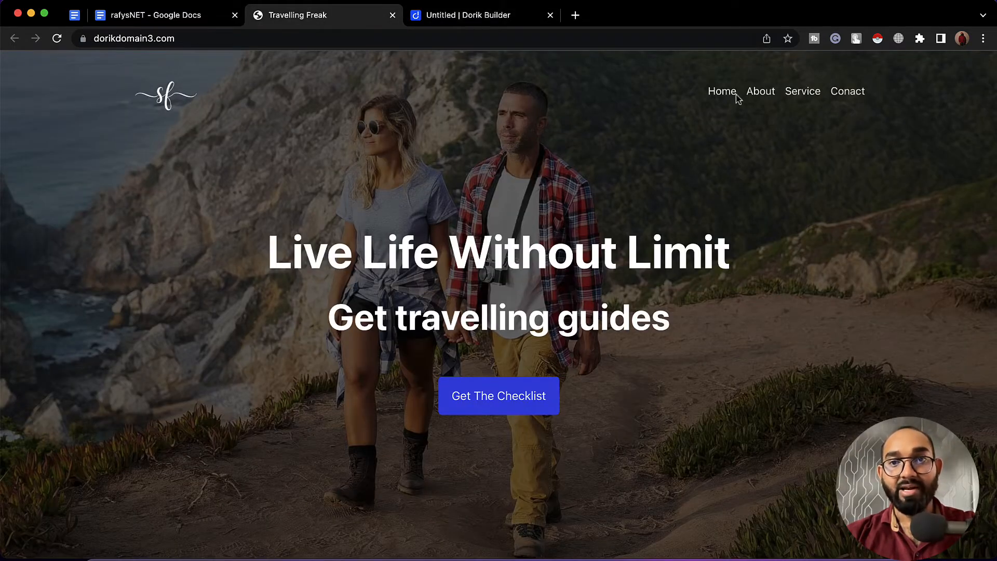
left_click(481, 16)
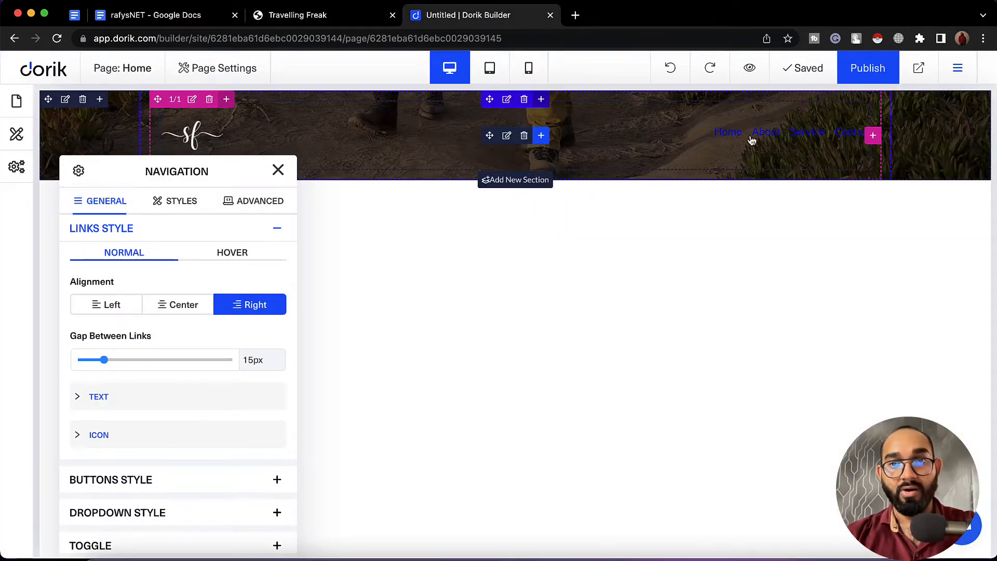
double_click(257, 360)
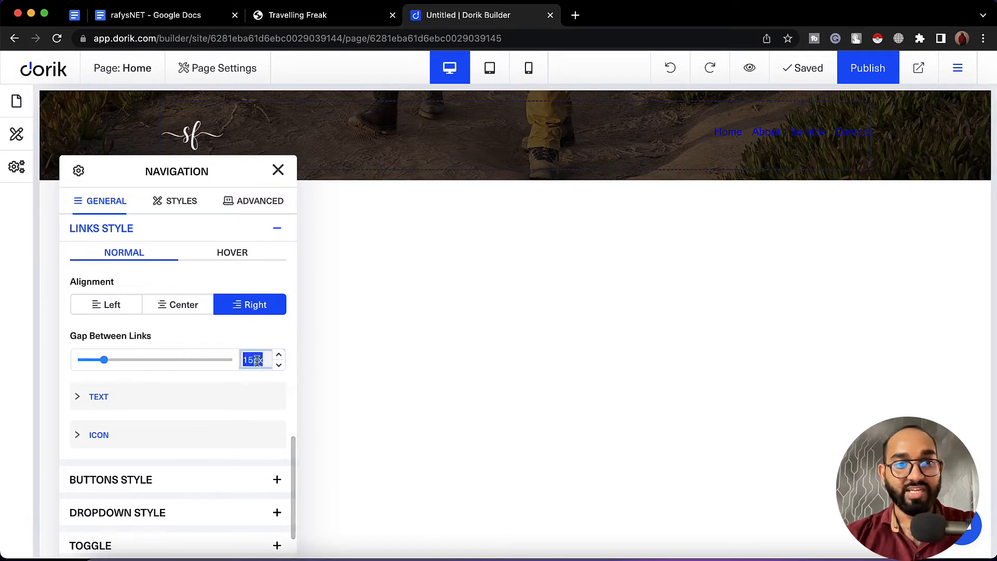
type("30px")
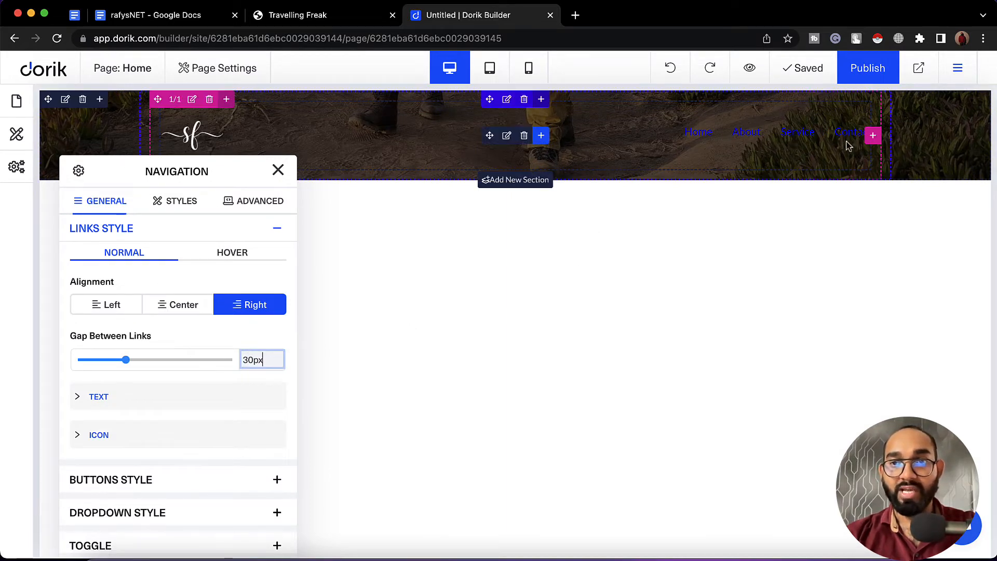
Set the navigation link text to 18px and white (#FFFFFF), then close the settings.
scroll(197, 403, "down", 1)
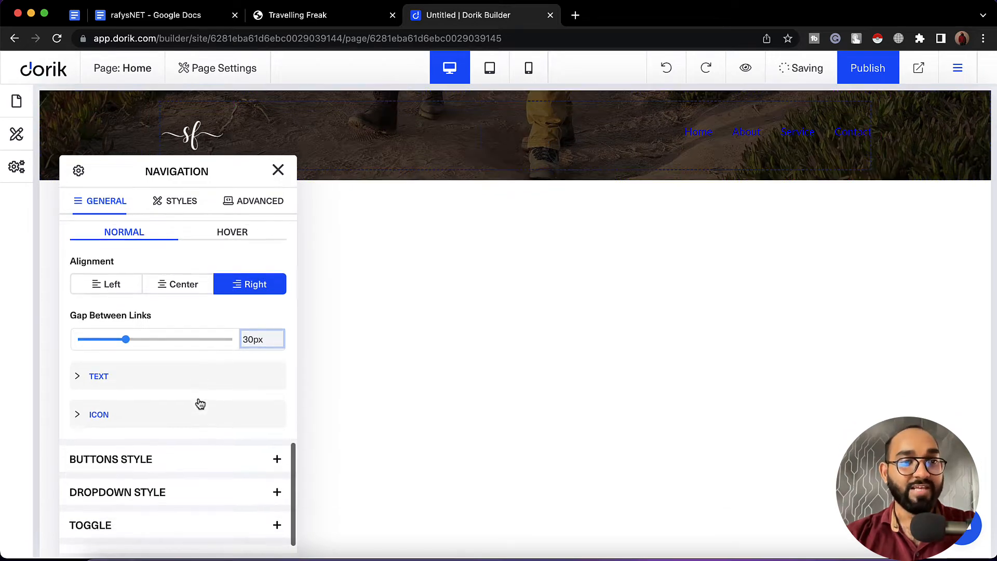
left_click(126, 384)
scroll(196, 369, "down", 2)
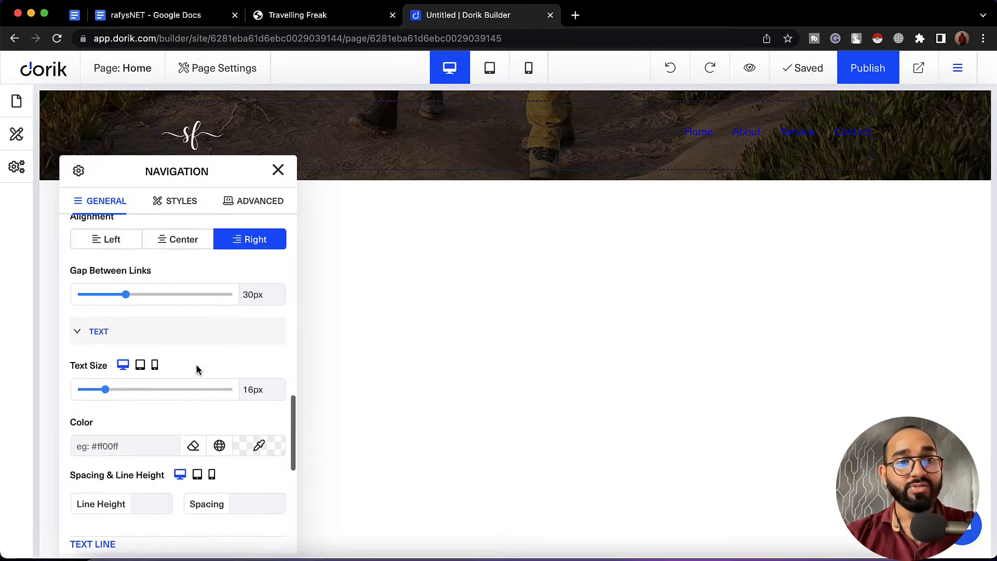
double_click(251, 395)
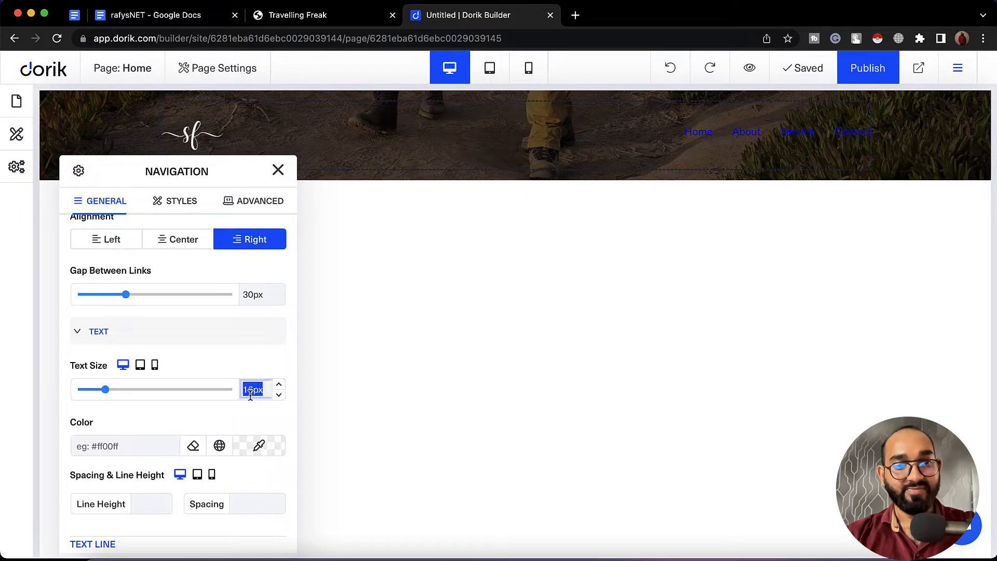
type("18")
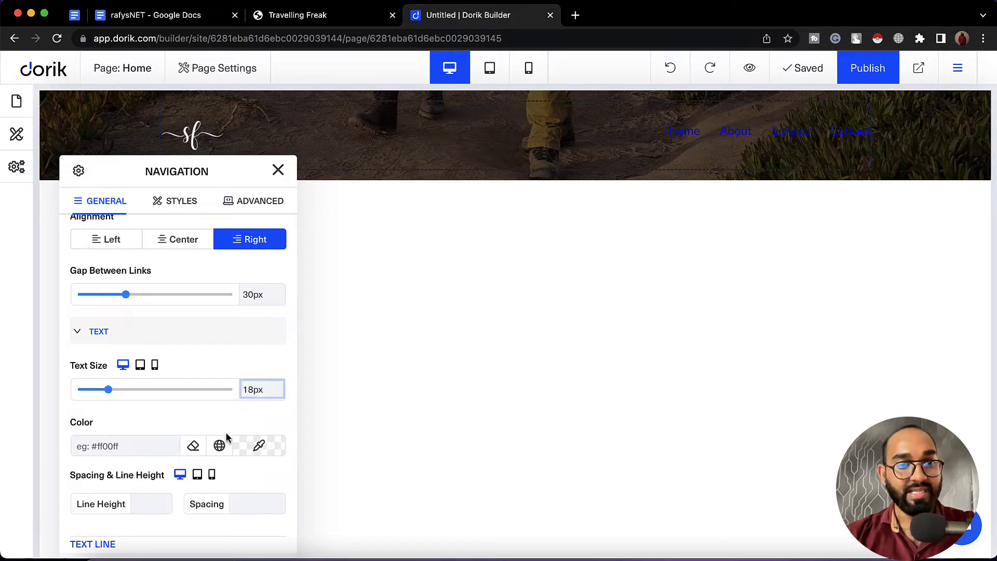
scroll(225, 441, "down", 2)
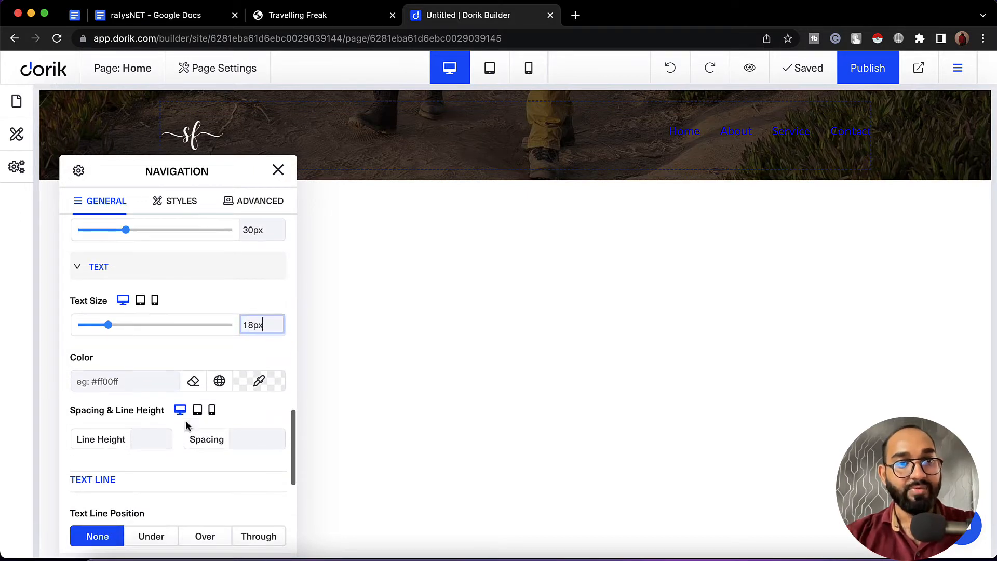
left_click(270, 381)
left_click_drag(339, 396, 271, 368)
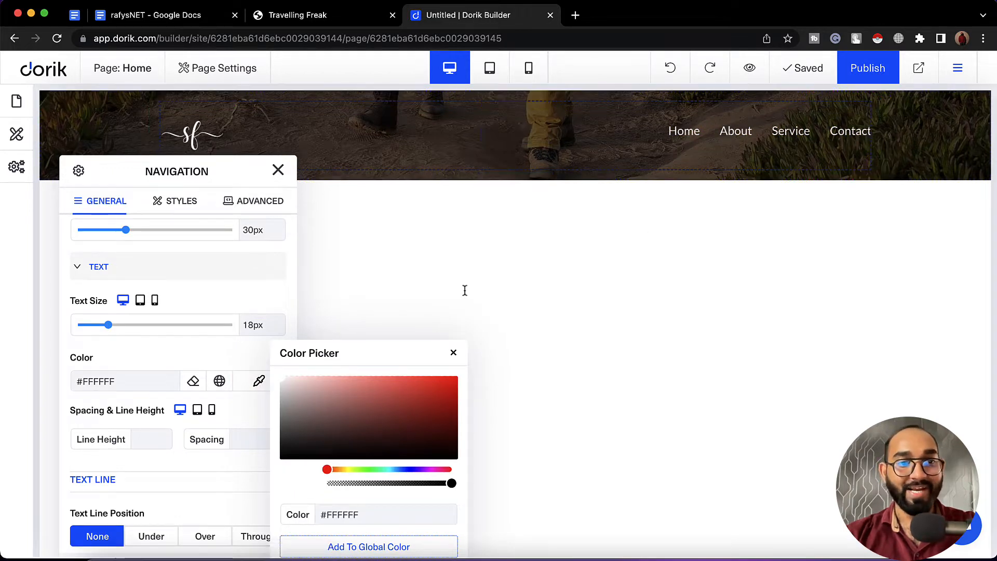
scroll(265, 332, "down", 1)
left_click(277, 169)
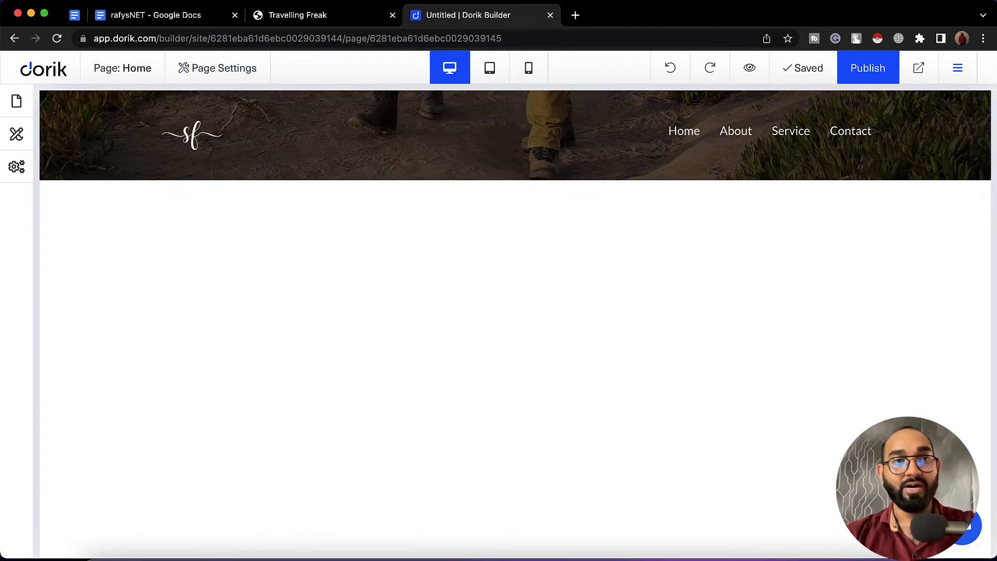
left_click(301, 15)
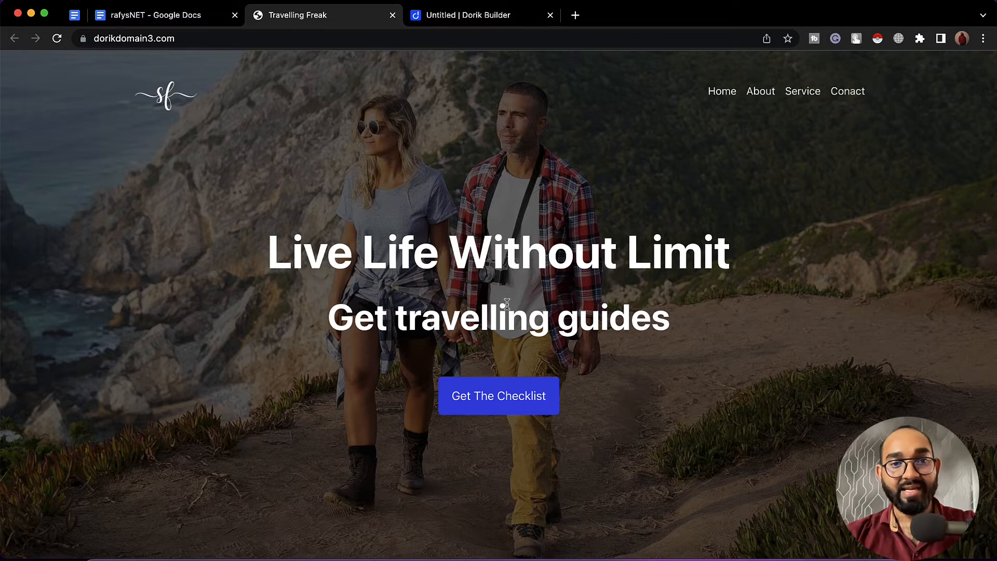
Return from the Travelling Freak site to the Dorik builder tab.
left_click(459, 21)
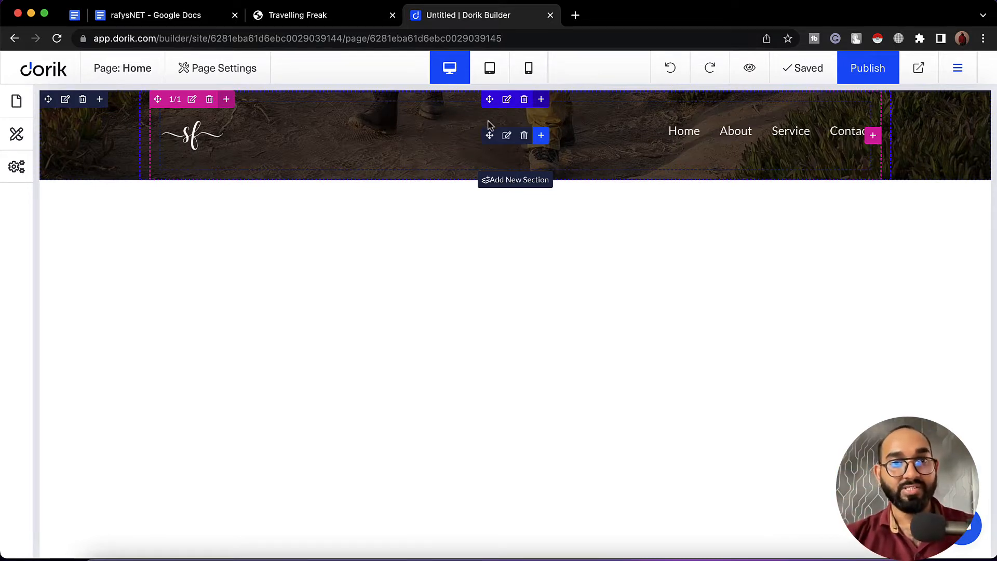
Add a single-column row below the header with a top margin of 100.
left_click(540, 101)
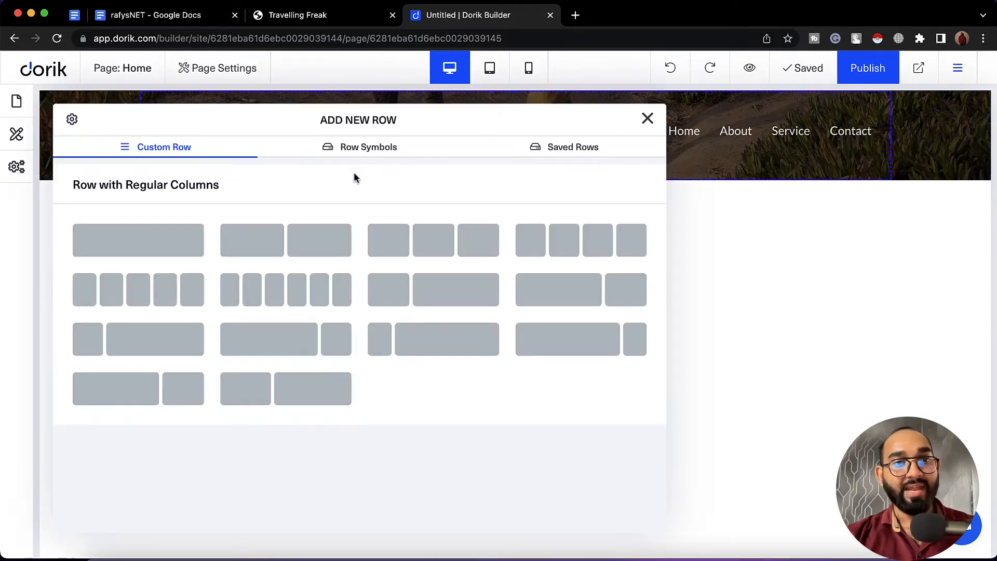
left_click(153, 242)
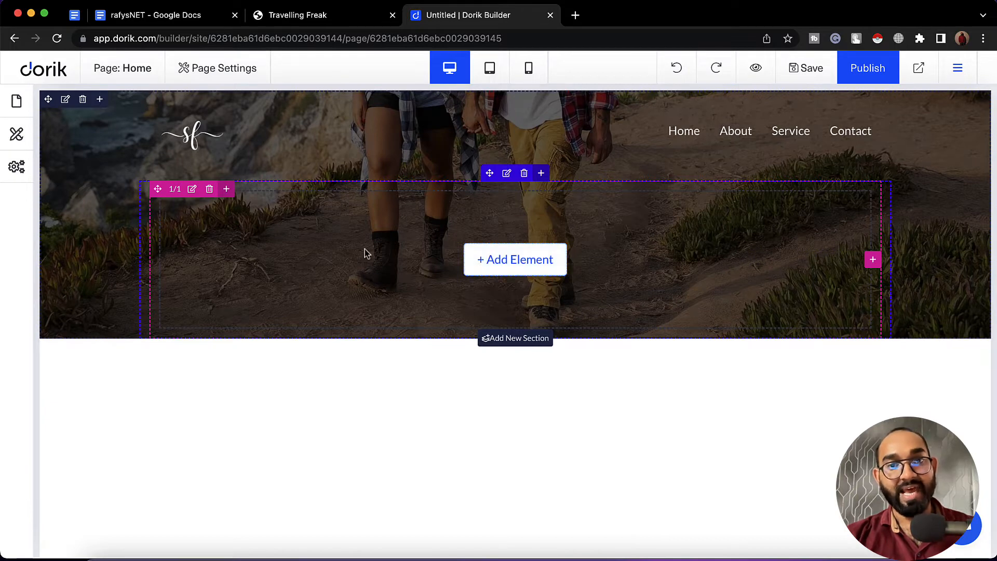
left_click(507, 177)
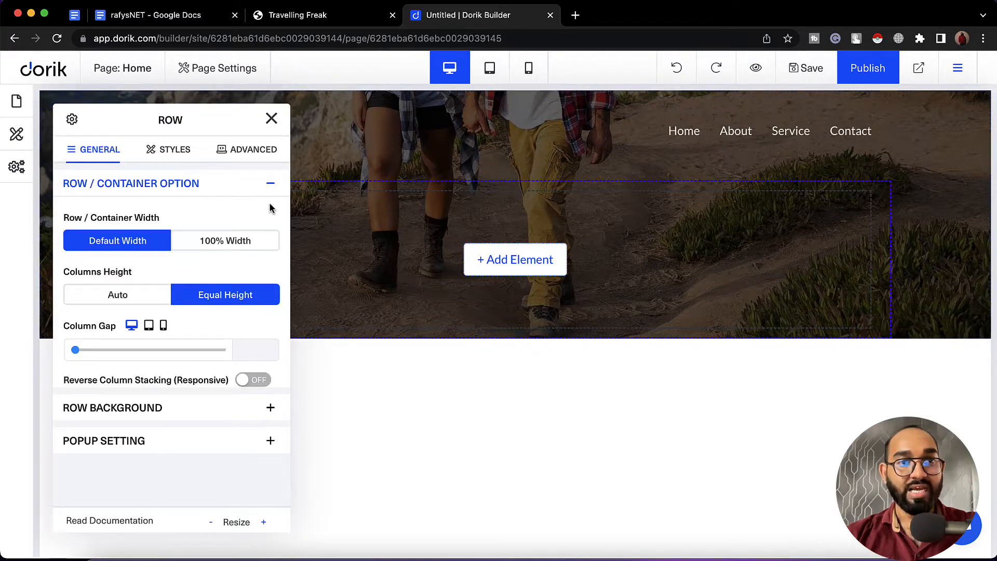
left_click(164, 156)
left_click(132, 247)
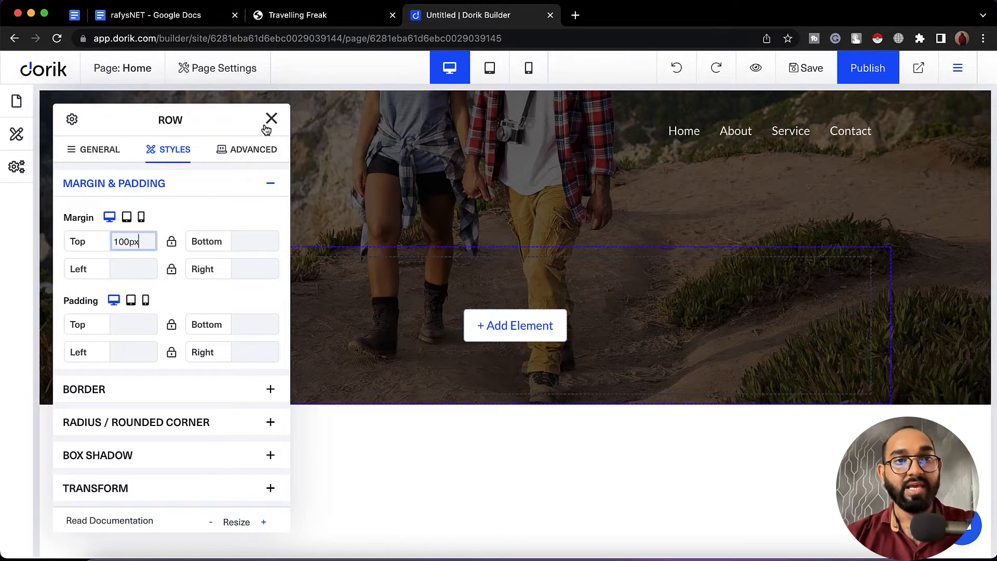
left_click(271, 118)
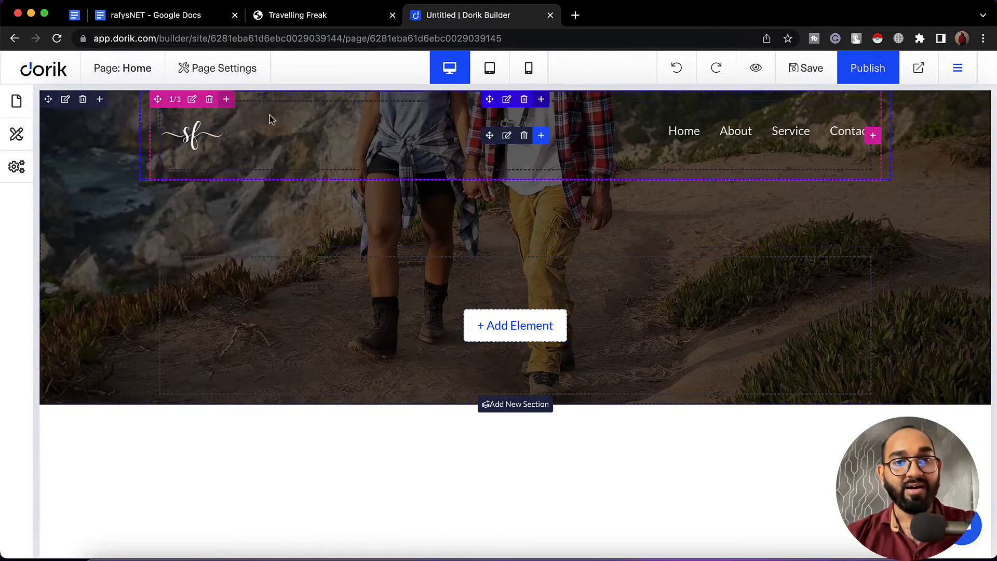
left_click(319, 22)
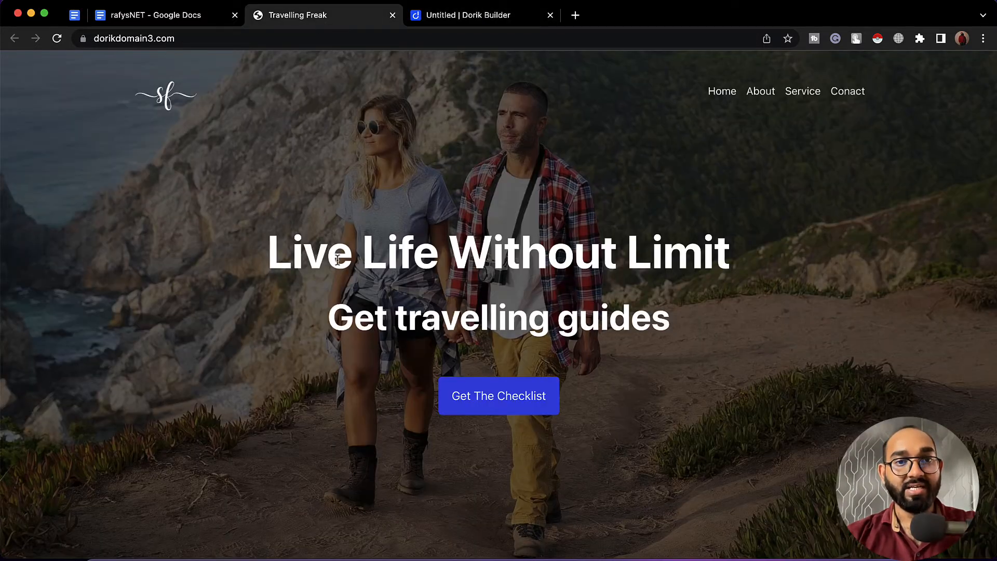
left_click_drag(381, 255, 543, 267)
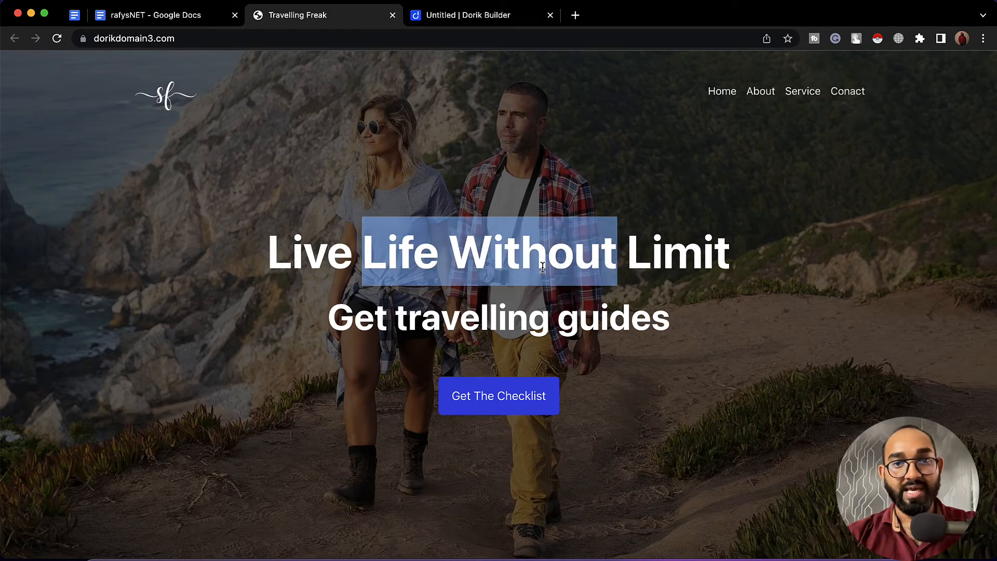
Copy the 'Live Life Without Limit' headline from the Travelling Freak site.
left_click(382, 345)
left_click_drag(268, 254, 737, 257)
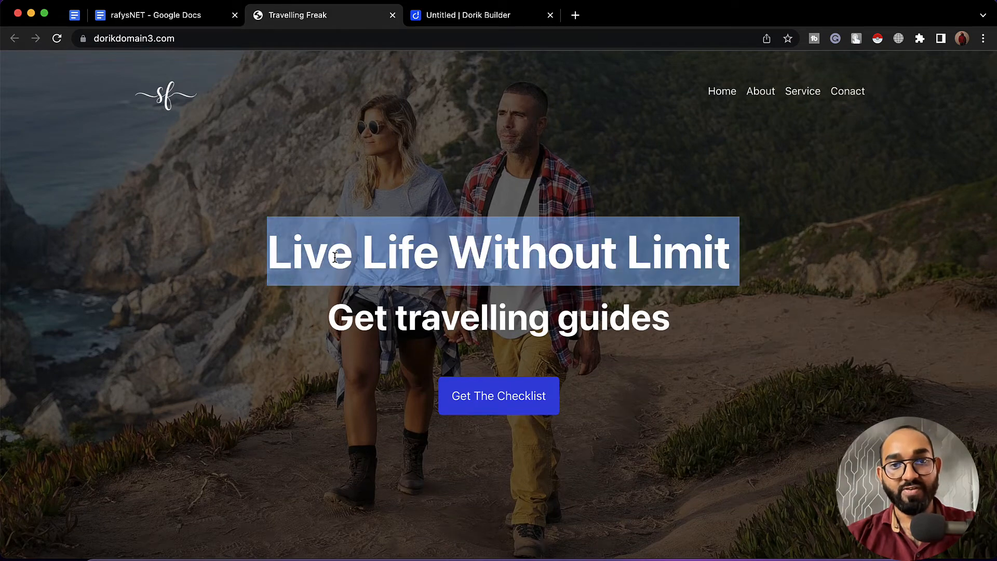
right_click(337, 256)
left_click(382, 286)
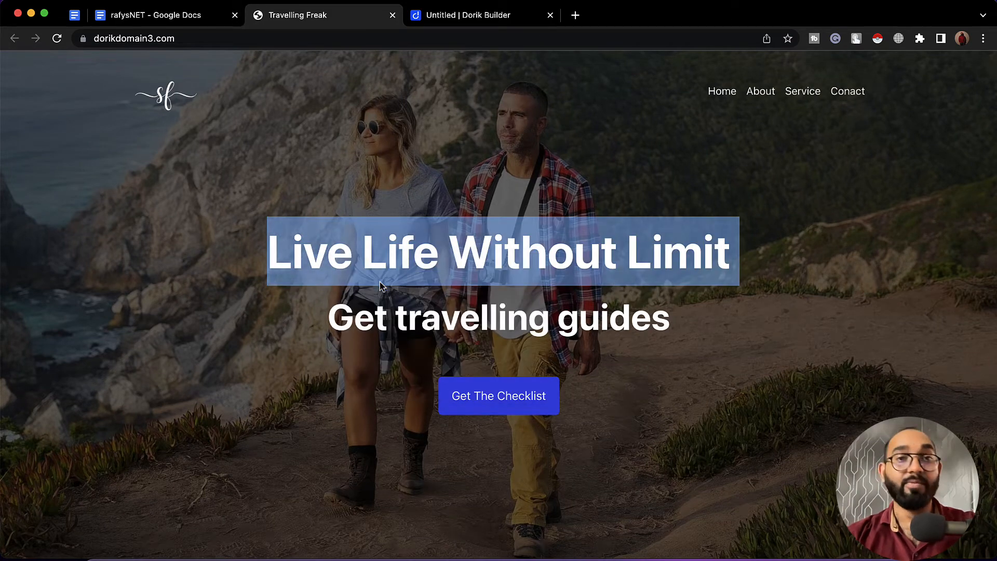
left_click(444, 22)
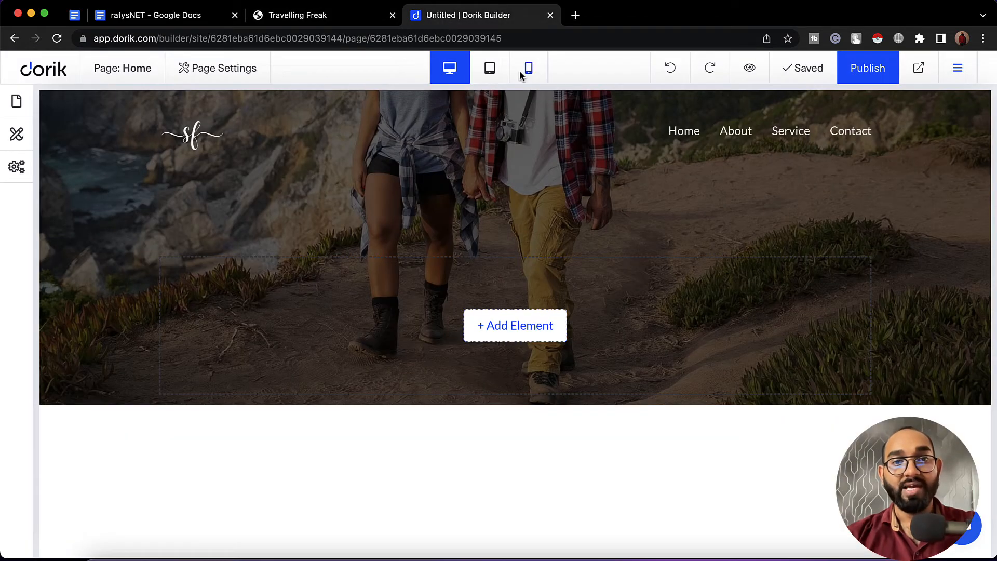
Add a Heading element to the new row and paste 'Live Life Without Limit' as its text.
left_click(542, 335)
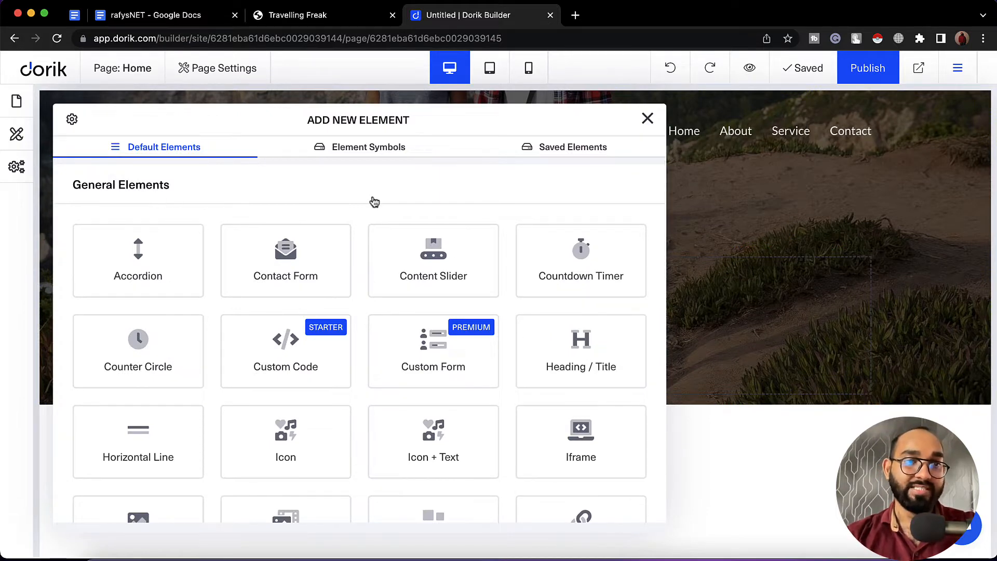
left_click(608, 367)
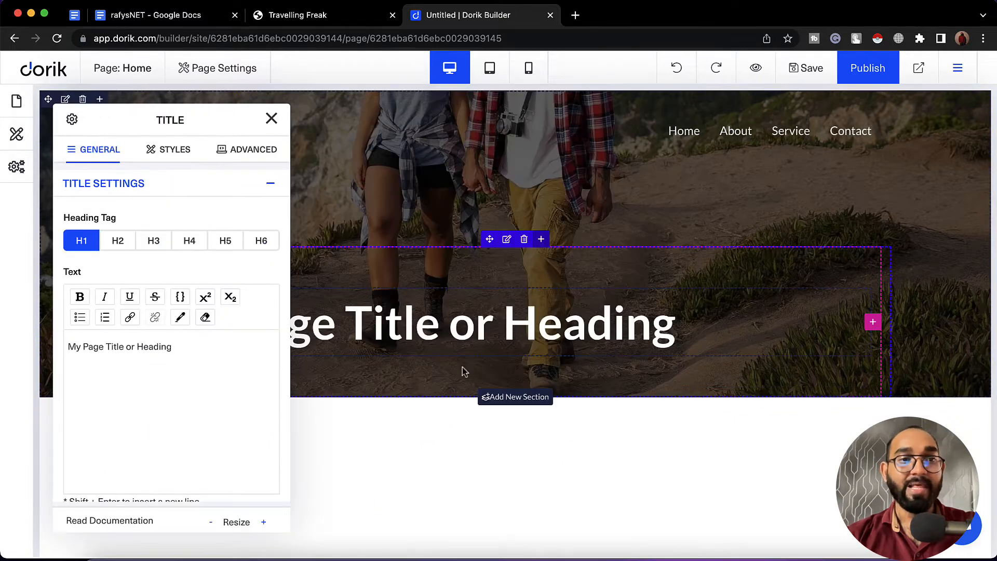
triple_click(126, 348)
key("super+v")
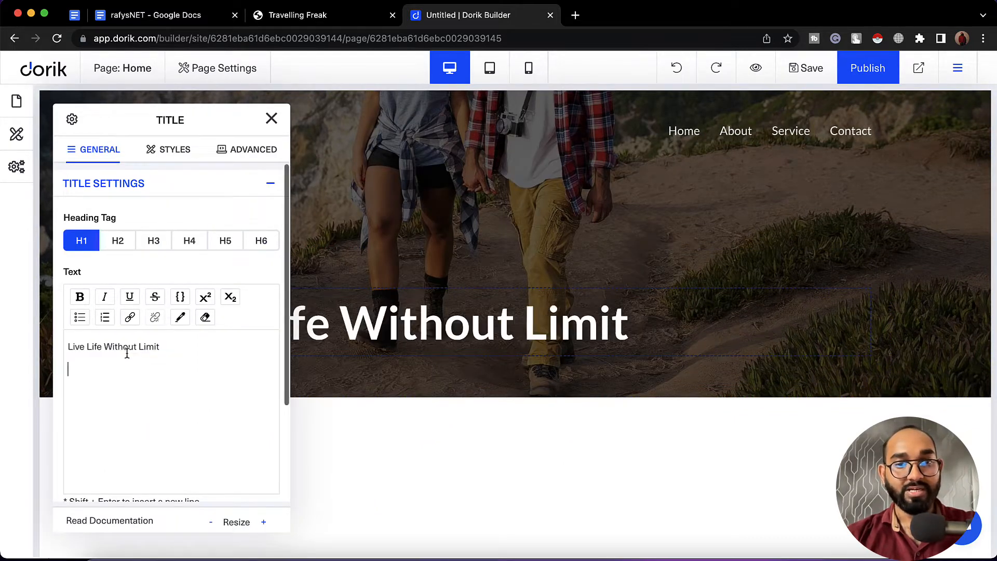
left_click(271, 119)
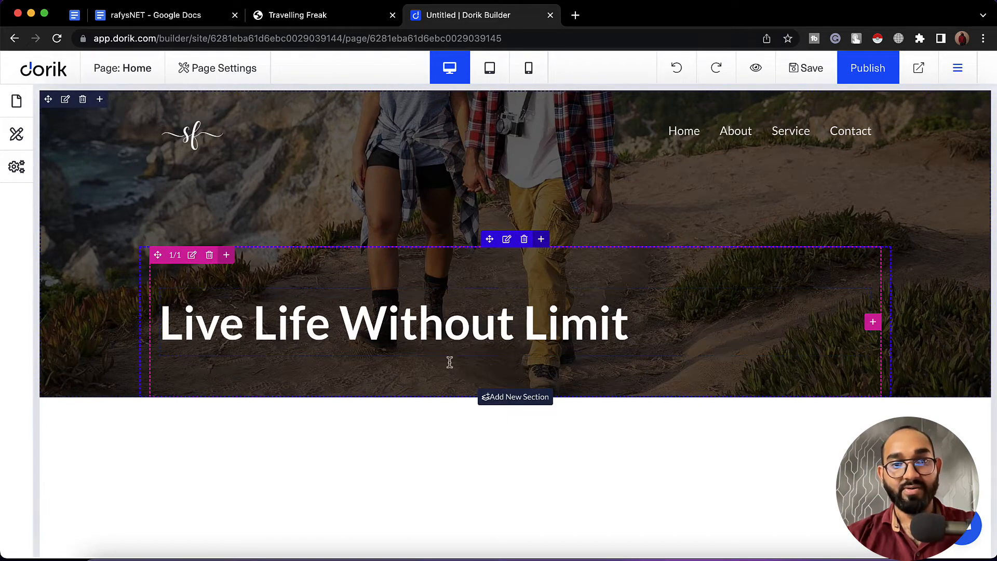
Copy the 'Get travelling guides' subheading from the Travelling Freak site.
left_click(318, 22)
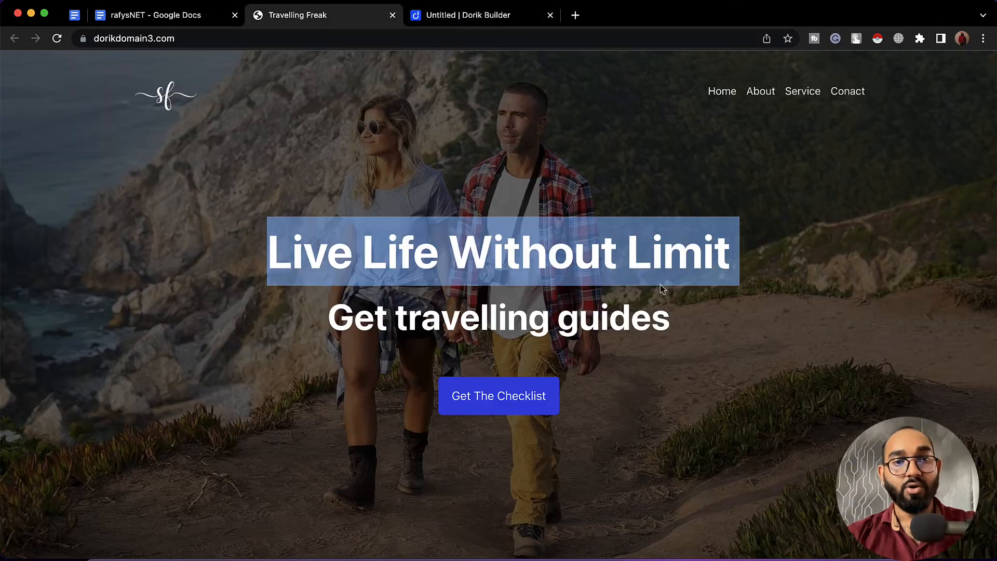
triple_click(413, 325)
right_click(414, 323)
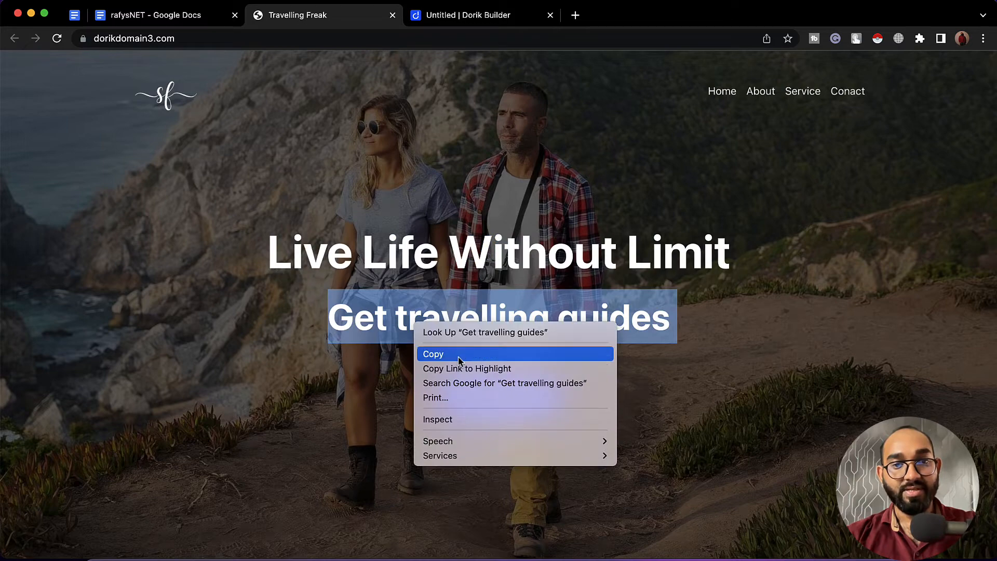
left_click(466, 353)
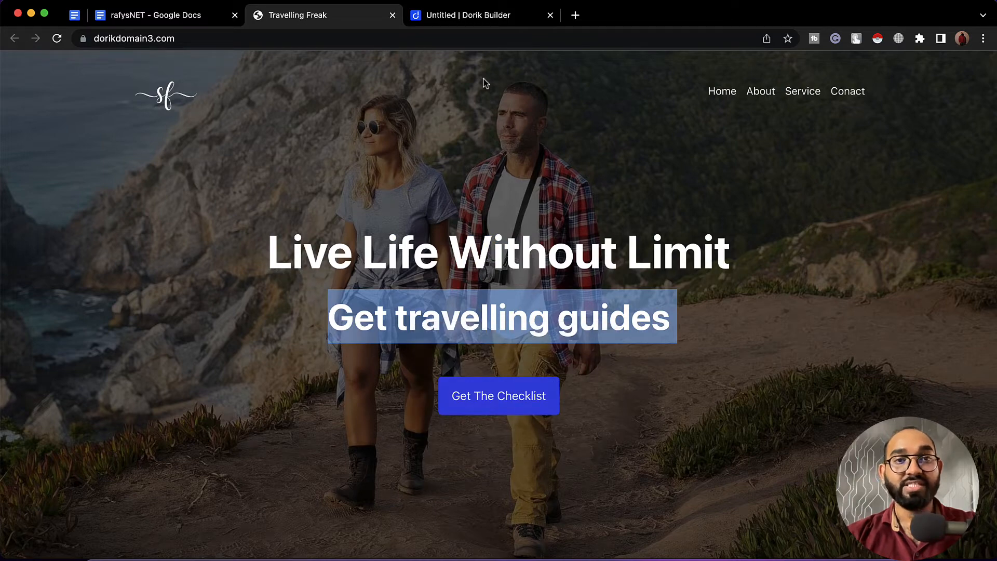
left_click(464, 17)
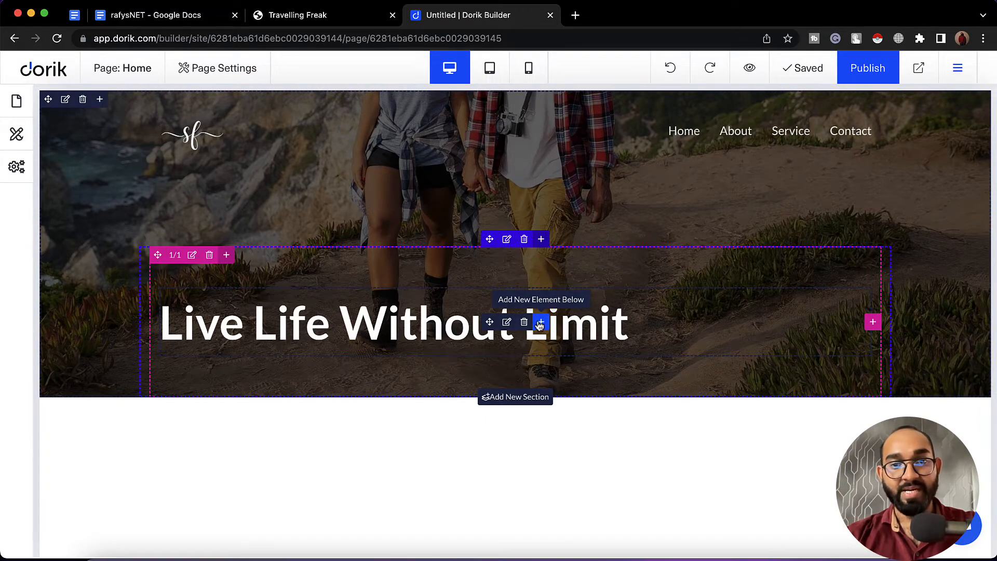
Add an H2 heading below the headline and paste 'Get travelling guides' as its text.
left_click(540, 323)
scroll(447, 374, "down", 1)
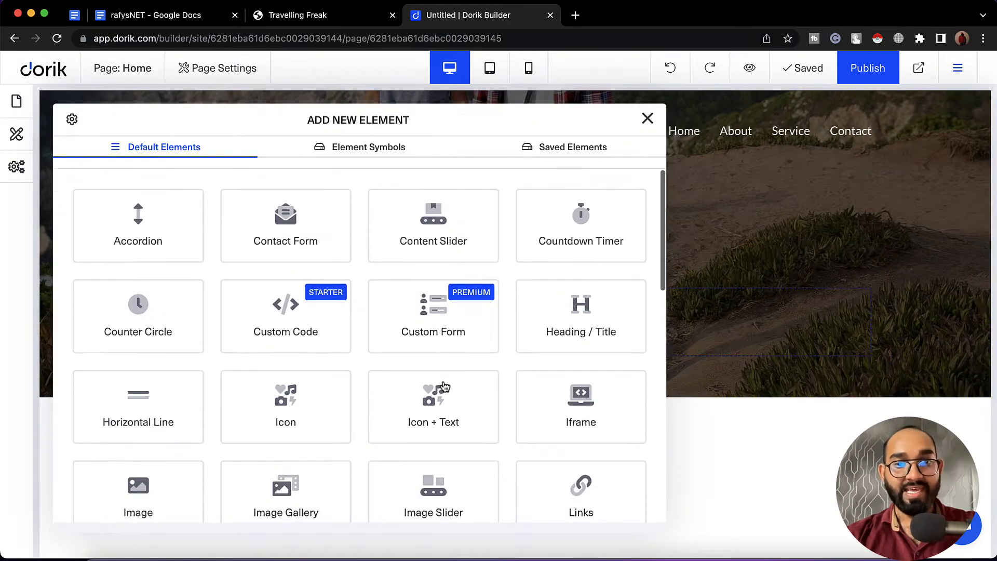
left_click(559, 340)
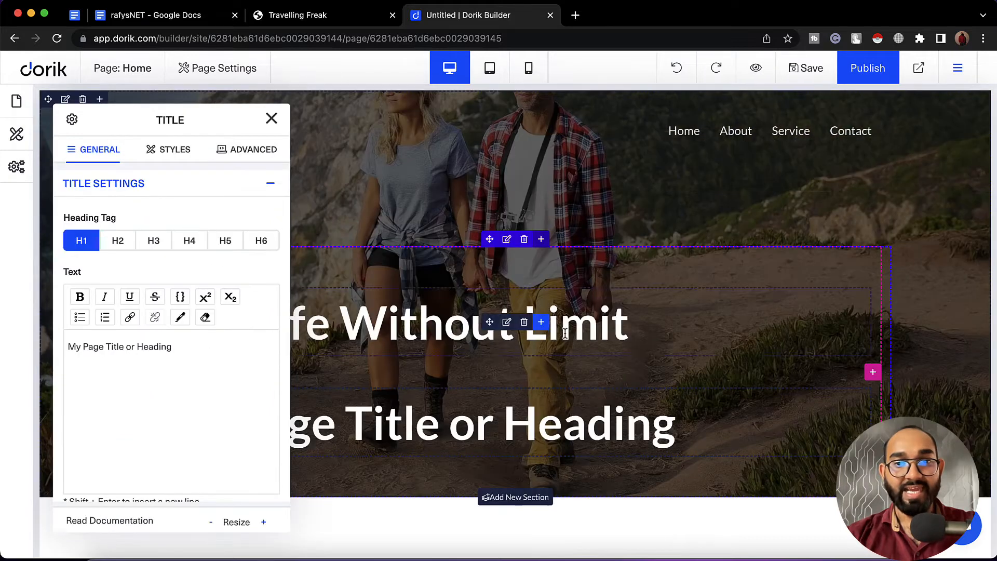
left_click(117, 245)
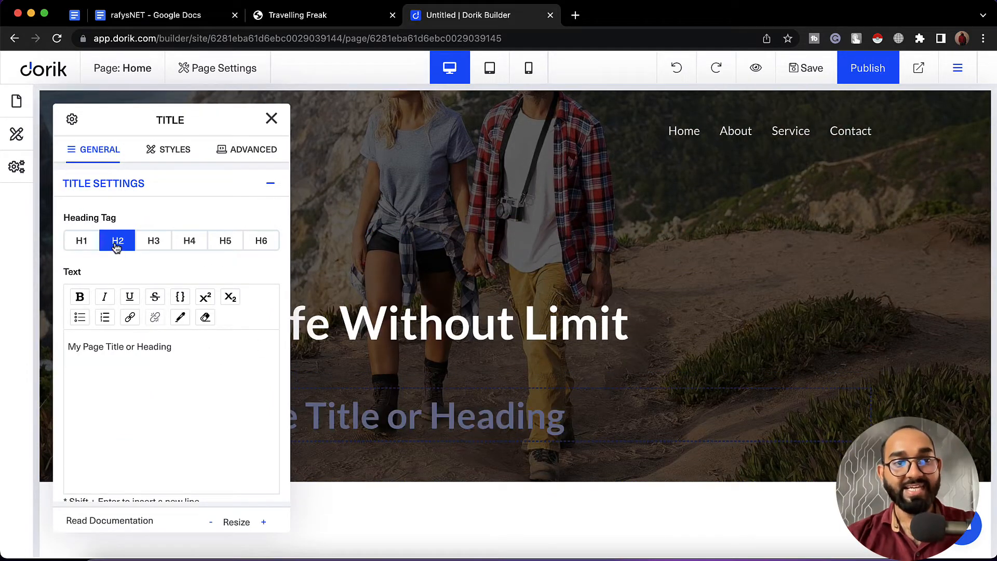
triple_click(143, 356)
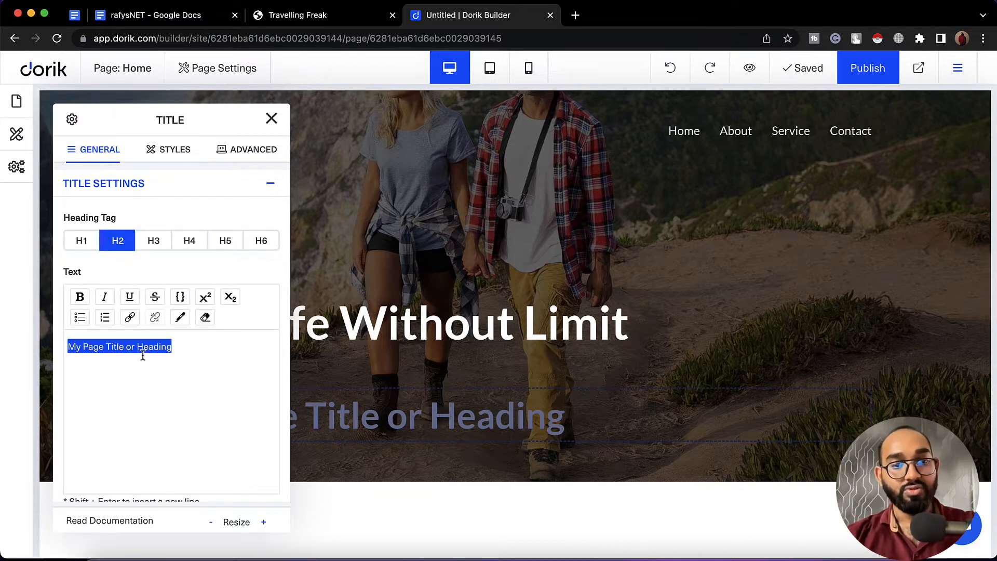
key("super+v")
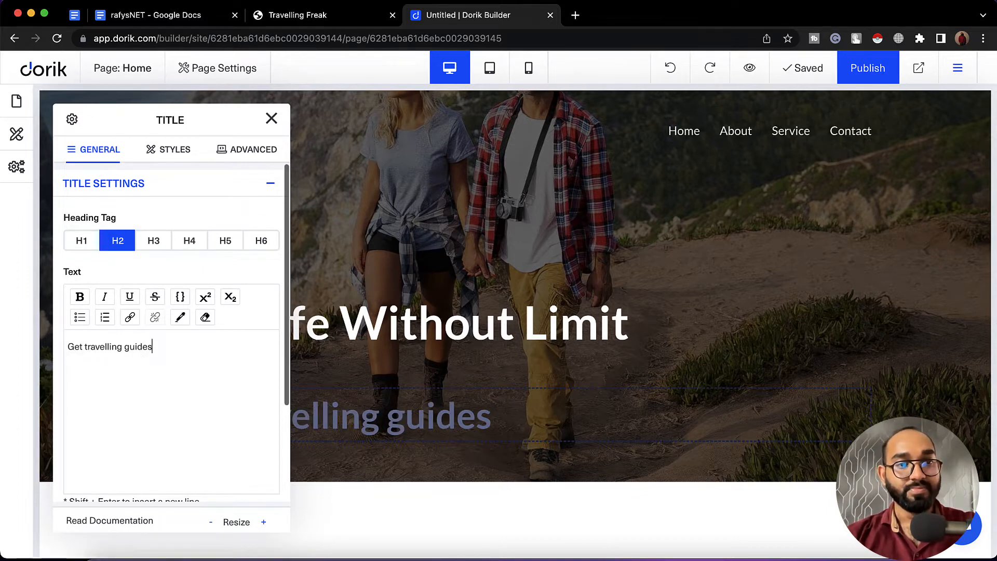
left_click(271, 118)
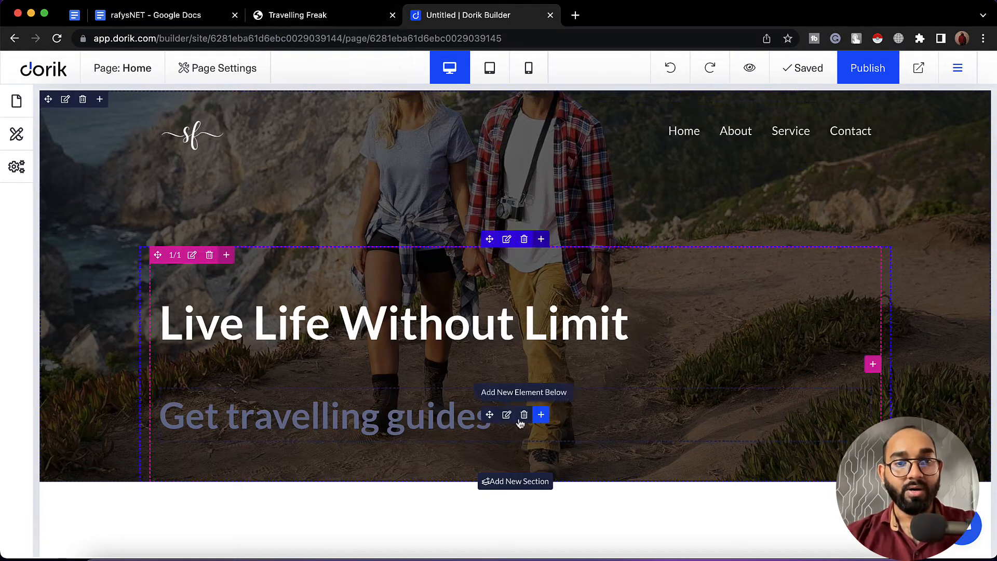
Delete the grey subheading and set the global H2 heading colour to white #FFFFFF.
left_click(523, 415)
left_click(14, 138)
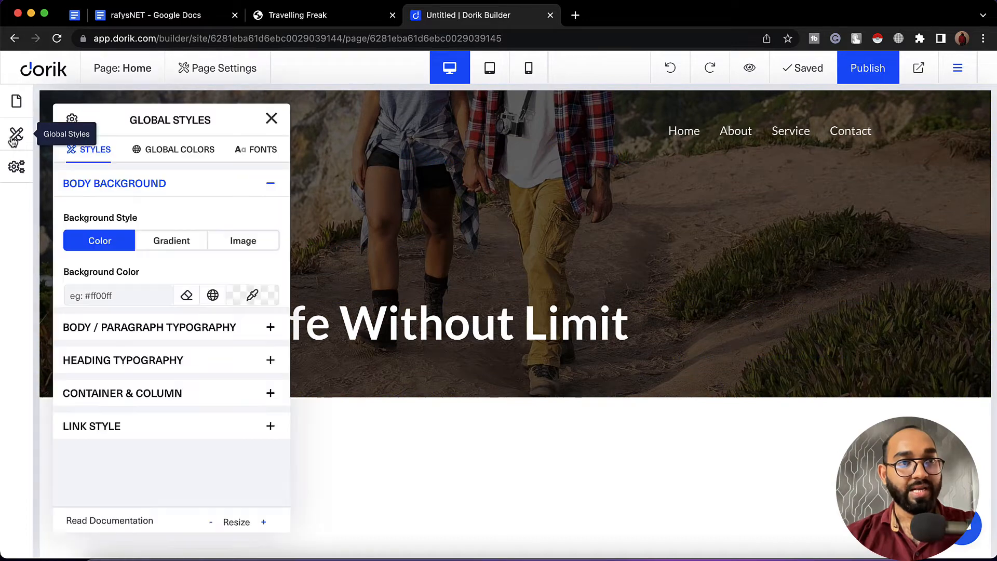
left_click(100, 370)
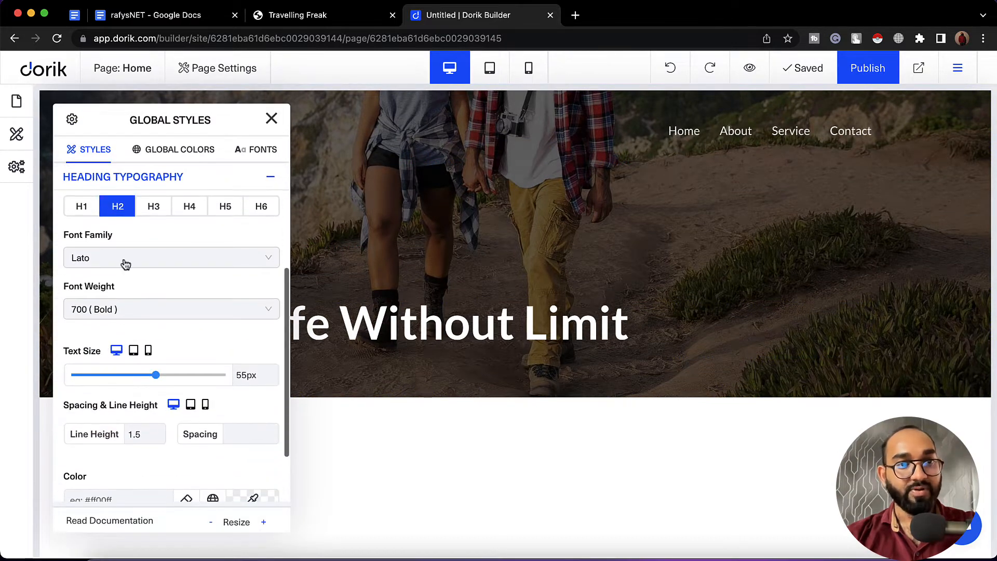
scroll(231, 388, "down", 3)
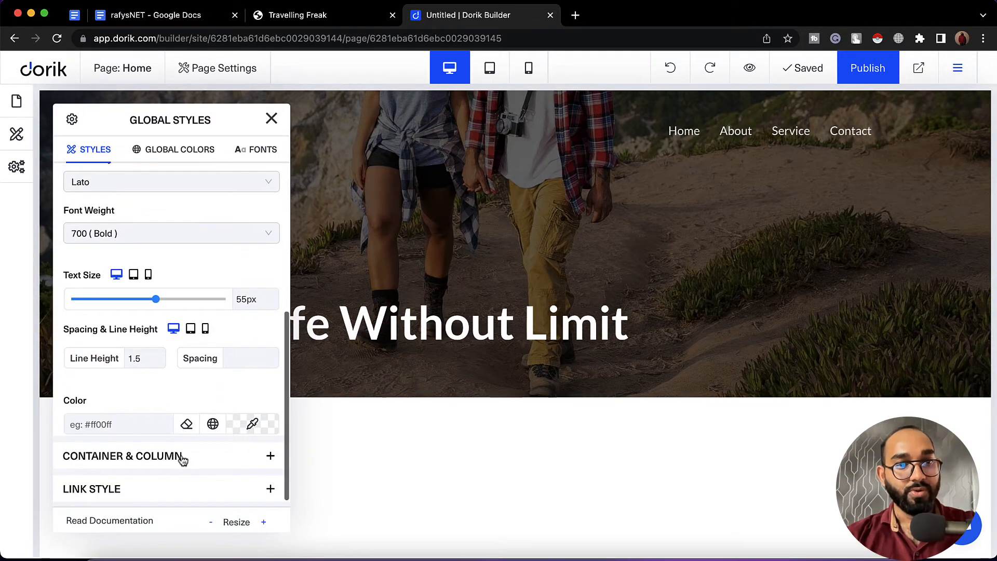
left_click(253, 423)
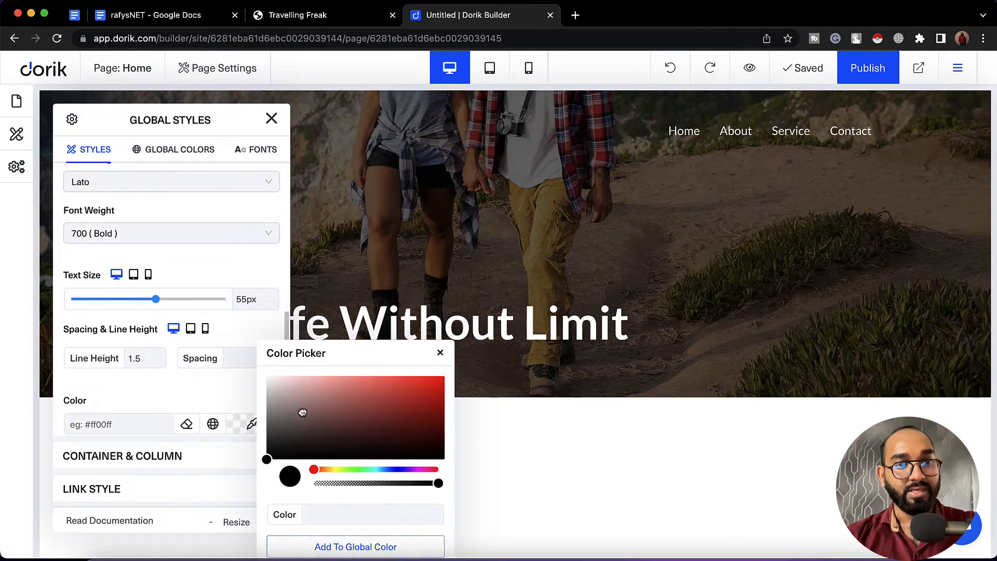
left_click_drag(303, 412, 262, 357)
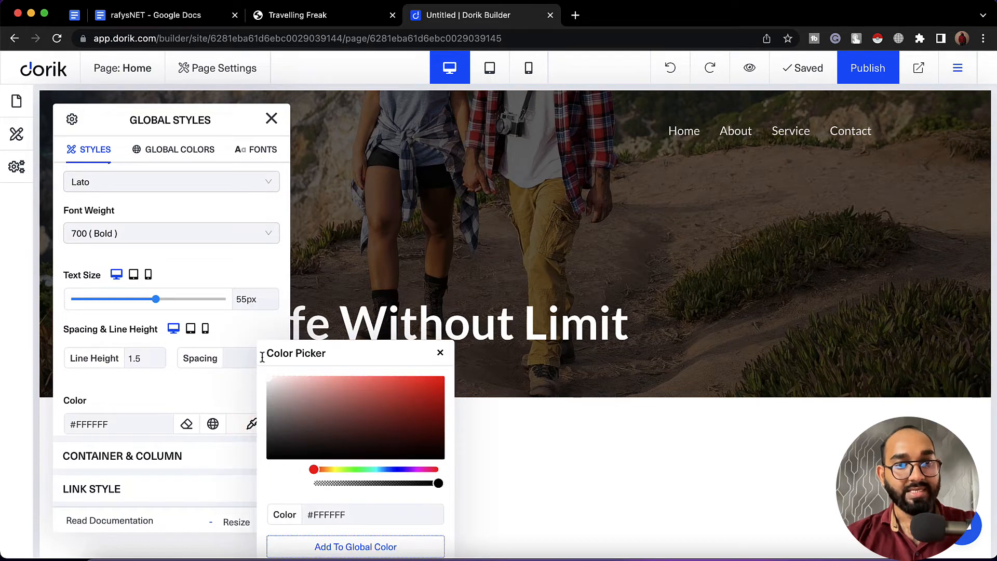
left_click(440, 353)
left_click(276, 126)
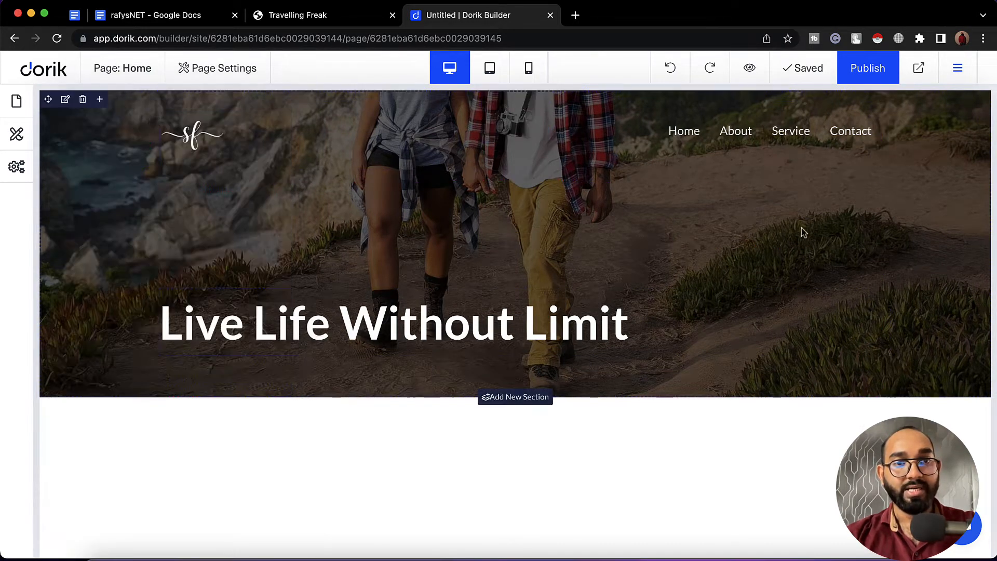
Add a new H2 heading below the headline reading 'Get travelling guides'.
left_click(542, 326)
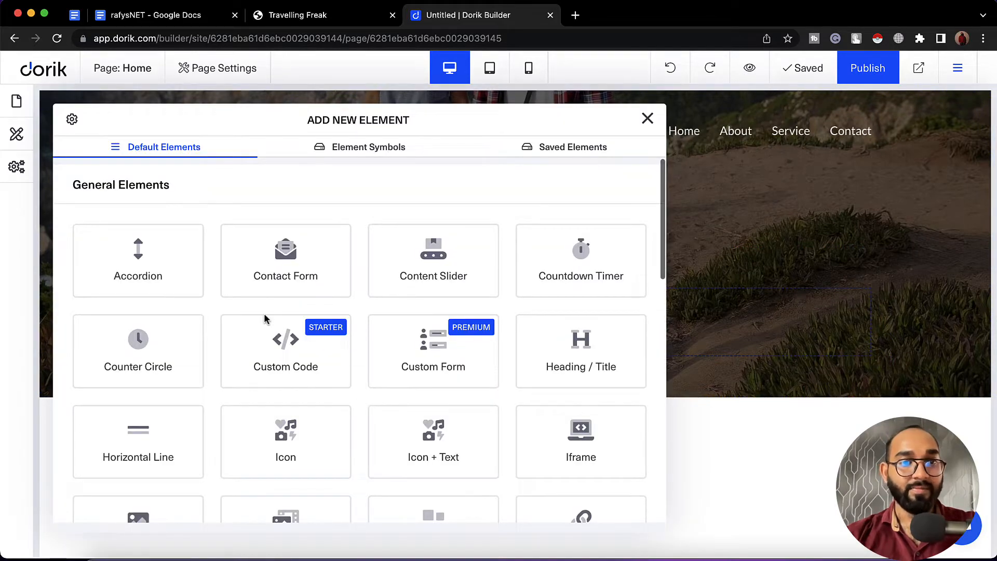
left_click(590, 360)
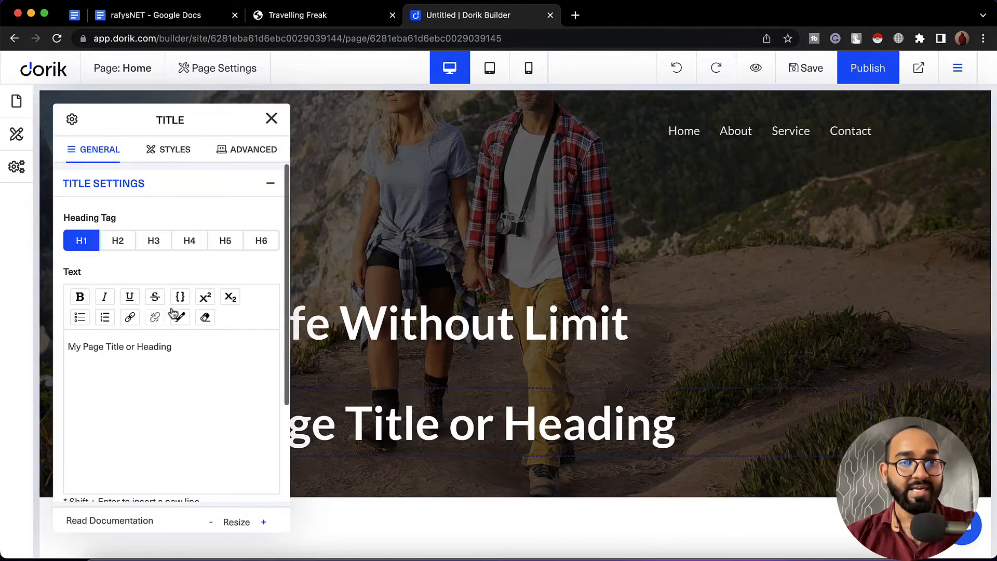
left_click(117, 242)
key("ctrl+a")
key("ctrl+v")
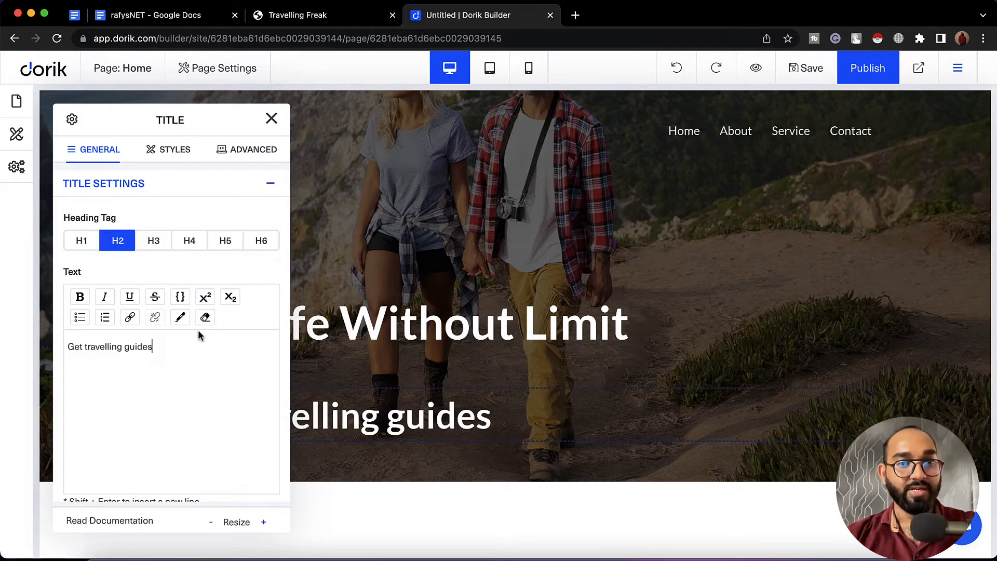
left_click(271, 118)
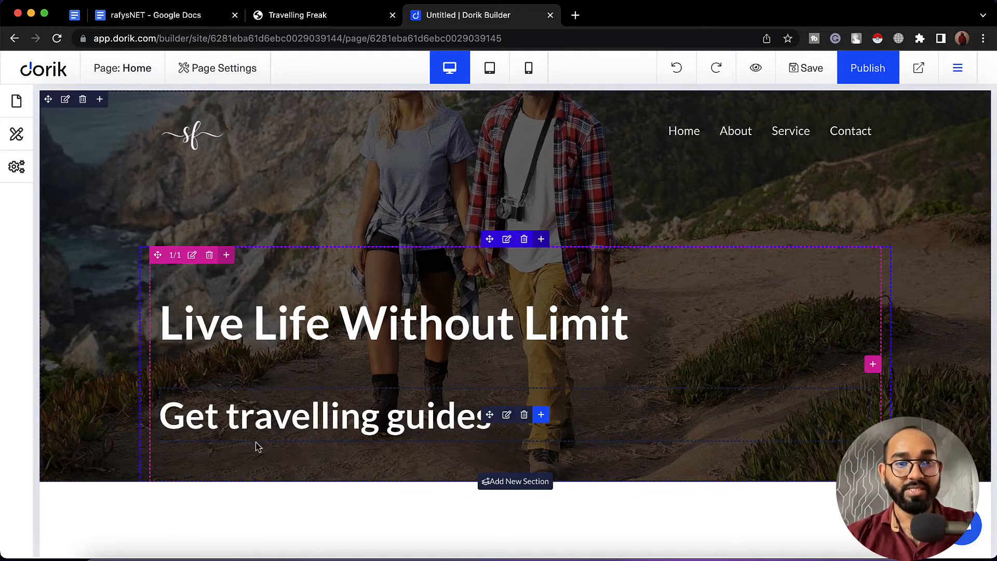
After checking the reference Travelling Freak site, add a Regular Button below the subheading.
left_click(293, 21)
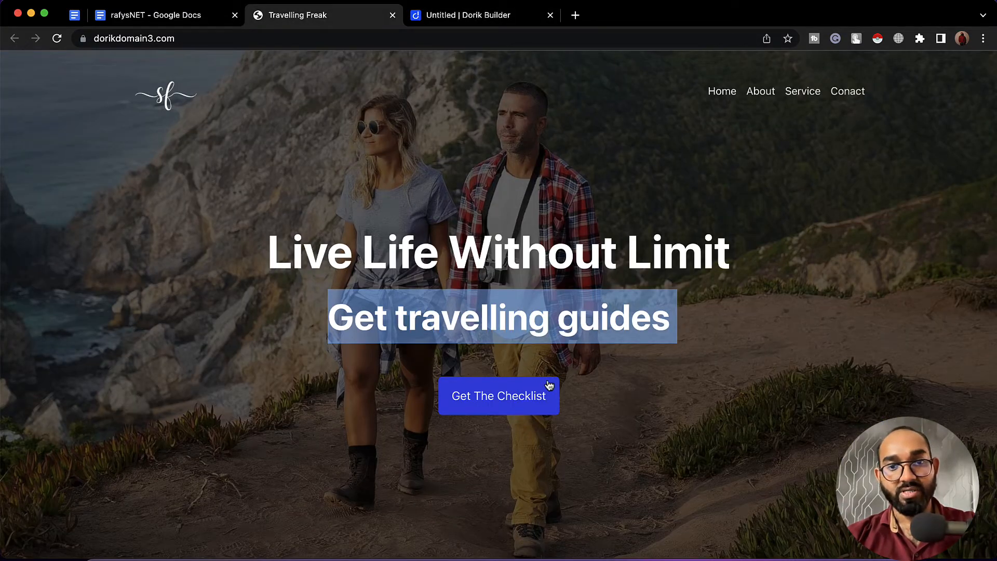
left_click(466, 21)
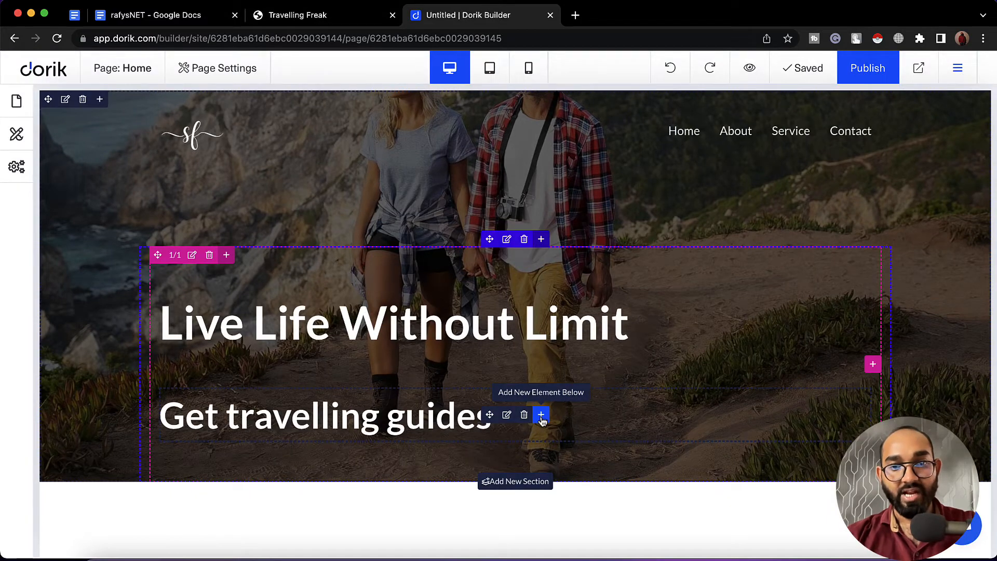
left_click(541, 415)
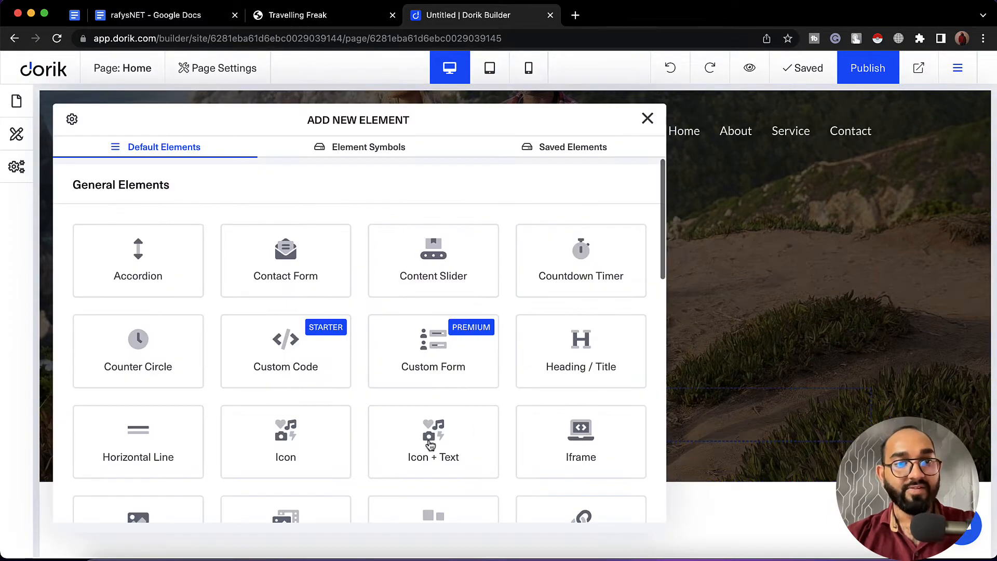
scroll(335, 452, "down", 2)
scroll(358, 439, "down", 3)
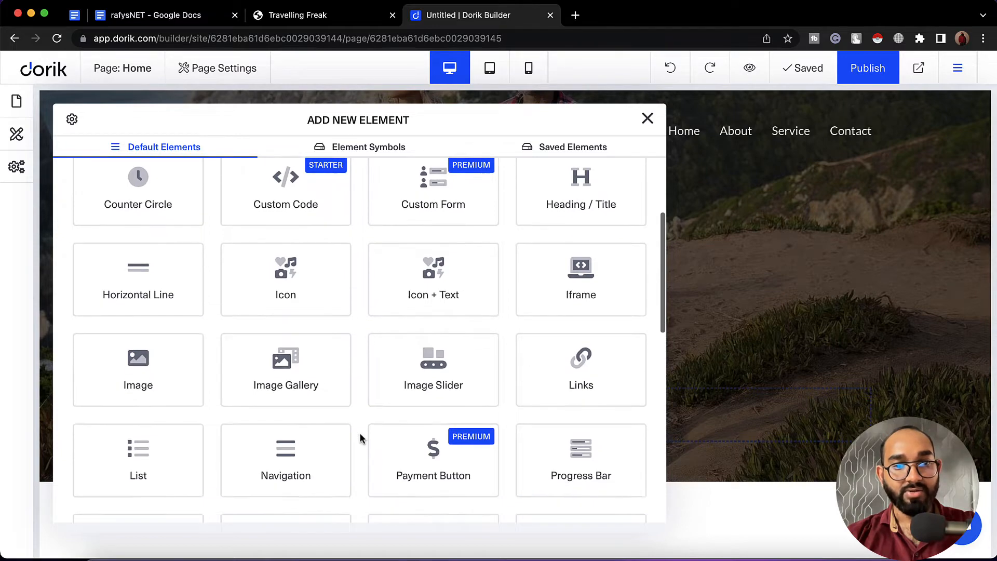
scroll(413, 467, "down", 2)
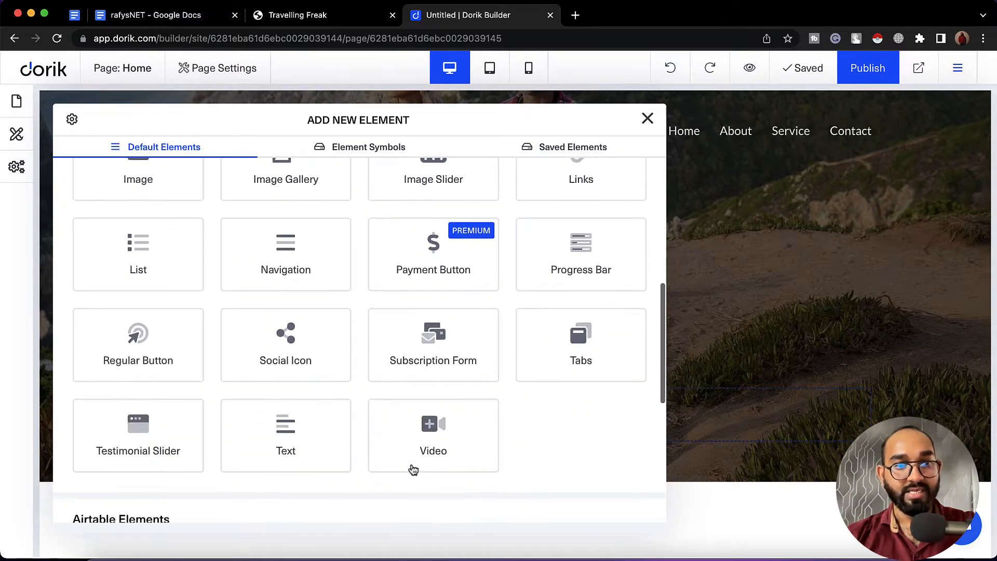
left_click(118, 359)
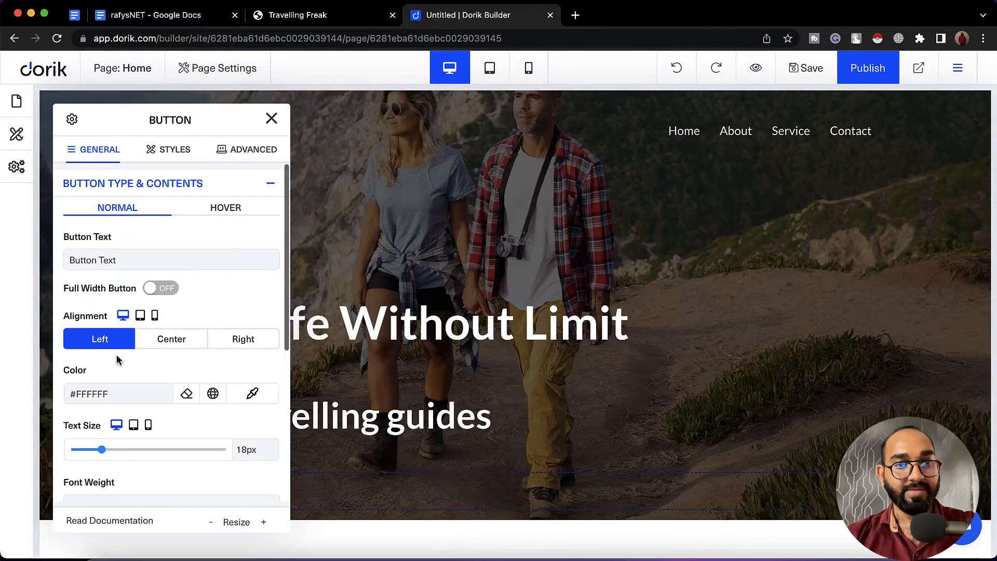
Compare with the reference site's button and change the button label to 'Get the Checklist'.
left_click(318, 18)
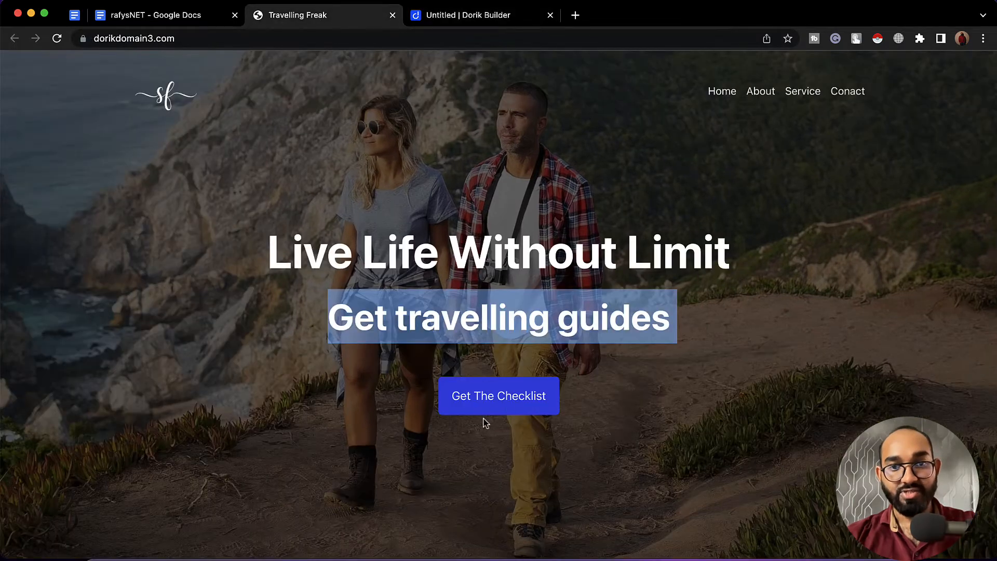
left_click(453, 11)
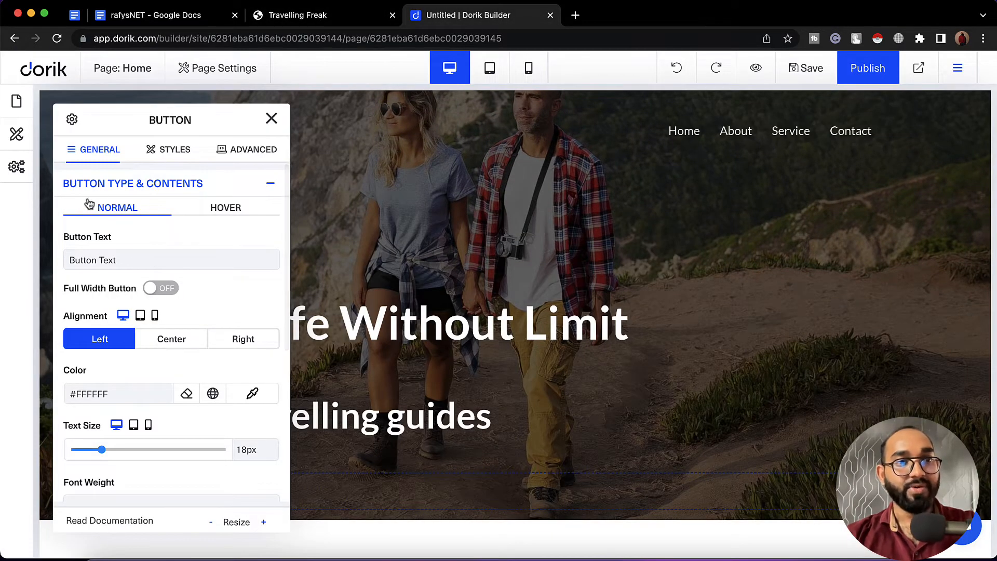
scroll(198, 263, "down", 5)
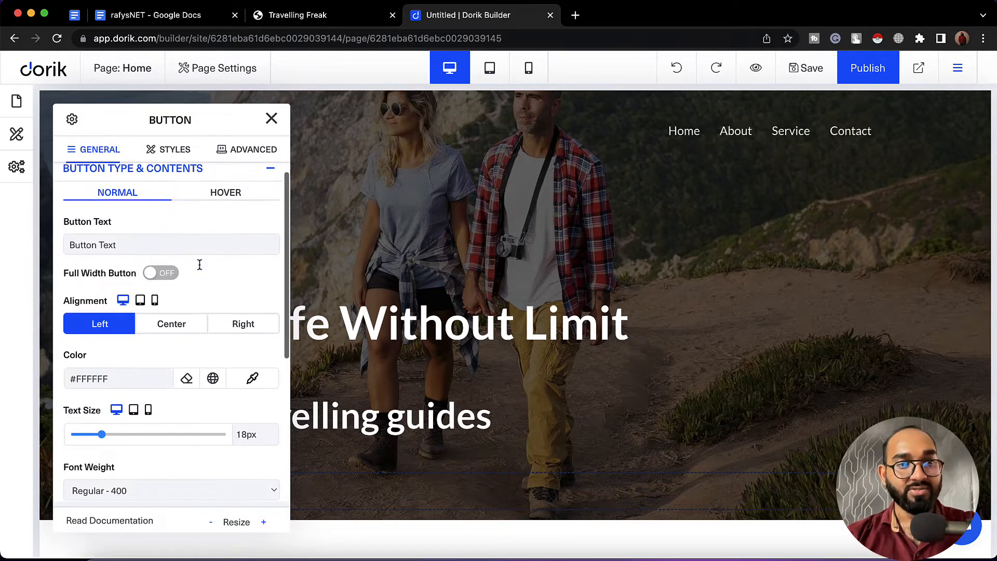
scroll(198, 263, "up", 2)
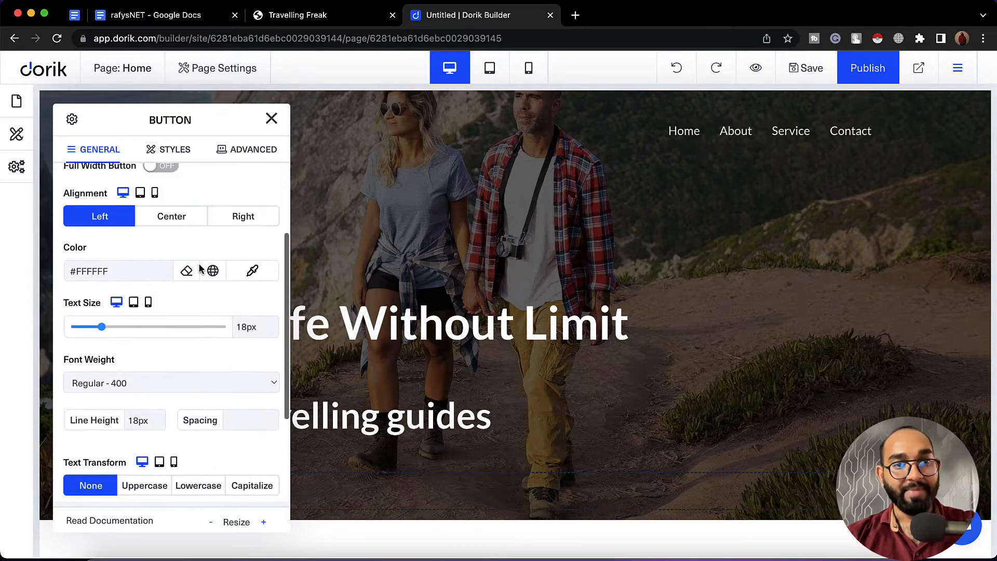
scroll(198, 263, "down", 4)
scroll(199, 263, "up", 6)
left_click(141, 195)
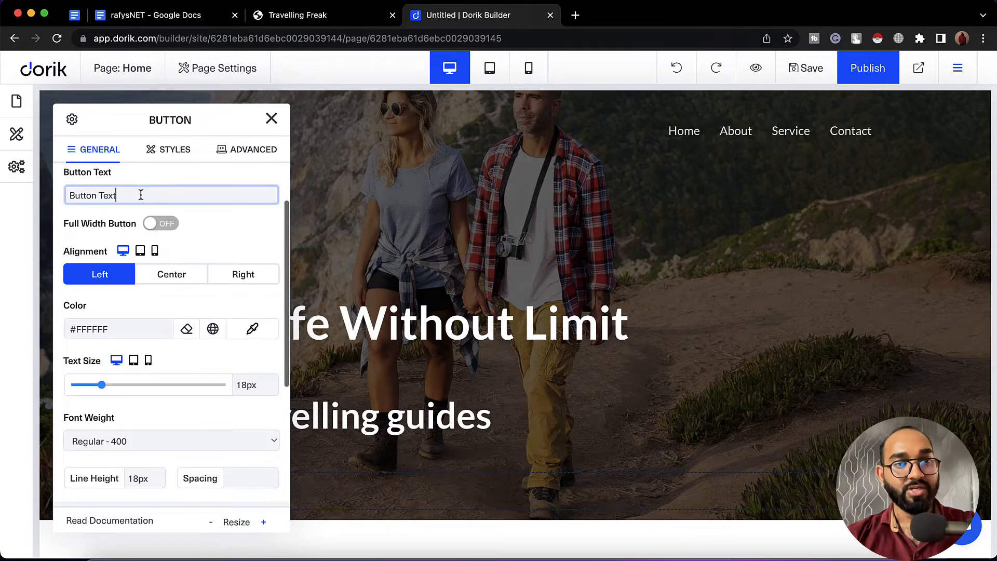
key("super+a")
type("Get the Che")
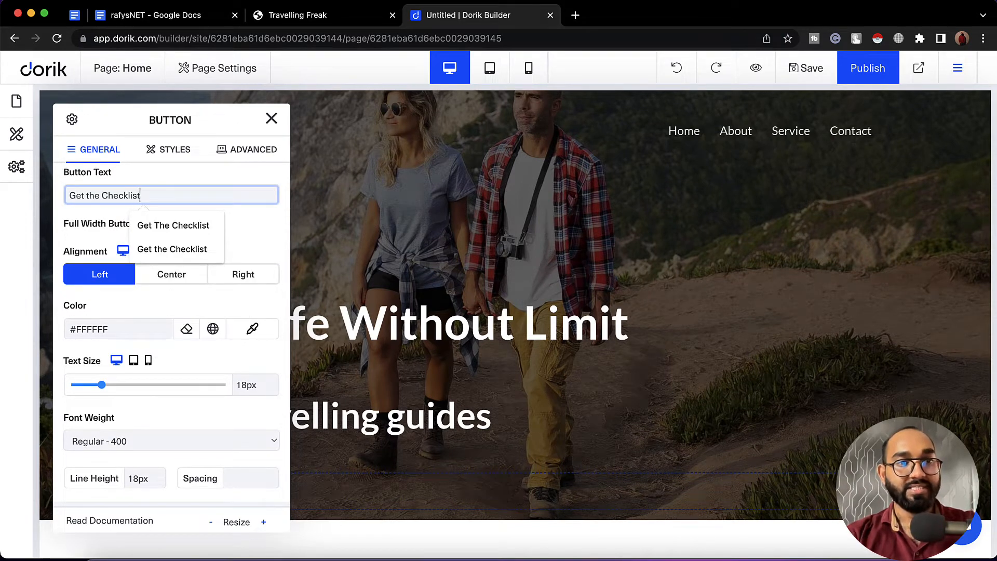
type("cklist")
left_click(271, 118)
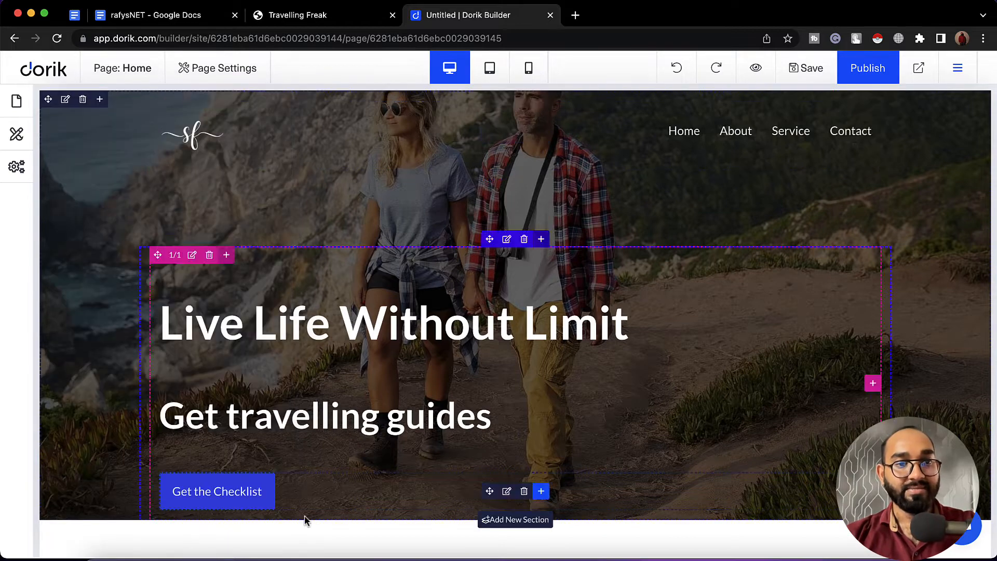
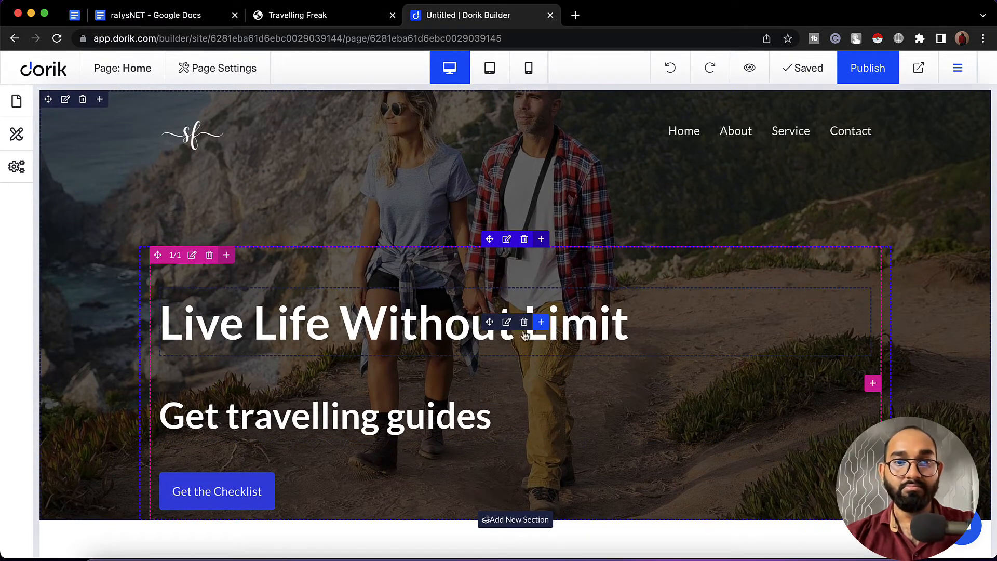
Set the hero column's Content Alignment to horizontal Center.
left_click(191, 255)
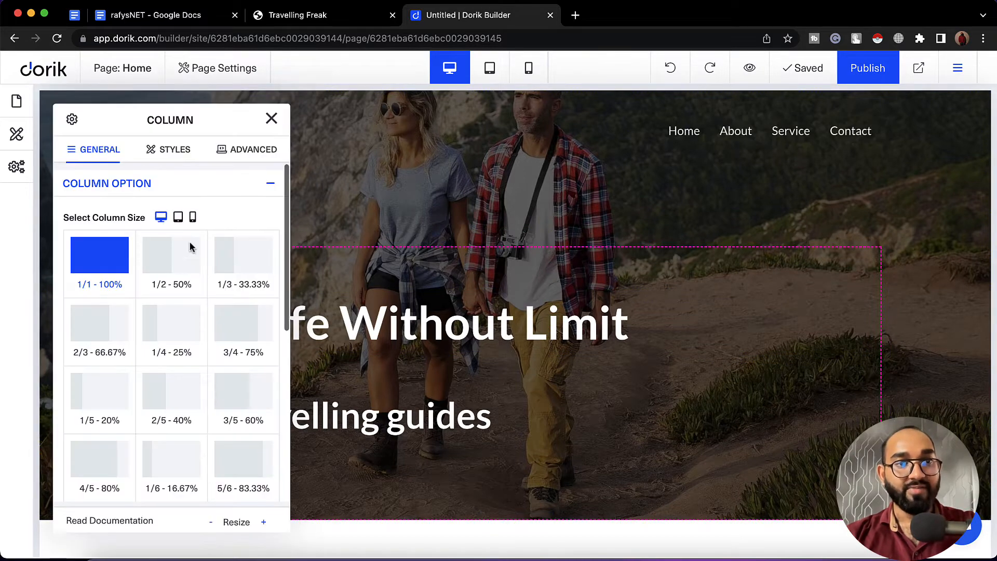
scroll(191, 291, "down", 6)
left_click(157, 464)
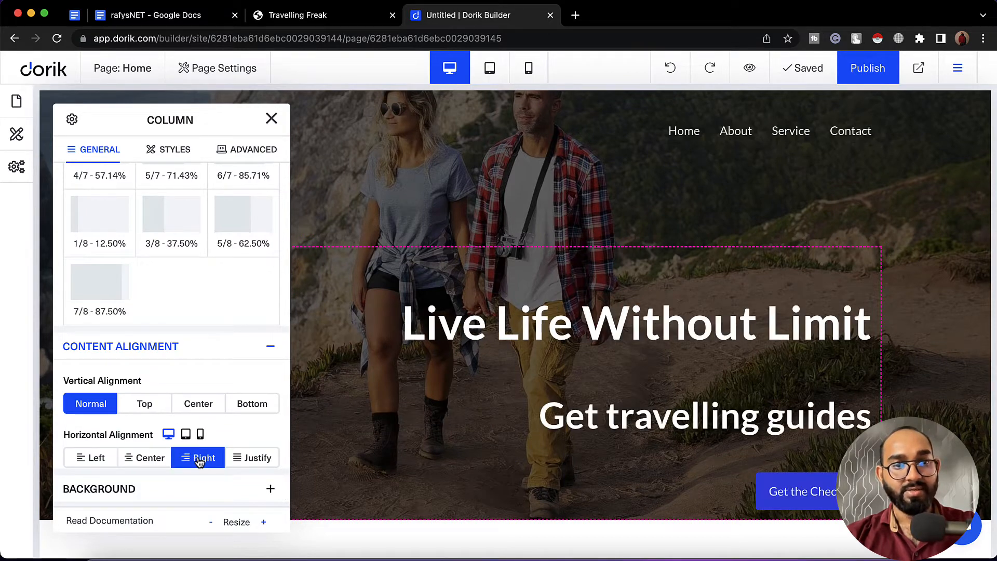
left_click(153, 467)
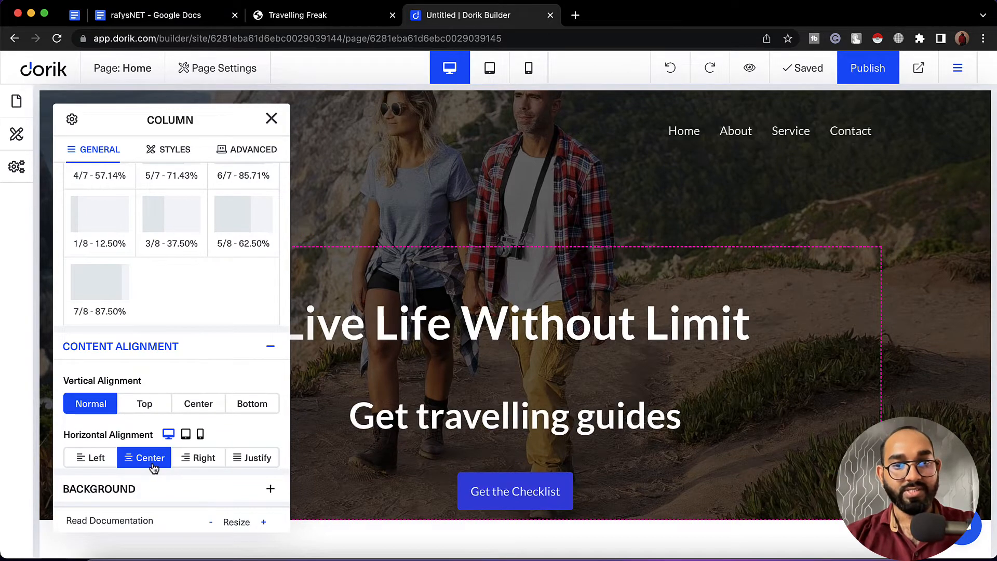
left_click(272, 120)
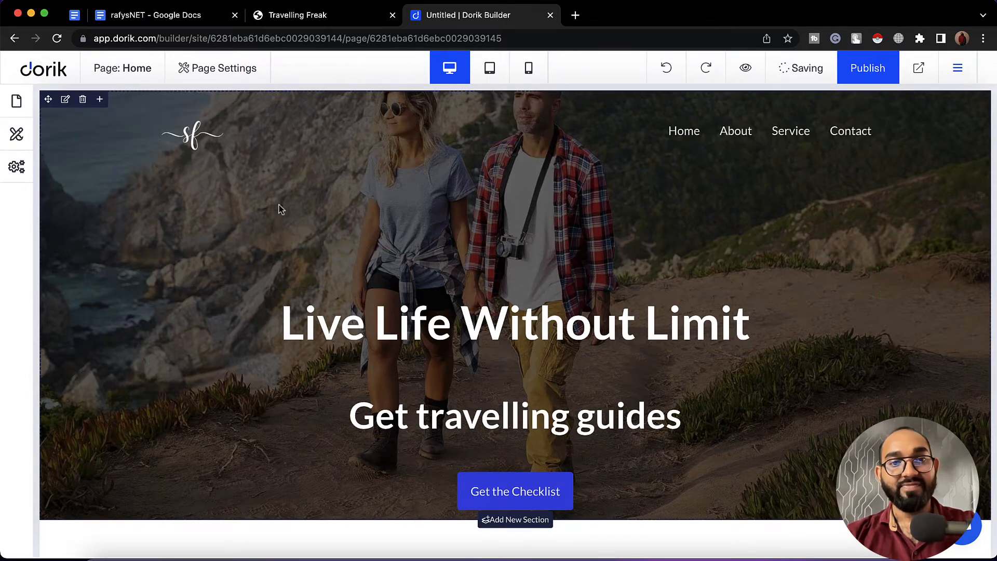
Compare the centred hero with the Travelling Freak reference site, then return to the builder.
left_click(314, 19)
scroll(408, 412, "down", 2)
scroll(408, 414, "up", 2)
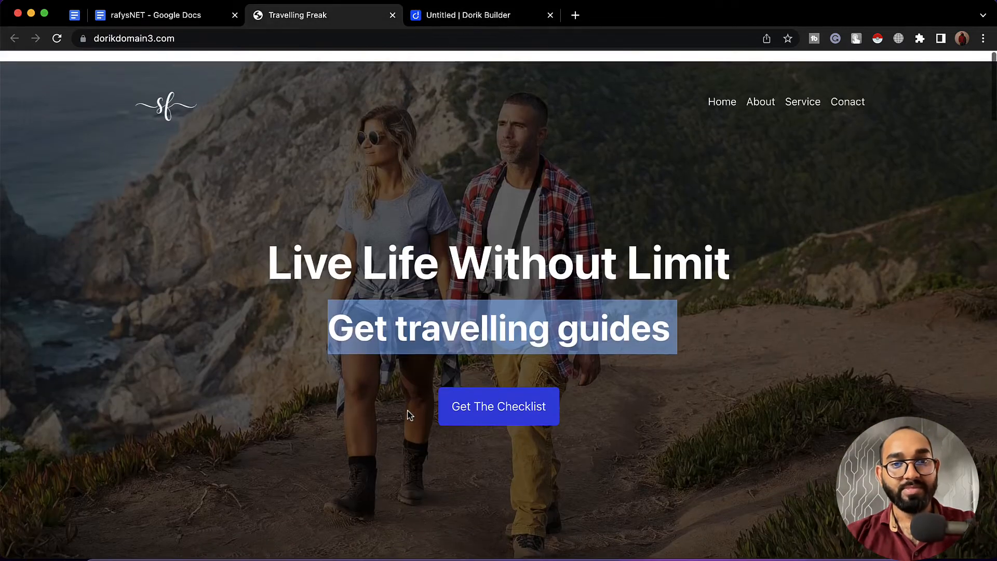
scroll(455, 432, "down", 2)
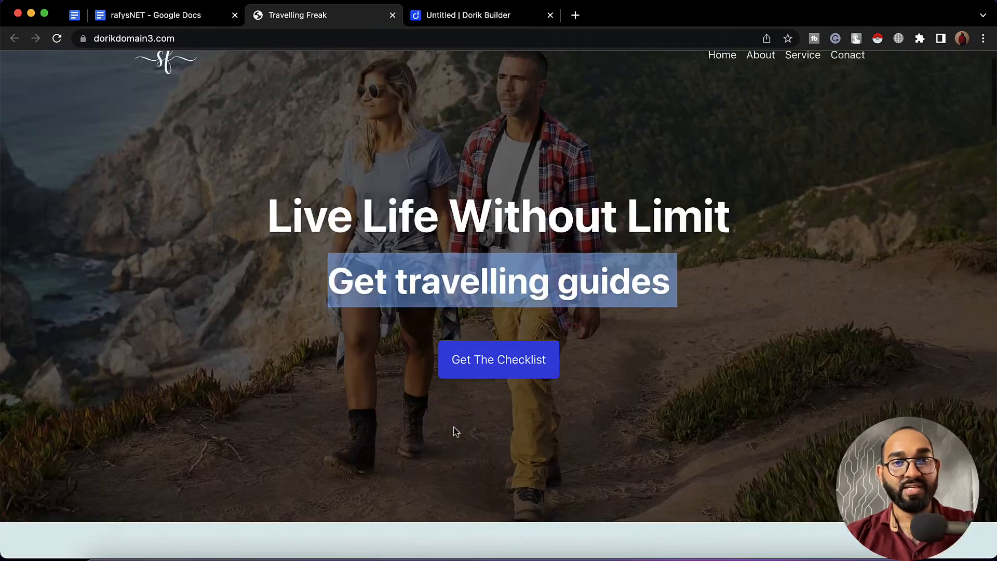
scroll(454, 430, "up", 2)
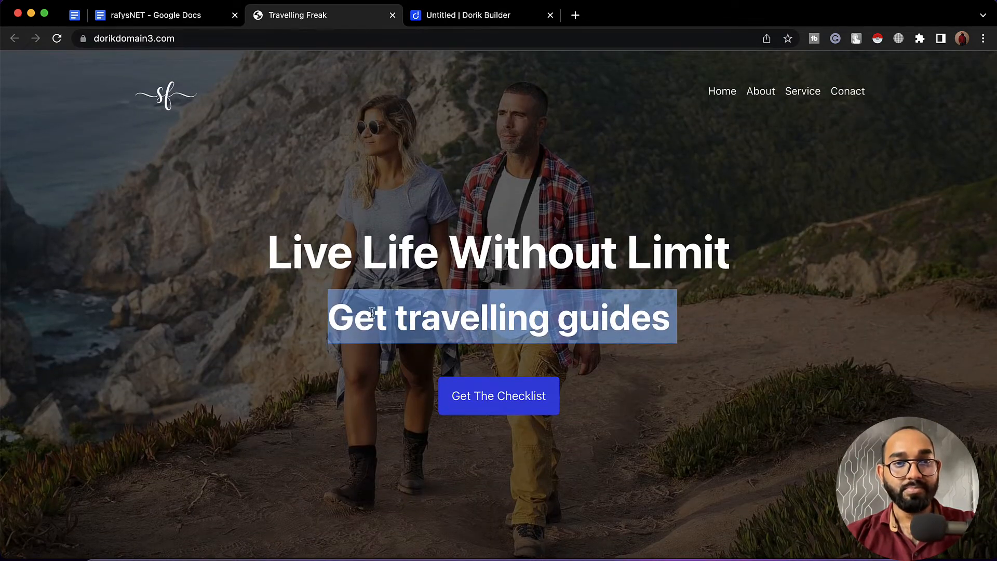
left_click(445, 21)
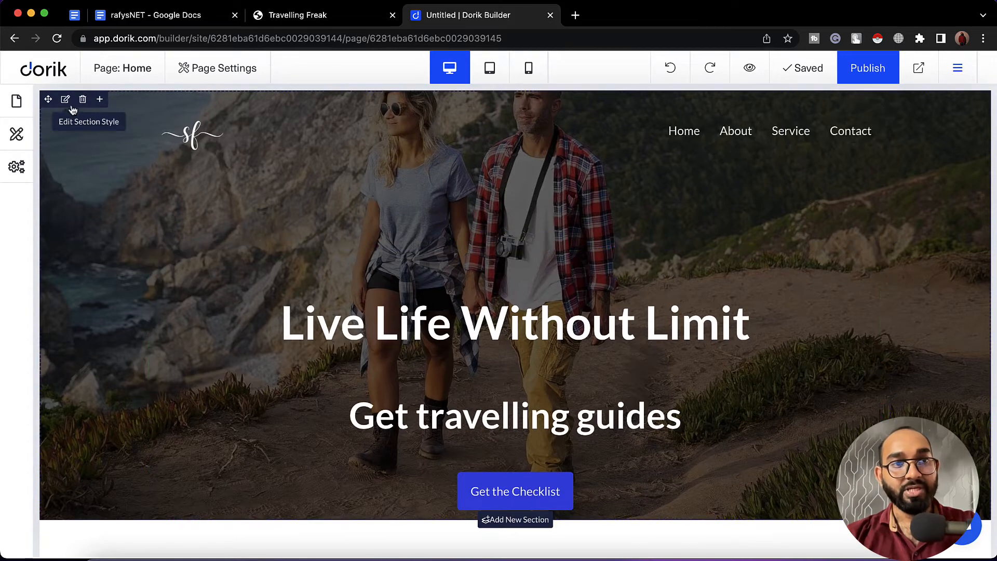
Set the hero section's Width & Height height value to 100vh.
left_click(64, 100)
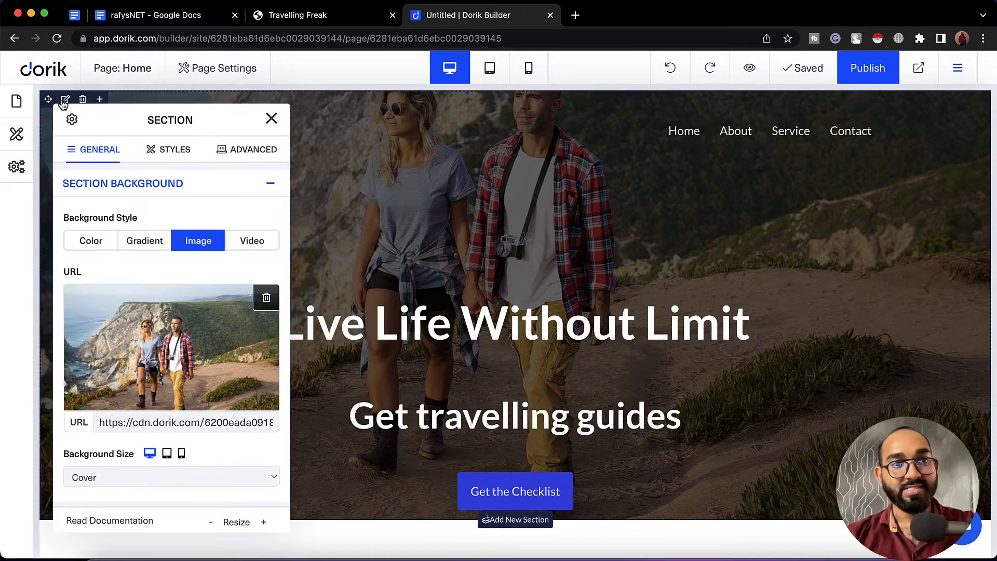
scroll(205, 325, "down", 5)
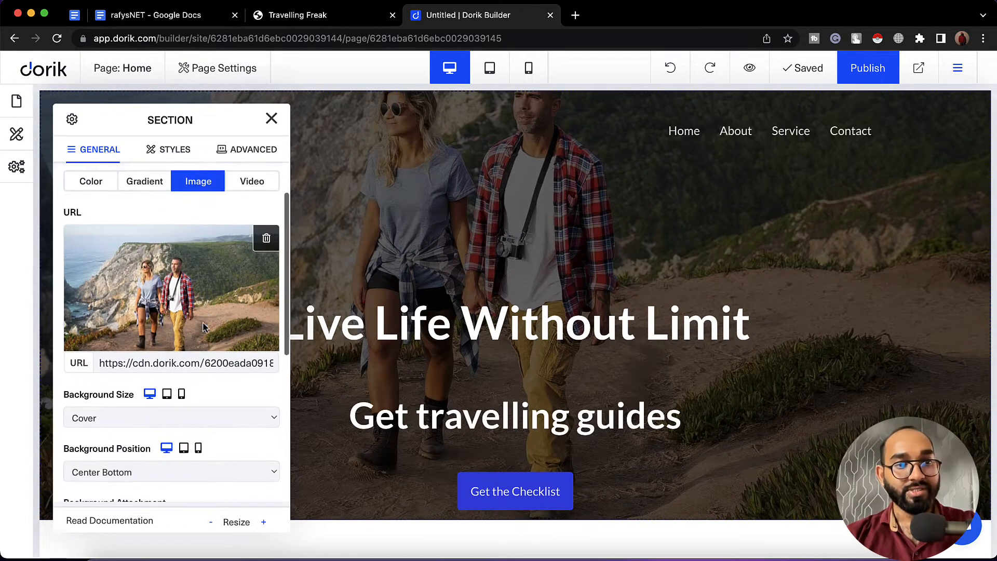
scroll(204, 328, "down", 3)
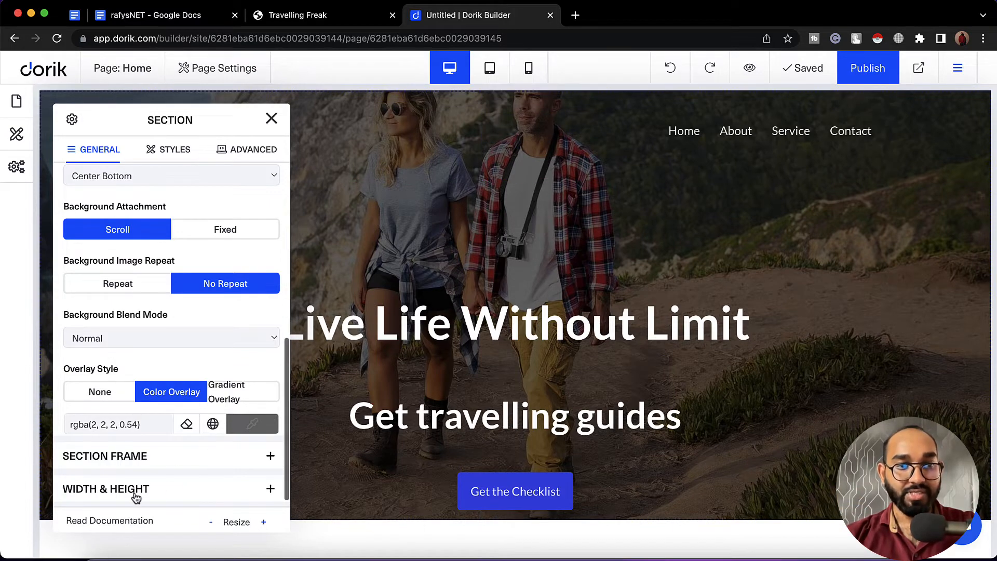
left_click(161, 495)
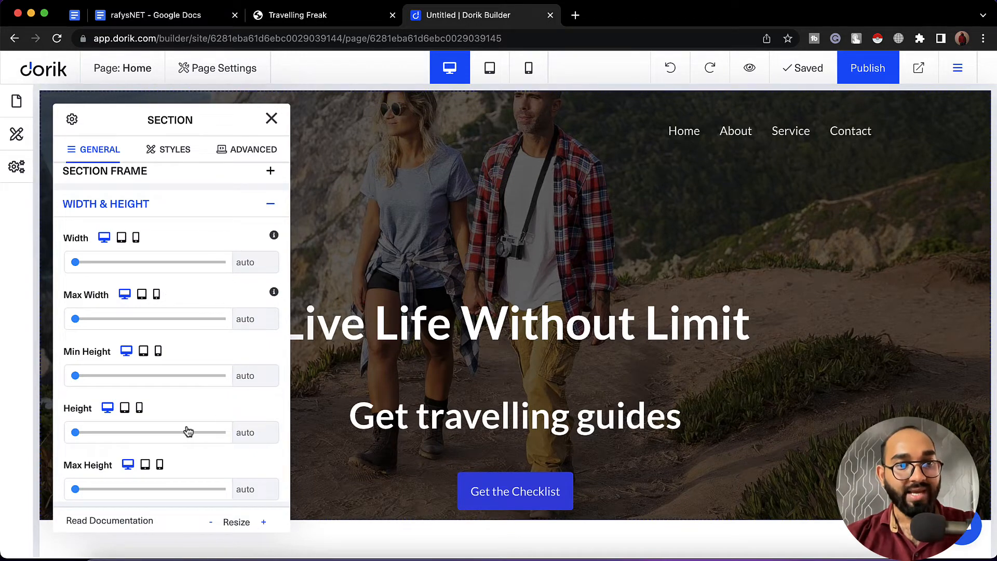
left_click(240, 436)
type("10")
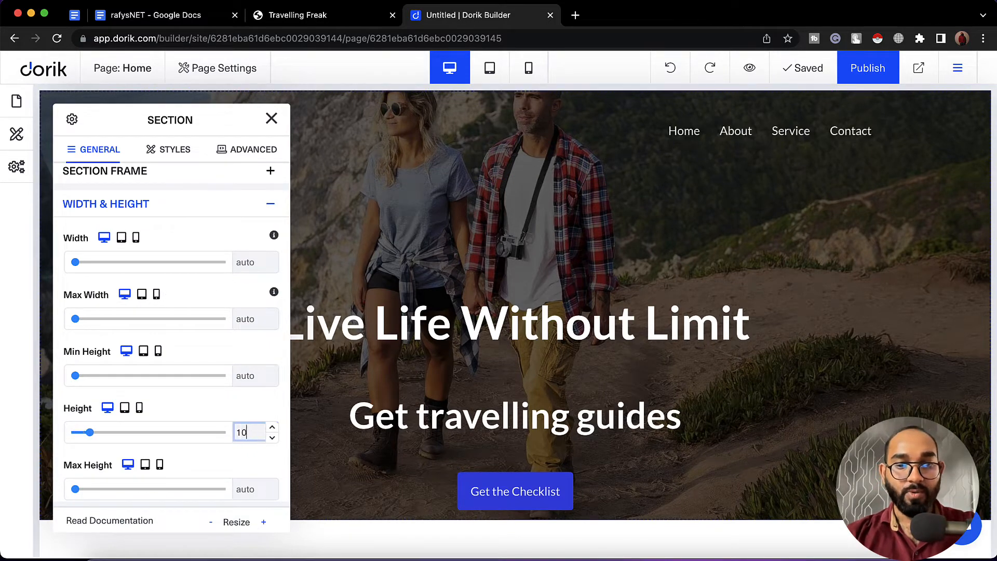
type("0vh")
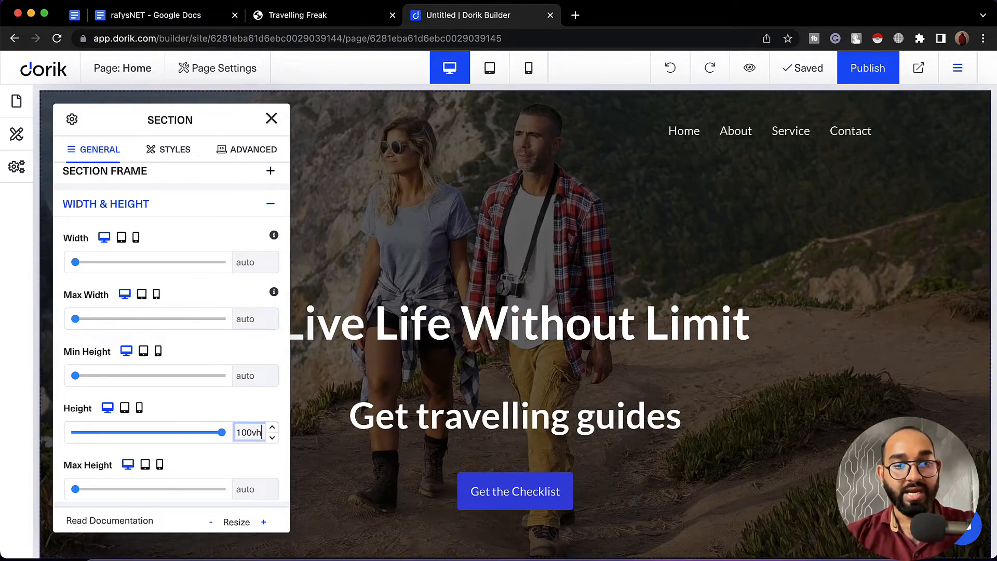
left_click(271, 119)
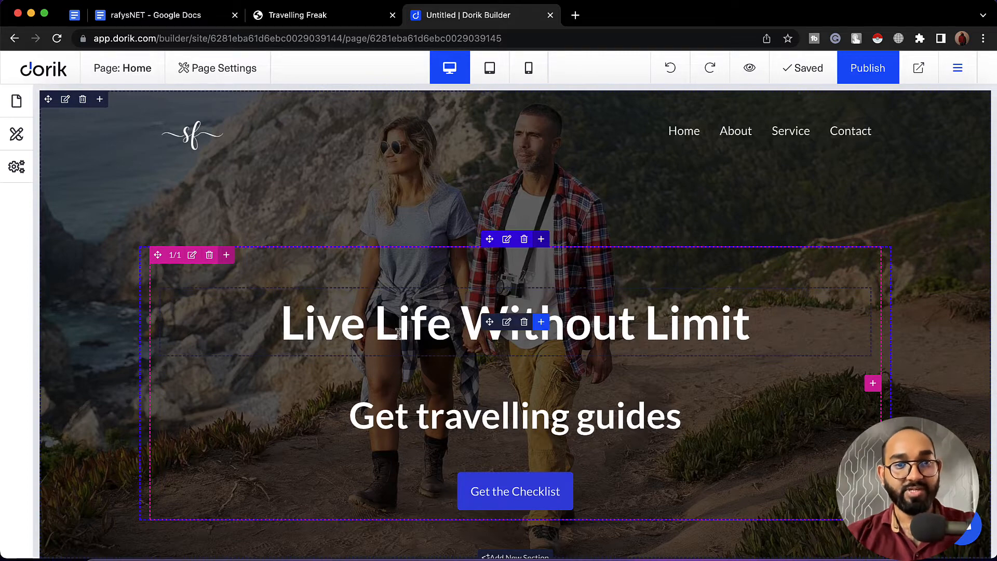
Set the main heading's top and bottom margins to 0px with the margins linked.
left_click(507, 323)
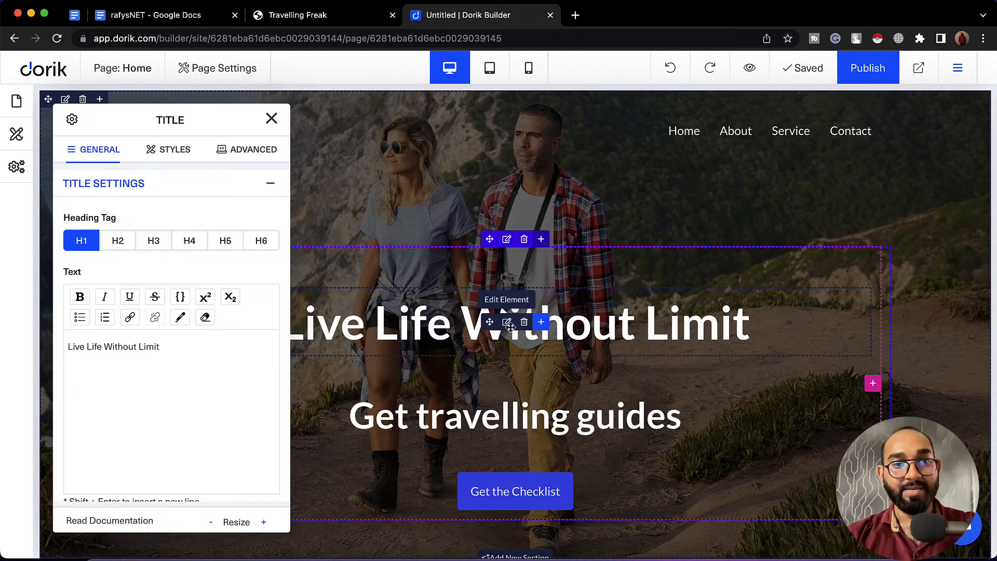
left_click(173, 162)
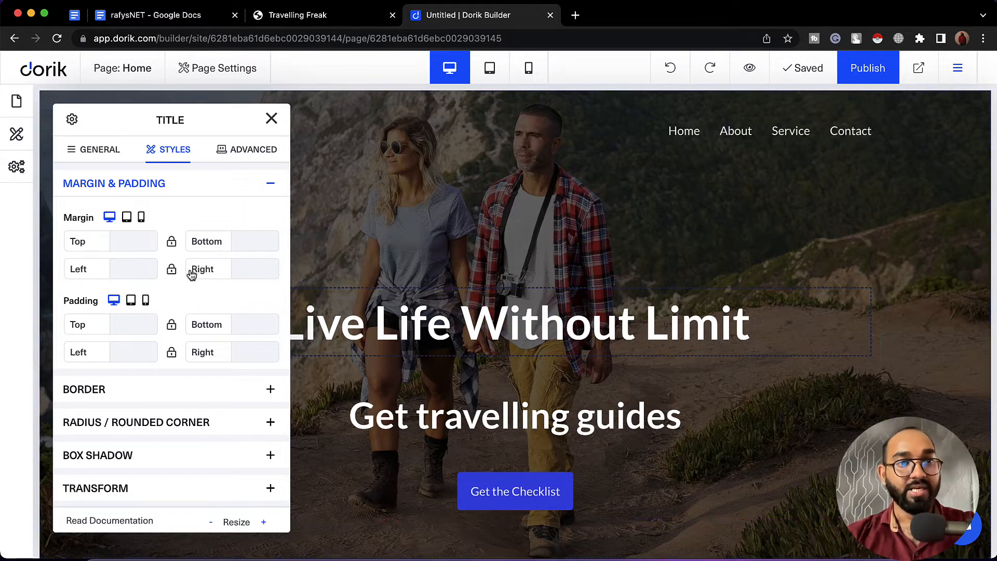
left_click(129, 243)
type("0")
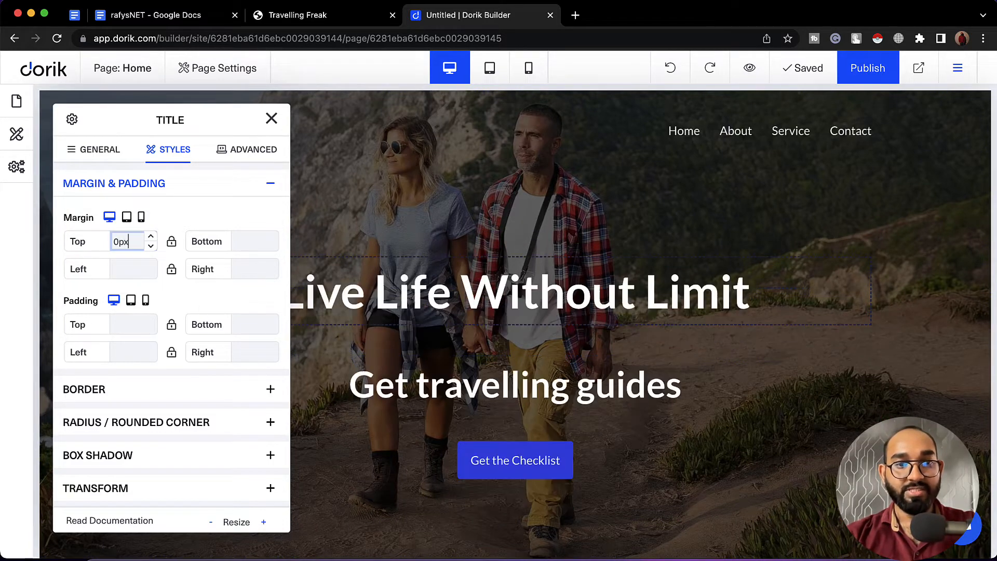
left_click(172, 242)
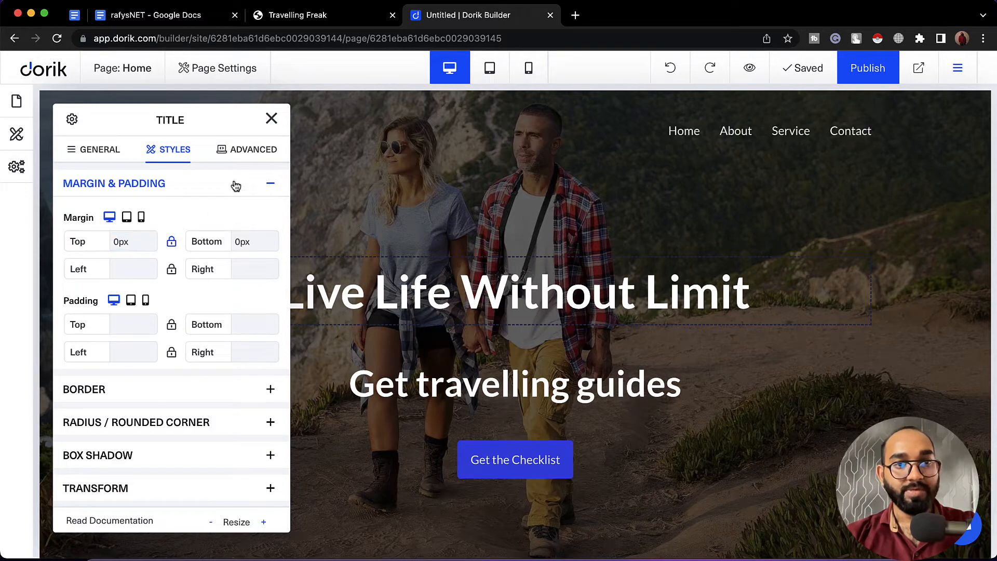
left_click(271, 120)
Give the subheading a 5px top margin and a 10px bottom margin.
left_click(507, 383)
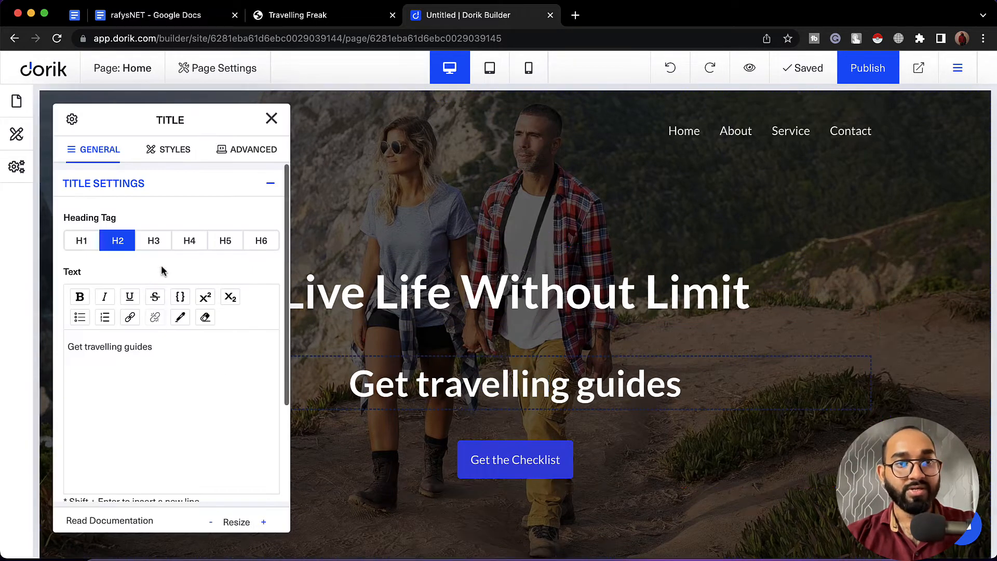
left_click(173, 150)
left_click(123, 244)
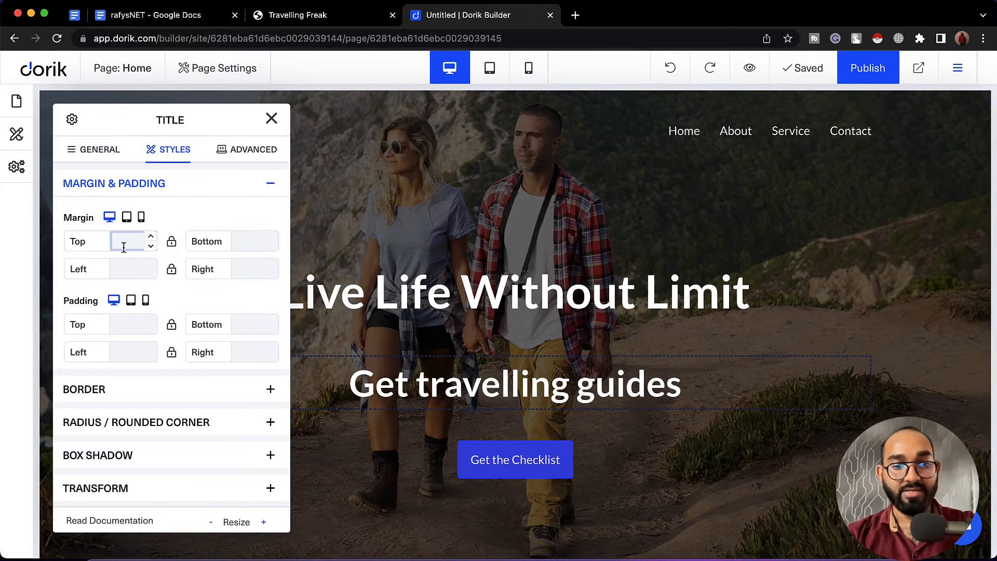
type("5px")
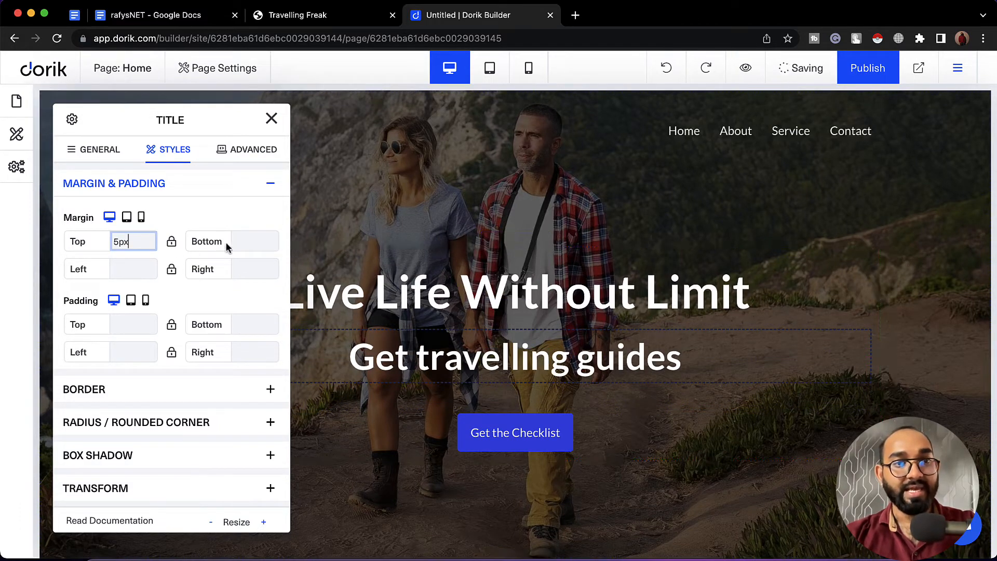
left_click(241, 240)
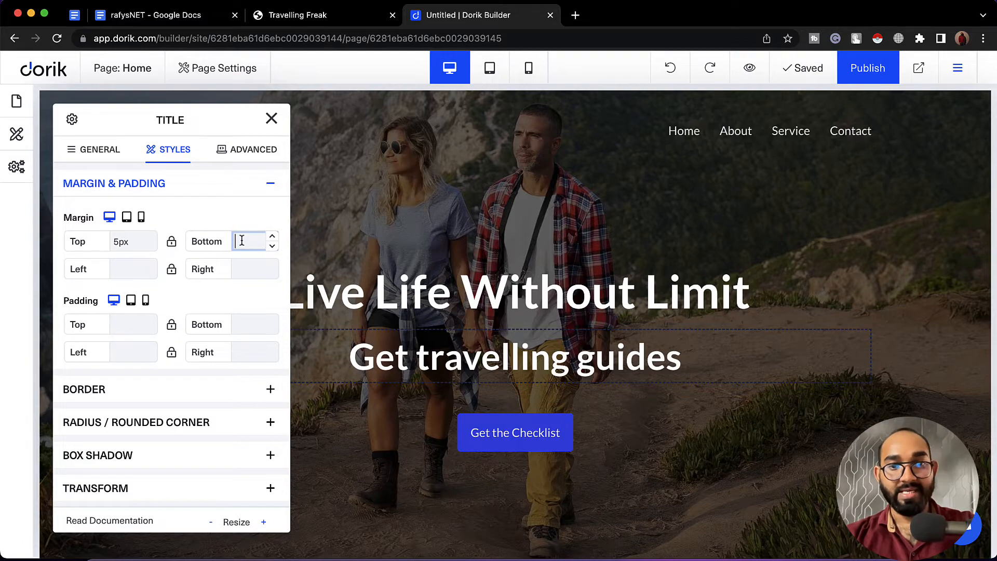
type("10px")
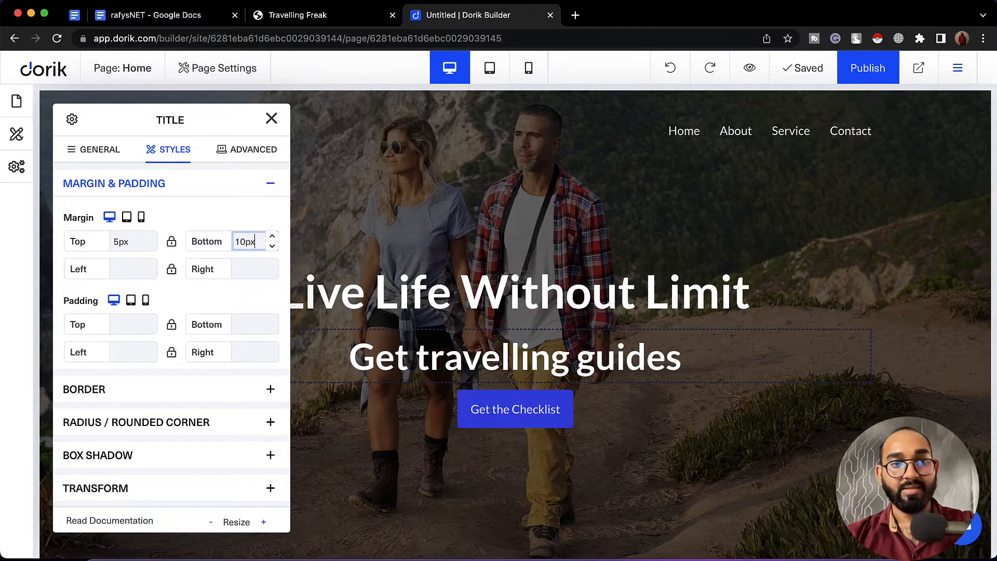
left_click(271, 119)
mouse_move(504, 413)
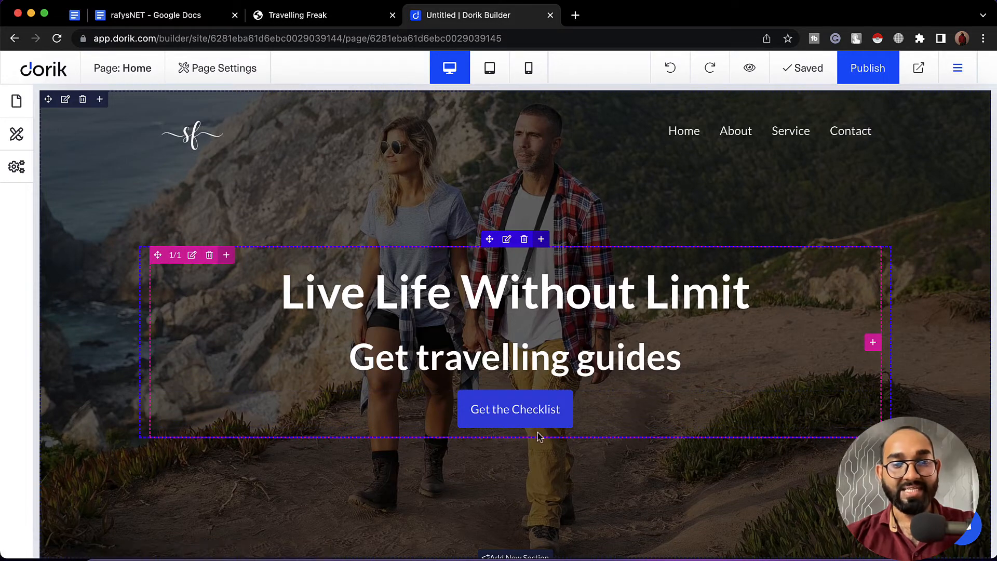
Give the Get the Checklist button 40px top and bottom margins, then view the reference site.
left_click(505, 413)
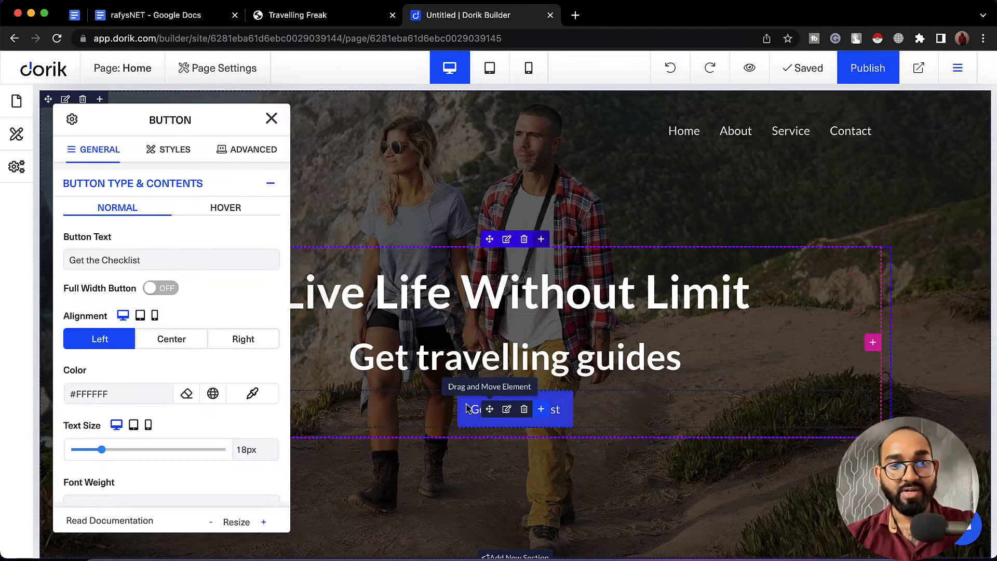
left_click(165, 153)
left_click(126, 248)
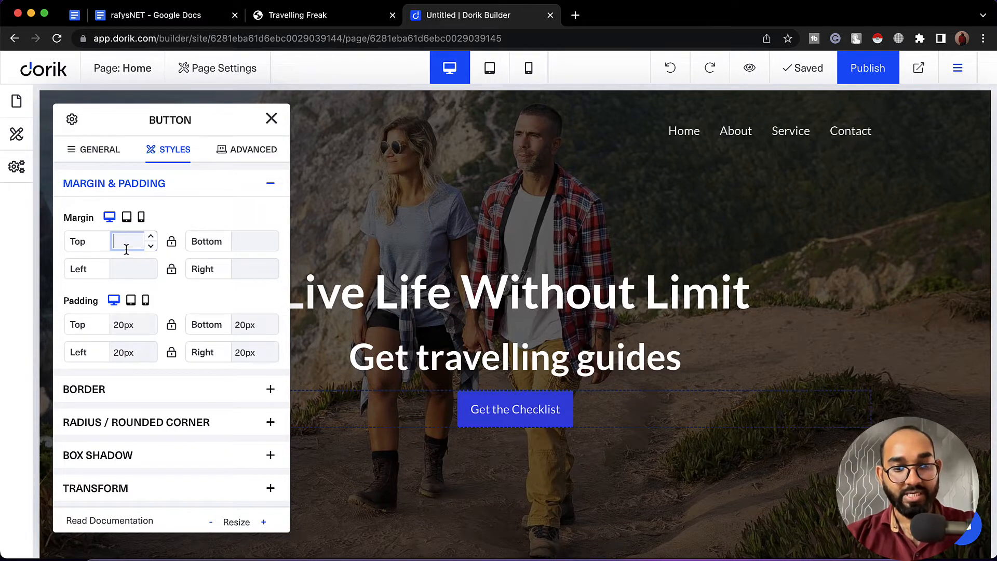
type("40px")
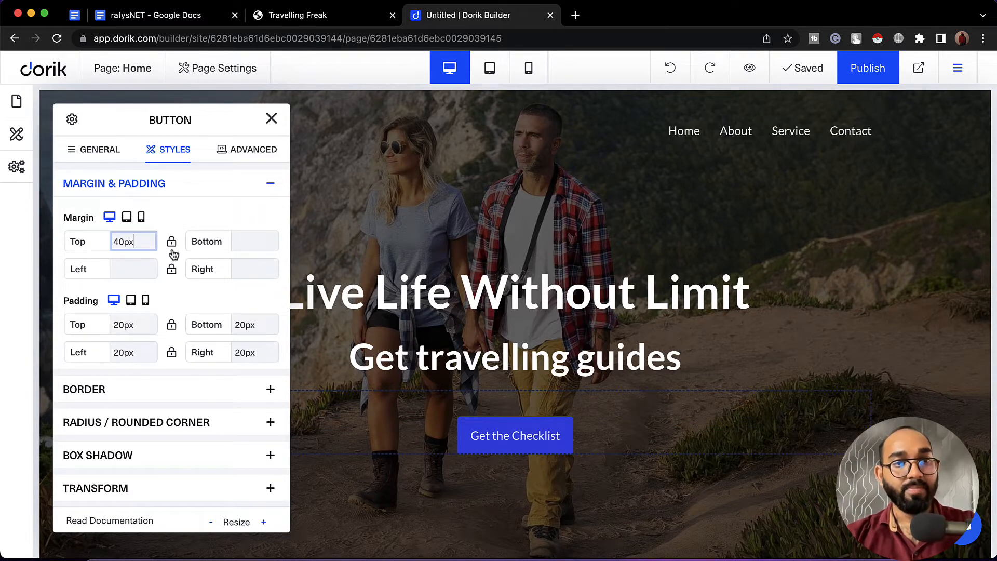
left_click(270, 245)
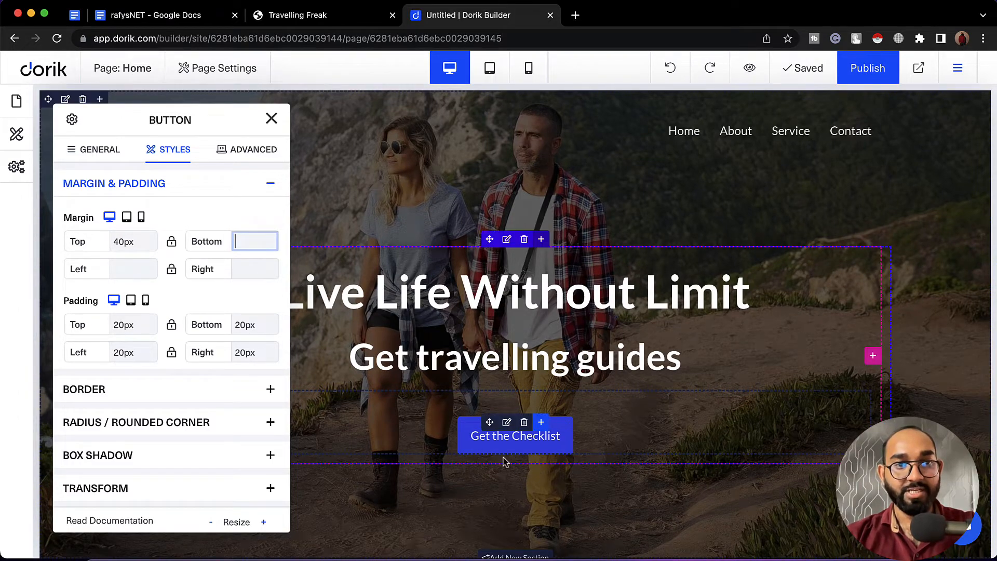
type("40px")
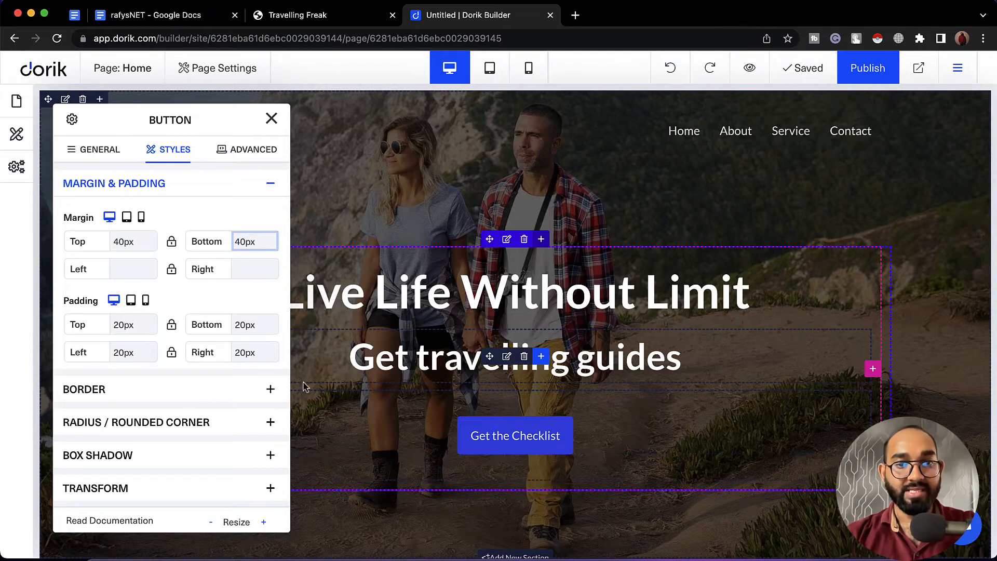
left_click(271, 118)
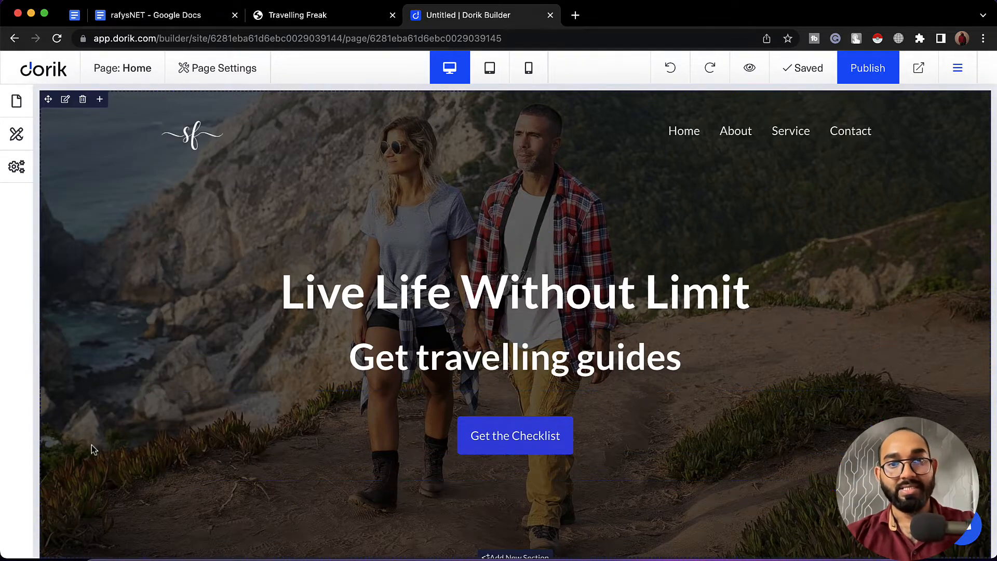
left_click(317, 24)
Compare against the reference site, then save the Dorik page and open its preview.
left_click(372, 201)
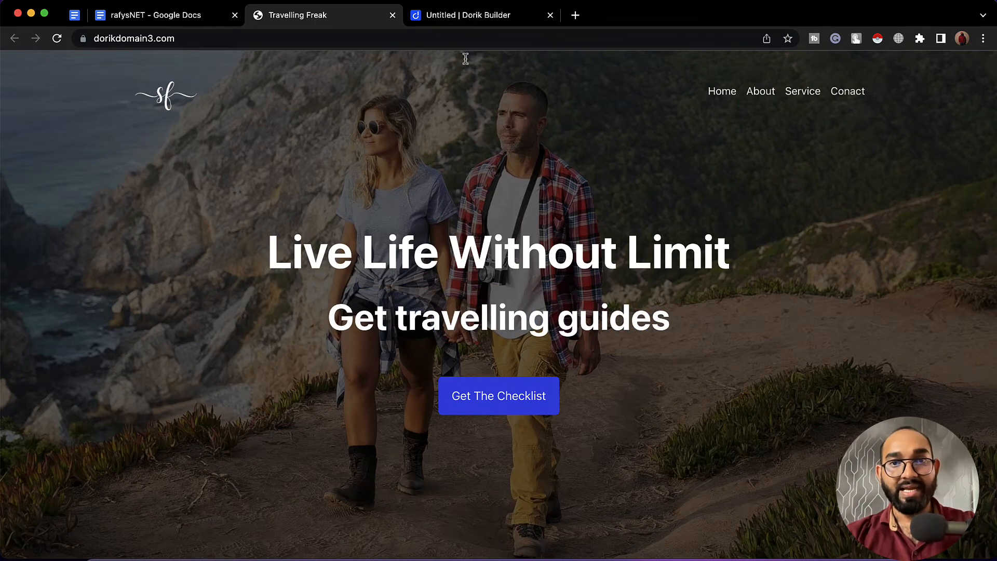
left_click(478, 20)
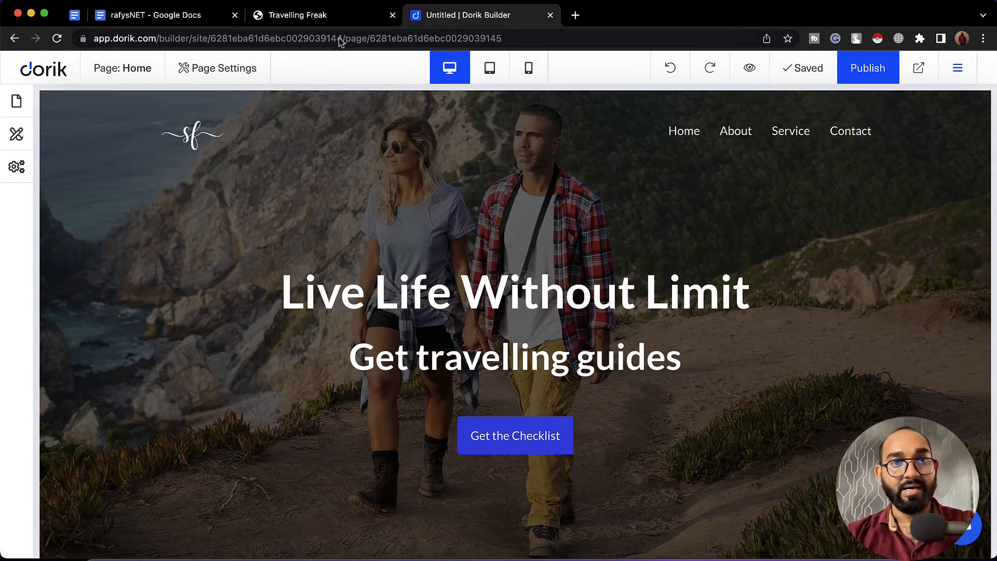
left_click(338, 21)
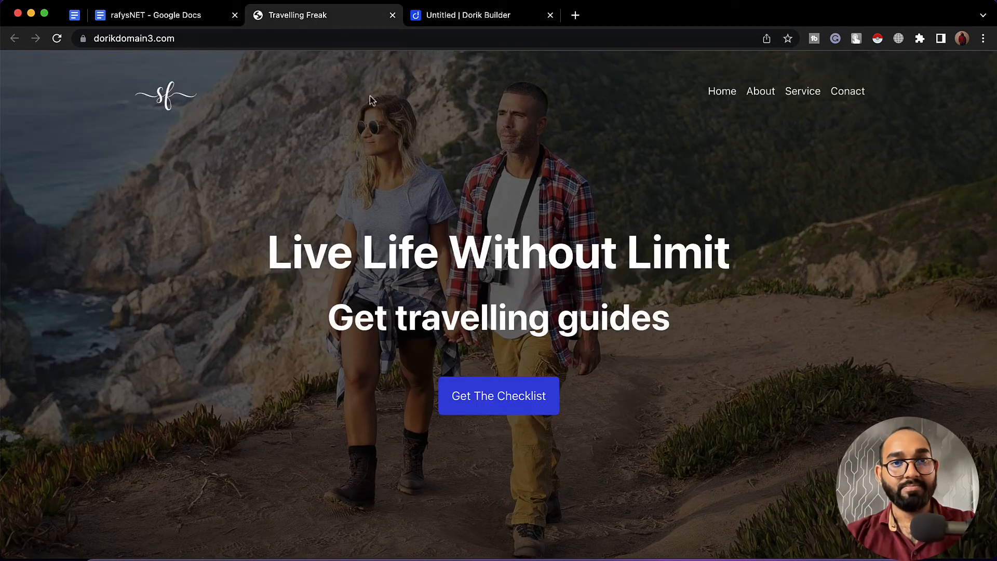
left_click(458, 12)
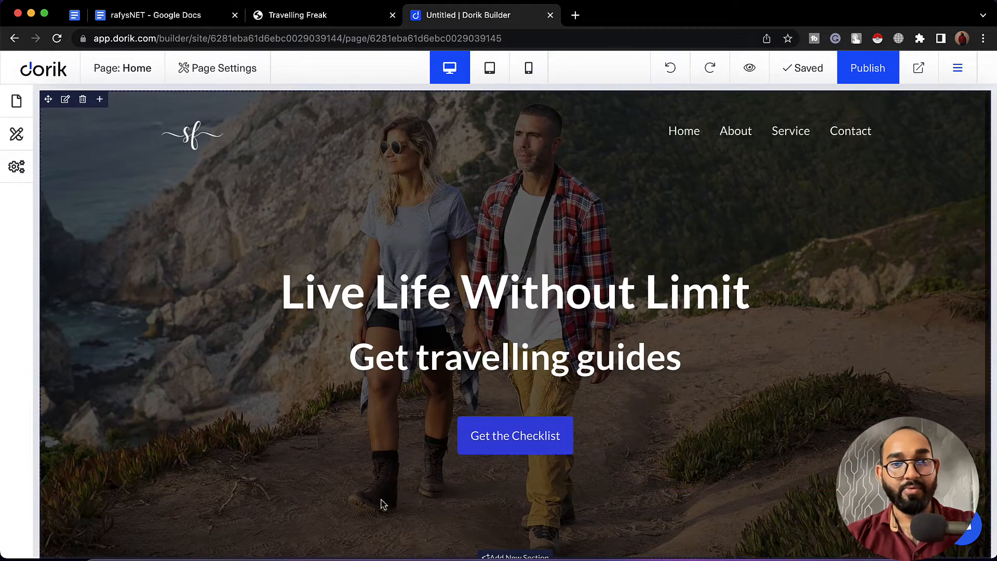
left_click(799, 71)
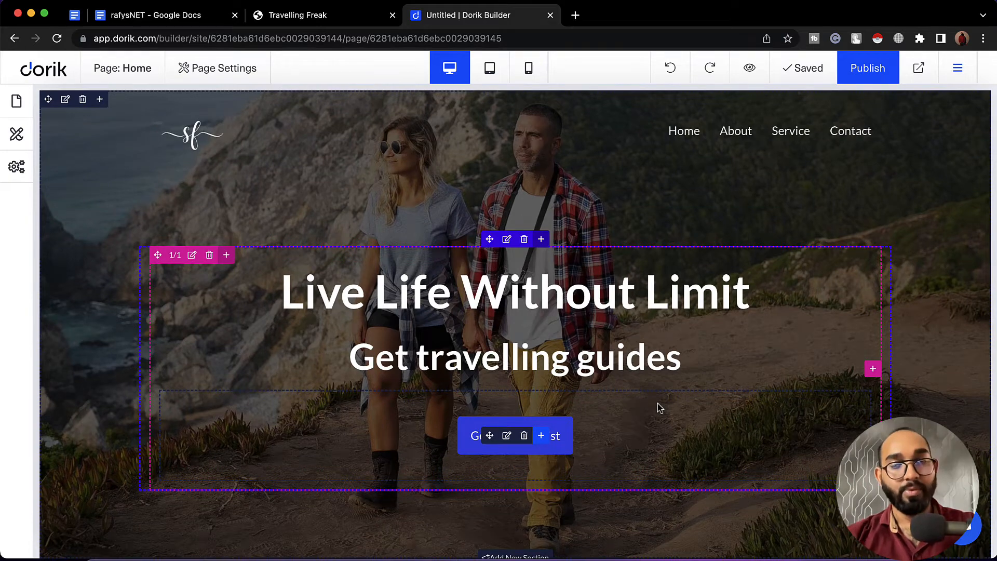
left_click(749, 68)
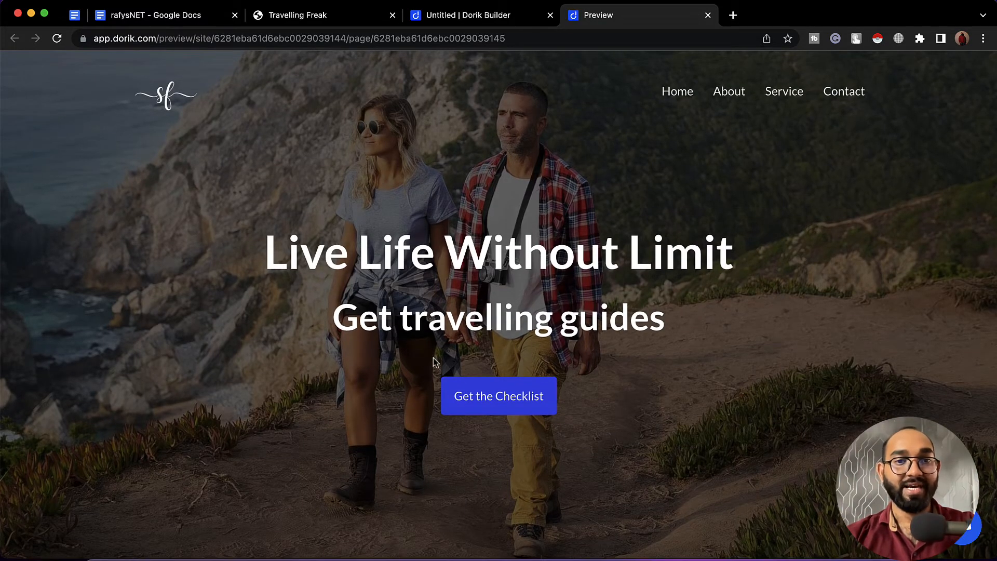
Browse the reference site's image carousel back and forth.
left_click(310, 20)
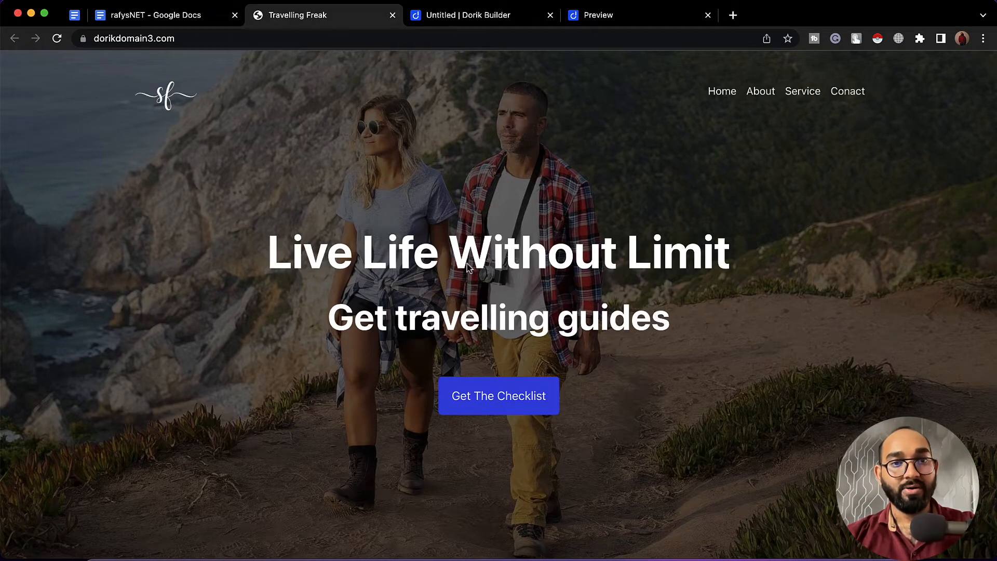
scroll(462, 290, "down", 3)
scroll(462, 289, "down", 6)
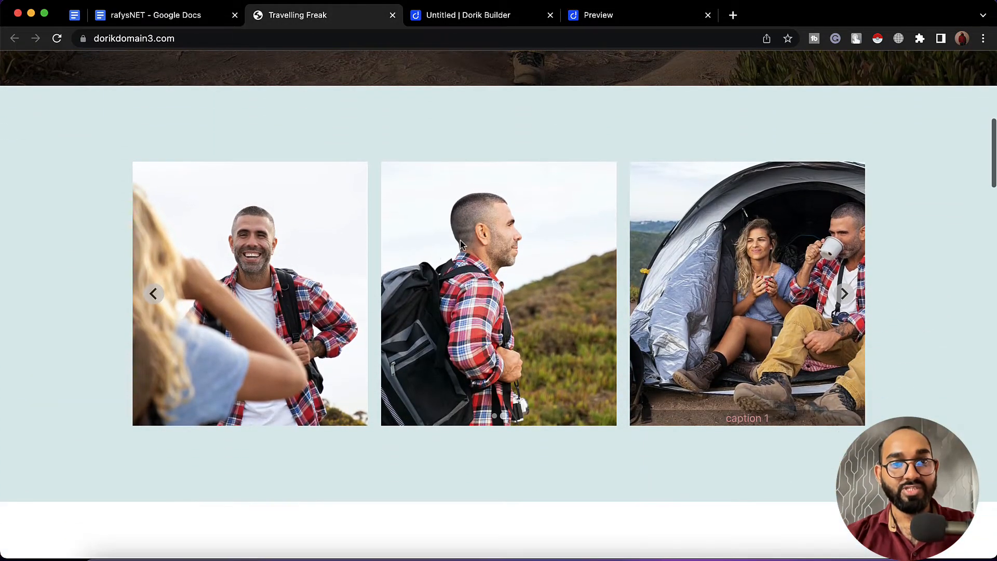
left_click(154, 293)
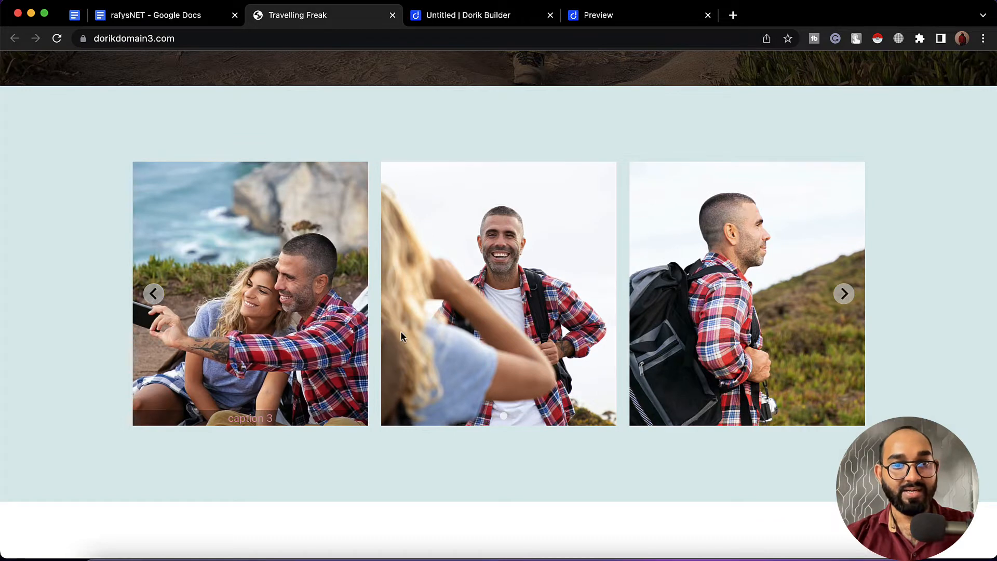
left_click(844, 294)
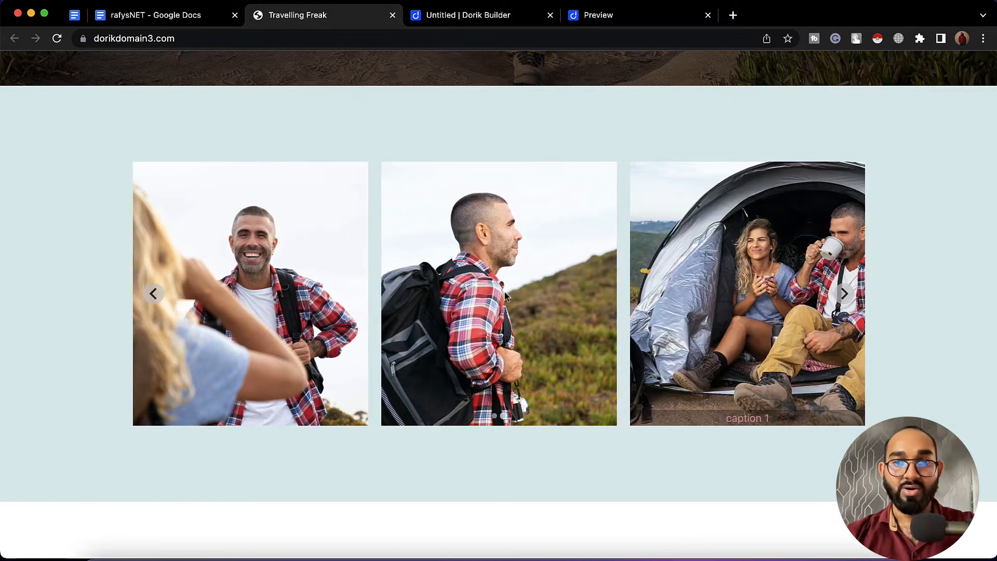
scroll(475, 295, "up", 1)
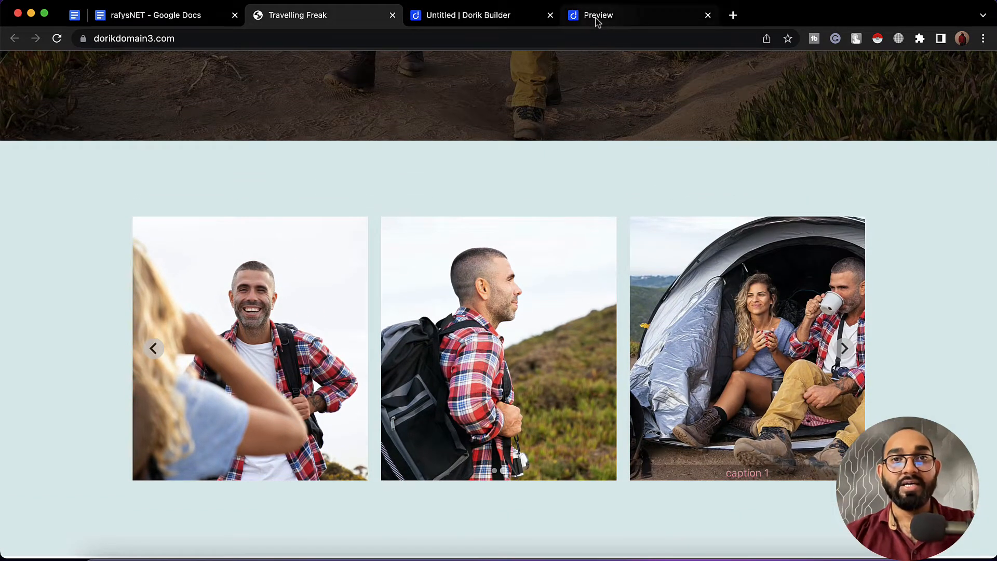
scroll(422, 184, "up", 1)
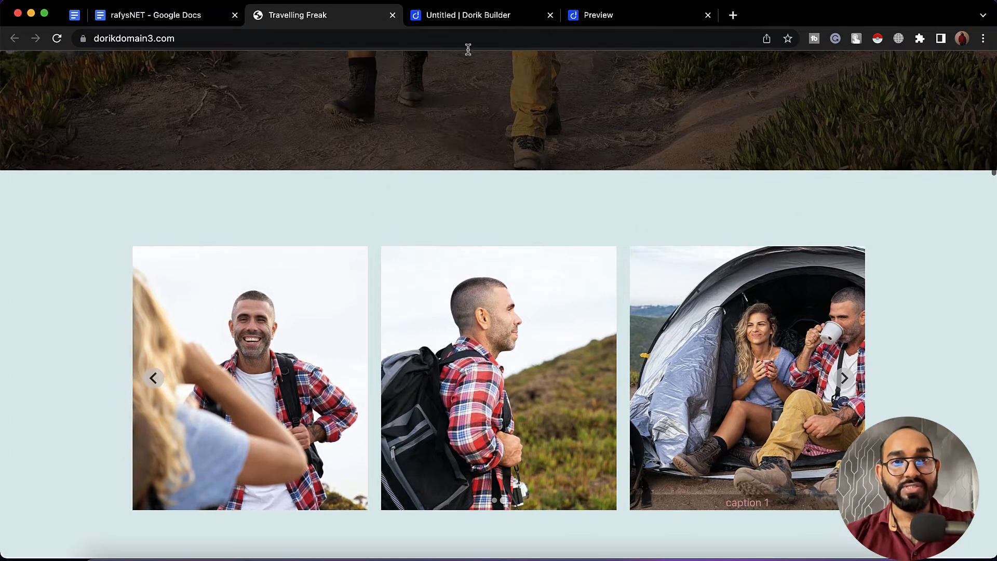
Back in the builder, open Add New Section below the hero.
left_click(469, 22)
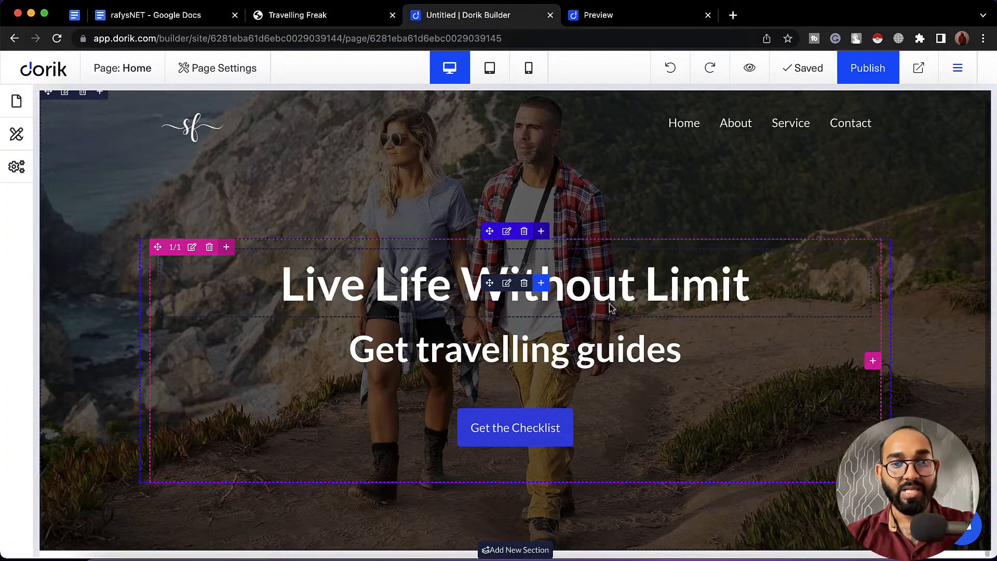
scroll(481, 556, "down", 1)
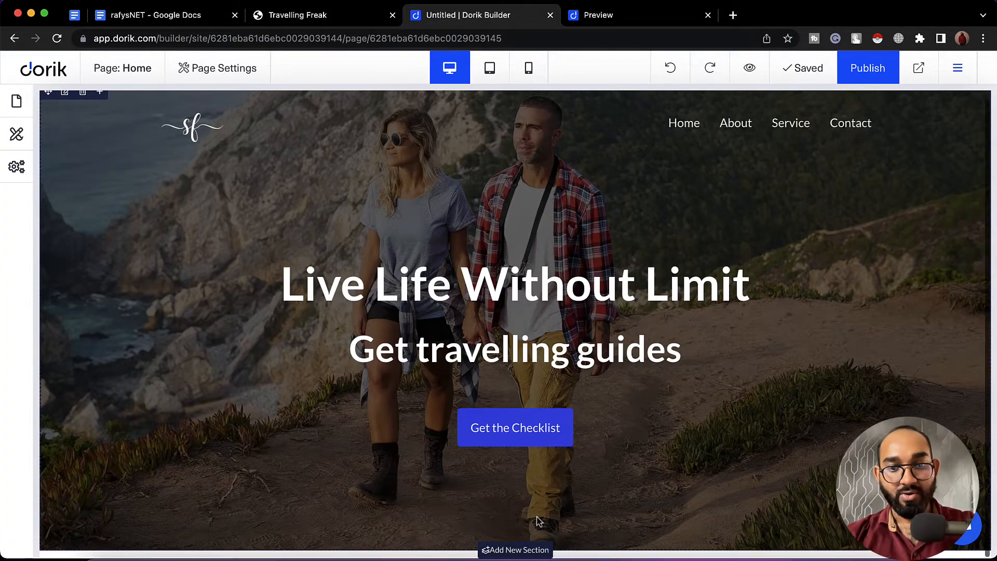
left_click(527, 553)
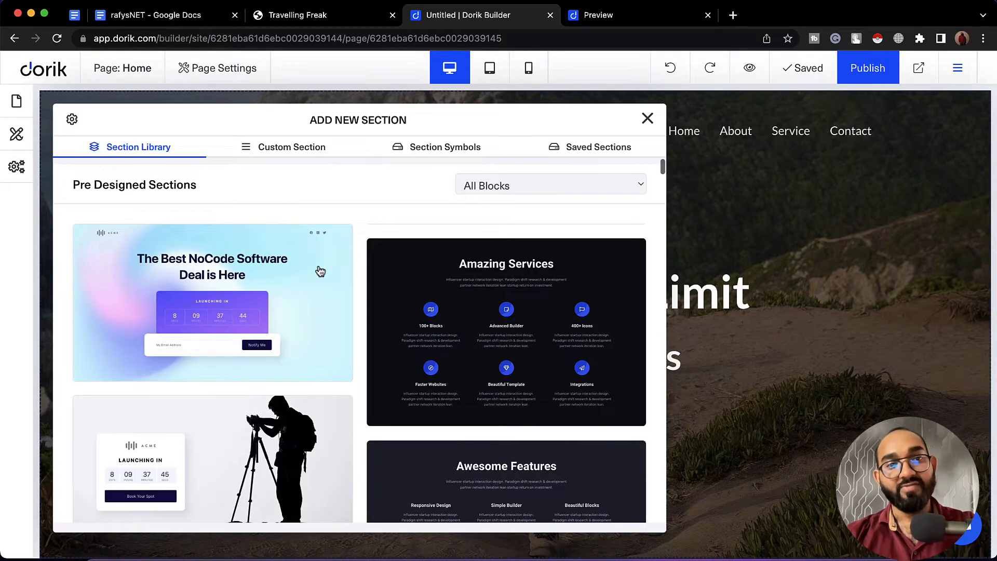
Add a one-column Custom Section below the hero and check the reference site's matching section.
left_click(288, 152)
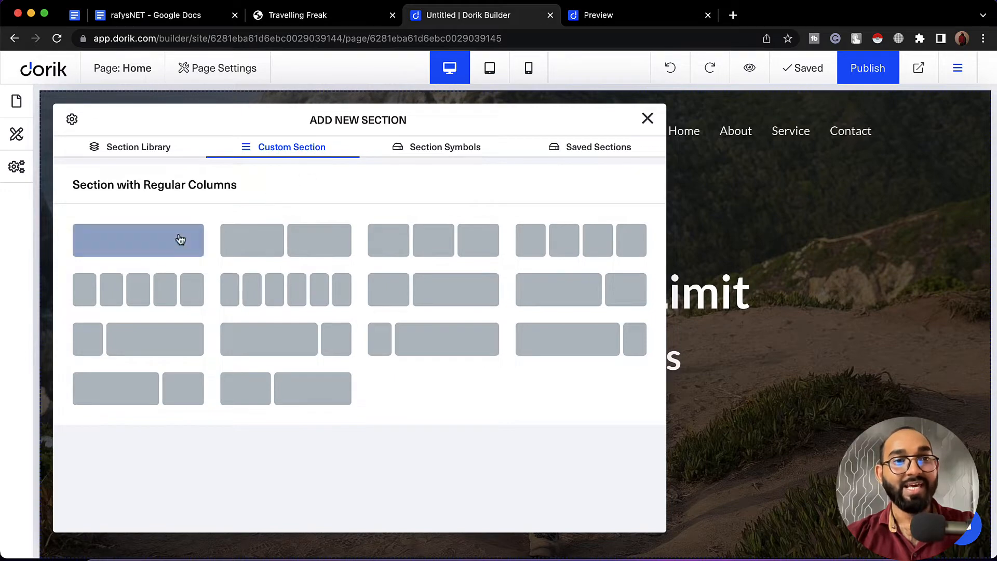
left_click(153, 242)
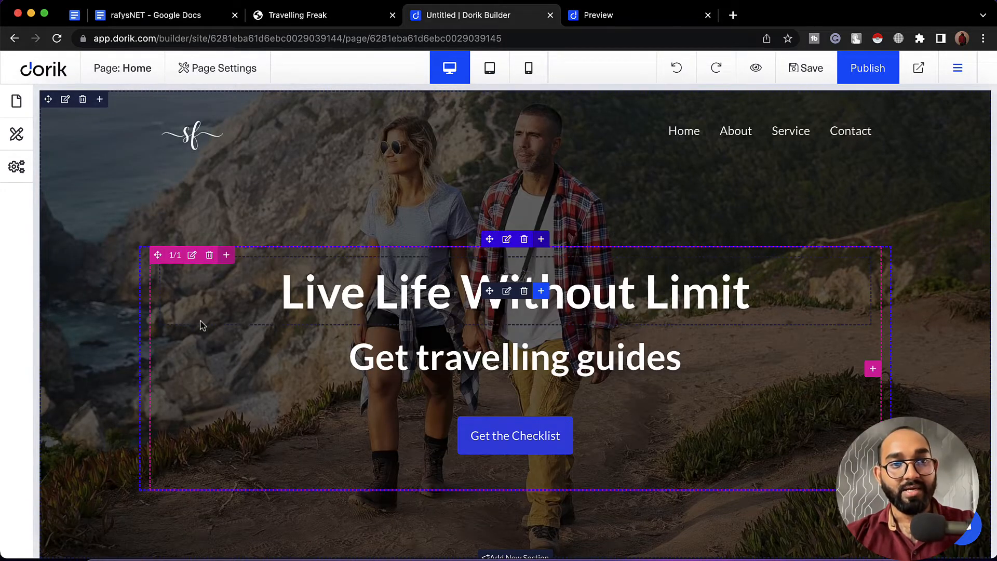
scroll(200, 328, "down", 3)
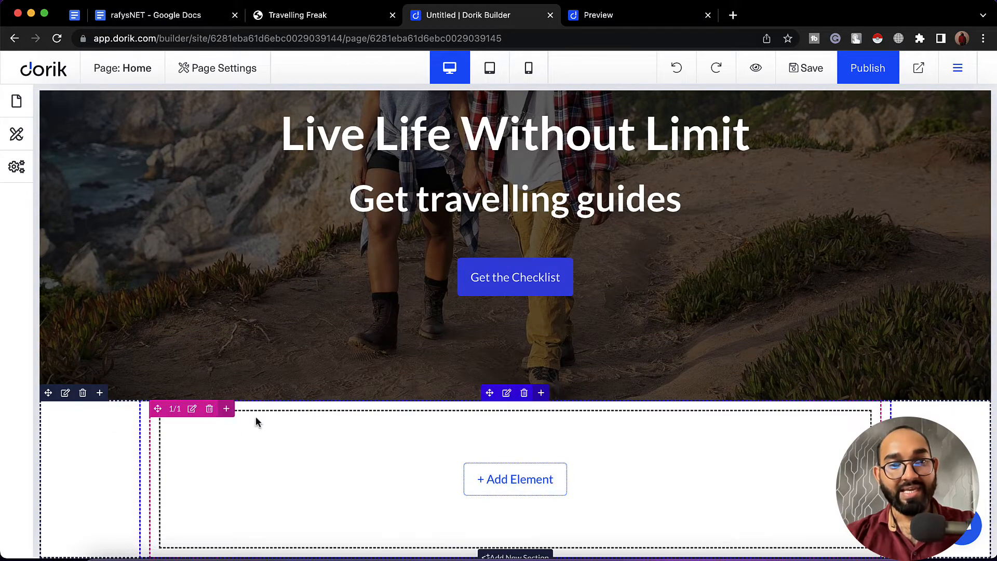
left_click(320, 21)
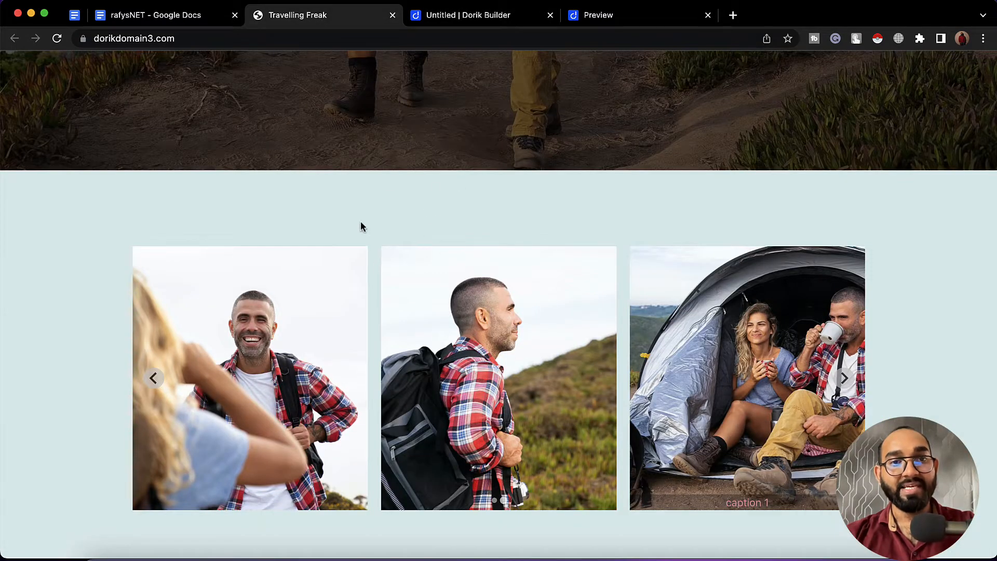
scroll(302, 225, "down", 2)
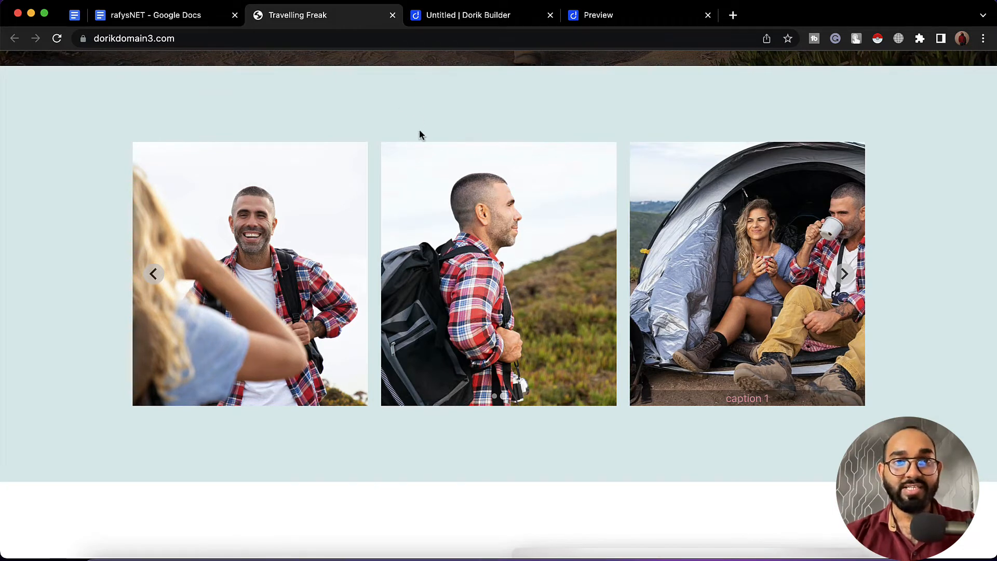
left_click(481, 23)
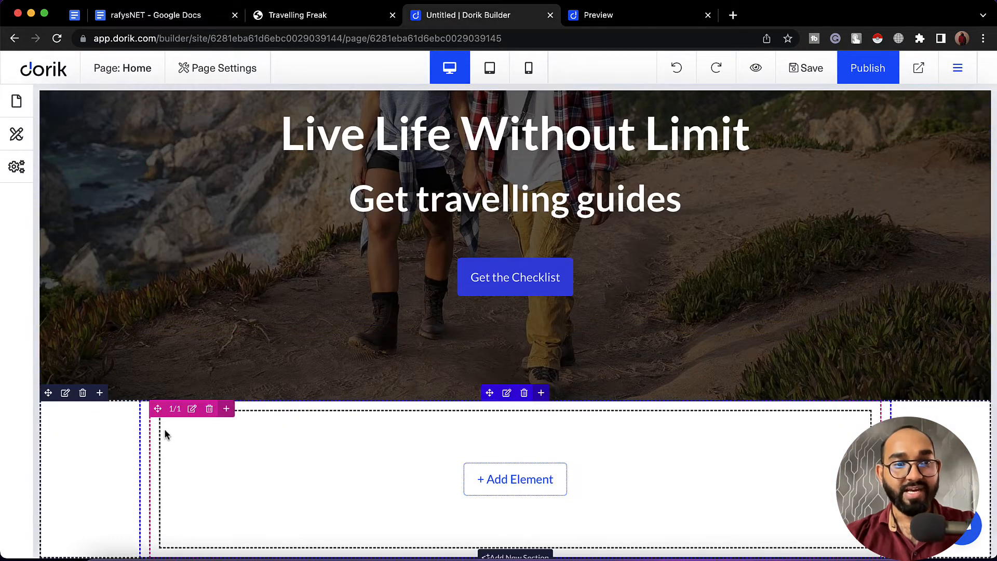
left_click(65, 393)
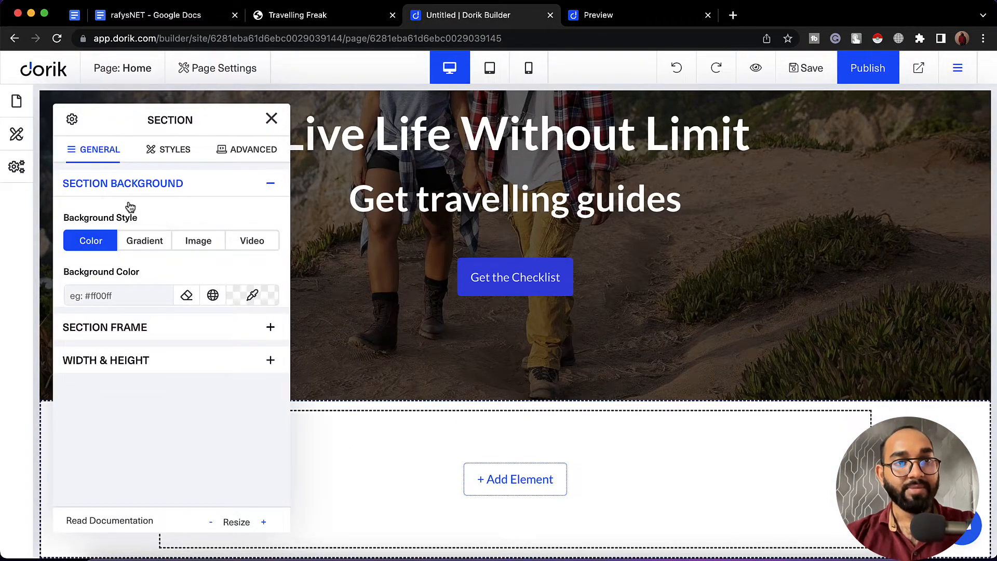
left_click(170, 156)
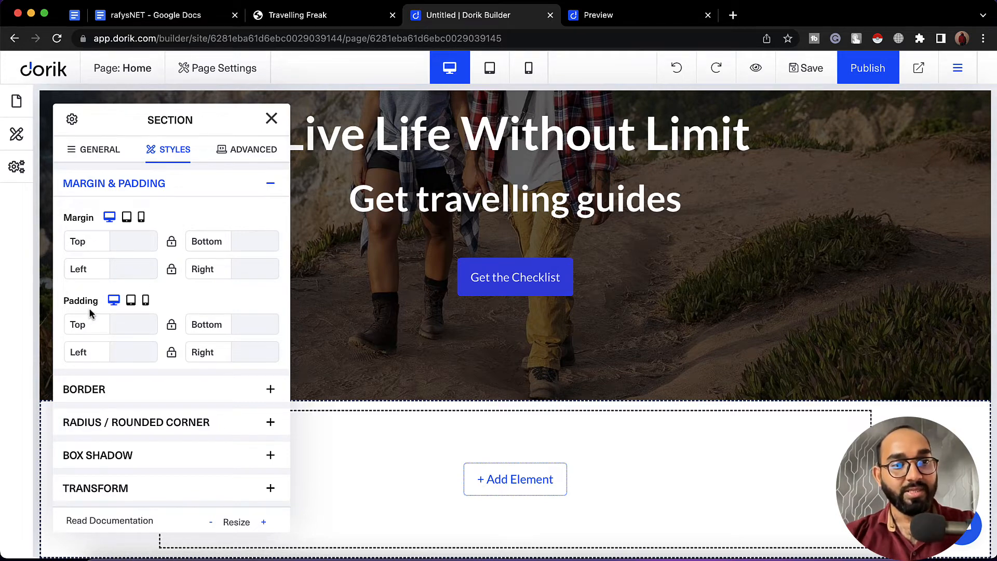
left_click(121, 323)
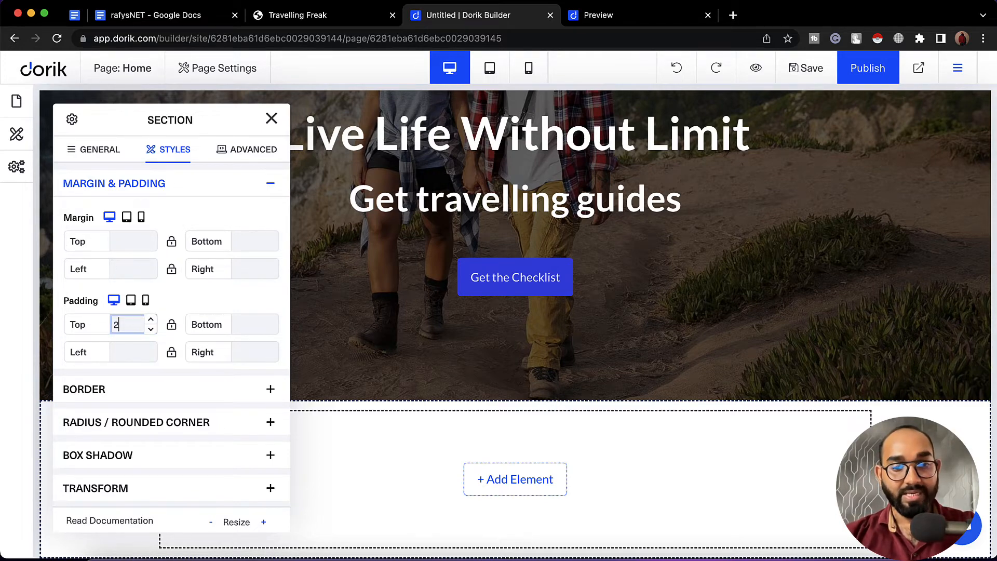
type("200px")
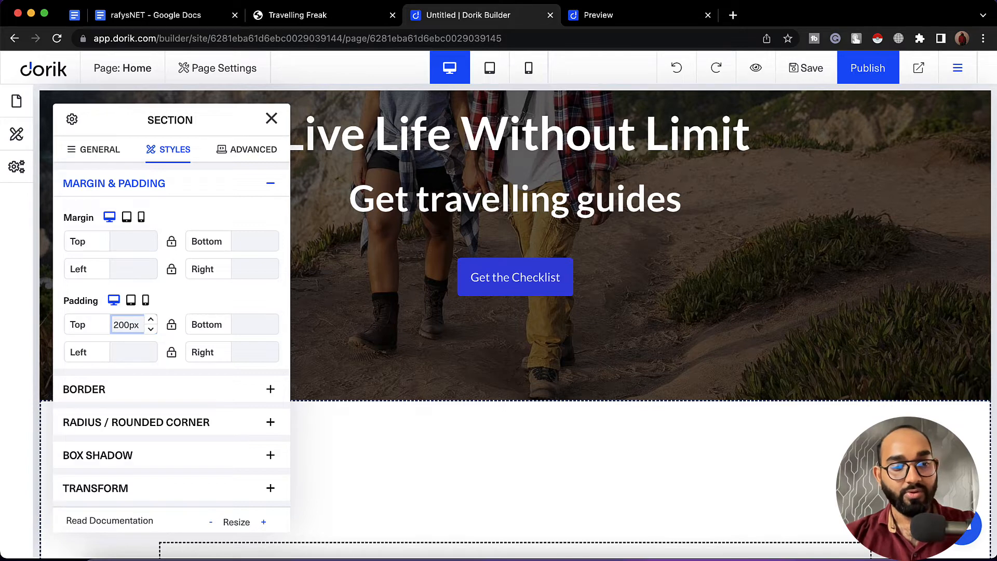
key("super+a")
type("100px")
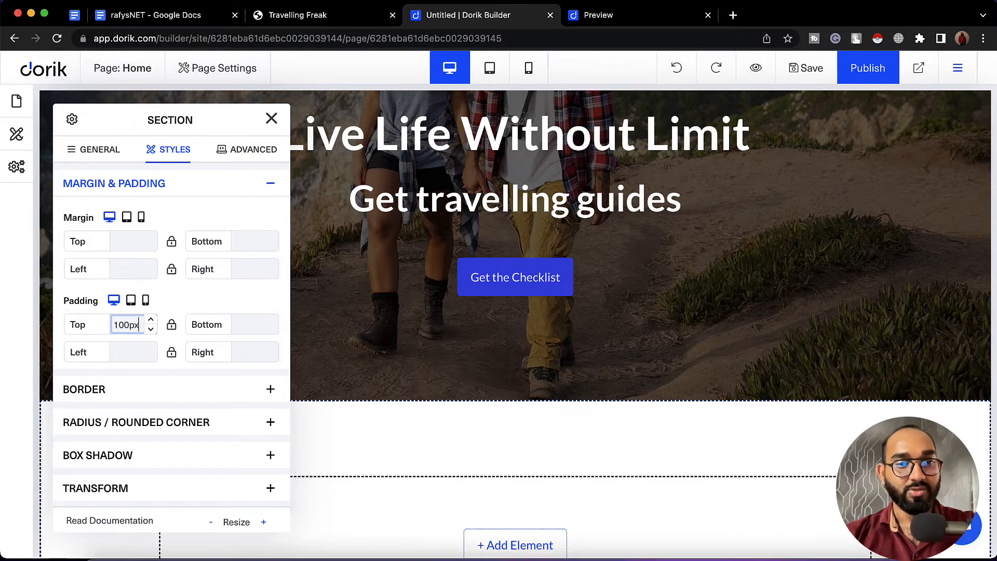
left_click(172, 327)
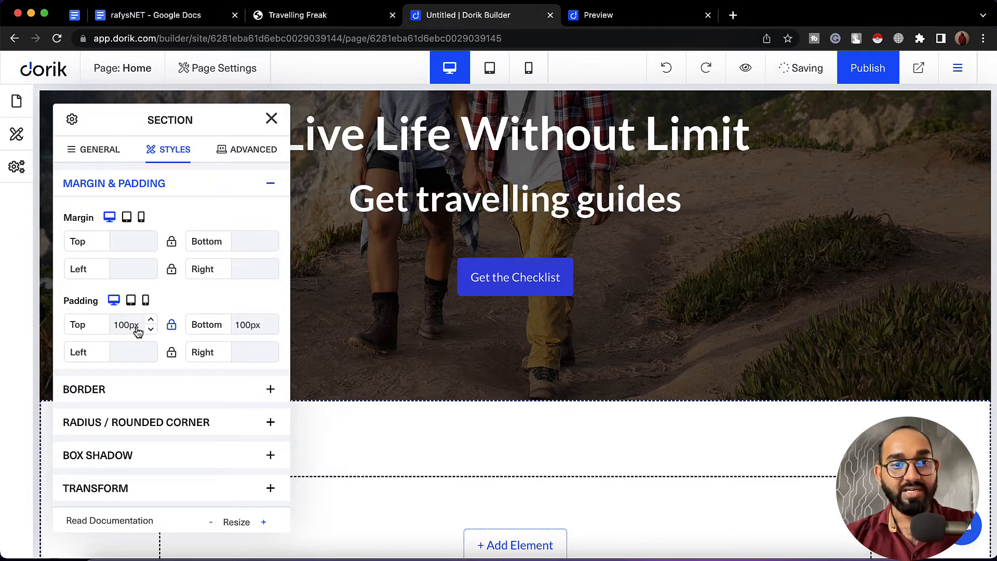
left_click(172, 326)
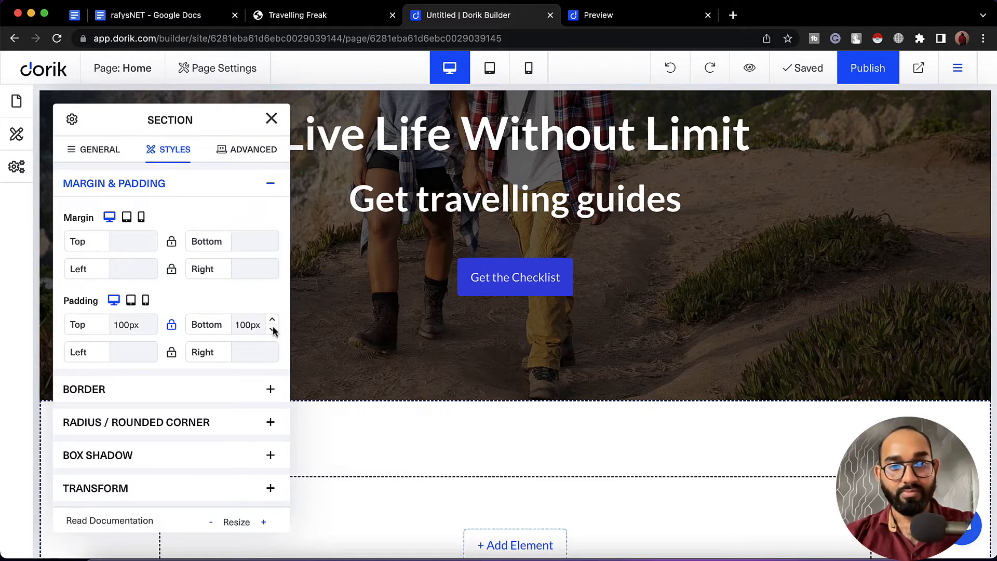
left_click(272, 120)
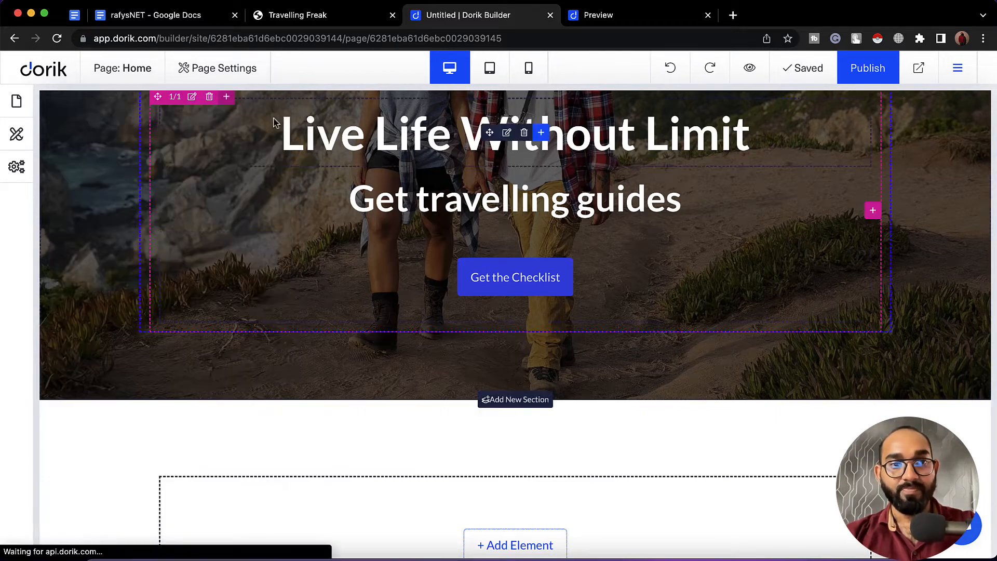
scroll(384, 309, "down", 3)
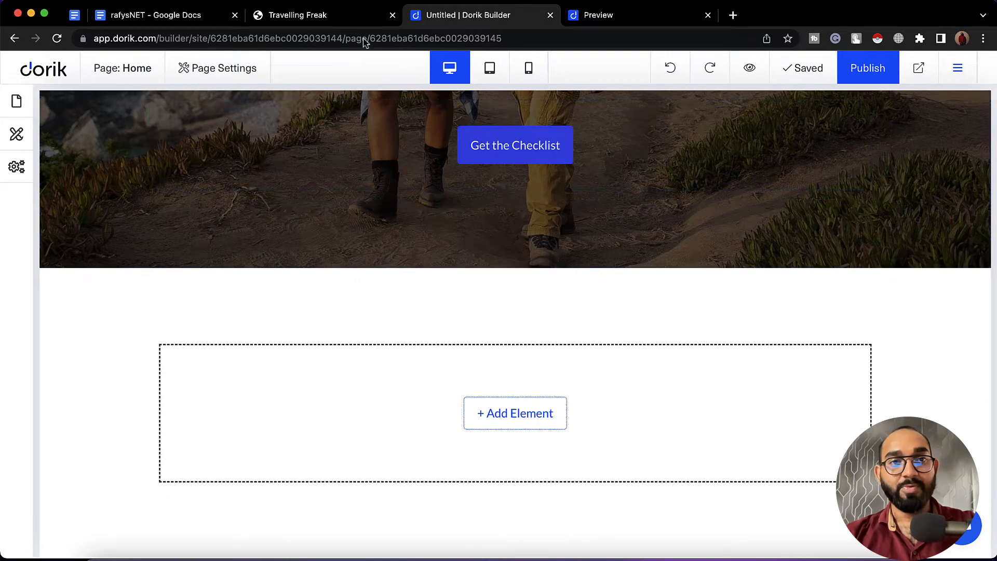
left_click(345, 17)
scroll(459, 283, "up", 2)
scroll(459, 283, "down", 2)
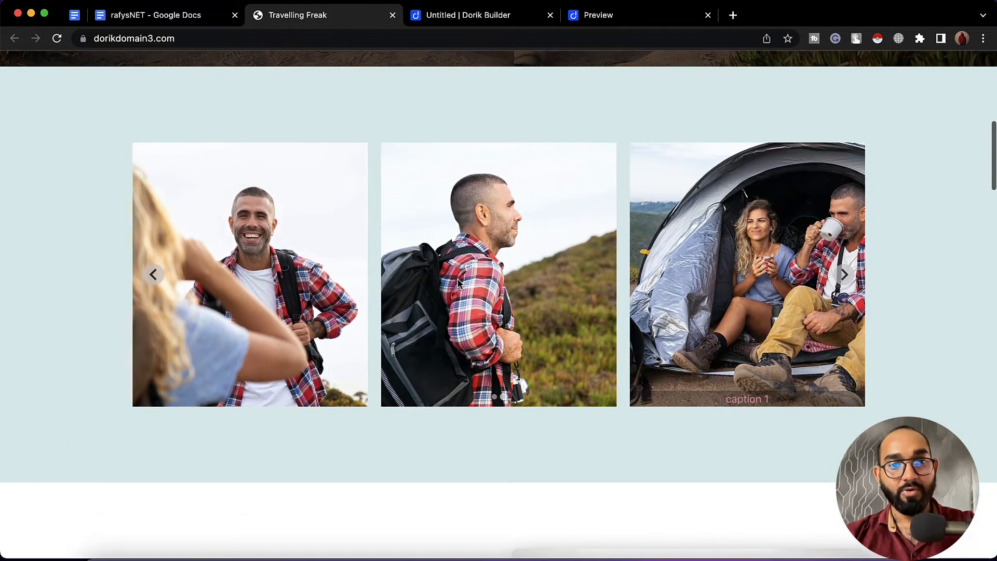
left_click(473, 15)
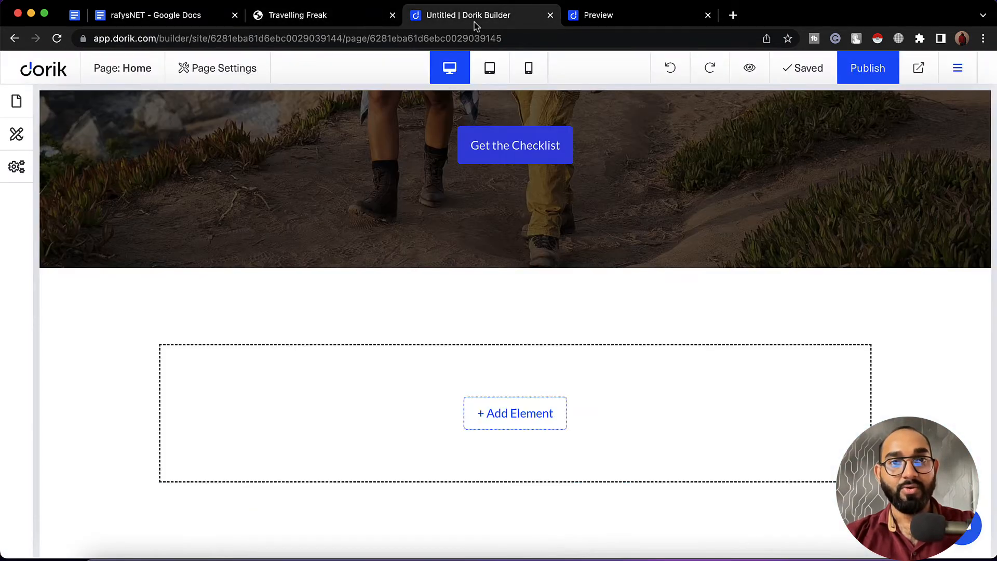
scroll(527, 414, "down", 1)
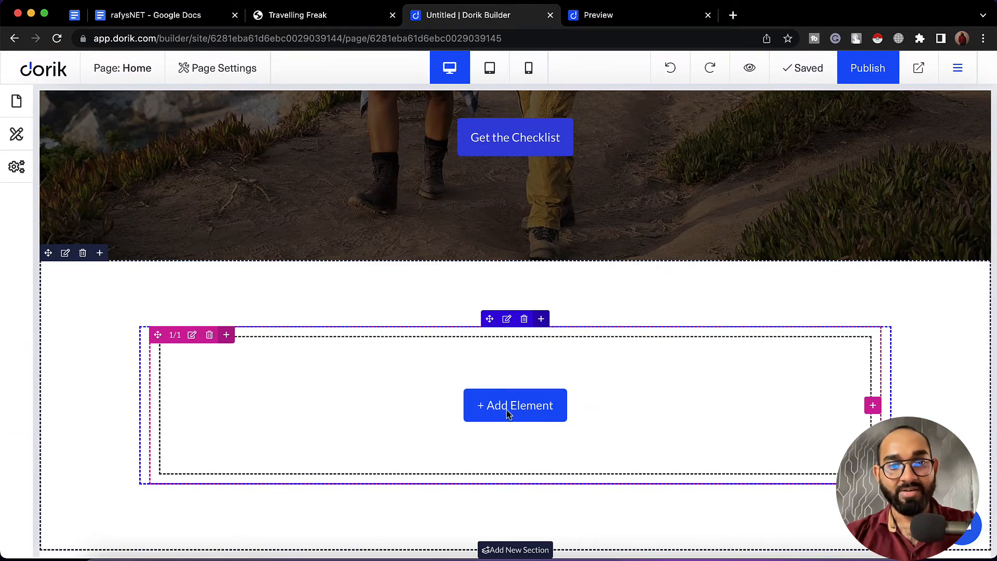
Add an Image Slider element to the empty section.
left_click(507, 410)
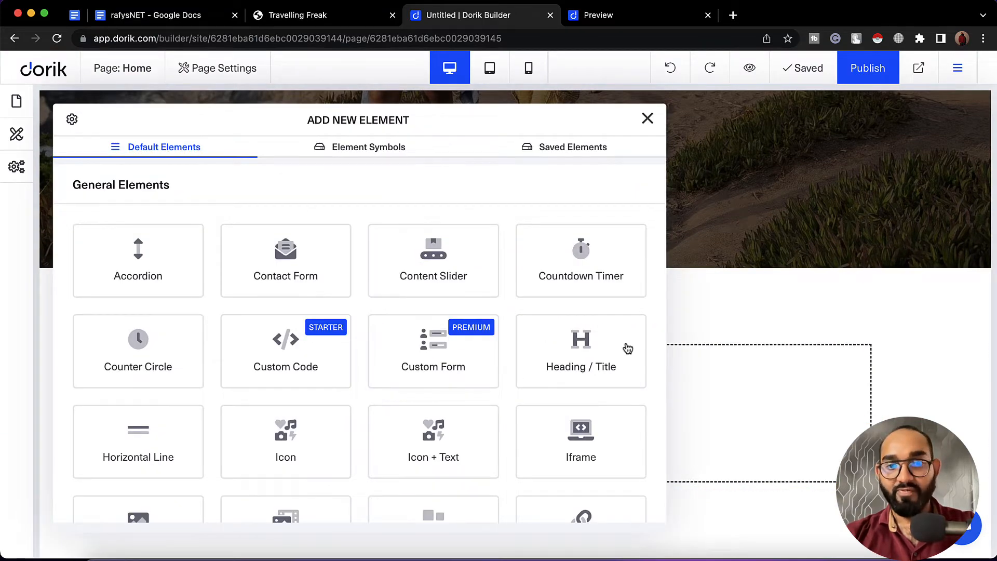
scroll(174, 402, "down", 3)
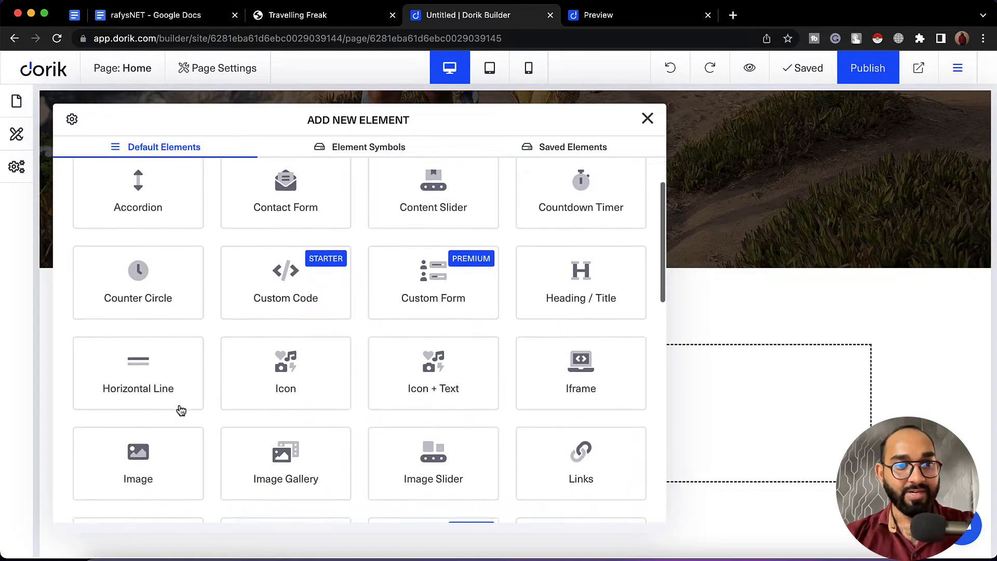
scroll(492, 395, "down", 3)
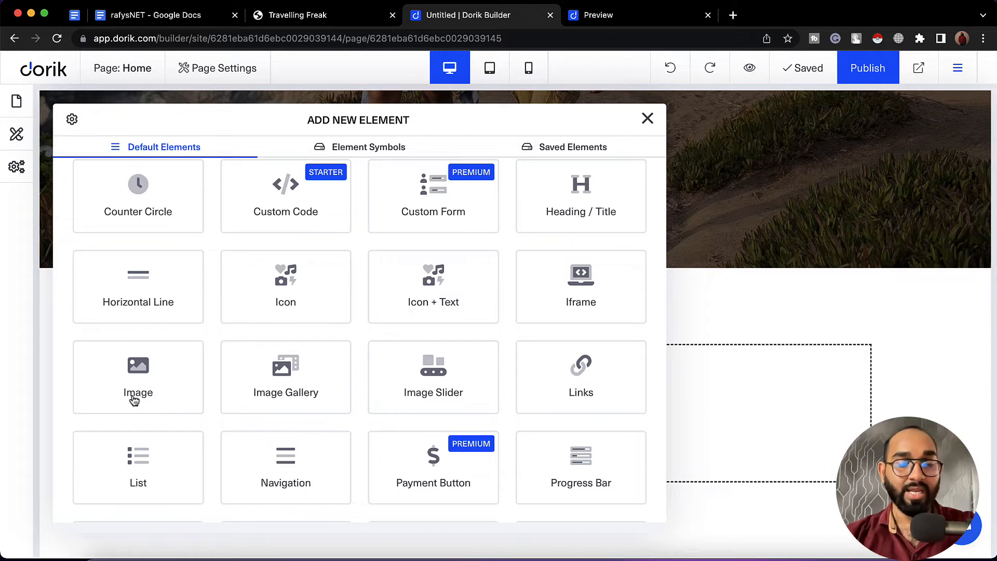
left_click(435, 370)
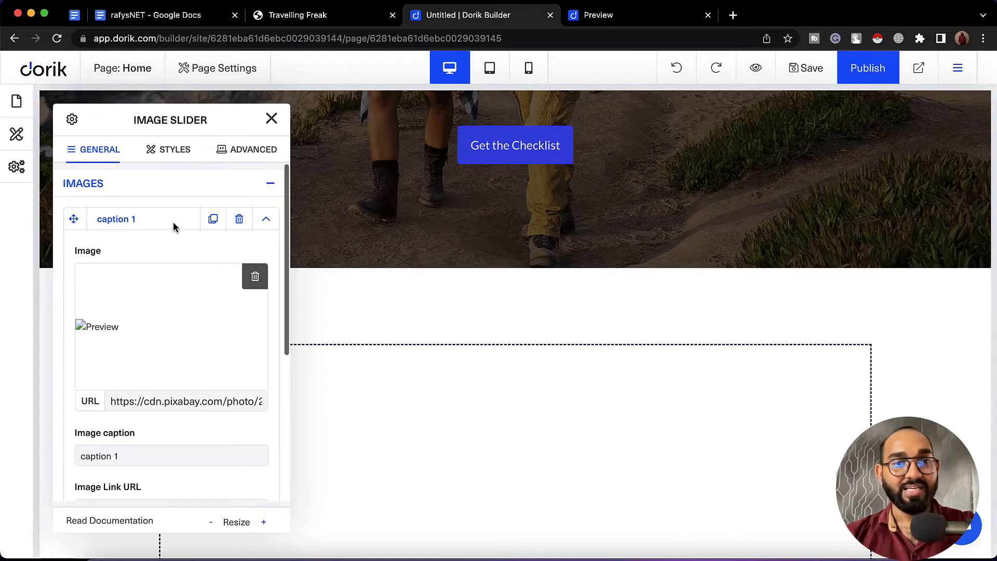
Delete all three sample slides (caption 1–3) from the slider's Images list.
left_click(266, 219)
scroll(364, 333, "down", 3)
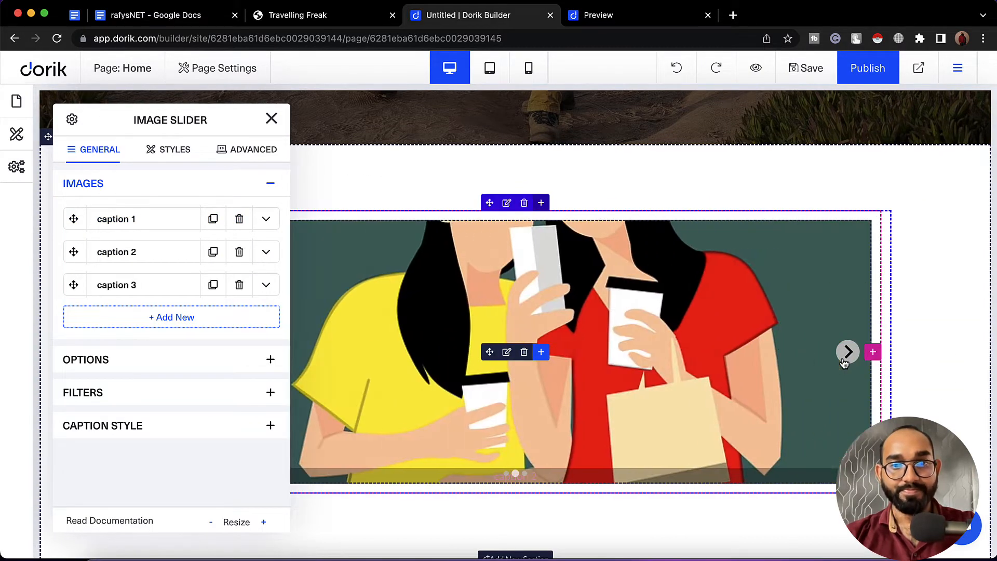
left_click(847, 353)
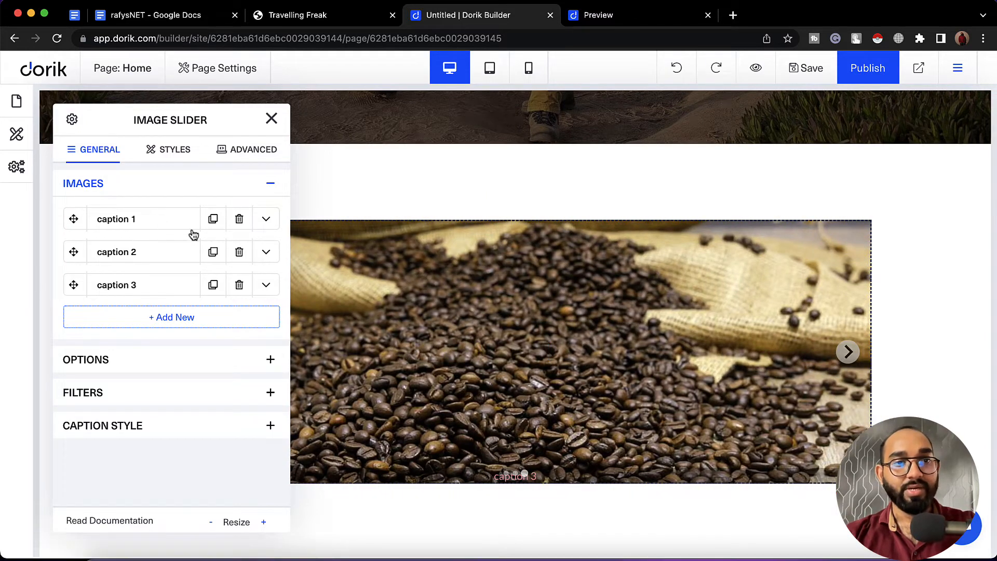
left_click(240, 220)
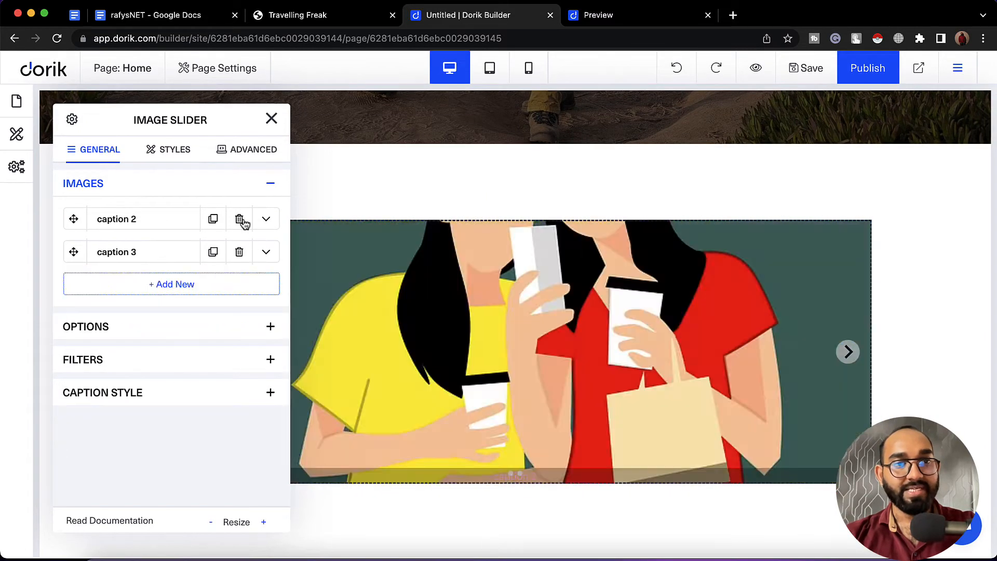
left_click(240, 221)
left_click(240, 222)
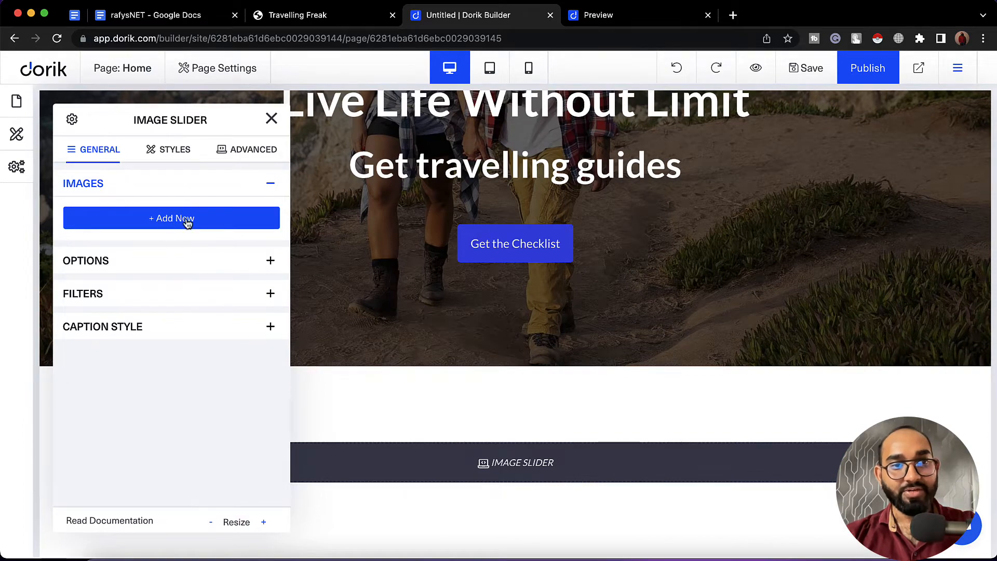
Add a first slide and upload the hiking couple photo to it.
left_click(187, 220)
left_click(266, 220)
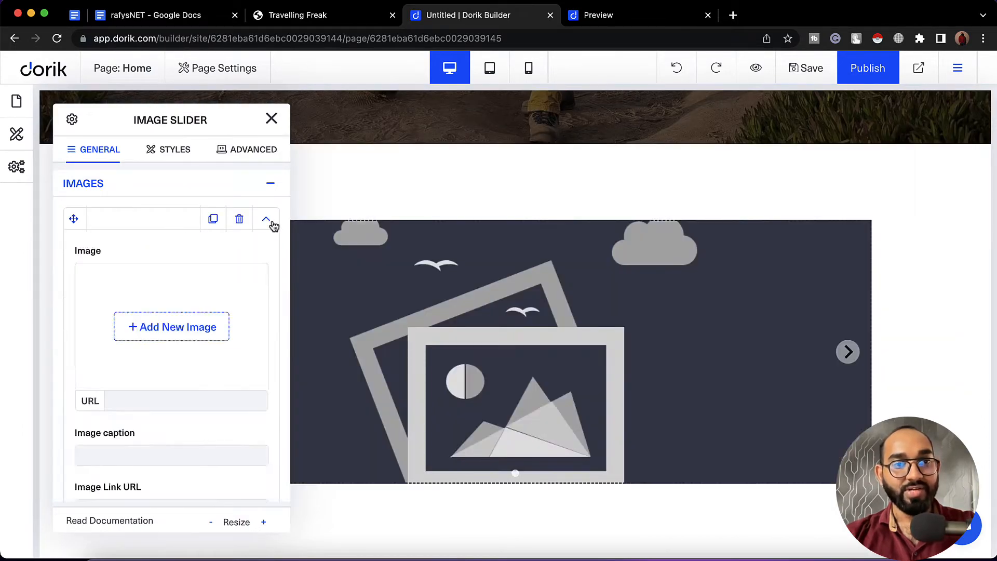
left_click(170, 336)
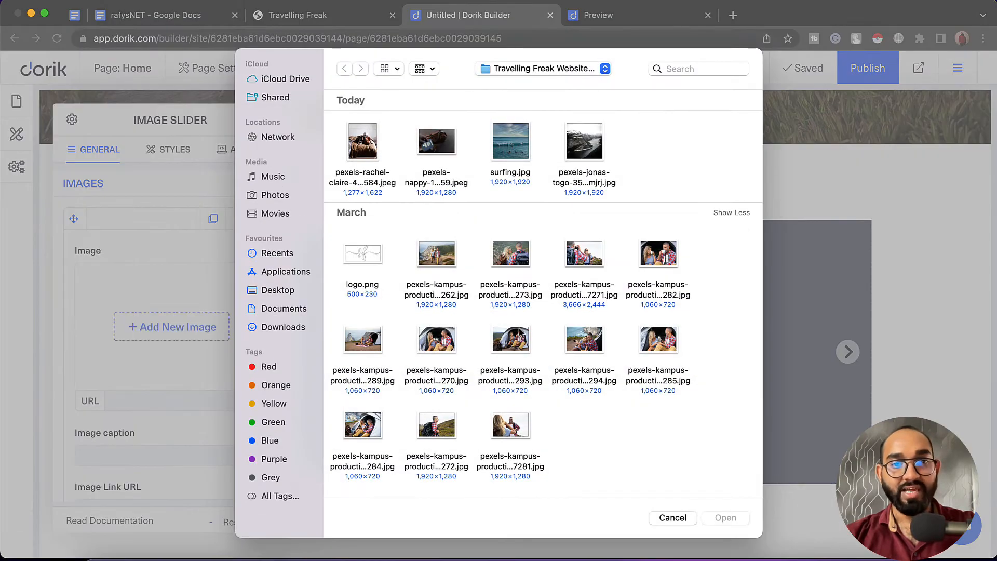
left_click(518, 259)
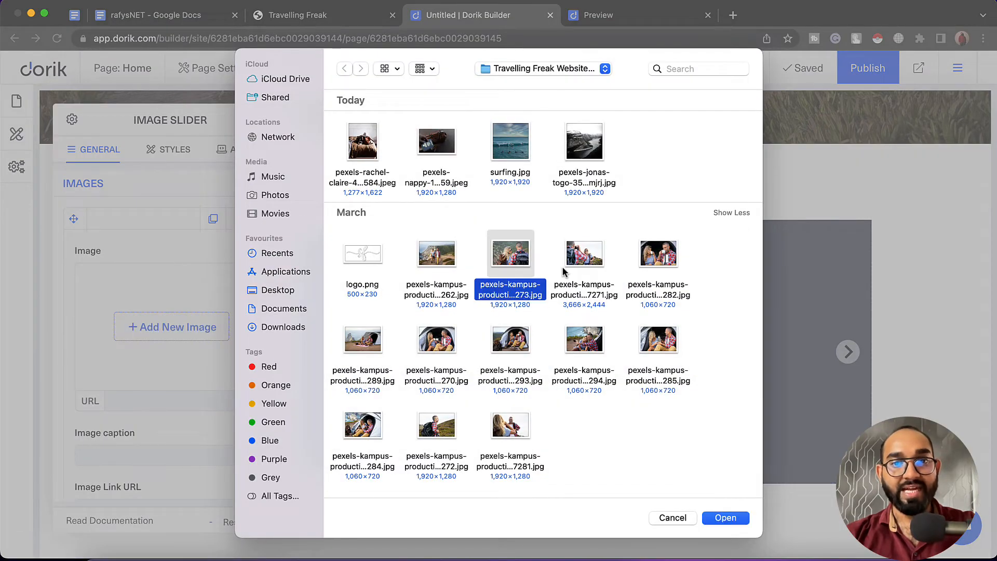
left_click(724, 518)
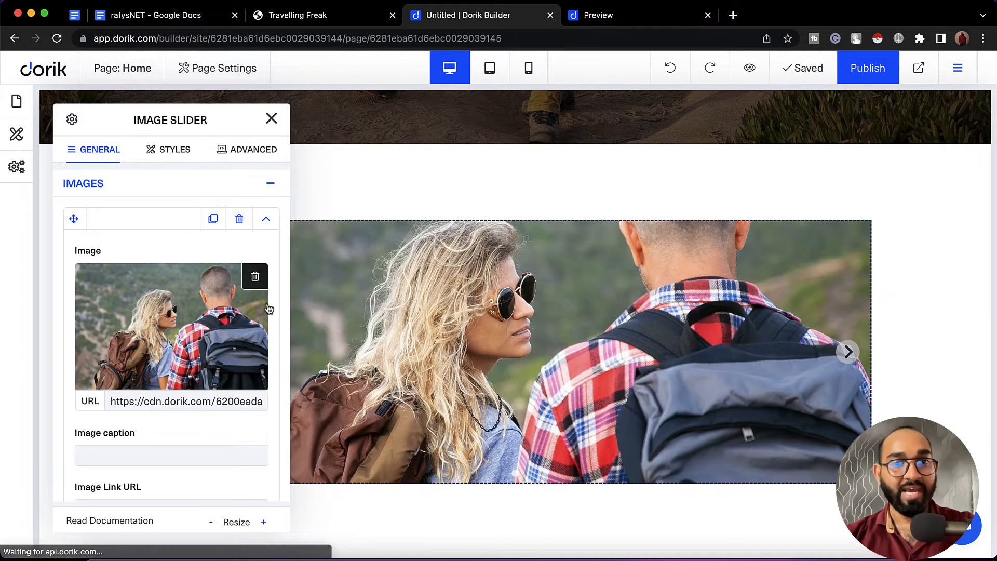
left_click(261, 218)
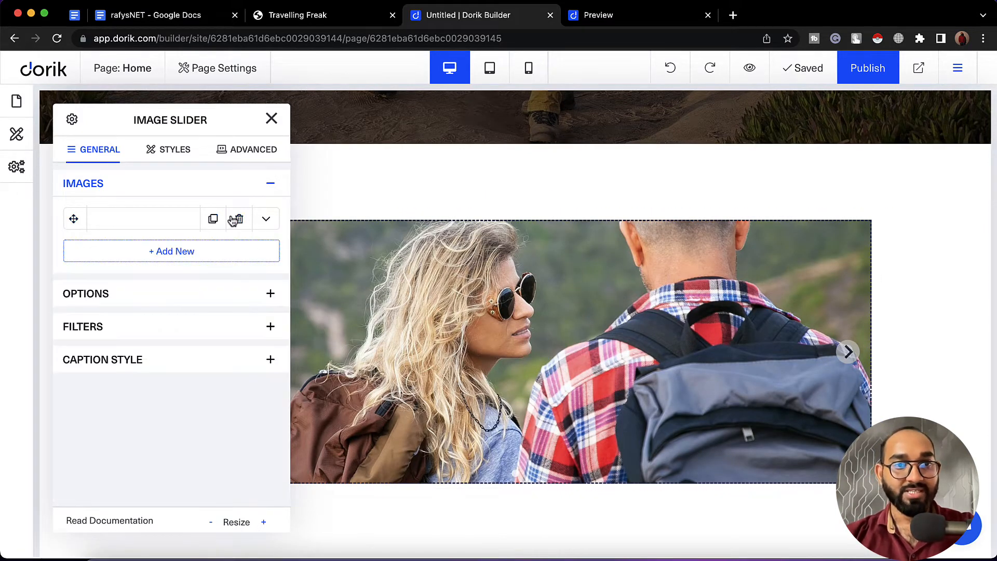
Add a second slide holding the photographer-and-hiker photo.
left_click(225, 252)
left_click(266, 253)
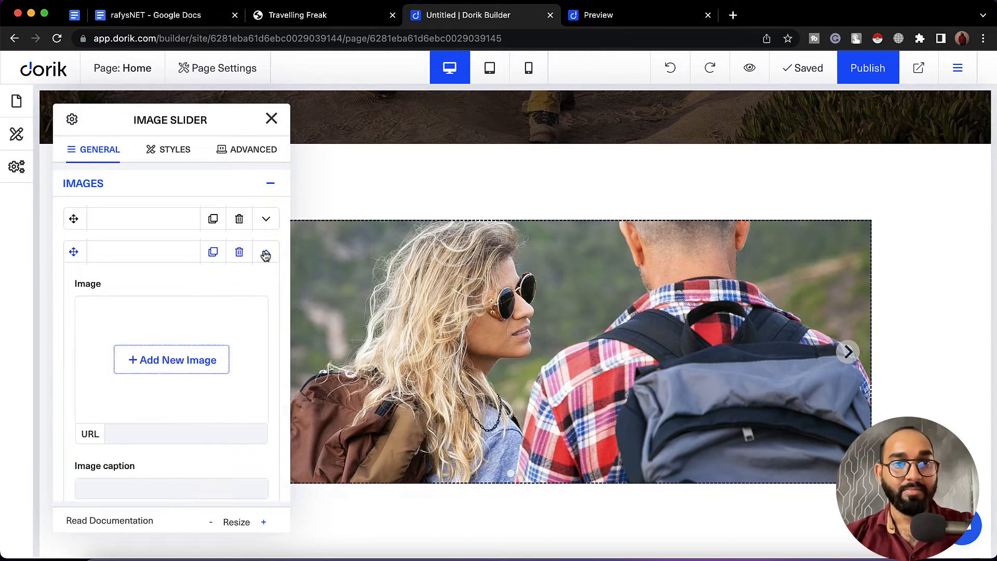
left_click(196, 358)
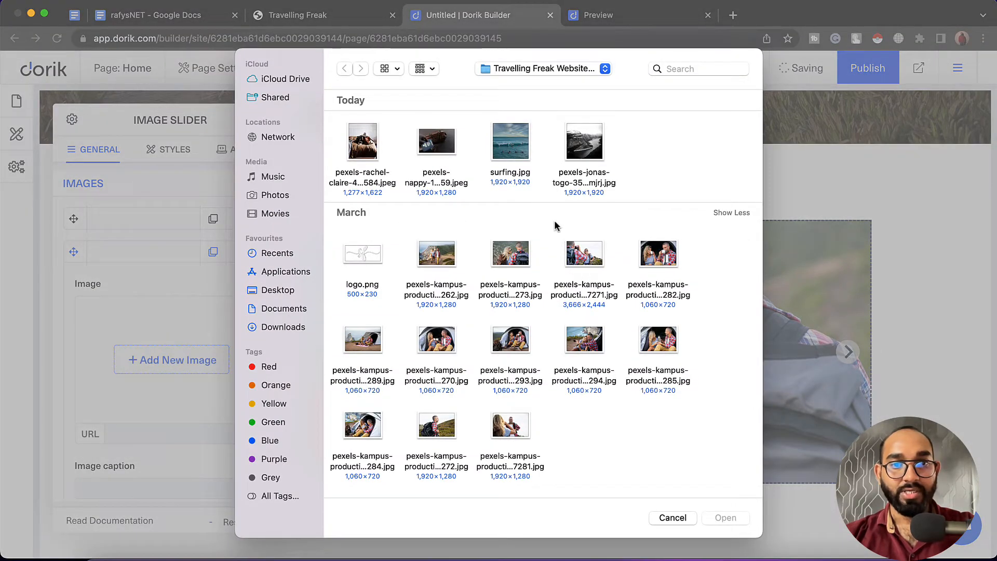
left_click(570, 254)
double_click(570, 254)
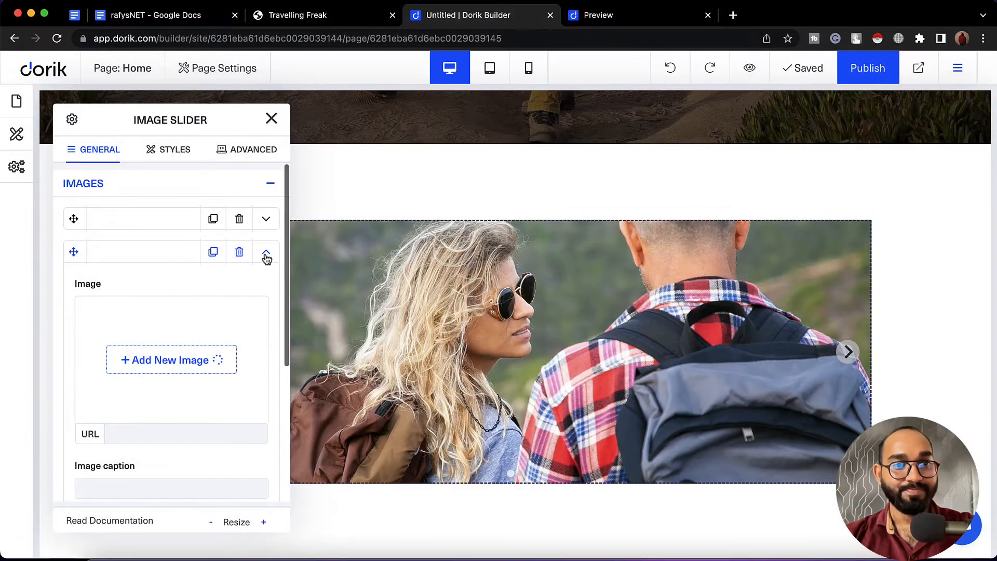
left_click(265, 253)
left_click(265, 254)
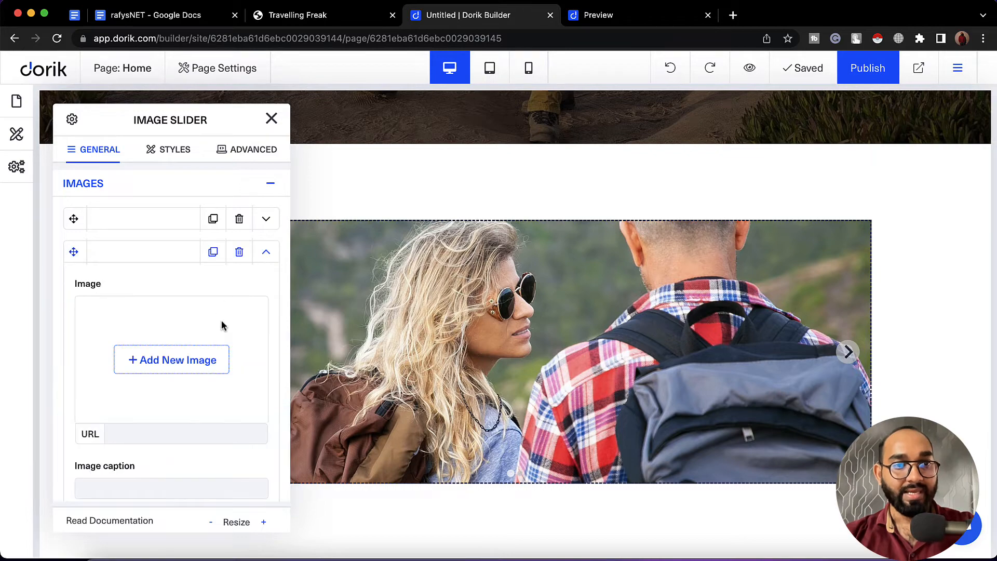
left_click(176, 364)
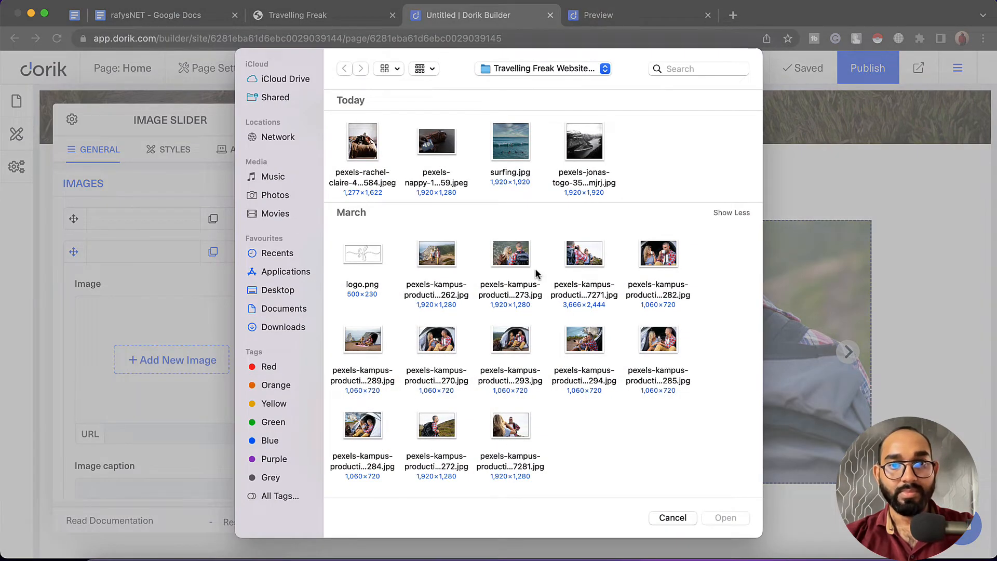
double_click(576, 252)
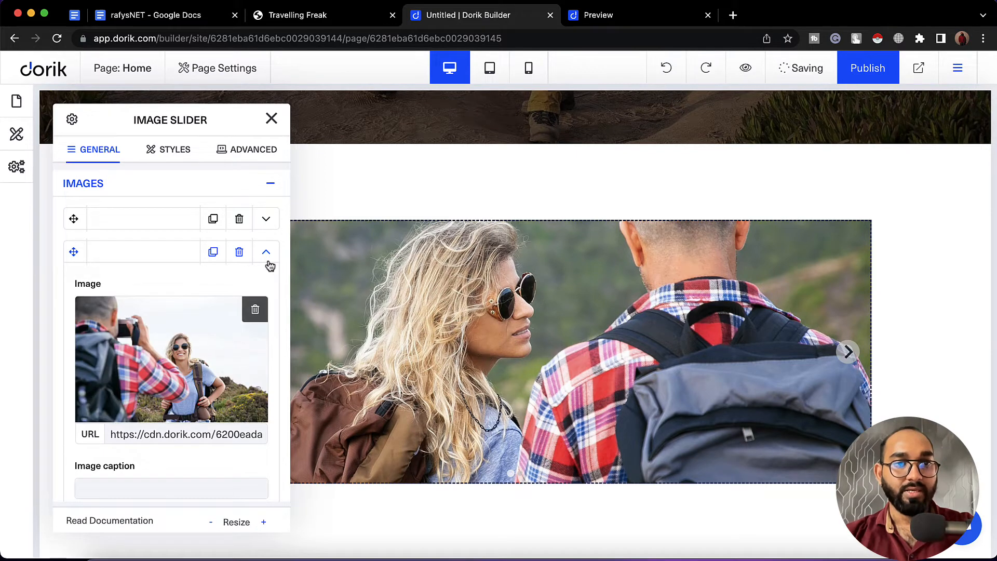
left_click(267, 256)
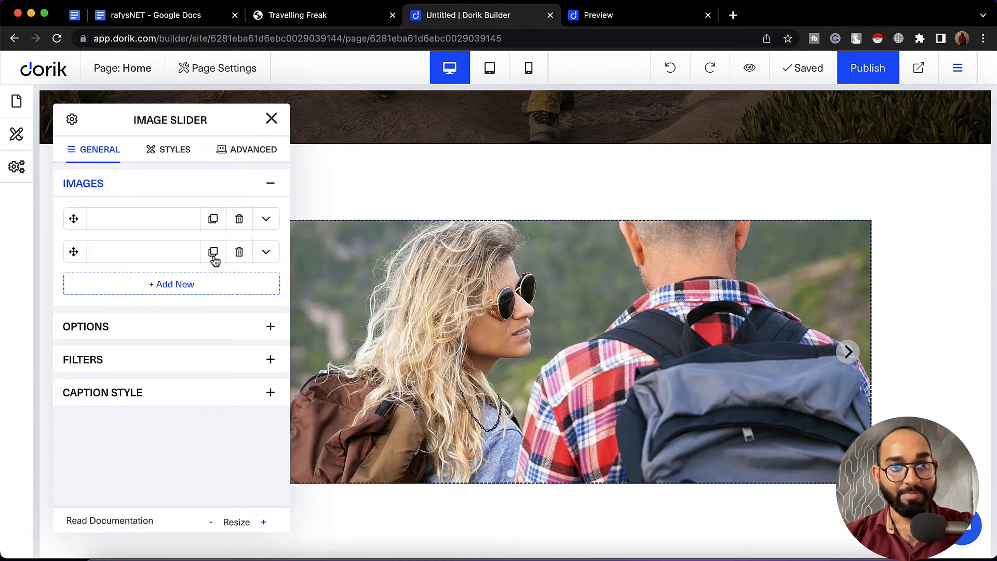
Add a third slide with the couple-with-mugs tent photo.
left_click(213, 252)
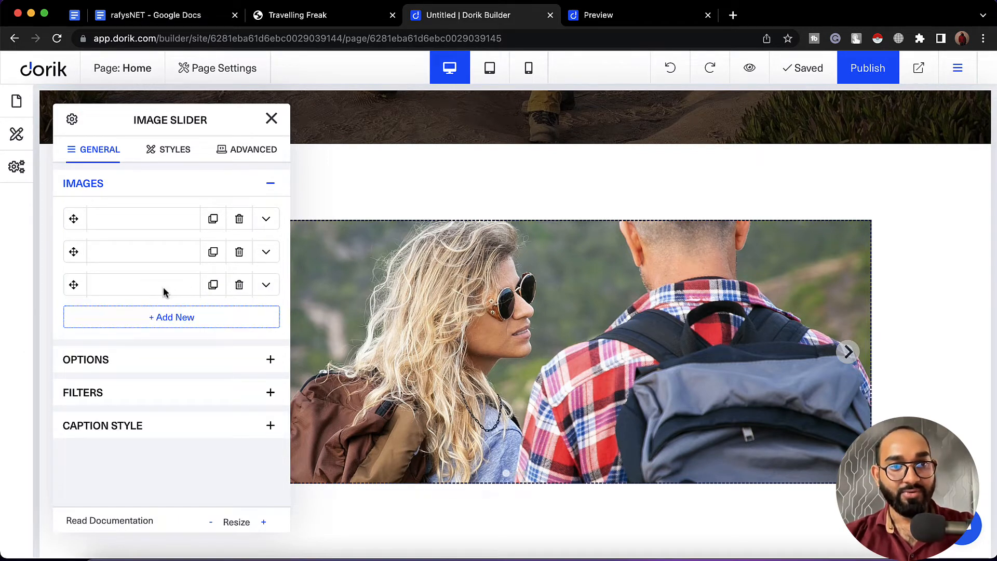
left_click(268, 291)
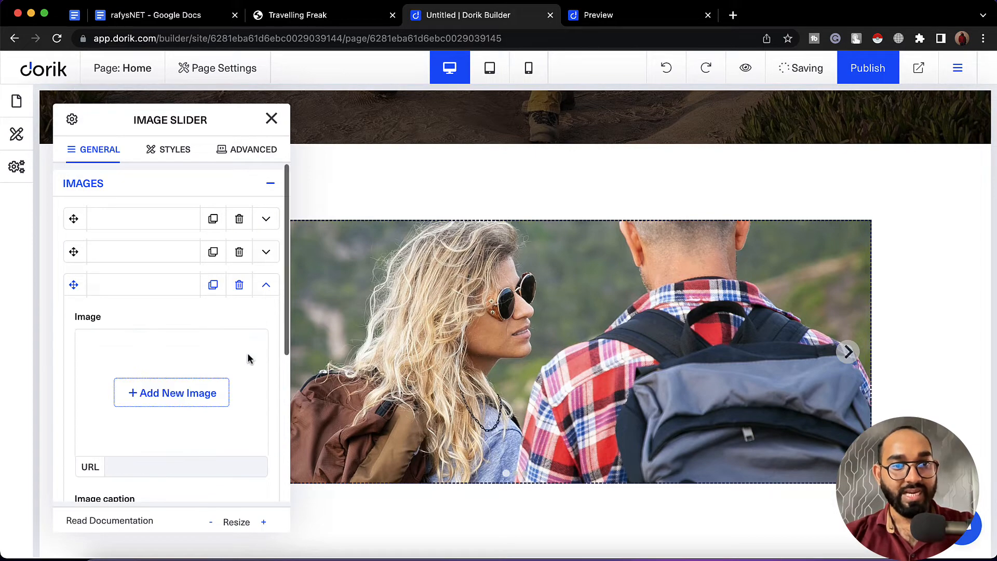
left_click(196, 392)
left_click(657, 255)
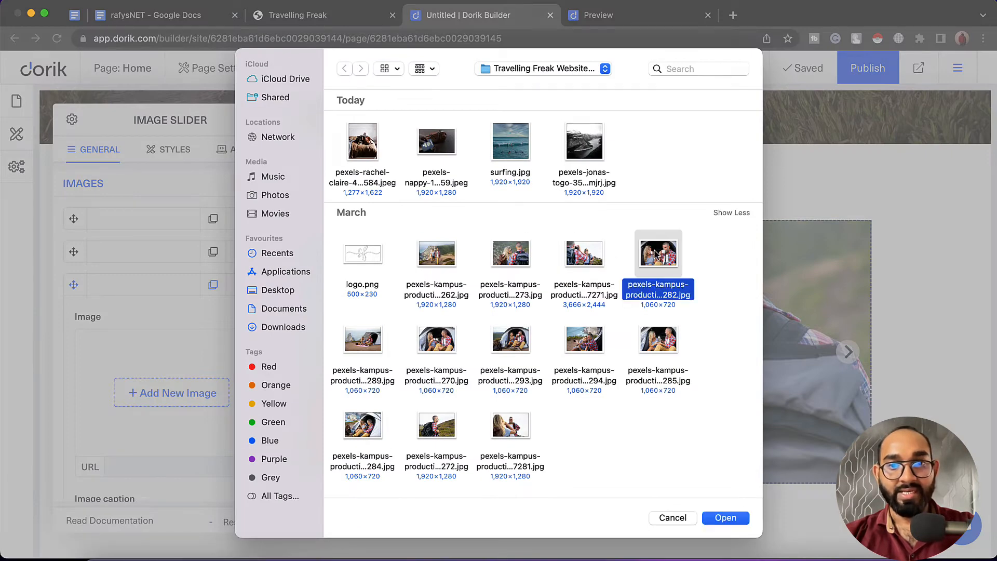
left_click(727, 522)
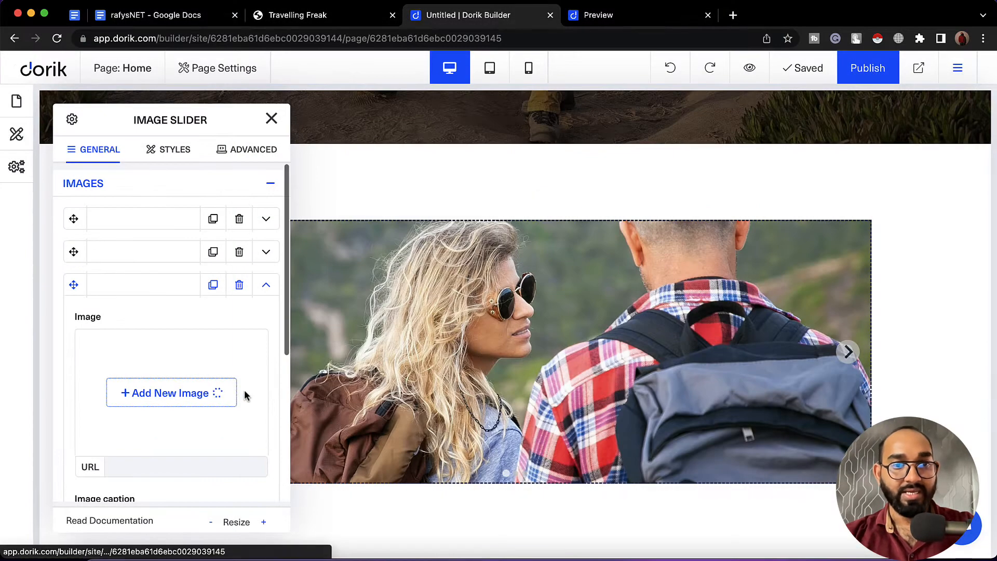
scroll(244, 390, "down", 2)
scroll(244, 395, "down", 4)
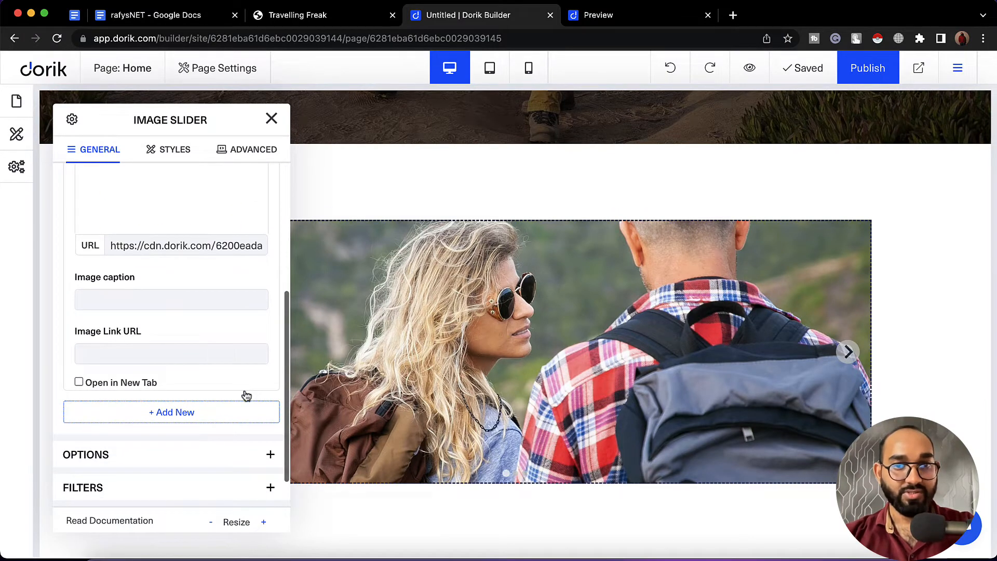
scroll(271, 326, "up", 5)
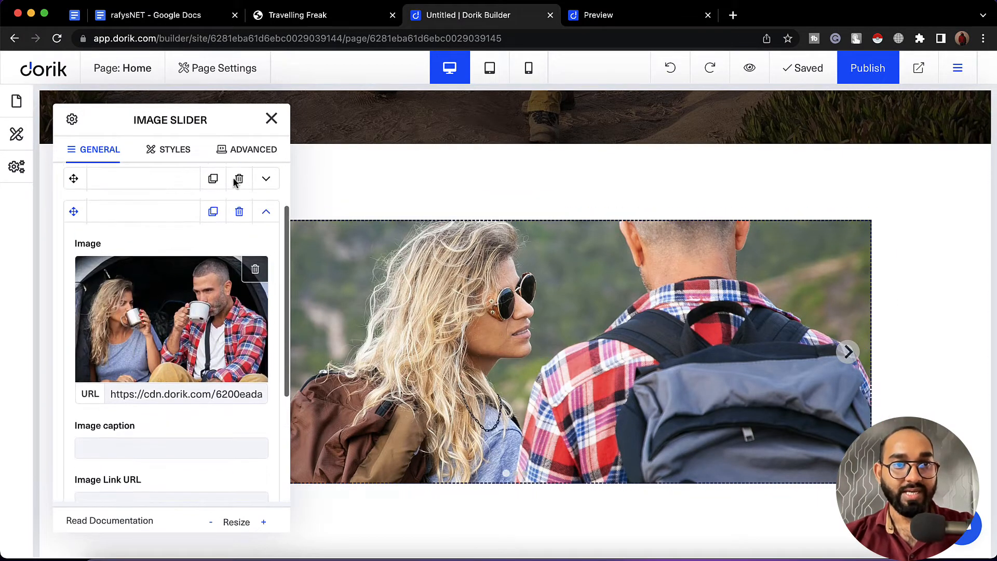
left_click(266, 214)
Duplicate the third slide as a fourth and swap in a different uploaded photo.
left_click(213, 285)
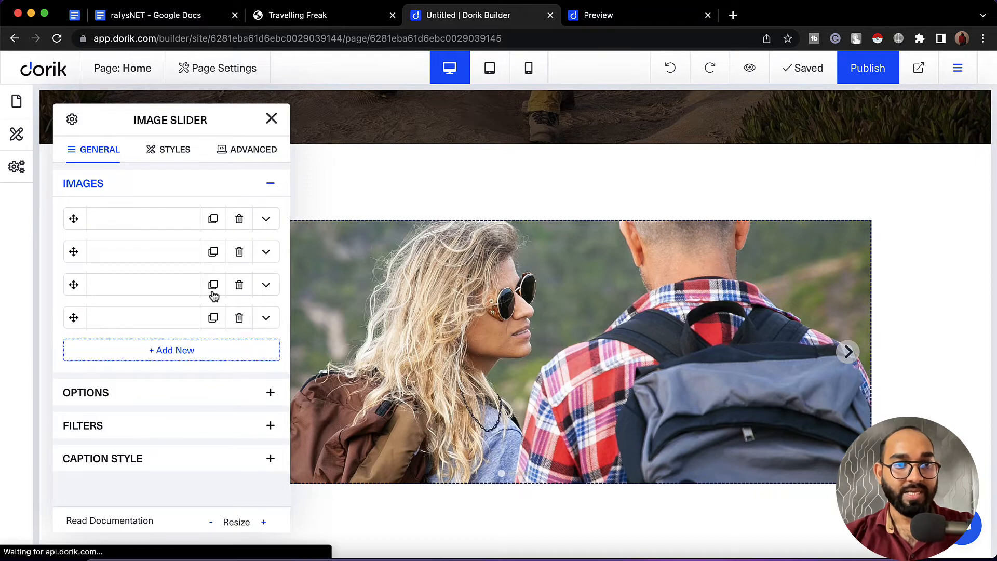
left_click(265, 322)
left_click(254, 378)
scroll(240, 385, "down", 2)
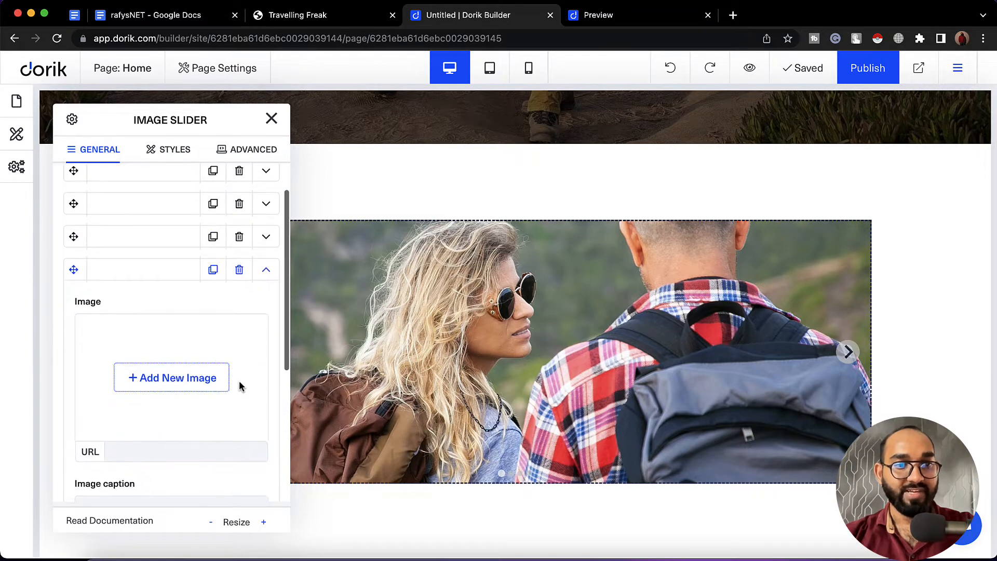
left_click(221, 377)
double_click(370, 354)
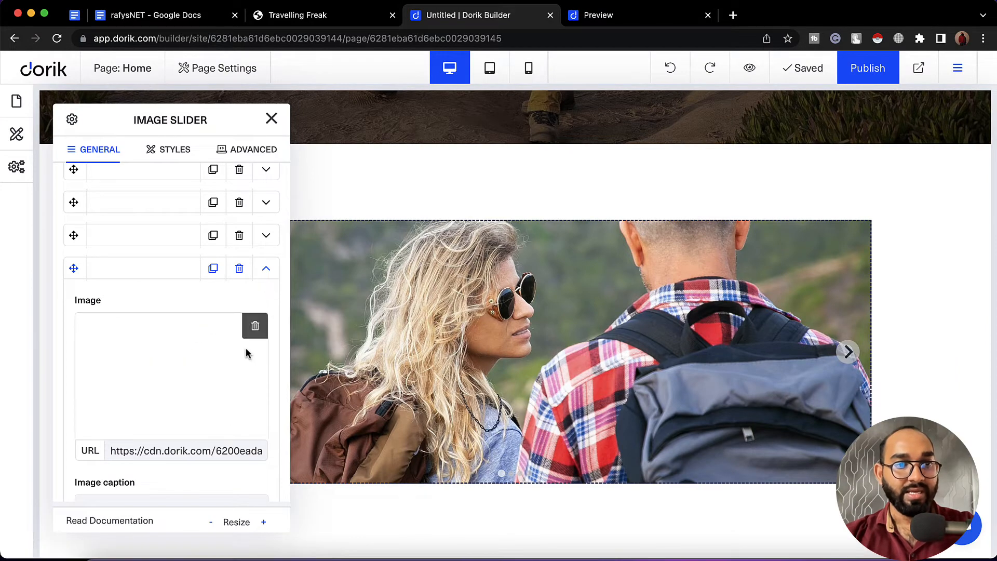
left_click(265, 270)
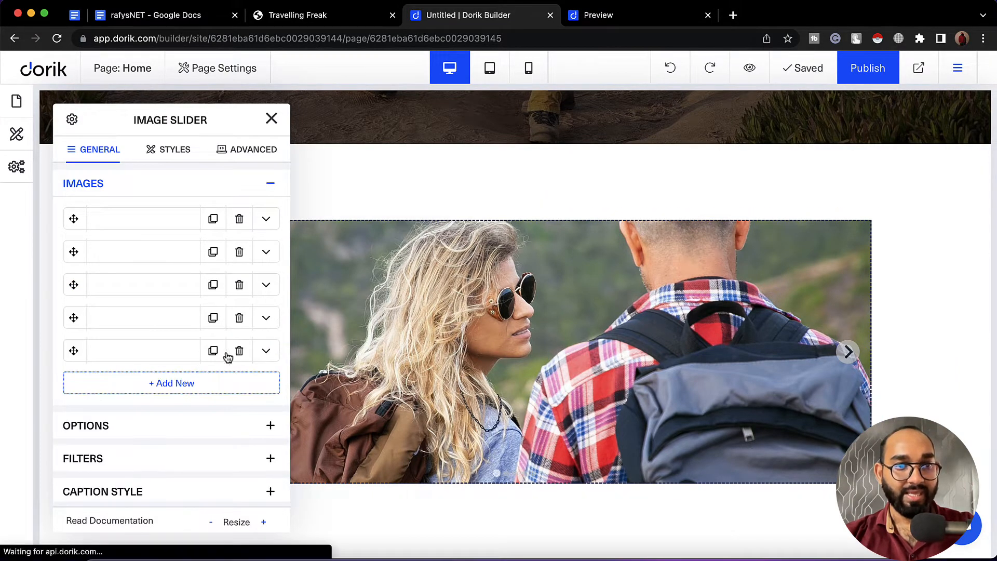
Remove the fifth slide's image and upload a new photo in its place.
left_click(266, 351)
scroll(255, 332, "down", 2)
left_click(255, 333)
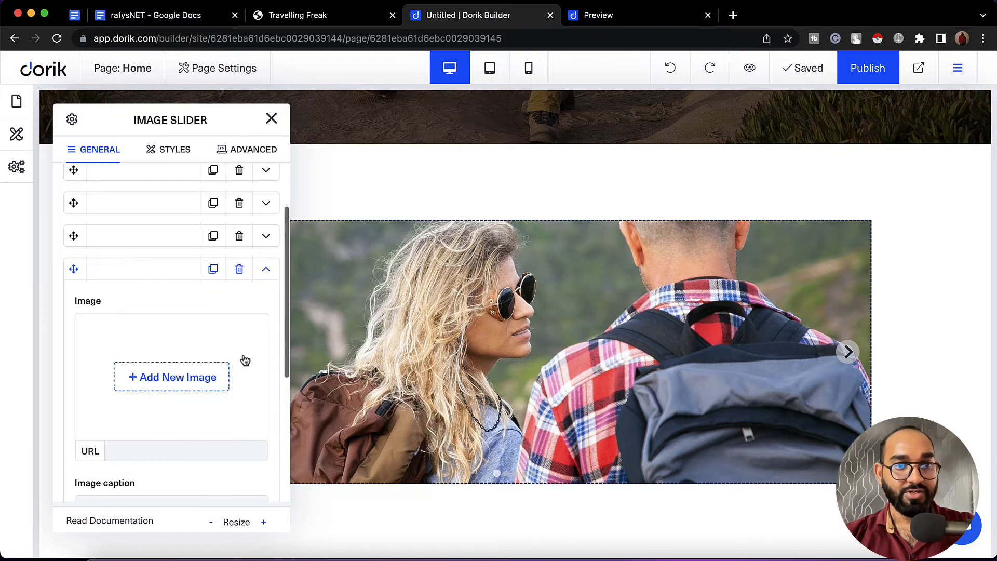
left_click(208, 377)
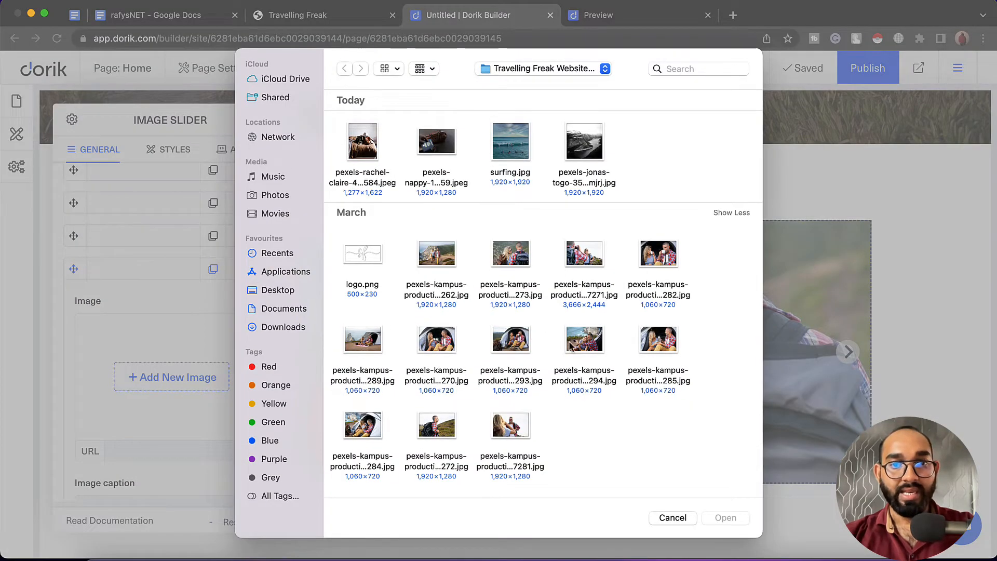
double_click(445, 346)
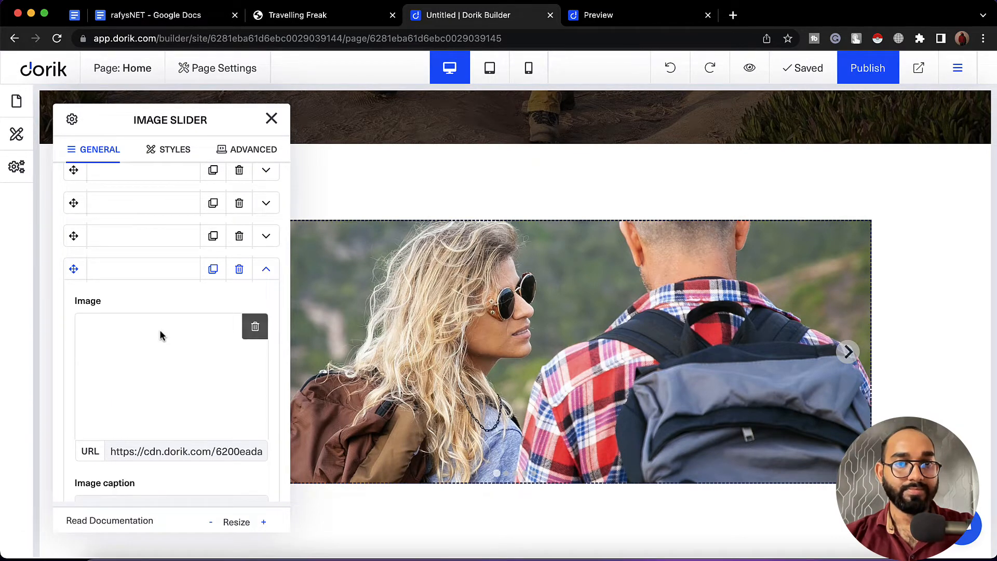
left_click(322, 16)
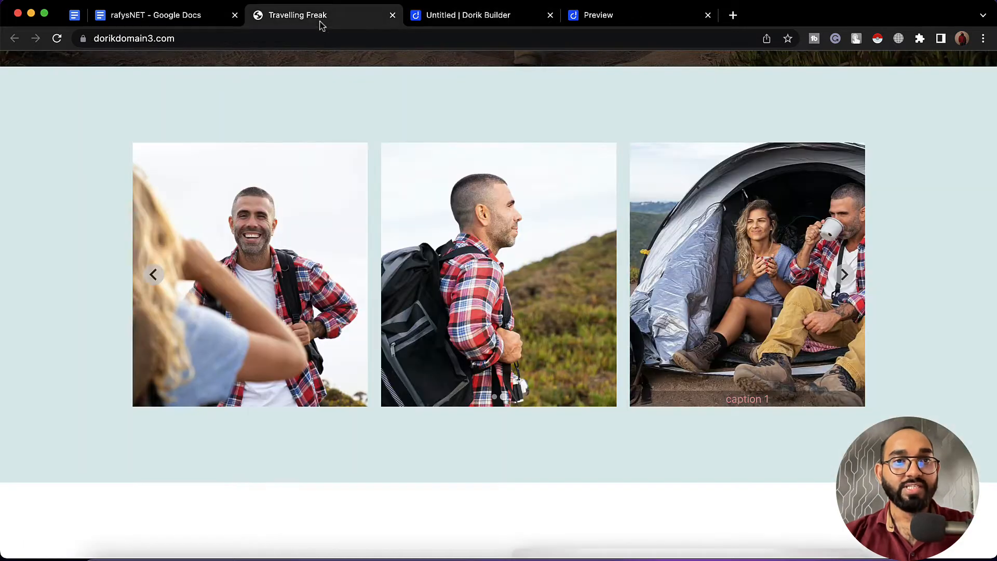
scroll(208, 247, "up", 1)
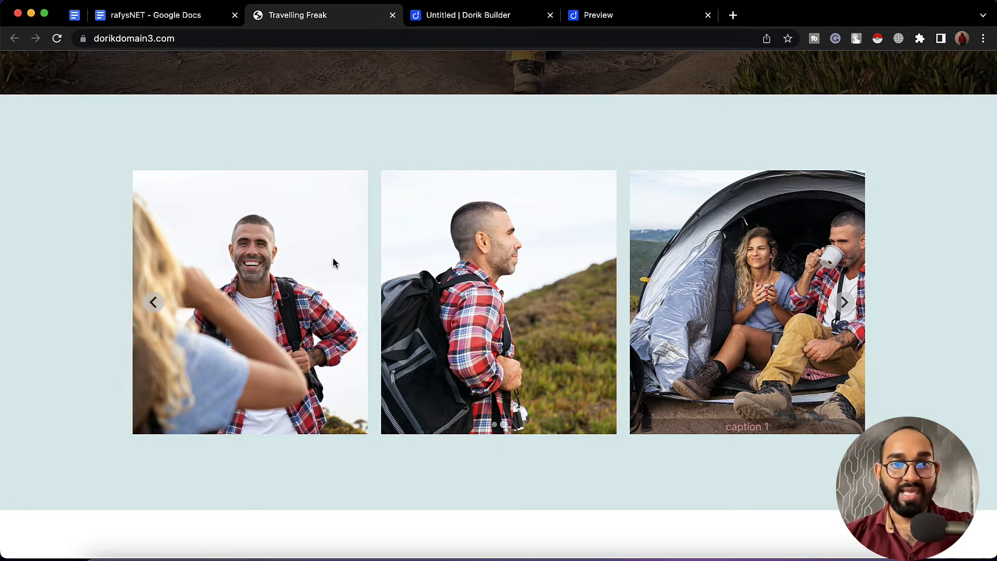
left_click(846, 306)
left_click(845, 306)
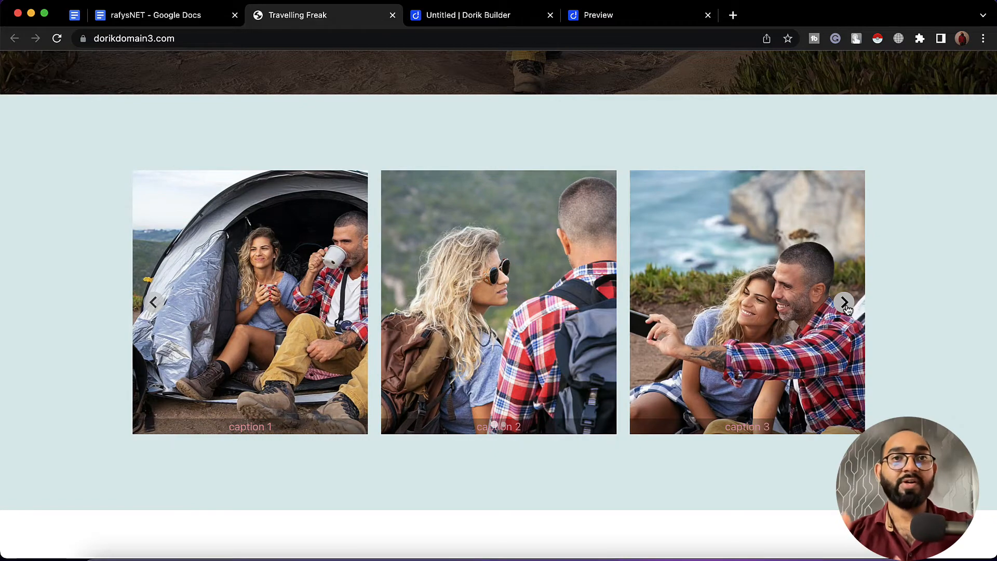
left_click(843, 306)
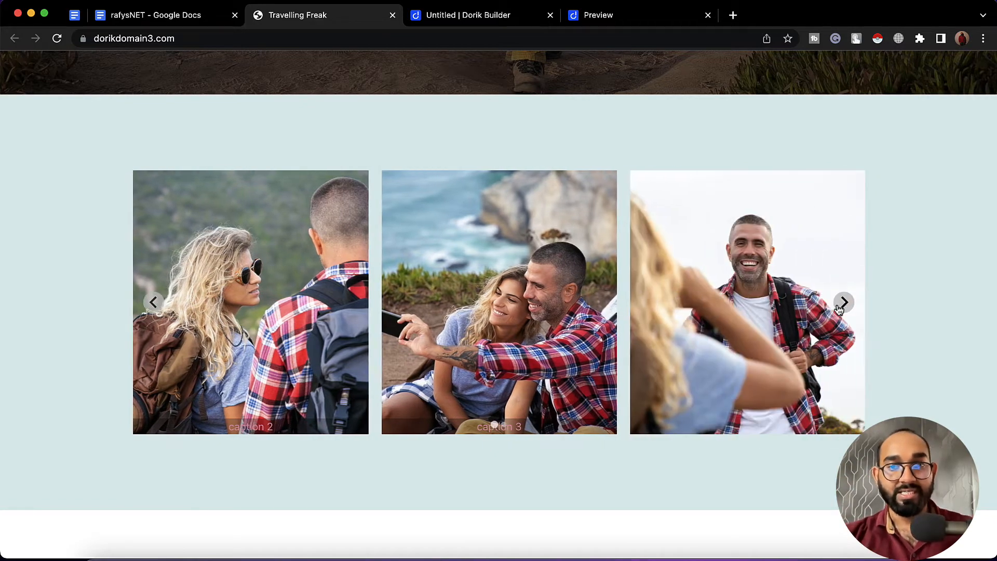
left_click(842, 303)
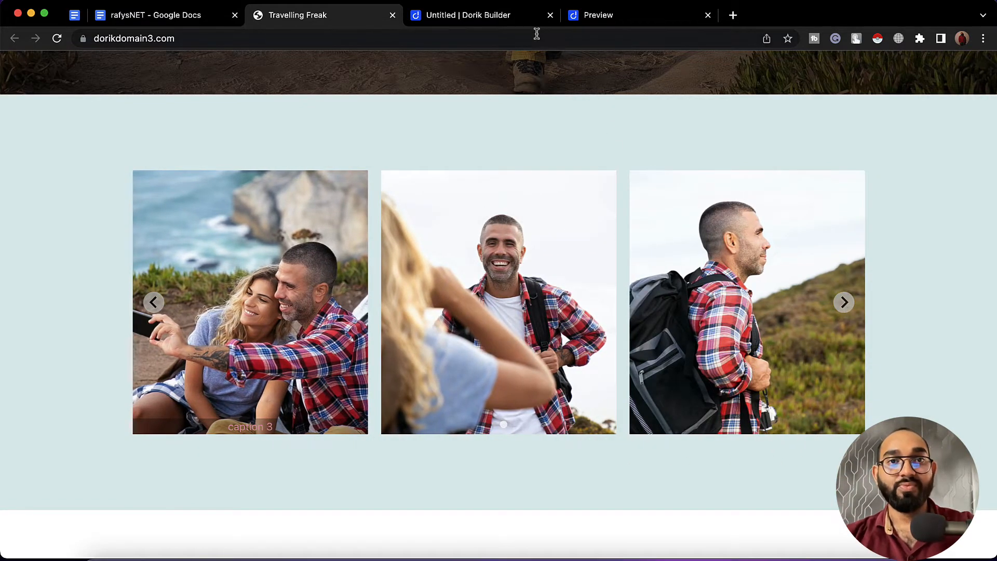
left_click(457, 26)
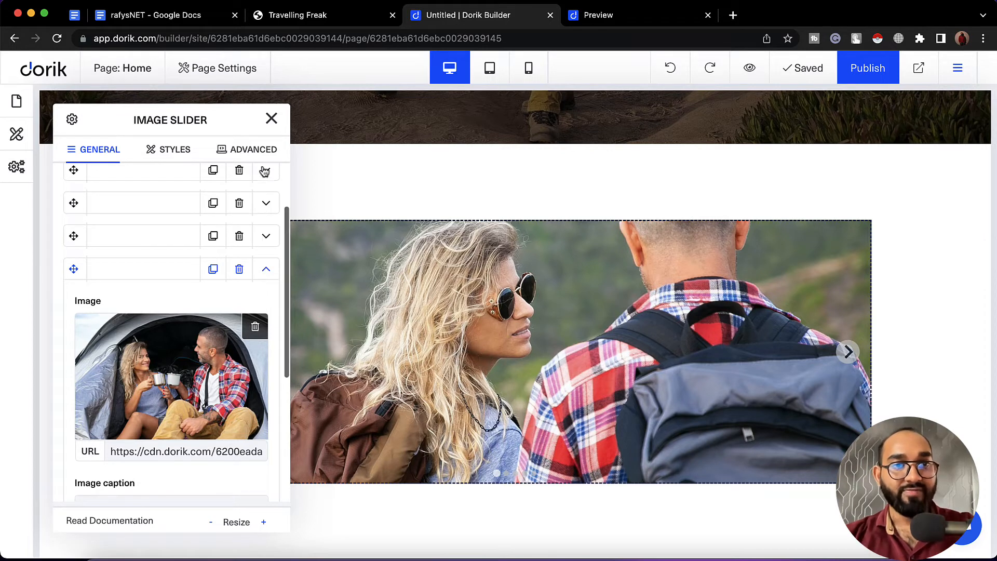
Collapse the slider's image list and close the Image Slider settings.
scroll(252, 203, "up", 1)
scroll(251, 205, "up", 2)
left_click(264, 189)
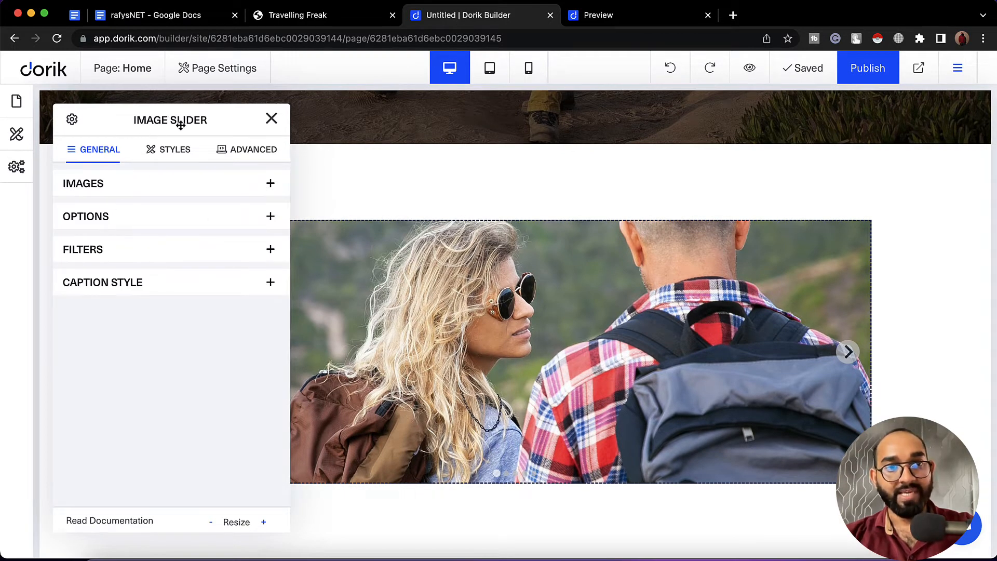
left_click(272, 119)
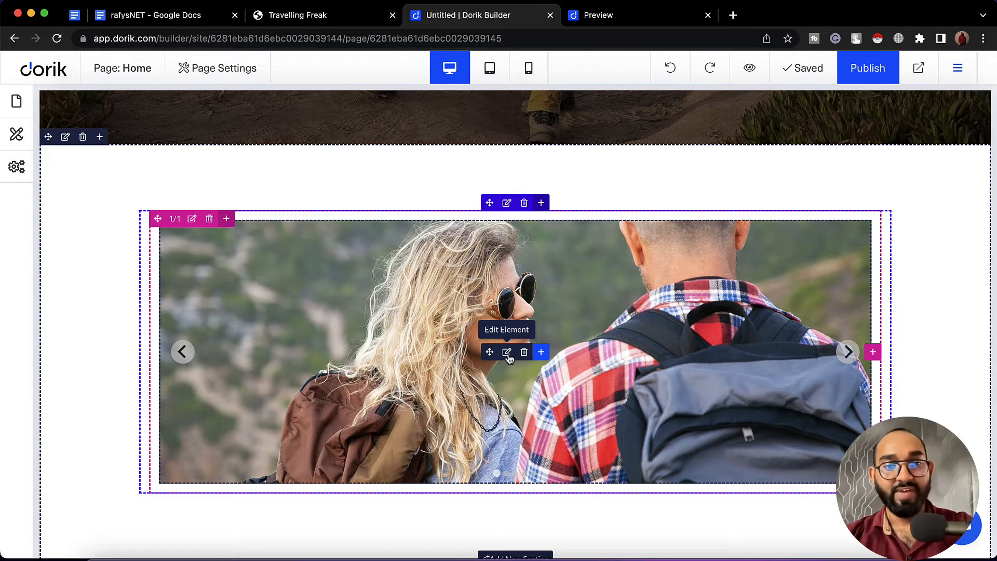
Set the Image Slider's Slide Per Page option to 3 to show three photos.
left_click(507, 352)
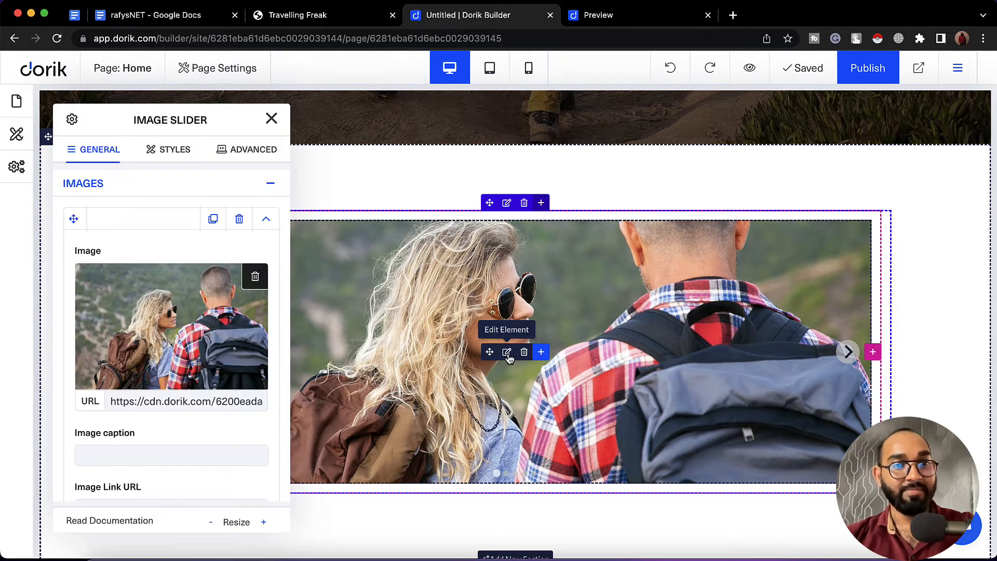
left_click(264, 219)
scroll(146, 444, "down", 1)
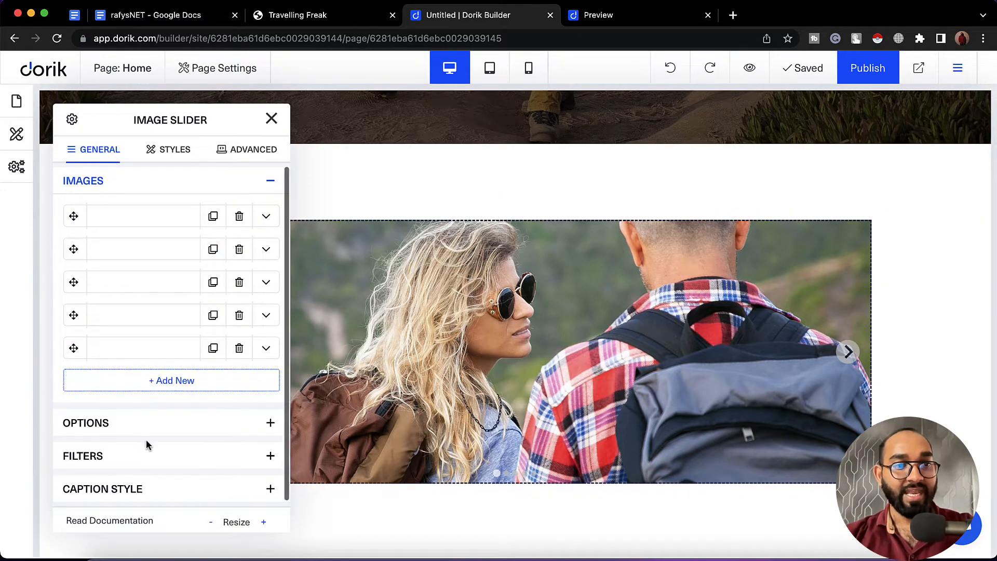
left_click(149, 428)
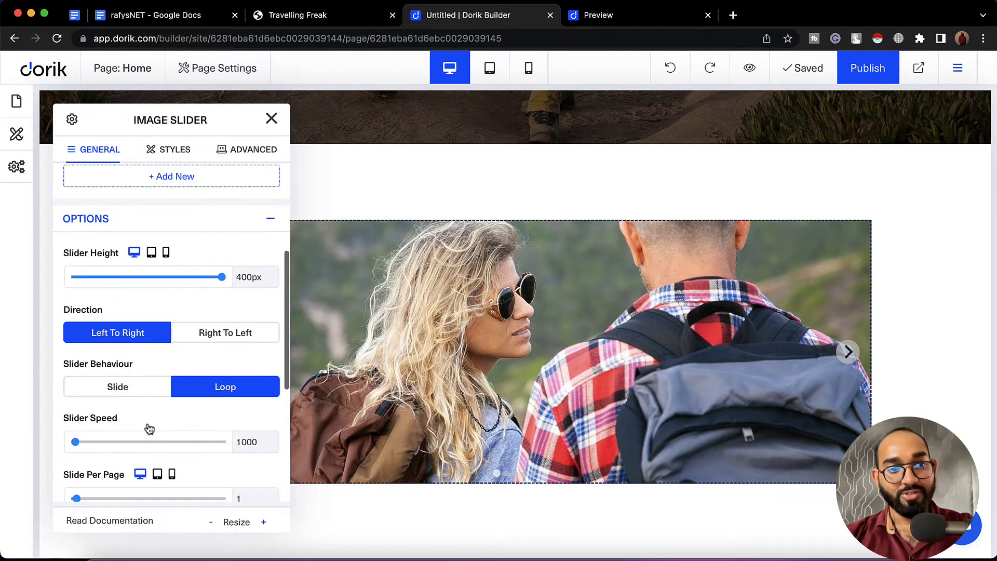
scroll(150, 408, "down", 5)
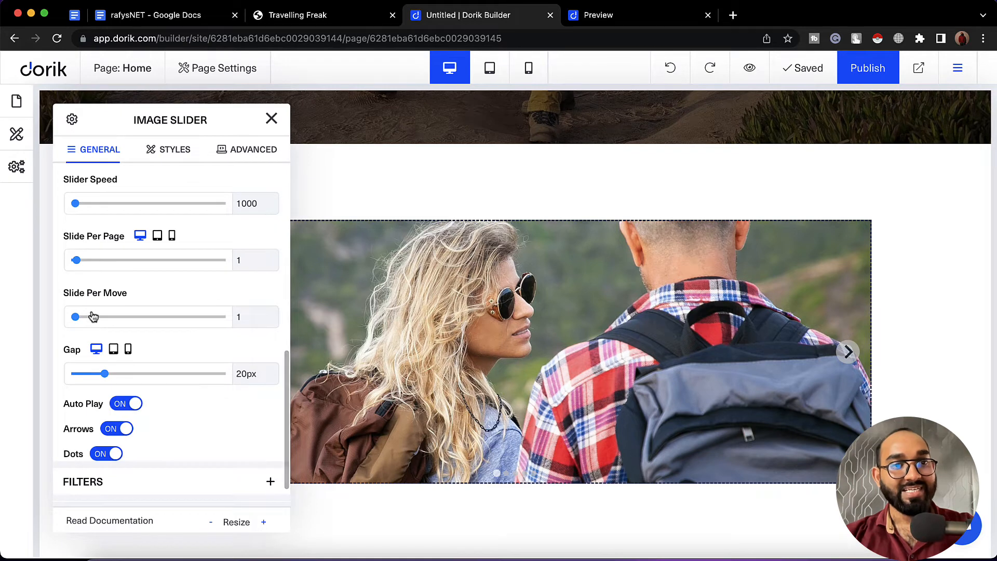
left_click_drag(258, 319, 231, 322)
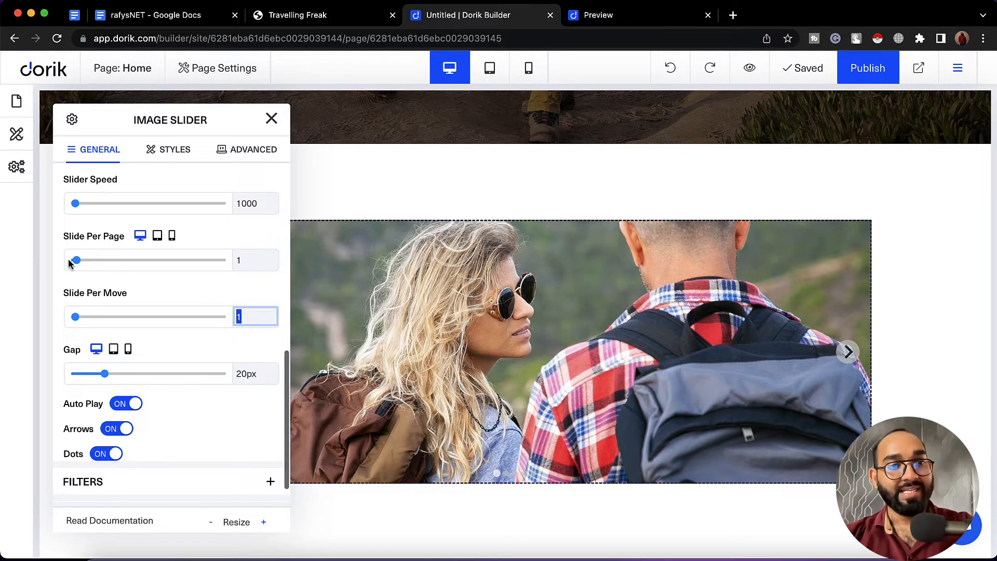
left_click(252, 260)
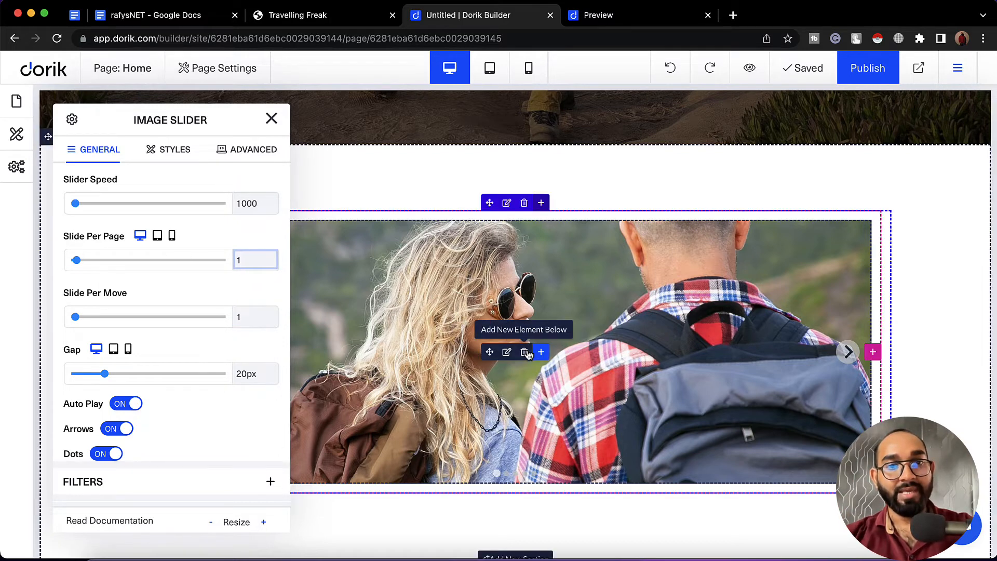
key("BackSpace")
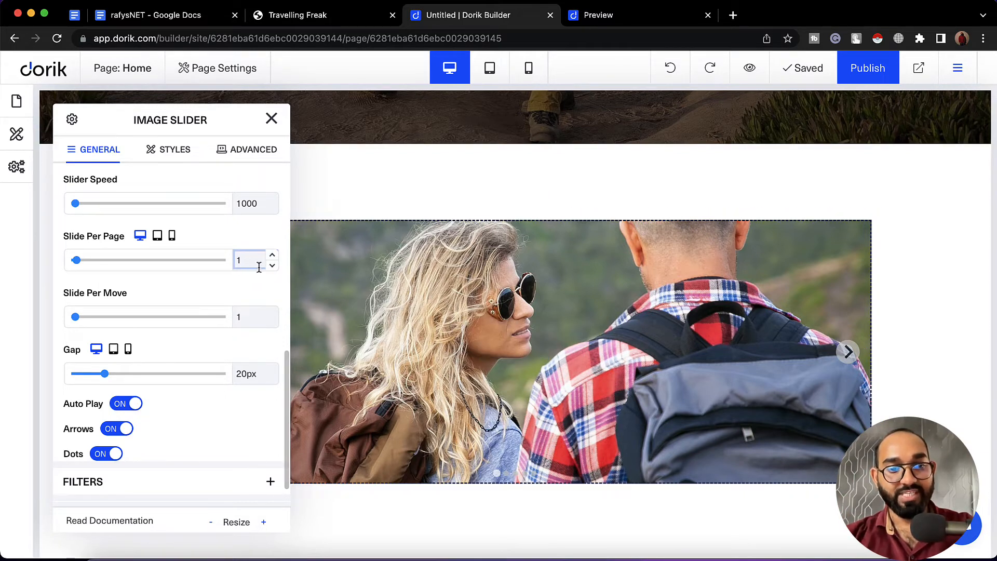
type("2")
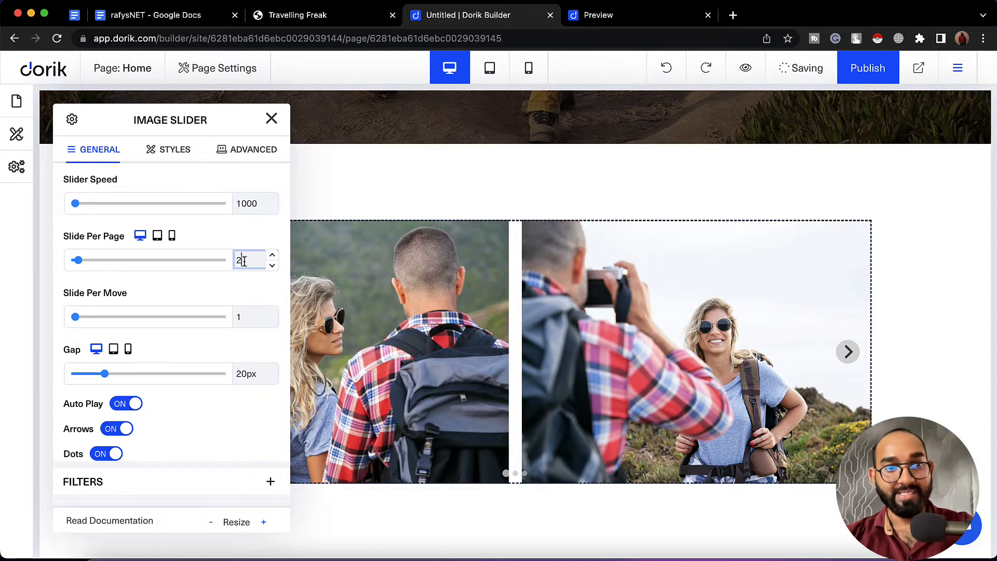
key("BackSpace")
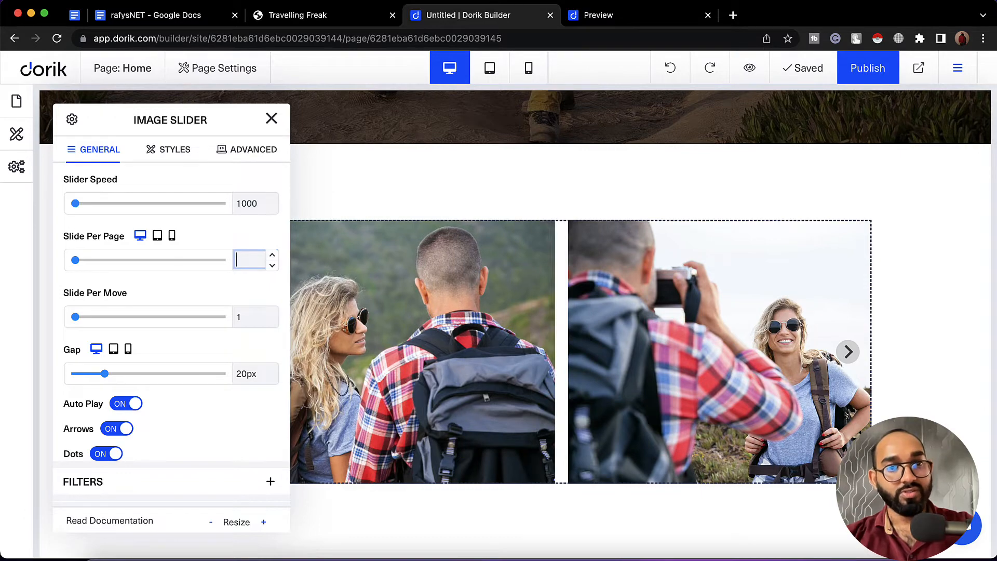
type("3")
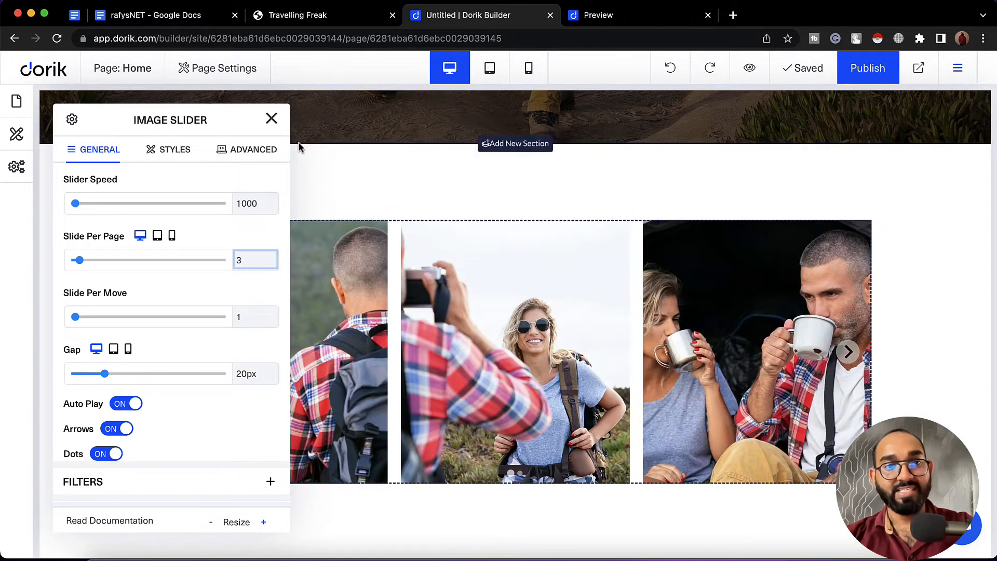
left_click(271, 119)
scroll(909, 408, "down", 1)
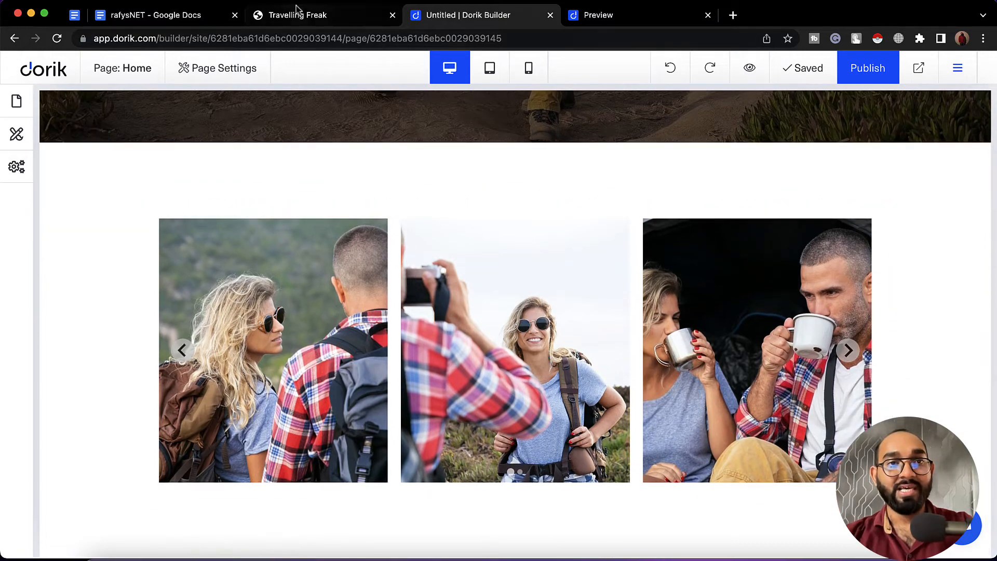
Inspect the reference site's slider section in Chrome DevTools.
left_click(301, 19)
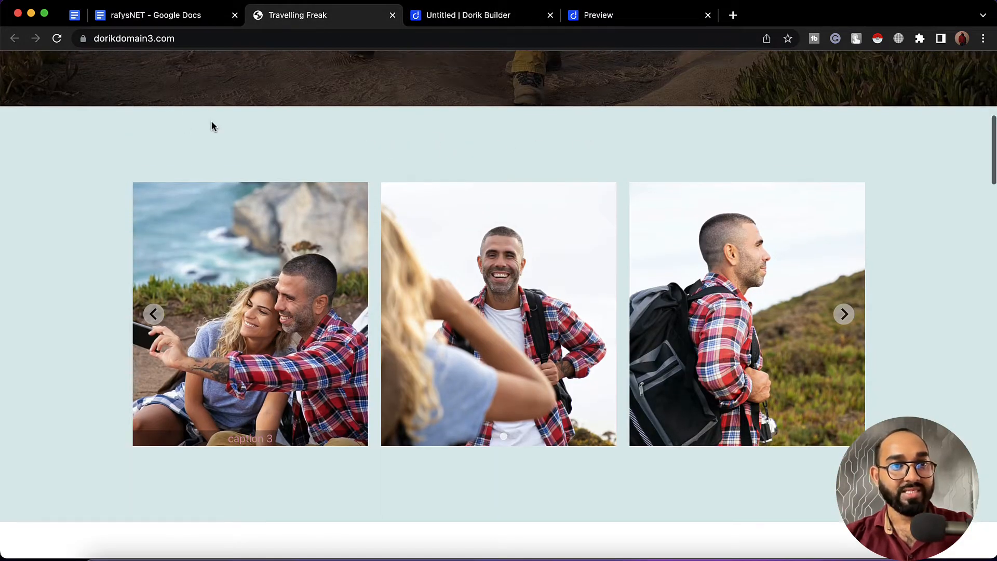
scroll(211, 120, "up", 1)
right_click(163, 131)
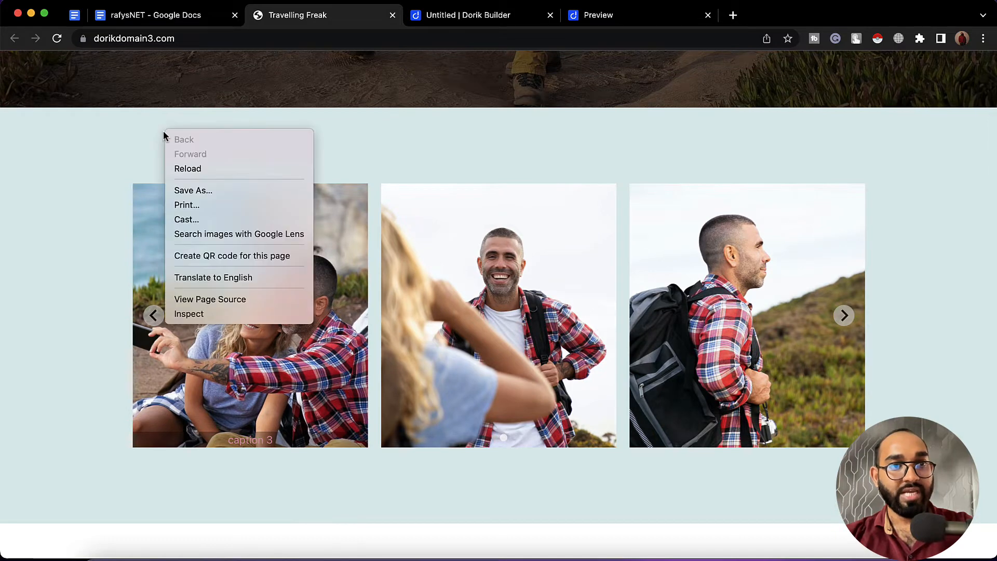
left_click(188, 316)
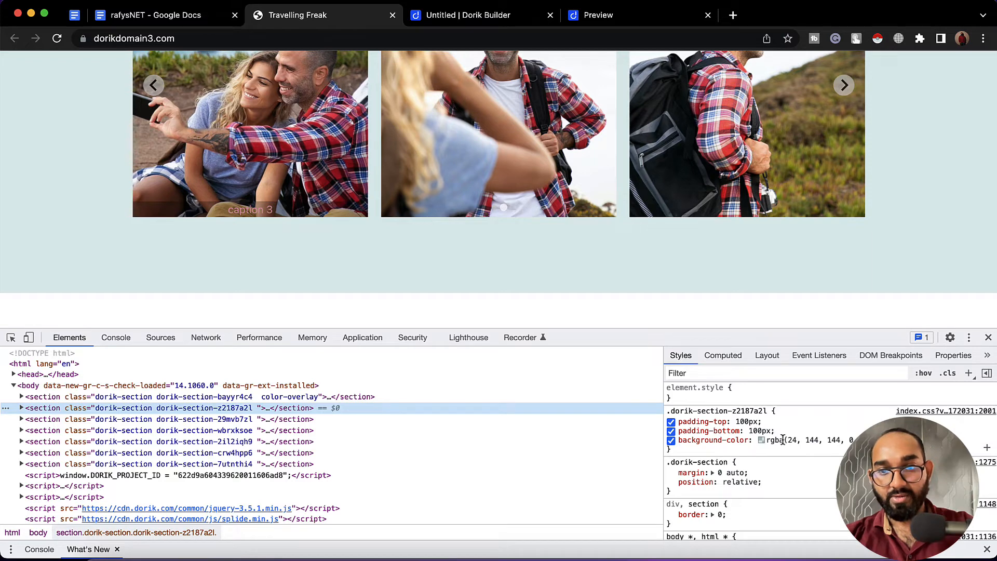
left_click(782, 440)
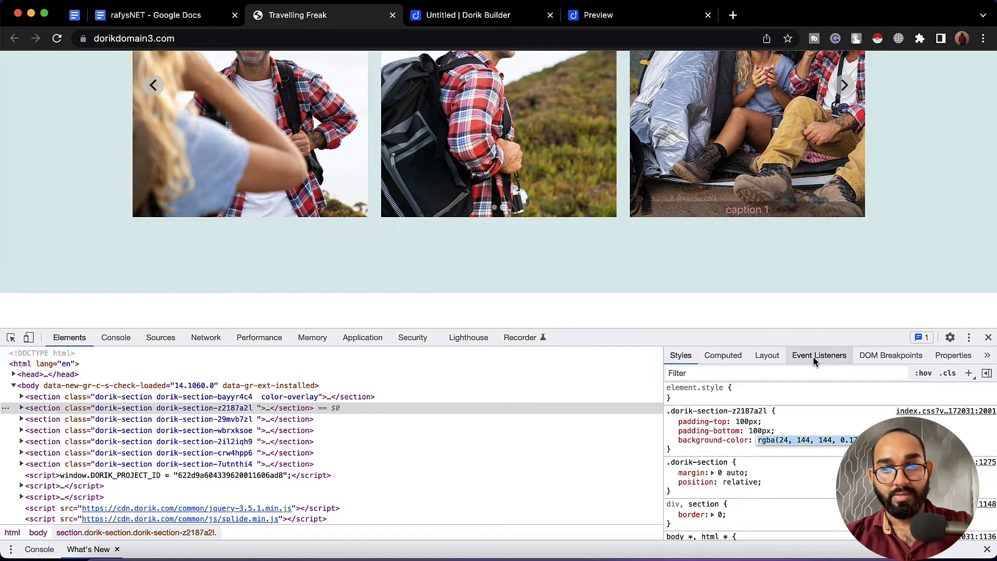
left_click(10, 338)
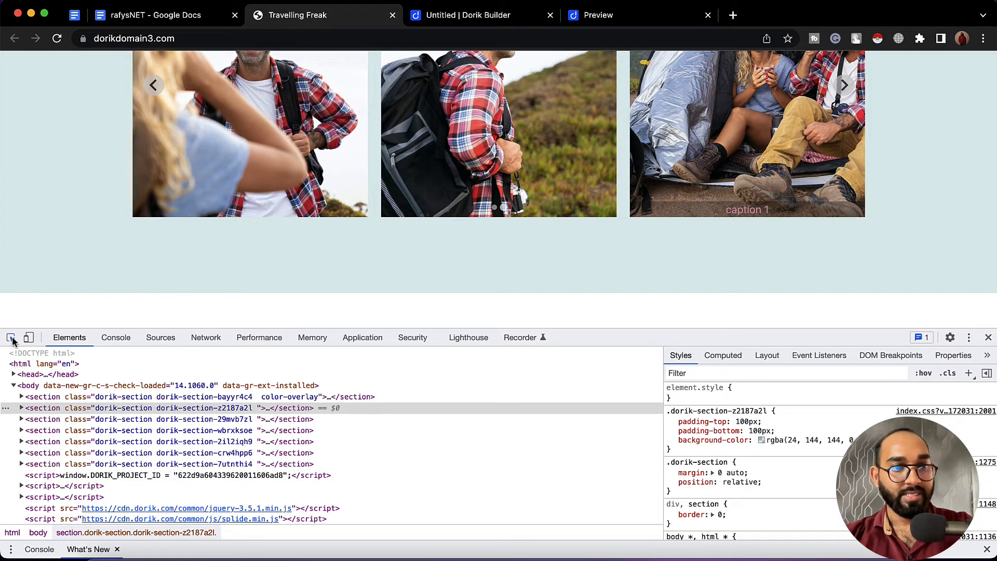
left_click(33, 207)
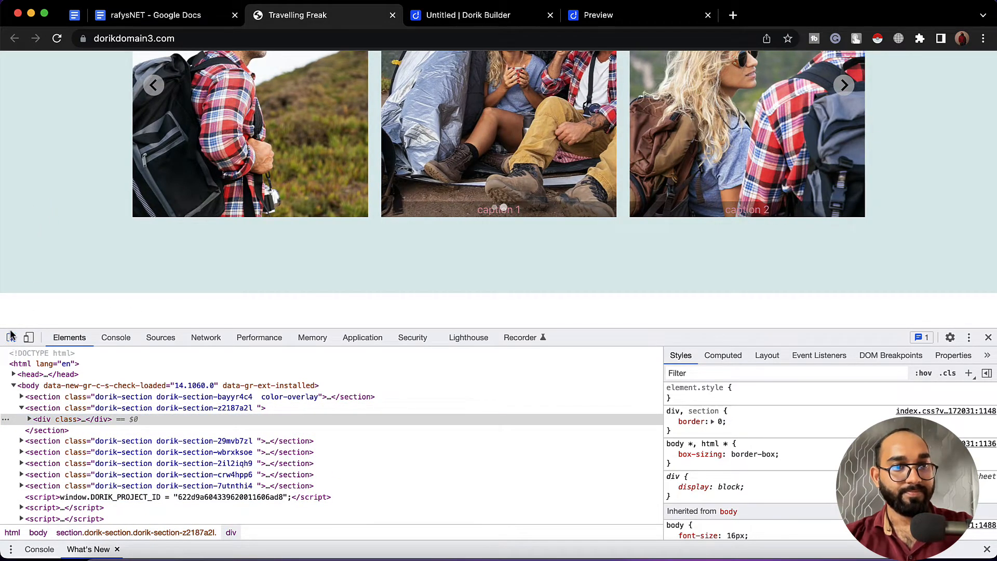
left_click(11, 336)
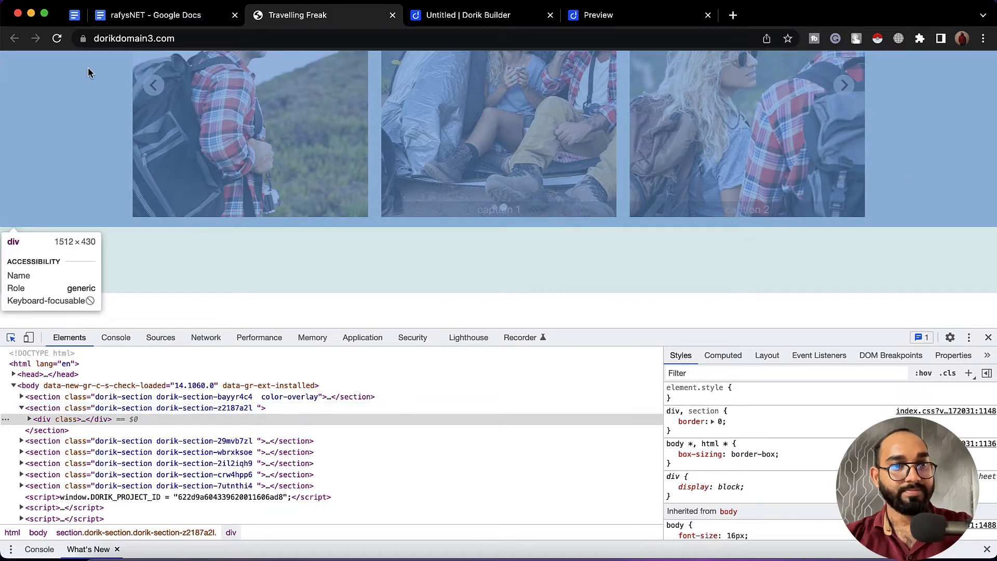
left_click(154, 258)
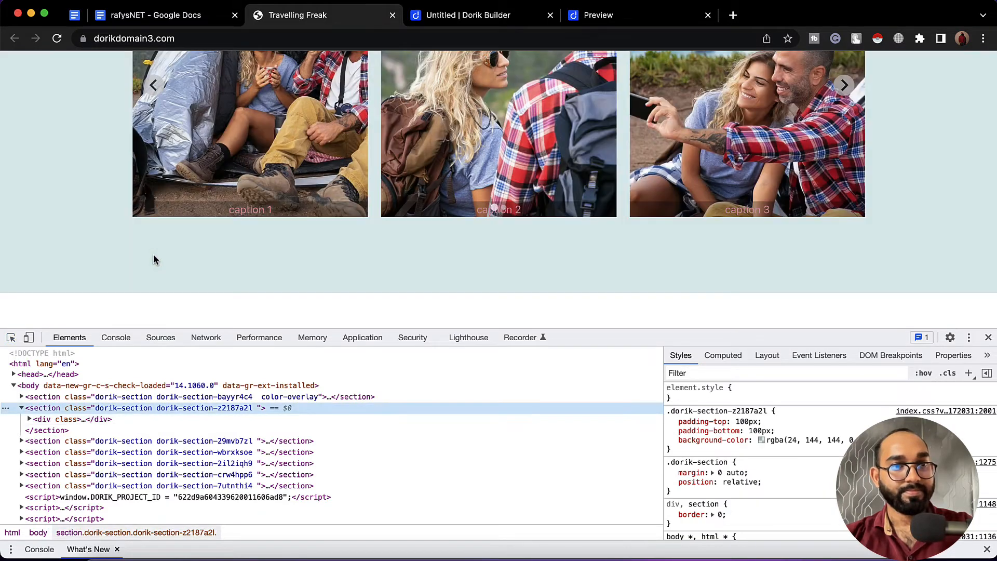
Copy the section's rgba background-color value, close DevTools and return to the Dorik builder.
left_click(779, 444)
double_click(779, 443)
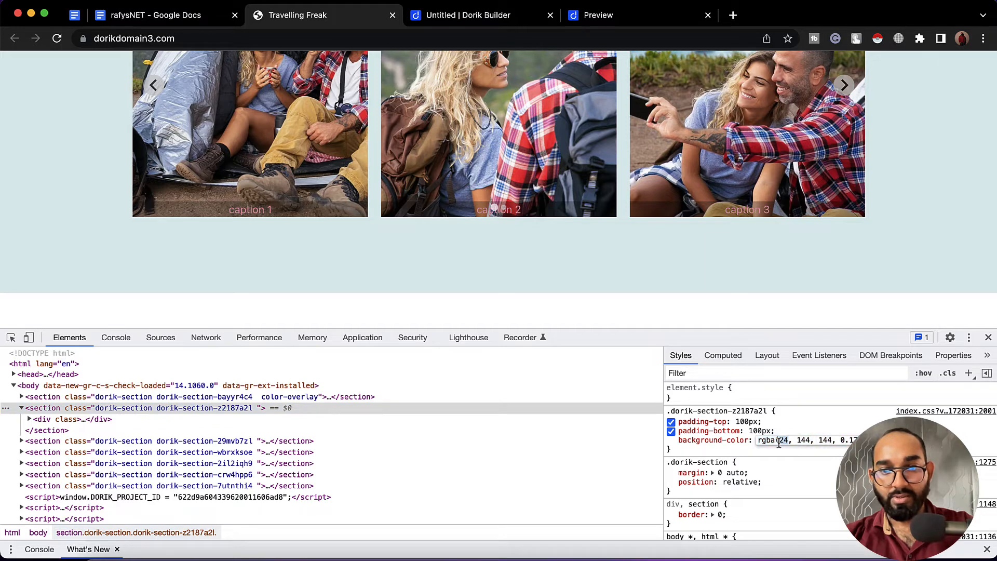
triple_click(779, 443)
key("super+c")
type("cadetblue")
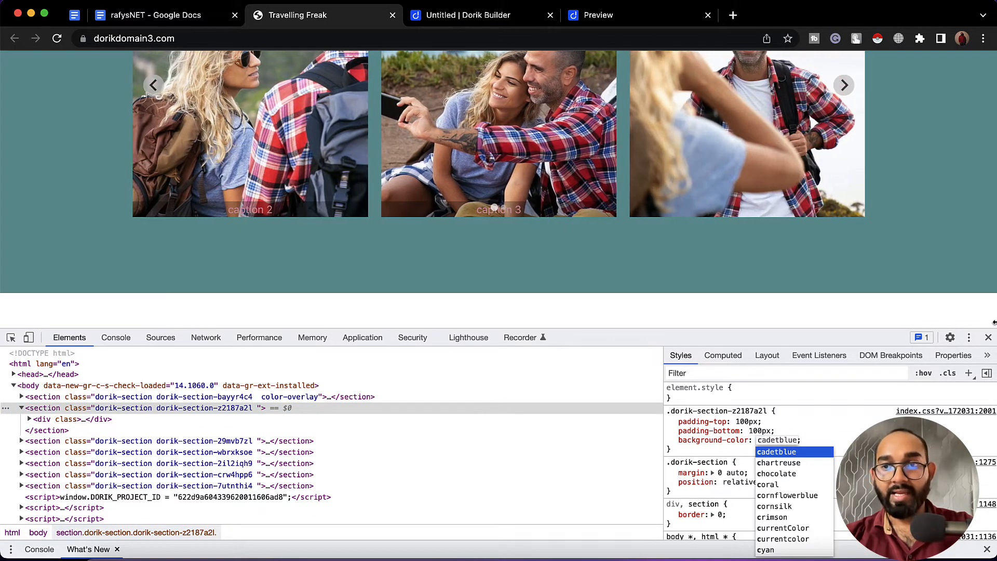
left_click(989, 338)
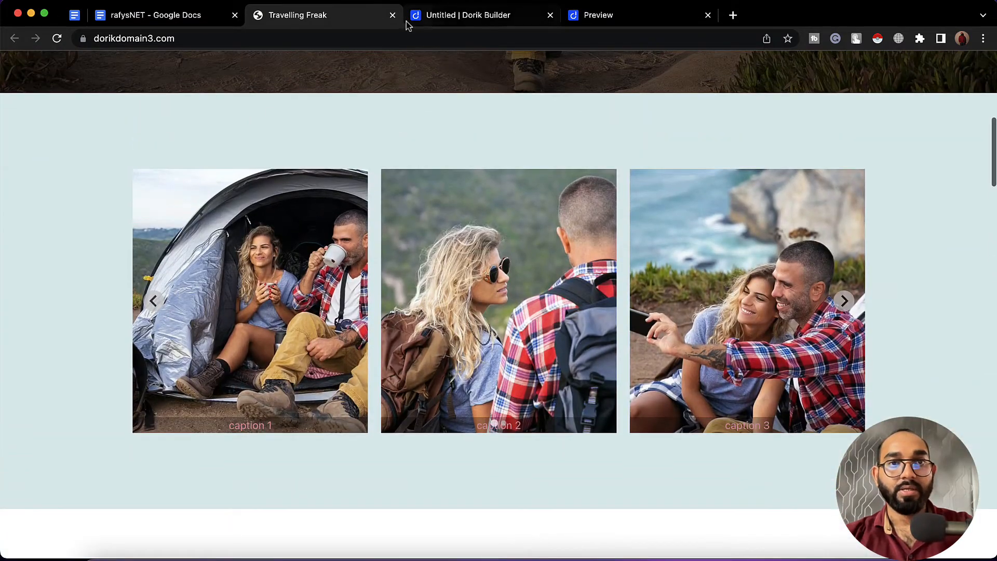
left_click(449, 21)
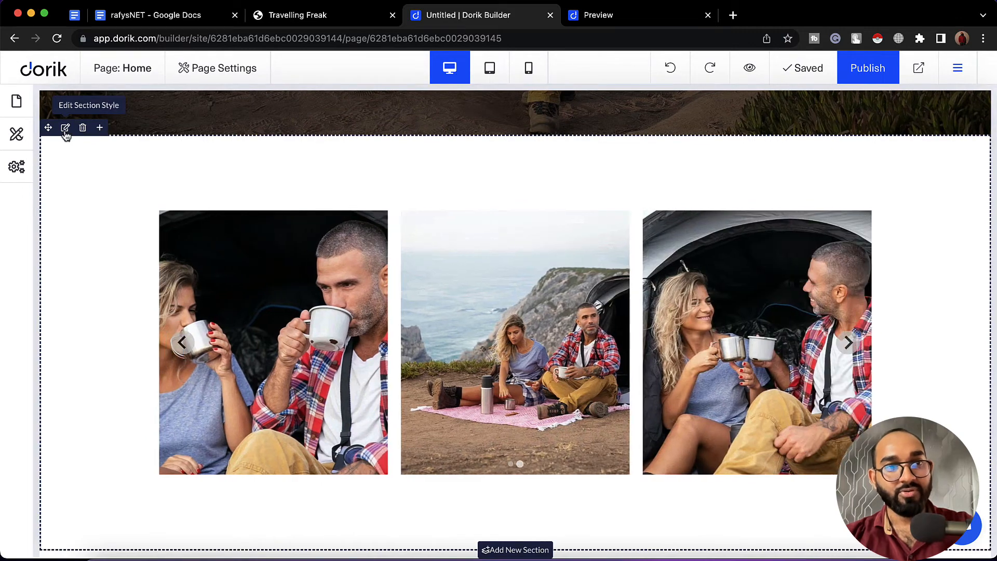
Paste rgba(24, 144, 144, 0.17) into the carousel section's Background Color.
left_click(66, 128)
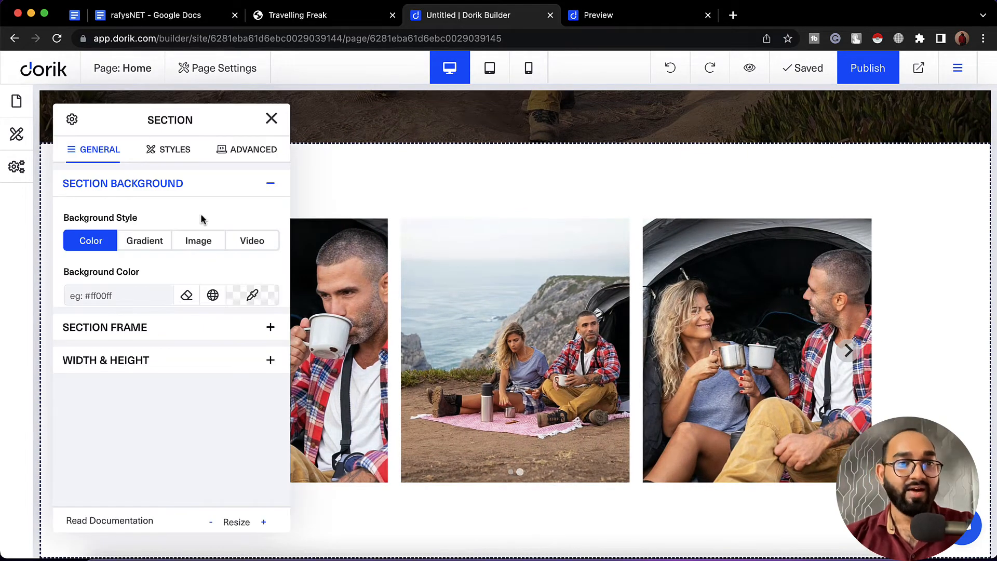
left_click(112, 288)
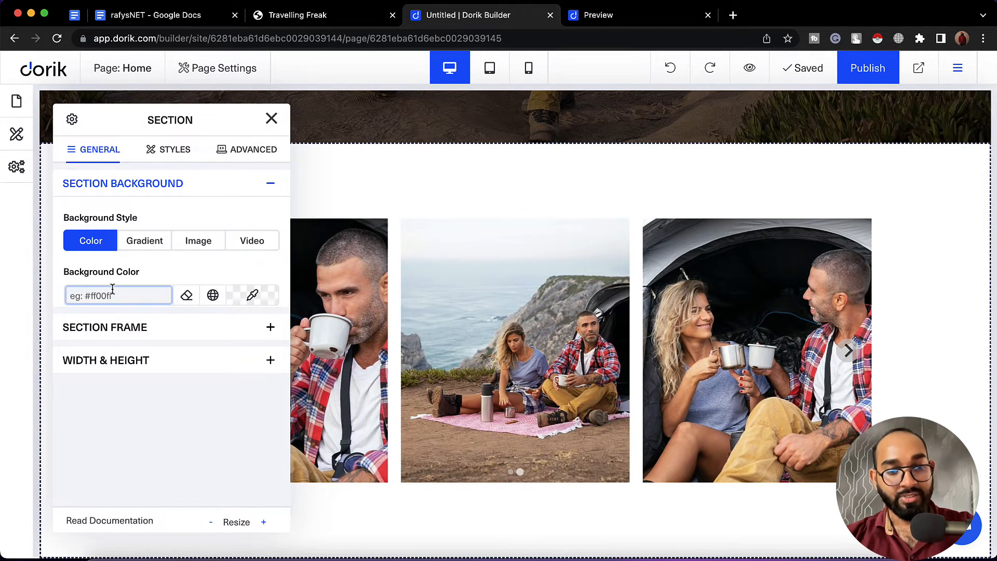
key("super+v")
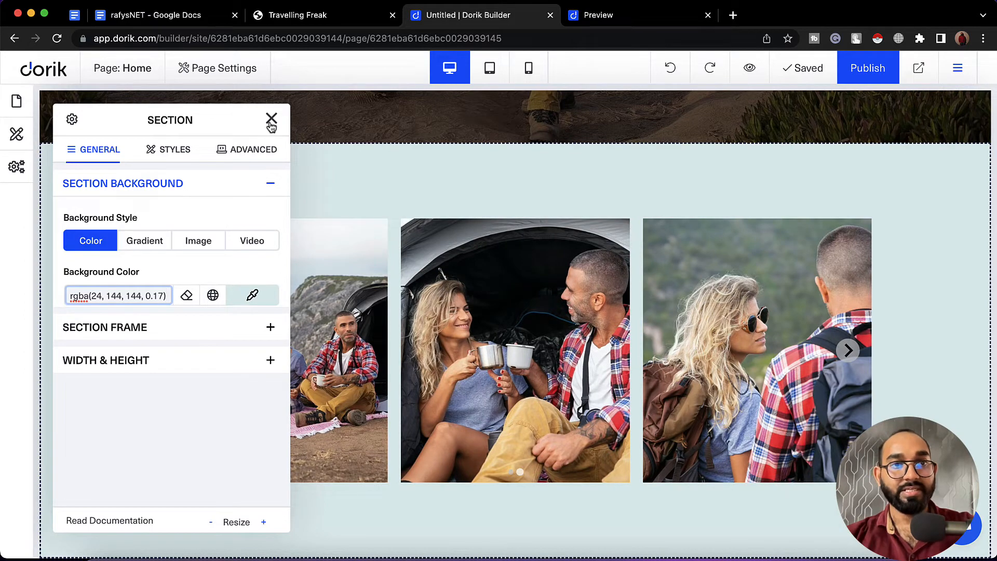
left_click(271, 123)
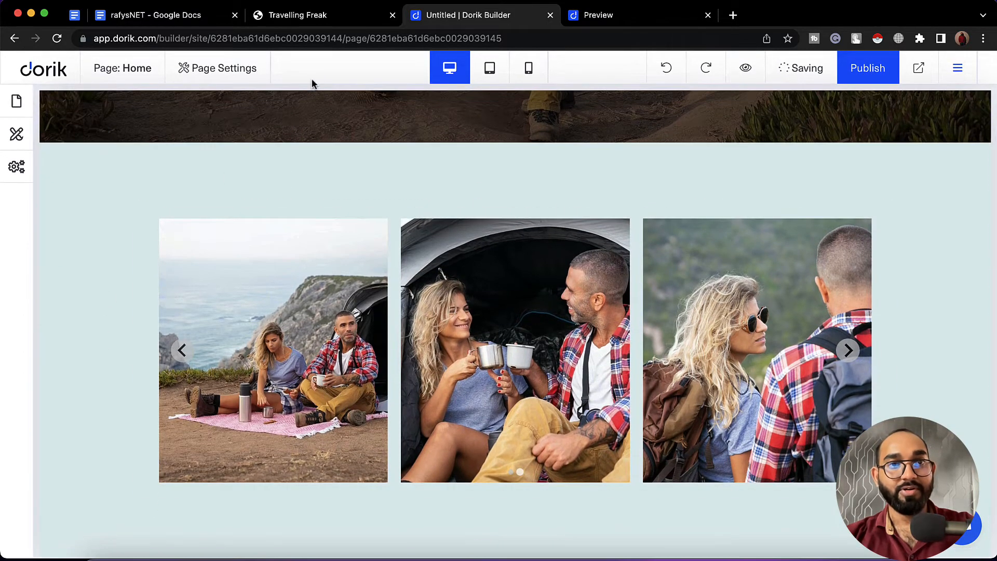
Compare the carousel section with the reference site's slider section, then return to the builder.
left_click(305, 21)
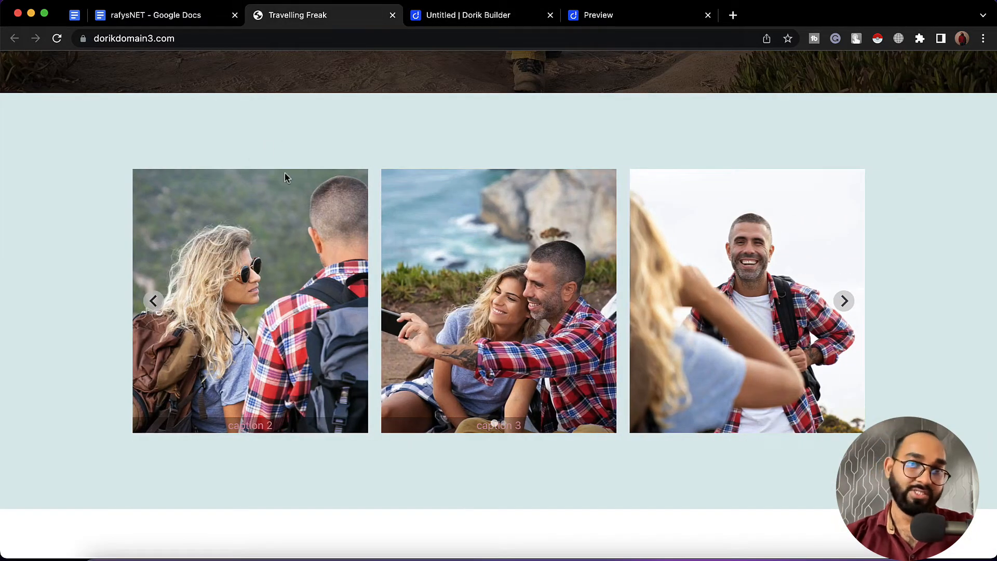
left_click(500, 17)
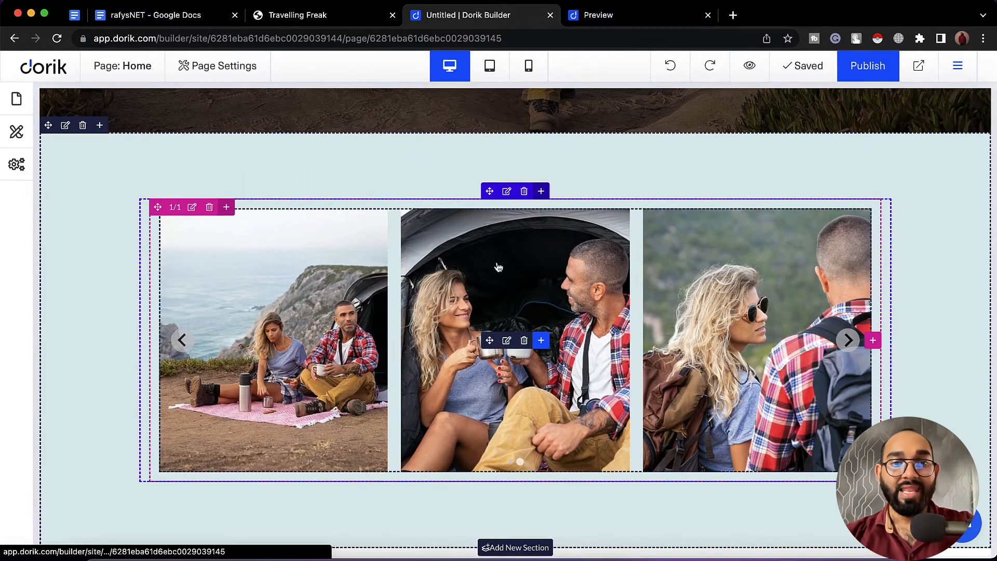
left_click(319, 18)
scroll(432, 258, "down", 8)
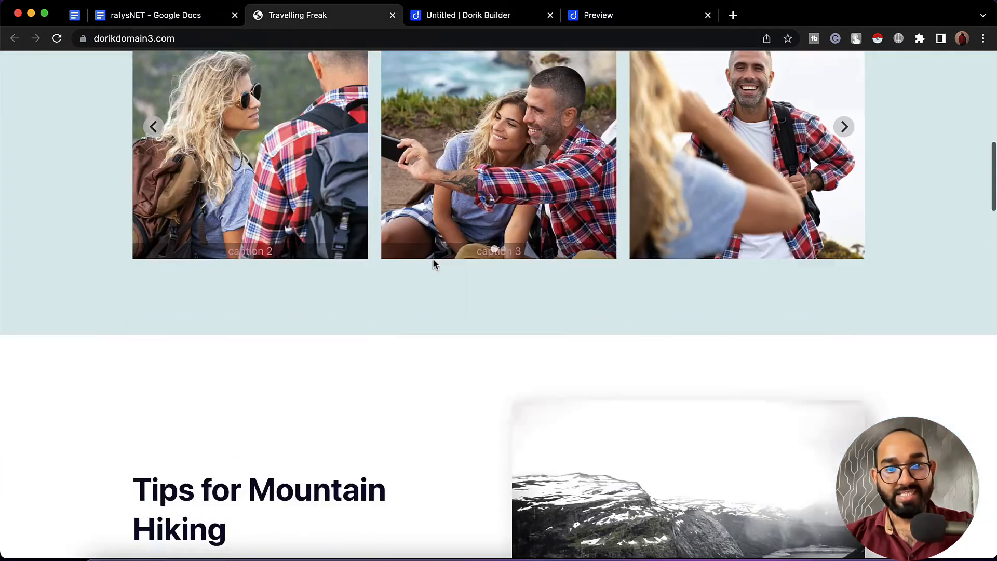
scroll(478, 354, "down", 2)
scroll(478, 354, "up", 2)
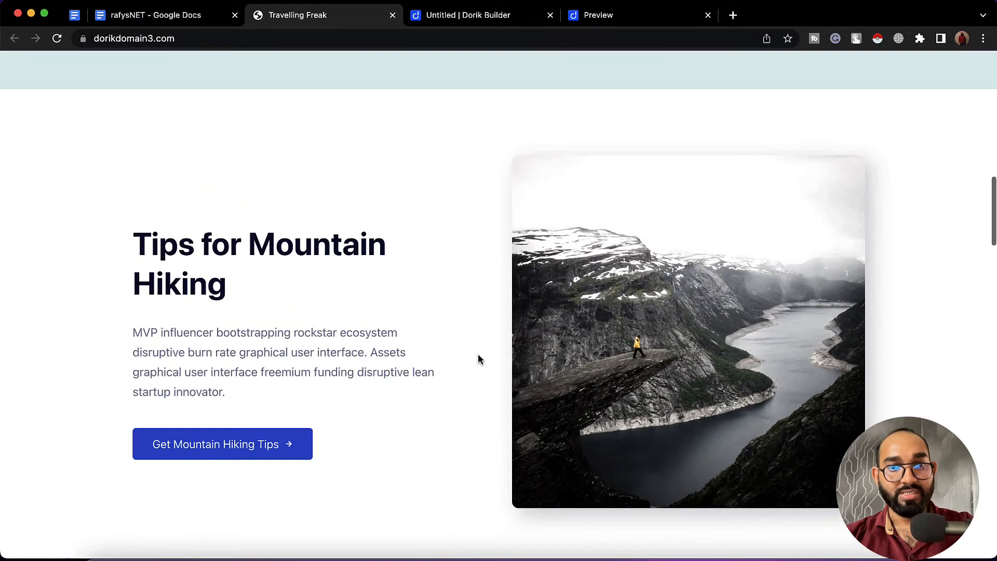
scroll(410, 226, "up", 1)
scroll(409, 226, "down", 2)
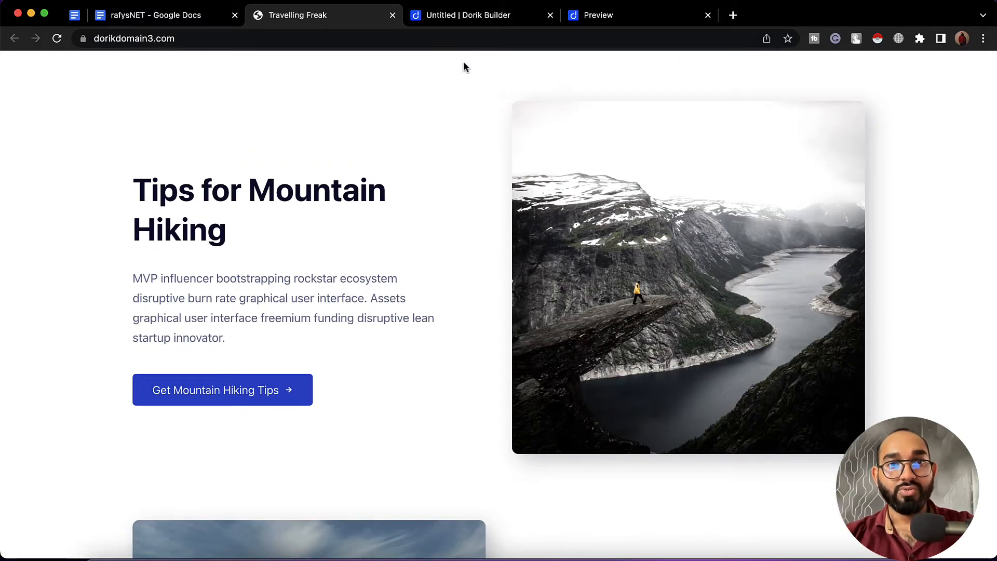
scroll(461, 101, "up", 1)
left_click(457, 21)
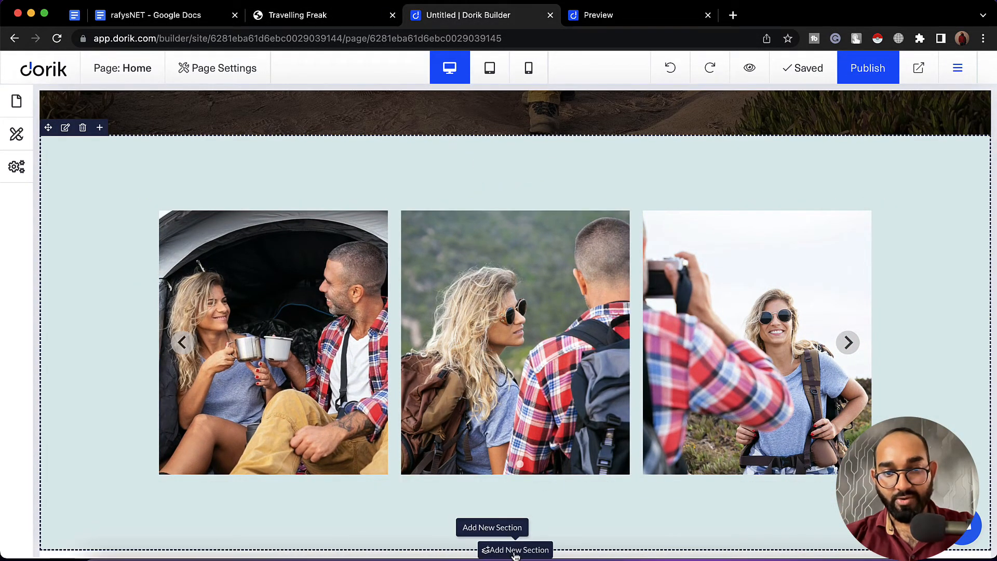
Add a new section below the carousel using the two equal columns custom layout.
left_click(516, 550)
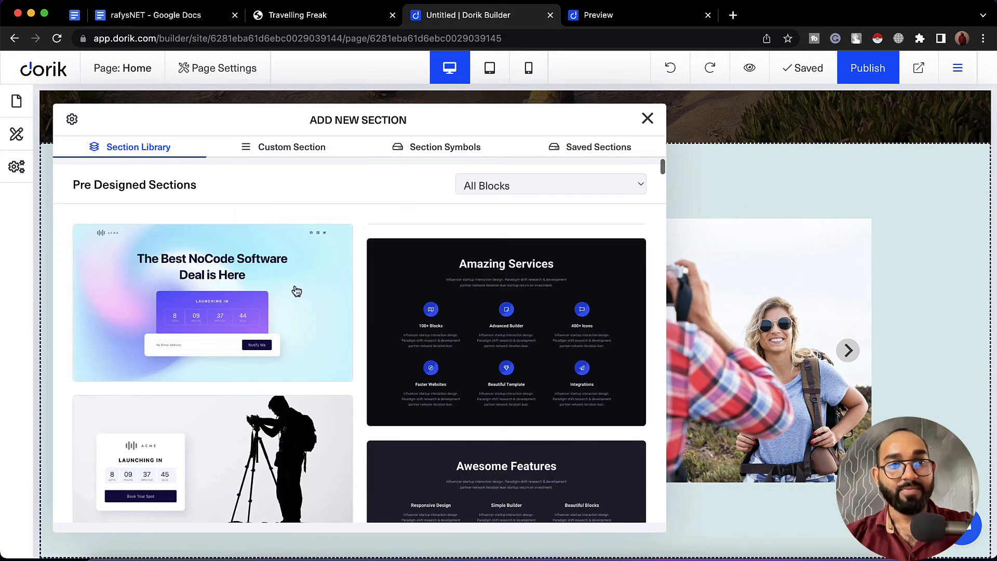
left_click(293, 150)
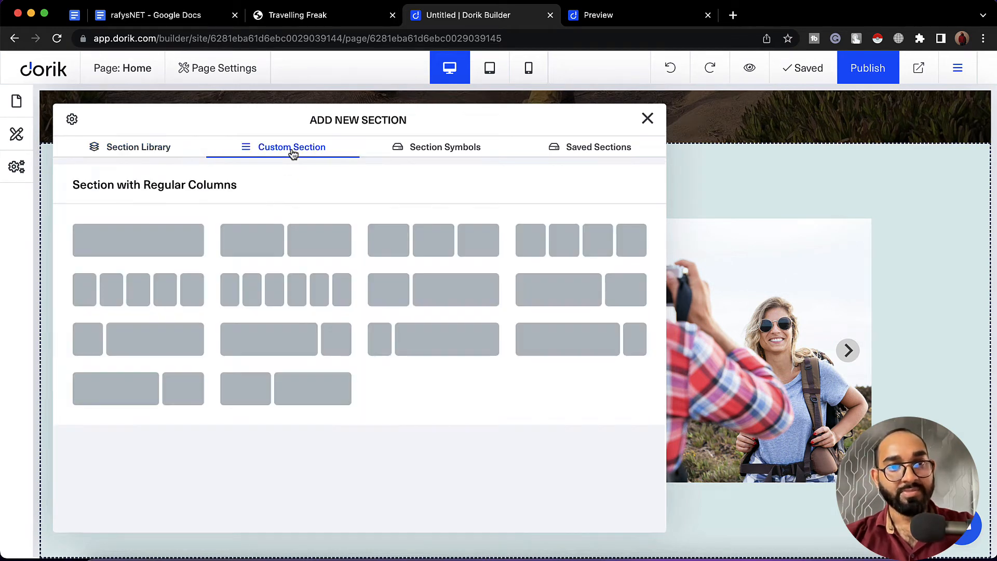
left_click(254, 246)
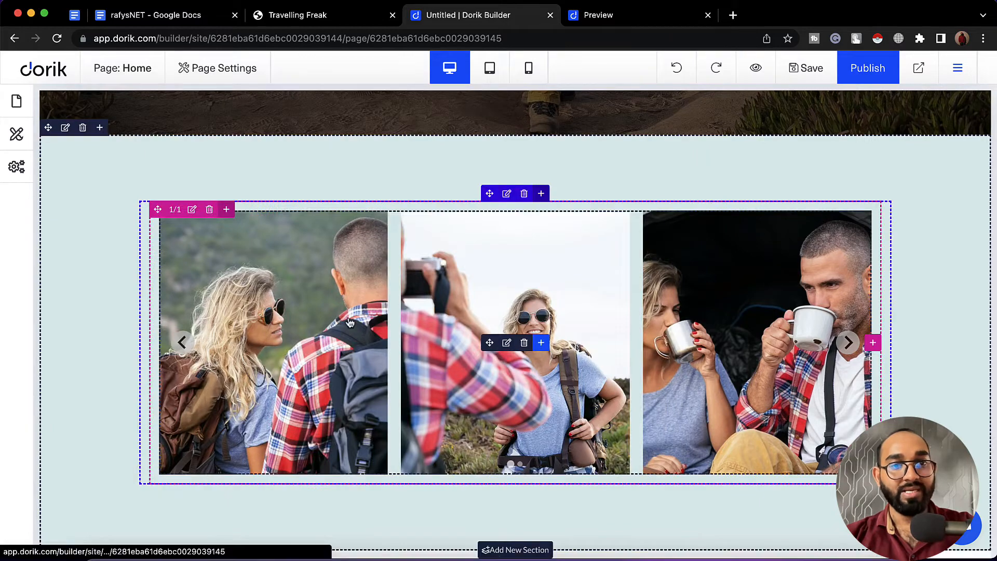
scroll(348, 317, "down", 3)
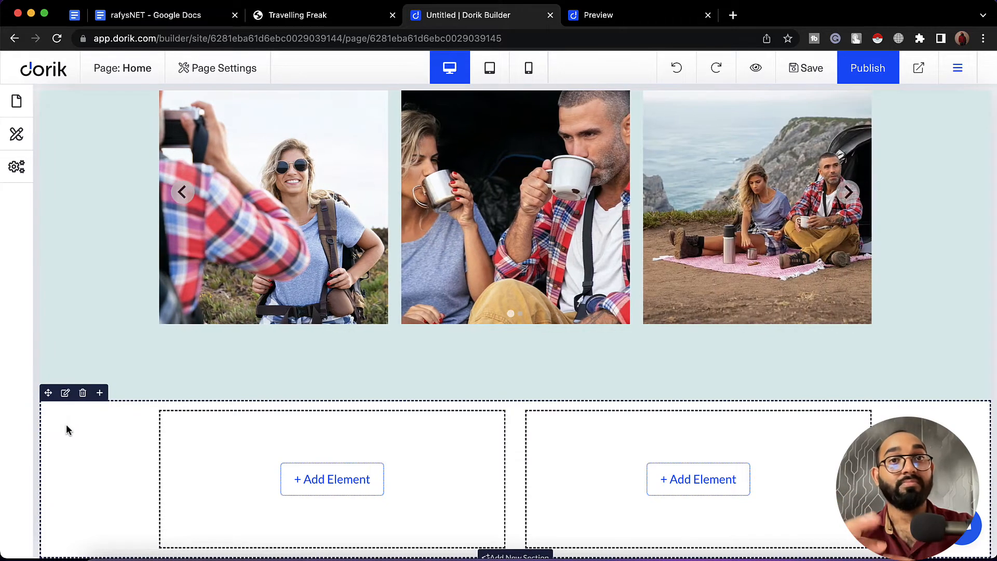
Set the section's Padding Top to 100px and link Padding Bottom to match.
left_click(66, 393)
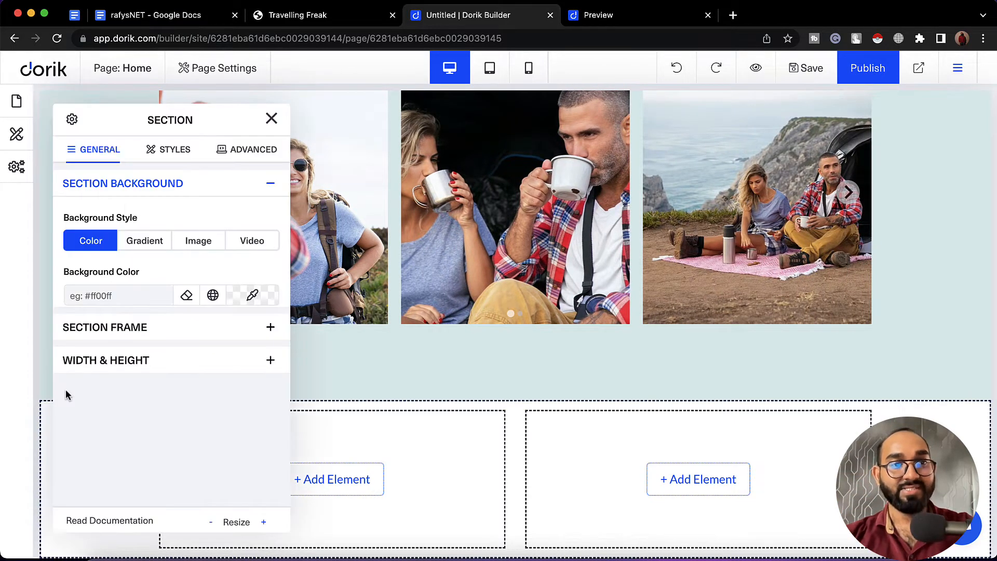
left_click(166, 150)
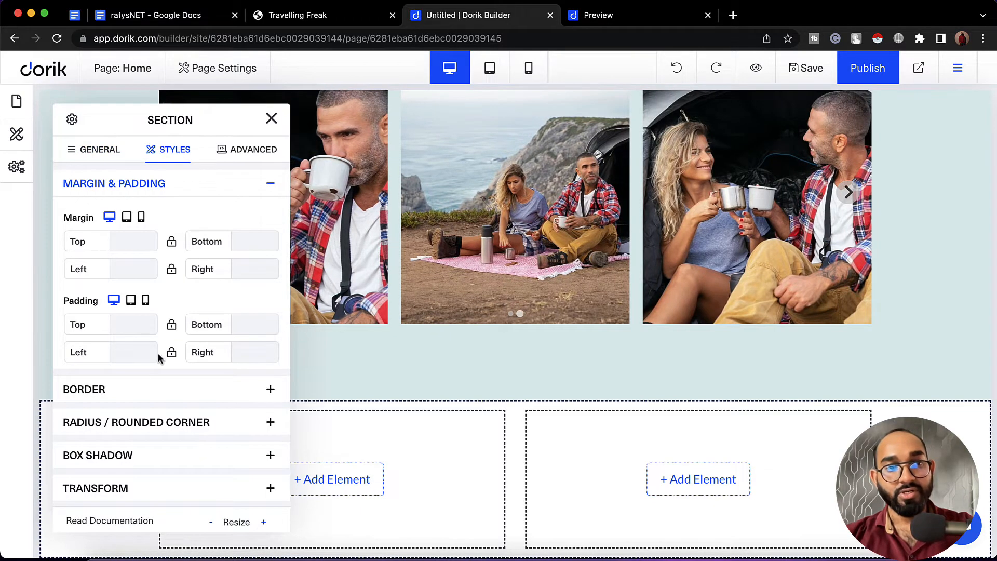
left_click(135, 325)
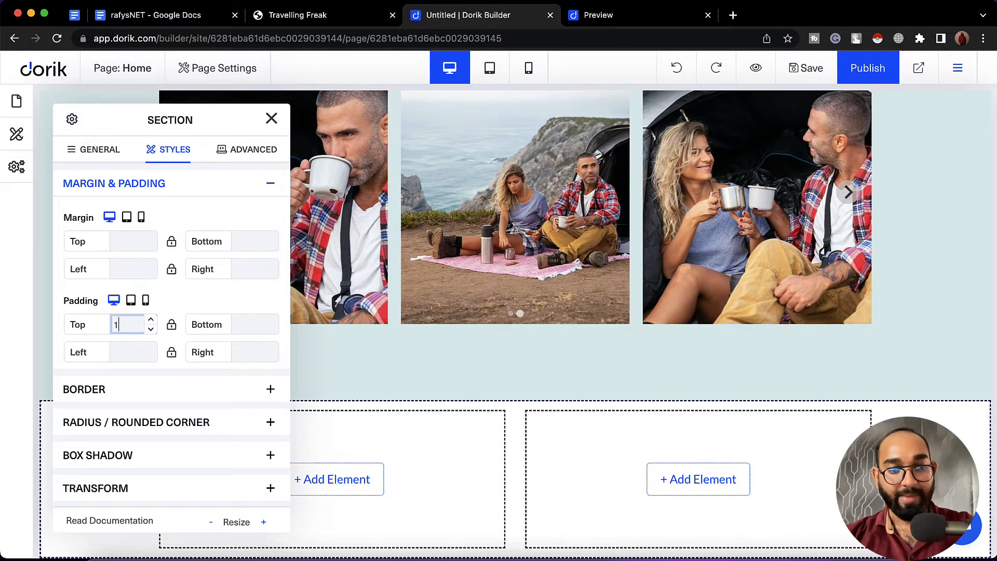
type("100px")
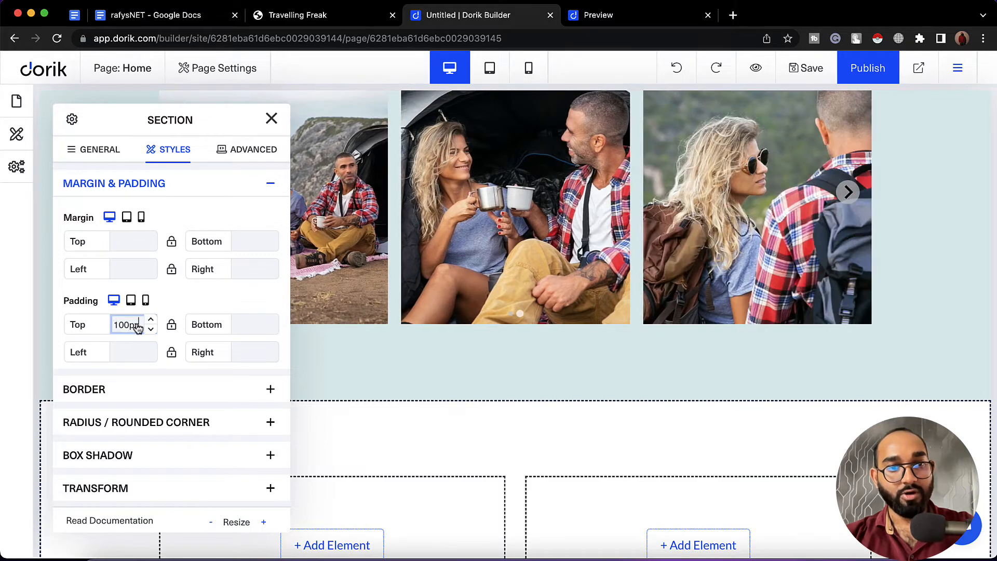
left_click(248, 324)
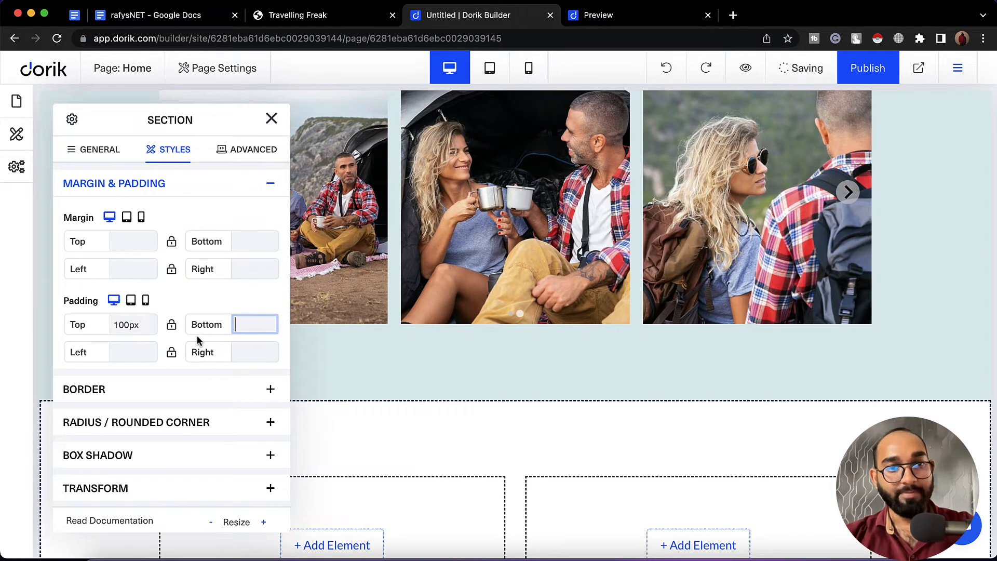
left_click(173, 330)
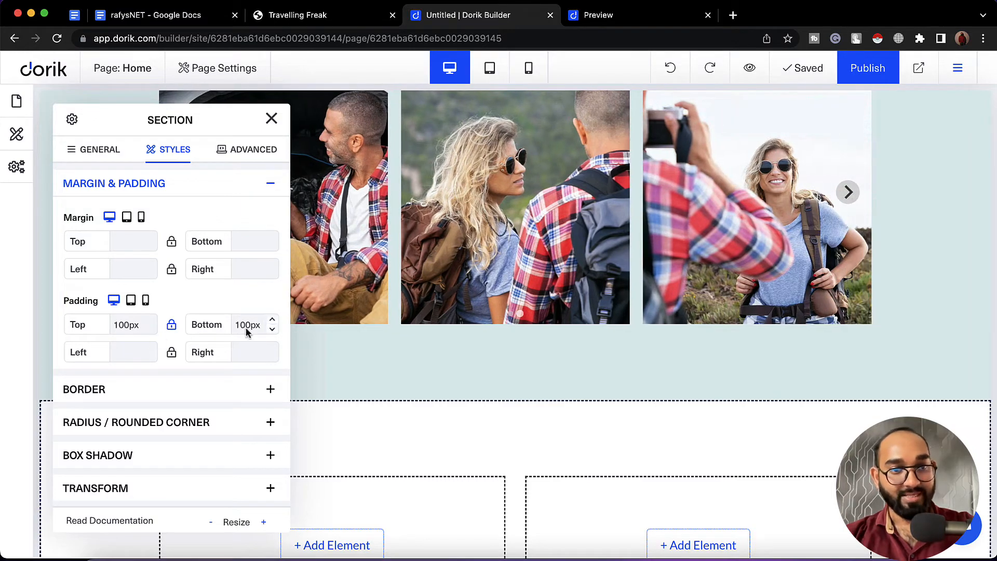
left_click(271, 119)
scroll(293, 260, "down", 3)
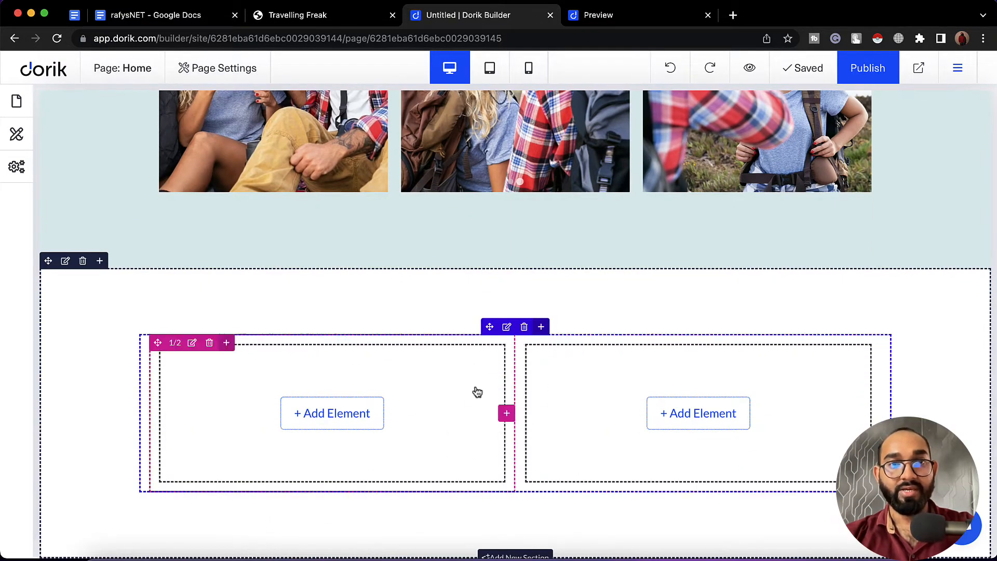
Insert an Image element into the right column of the two-column section.
left_click(302, 15)
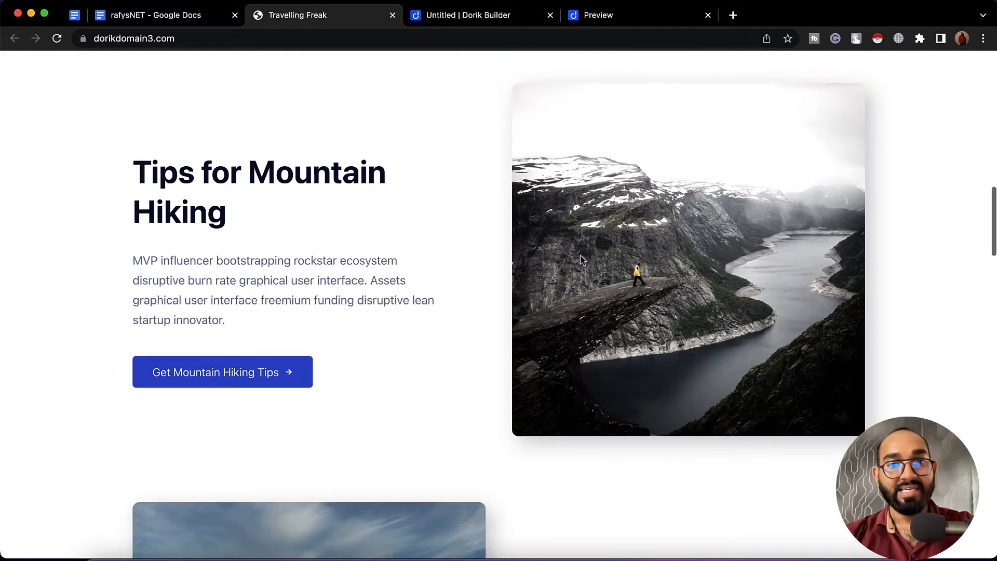
left_click(458, 19)
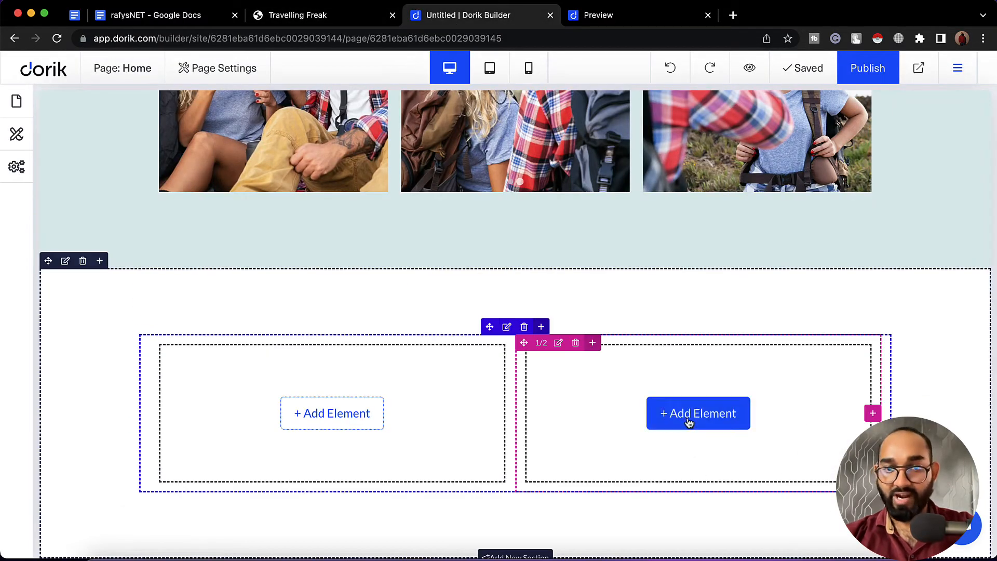
left_click(715, 413)
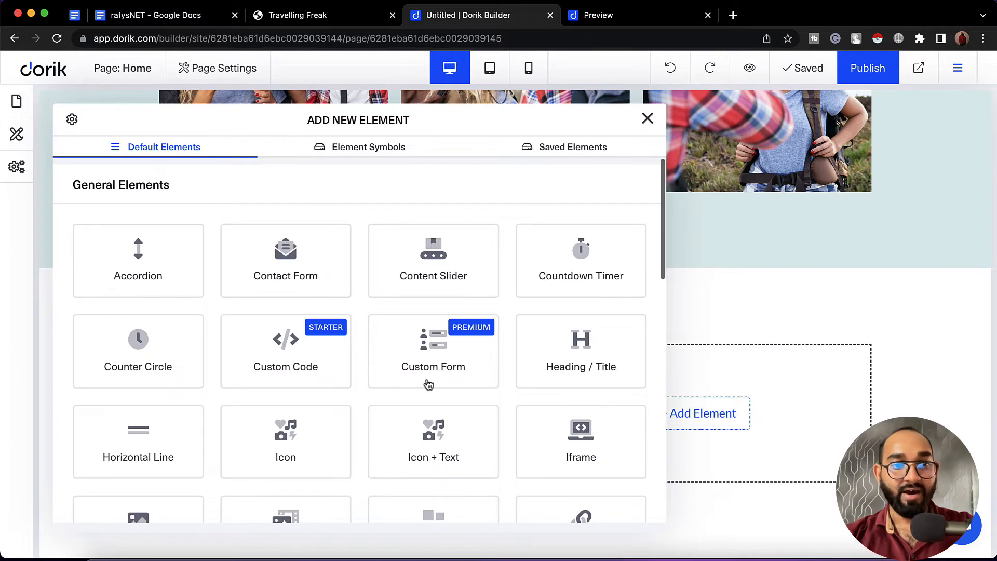
scroll(337, 387, "down", 3)
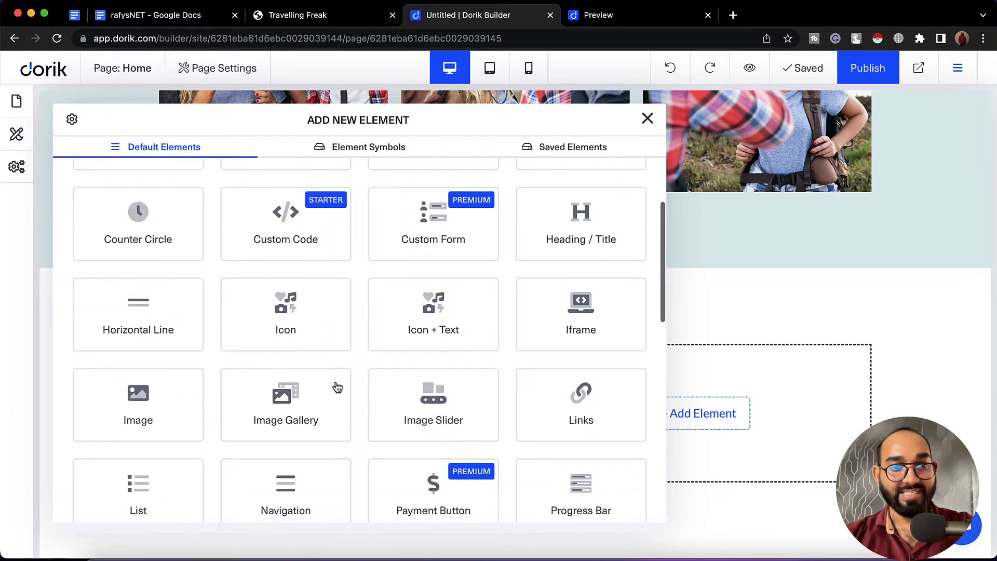
left_click(138, 403)
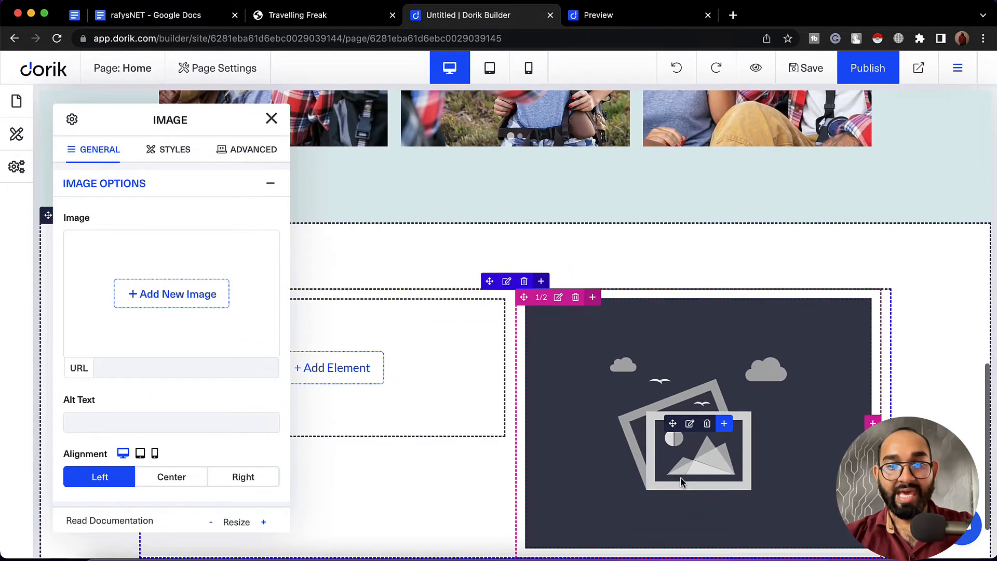
Upload the pexels-jonas-togo mountain cliff photo as the image source.
left_click(178, 296)
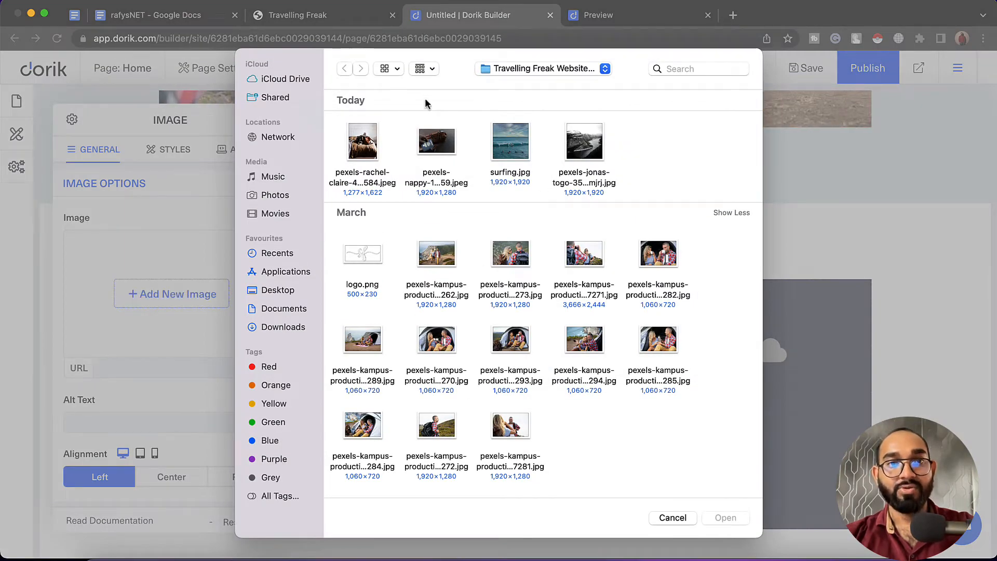
left_click(586, 155)
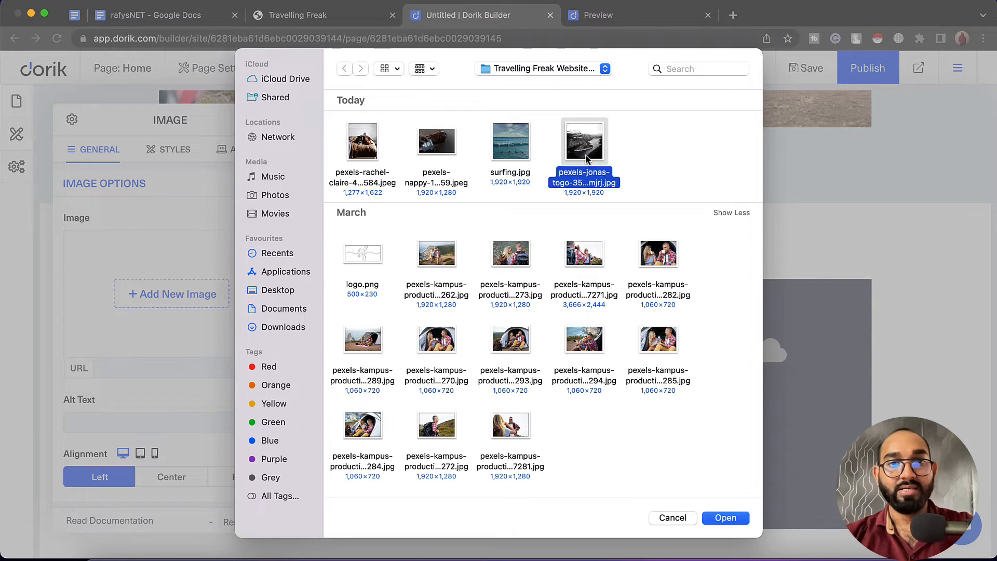
left_click(727, 519)
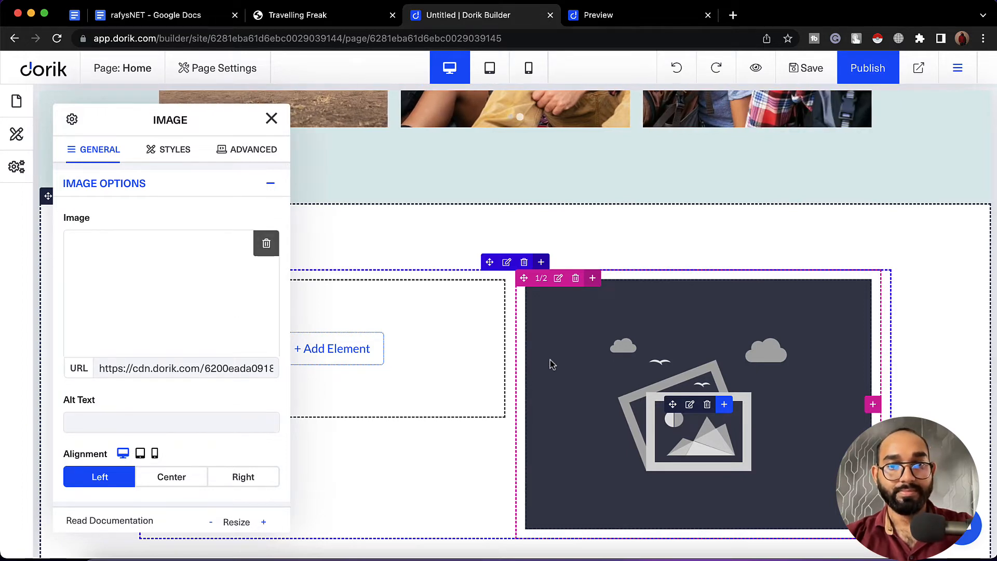
scroll(552, 365, "down", 2)
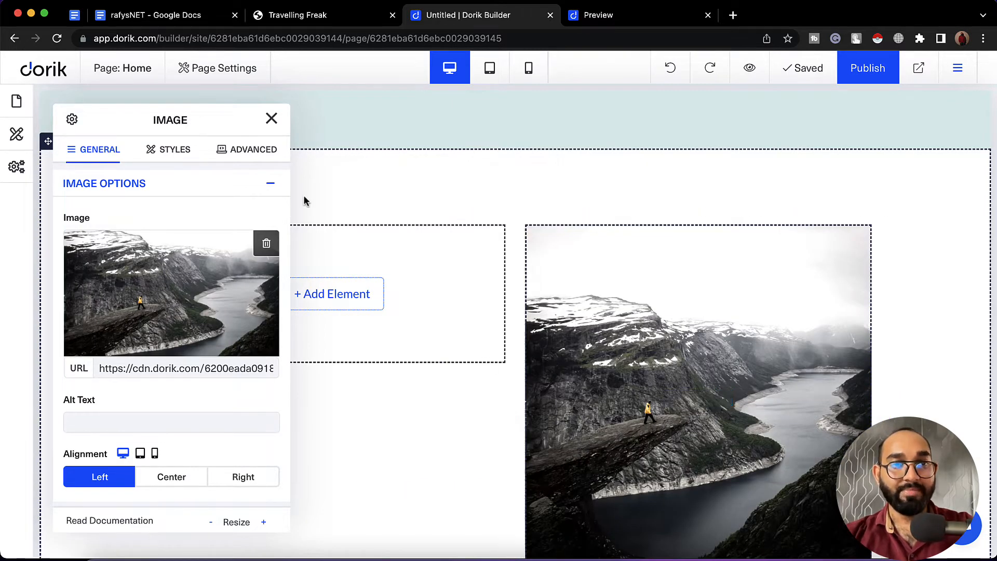
Copy the 'Tips for Mountain Hiking' heading text from the reference site.
left_click(271, 119)
left_click(344, 23)
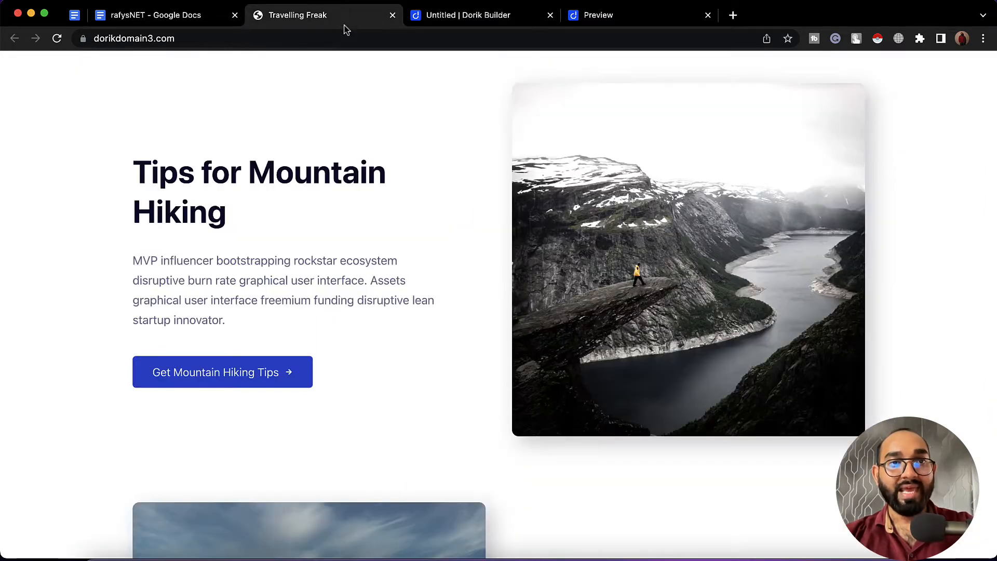
triple_click(153, 179)
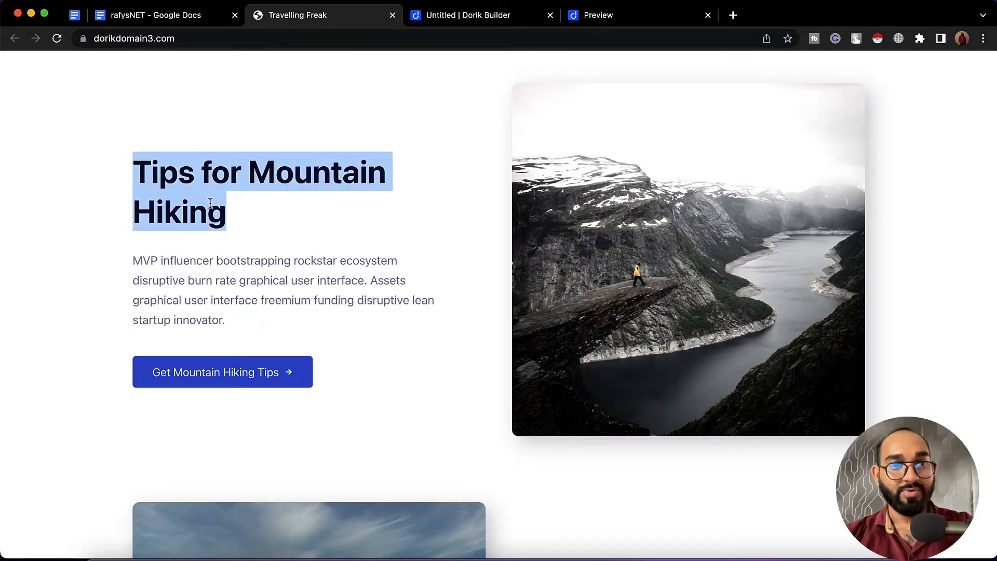
right_click(166, 179)
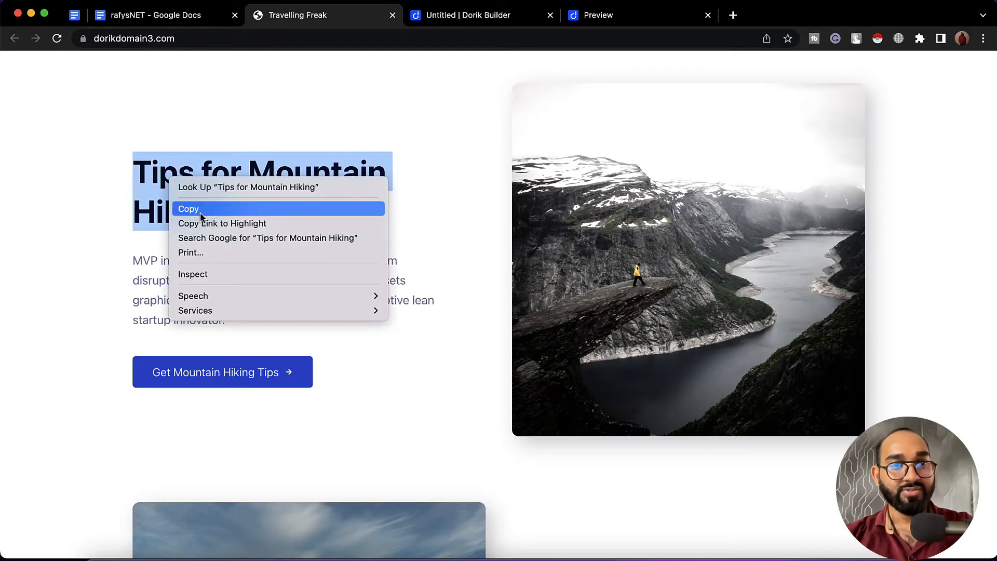
left_click(197, 208)
left_click(431, 26)
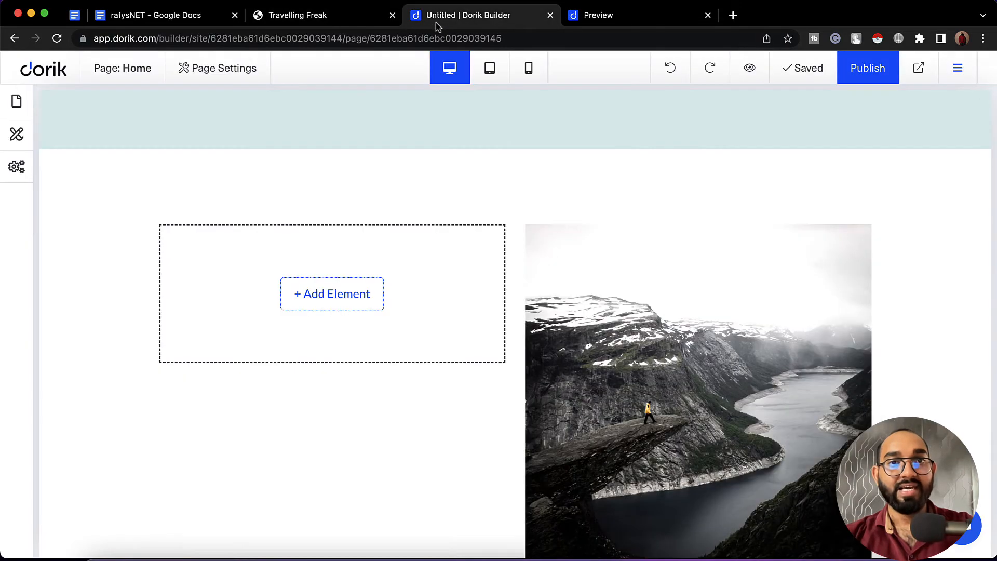
Add a Custom Code block to the left column, then delete it.
left_click(351, 302)
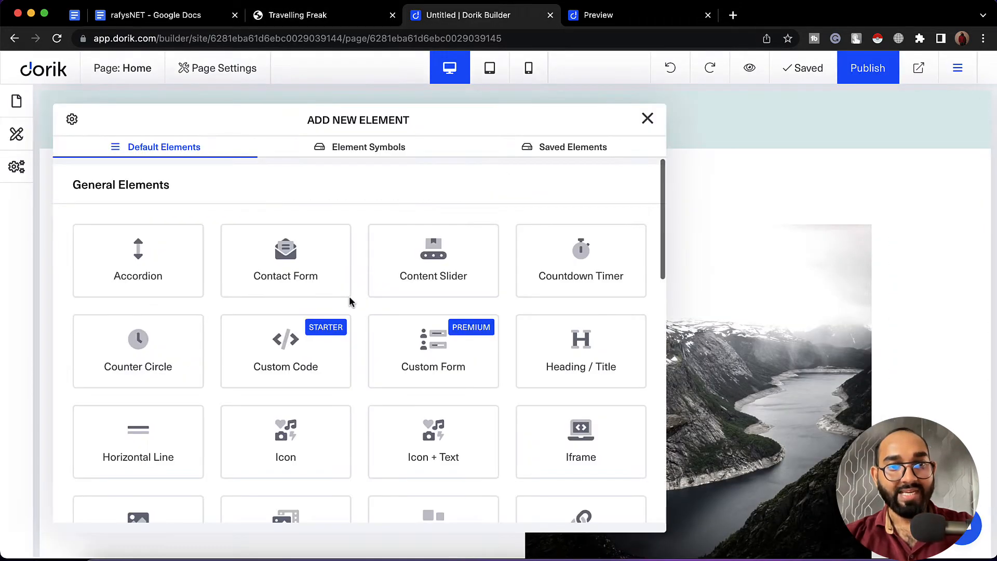
left_click(285, 387)
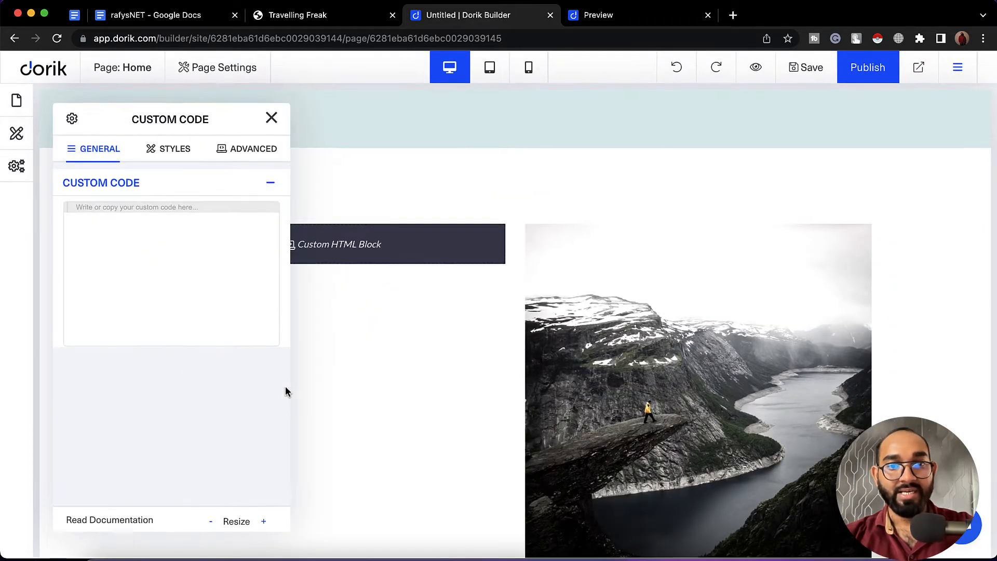
left_click(272, 120)
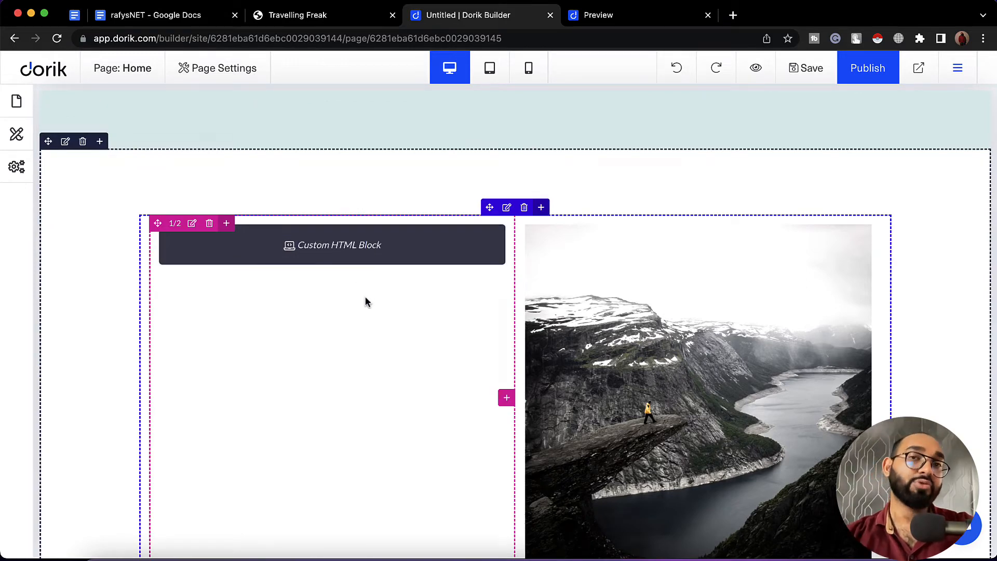
mouse_move(357, 247)
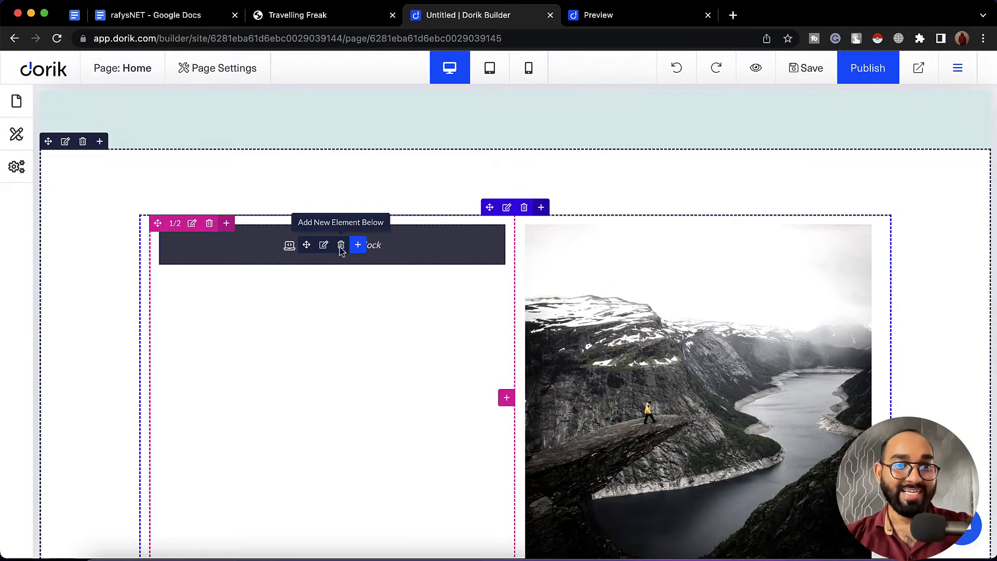
left_click(341, 247)
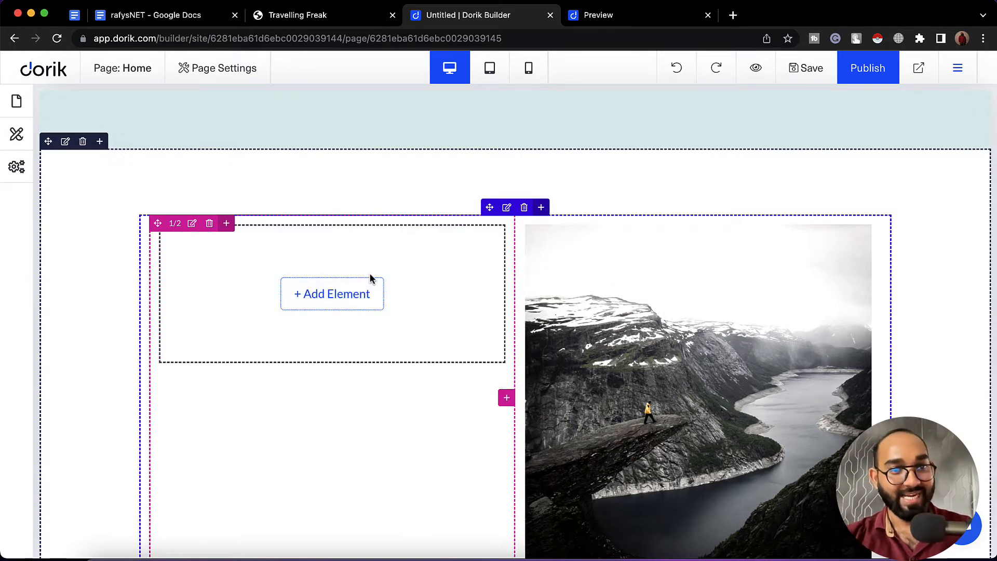
Add a heading to the left column reading 'Tips for Mountain Hiking' and save.
left_click(316, 301)
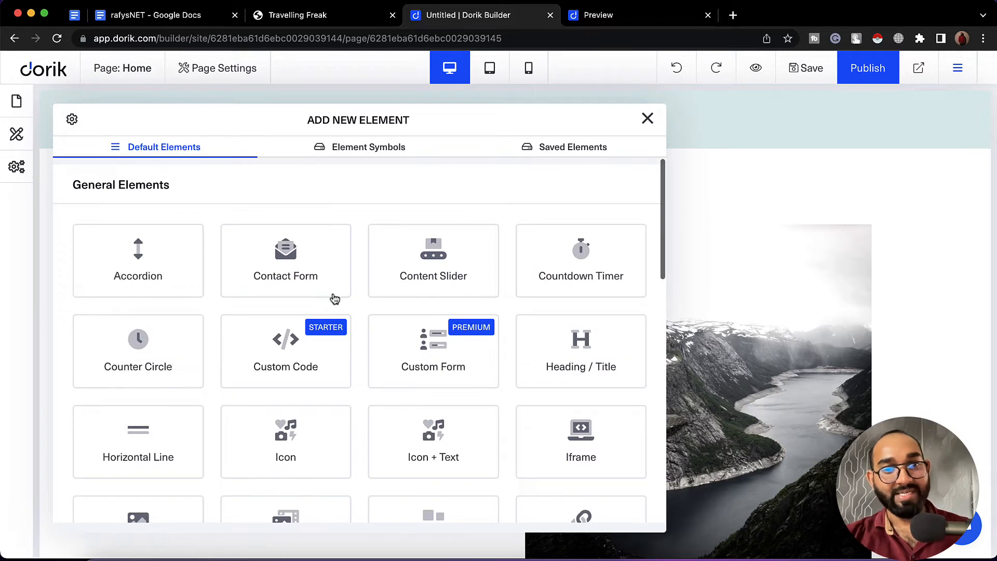
left_click(576, 358)
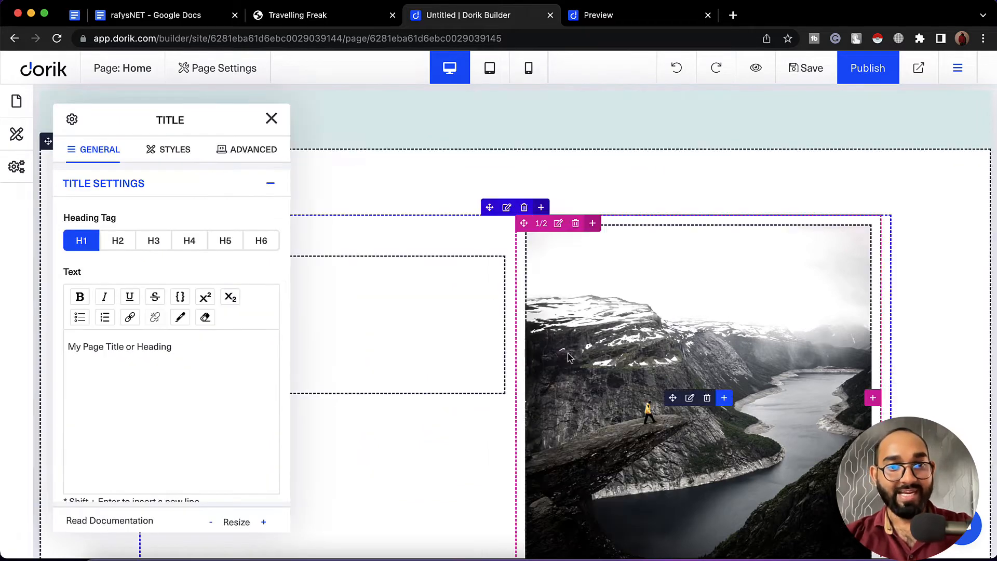
key("super+a")
key("super+v")
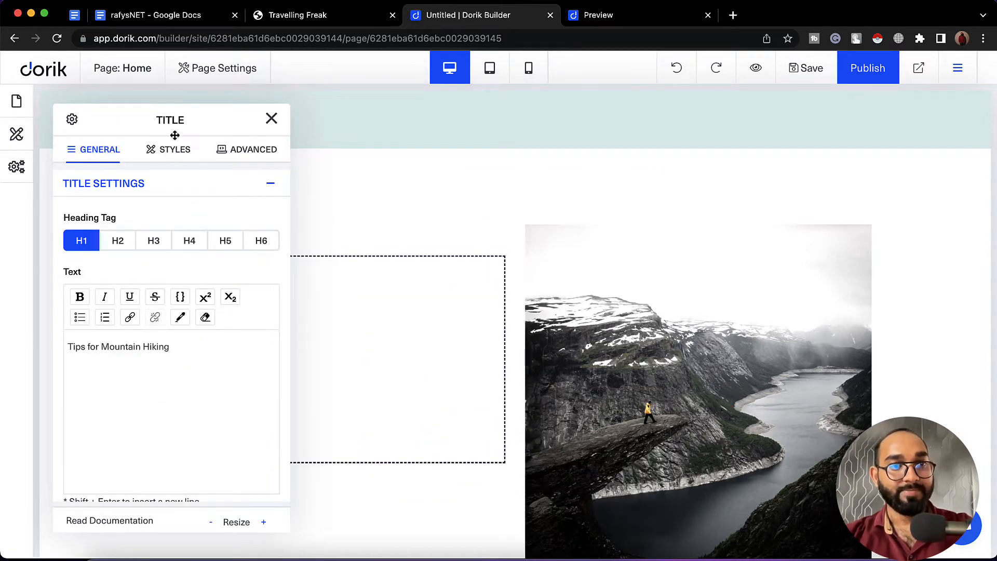
left_click_drag(172, 134, 603, 133)
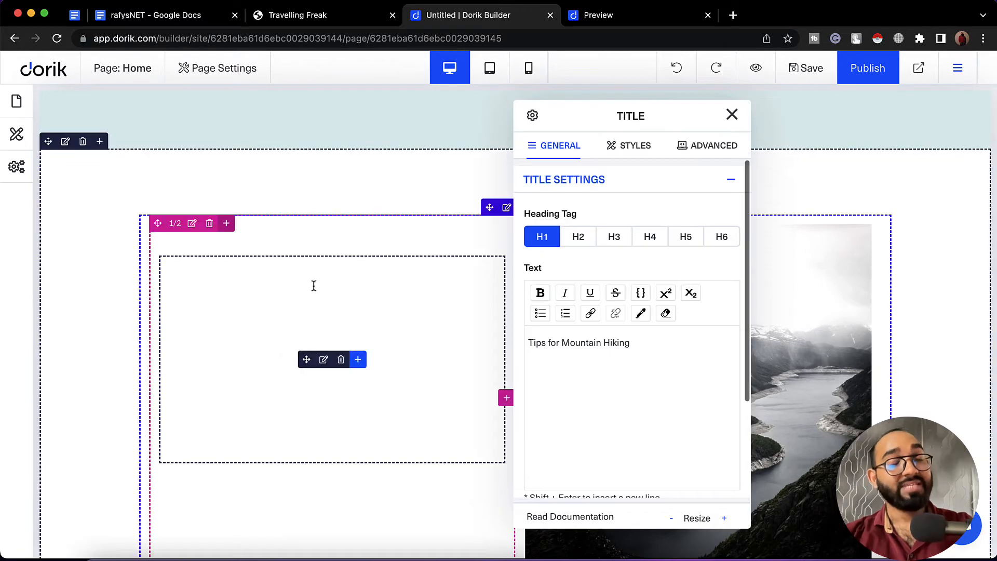
key("super+s")
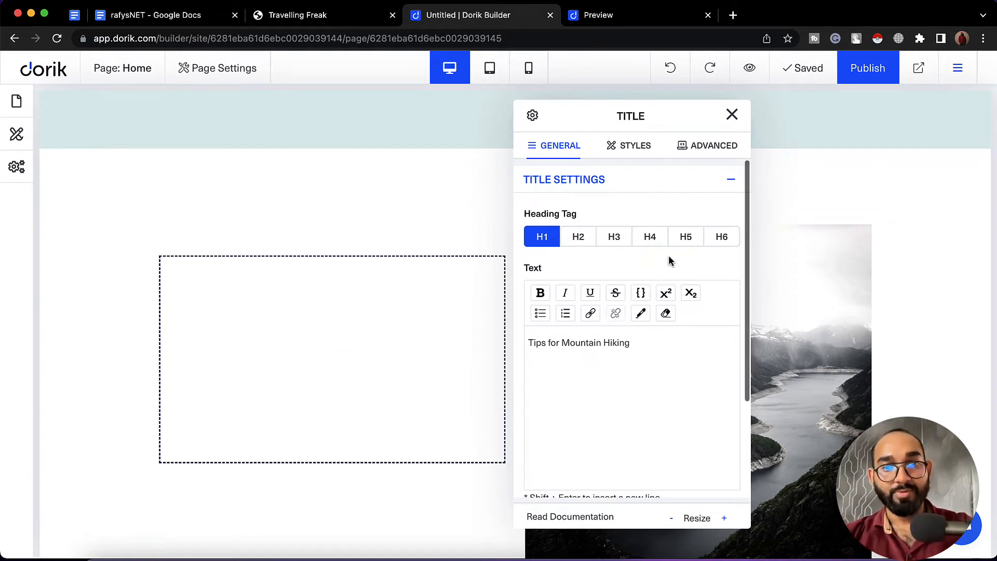
scroll(665, 256, "down", 1)
scroll(669, 260, "up", 1)
scroll(669, 260, "down", 3)
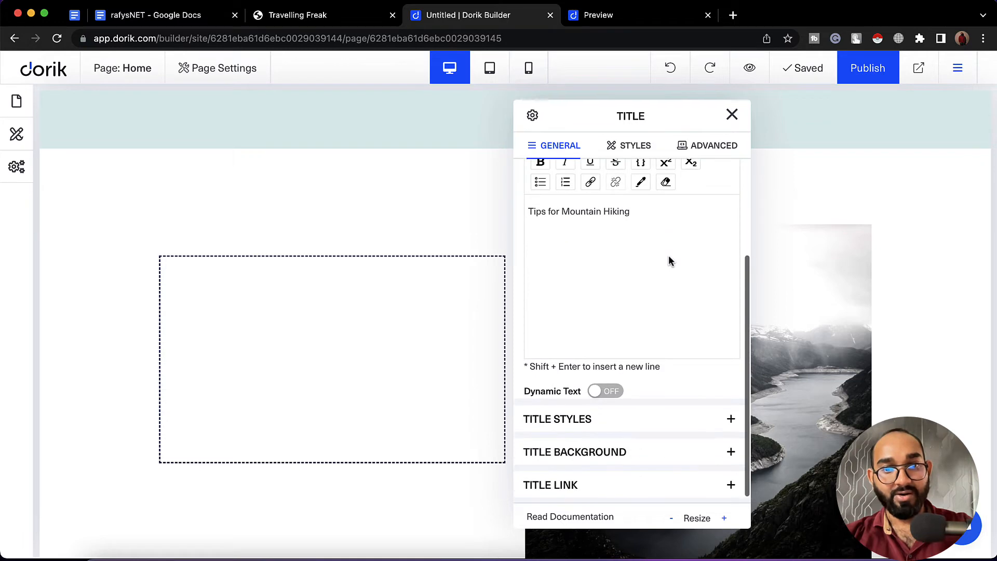
Make the heading colour #000000 and set it to H2.
left_click(583, 419)
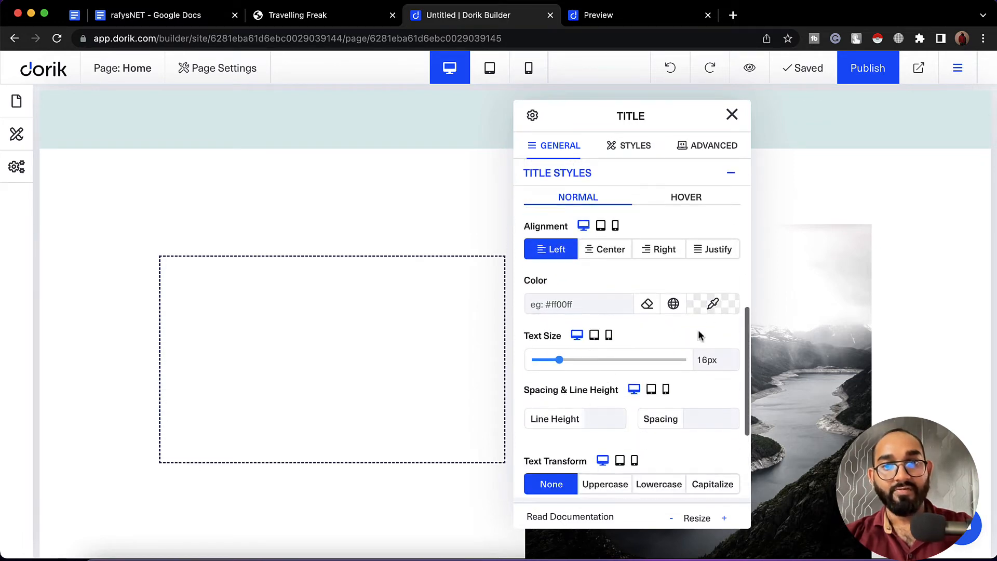
left_click(713, 304)
left_click(779, 250)
left_click_drag(778, 250, 716, 325)
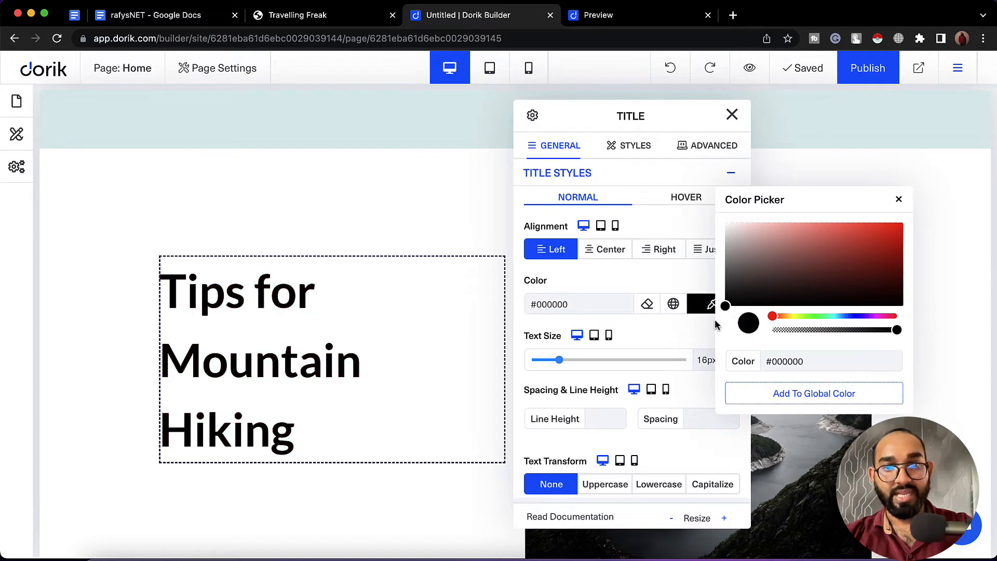
scroll(672, 285, "up", 10)
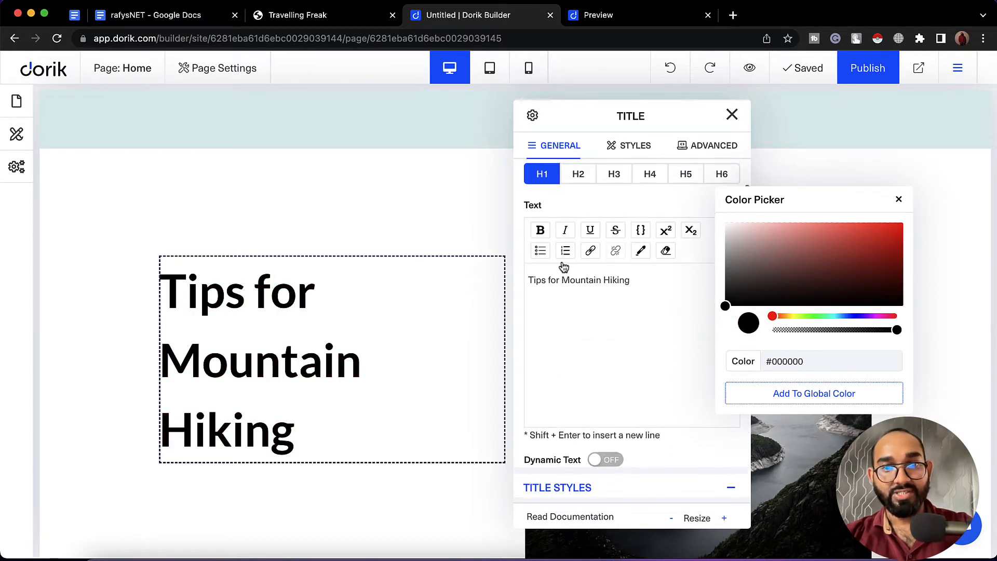
left_click(580, 185)
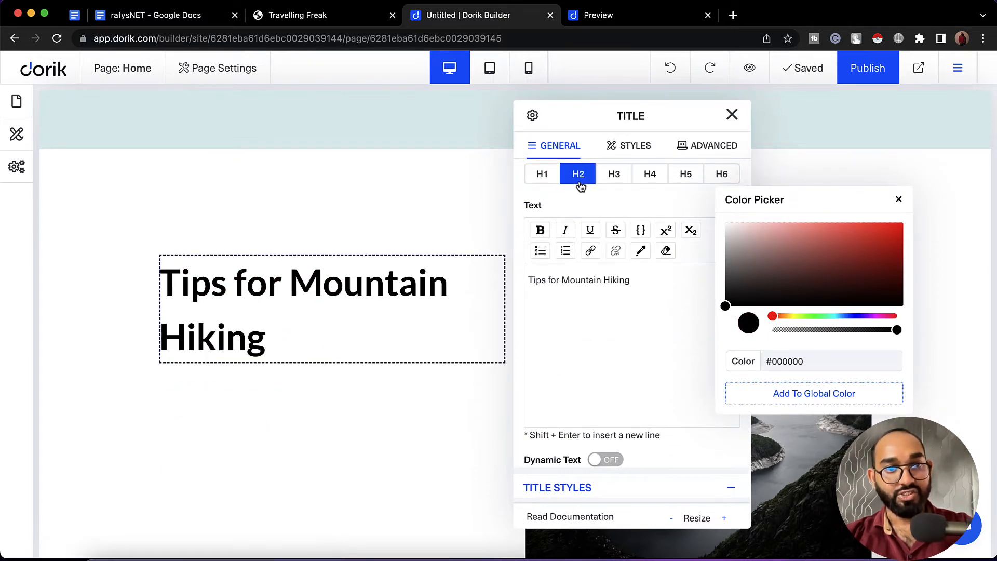
left_click(732, 115)
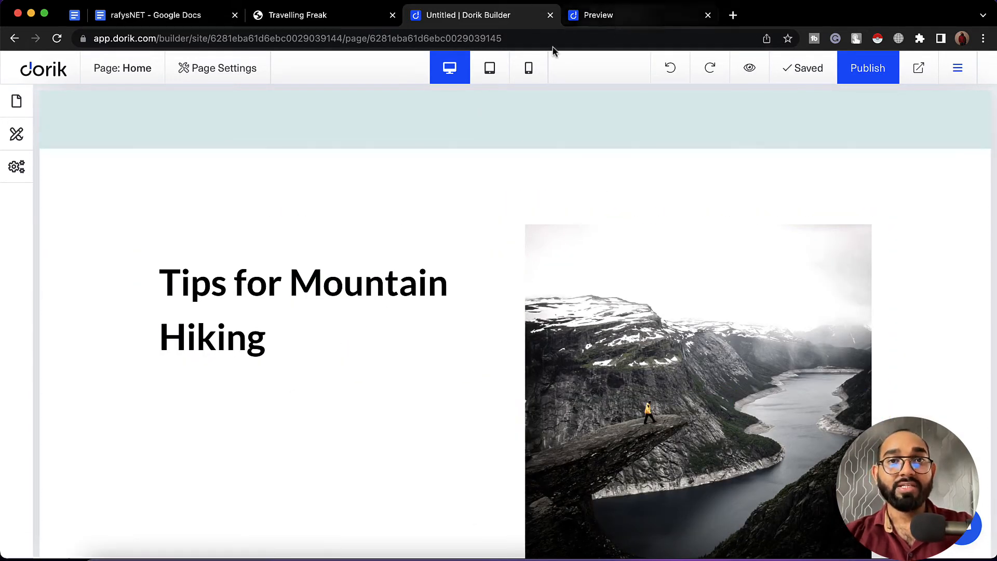
left_click(321, 21)
left_click(341, 275)
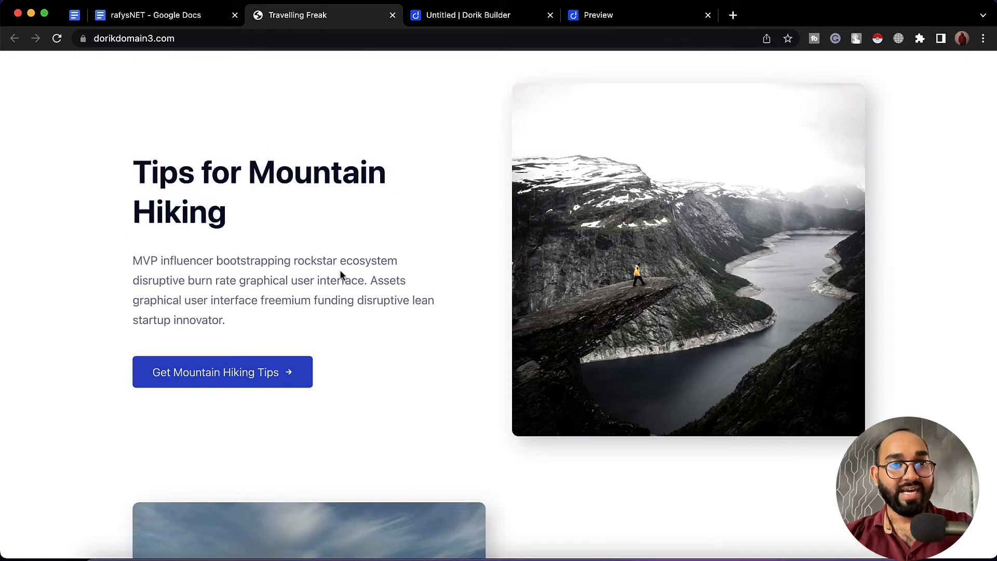
left_click_drag(144, 260, 223, 322)
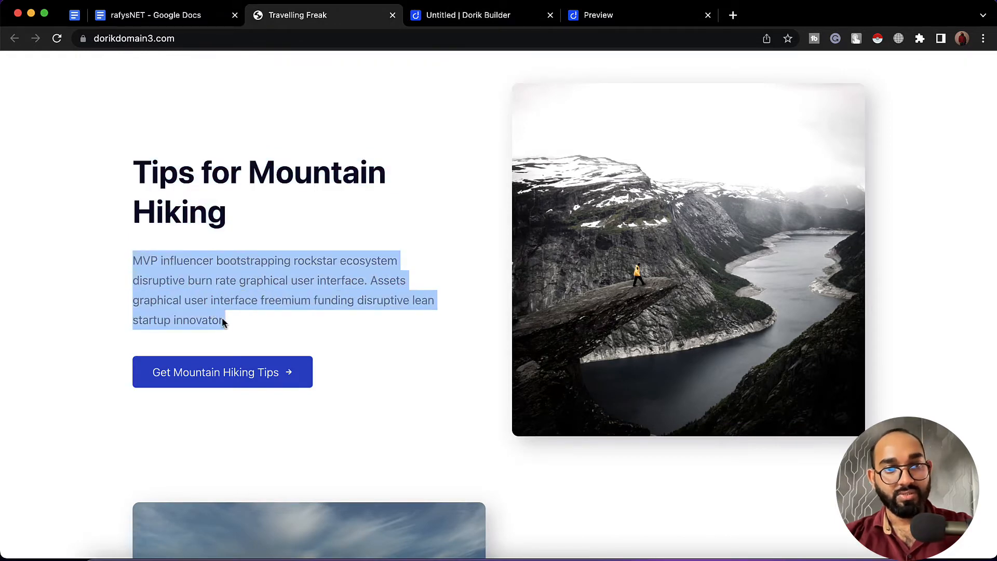
left_click(208, 295)
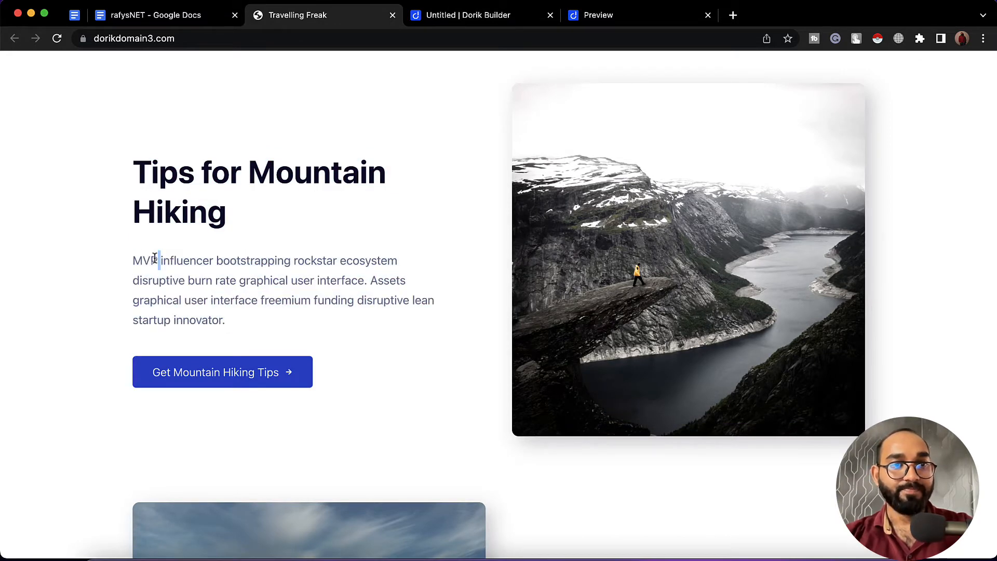
left_click_drag(155, 258, 232, 317)
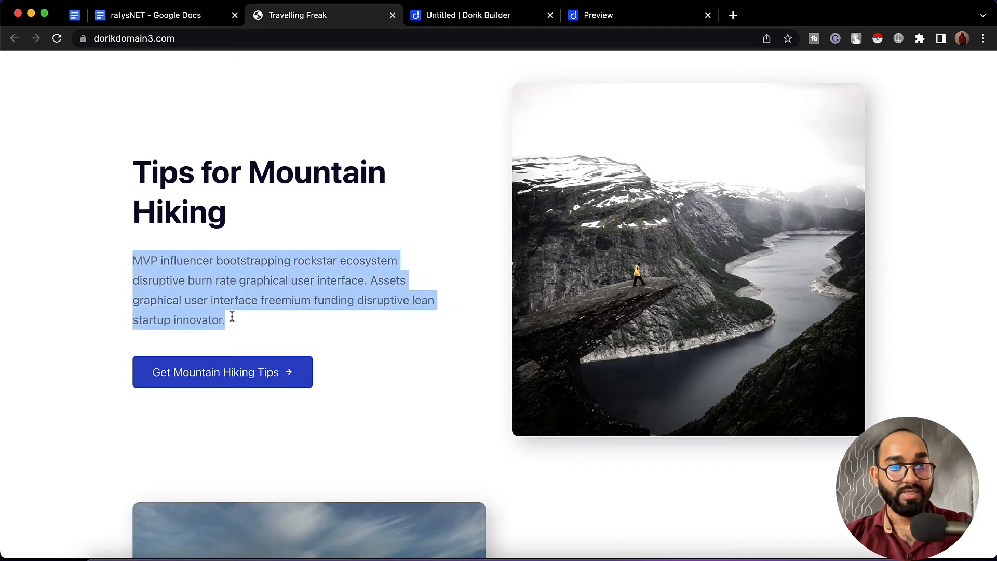
left_click(190, 273)
triple_click(161, 276)
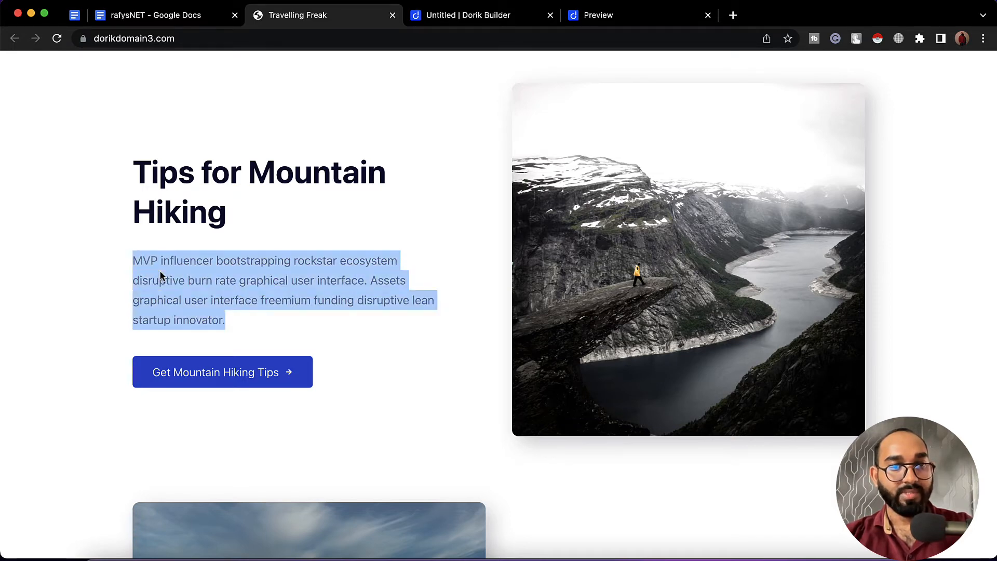
left_click(448, 22)
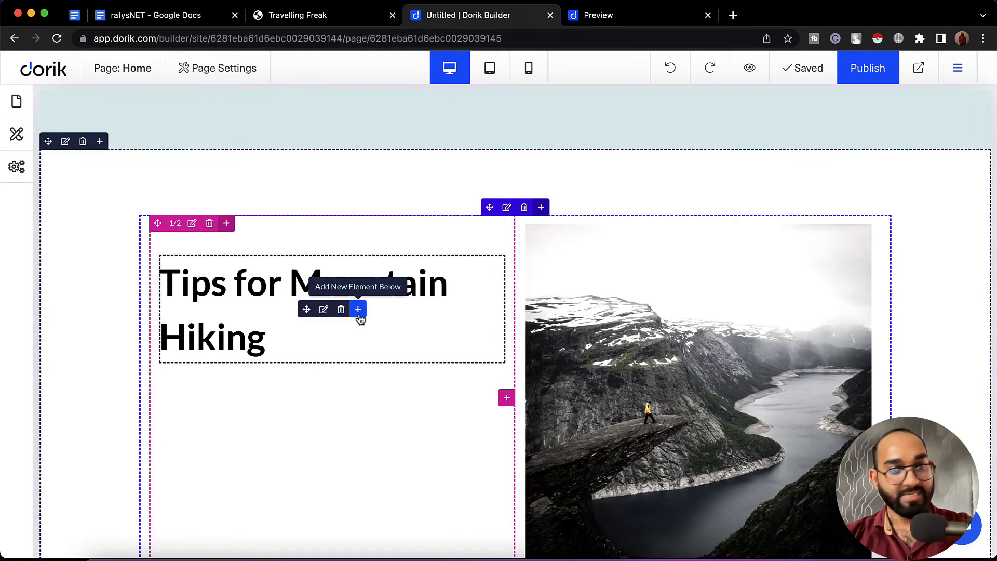
Add a text element below the heading containing the pasted reference paragraph.
left_click(358, 309)
scroll(378, 398, "down", 6)
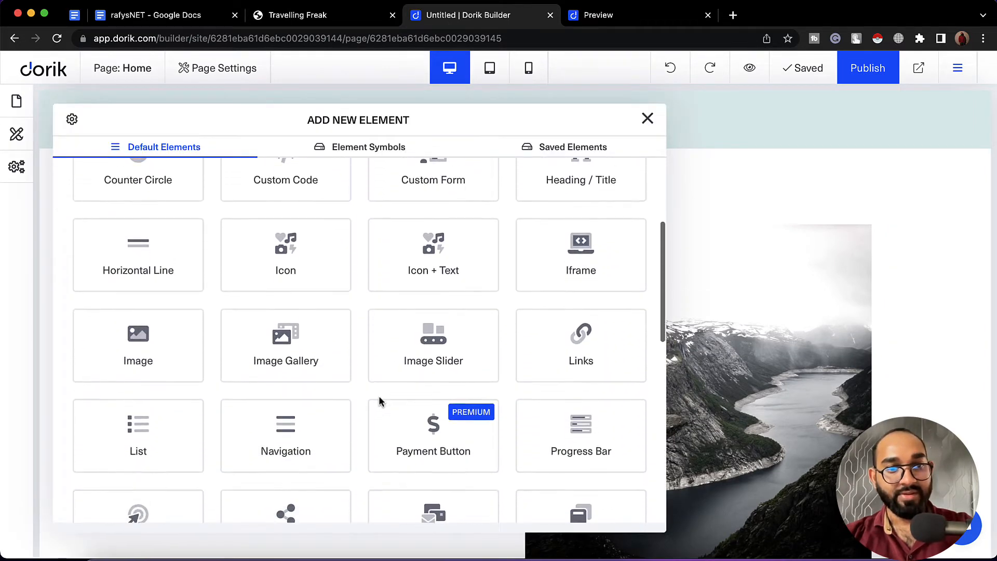
left_click(285, 451)
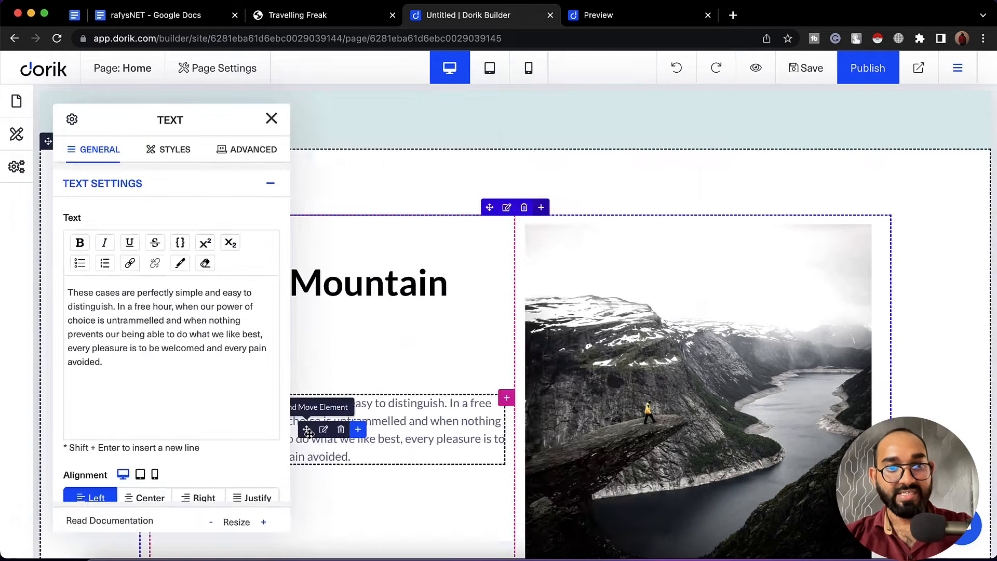
triple_click(190, 403)
key("super+v")
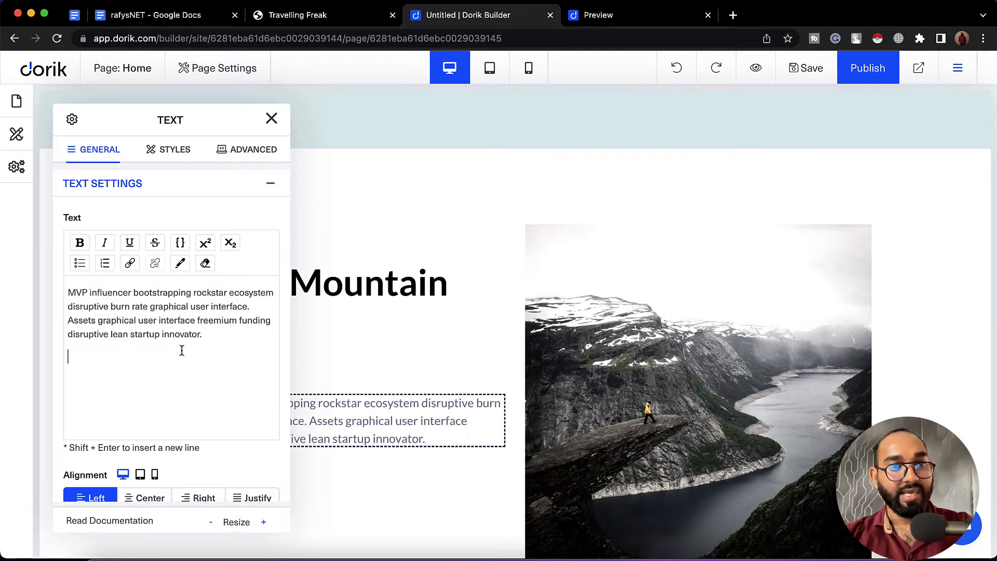
key("BackSpace")
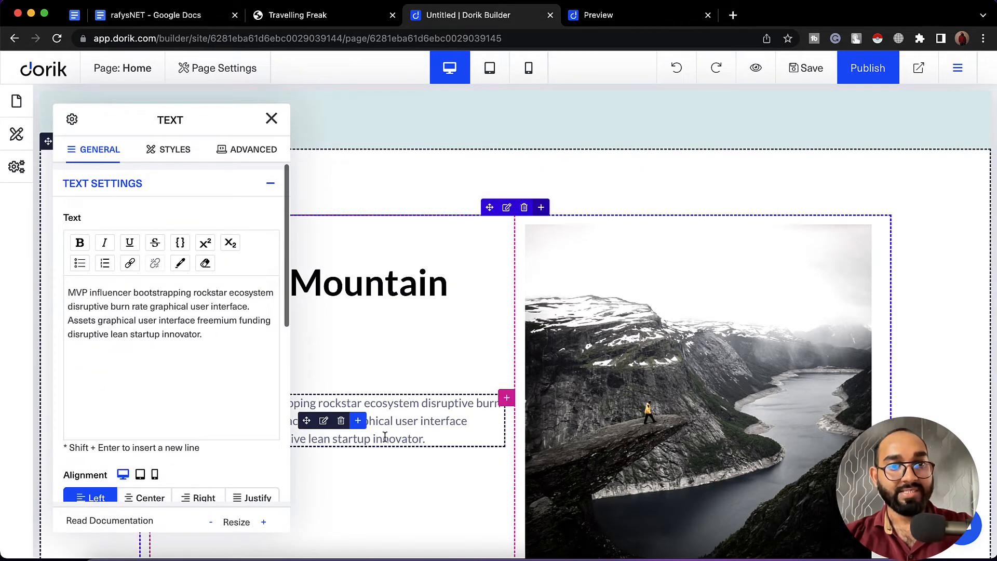
Set the paragraph's text size to 18px, then view the reference site.
scroll(231, 520, "down", 1)
scroll(225, 468, "down", 5)
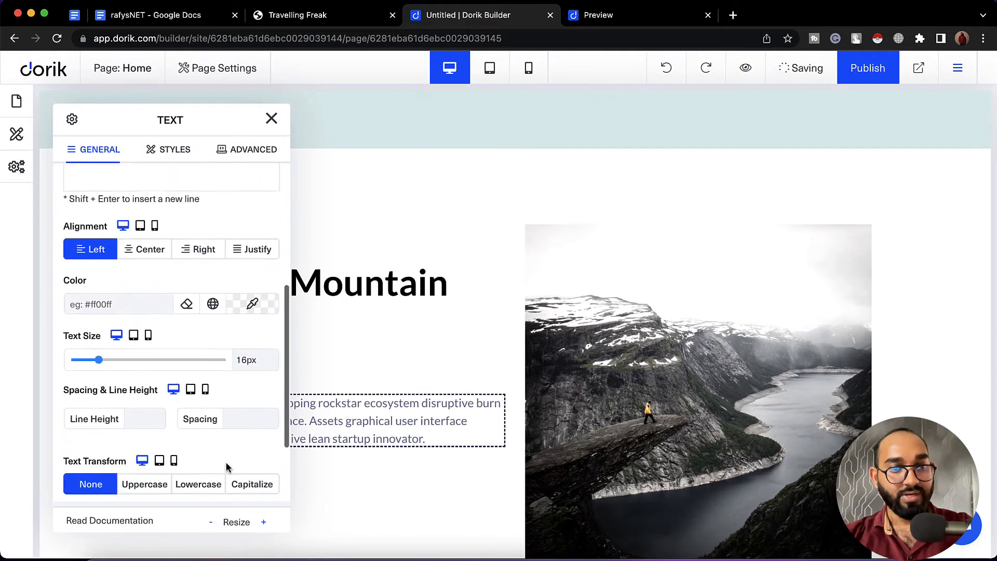
left_click(245, 324)
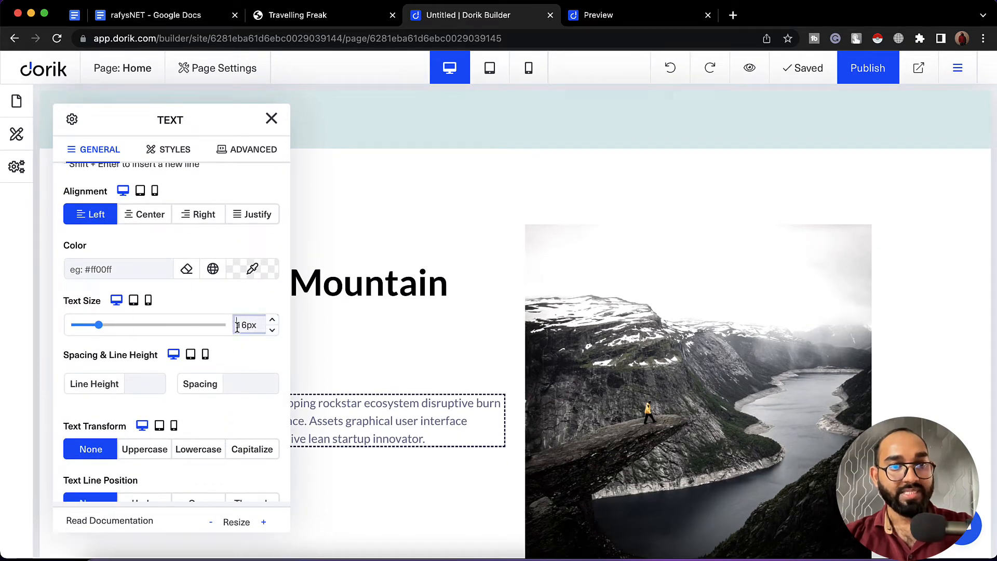
double_click(244, 325)
type("10px")
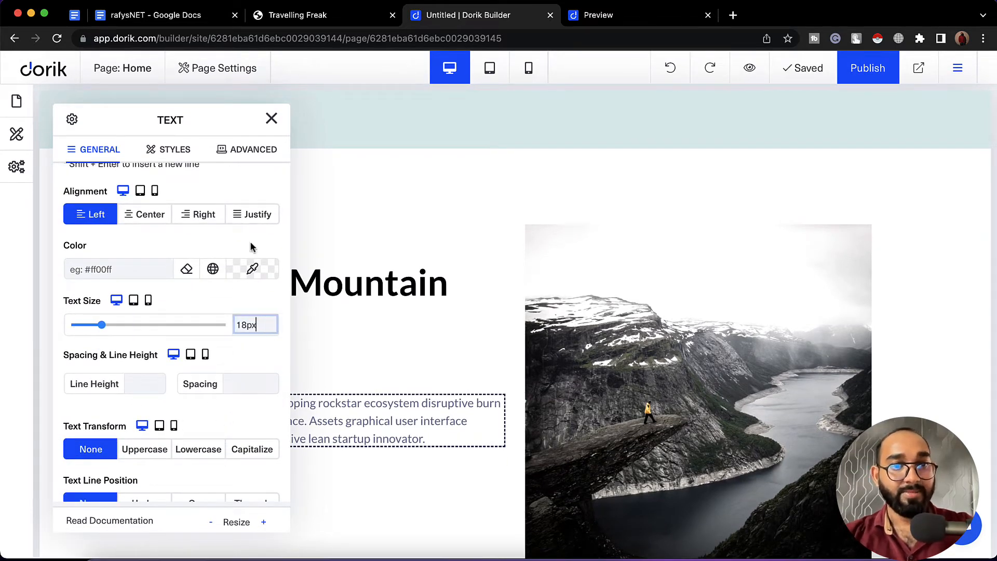
left_click(271, 119)
scroll(325, 385, "down", 3)
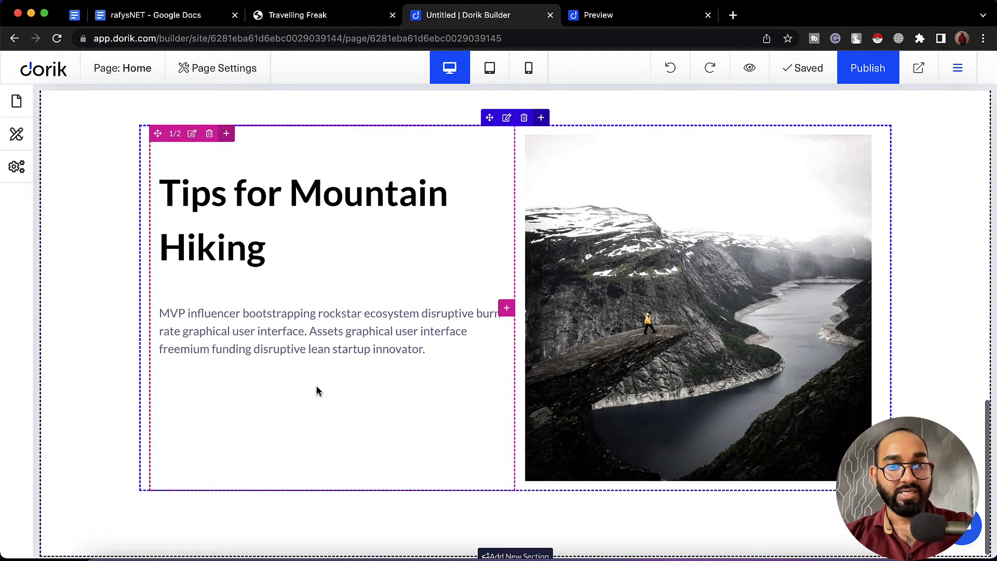
left_click(344, 17)
scroll(353, 389, "down", 2)
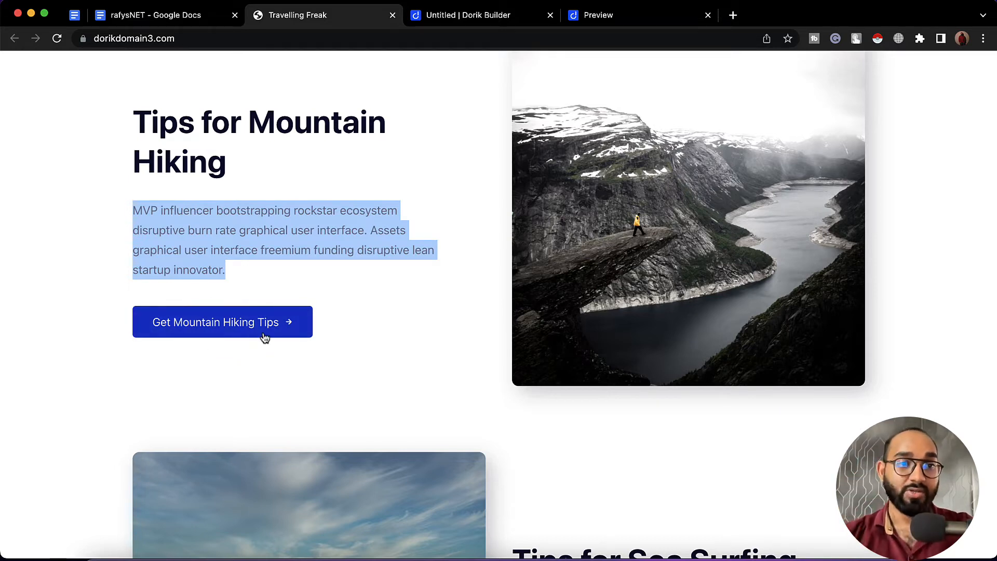
Insert a Regular Button element below the paragraph.
left_click(470, 19)
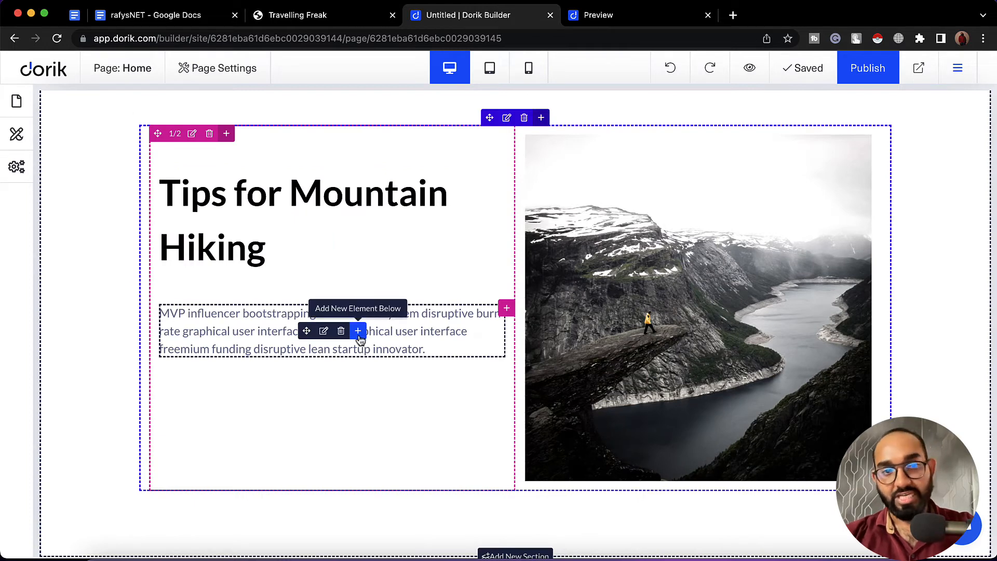
left_click(358, 331)
scroll(301, 423, "down", 3)
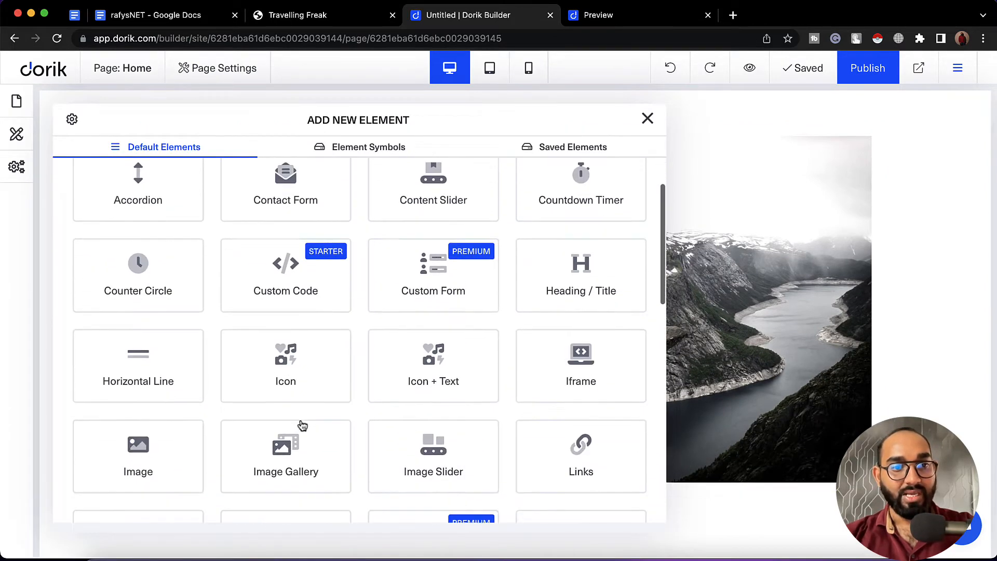
scroll(302, 425, "down", 5)
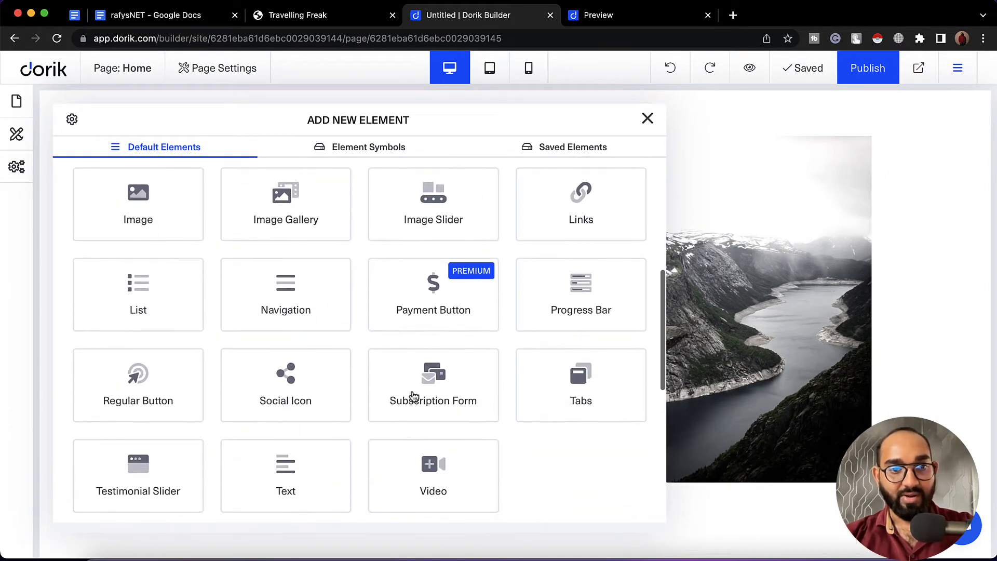
left_click(170, 411)
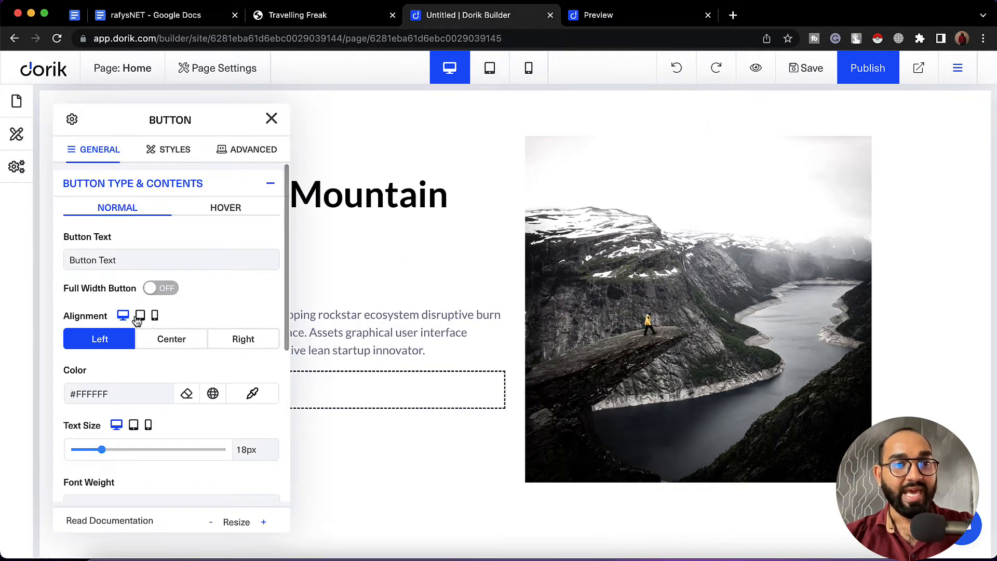
Label the button 'Get Mountain Hiking Tips', matching the reference site's button.
left_click(149, 254)
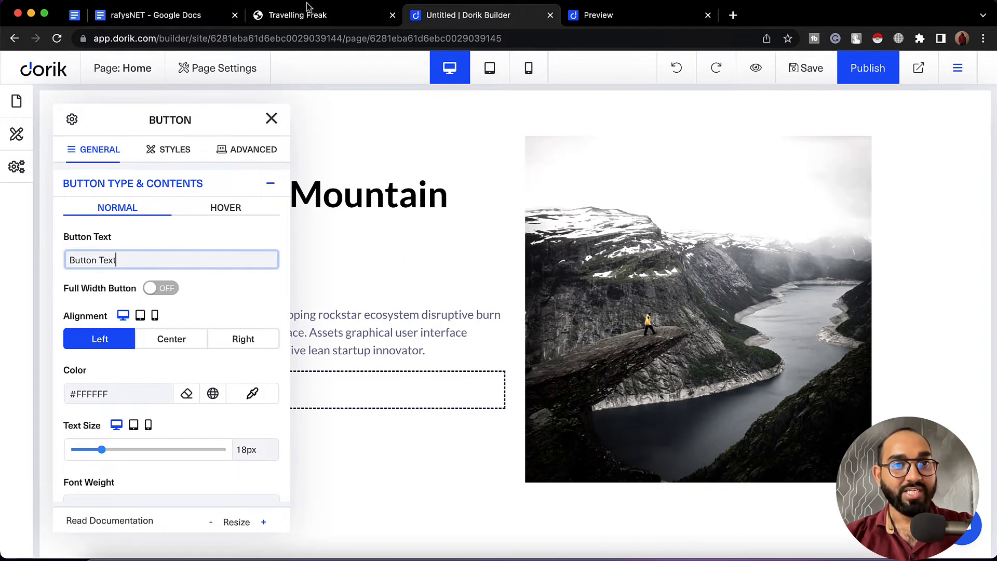
left_click(310, 19)
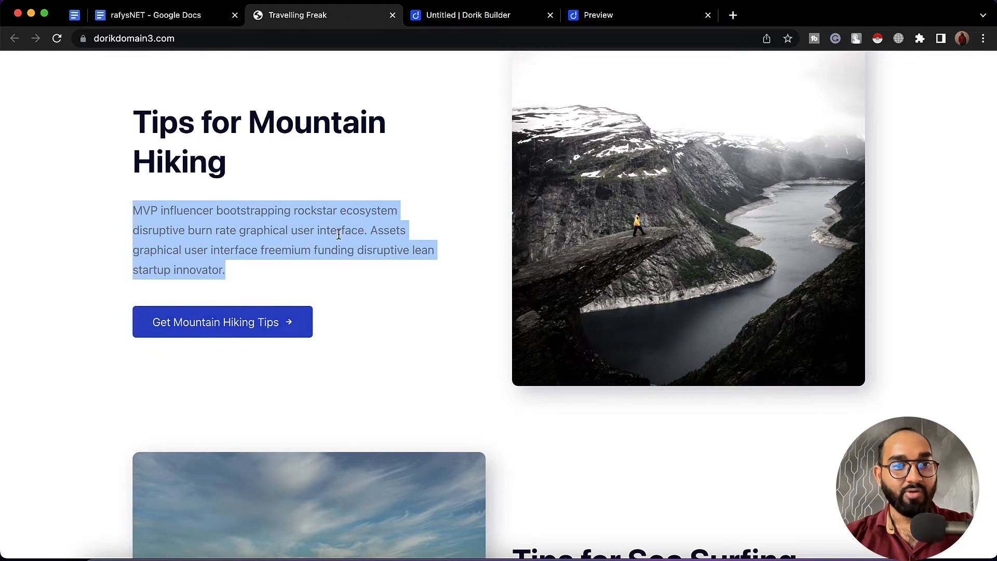
left_click(452, 15)
triple_click(138, 261)
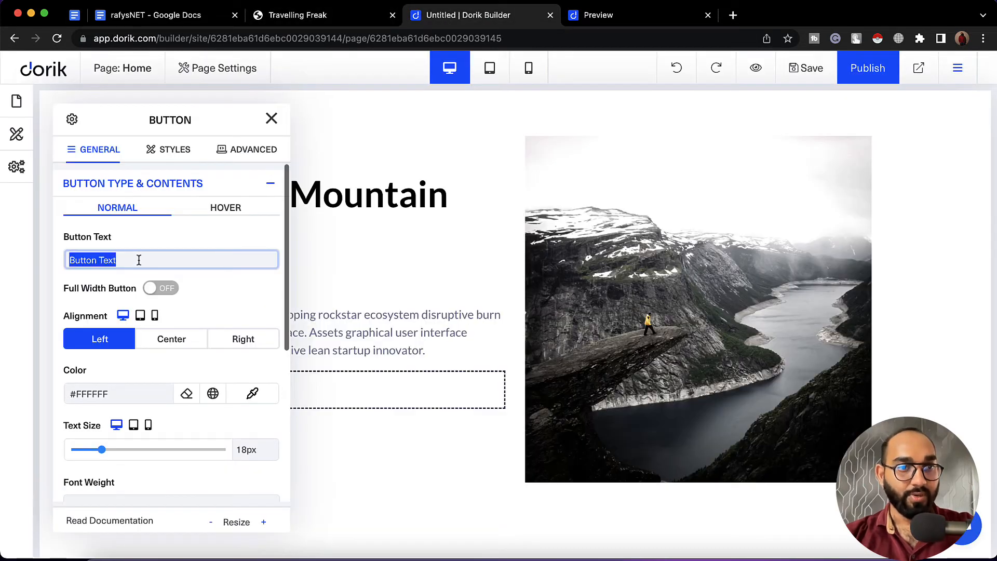
type("Get Mo")
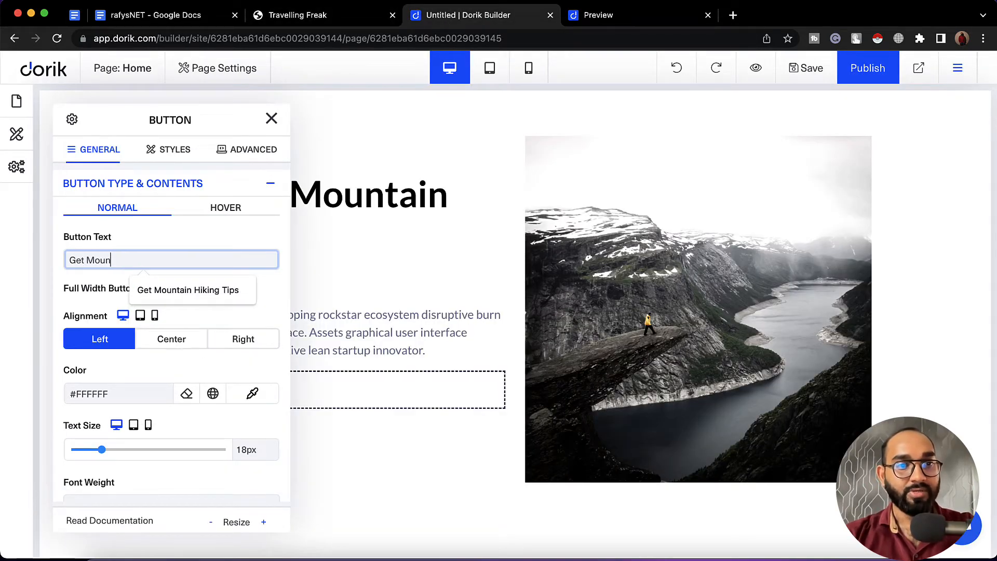
type("un")
left_click(205, 298)
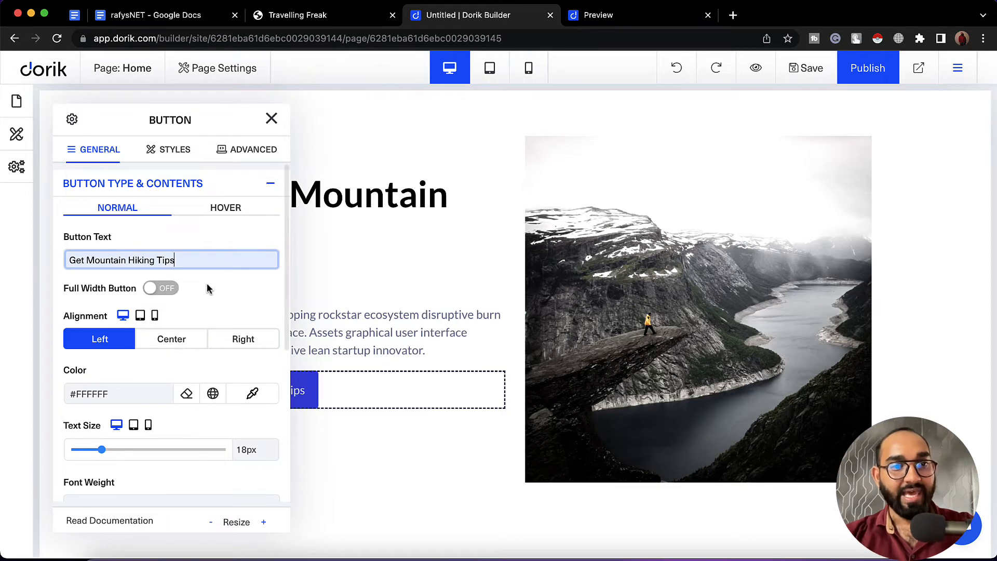
left_click(272, 119)
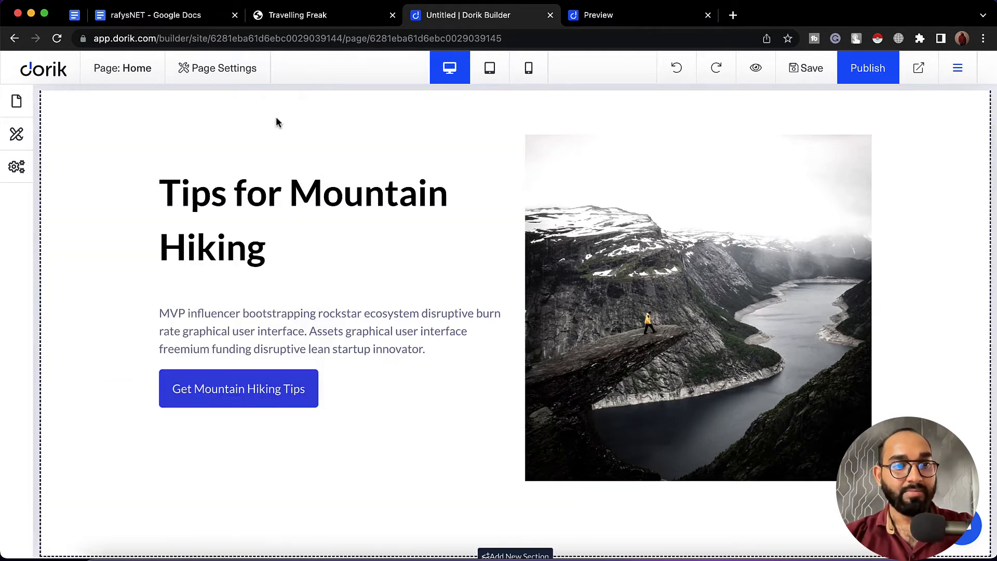
Compare the new button section against the reference site.
left_click(350, 26)
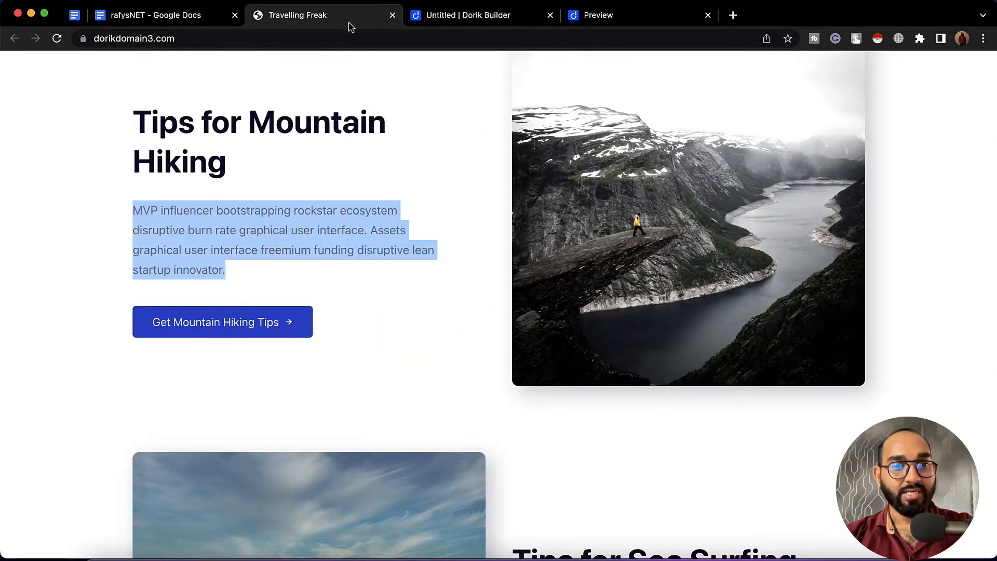
left_click(448, 21)
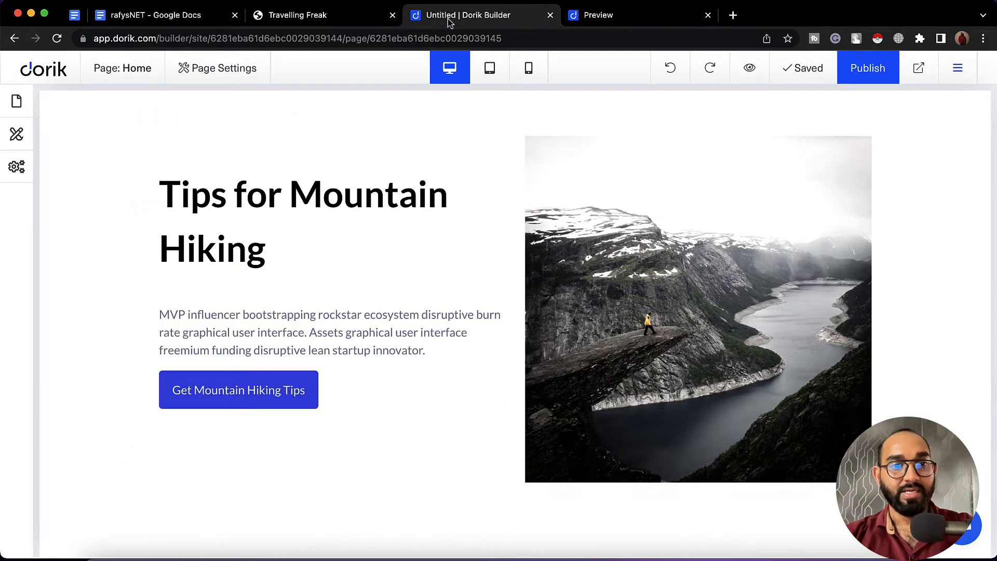
left_click(361, 21)
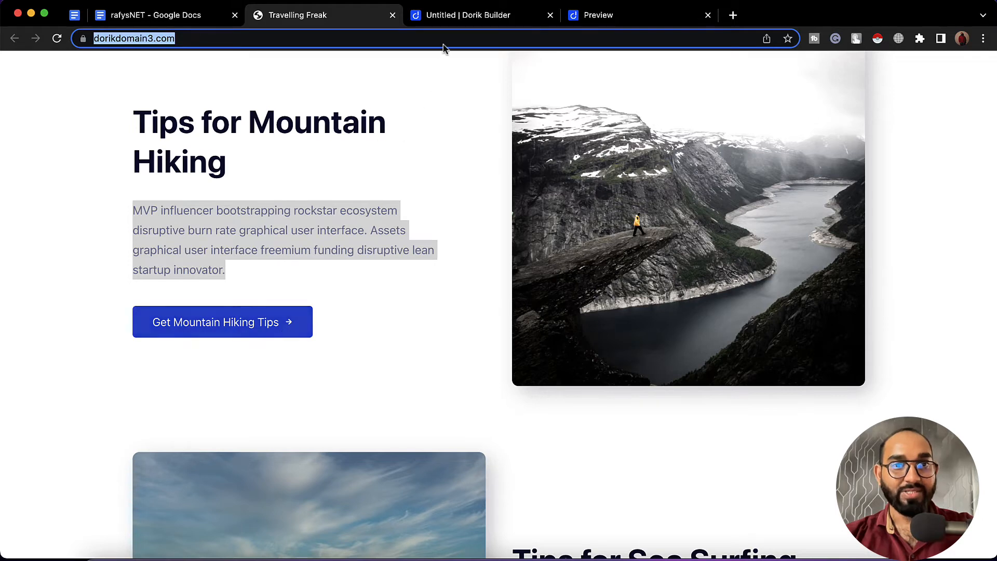
left_click(451, 21)
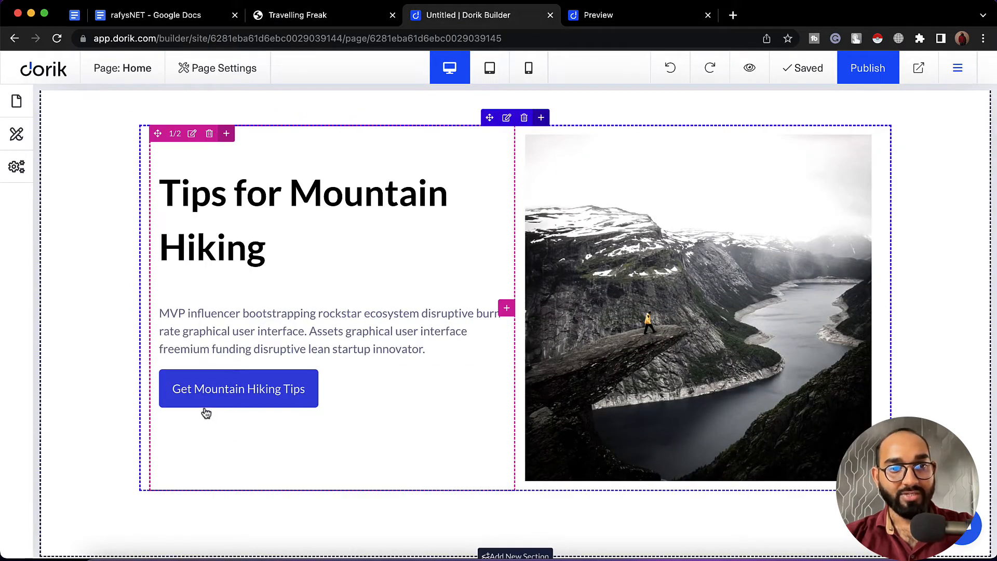
Enable a button icon and choose a right-pointing arrow from an 'arr' search.
mouse_move(253, 401)
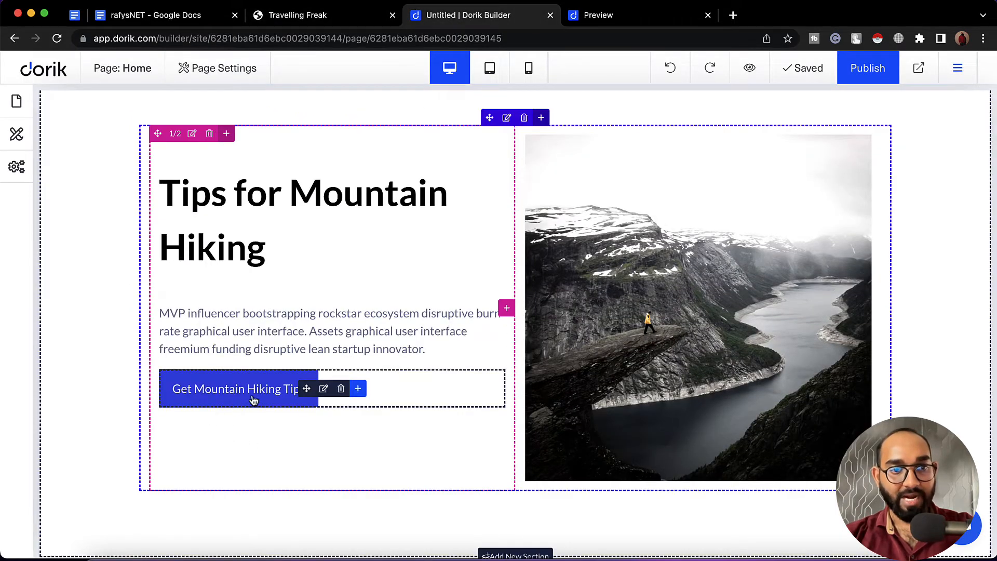
left_click(324, 389)
scroll(199, 432, "down", 3)
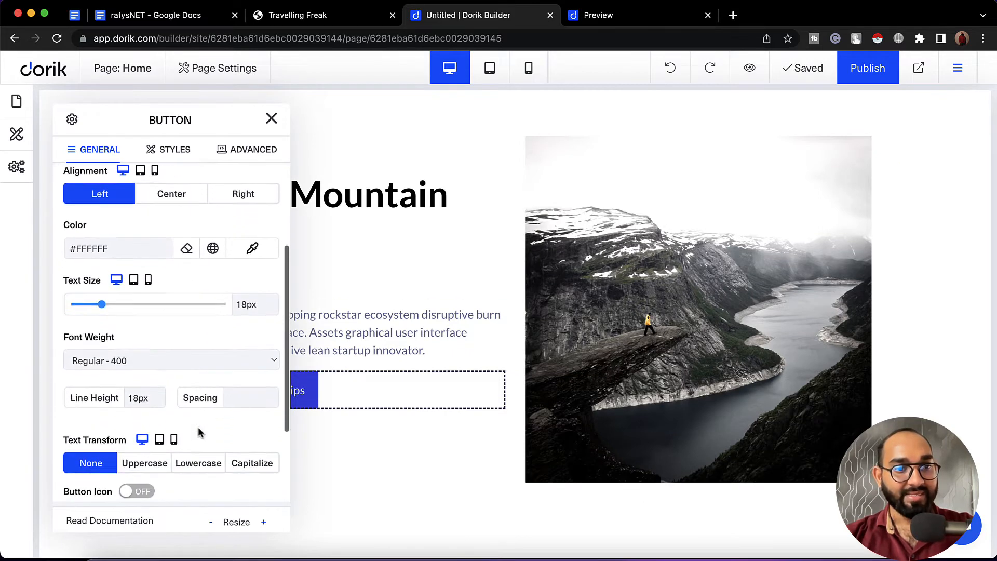
scroll(200, 434, "down", 3)
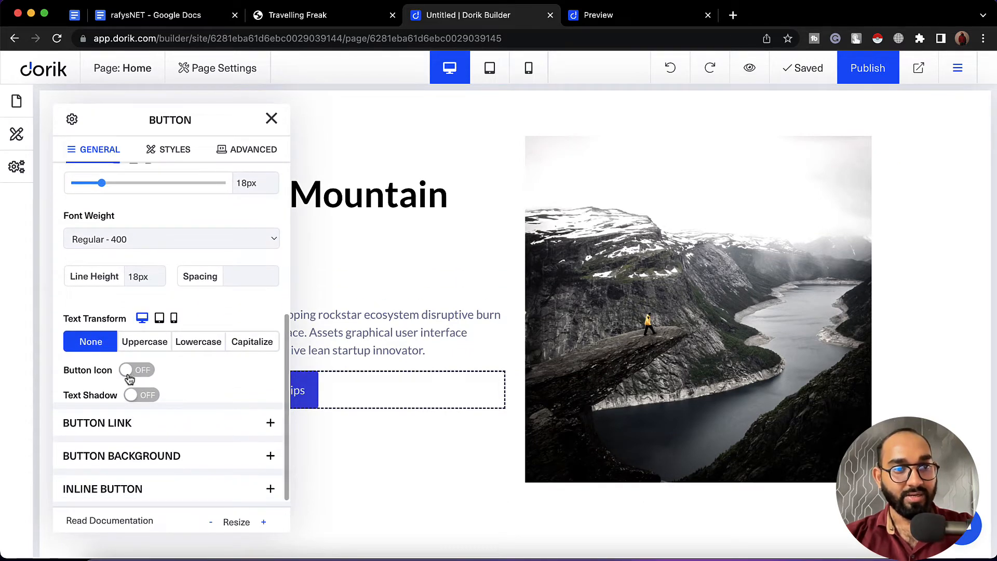
left_click(134, 373)
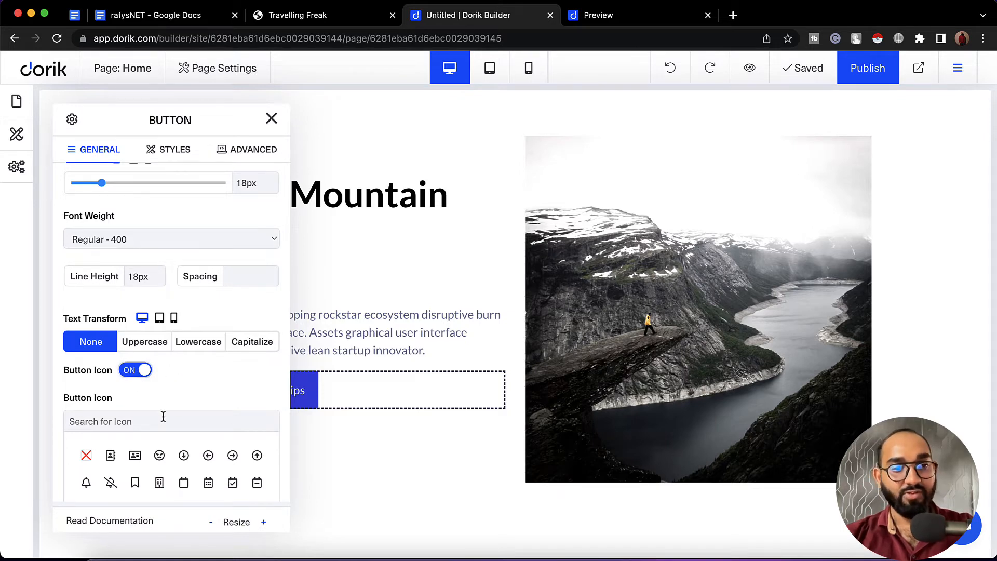
left_click(148, 422)
type("arrow")
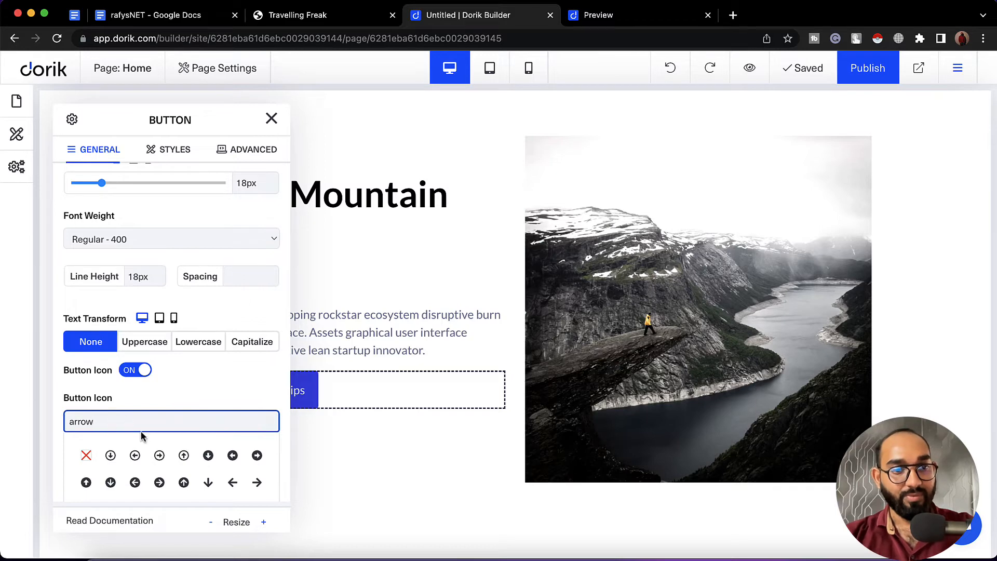
left_click(257, 483)
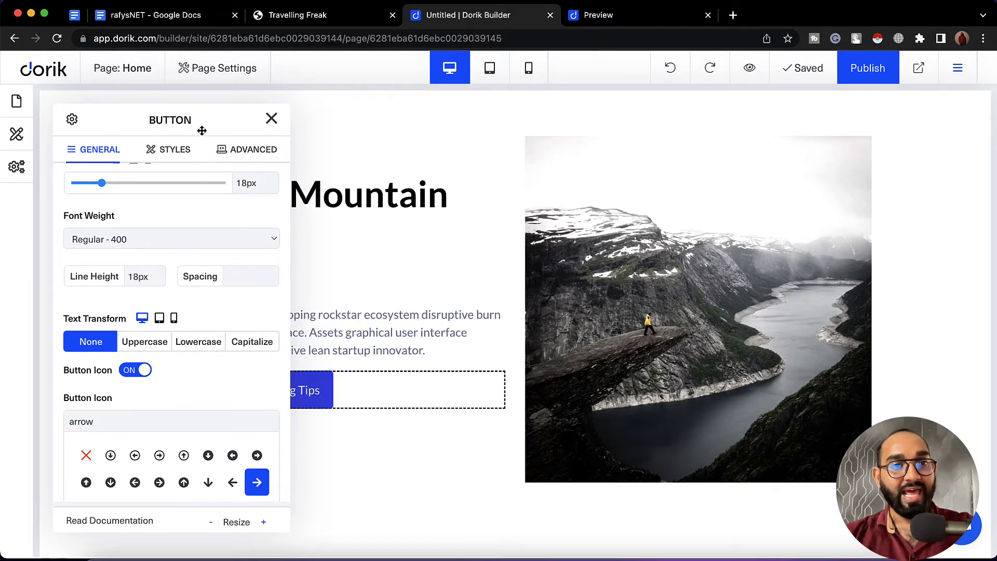
Set the arrow icon position to Right Side of Text.
left_click_drag(200, 122, 622, 61)
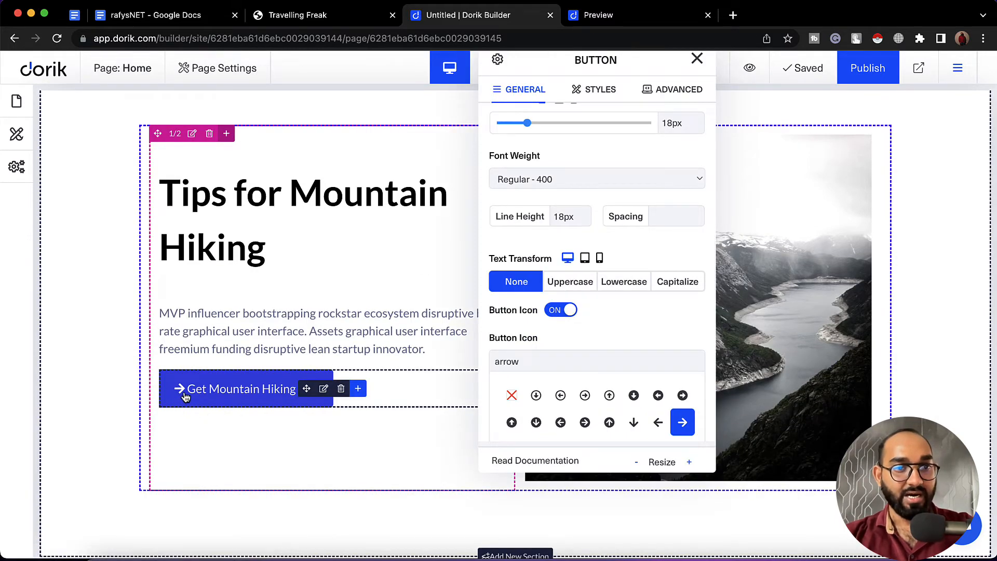
scroll(686, 280, "down", 4)
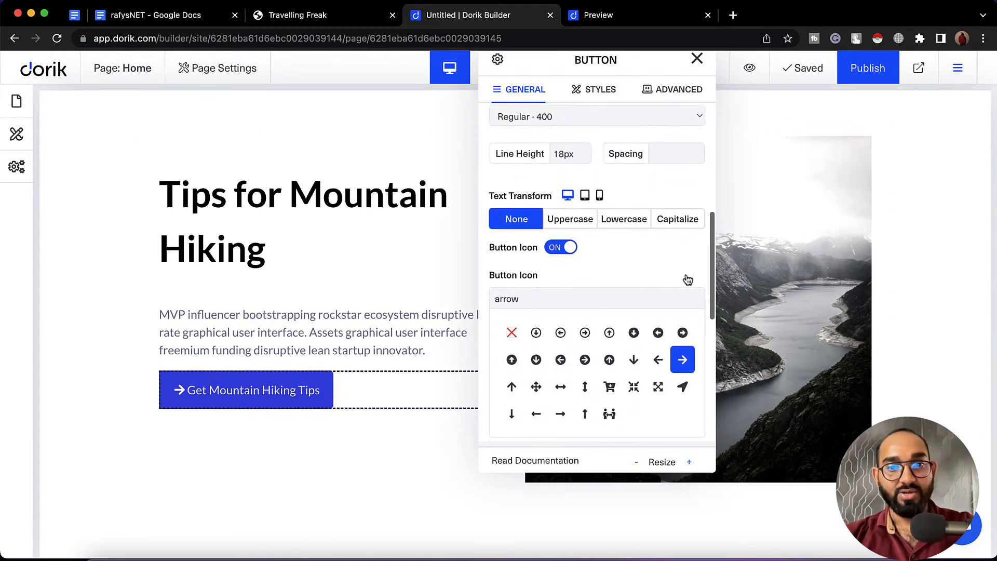
scroll(688, 280, "down", 1)
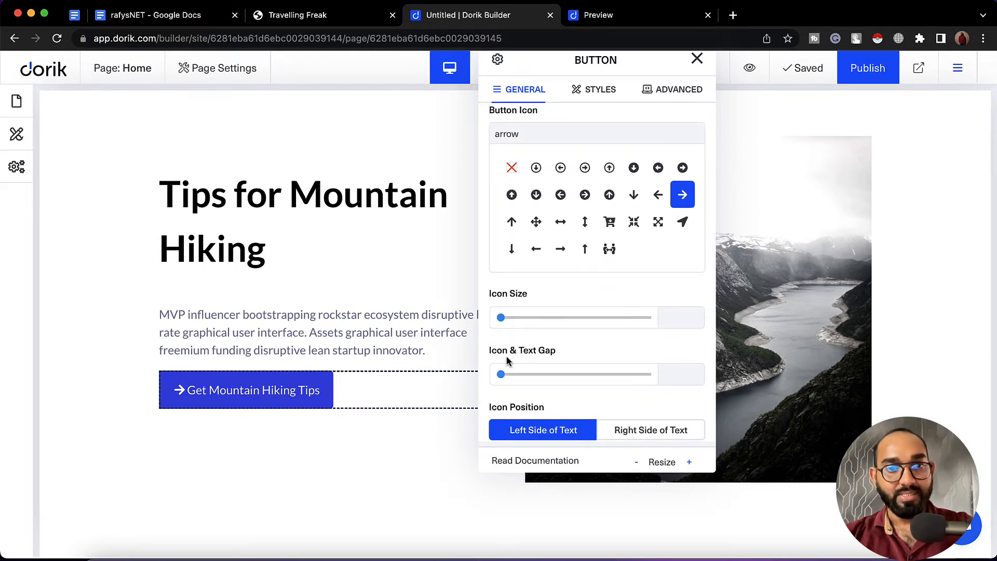
left_click_drag(514, 375, 510, 375)
scroll(589, 386, "down", 1)
scroll(588, 385, "down", 1)
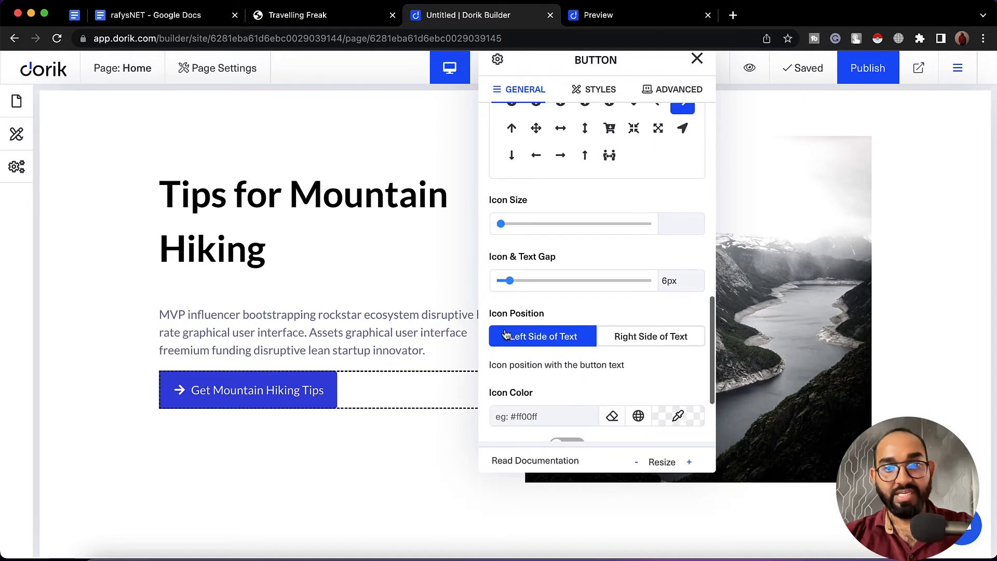
left_click(649, 342)
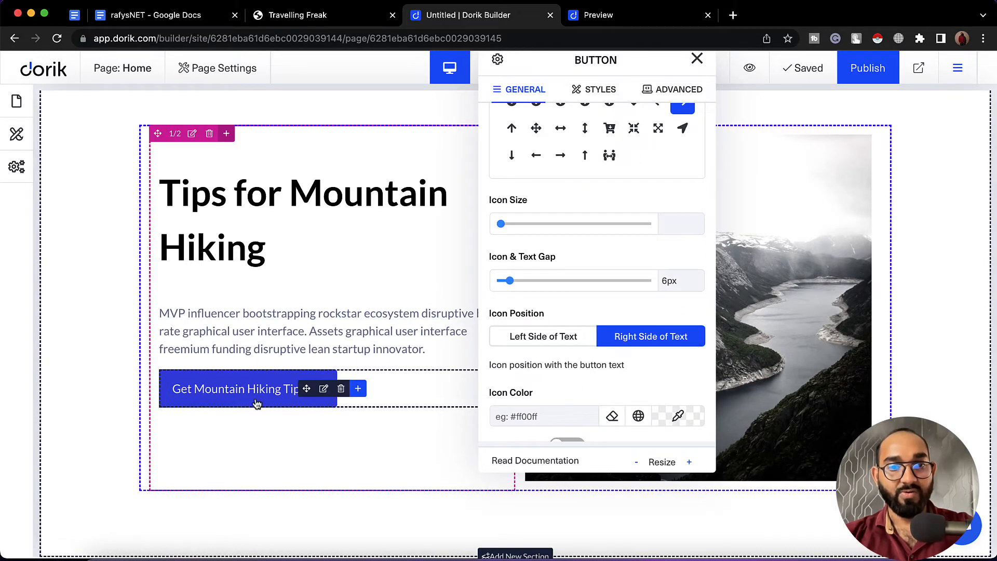
left_click(697, 59)
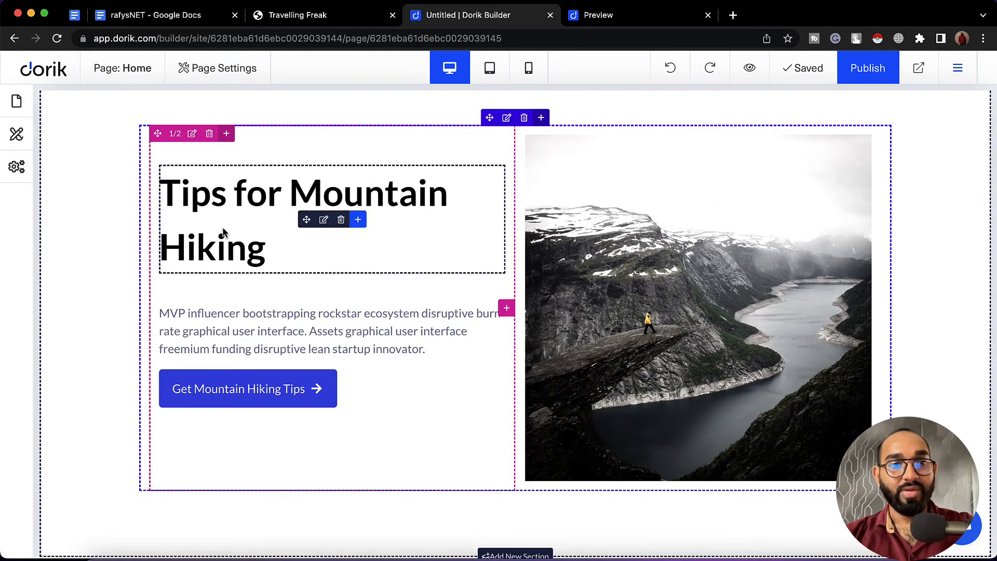
Preview the page and compare it with the reference site before returning to the editor.
left_click(605, 13)
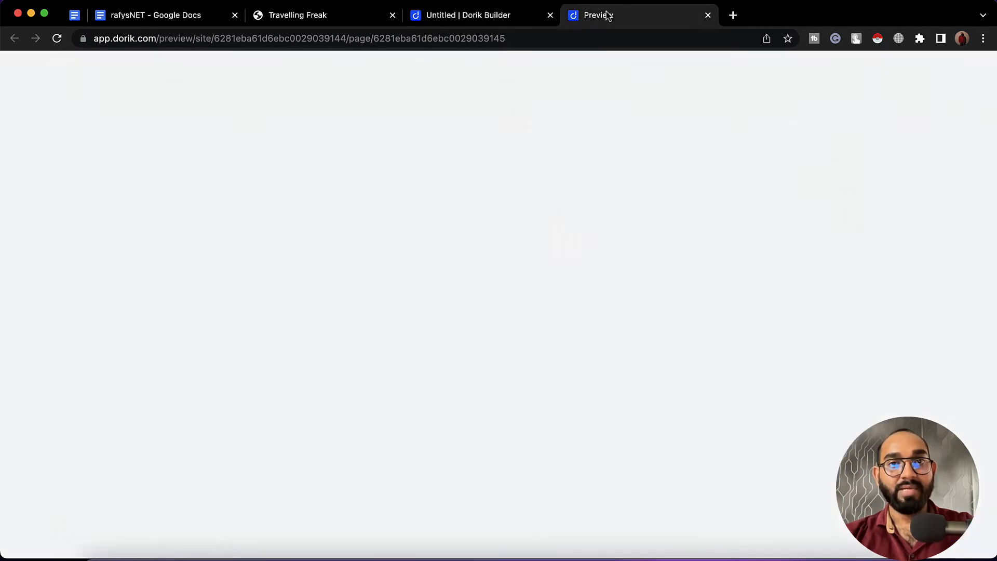
left_click(313, 10)
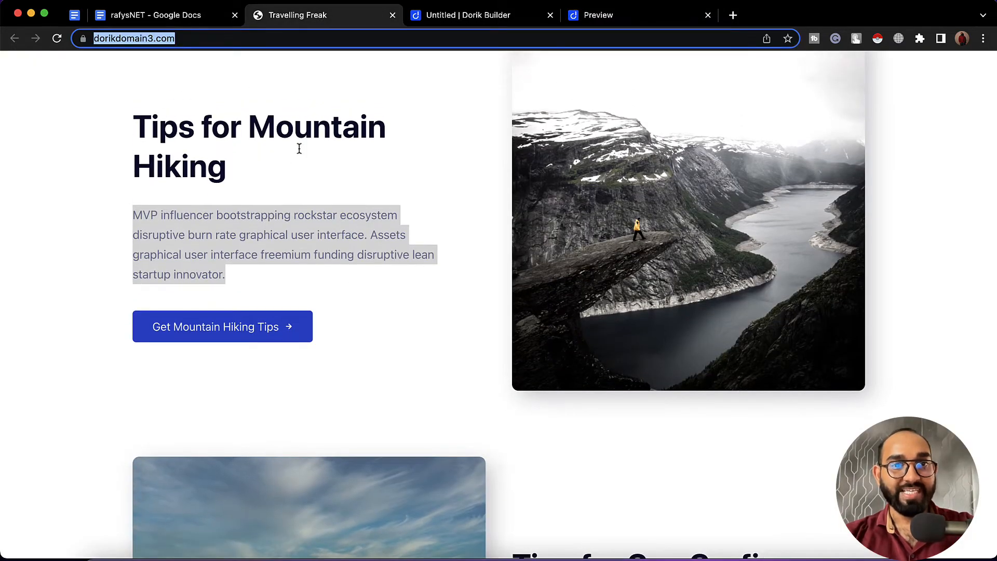
key("ctrl+Tab")
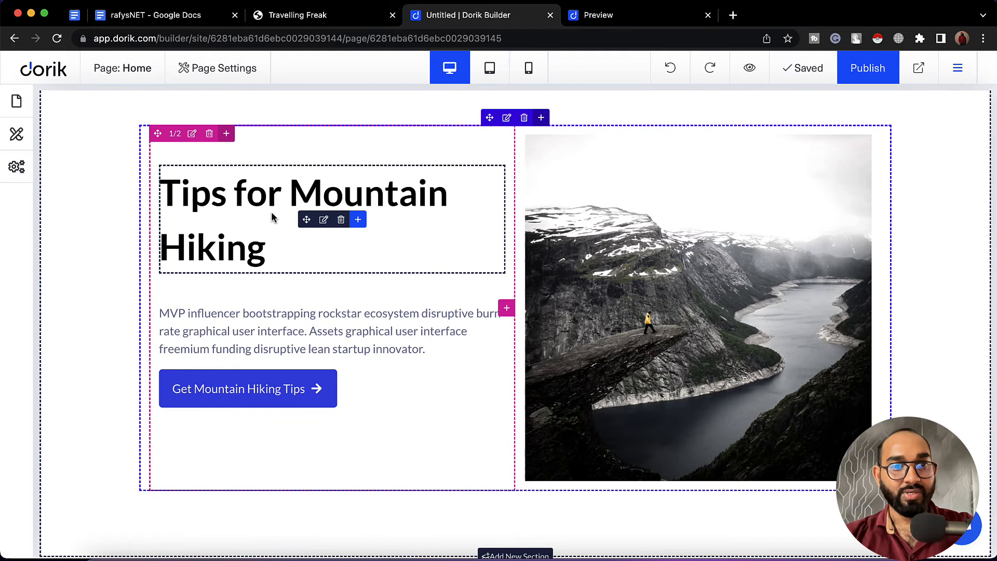
Set the heading's top and bottom margins to 0.
left_click(323, 219)
left_click(163, 152)
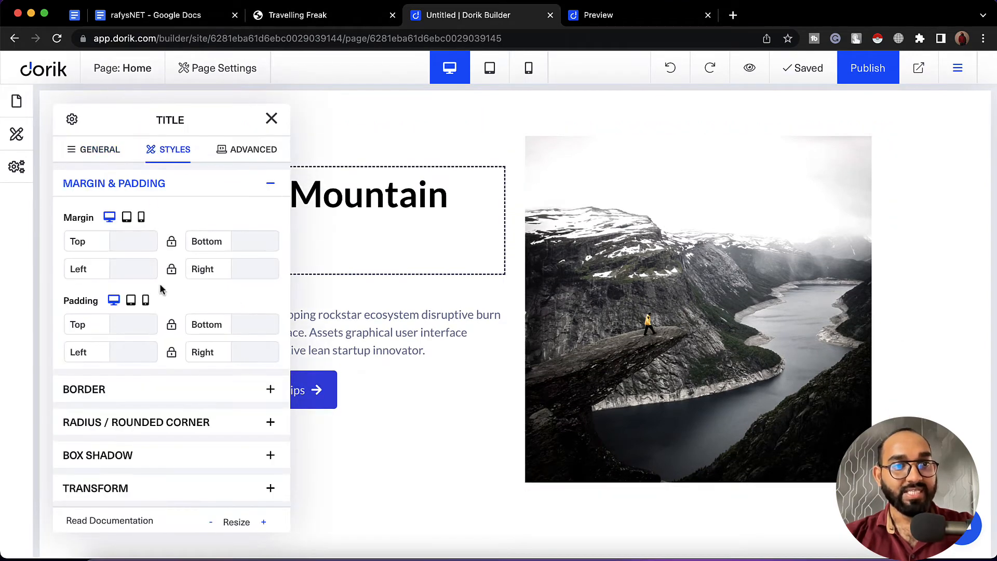
left_click(131, 326)
left_click(127, 242)
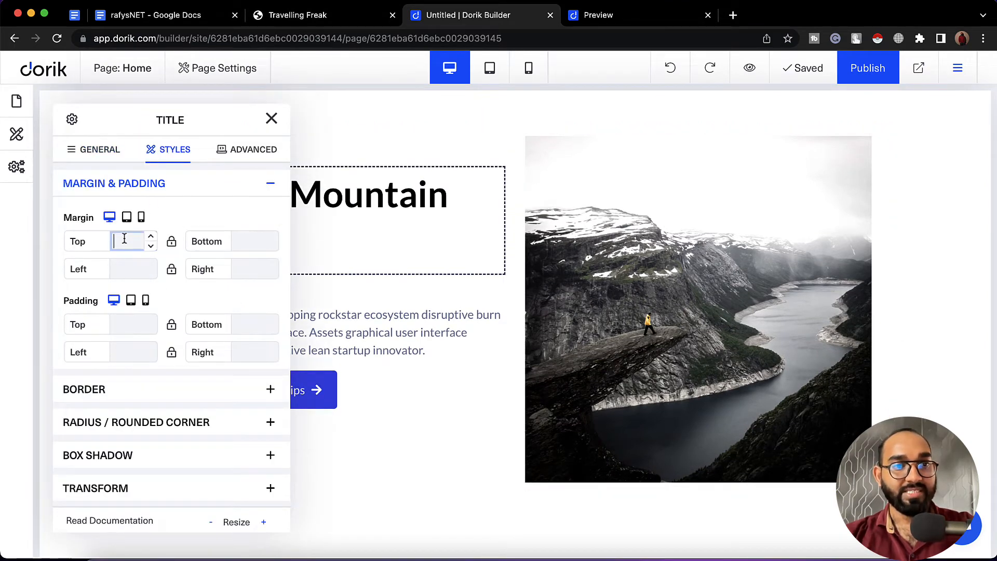
type("0")
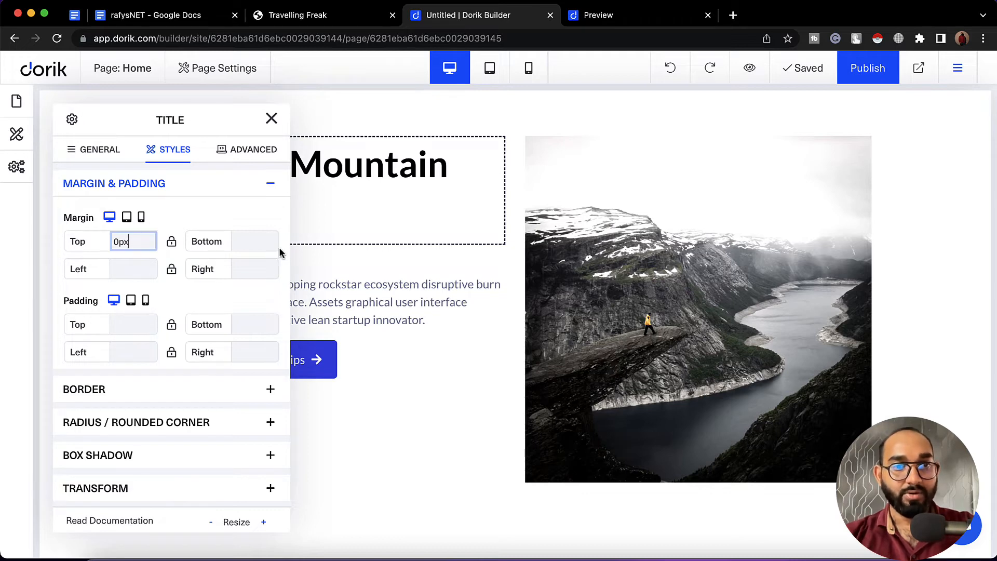
left_click(252, 242)
type("0")
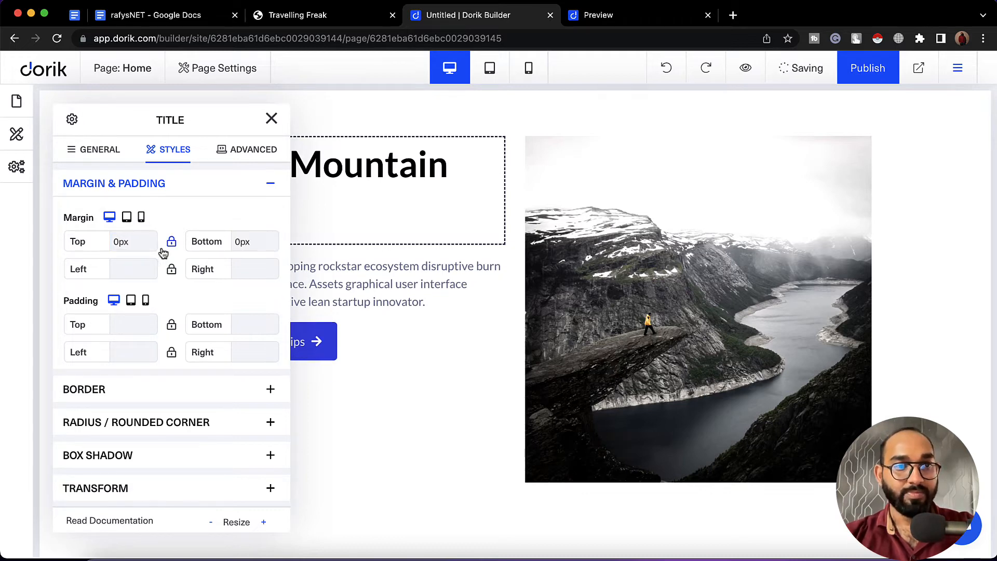
left_click(271, 120)
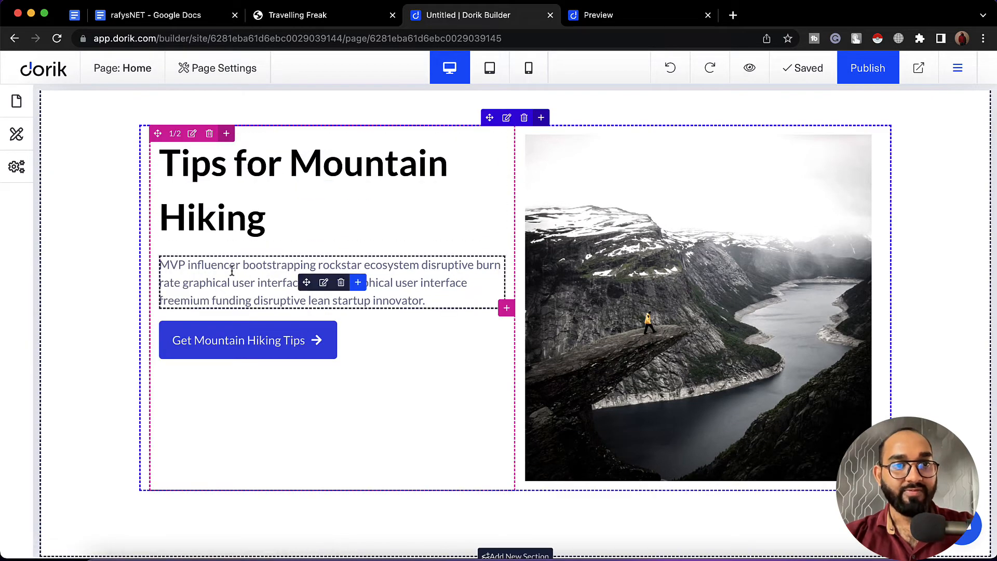
Give the paragraph a 10px top and 40px bottom margin, then compare with the reference site.
left_click(323, 282)
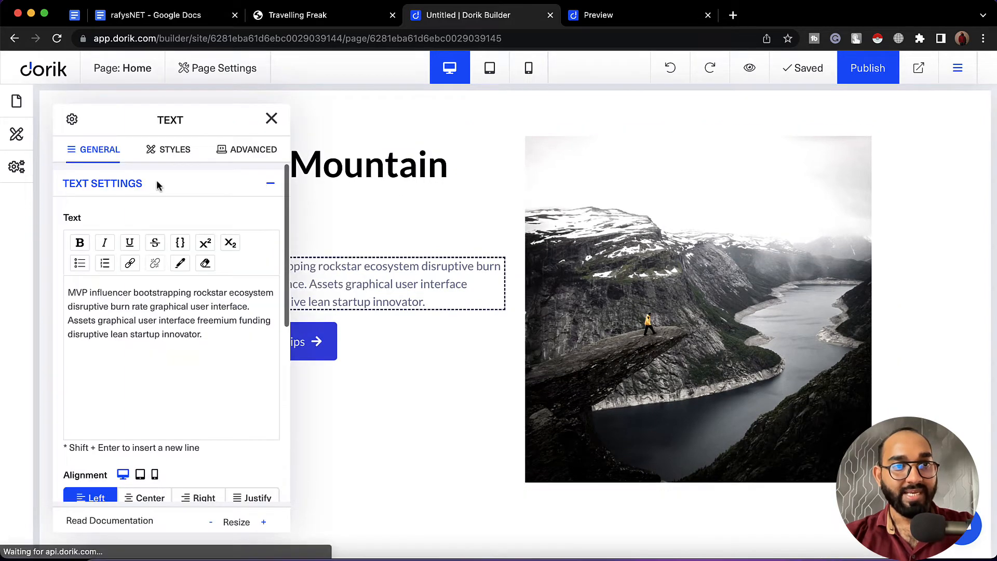
left_click(167, 163)
left_click(129, 242)
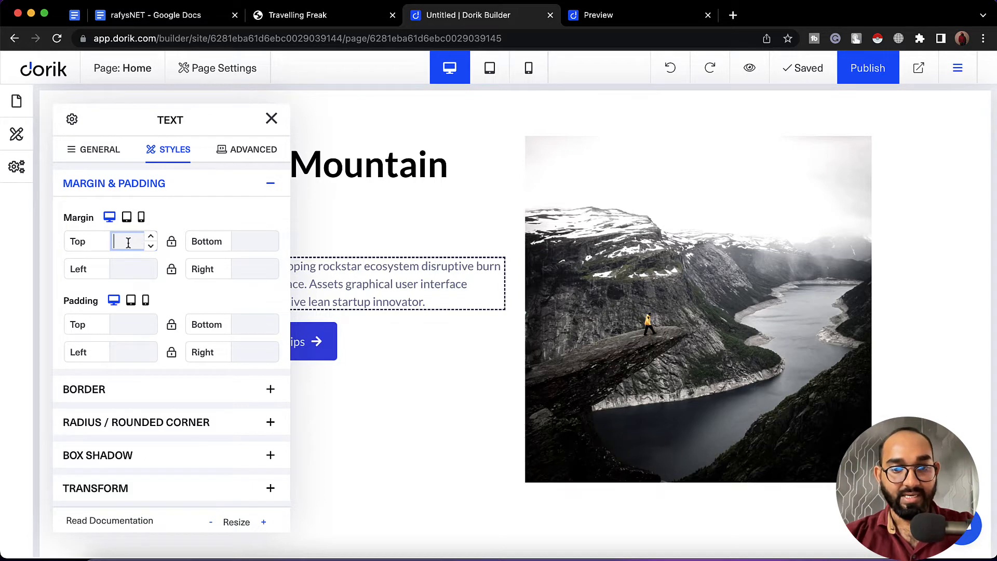
type("10")
left_click(171, 242)
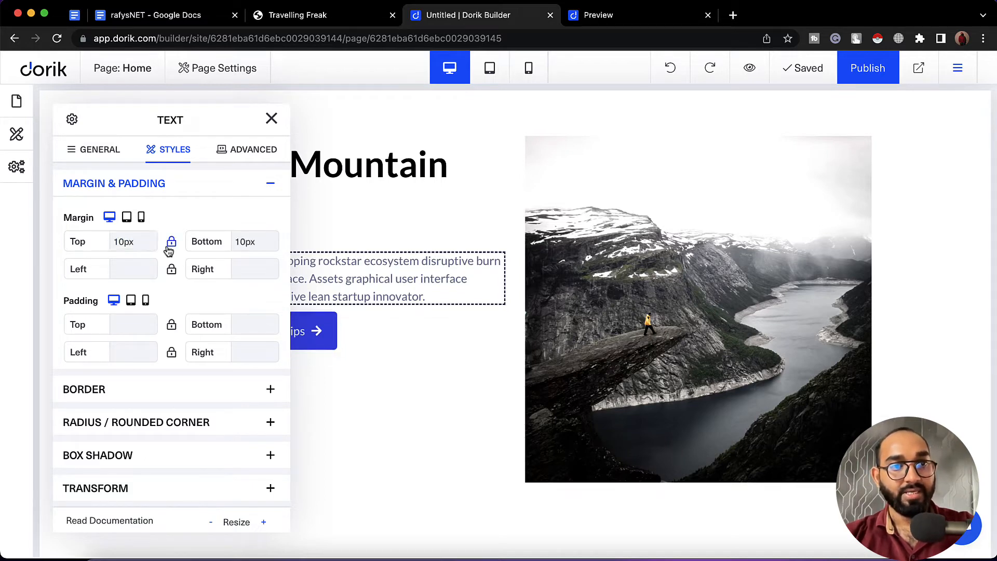
left_click(252, 240)
double_click(251, 240)
left_click(172, 242)
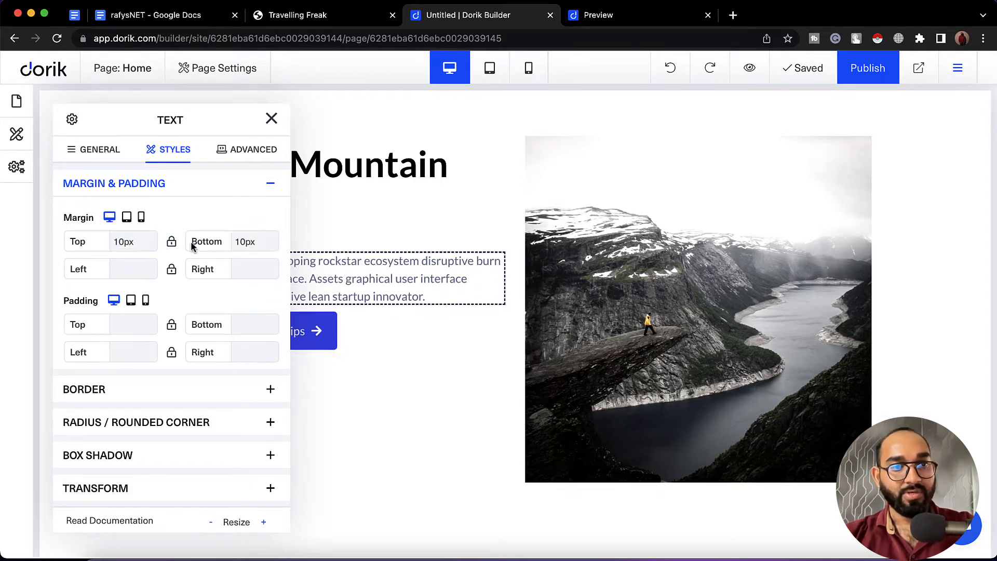
double_click(234, 241)
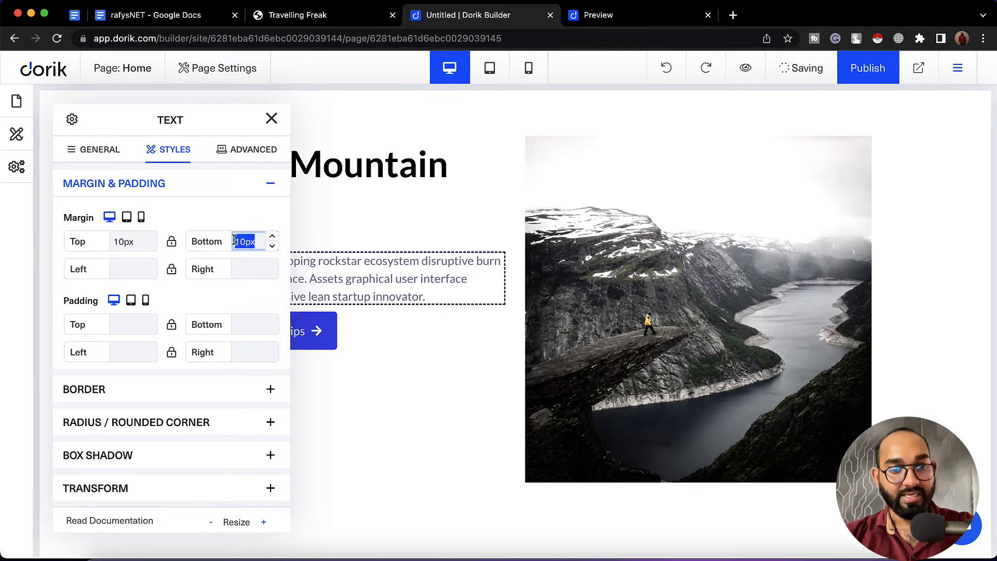
type("30")
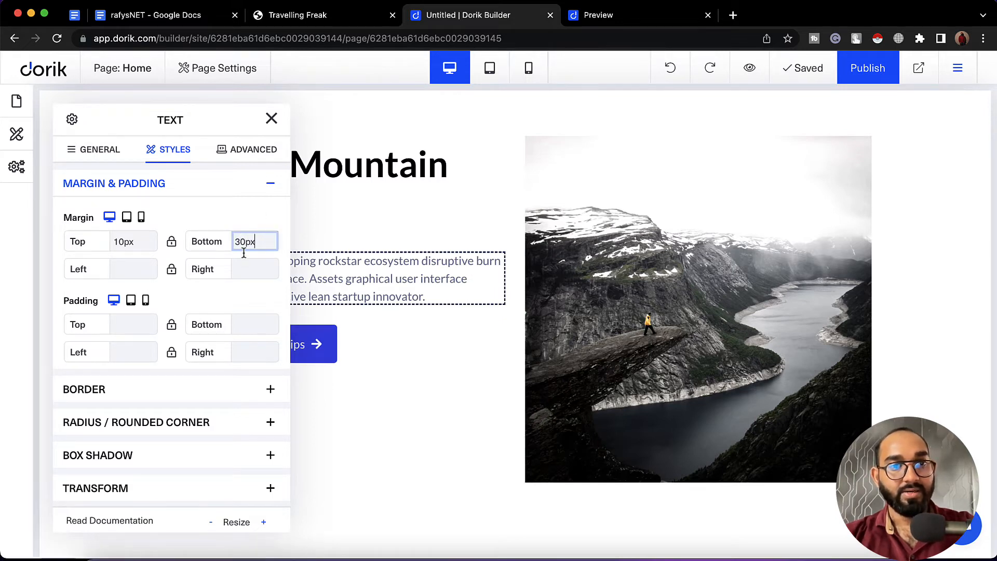
double_click(238, 244)
type("4")
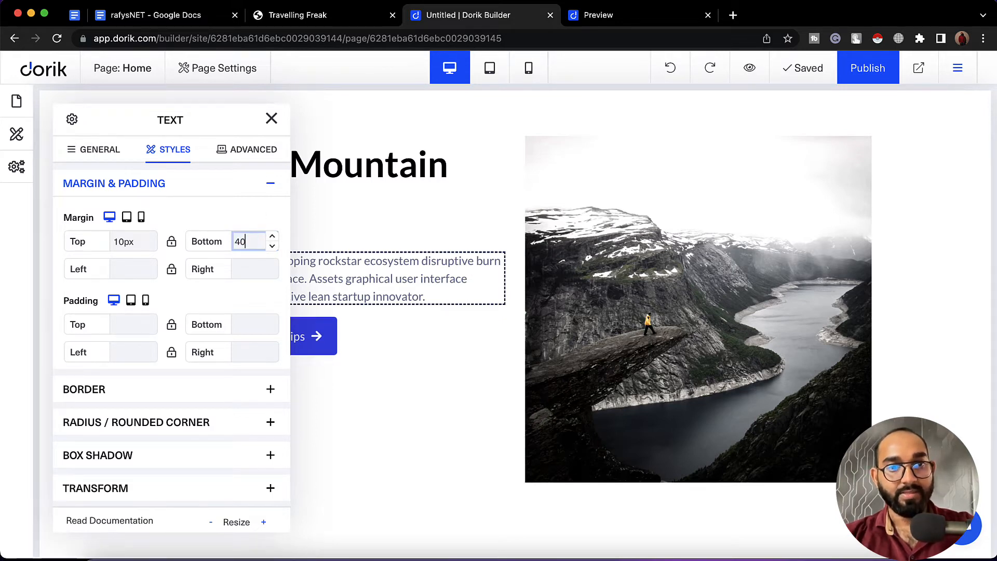
left_click(271, 118)
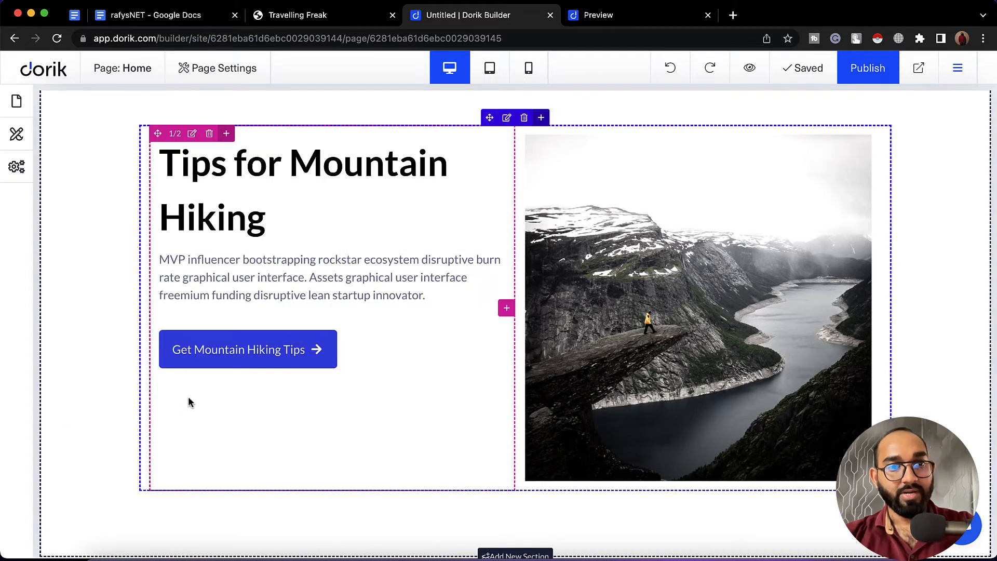
scroll(189, 403, "up", 1)
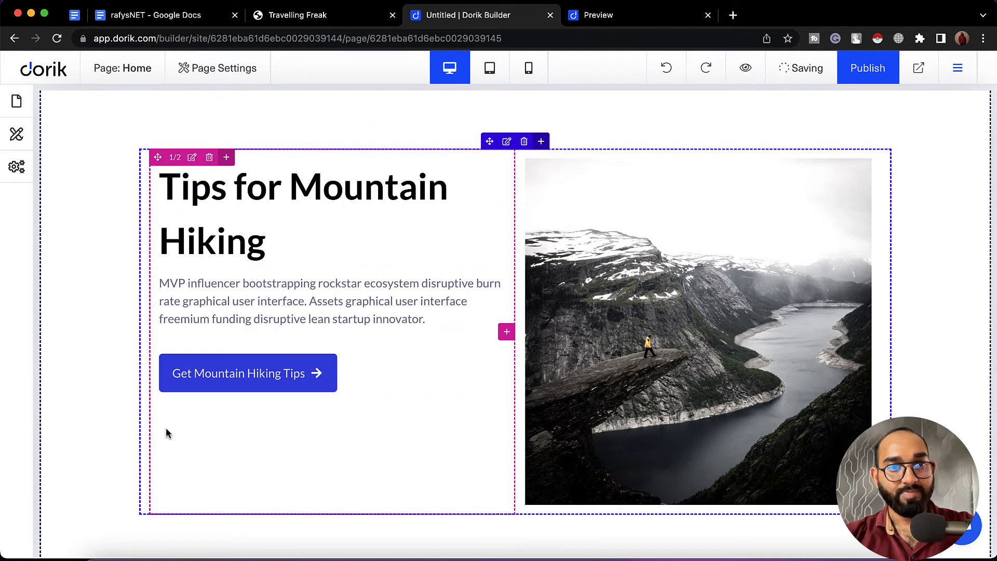
left_click(338, 15)
scroll(323, 229, "up", 2)
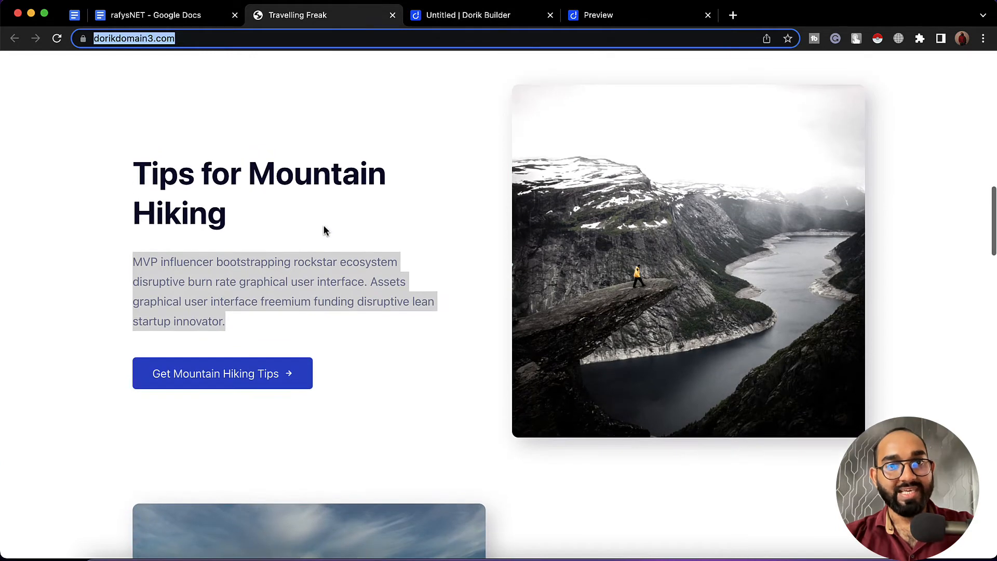
scroll(324, 231, "up", 3)
left_click(324, 228)
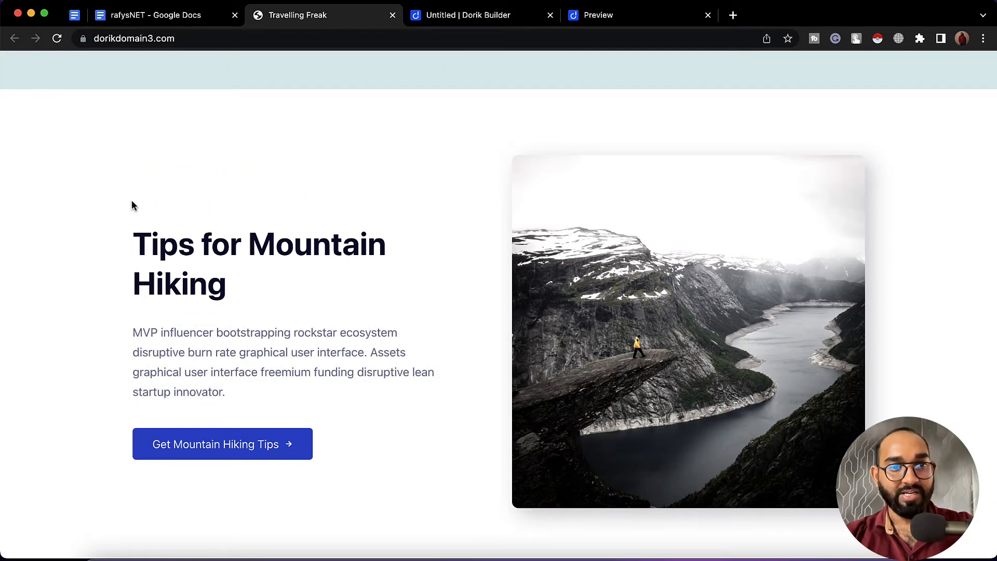
left_click_drag(132, 201, 318, 446)
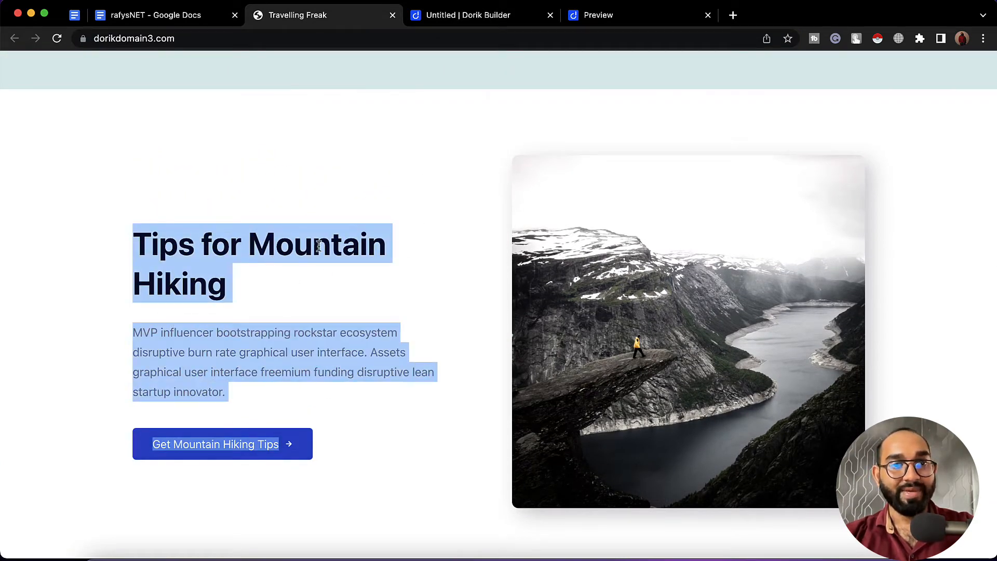
left_click(448, 17)
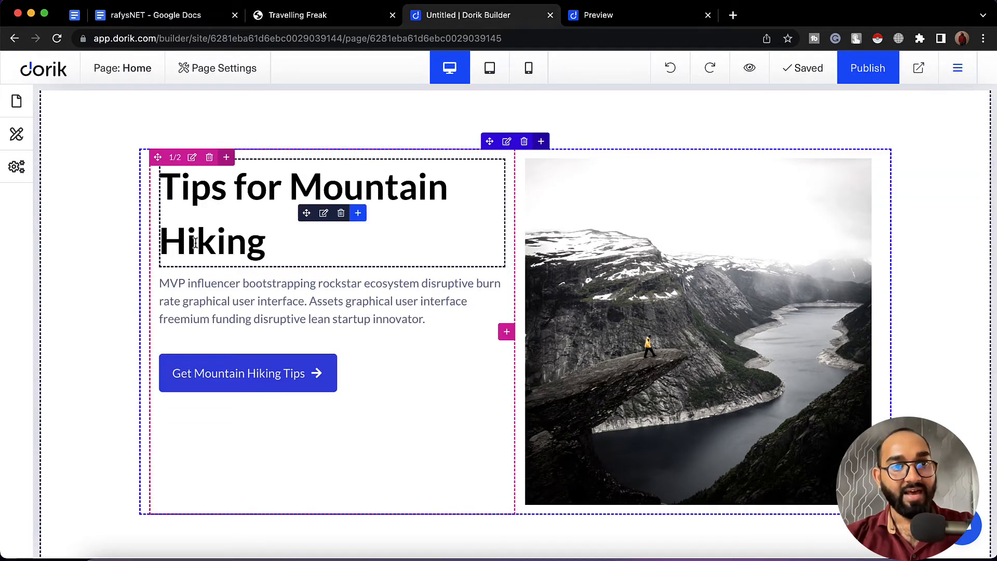
Set the text column's Vertical Alignment to Center beside the mountain image.
left_click(193, 158)
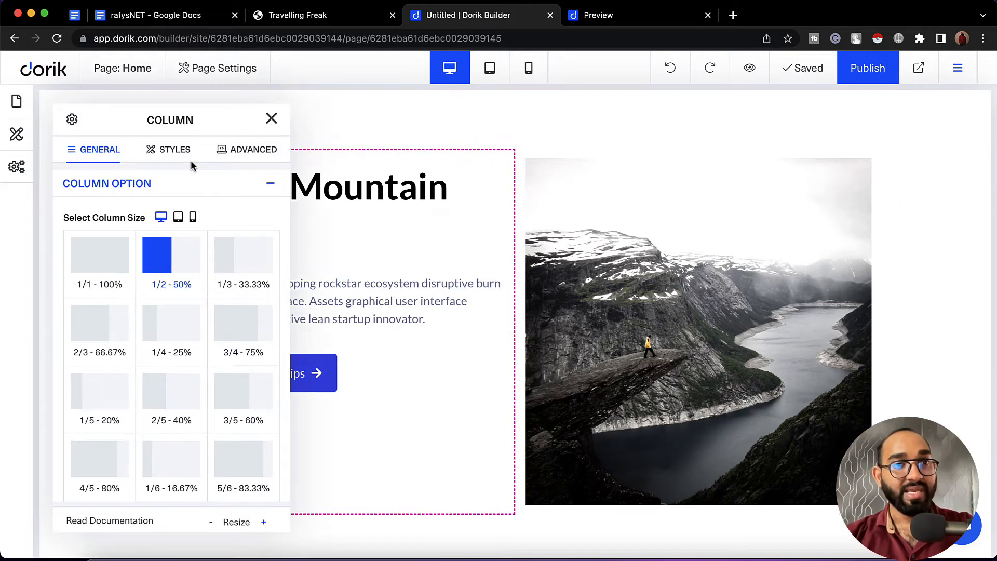
scroll(188, 306, "down", 6)
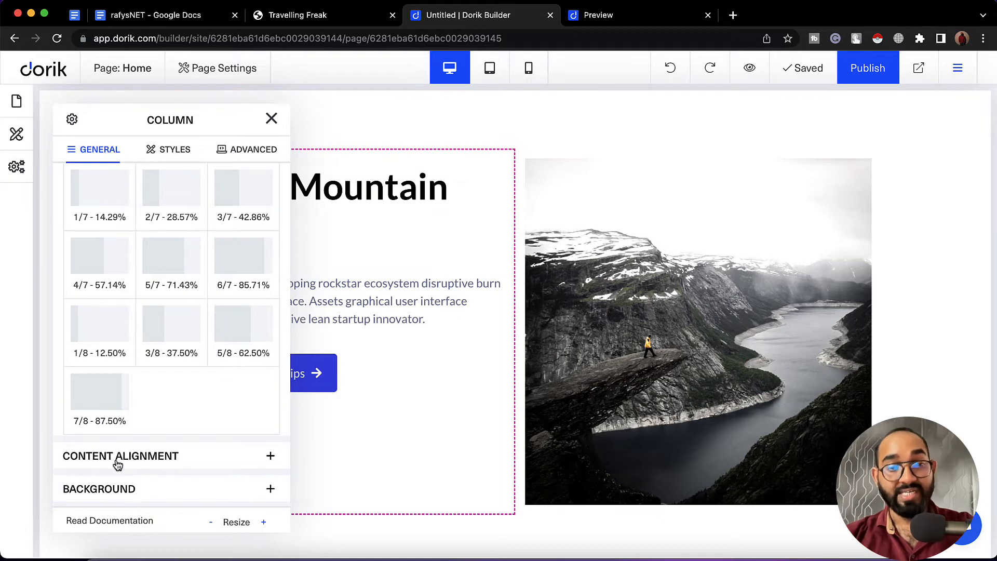
left_click(140, 462)
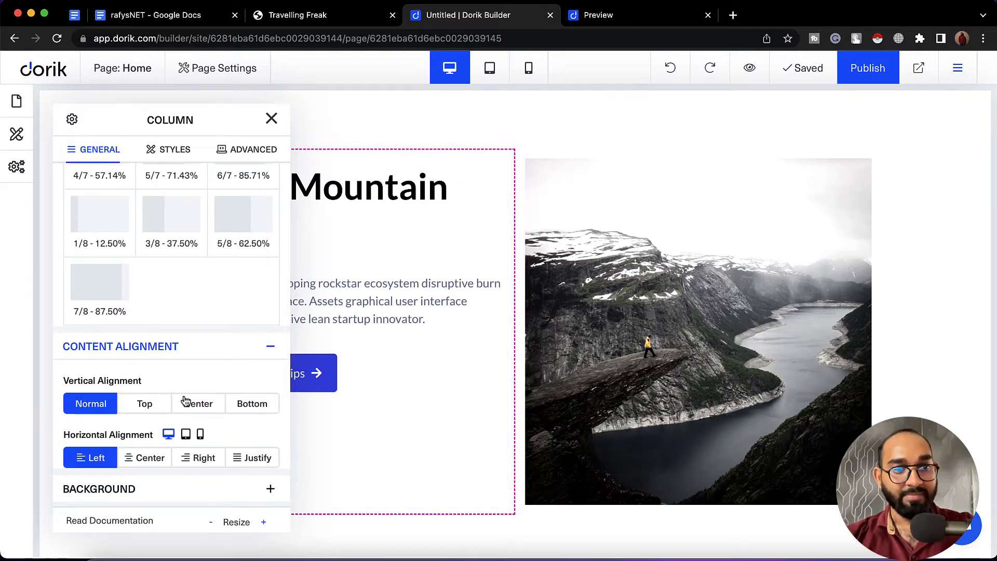
left_click(192, 411)
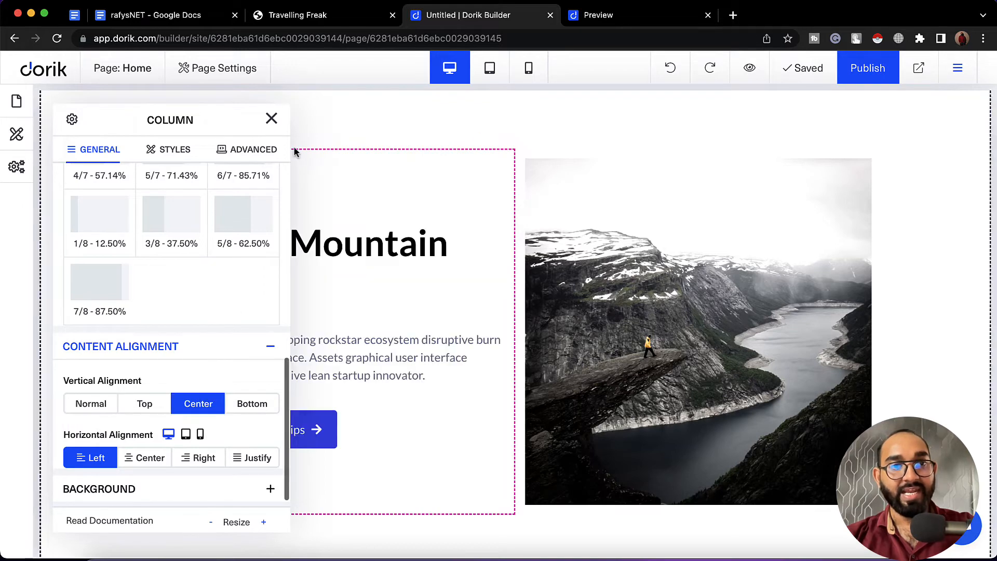
left_click(271, 118)
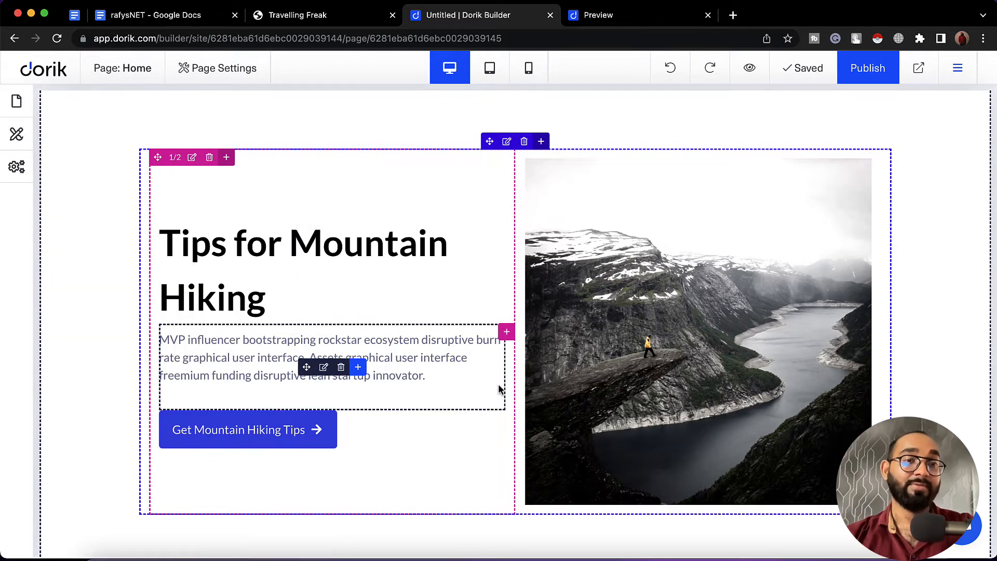
Look over the Travelling Freak reference site to compare the layout.
left_click(331, 18)
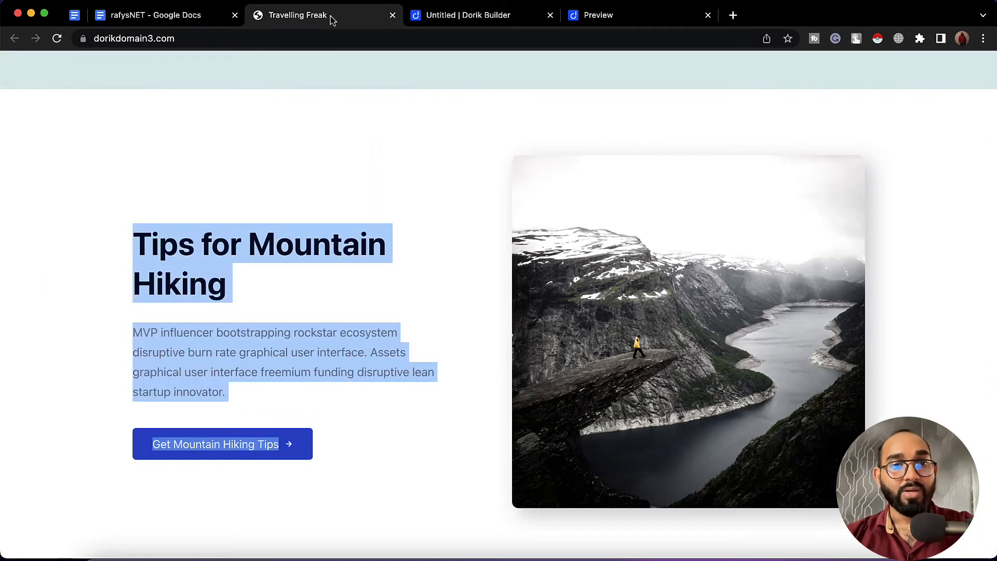
scroll(498, 335, "down", 3)
scroll(497, 334, "up", 3)
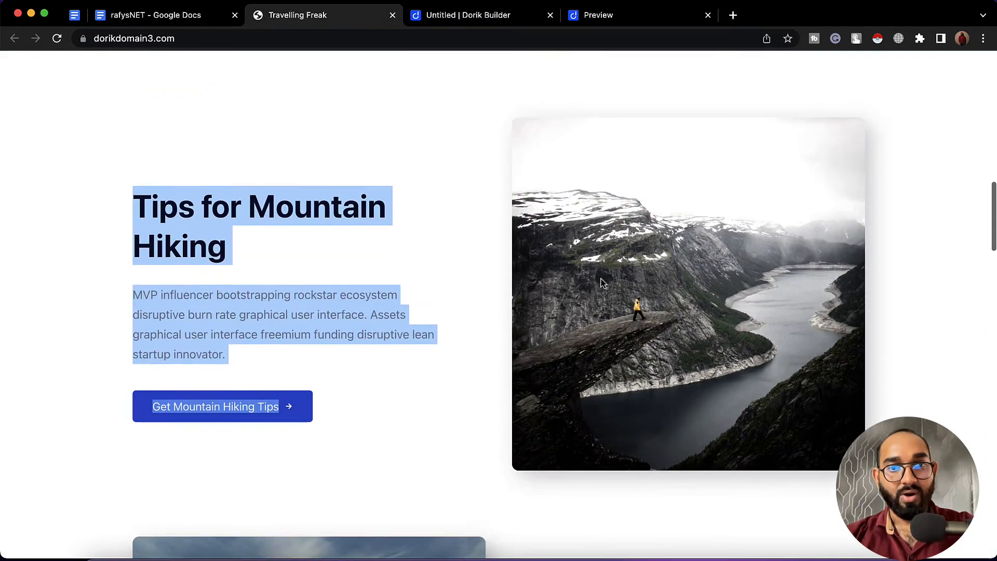
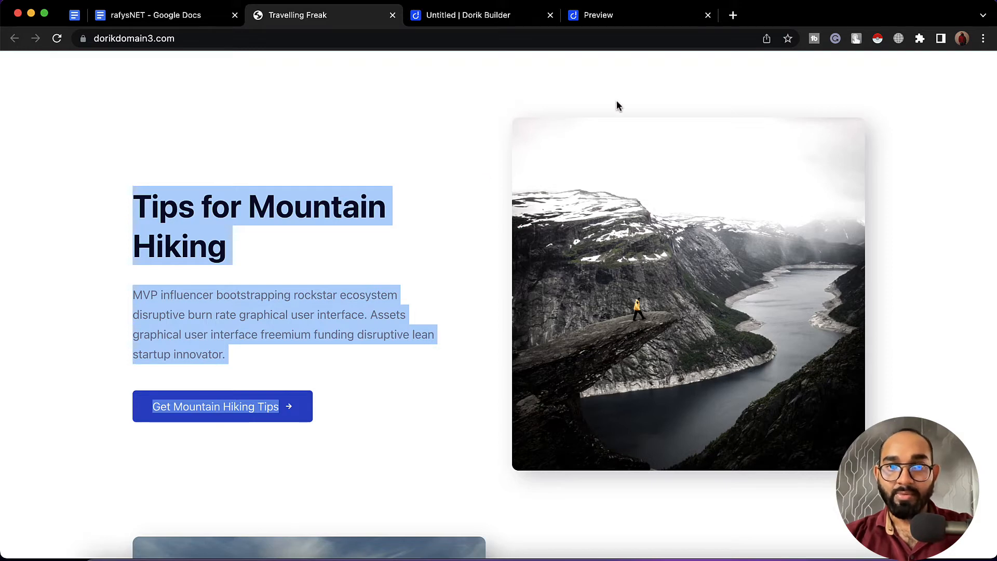
Give the hiking photo a linked 15px corner radius under Styles > Rounded Corner.
left_click(506, 21)
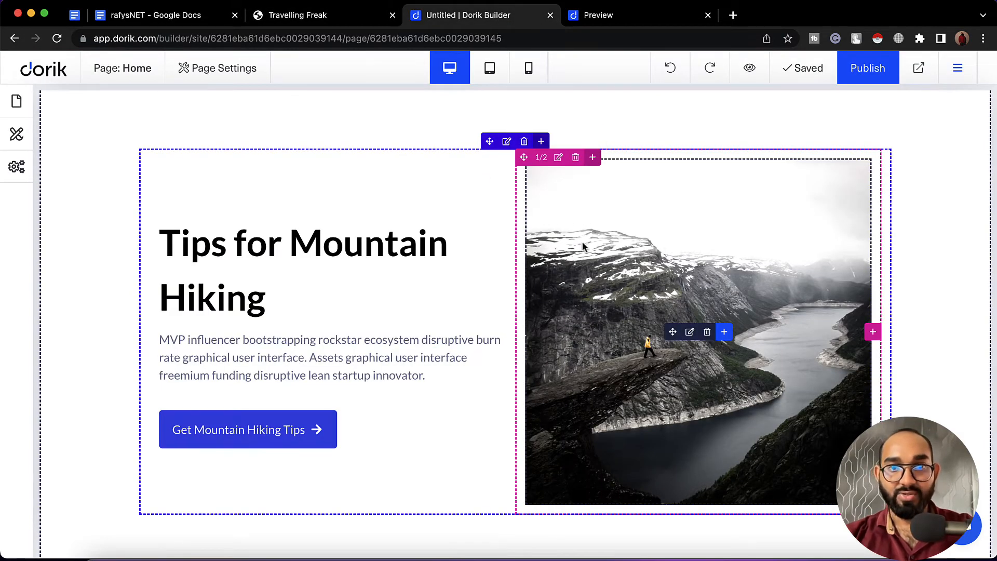
left_click(689, 331)
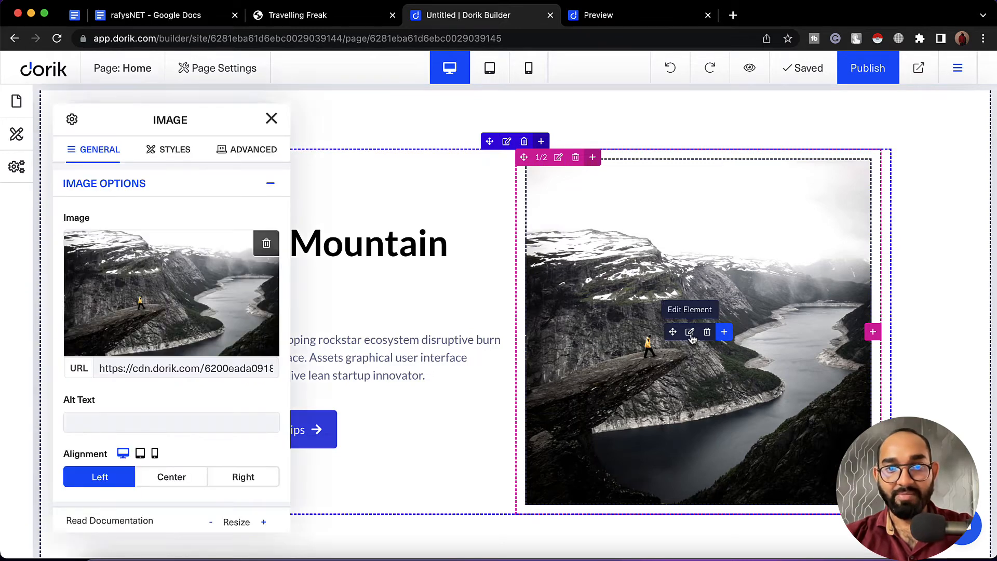
scroll(103, 400, "down", 3)
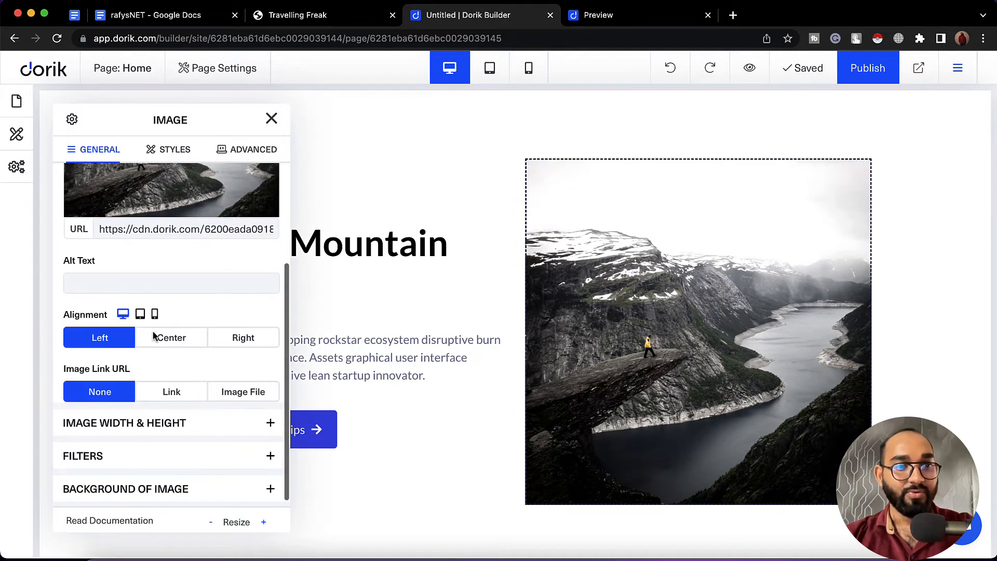
left_click(164, 154)
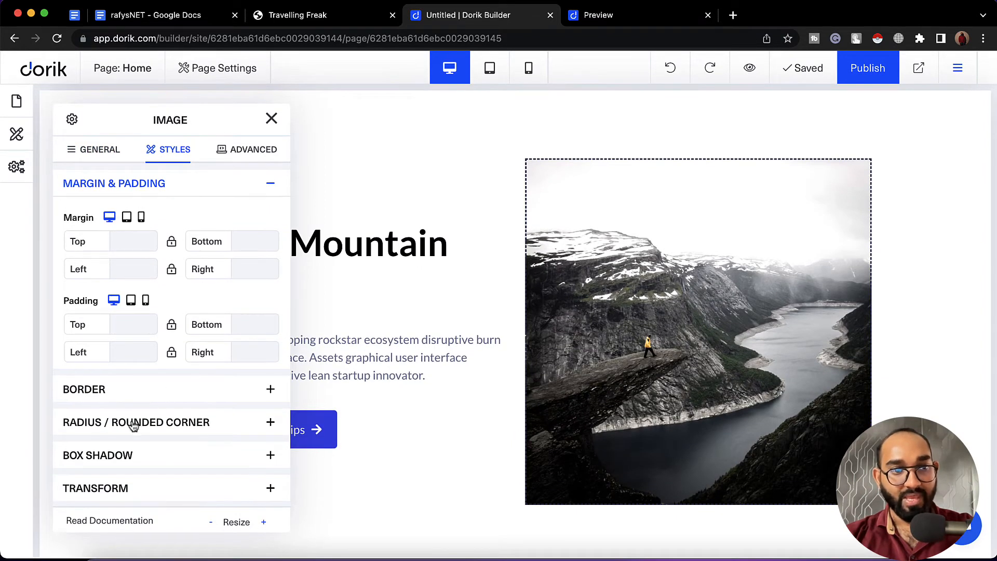
left_click(216, 418)
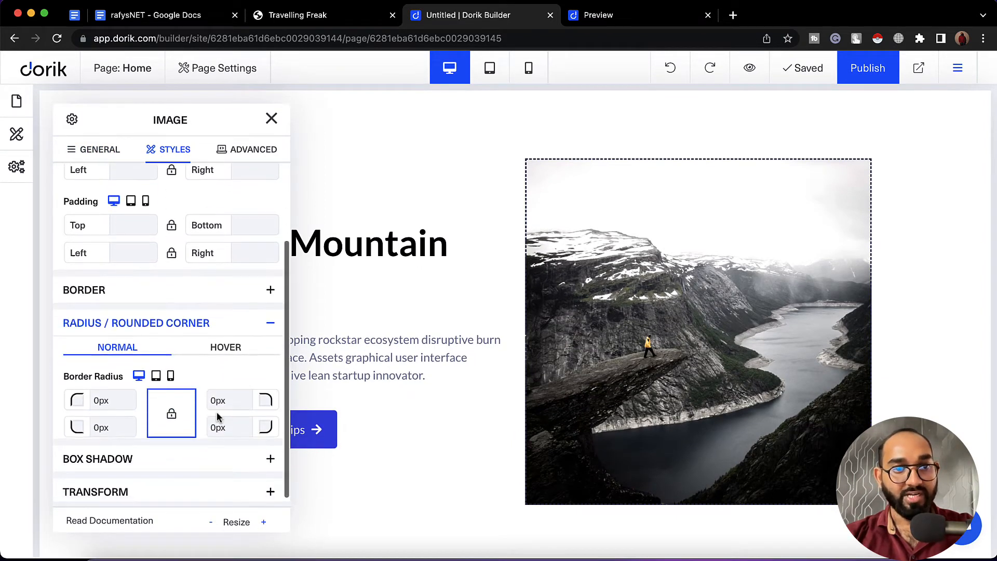
double_click(100, 398)
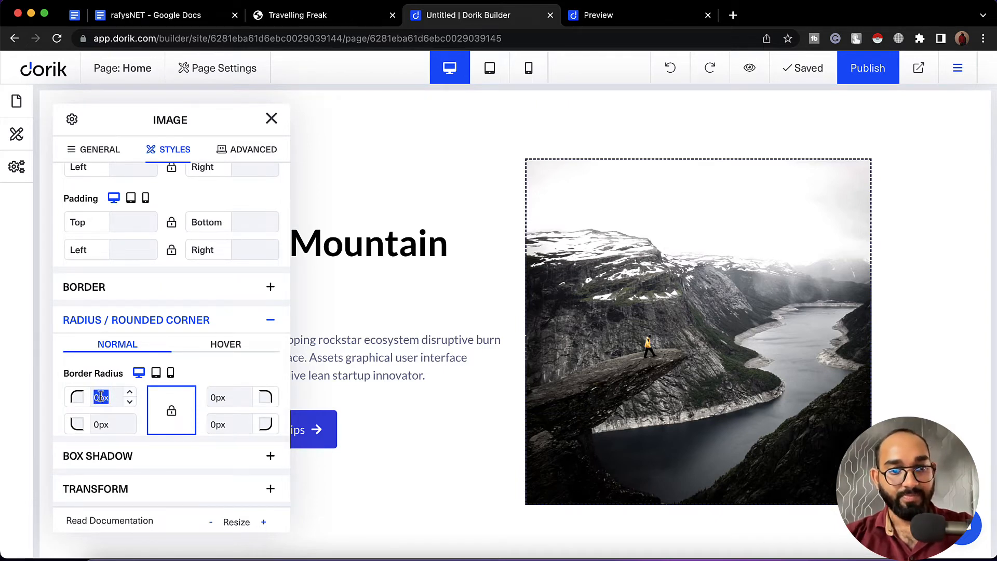
type("15")
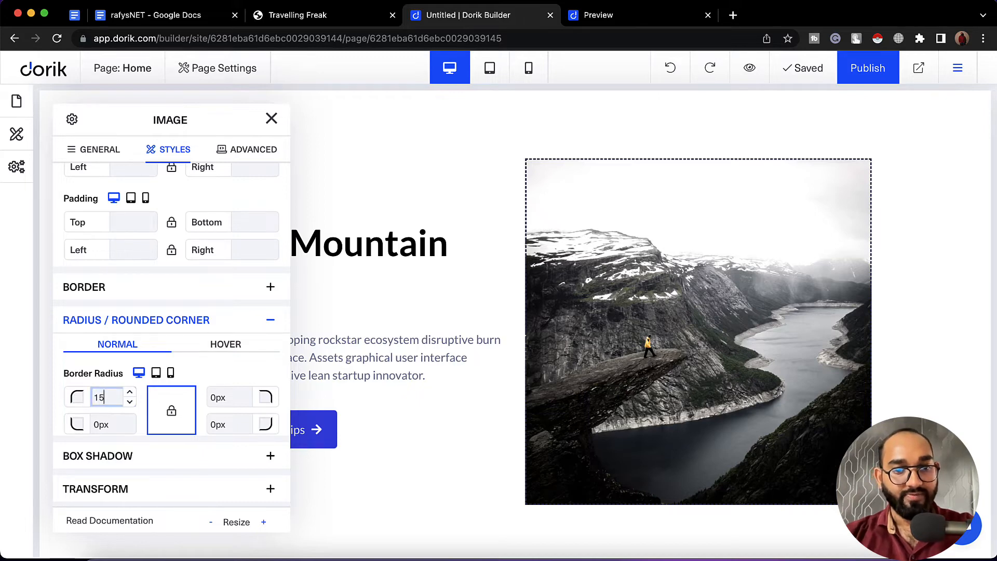
left_click(155, 415)
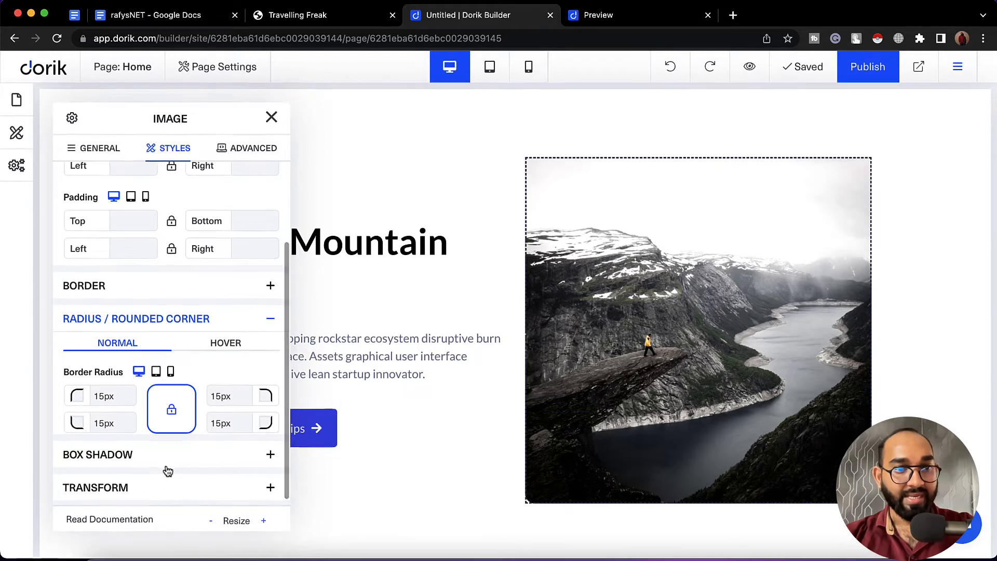
left_click(113, 458)
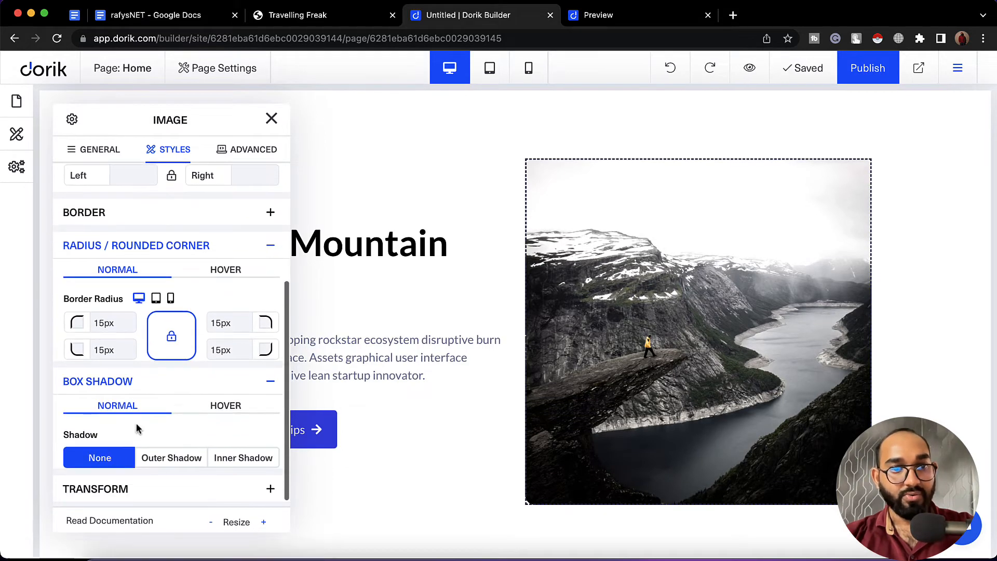
Add an outer shadow to the photo, offset 10px horizontally and 10px vertically.
left_click(168, 459)
scroll(167, 461, "down", 3)
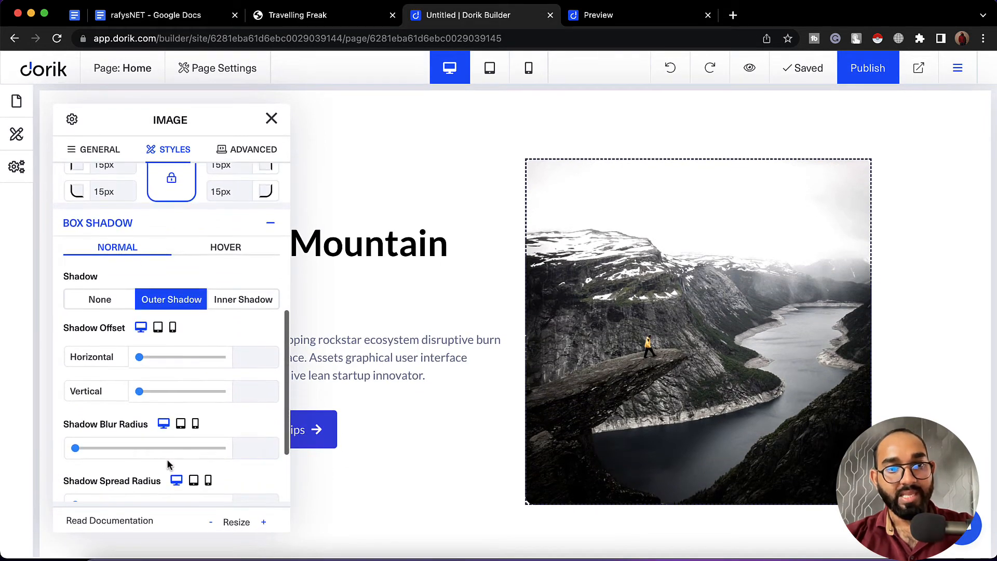
left_click(241, 358)
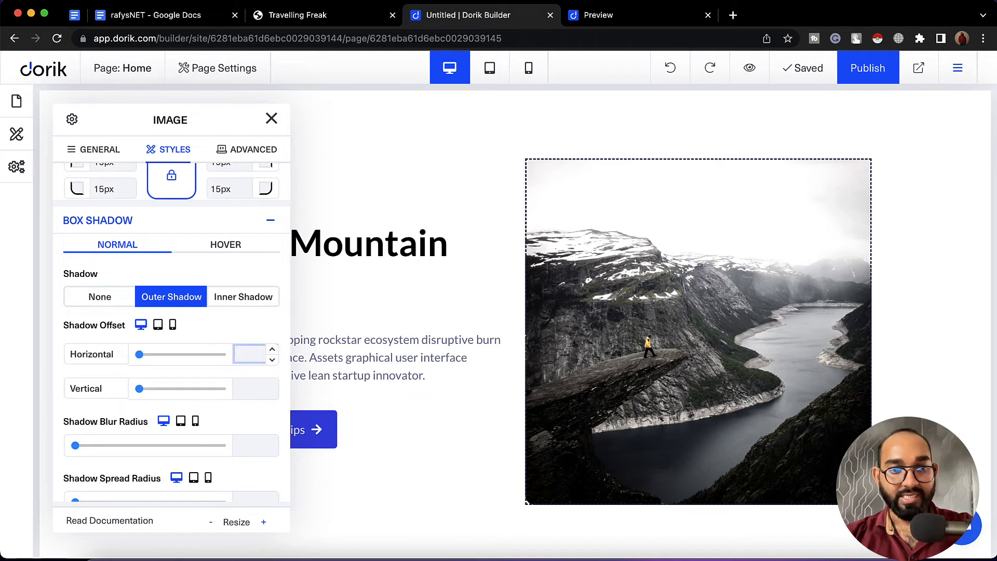
type("10")
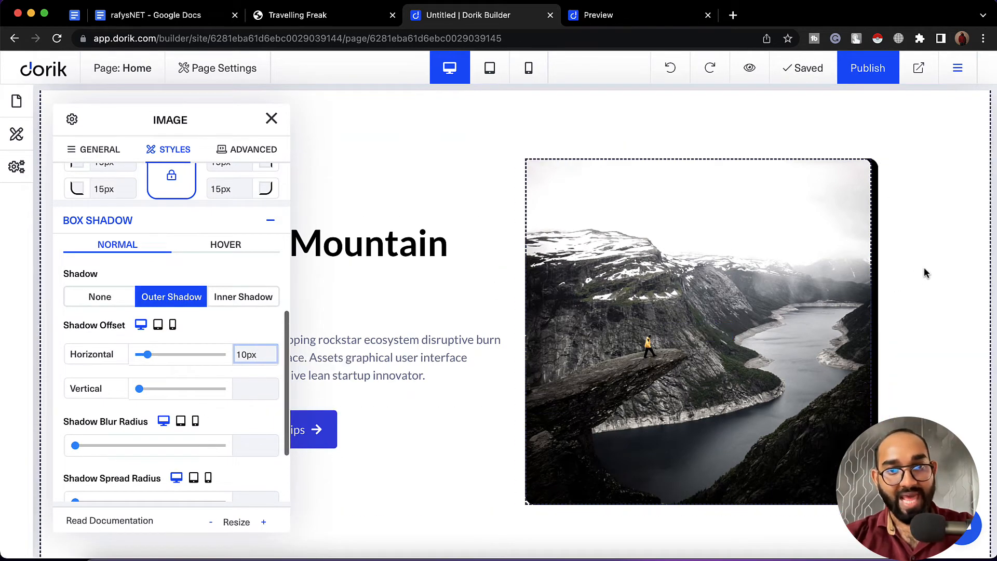
left_click(253, 389)
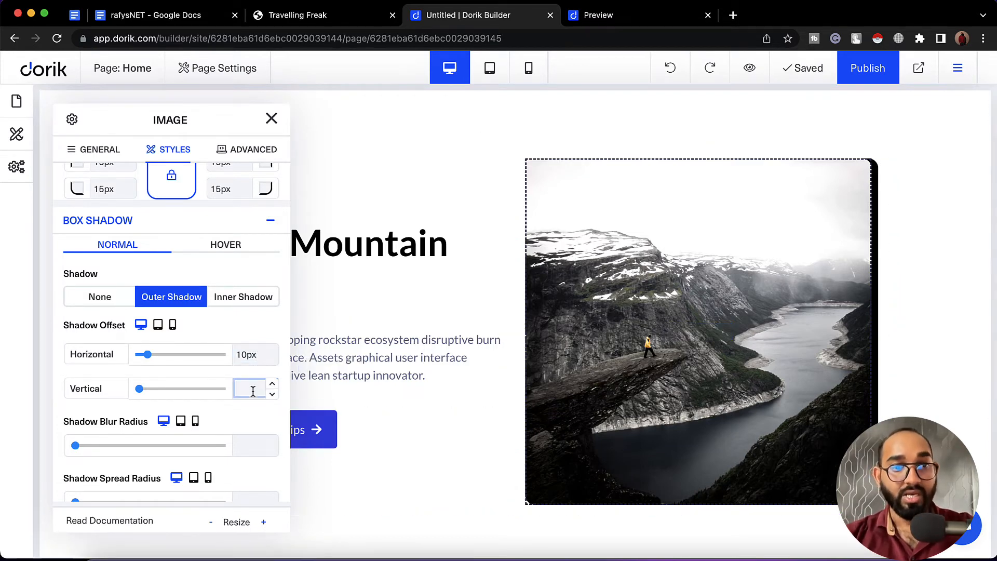
type("10px")
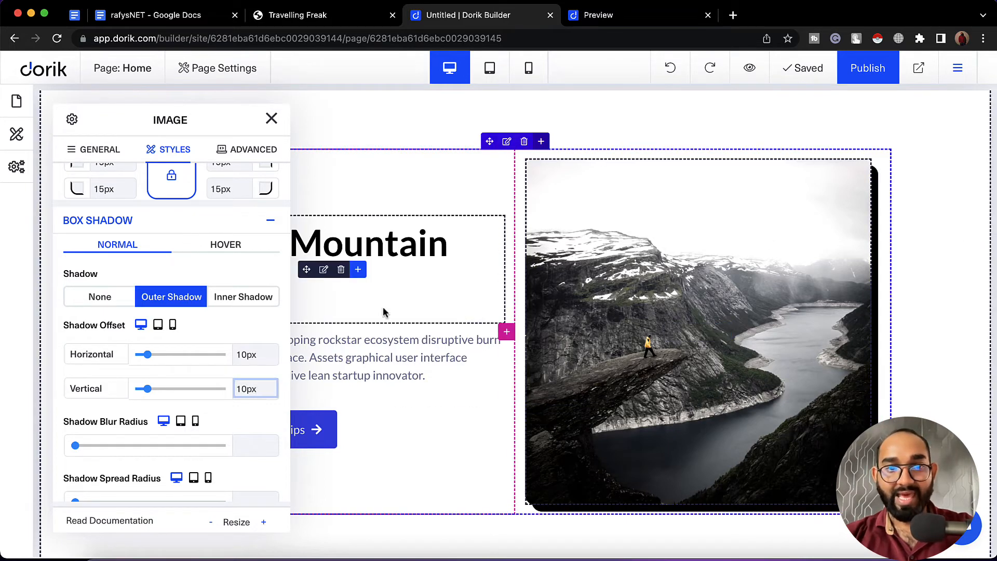
Set the shadow blur radius to 30px.
scroll(239, 446, "down", 3)
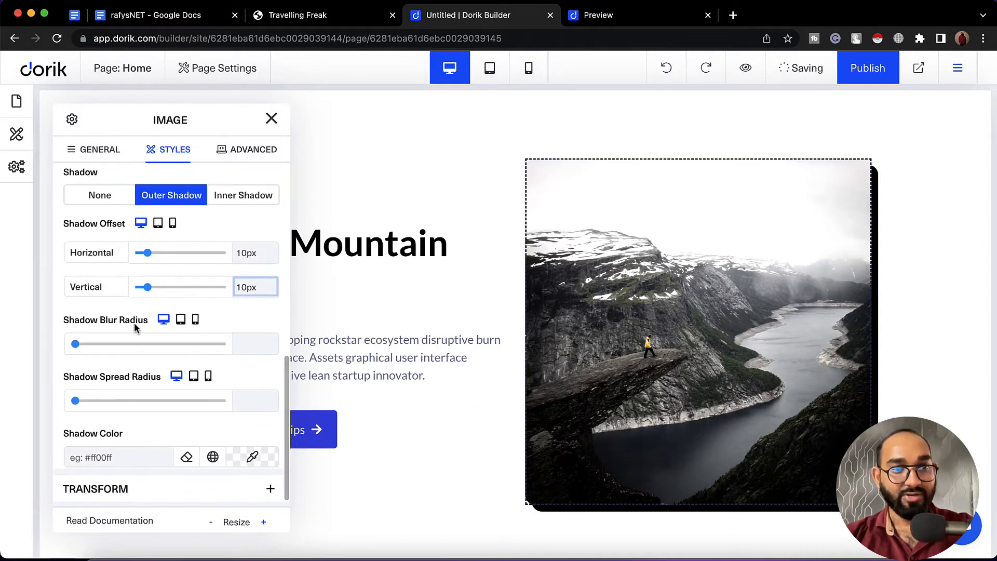
left_click(247, 347)
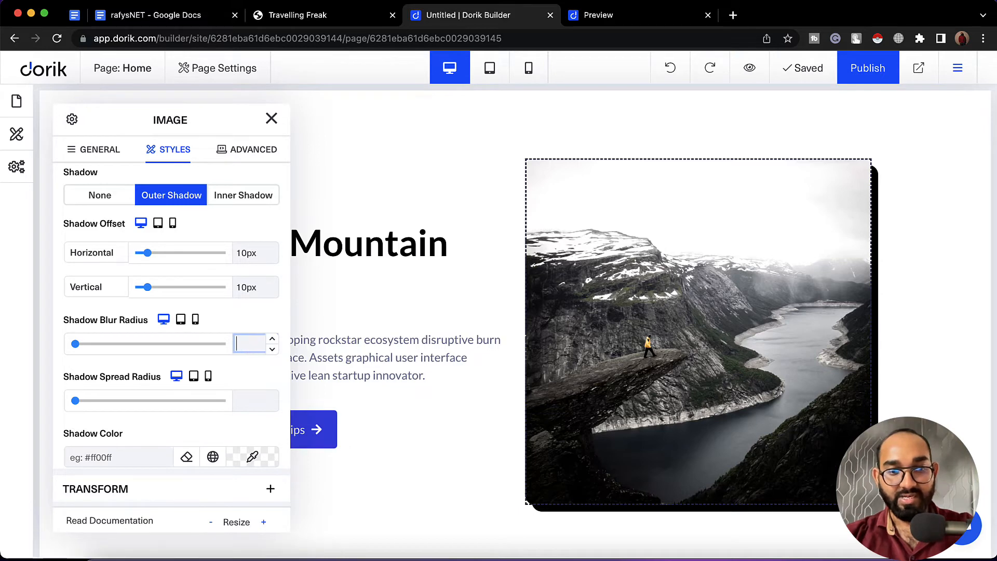
type("25")
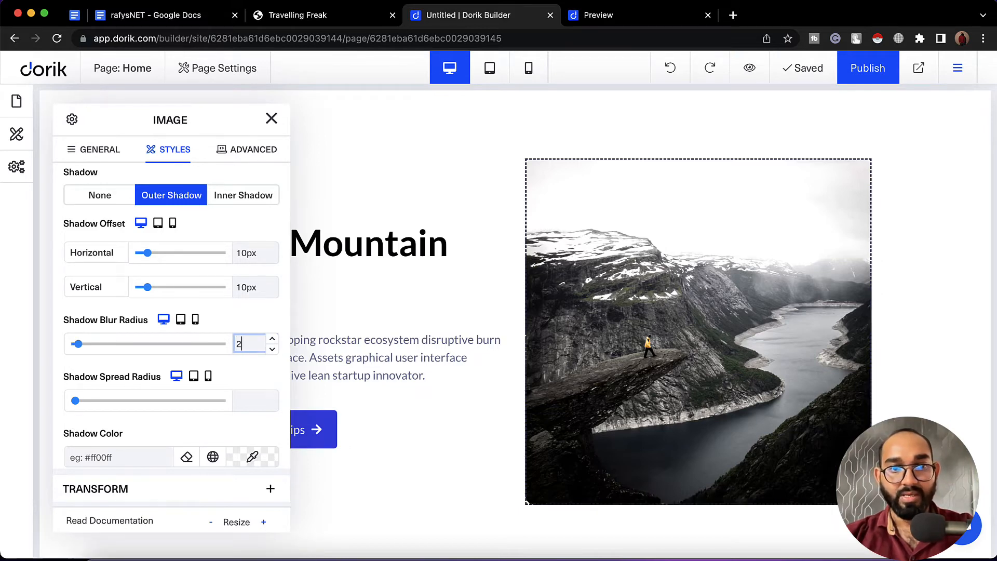
key("BackSpace")
type("30px")
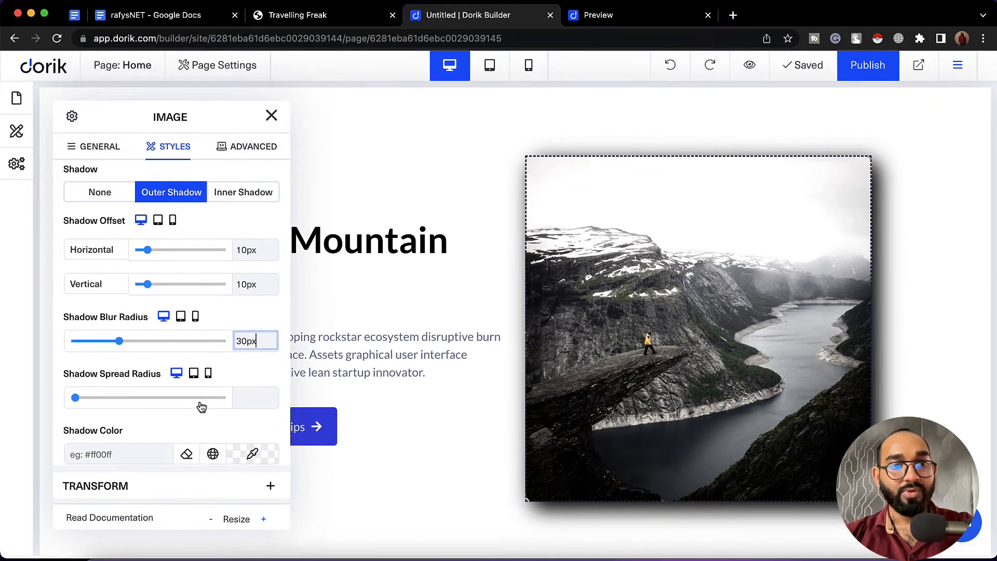
left_click(244, 461)
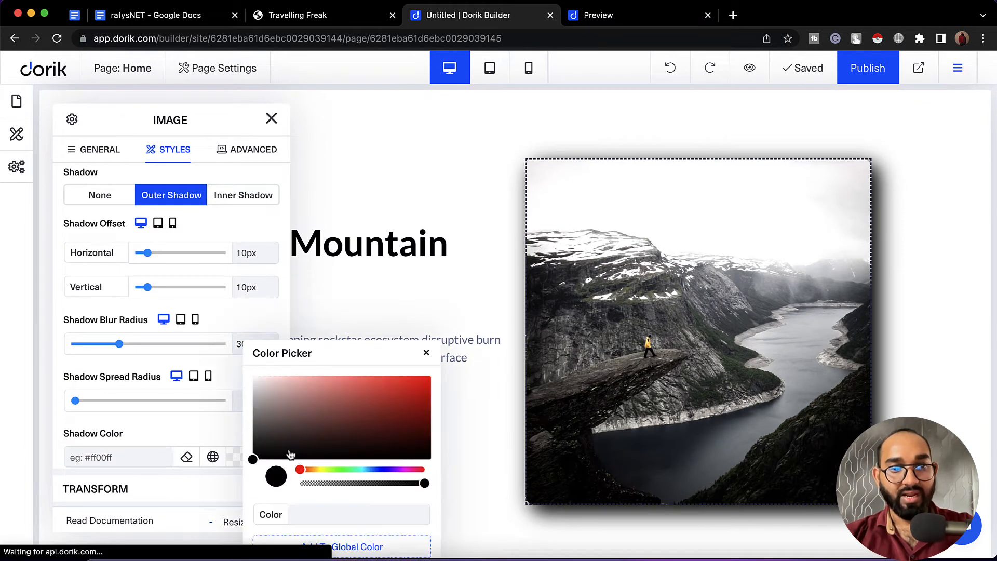
Copy the Section Image Overlay value rgba(29, 32, 45, 0.2) from the style notes.
left_click_drag(296, 423, 257, 374)
left_click(304, 16)
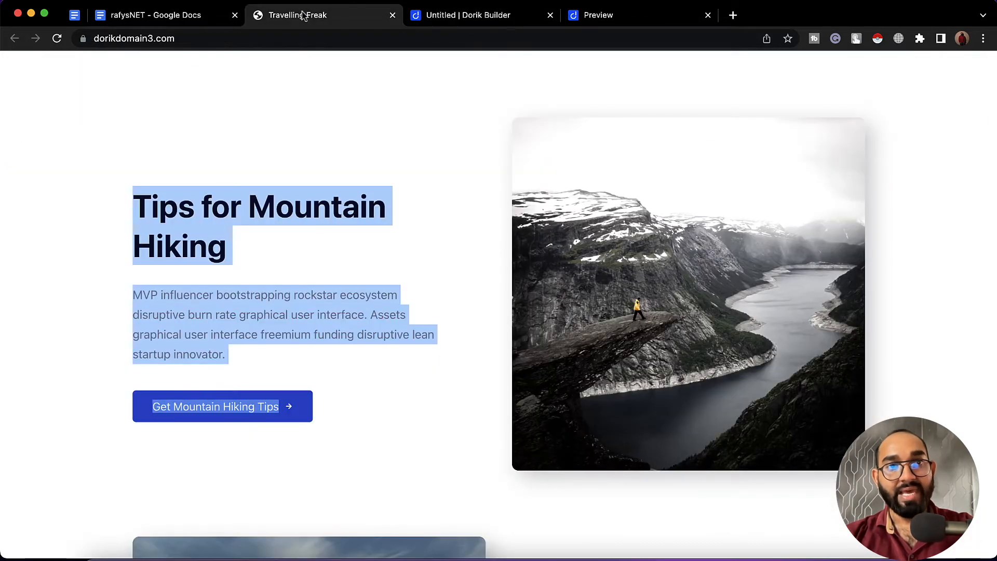
left_click(150, 15)
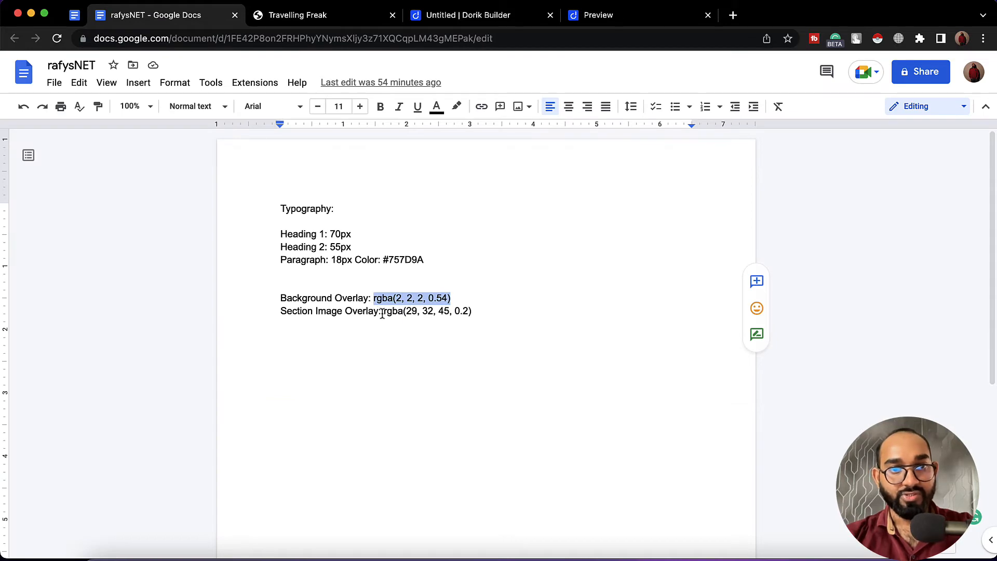
left_click_drag(383, 311, 464, 306)
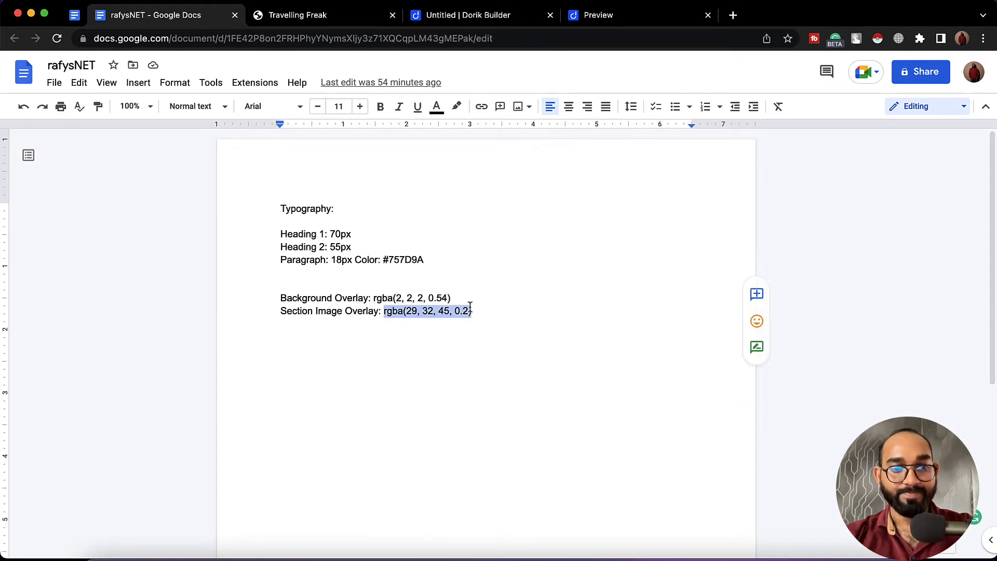
Paste rgba(29, 32, 45, 0.2) as the shadow colour and close the image settings.
left_click(466, 17)
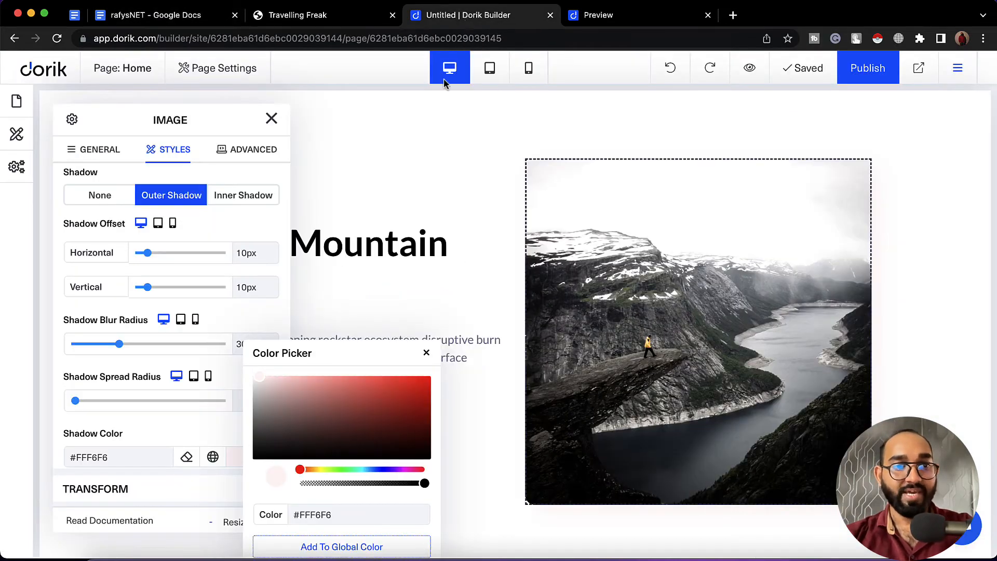
left_click(140, 462)
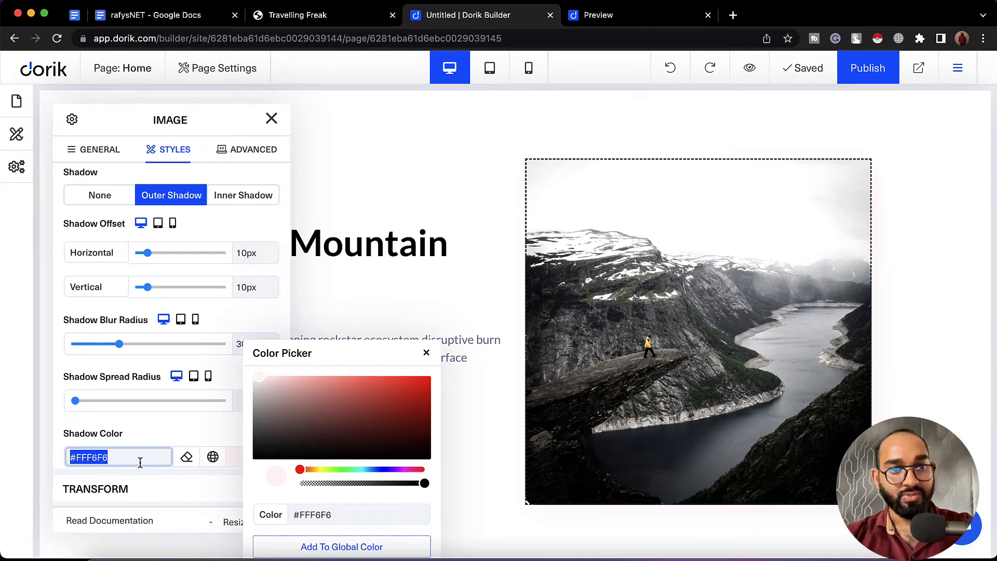
type("rgba(29, 32, 45, 0.2)")
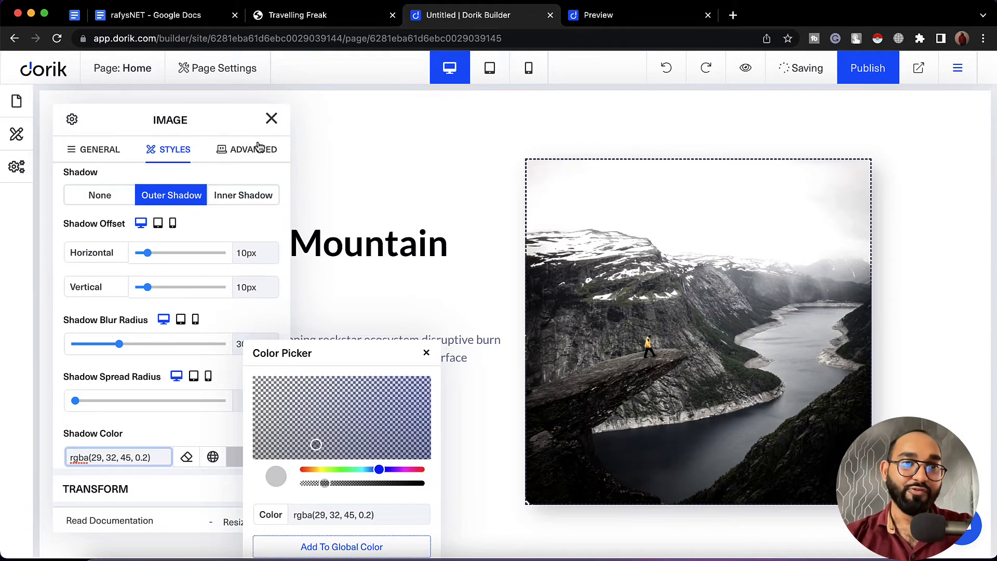
left_click(271, 119)
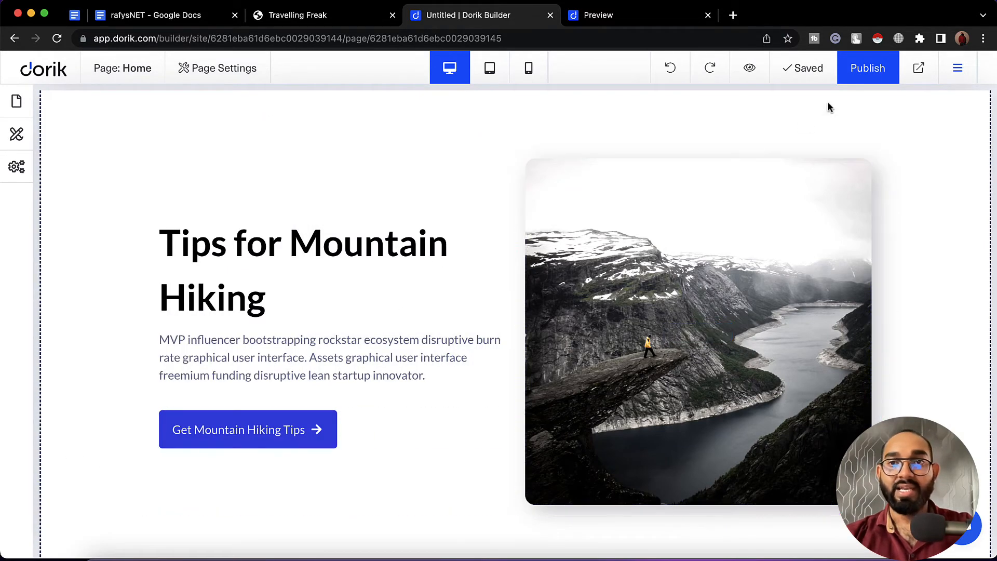
Save the page and open a fresh live preview of it.
left_click(808, 73)
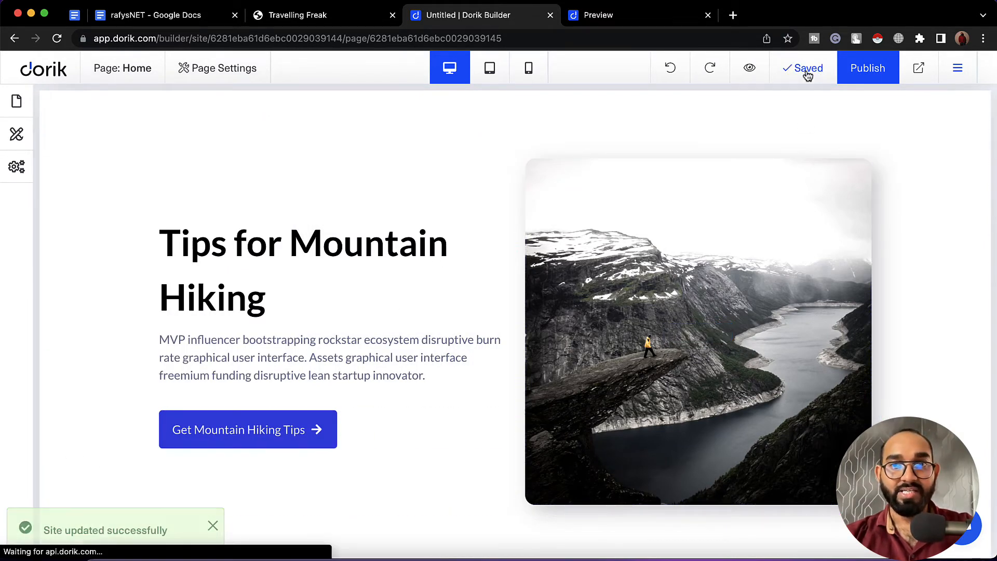
left_click(745, 68)
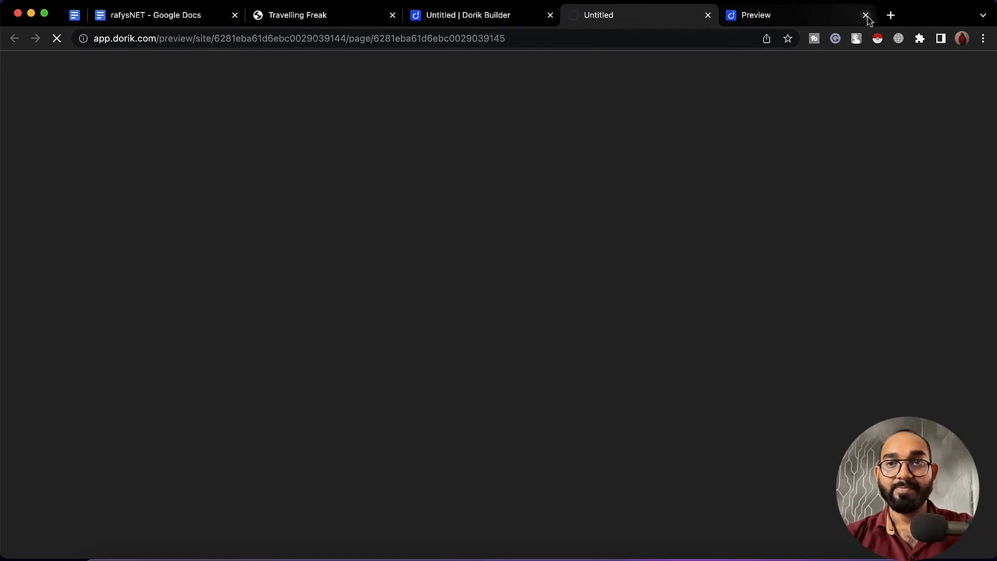
left_click(866, 15)
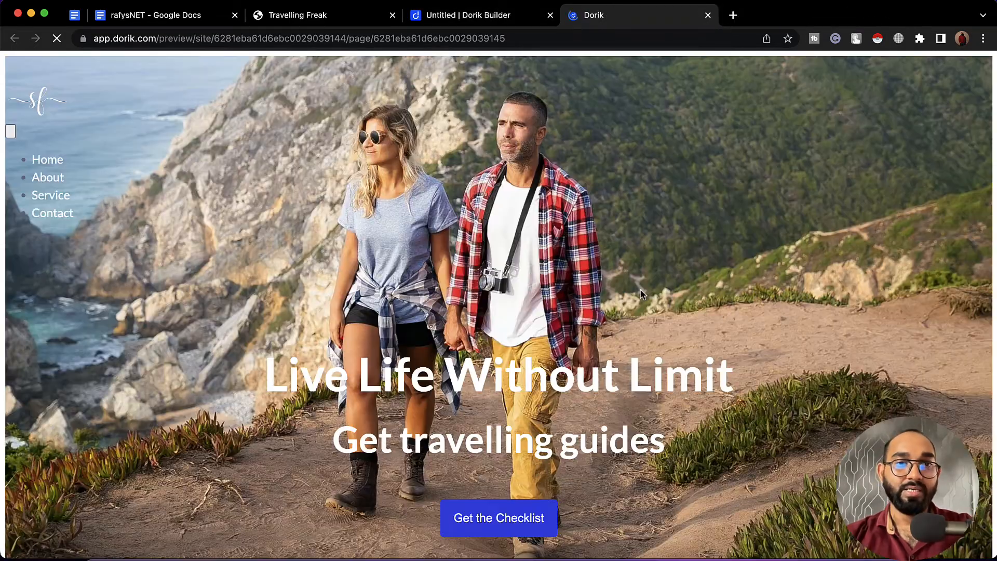
Check the photo's rounded corners and shadow in the preview, then return to the editor.
scroll(641, 289, "down", 15)
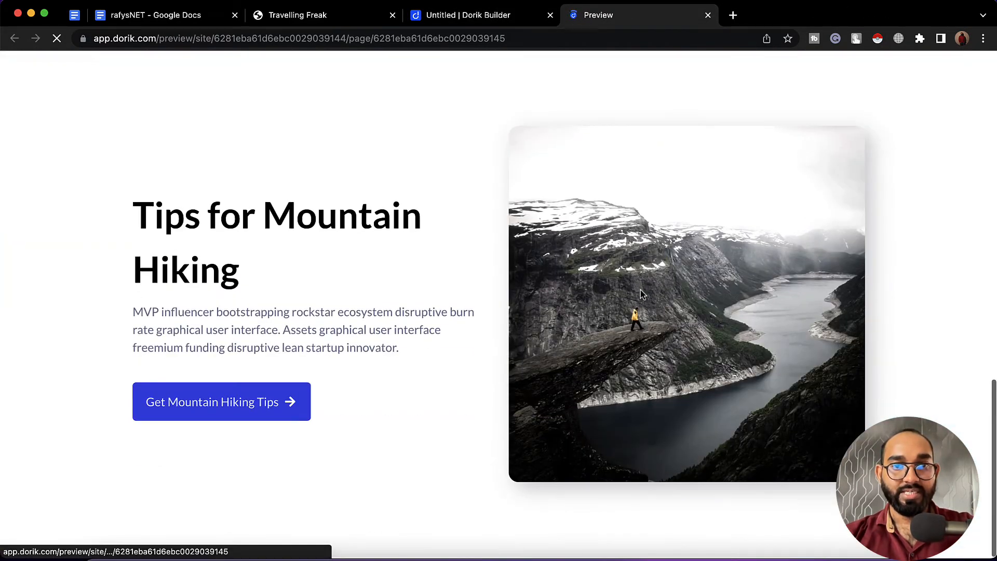
scroll(361, 366, "up", 6)
scroll(360, 366, "down", 6)
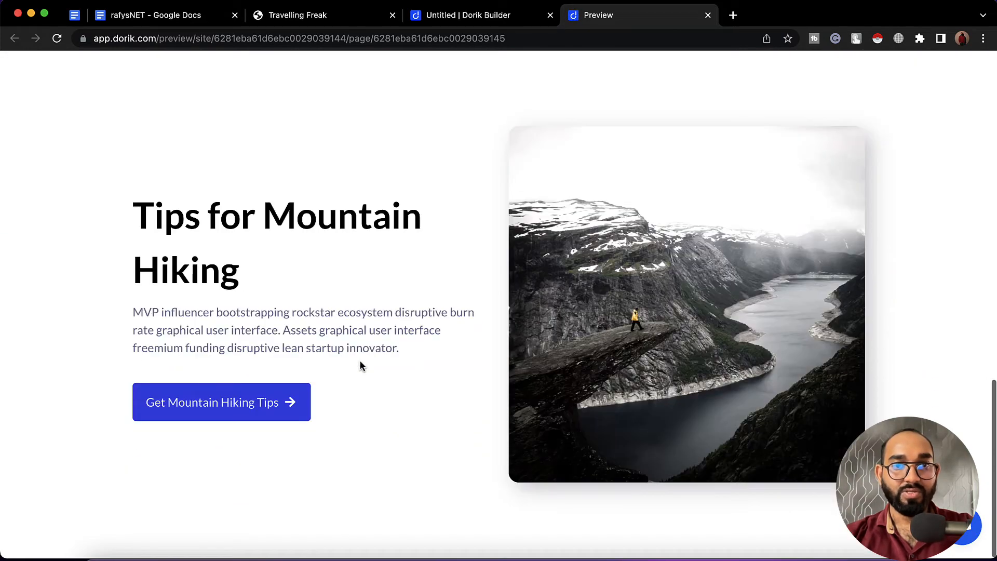
scroll(360, 366, "up", 12)
scroll(361, 367, "down", 15)
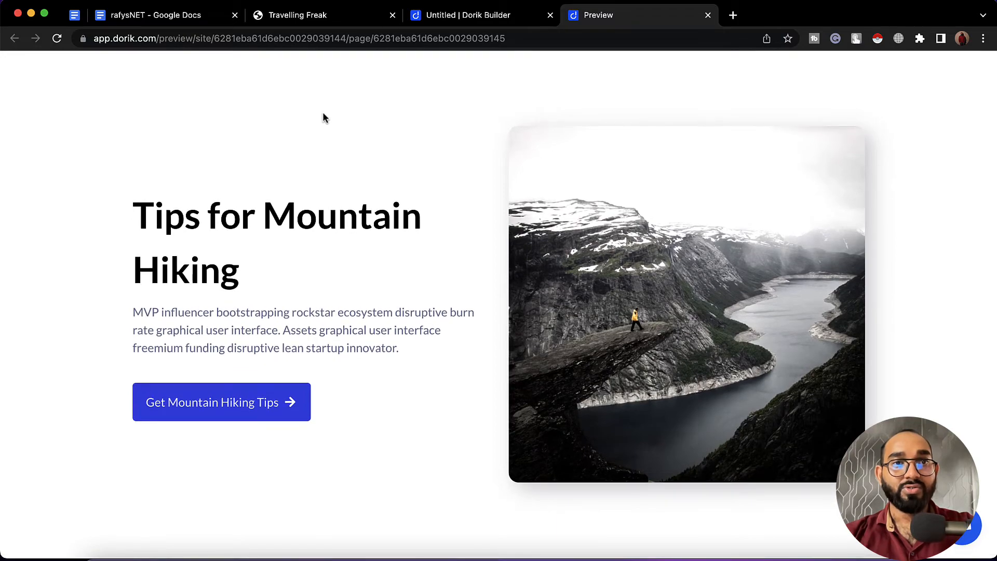
left_click(424, 27)
scroll(433, 208, "down", 1)
scroll(403, 341, "up", 2)
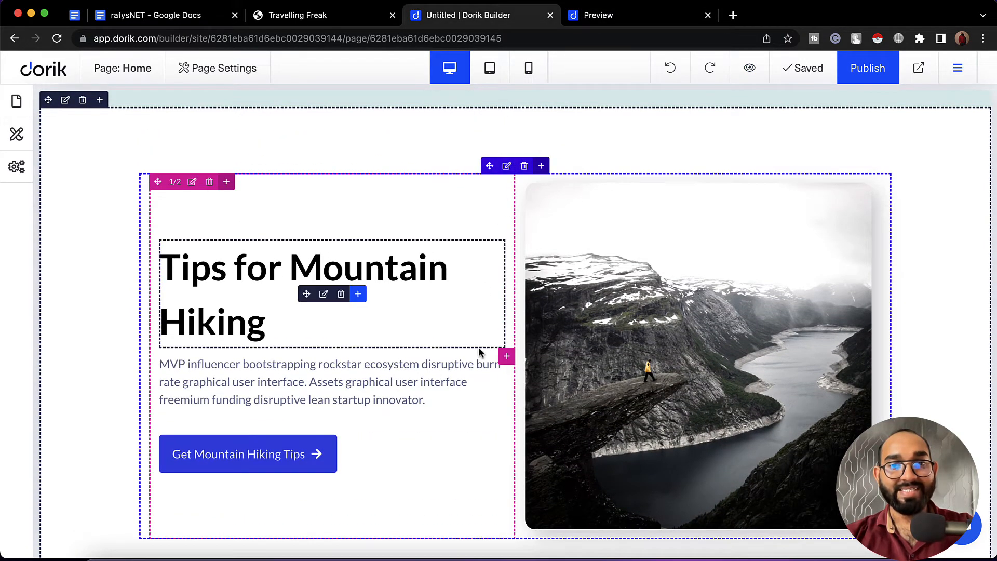
scroll(479, 353, "down", 1)
Scroll the reference site's hiking, surfing and checklist sections to see alternating image sides.
left_click(326, 16)
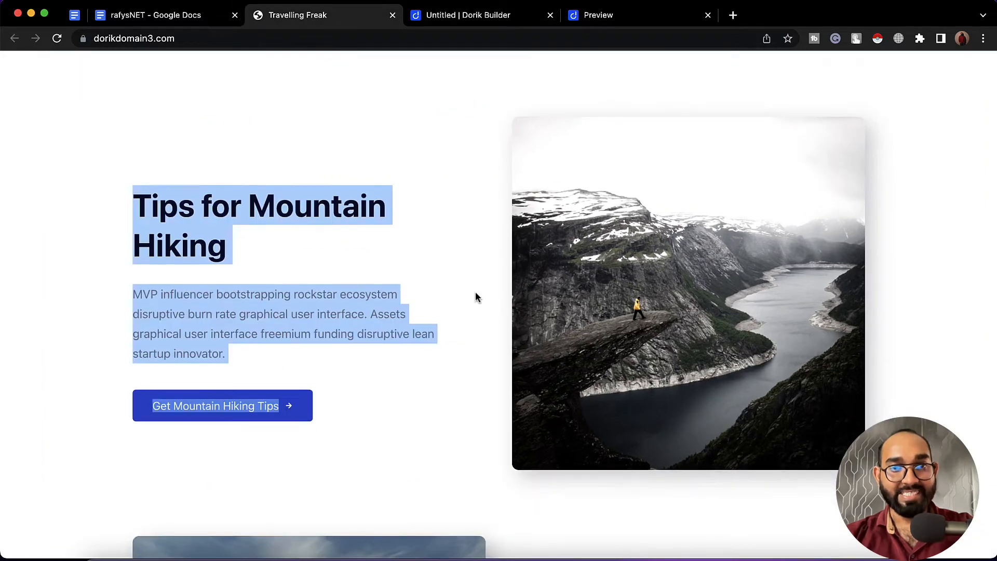
scroll(476, 301, "down", 4)
scroll(477, 321, "down", 10)
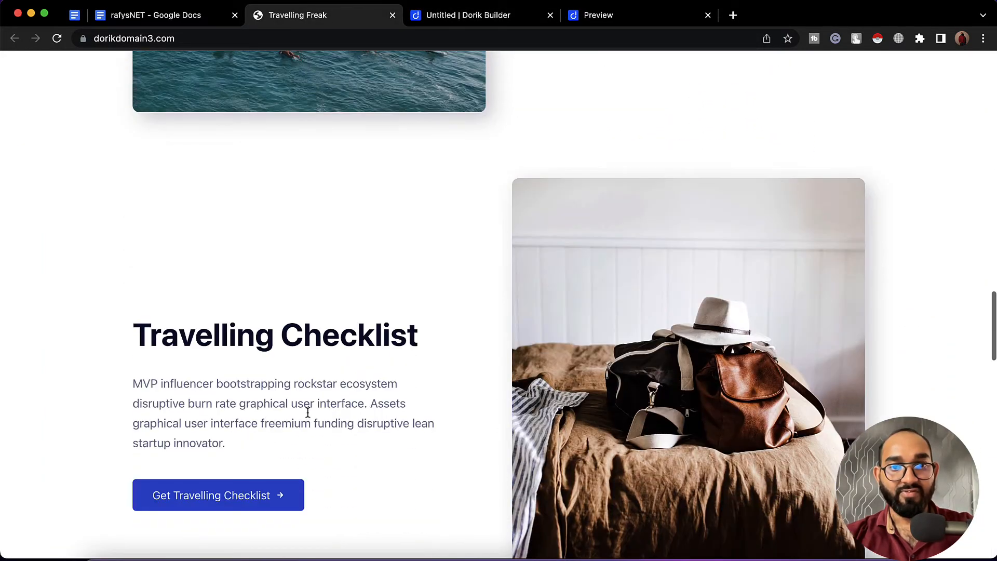
scroll(521, 439, "down", 10)
scroll(521, 439, "up", 20)
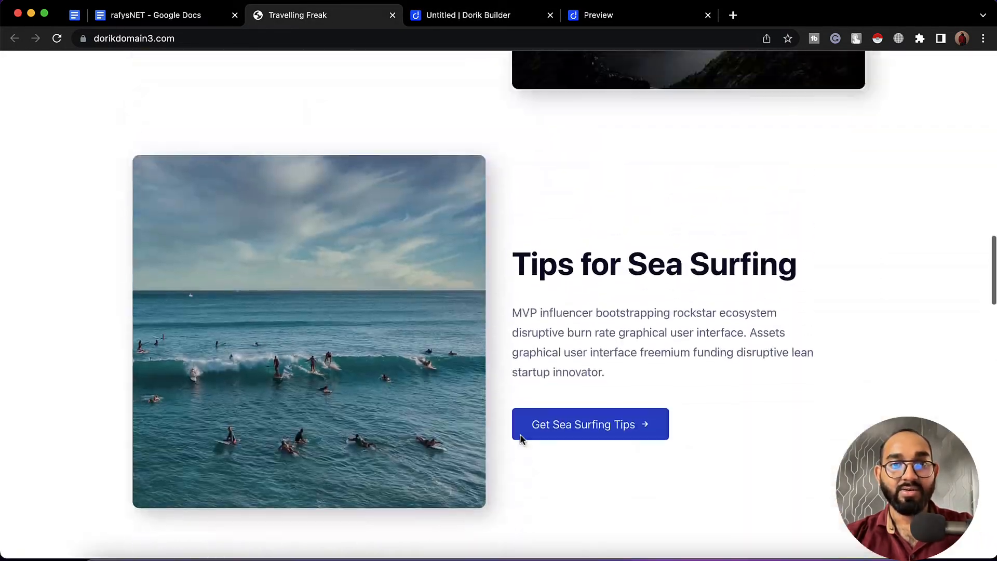
scroll(508, 249, "down", 5)
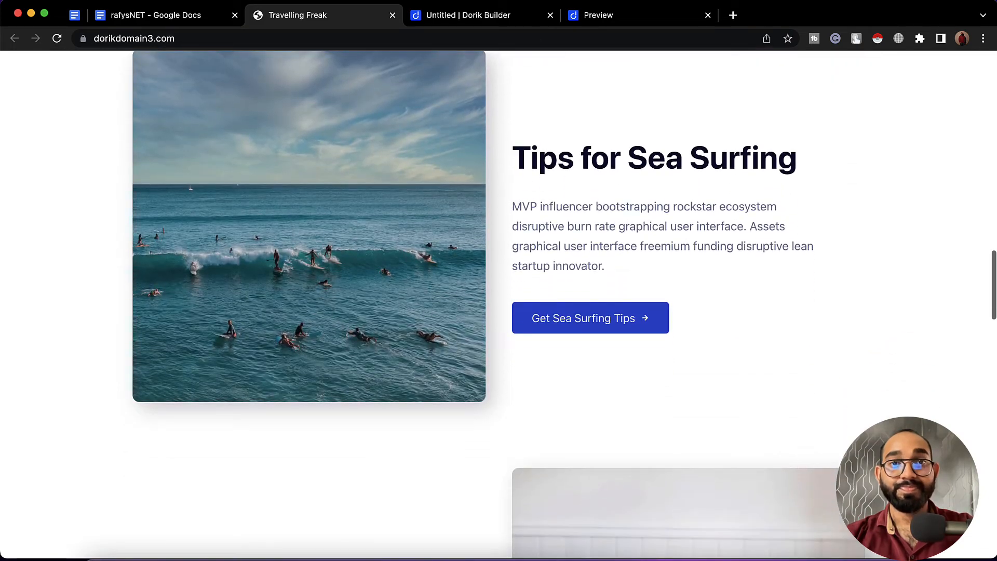
left_click(476, 21)
scroll(441, 230, "up", 1)
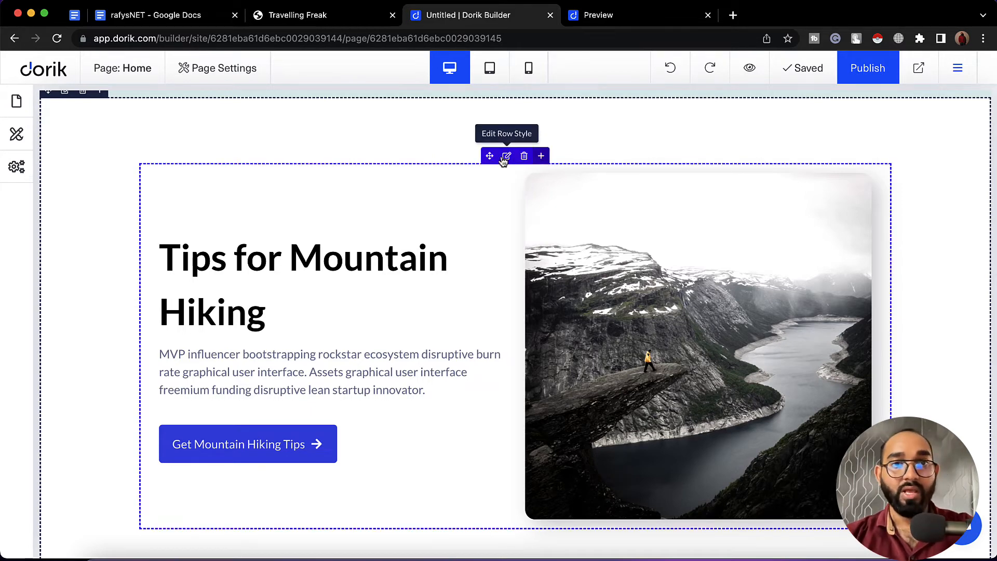
Duplicate the Tips for Mountain Hiking row and open the copy's row settings.
left_click(503, 161)
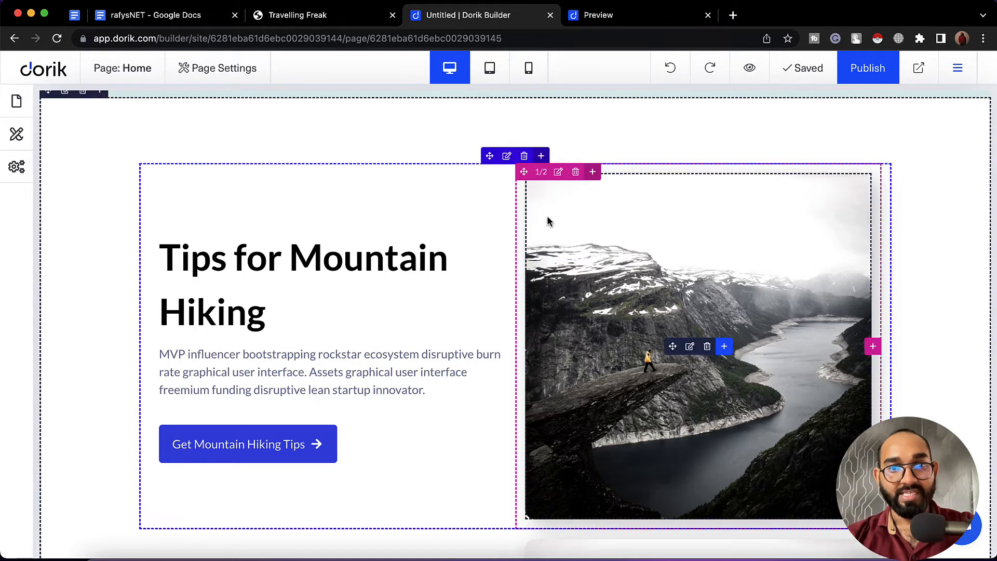
scroll(548, 220, "down", 8)
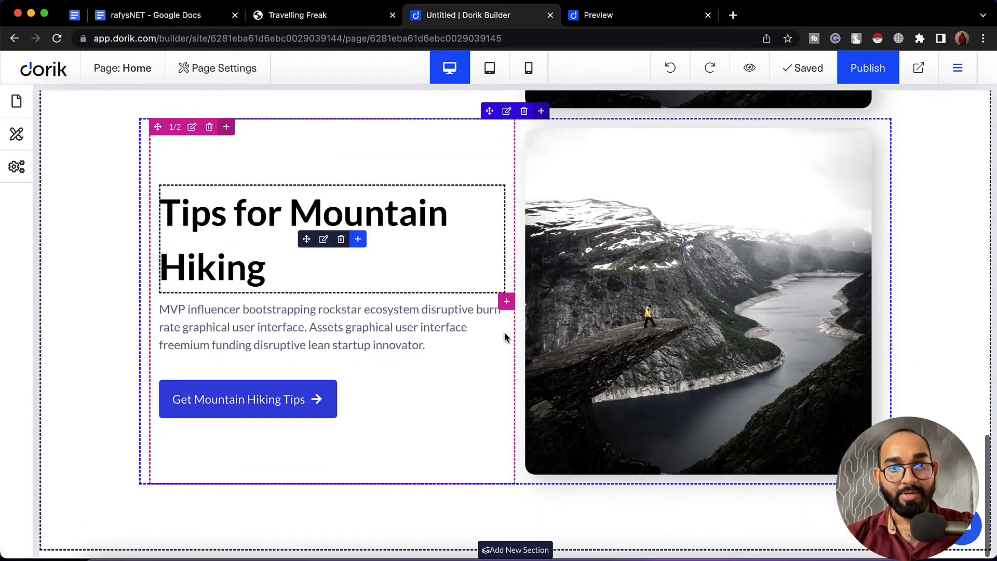
left_click(507, 111)
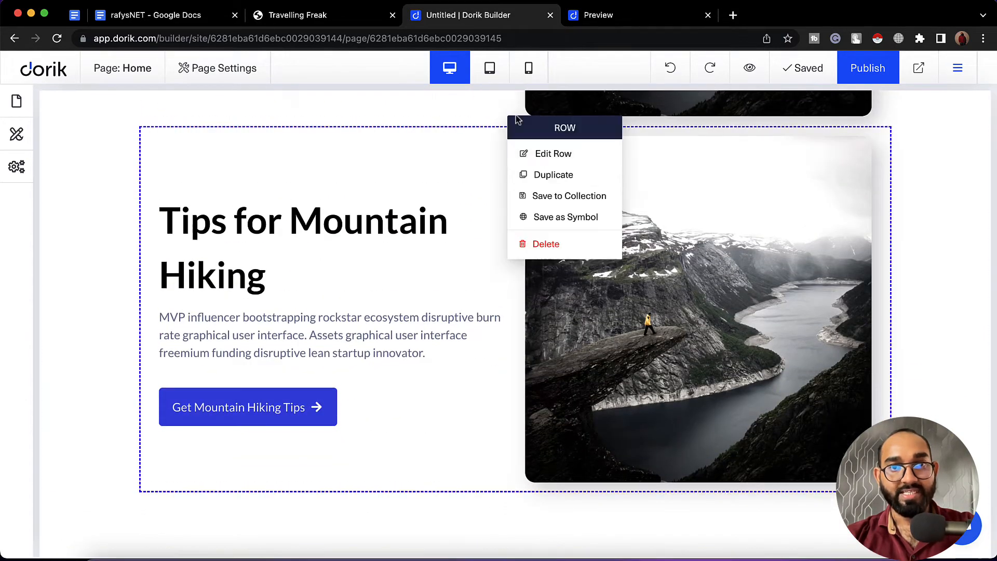
left_click(554, 164)
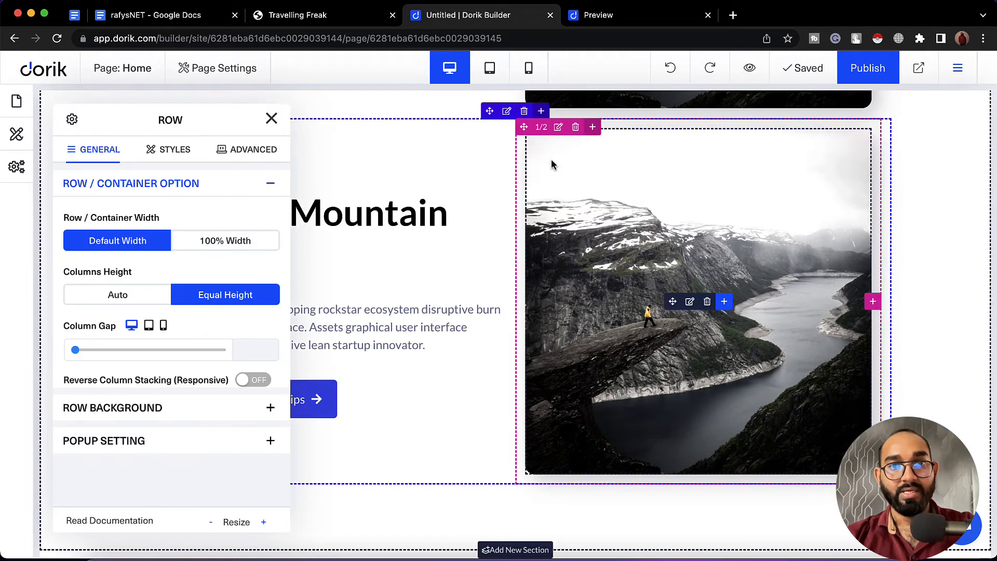
scroll(281, 197, "up", 5)
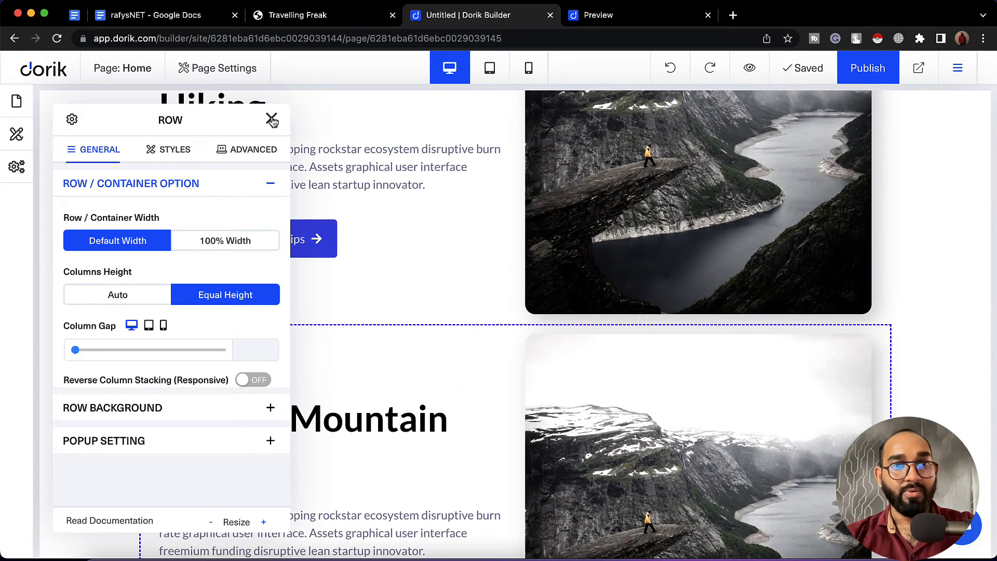
left_click(272, 121)
Move the copied row's image column to the left of its text, matching the reference.
left_click(307, 17)
scroll(425, 299, "up", 5)
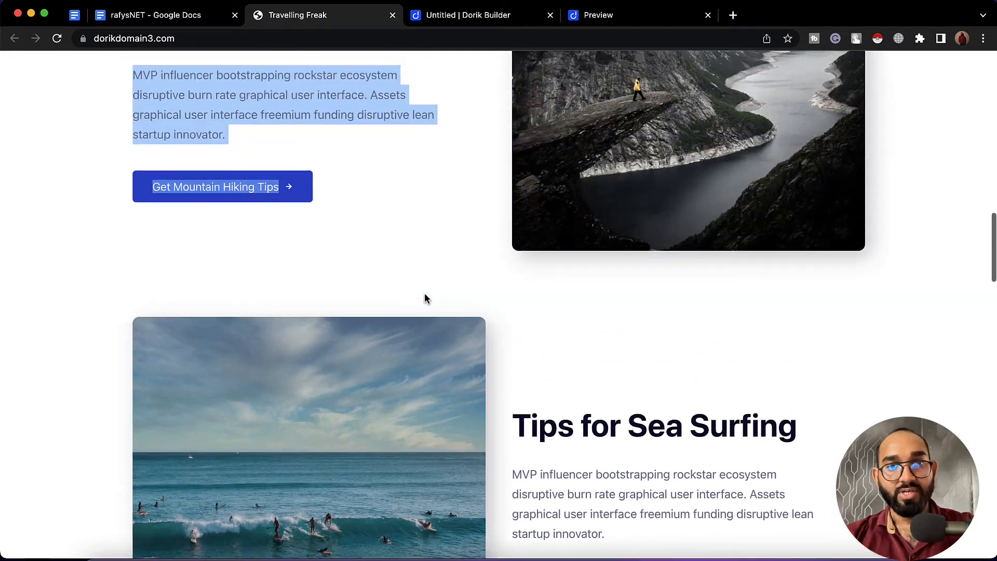
scroll(425, 298, "down", 4)
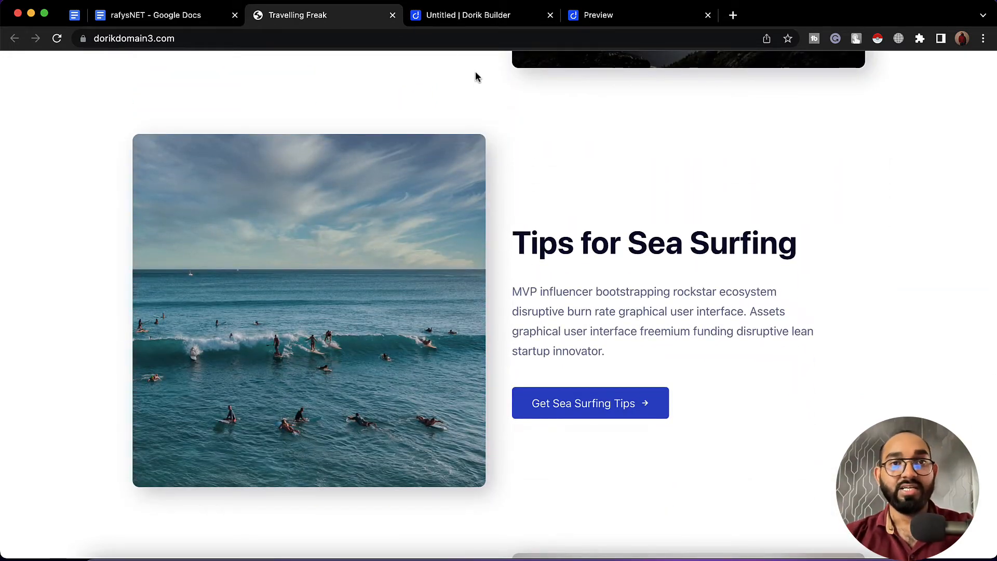
left_click(459, 21)
scroll(463, 363, "down", 3)
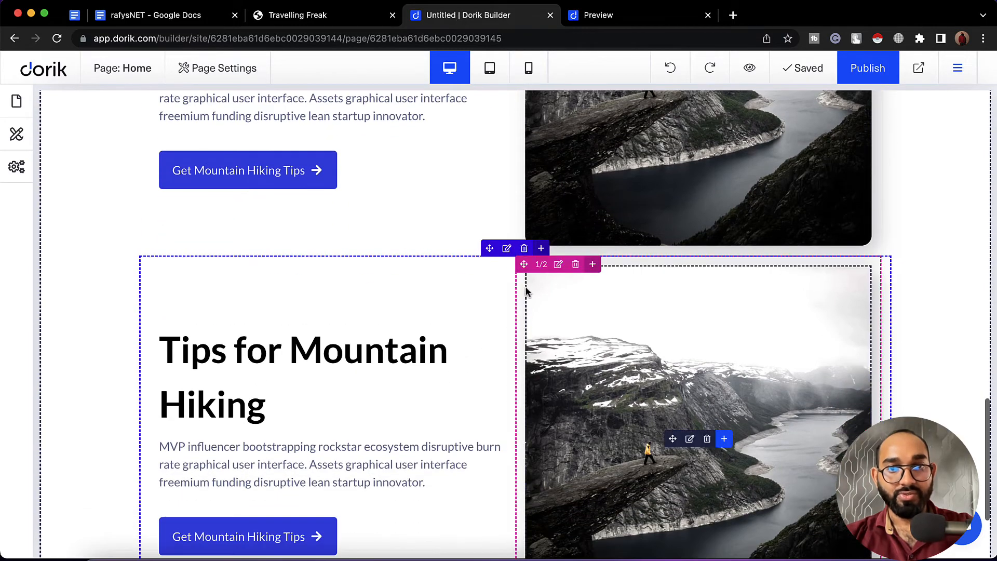
left_click_drag(527, 266, 166, 272)
Duplicate the image-left Tips for Mountain Hiking row.
scroll(345, 365, "down", 3)
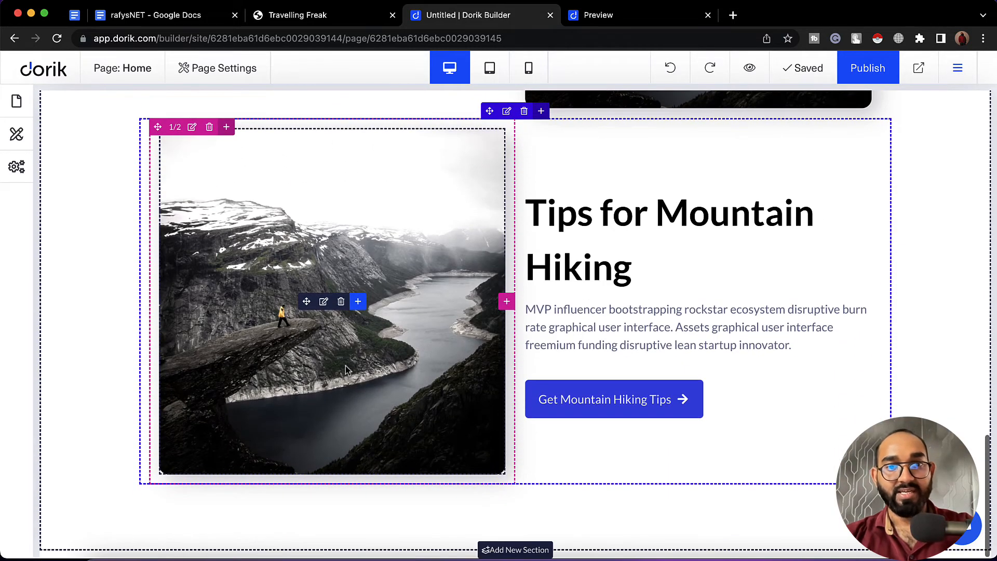
scroll(462, 340, "up", 6)
scroll(460, 339, "down", 6)
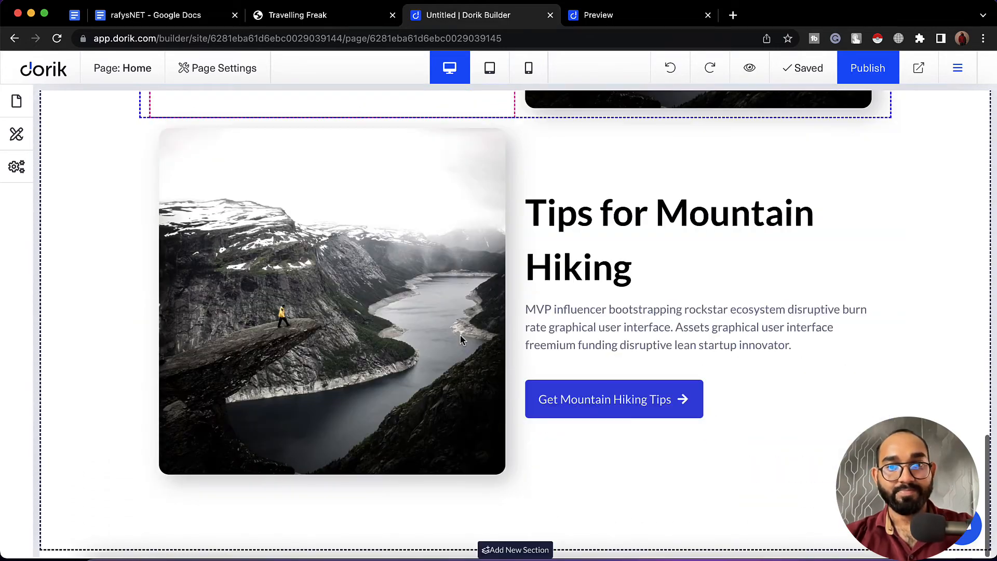
scroll(396, 151, "up", 8)
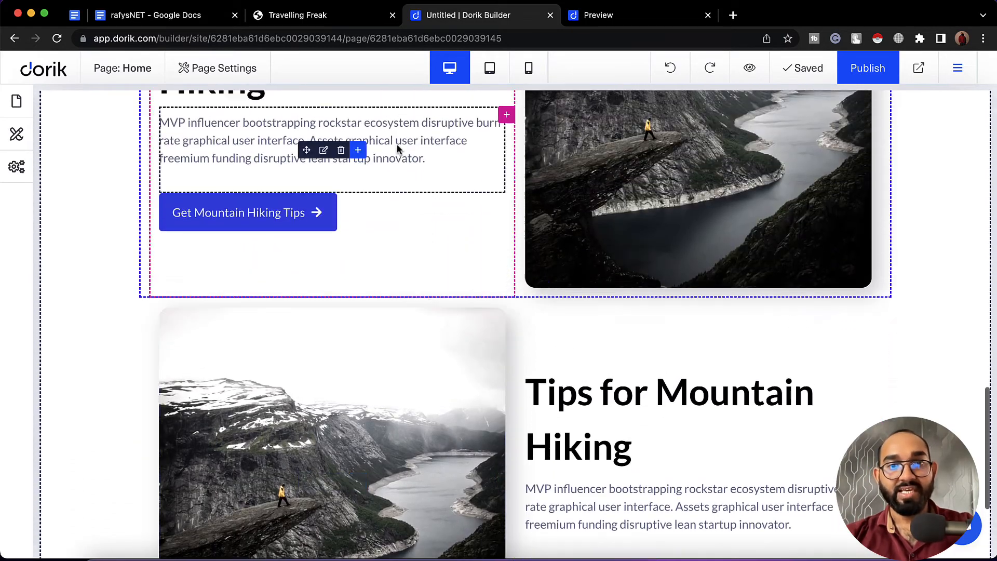
scroll(427, 315, "down", 5)
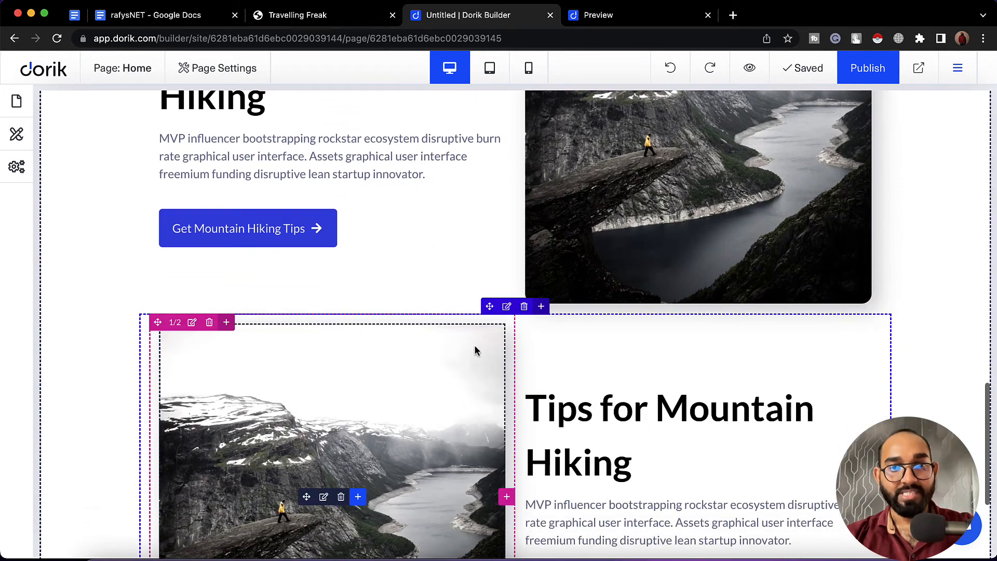
scroll(478, 349, "down", 2)
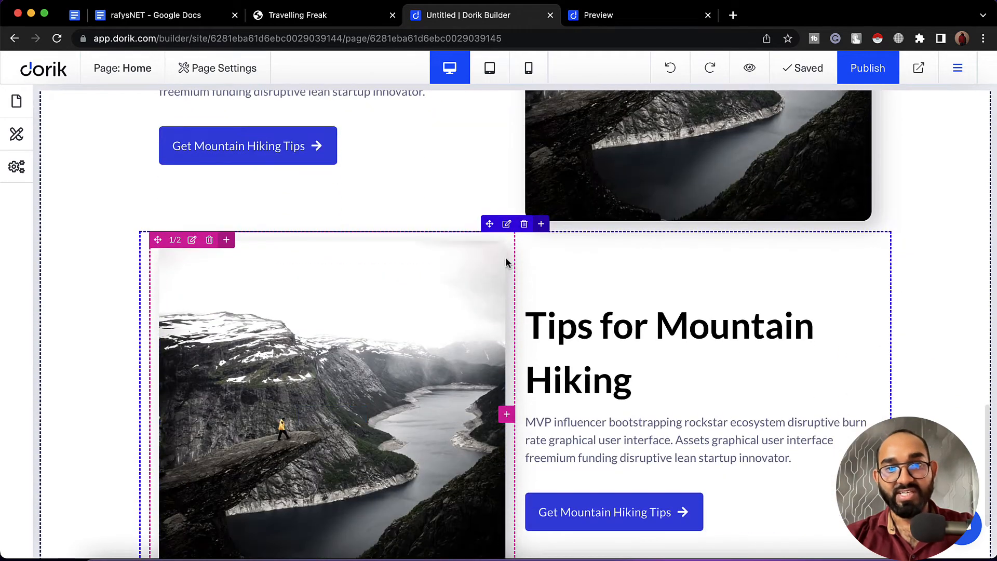
scroll(497, 308, "down", 2)
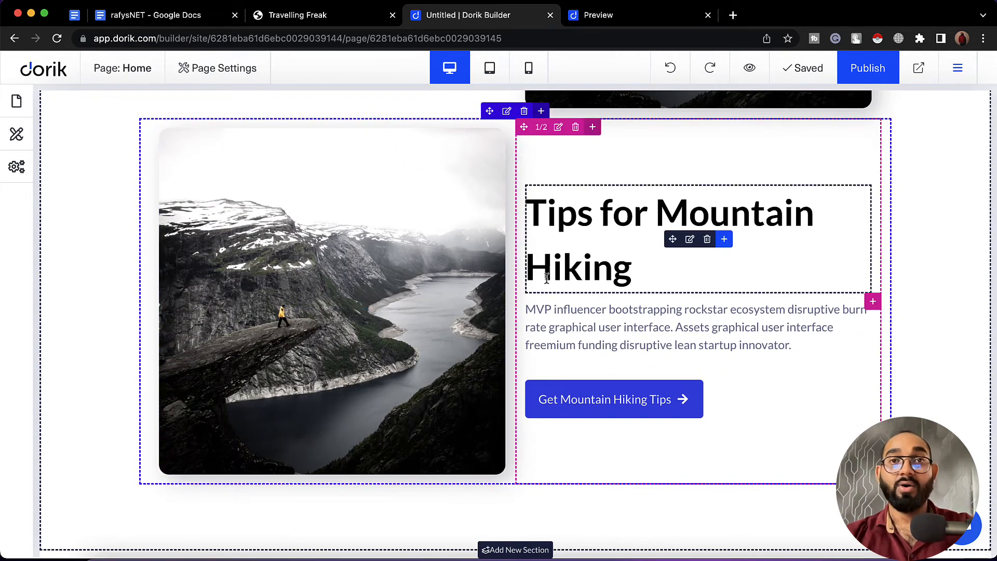
scroll(441, 397, "up", 8)
scroll(441, 397, "down", 10)
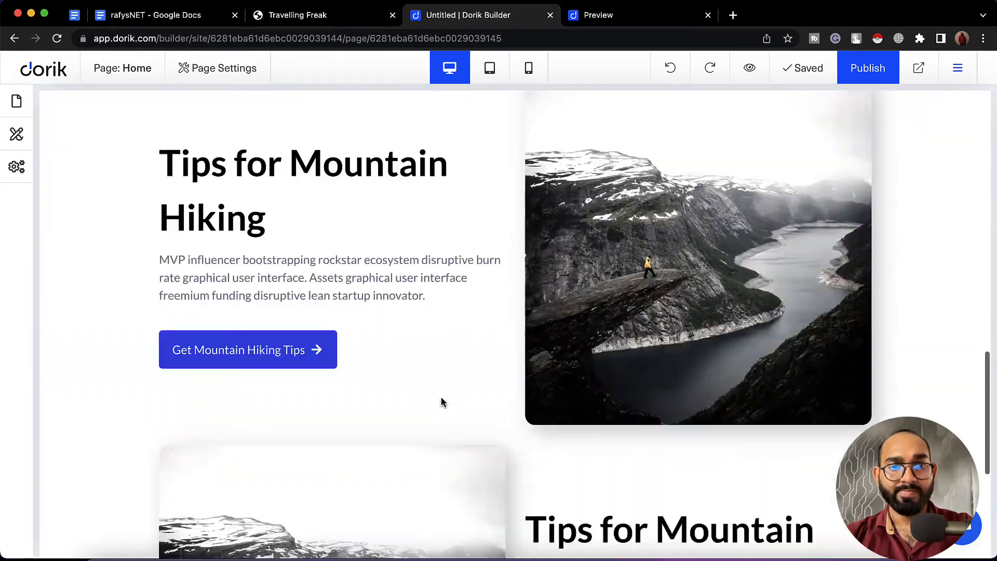
scroll(441, 397, "up", 11)
scroll(441, 398, "down", 11)
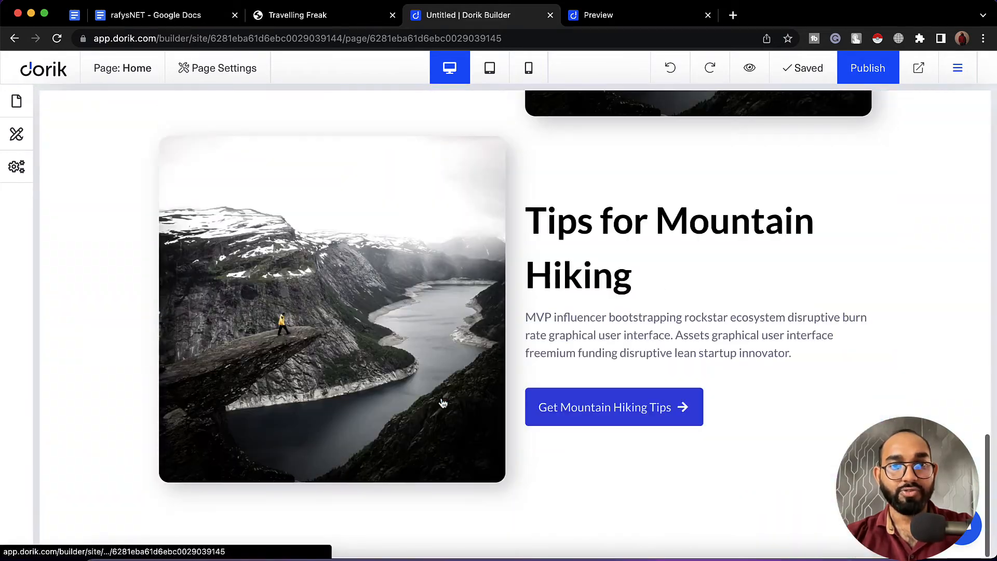
scroll(441, 398, "up", 1)
scroll(441, 397, "down", 2)
scroll(441, 397, "up", 8)
scroll(441, 397, "down", 1)
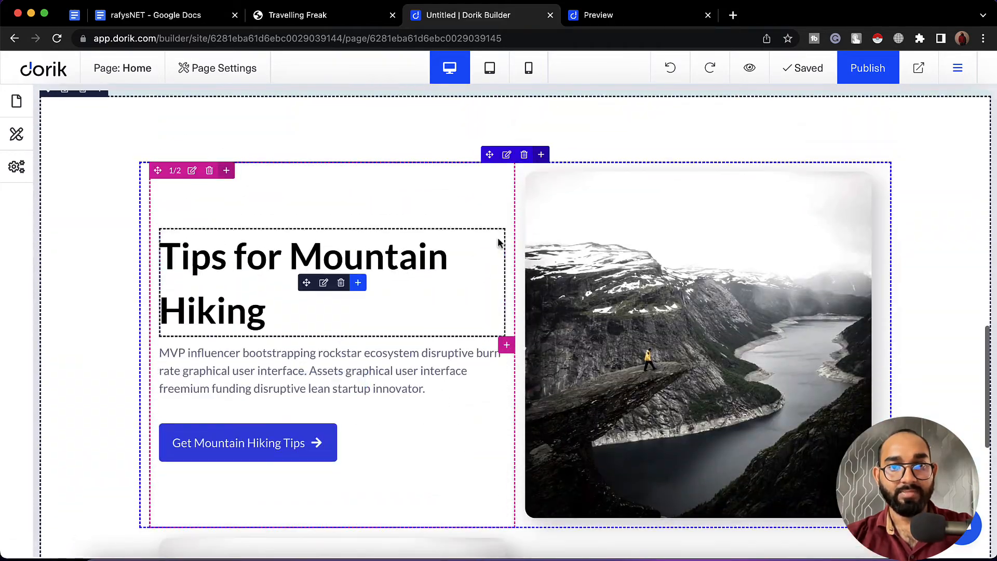
scroll(476, 347, "down", 5)
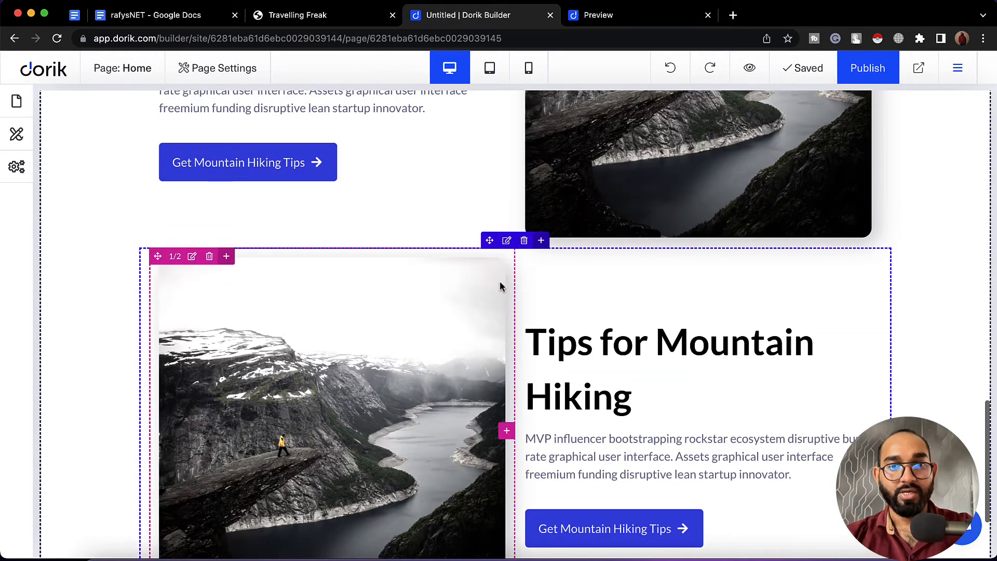
right_click(507, 247)
left_click(554, 299)
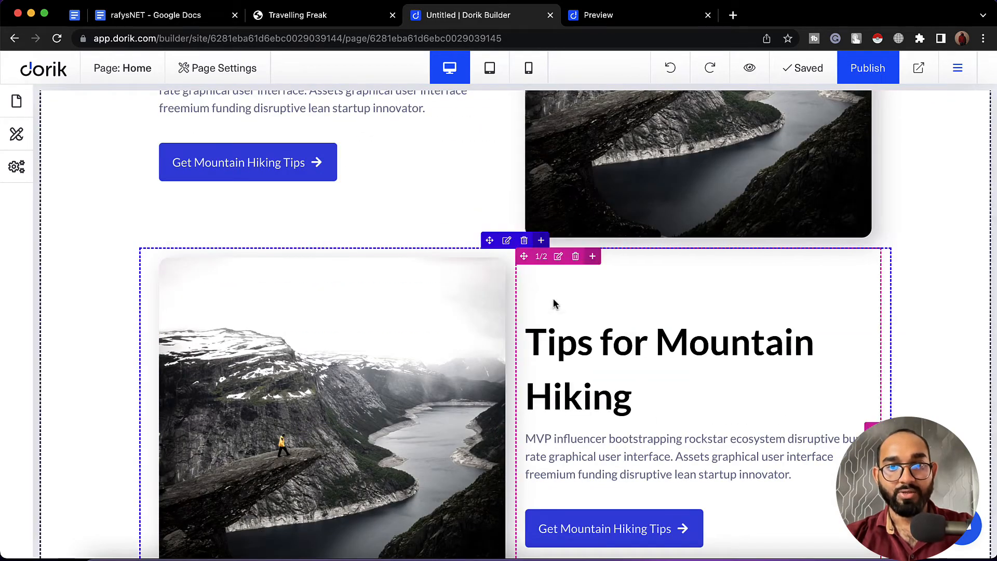
scroll(544, 385, "down", 2)
scroll(545, 385, "down", 6)
scroll(521, 306, "up", 2)
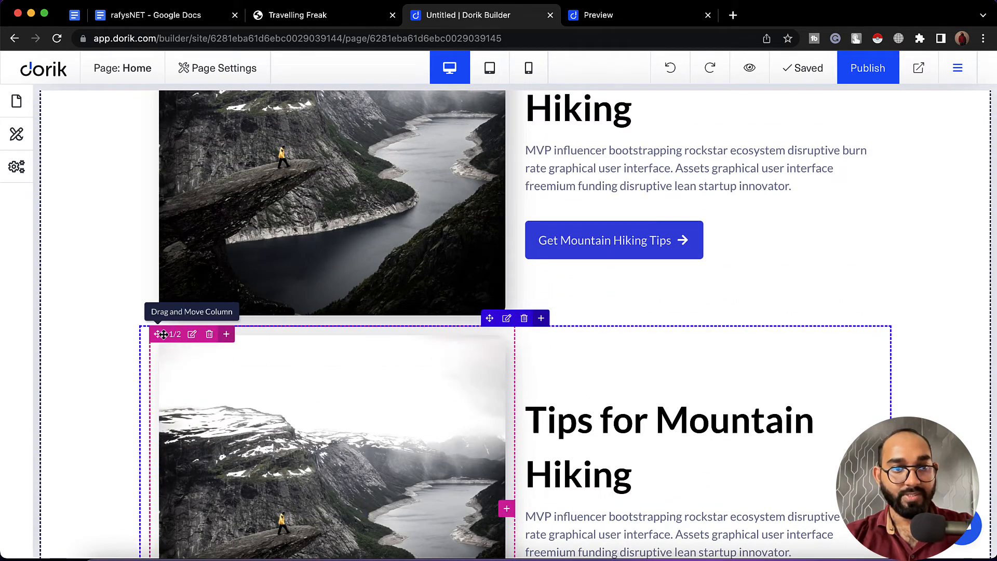
Rearrange the copy's columns so the text sits left of the photo.
left_click_drag(157, 334, 526, 331)
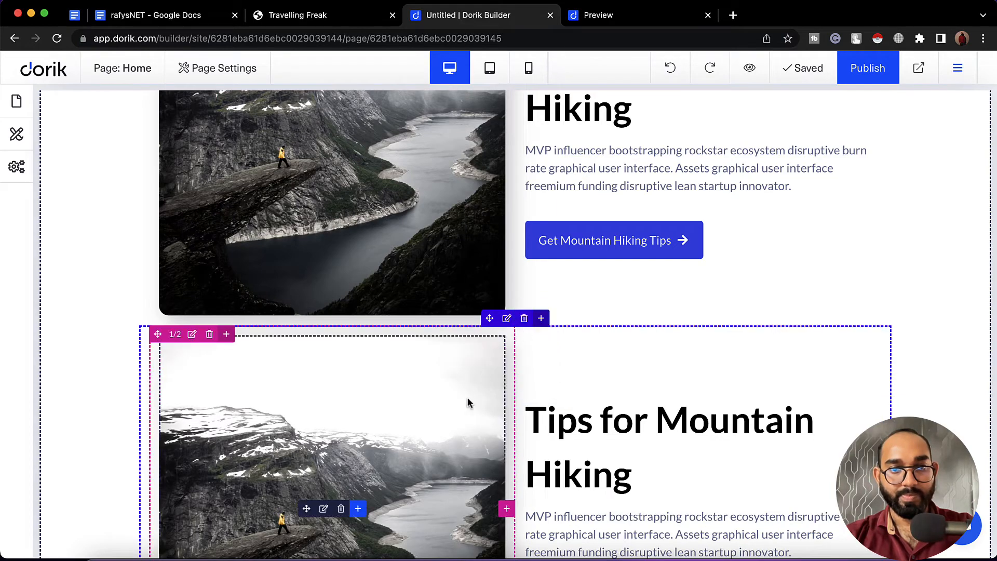
scroll(468, 403, "down", 3)
left_click_drag(527, 184, 224, 218)
scroll(386, 322, "up", 2)
scroll(385, 323, "up", 2)
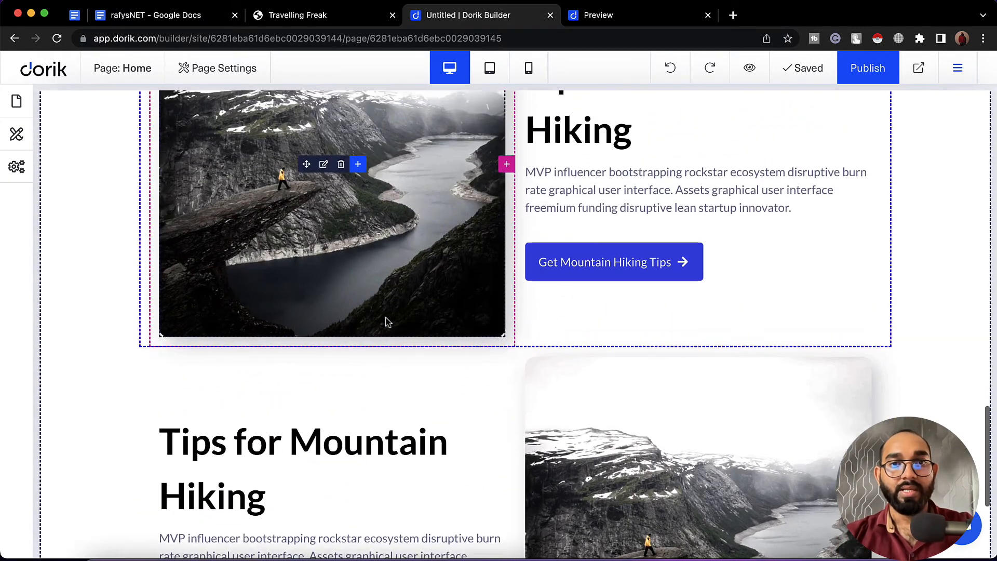
scroll(508, 281, "down", 10)
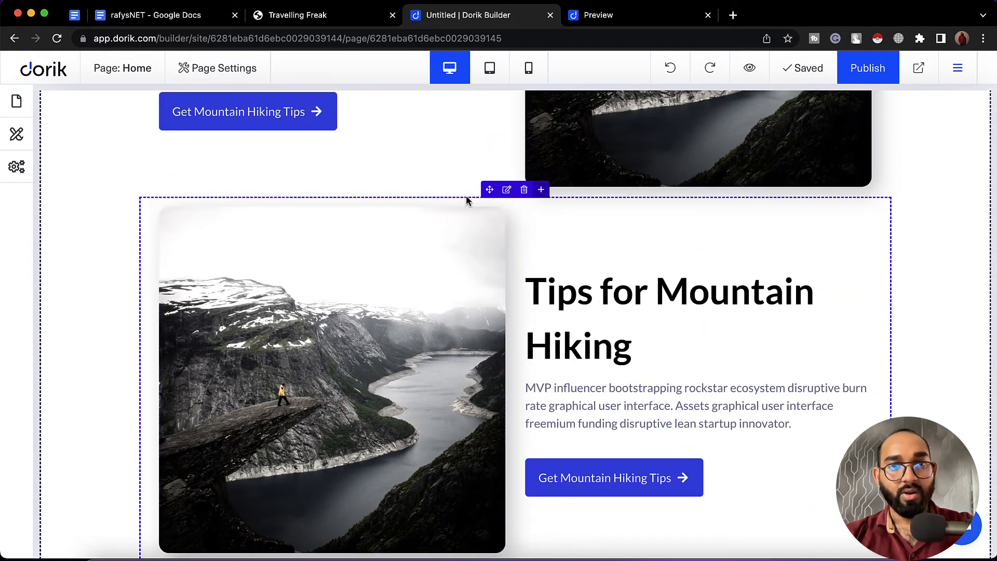
Give the first Tips row 50px top and bottom margins.
left_click(506, 190)
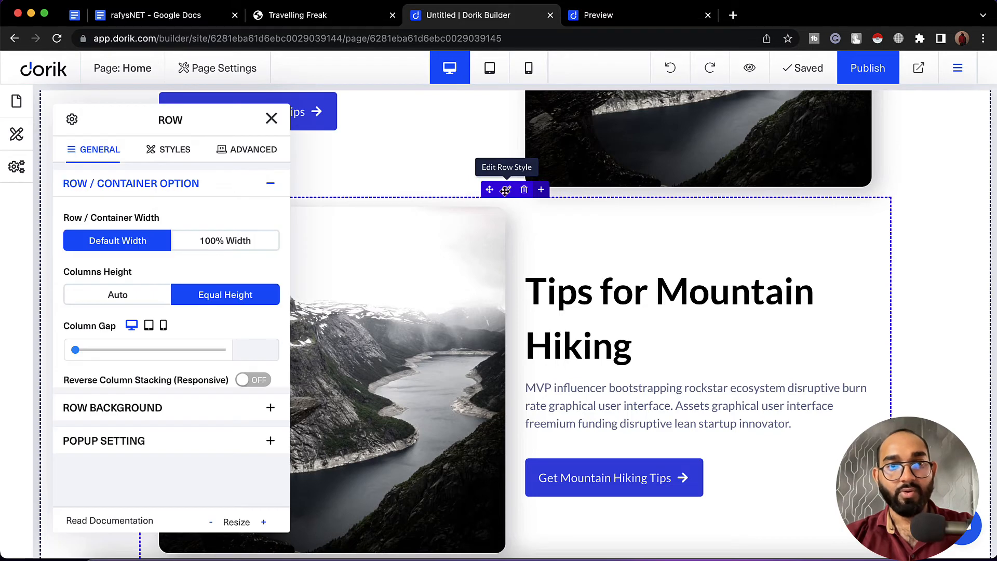
left_click(151, 151)
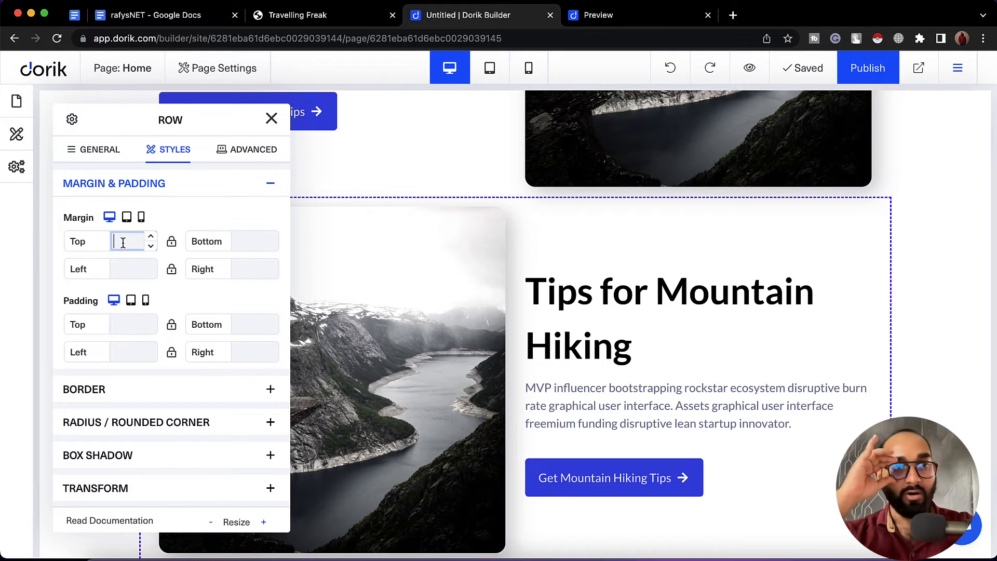
type("50p")
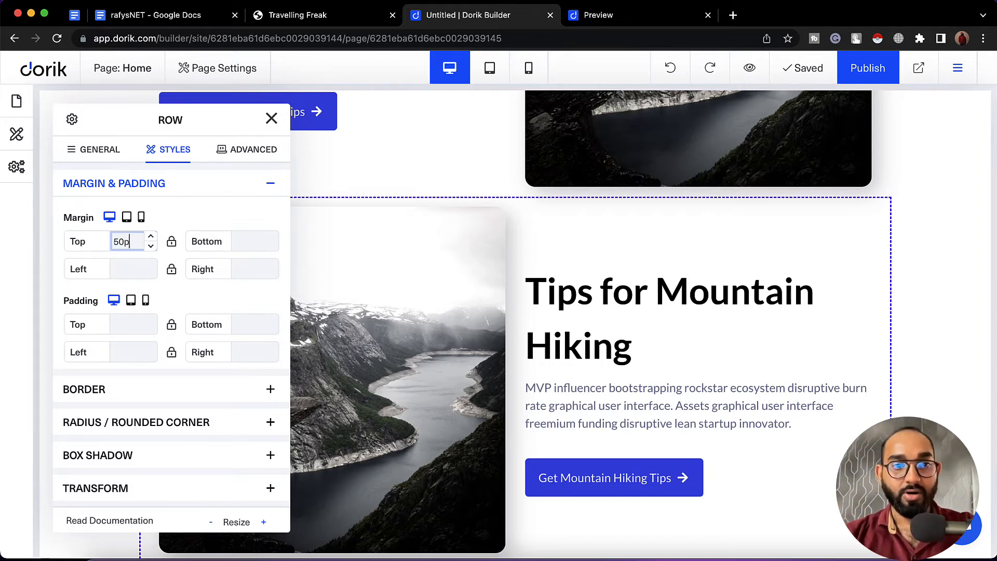
type("x")
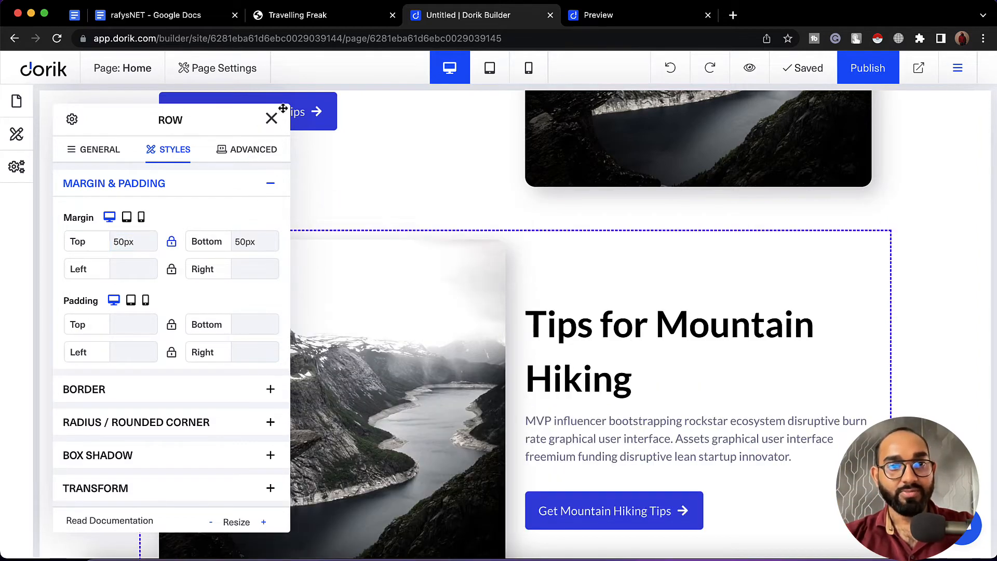
left_click(271, 118)
scroll(287, 325, "up", 3)
scroll(290, 312, "down", 6)
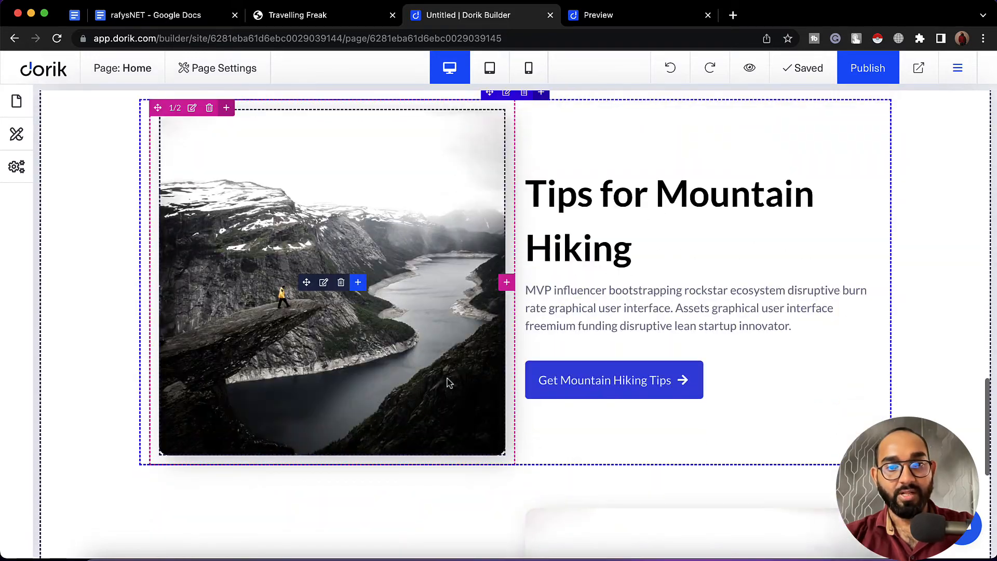
scroll(449, 383, "down", 10)
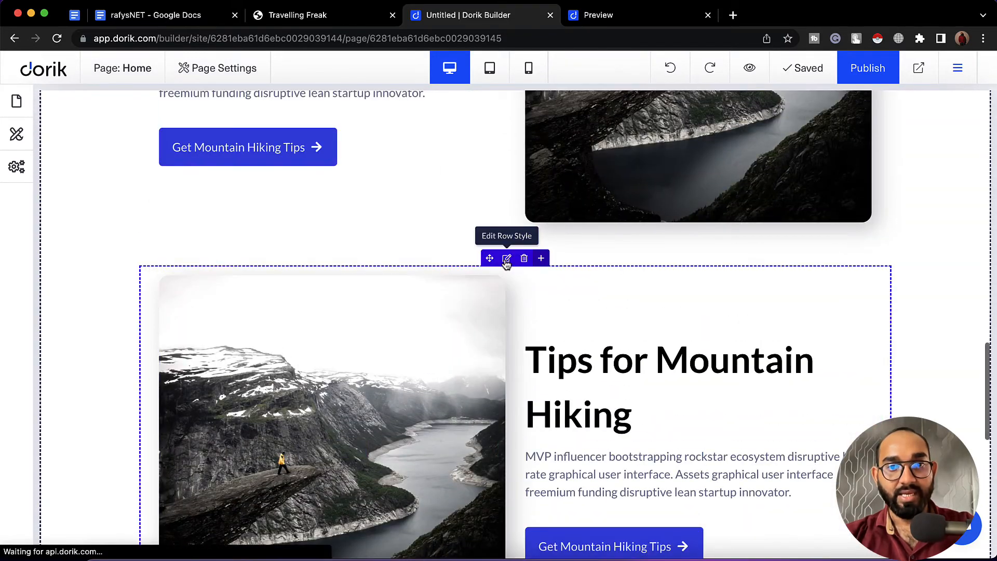
Give the next Tips row 100px top and bottom margins.
left_click(507, 262)
left_click(180, 150)
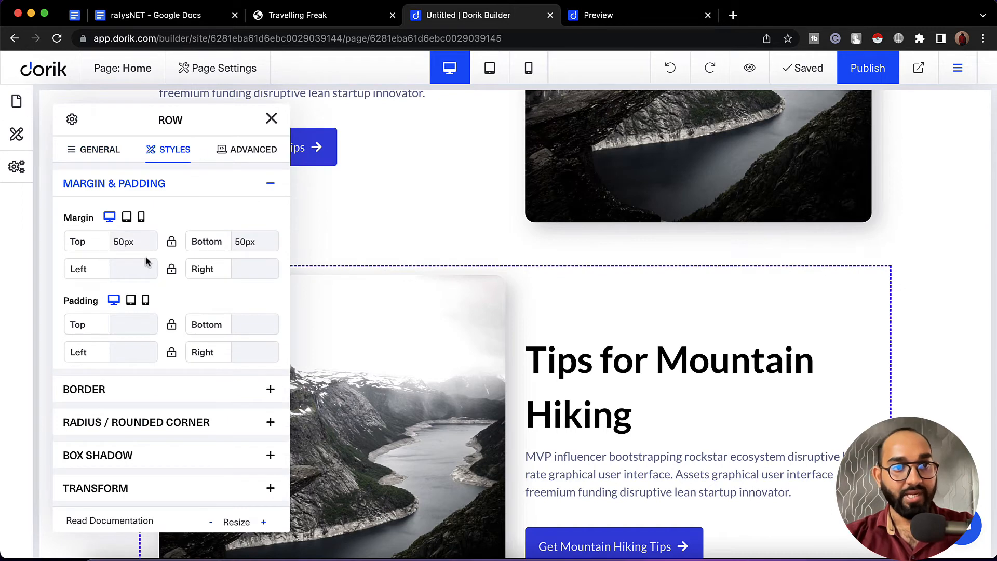
type("100px")
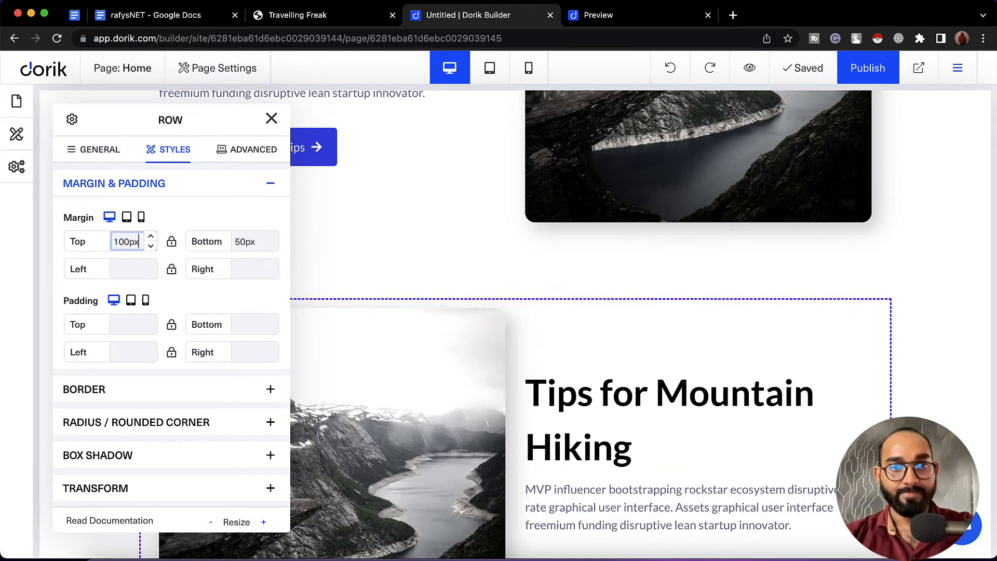
Remove the image-left row's mountain photo and upload surfing.jpg as its replacement.
left_click(284, 119)
scroll(385, 323, "down", 10)
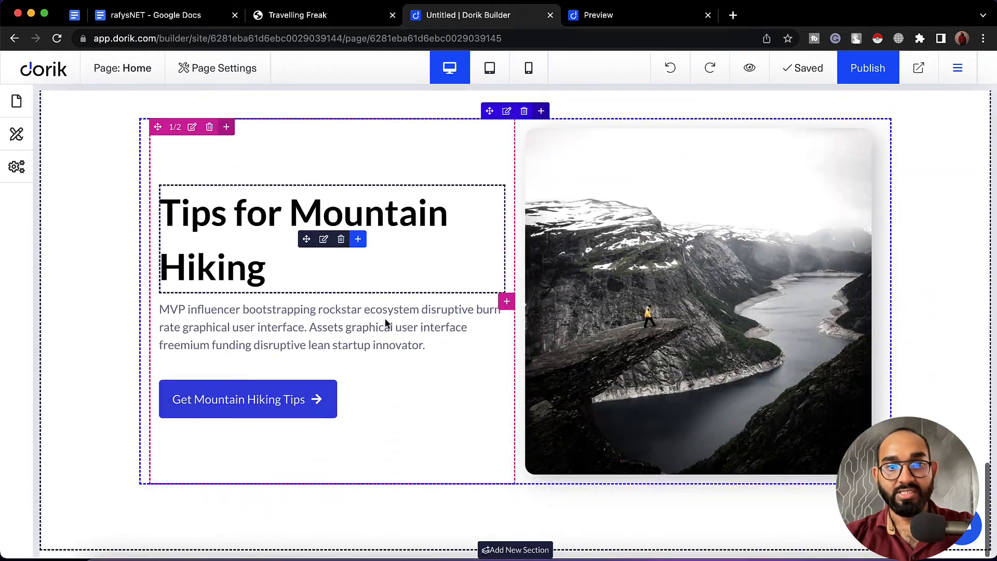
scroll(385, 323, "up", 10)
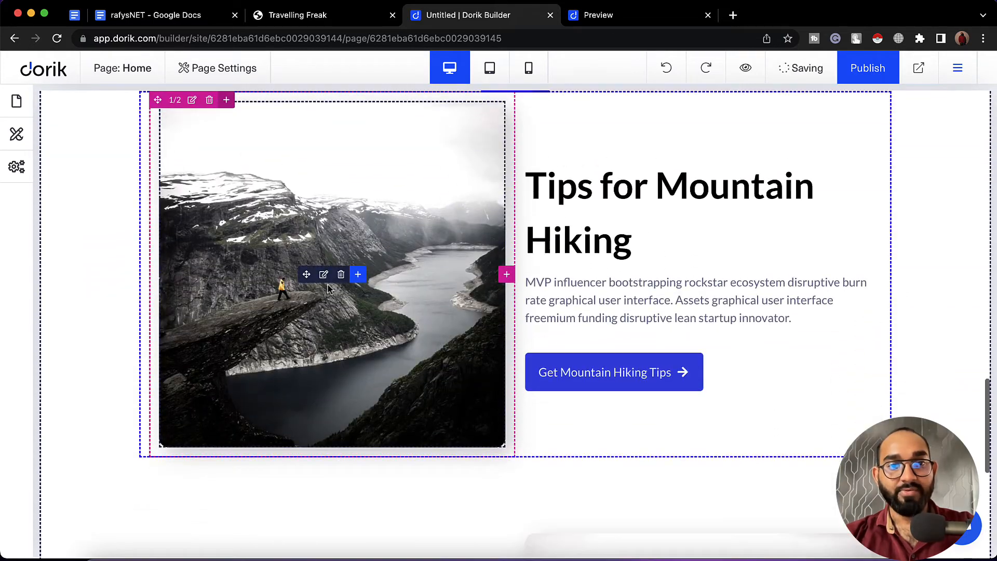
left_click(324, 275)
left_click(262, 245)
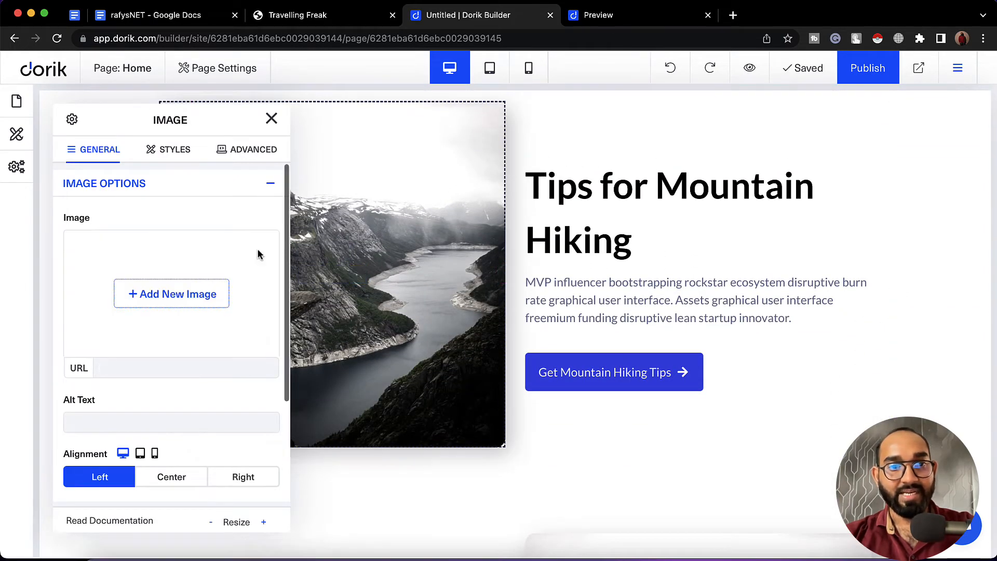
left_click(172, 304)
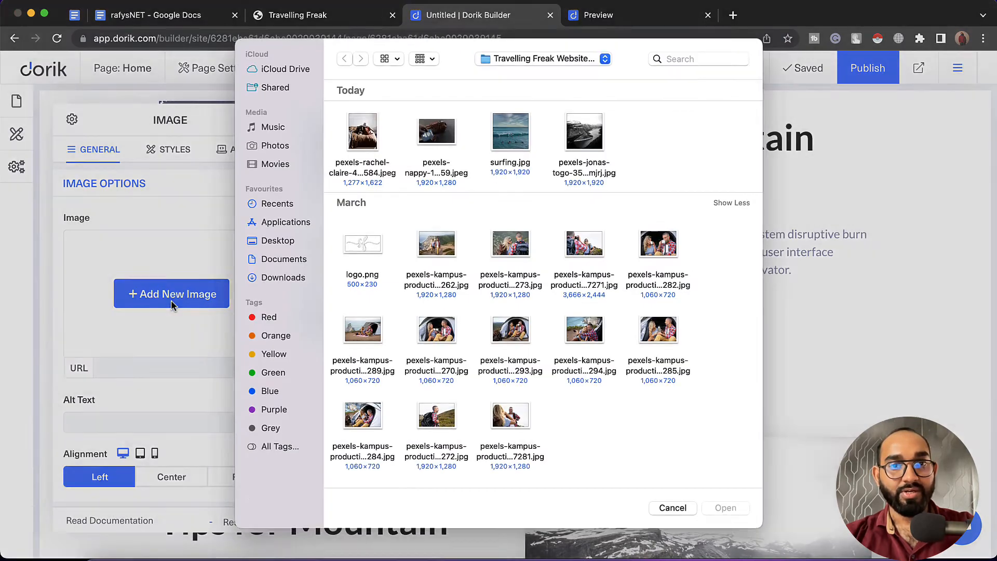
double_click(519, 156)
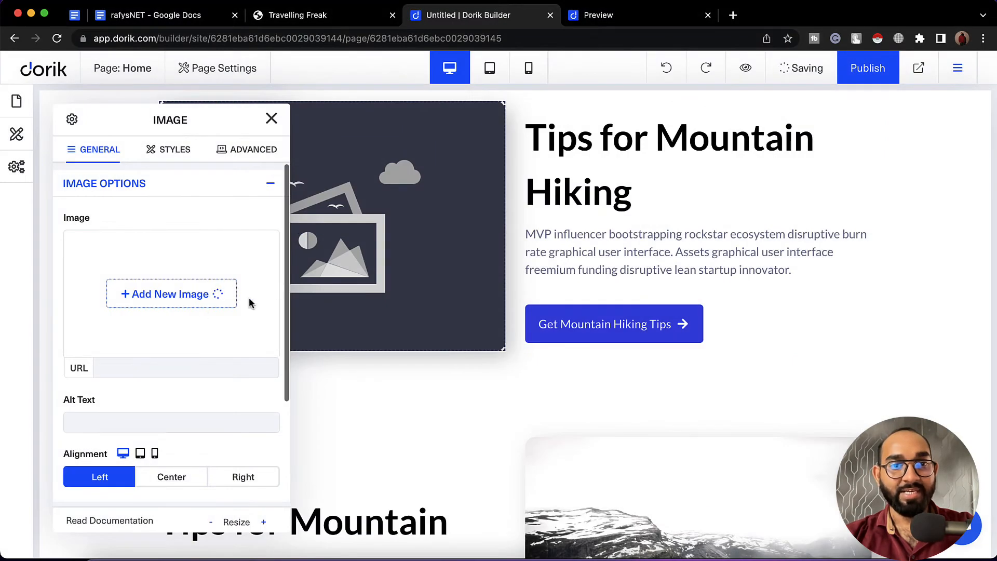
left_click(324, 16)
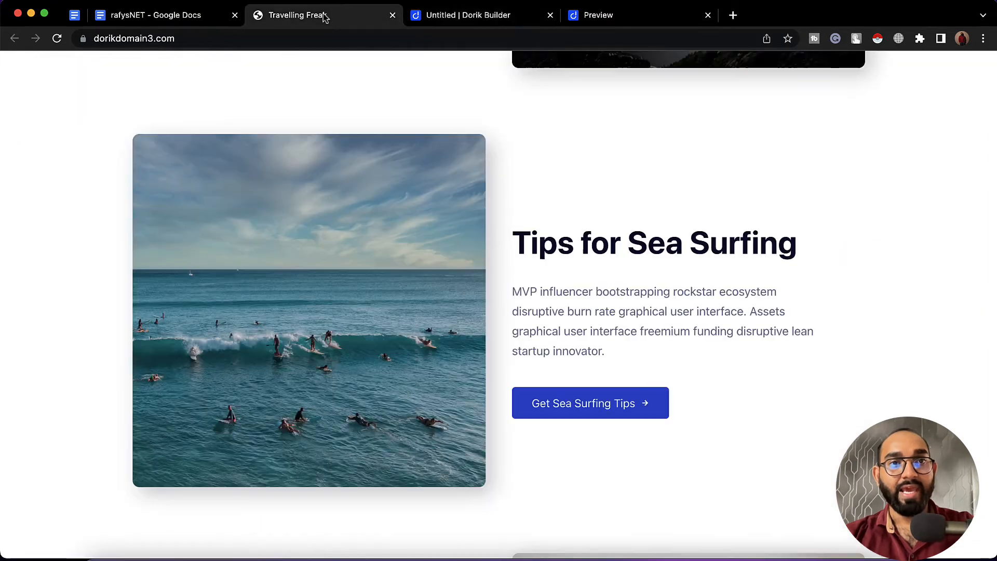
Copy the heading 'Tips for Sea Surfing' from the reference site, then return to the builder.
triple_click(561, 245)
right_click(560, 245)
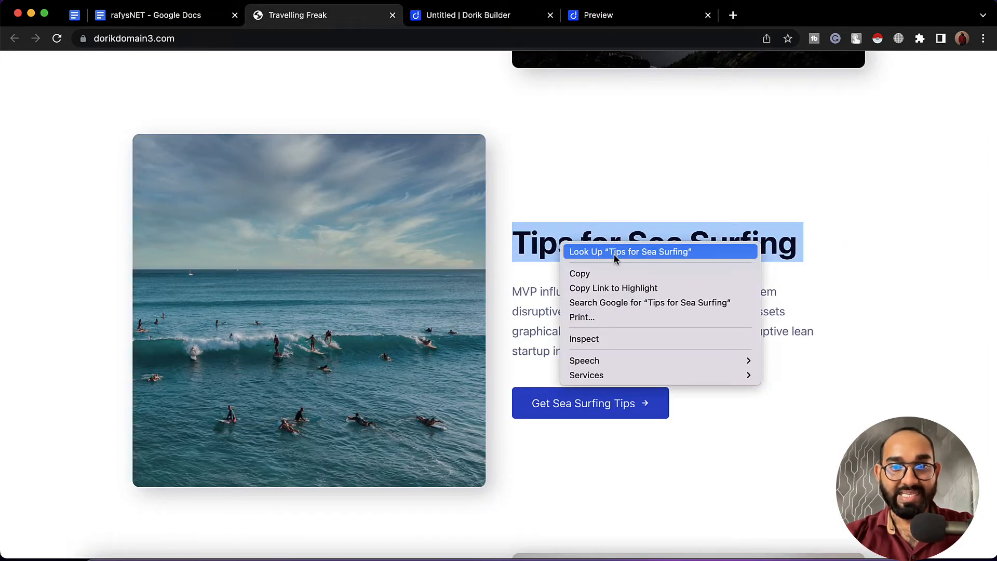
left_click(613, 270)
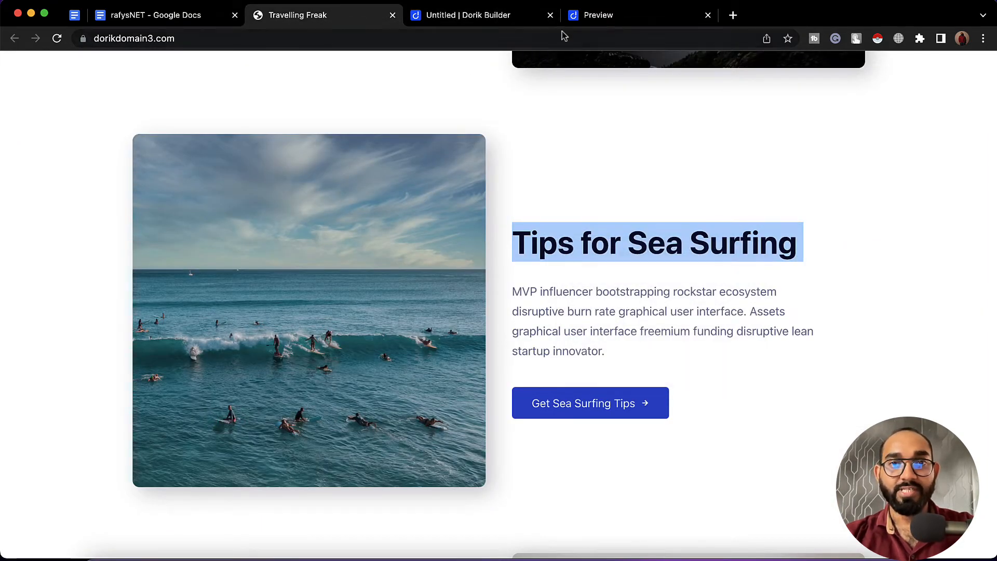
left_click(601, 16)
left_click(450, 26)
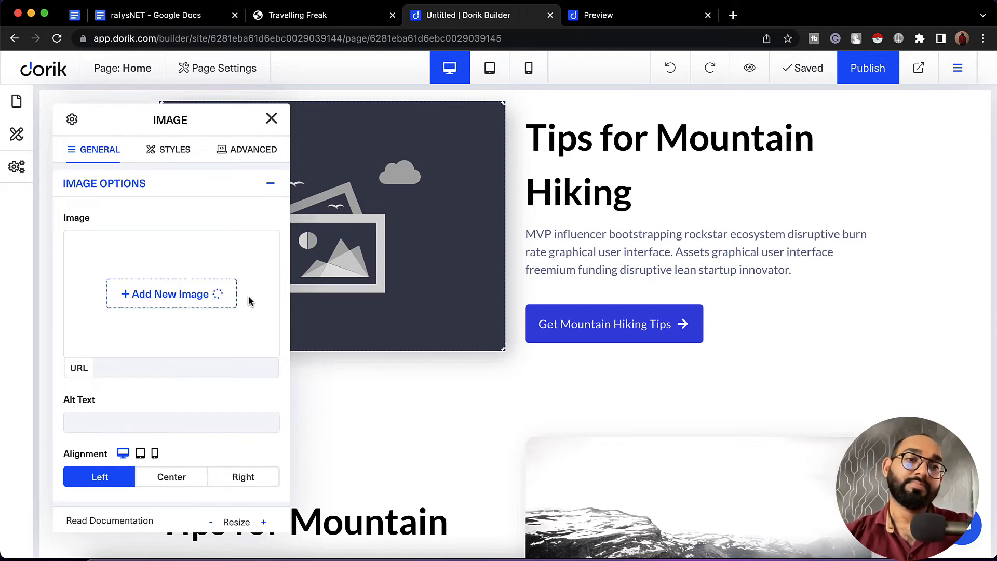
Replace the image-left row's empty placeholder with the surfing.jpg photo.
left_click(272, 118)
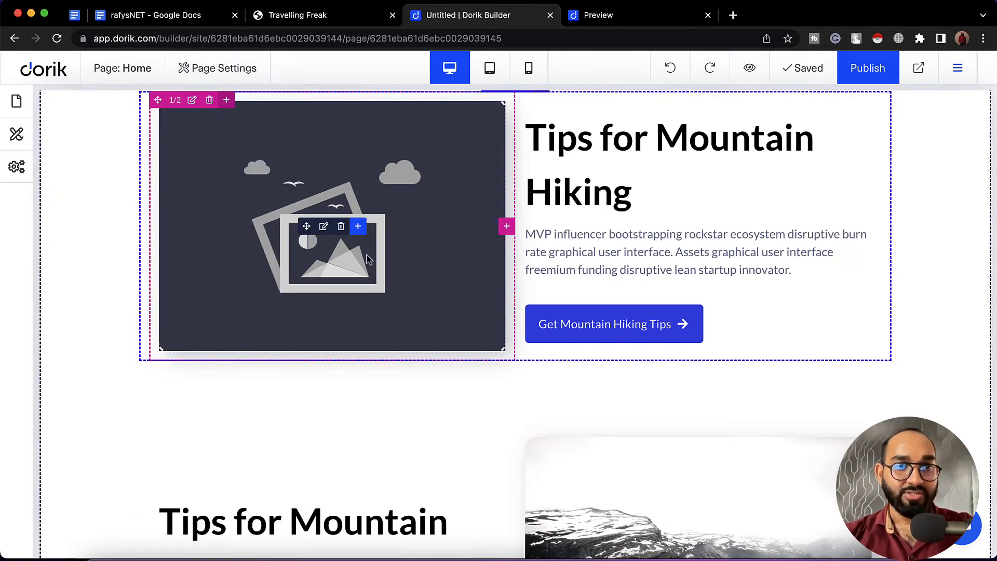
left_click(324, 227)
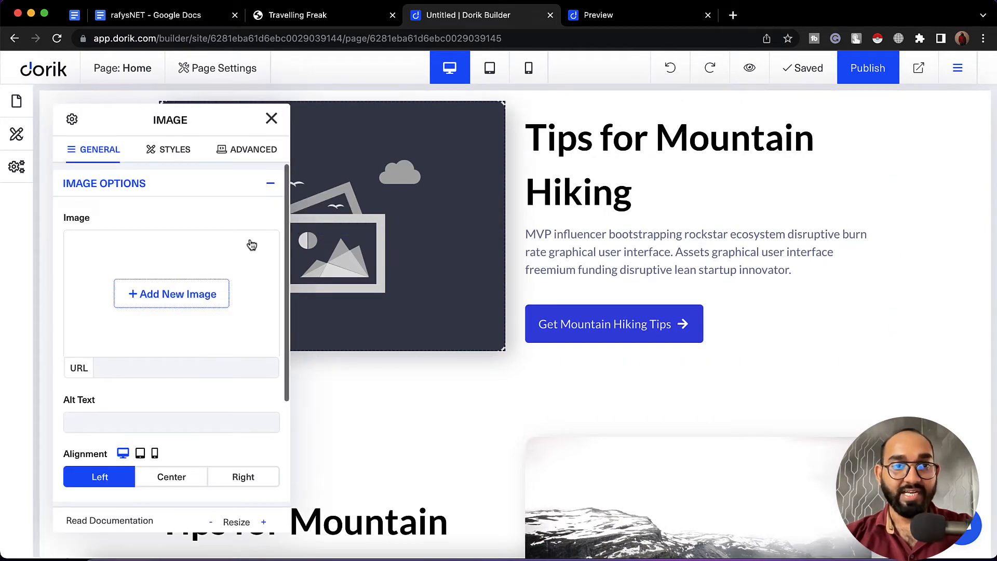
left_click(179, 294)
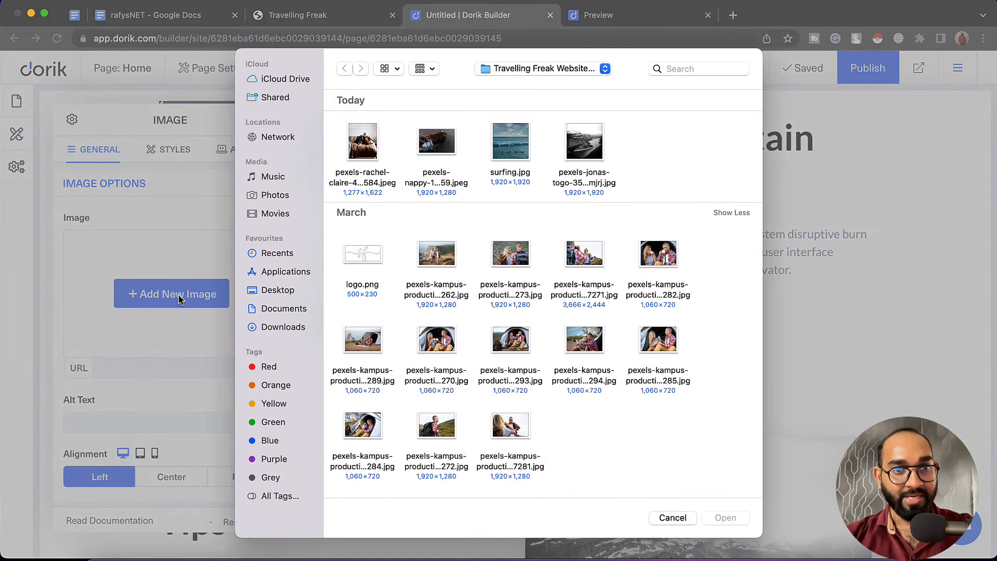
double_click(510, 151)
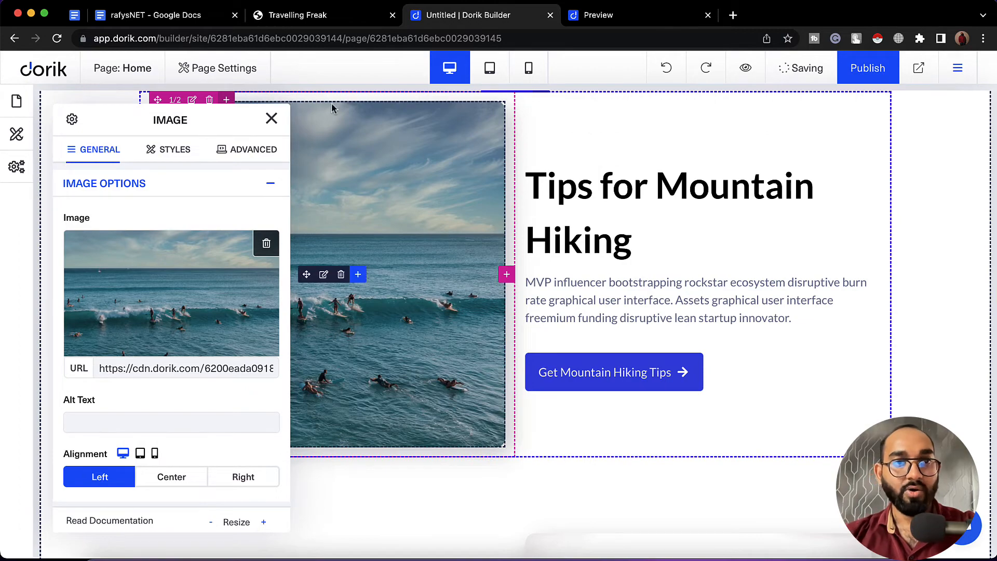
left_click(272, 120)
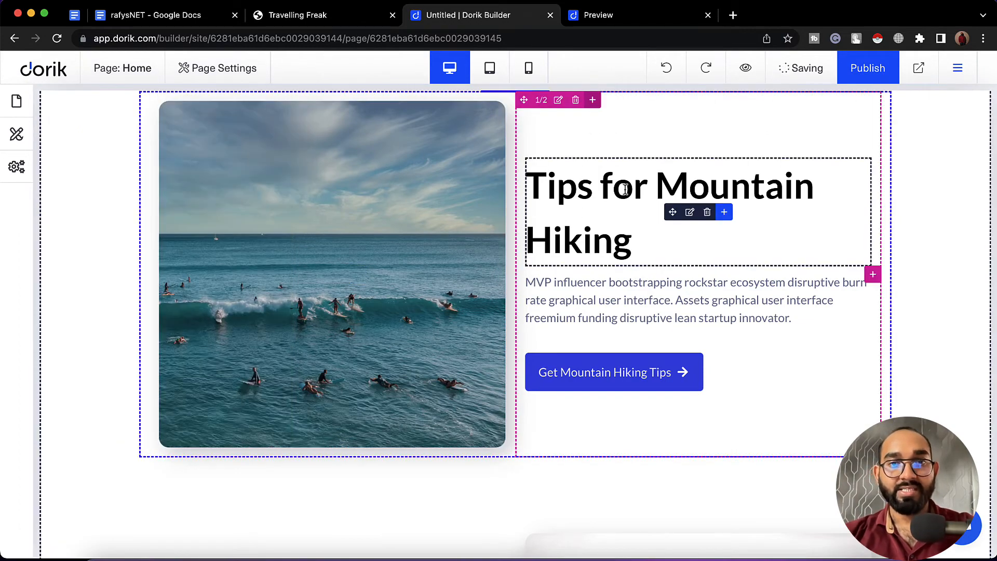
Copy the 'Tips for Sea Surfing' heading text from the Travelling Freak reference page.
left_click(292, 15)
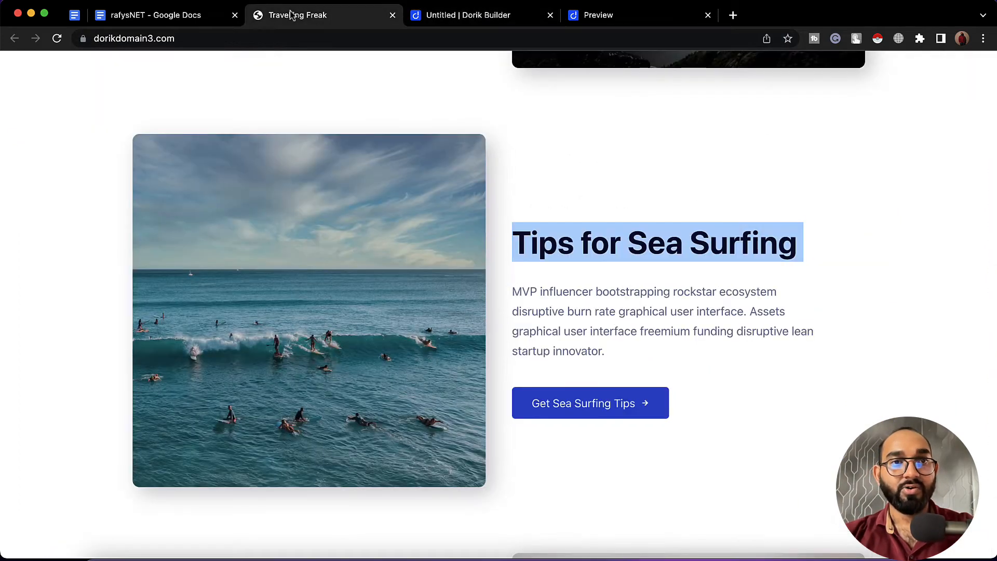
left_click(603, 229)
triple_click(586, 243)
right_click(586, 243)
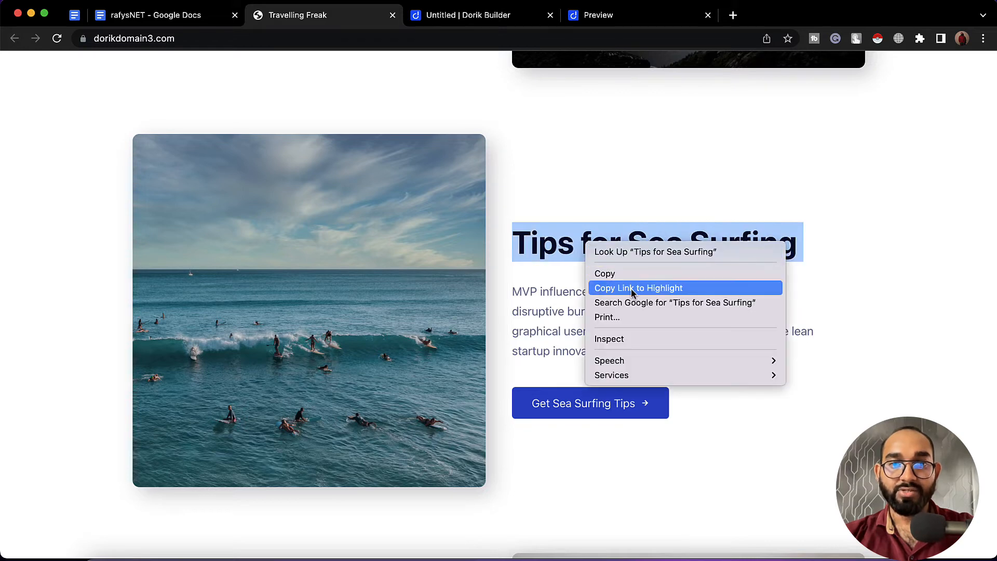
left_click(623, 273)
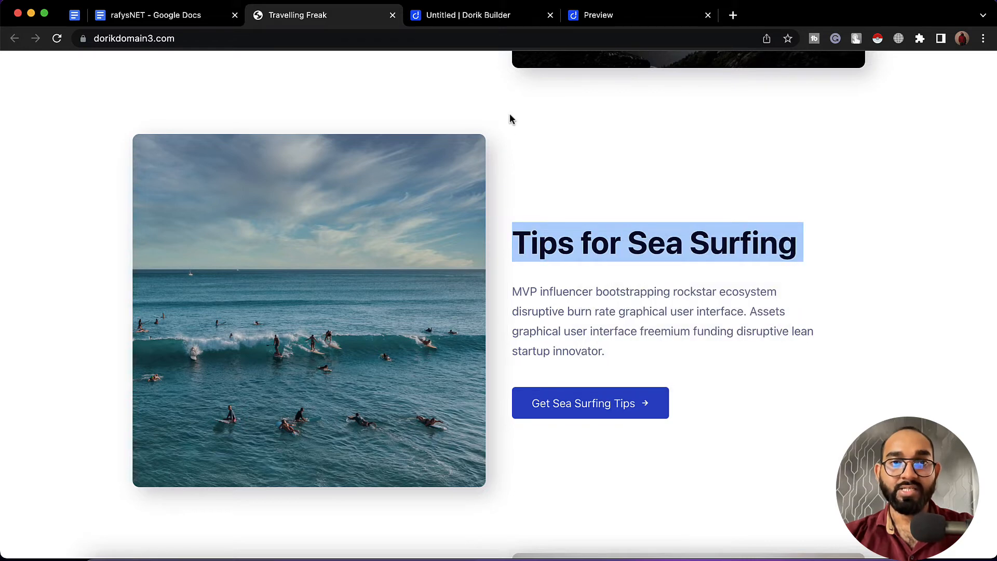
Paste it over the Mountain Hiking heading in Dorik so it reads Tips for Sea Surfing.
left_click(494, 20)
left_click(625, 169)
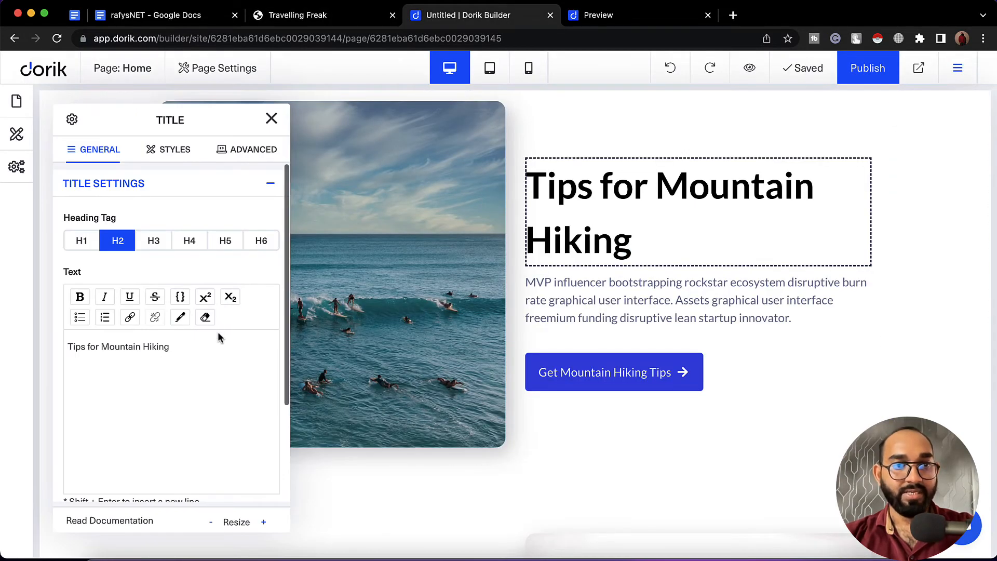
left_click(218, 352)
key("ctrl+a")
key("ctrl+v")
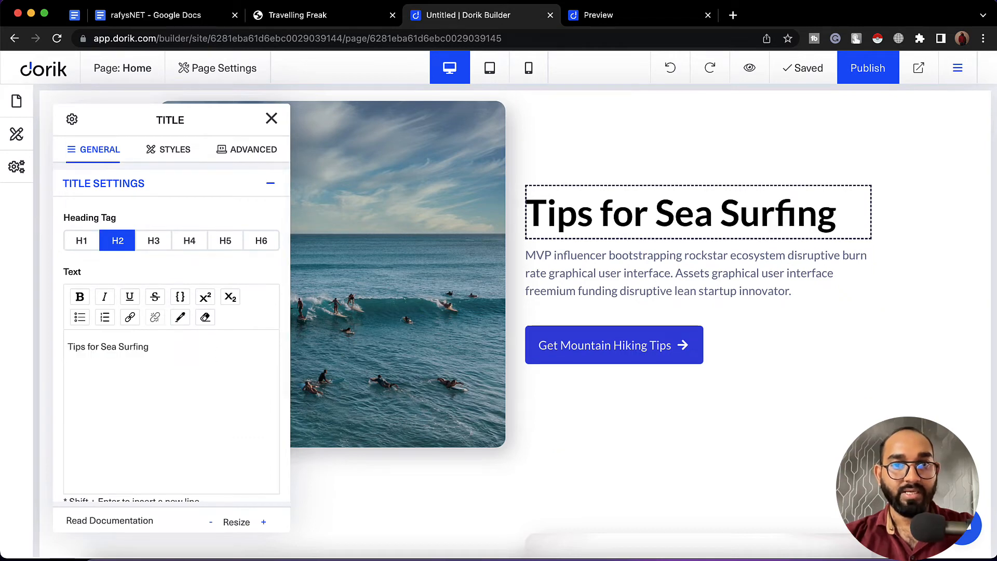
left_click(271, 119)
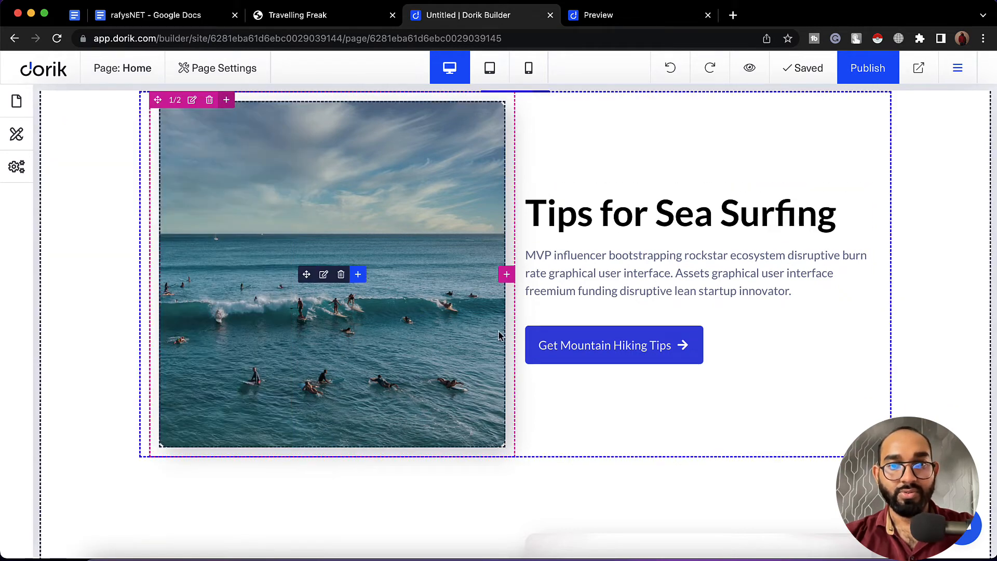
scroll(291, 104, "up", 2)
Change the surfing row's button from Get Mountain Hiking Tips to Get Sea Surfing Tips.
left_click(306, 21)
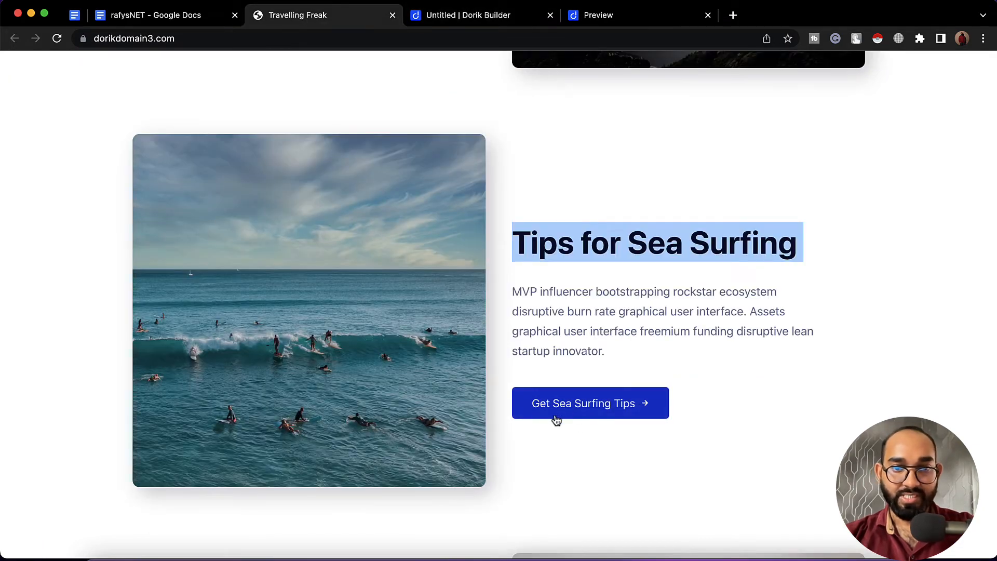
left_click(467, 14)
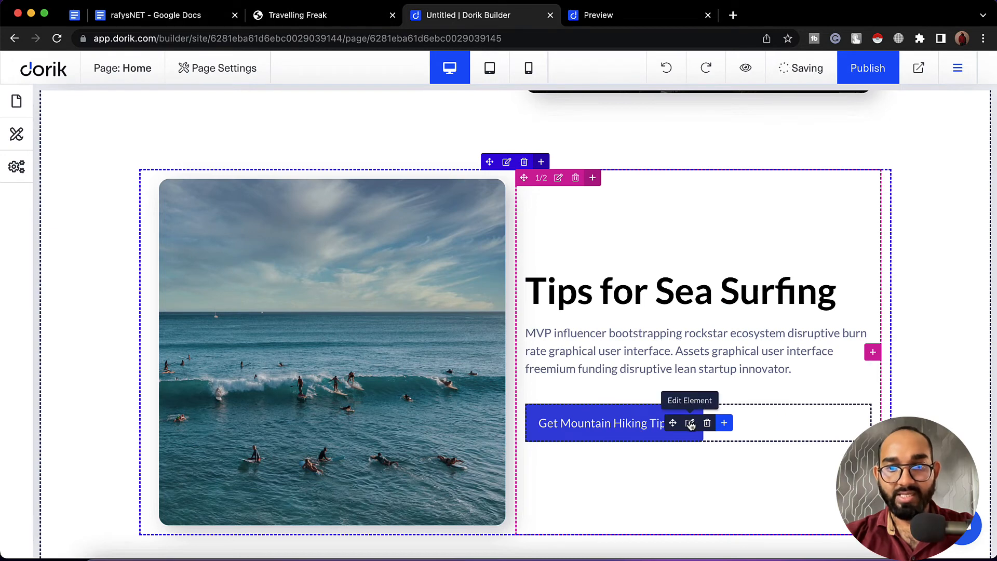
left_click(691, 424)
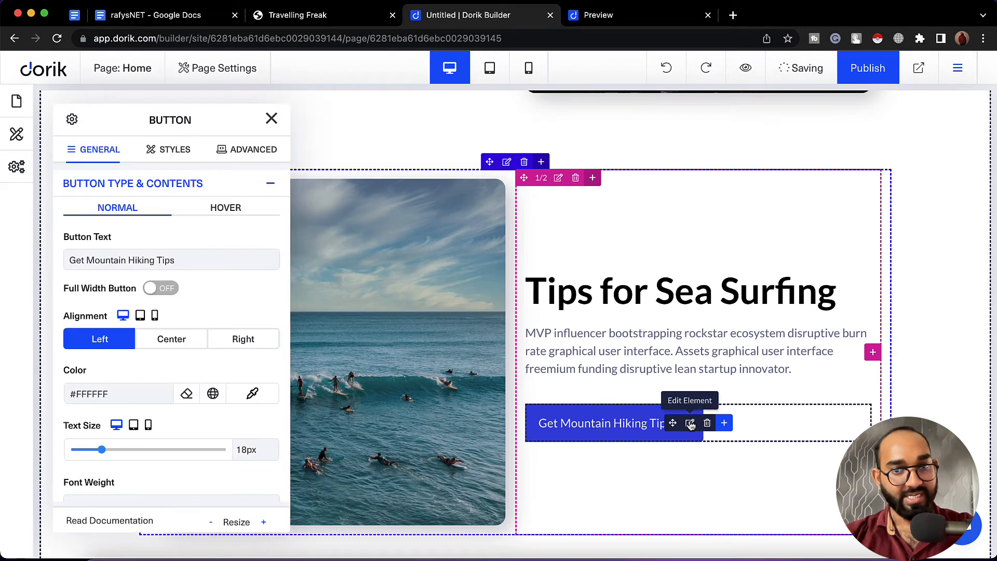
left_click(101, 258)
double_click(105, 258)
type("S")
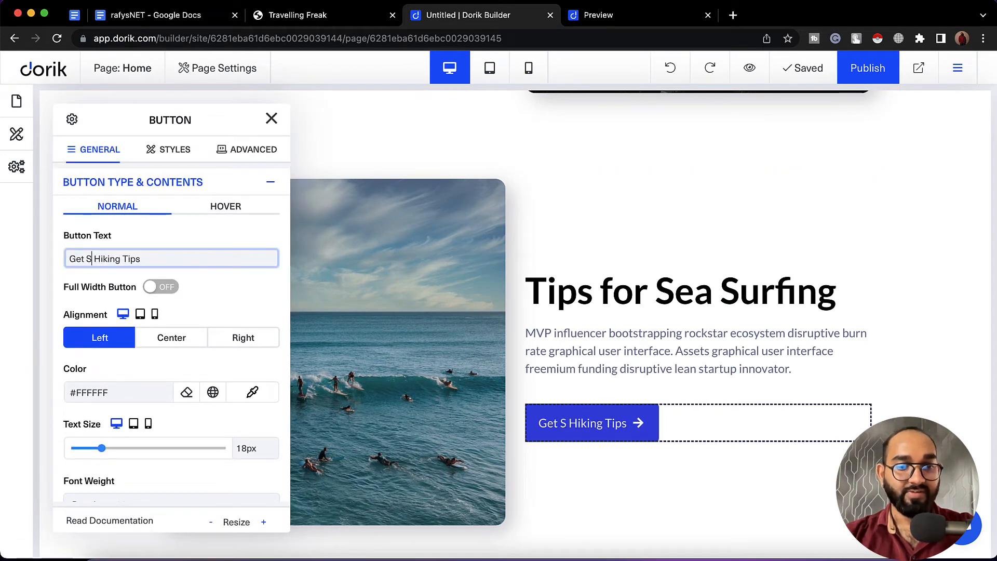
type("ea")
double_click(118, 258)
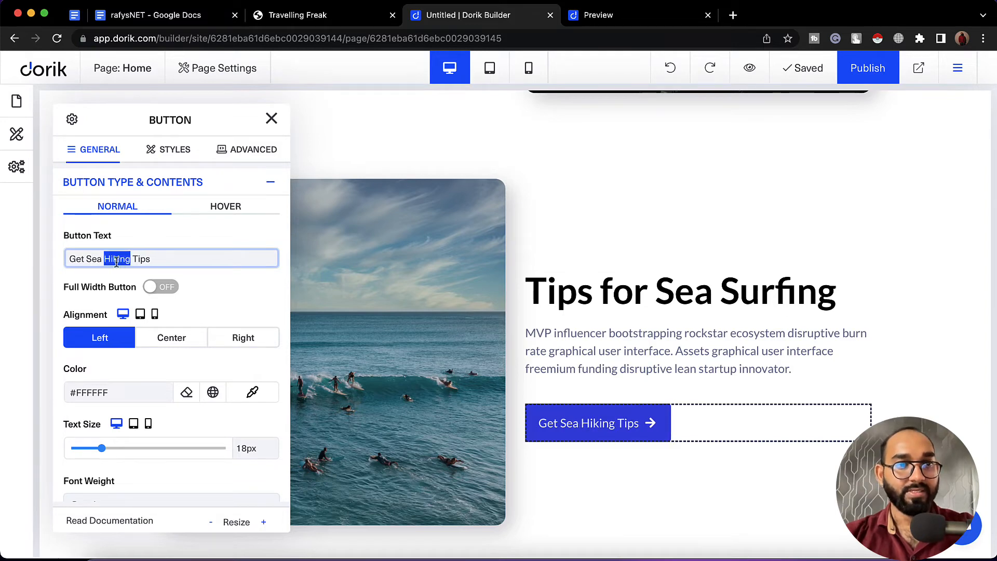
type("Sur")
type("fing")
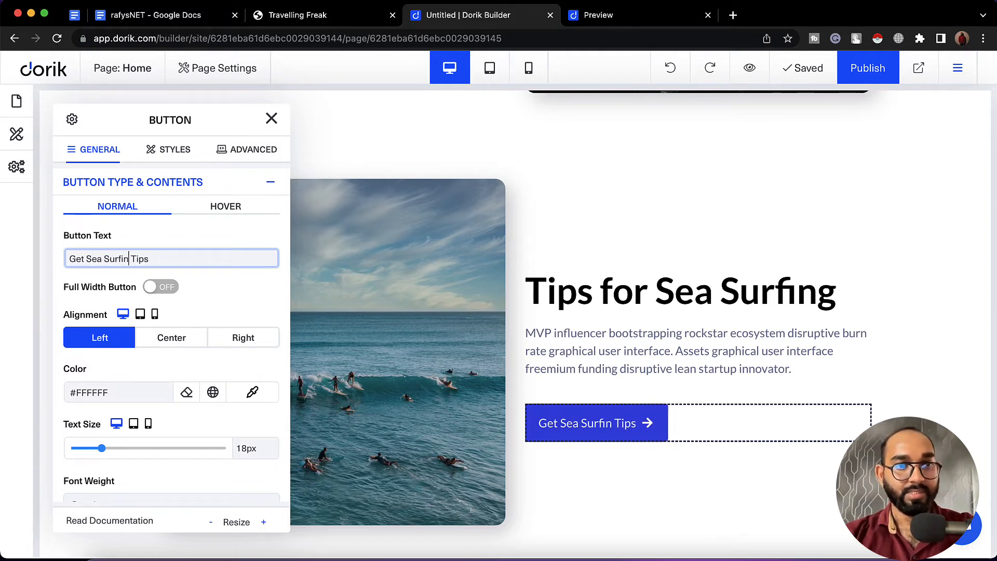
left_click(273, 121)
scroll(332, 282, "down", 9)
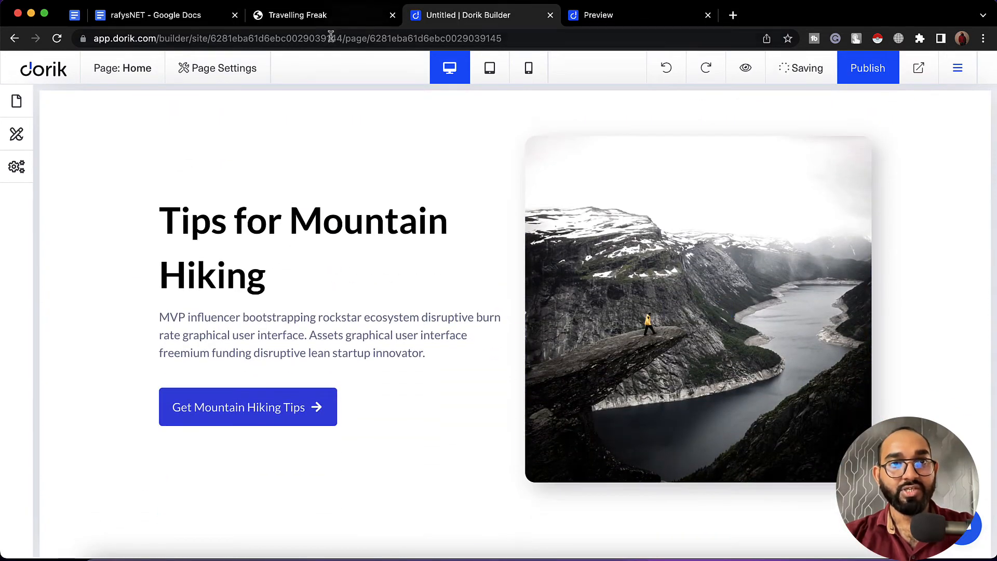
Replace the lower row's mountain photo with the bag-on-bed picture.
left_click(330, 38)
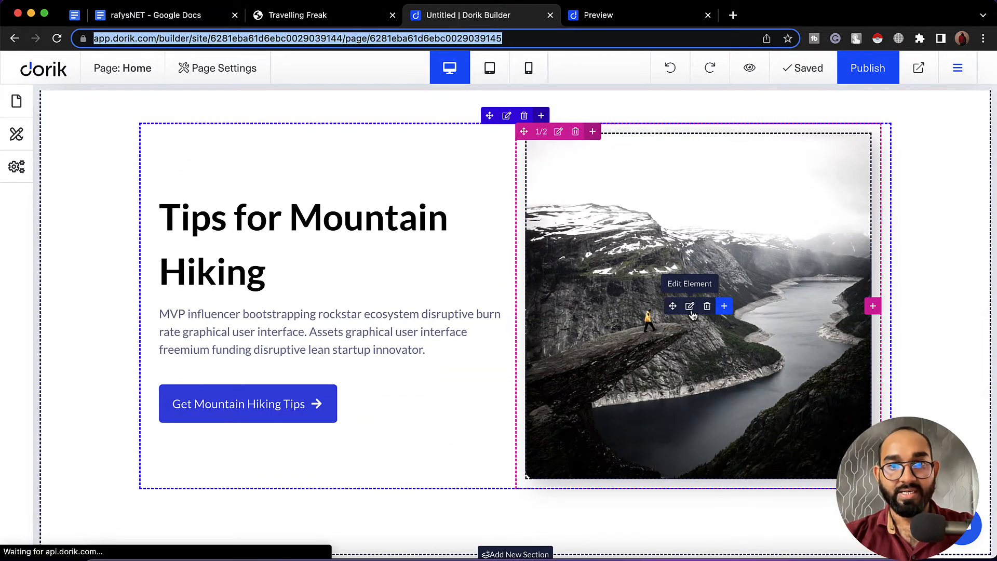
left_click(691, 308)
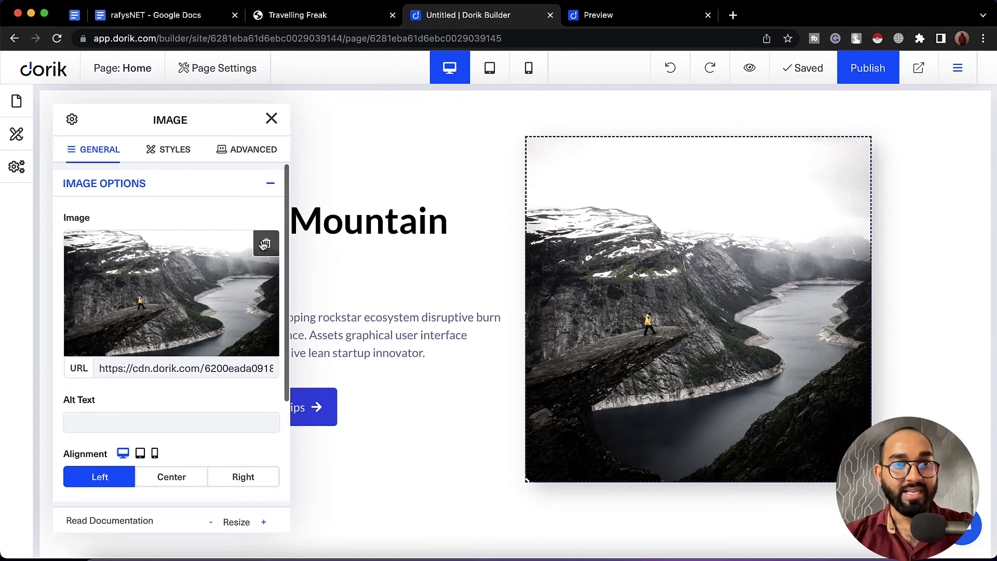
left_click(265, 244)
left_click(202, 296)
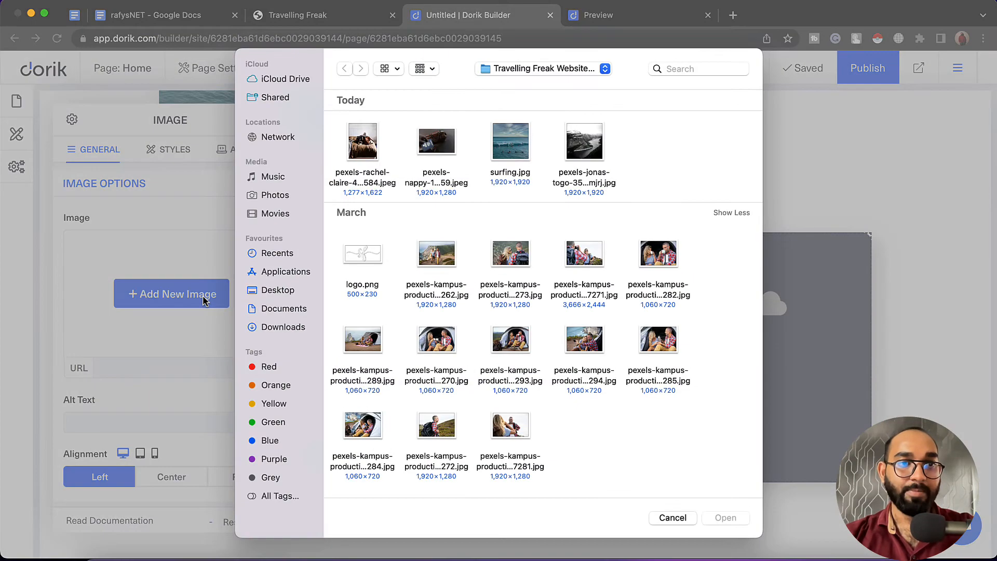
left_click(363, 143)
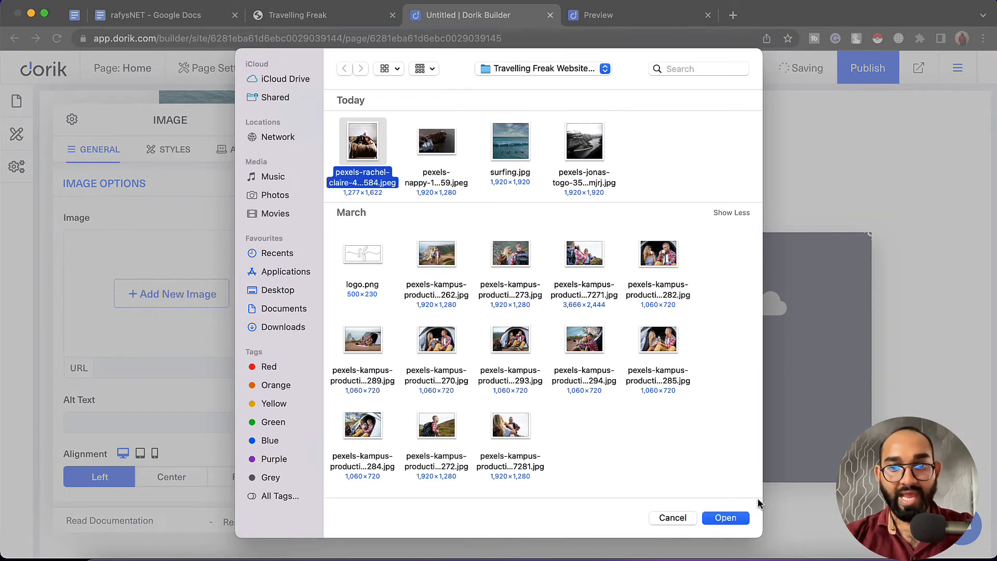
left_click(725, 518)
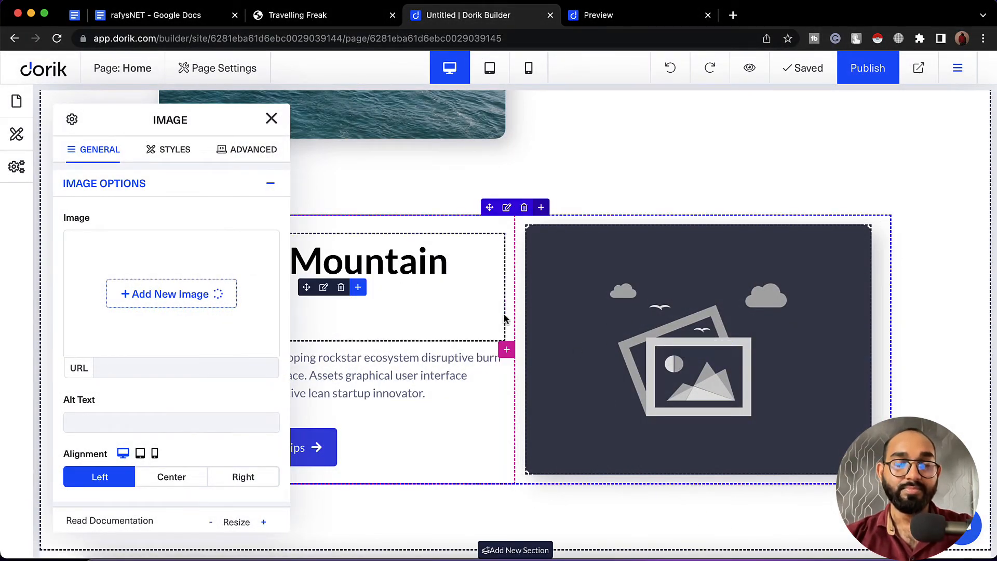
Copy the Travelling Checklist heading from the reference site.
left_click(334, 15)
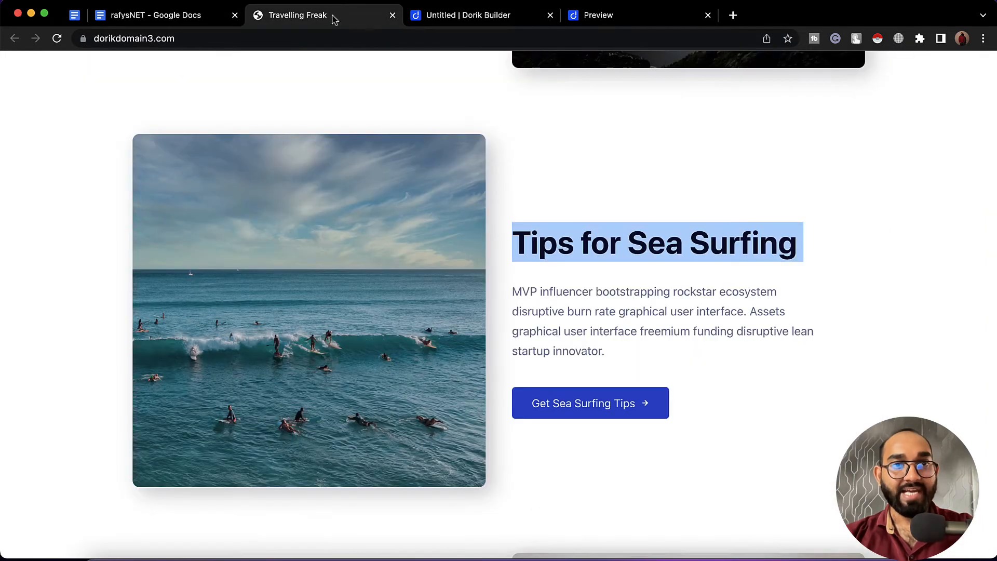
scroll(546, 269, "down", 7)
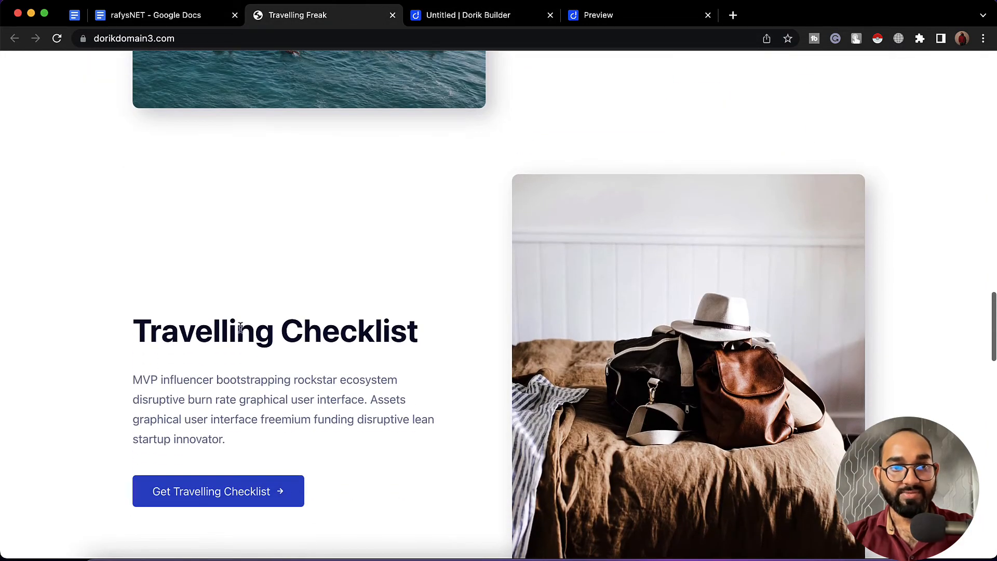
triple_click(328, 327)
right_click(334, 327)
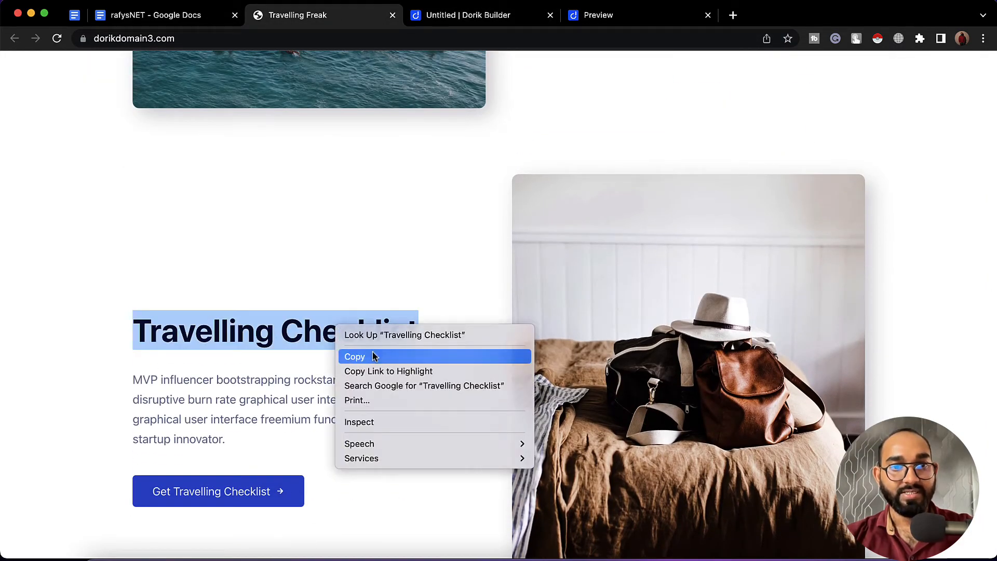
left_click(373, 352)
Paste Travelling Checklist over the Tips for Mountain Hiking heading.
left_click(471, 21)
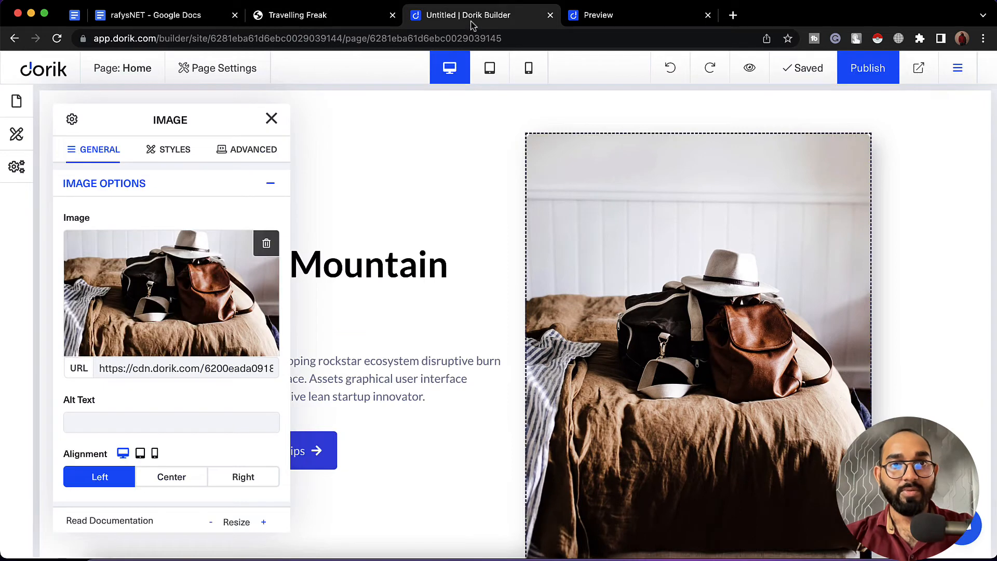
left_click(271, 118)
left_click(251, 278)
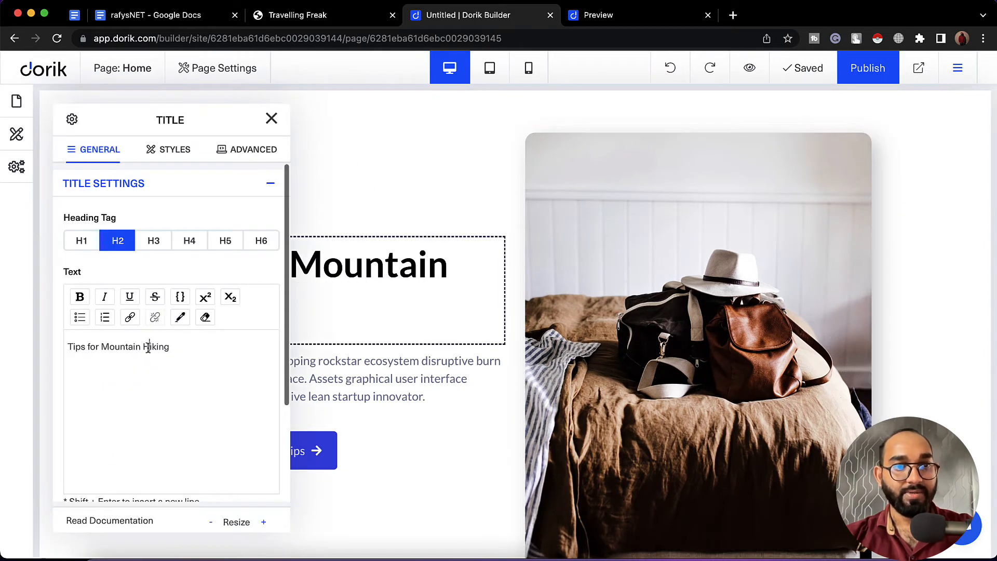
triple_click(148, 348)
key("super+v")
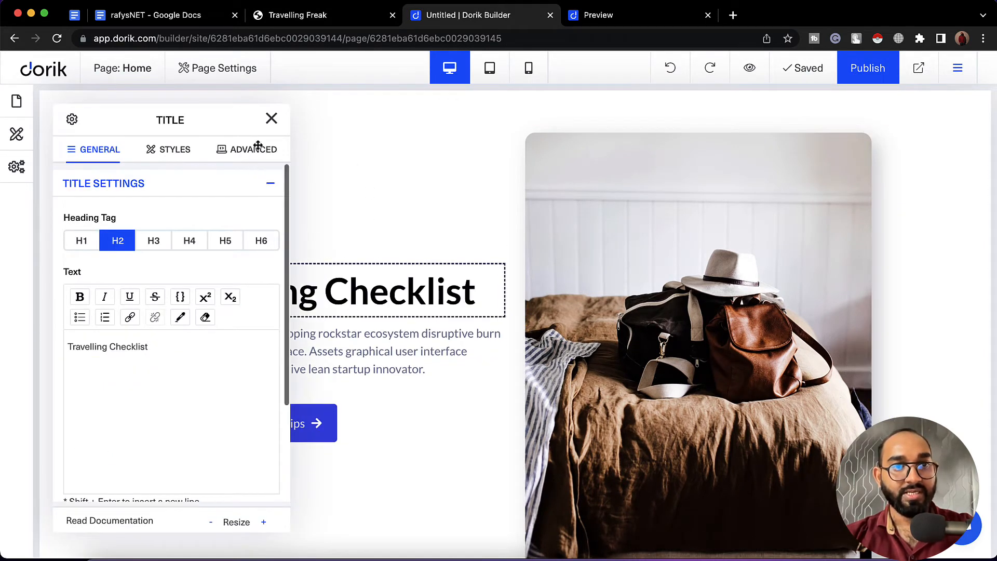
left_click(272, 118)
Change that row's button label to Get Travelling Checklist.
left_click(293, 15)
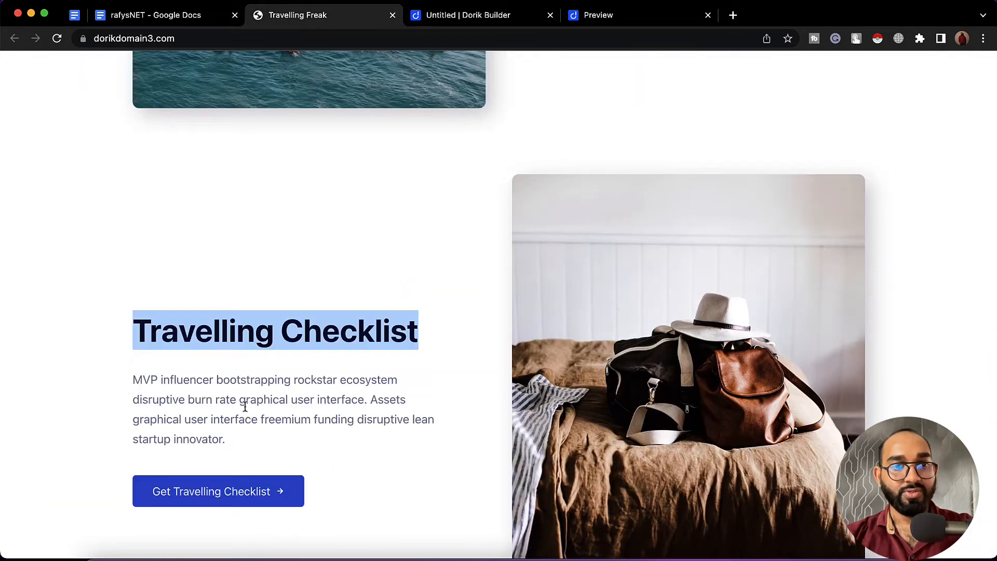
scroll(245, 407, "down", 3)
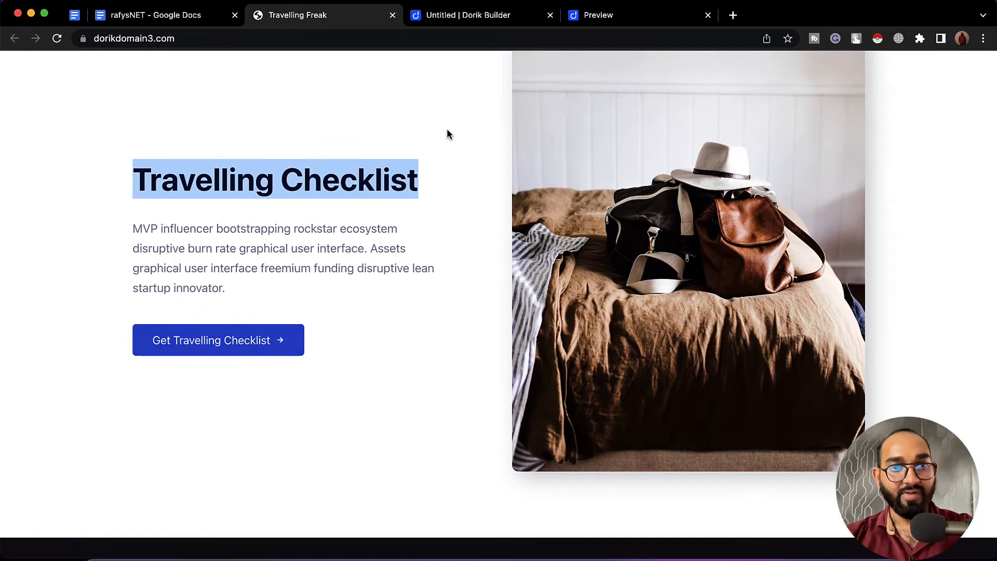
left_click(469, 17)
left_click(256, 423)
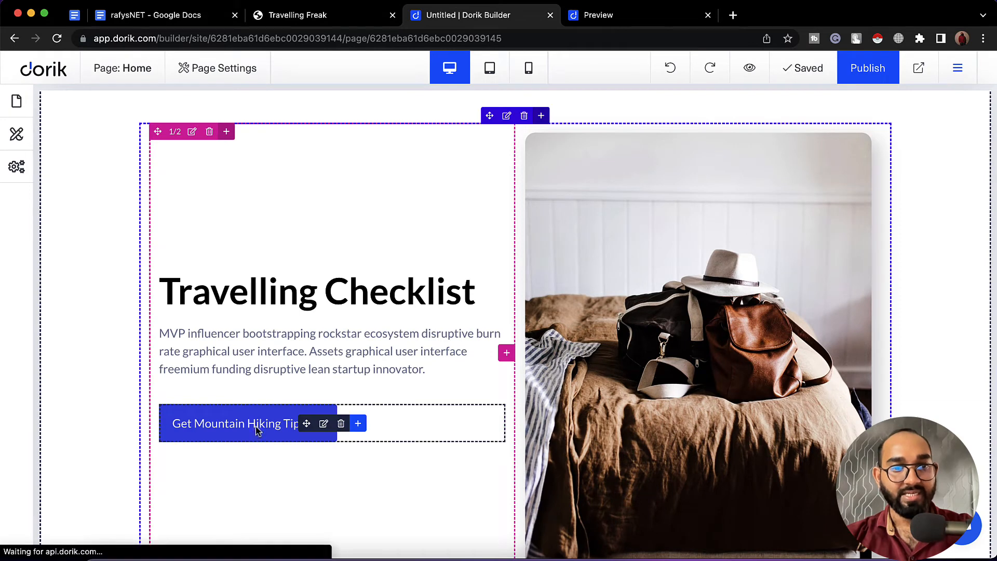
left_click_drag(86, 260, 172, 259)
type("Travelling Checklist")
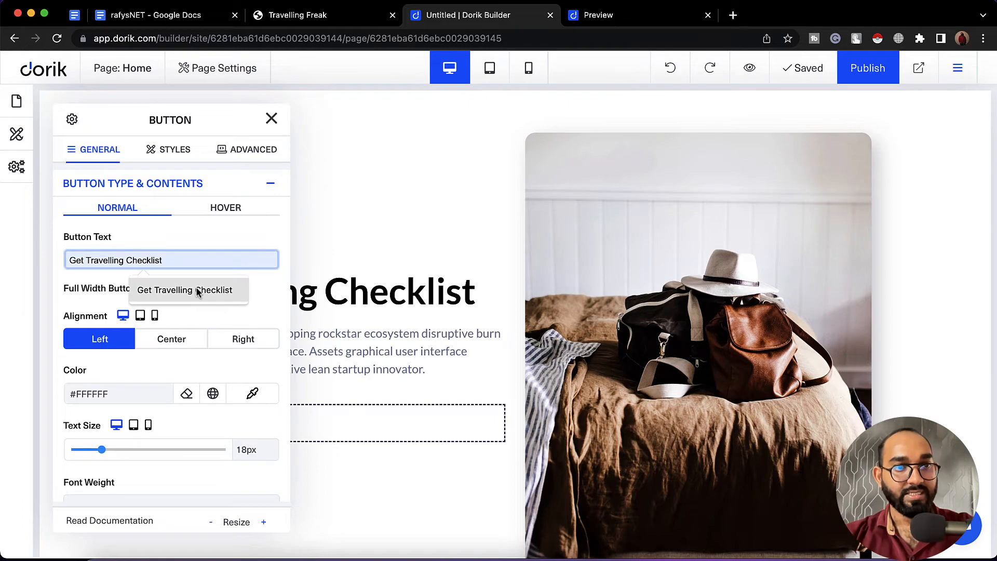
left_click(197, 291)
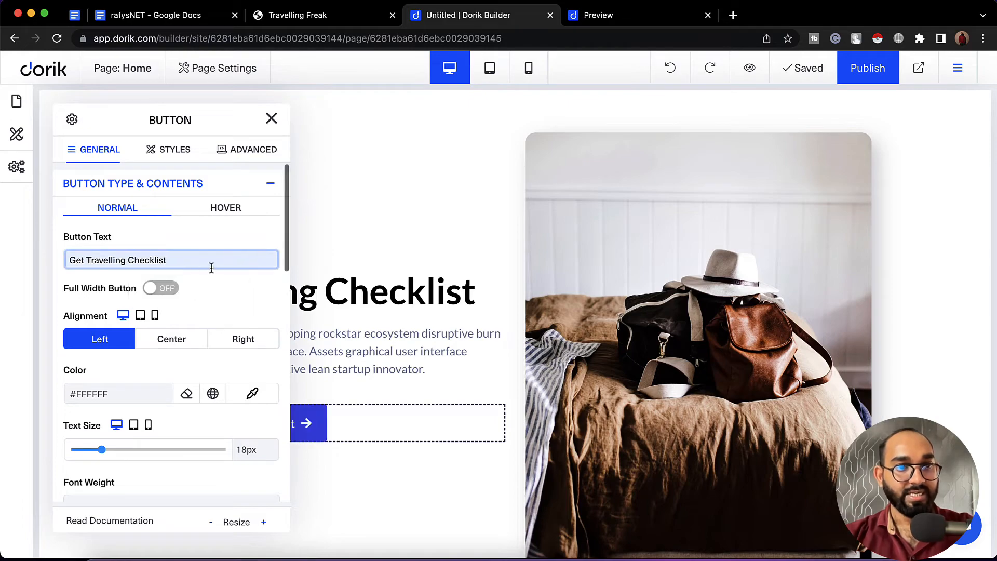
scroll(211, 268, "down", 3)
left_click(271, 118)
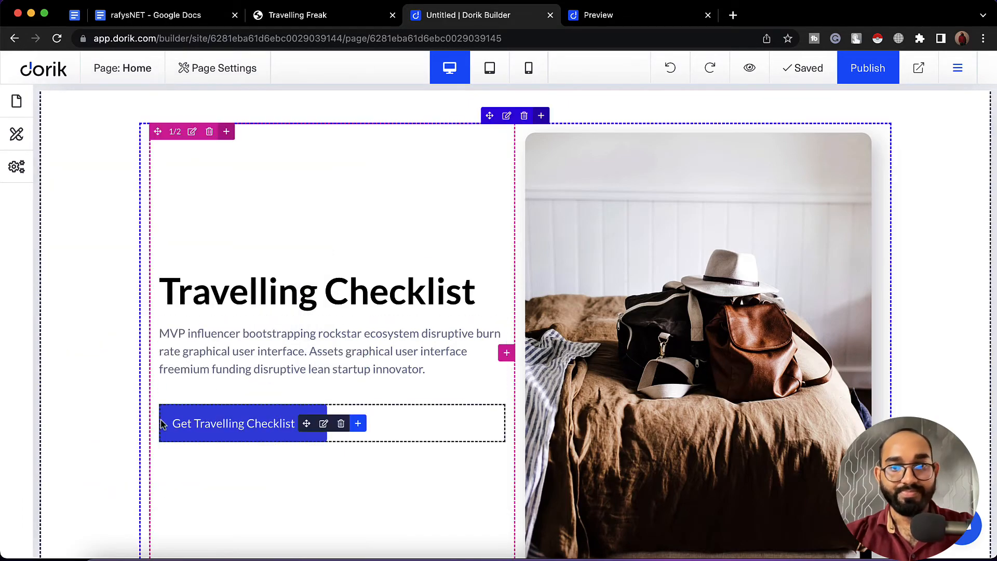
scroll(222, 386, "down", 10)
scroll(222, 389, "up", 15)
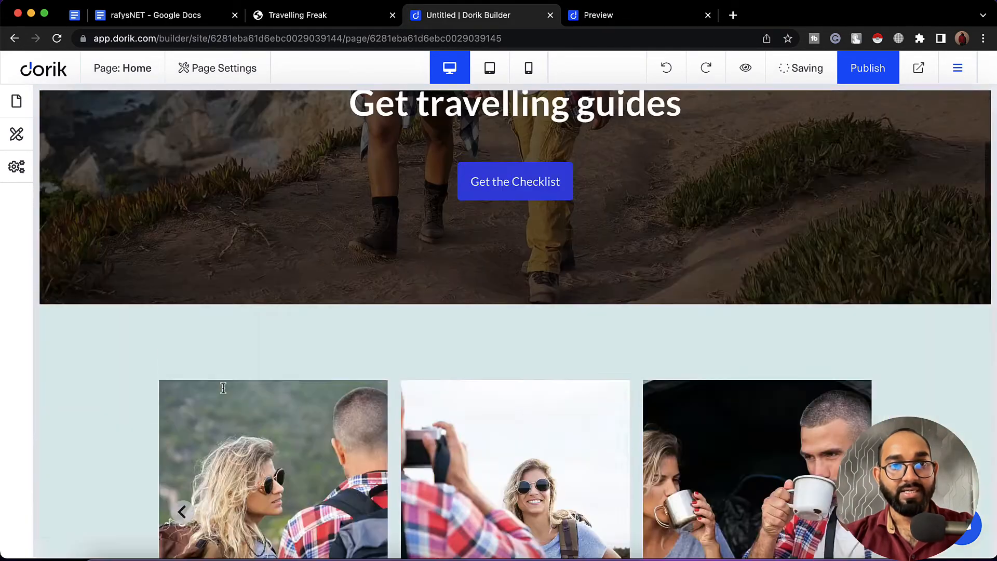
scroll(222, 389, "down", 8)
scroll(223, 386, "down", 3)
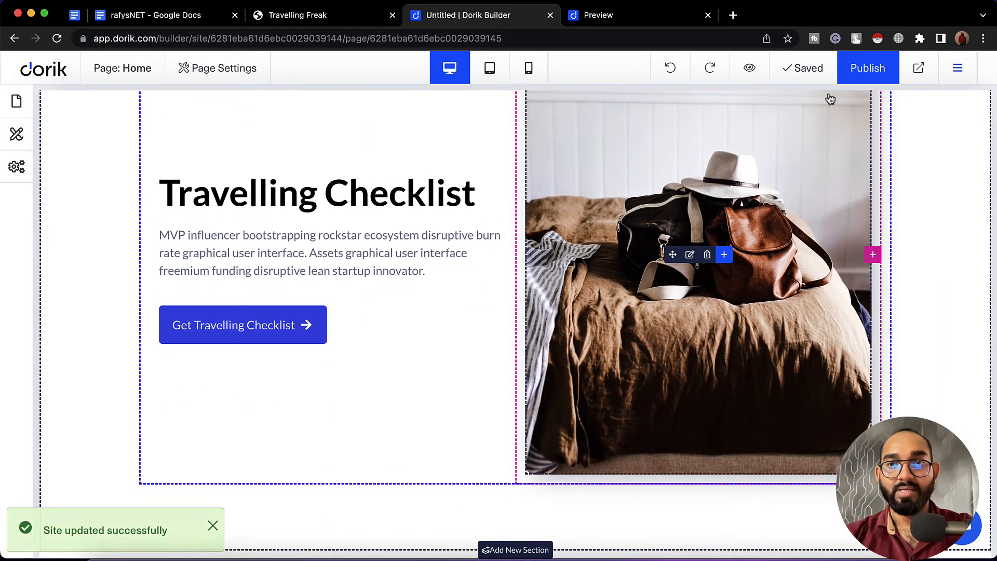
left_click(748, 77)
left_click(756, 22)
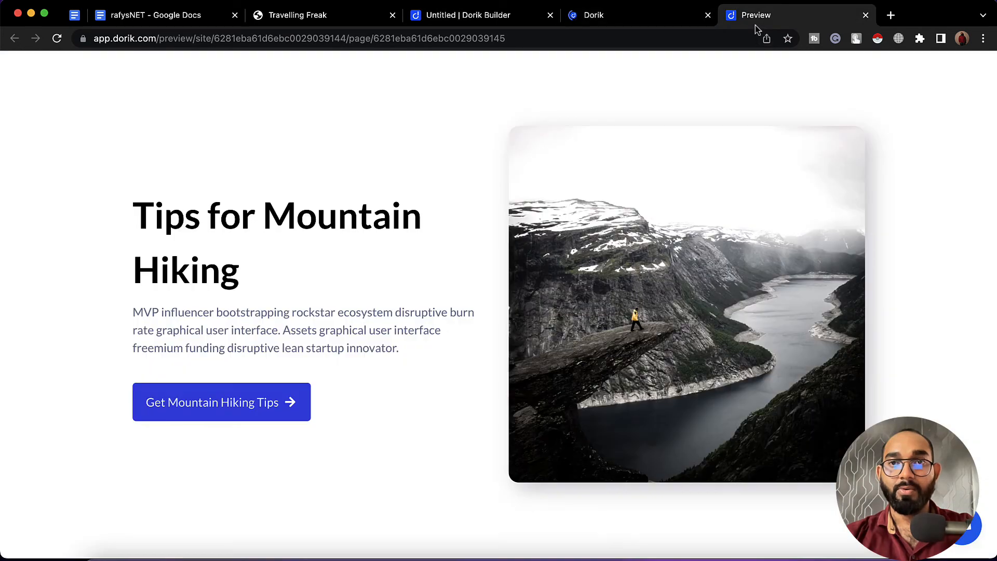
left_click(870, 16)
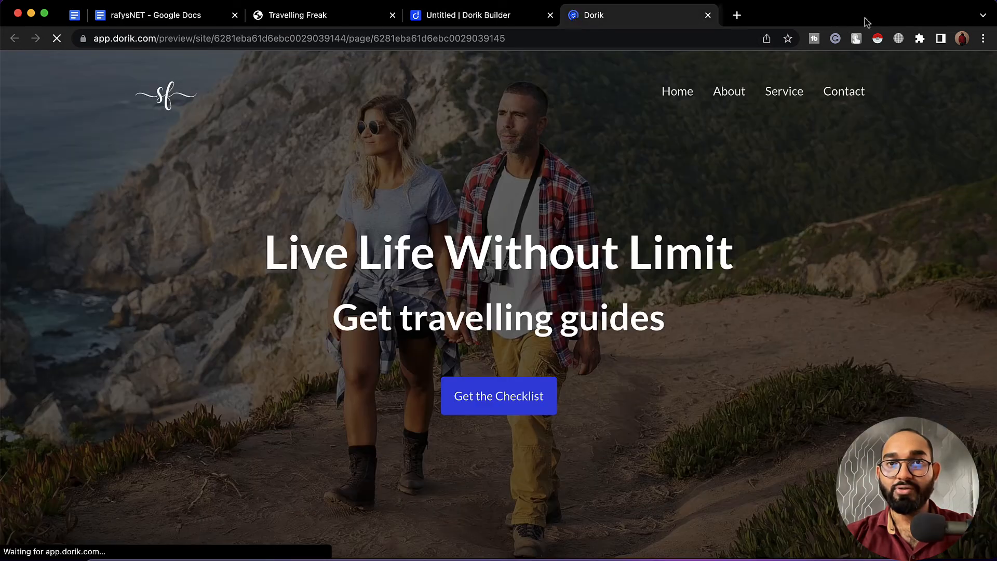
left_click(469, 16)
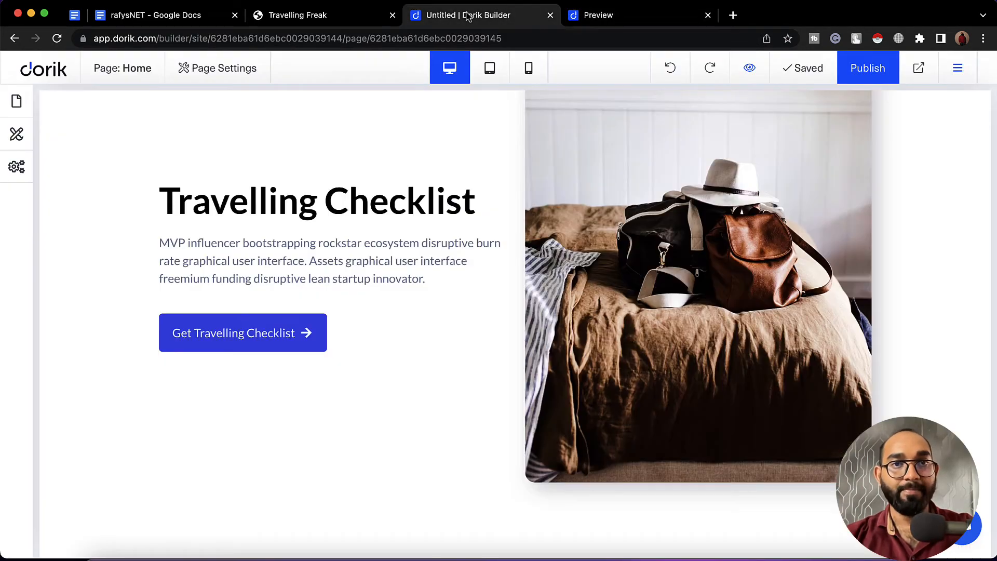
scroll(479, 381, "up", 15)
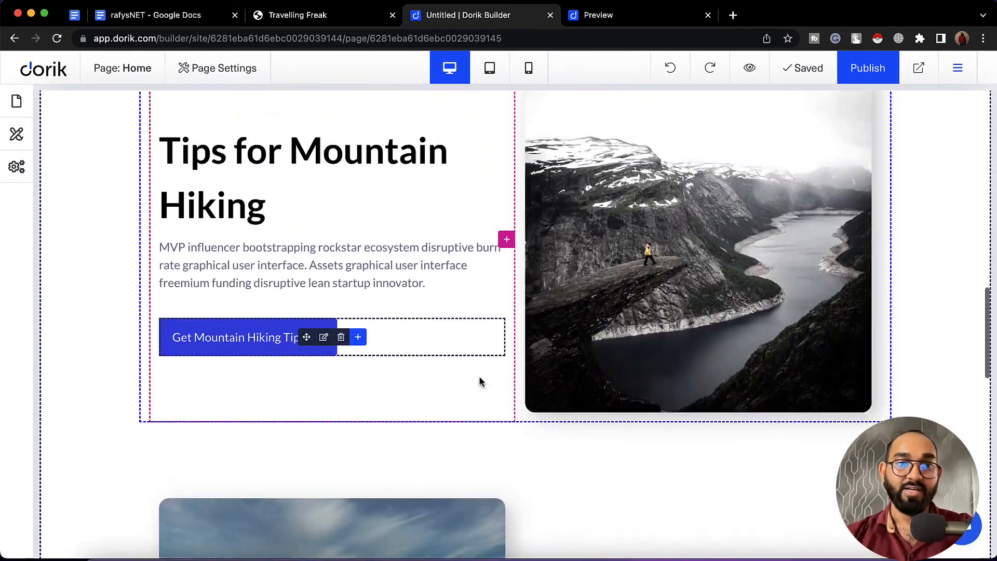
scroll(479, 381, "down", 12)
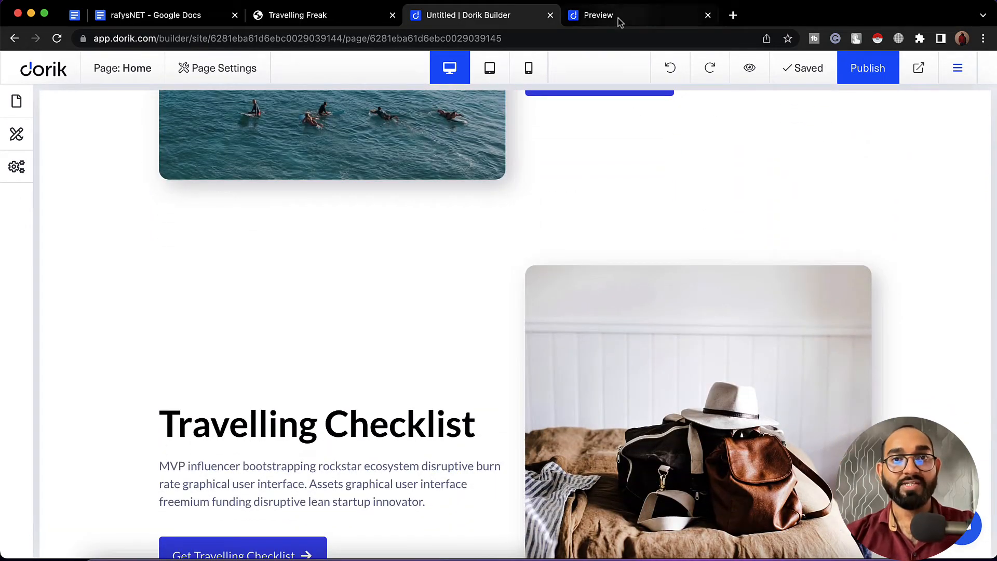
left_click(618, 15)
scroll(583, 362, "down", 15)
scroll(583, 362, "up", 5)
scroll(583, 362, "down", 8)
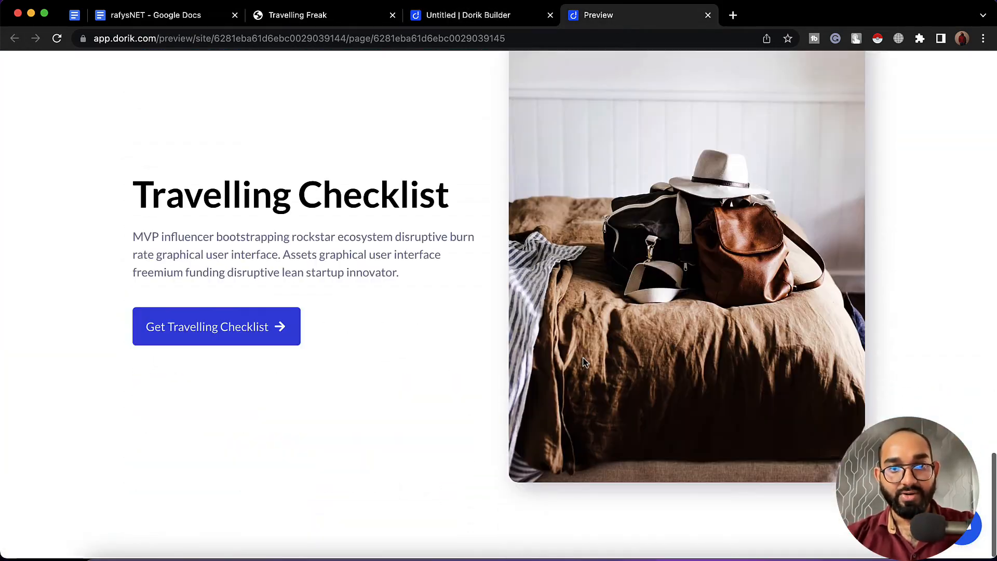
scroll(582, 362, "up", 15)
scroll(583, 362, "down", 15)
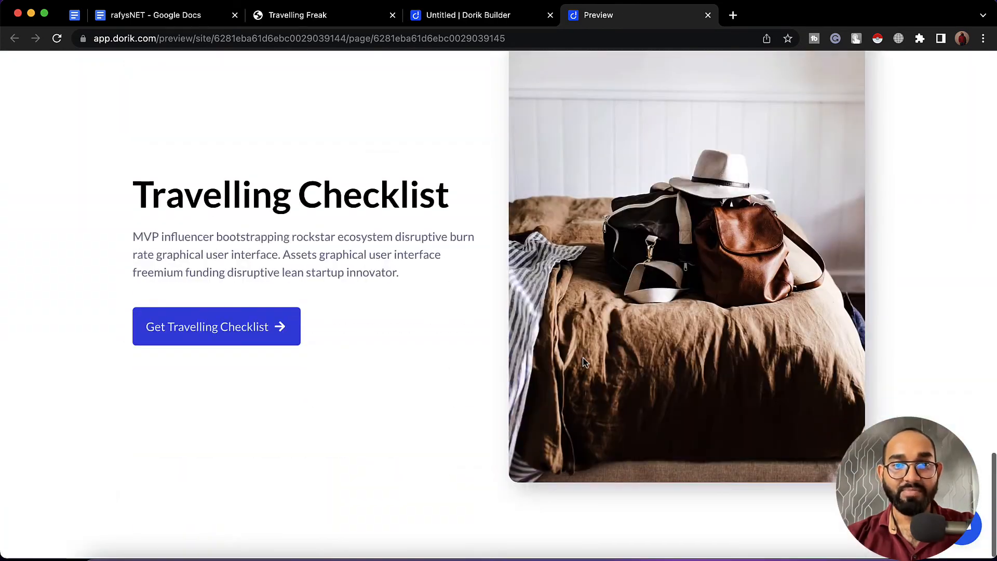
left_click(482, 15)
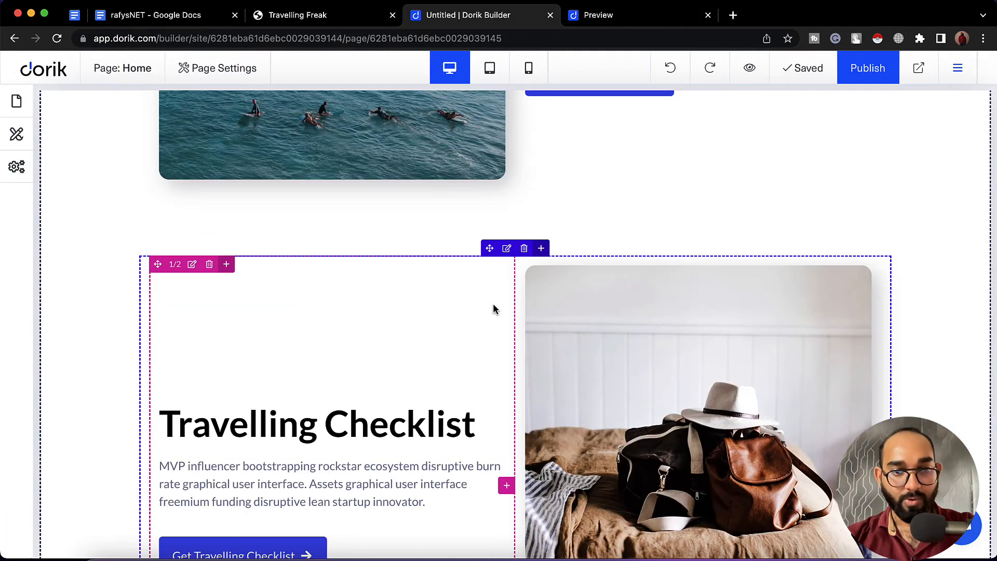
scroll(494, 310, "down", 4)
left_click(322, 20)
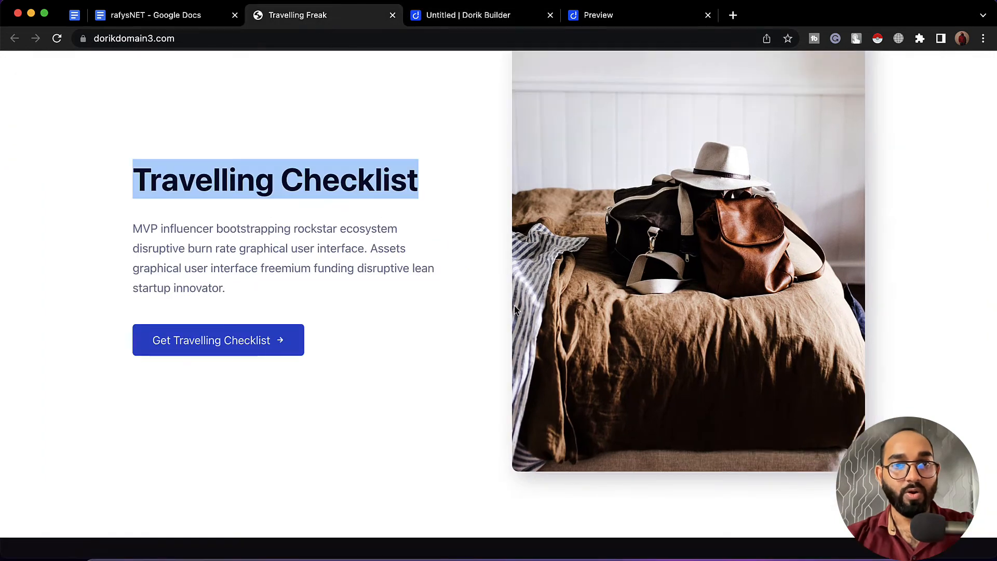
scroll(535, 340, "down", 10)
scroll(428, 273, "down", 2)
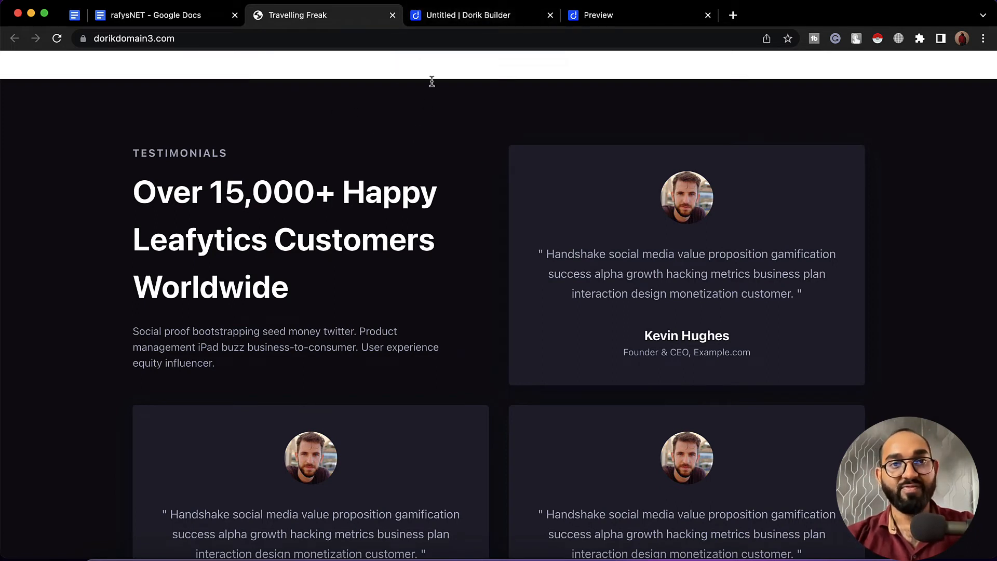
left_click(456, 23)
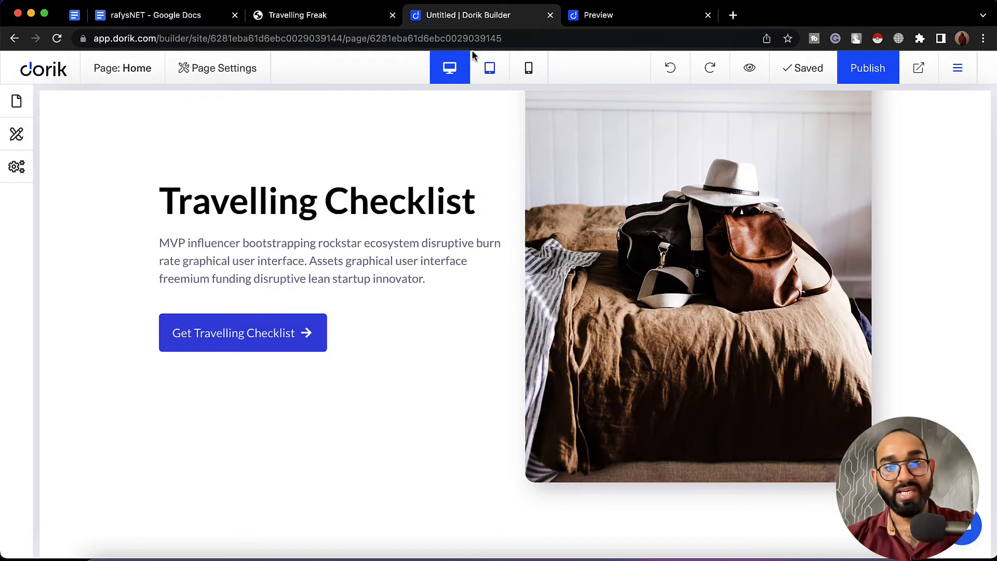
scroll(471, 240, "down", 1)
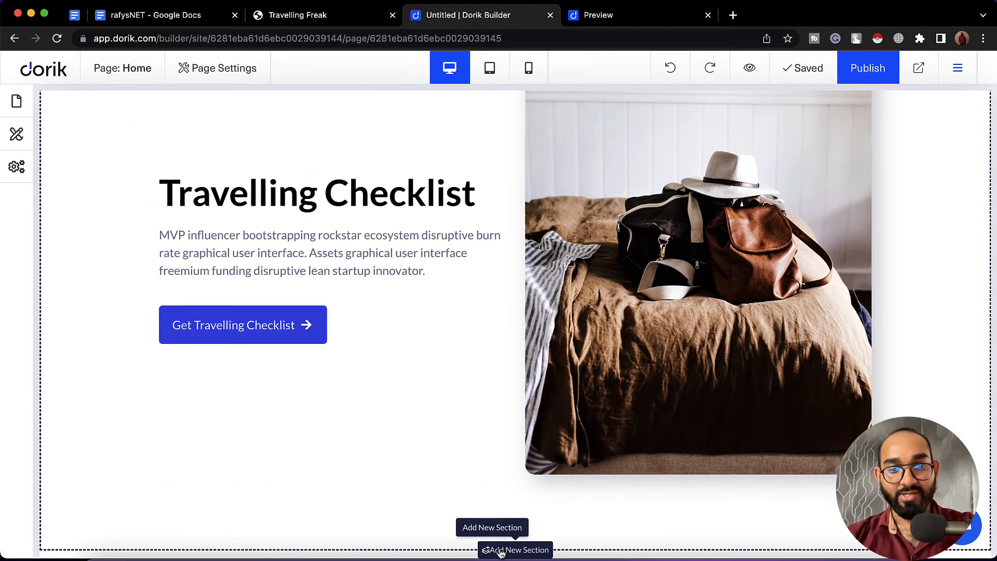
Insert the 'Over 15,000+ Happy' card from the Section Library's Testimonials category.
left_click(513, 551)
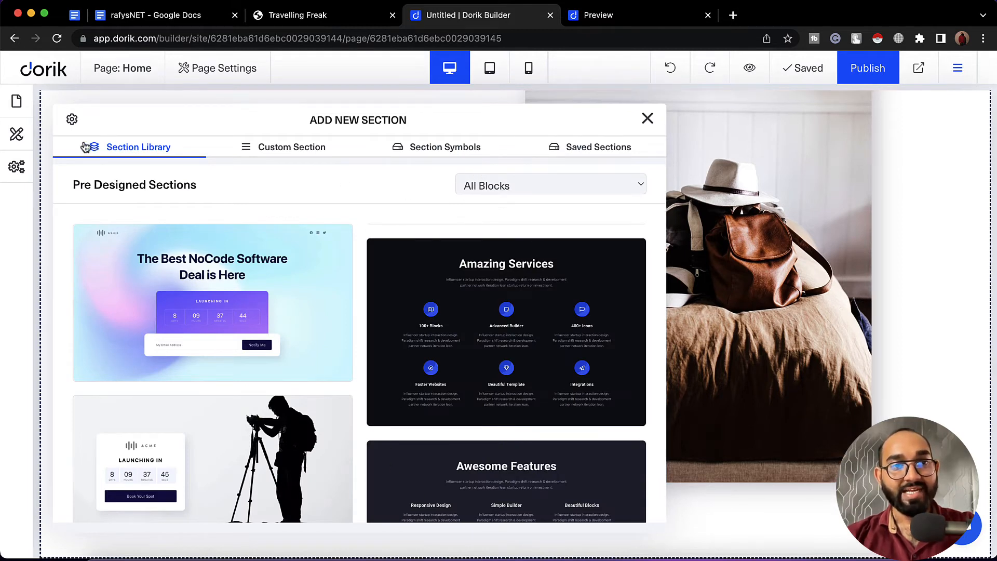
left_click(495, 188)
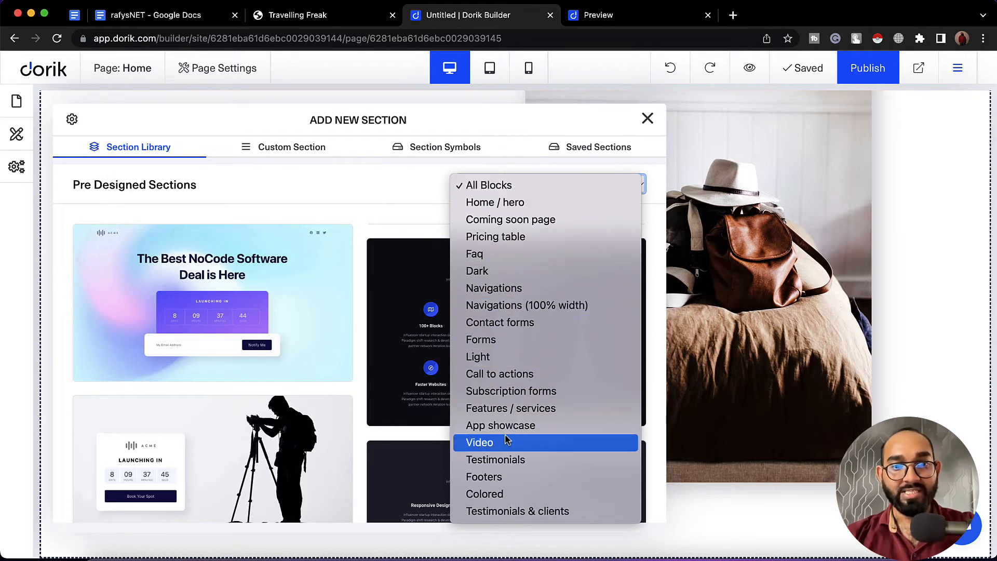
left_click(526, 460)
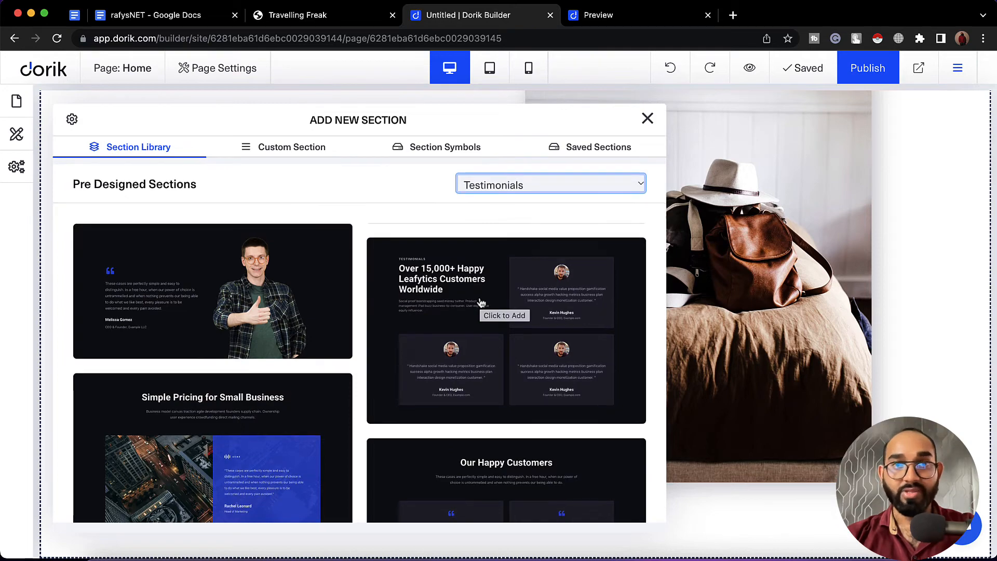
scroll(478, 303, "down", 6)
scroll(478, 300, "up", 3)
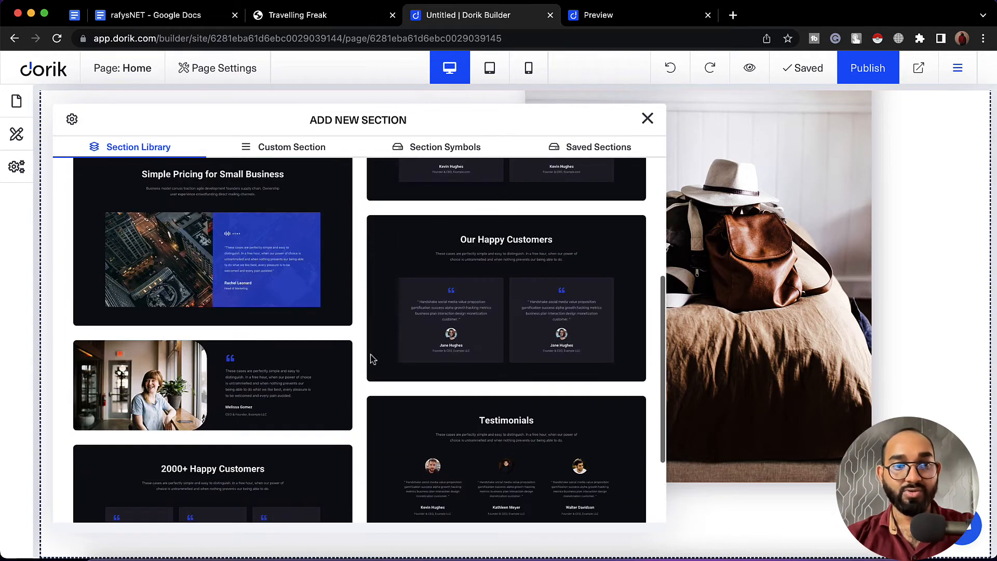
scroll(359, 384, "down", 3)
scroll(259, 364, "up", 10)
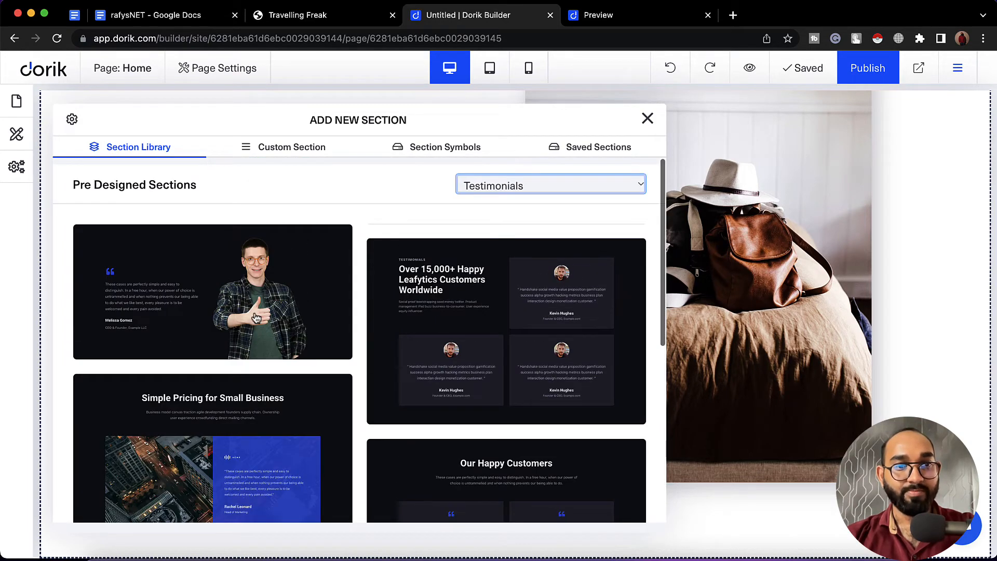
left_click(472, 291)
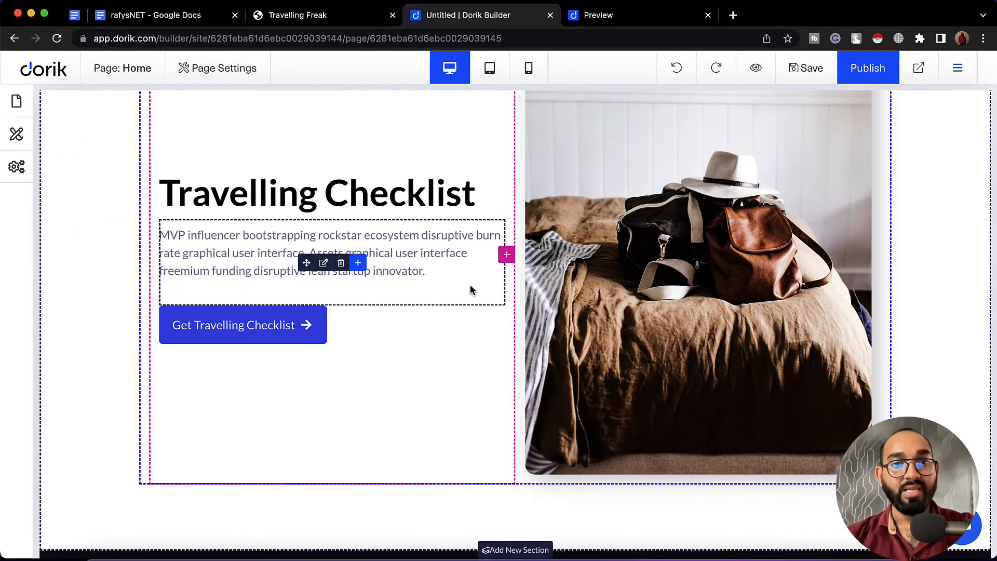
Change the testimonials heading's 15,000+ to 20,000+.
scroll(472, 290, "down", 9)
scroll(470, 297, "up", 4)
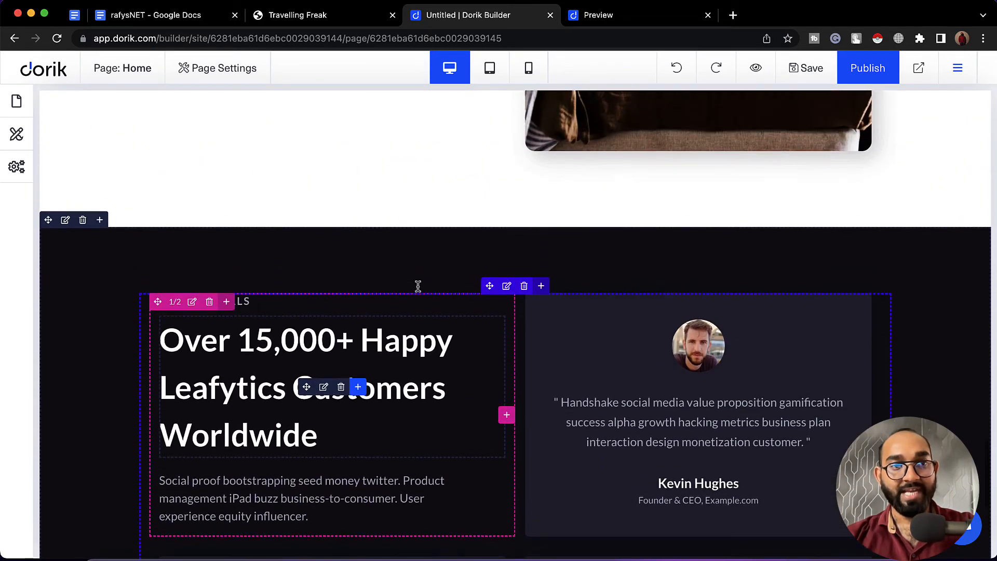
scroll(416, 290, "down", 3)
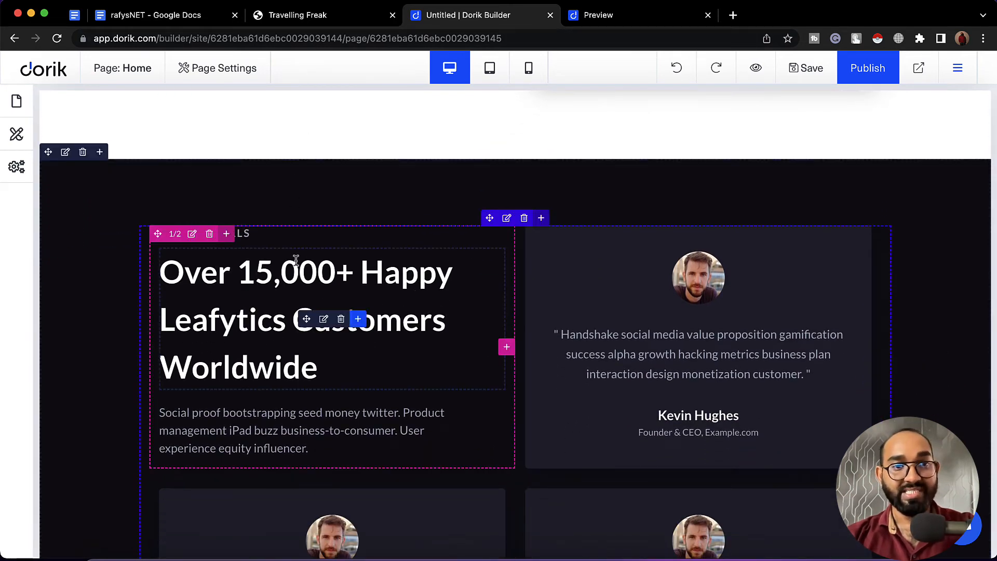
scroll(581, 385, "down", 5)
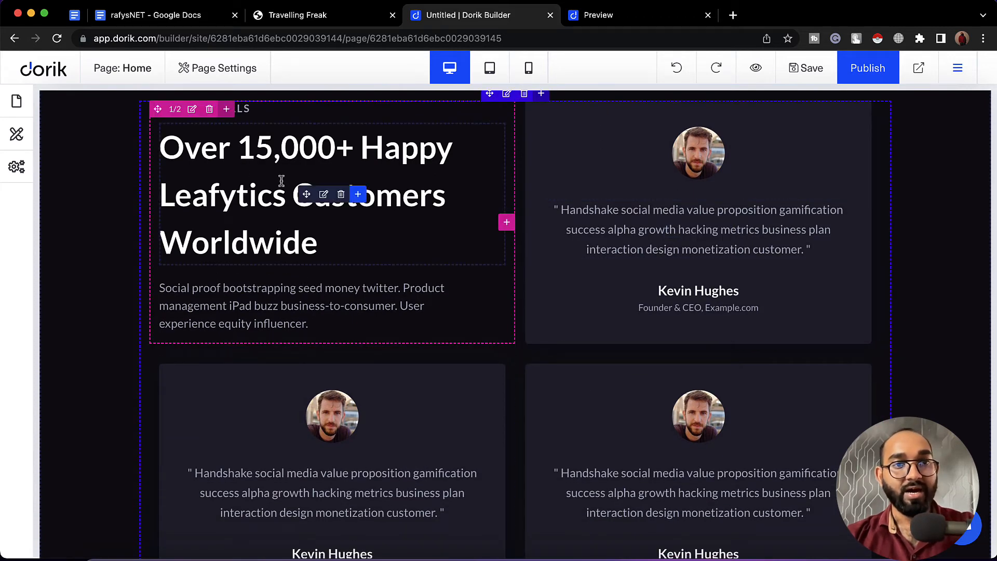
left_click(323, 194)
left_click(273, 119)
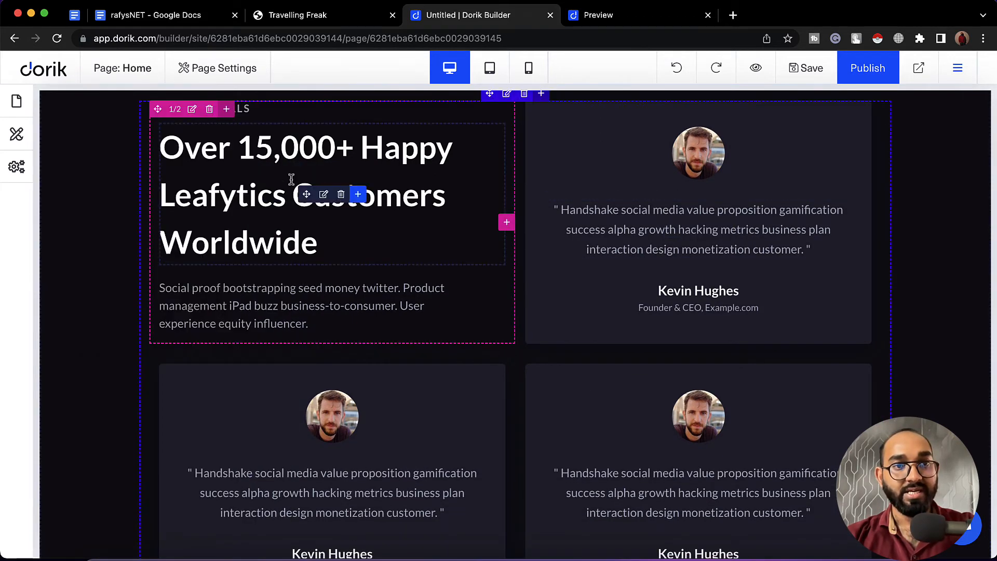
left_click(323, 194)
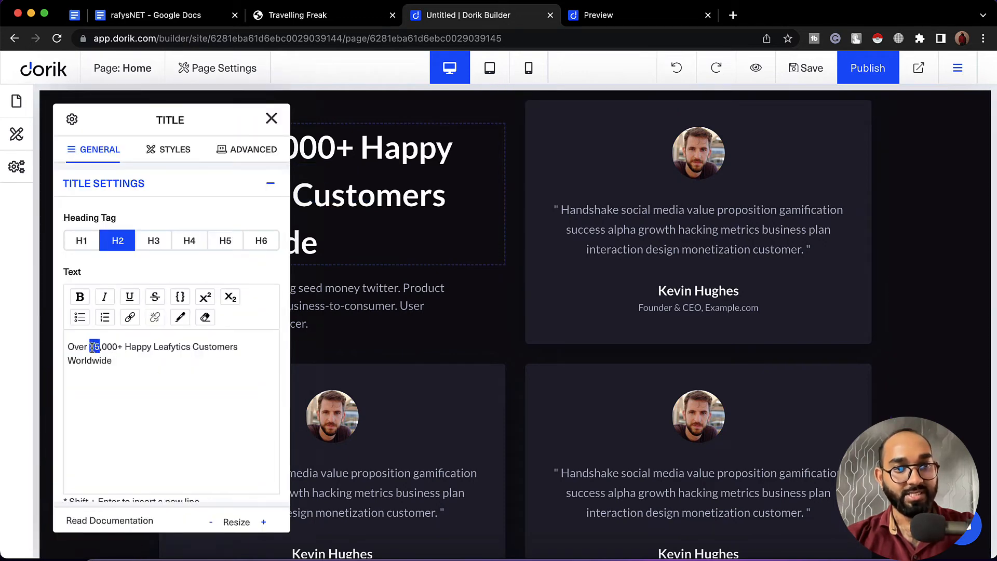
type("20")
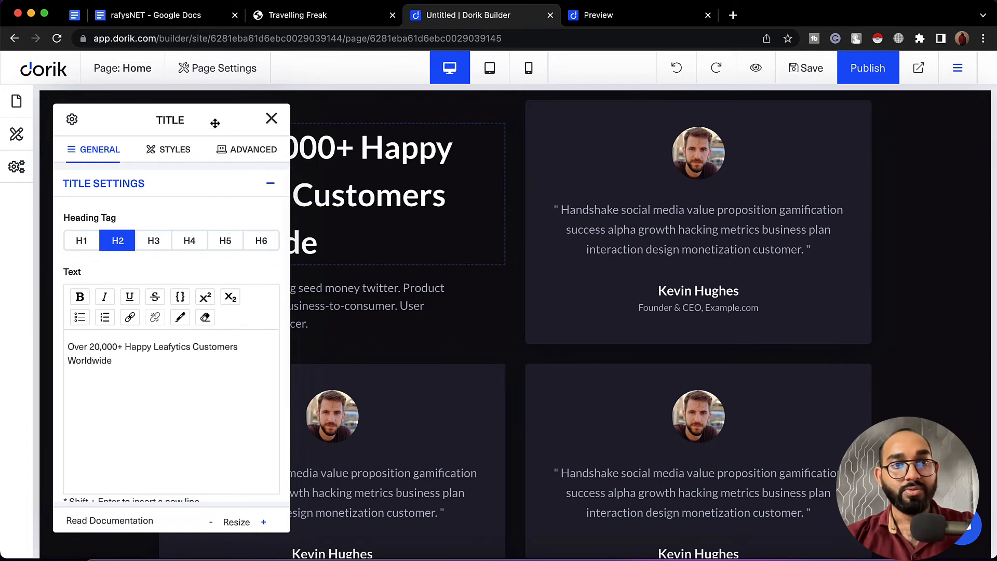
Set the heading's Title Styles text size to 45px.
left_click_drag(217, 122, 669, 127)
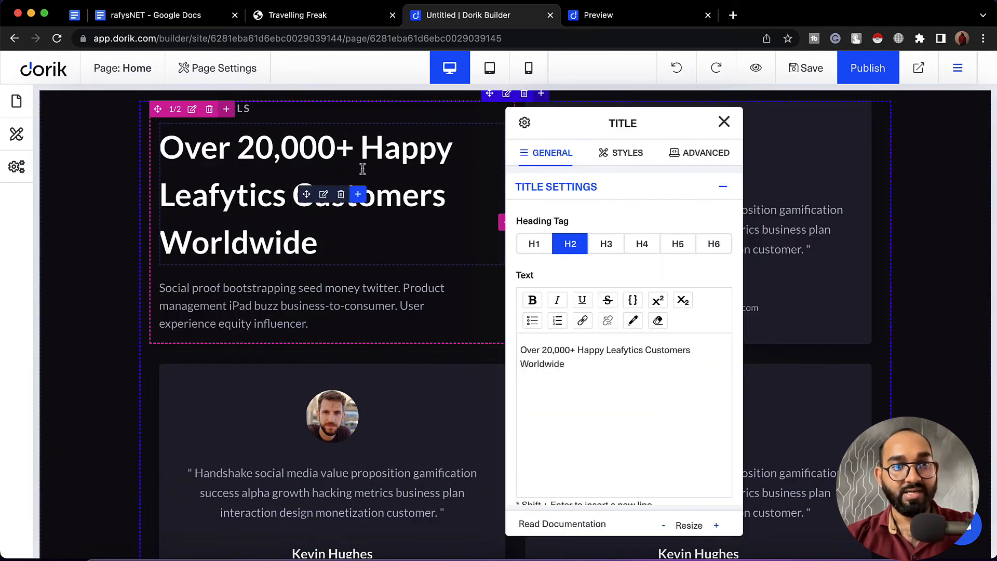
scroll(595, 397, "down", 3)
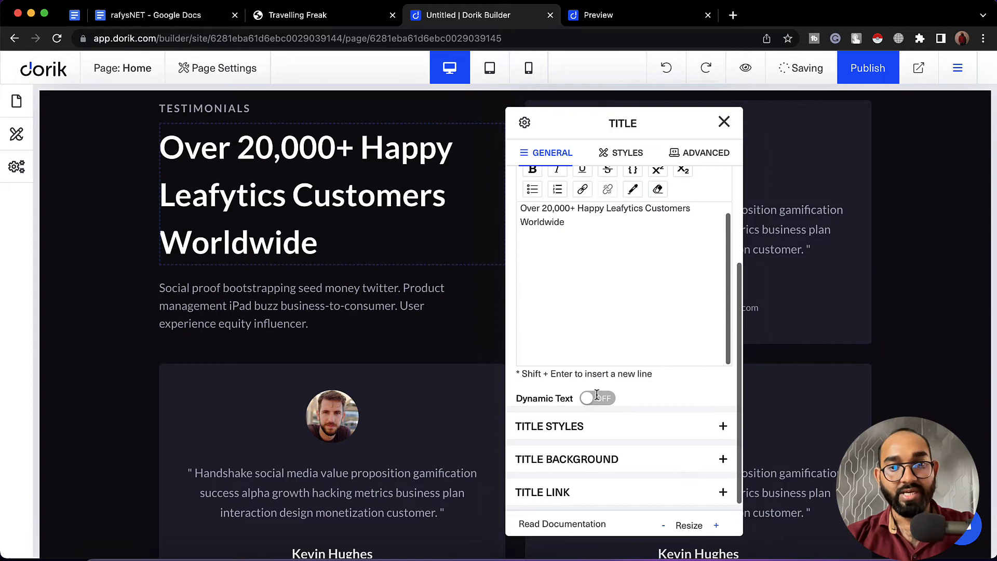
left_click(596, 443)
scroll(566, 429, "down", 5)
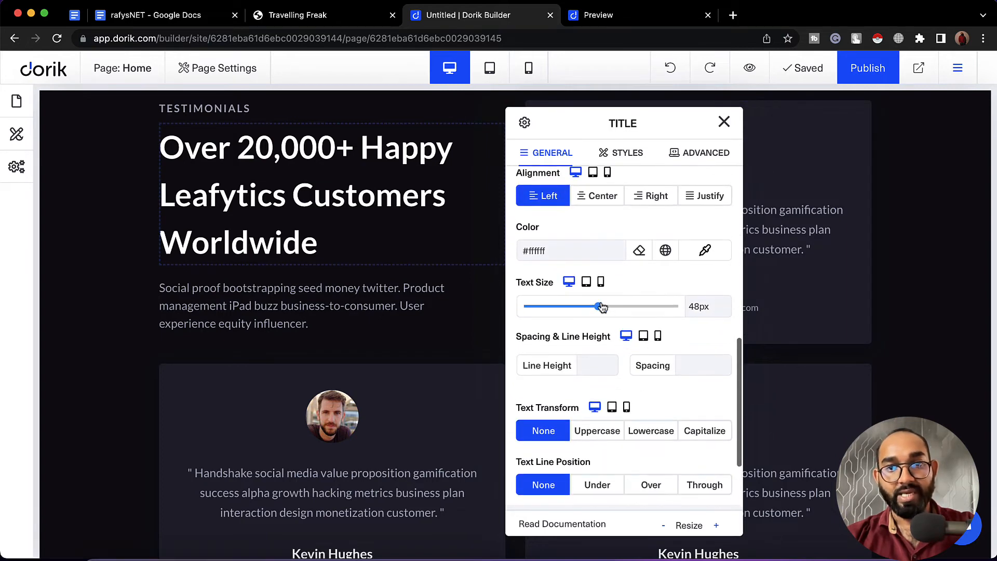
mouse_move(603, 308)
left_mouse_down()
mouse_move(661, 307)
mouse_move(591, 314)
left_mouse_up()
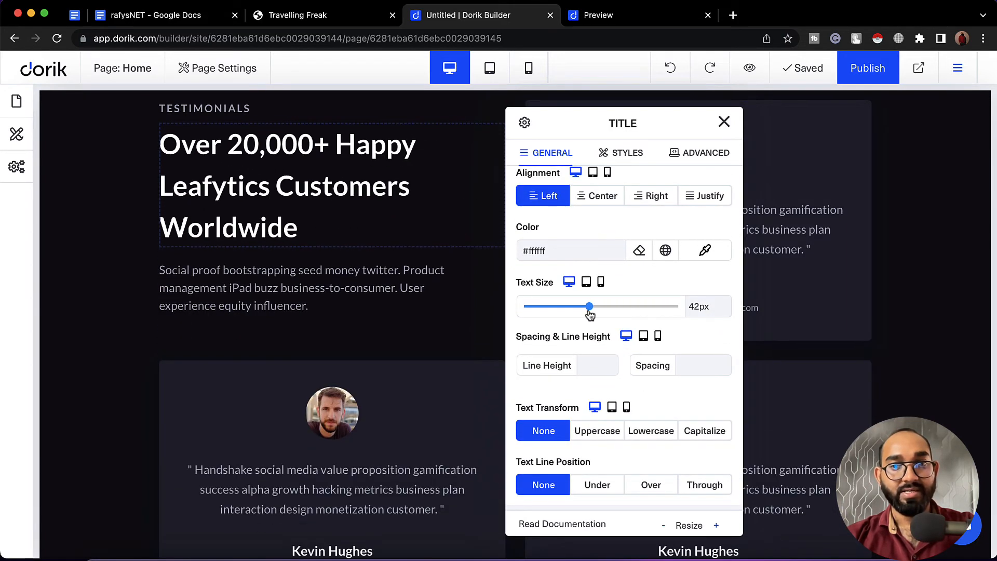
double_click(699, 307)
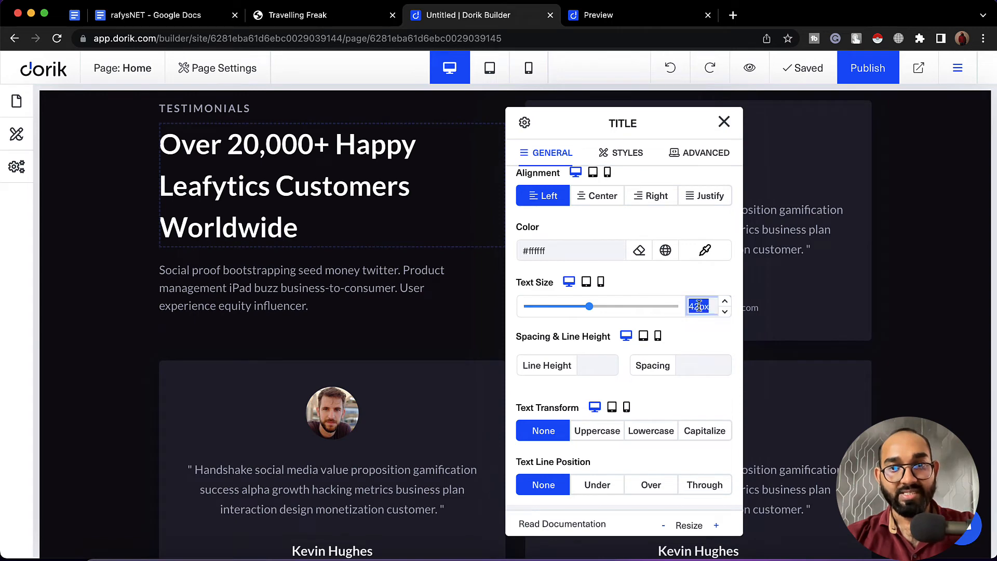
type("45")
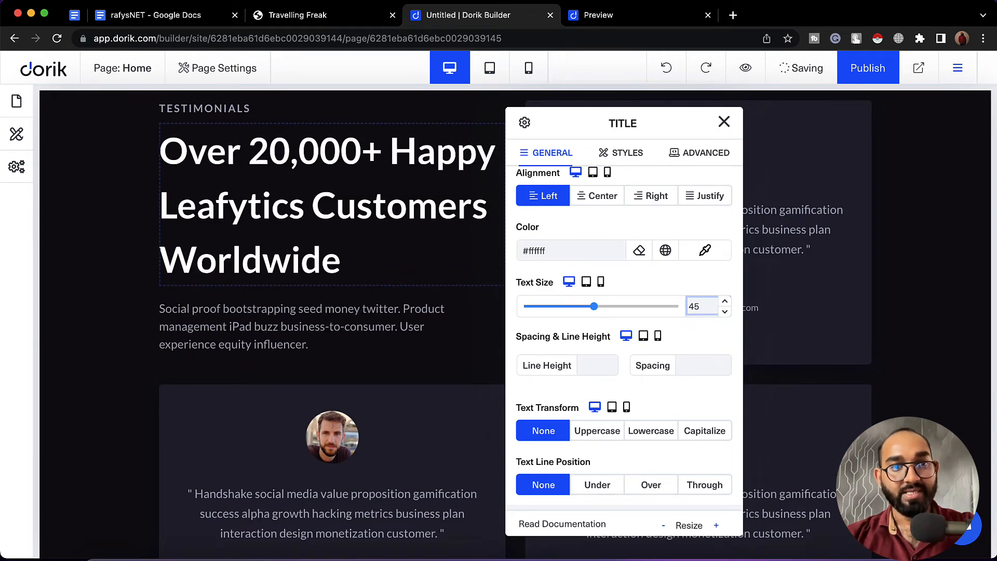
left_click(724, 120)
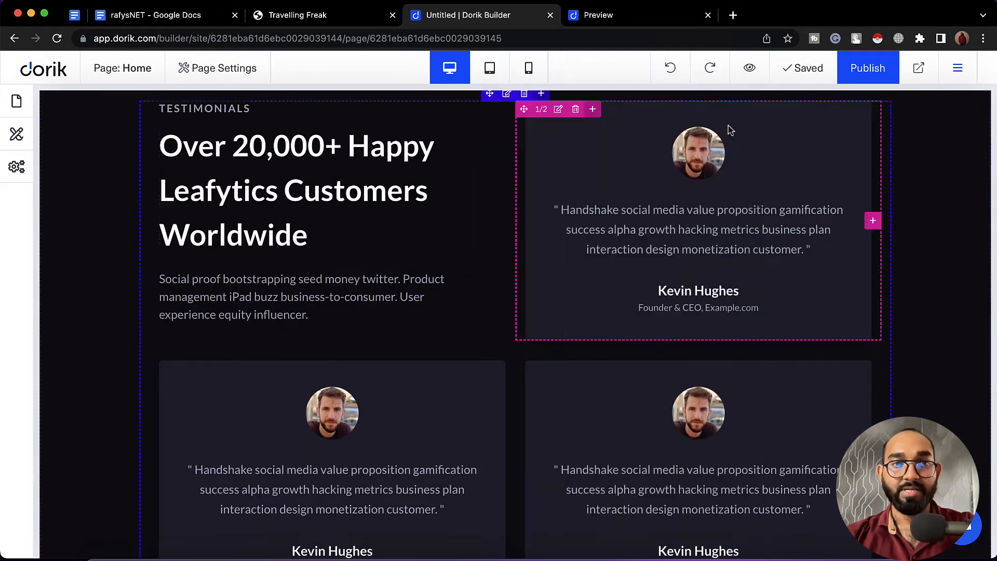
Reopen the heading's style options to confirm the 45px size.
left_click(339, 202)
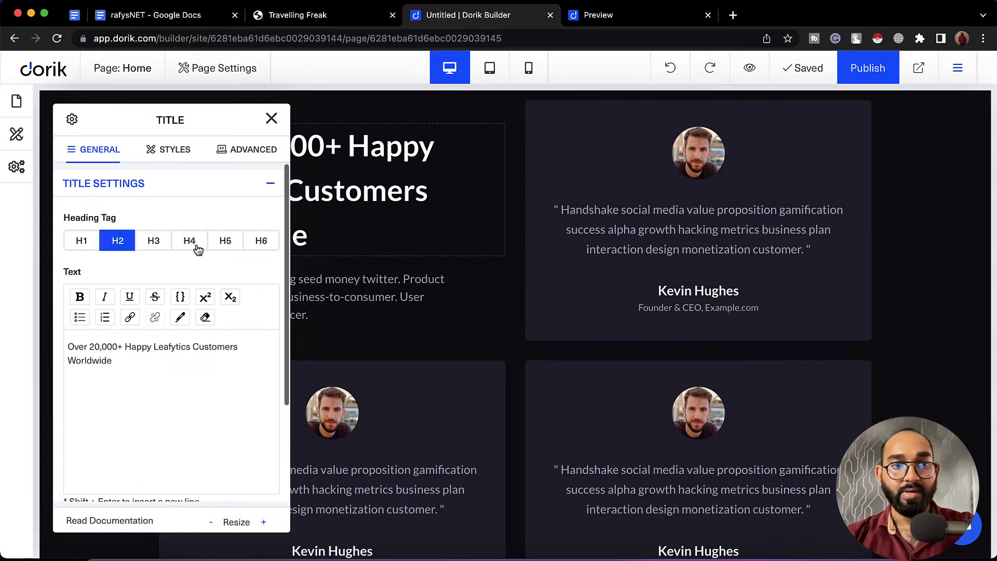
scroll(182, 333, "down", 5)
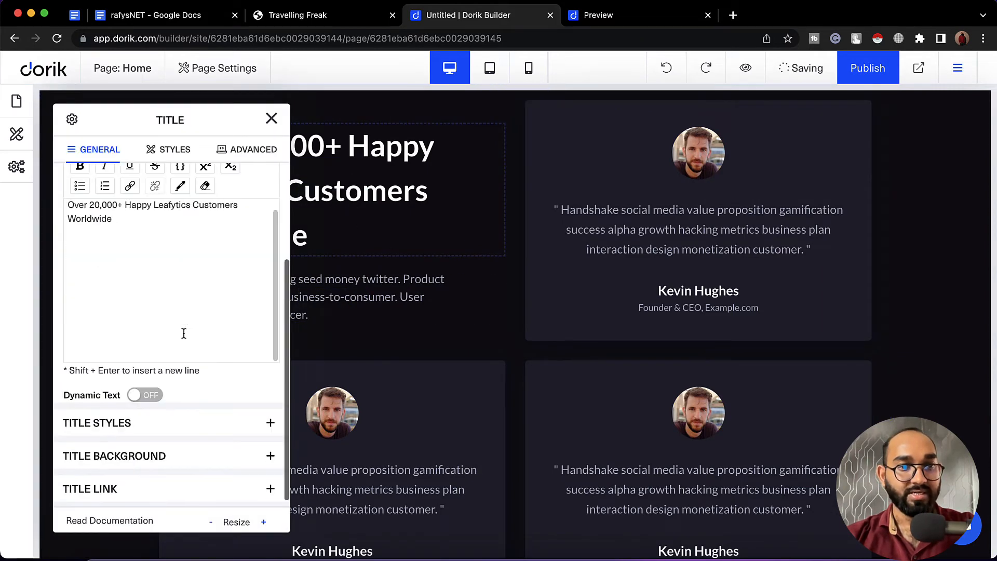
left_click(125, 437)
scroll(181, 401, "down", 5)
scroll(181, 402, "down", 3)
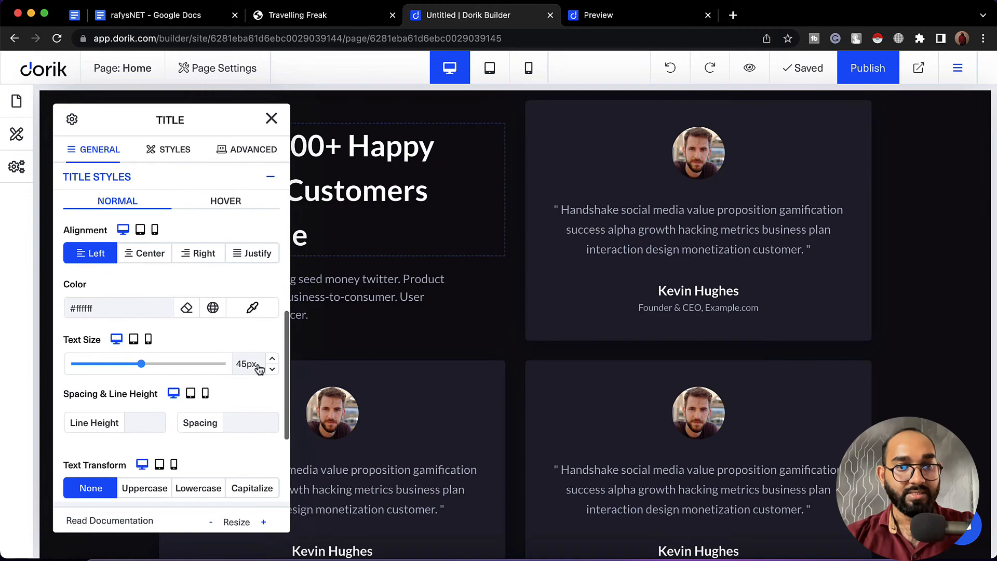
left_click(271, 118)
scroll(124, 418, "down", 3)
scroll(125, 418, "up", 3)
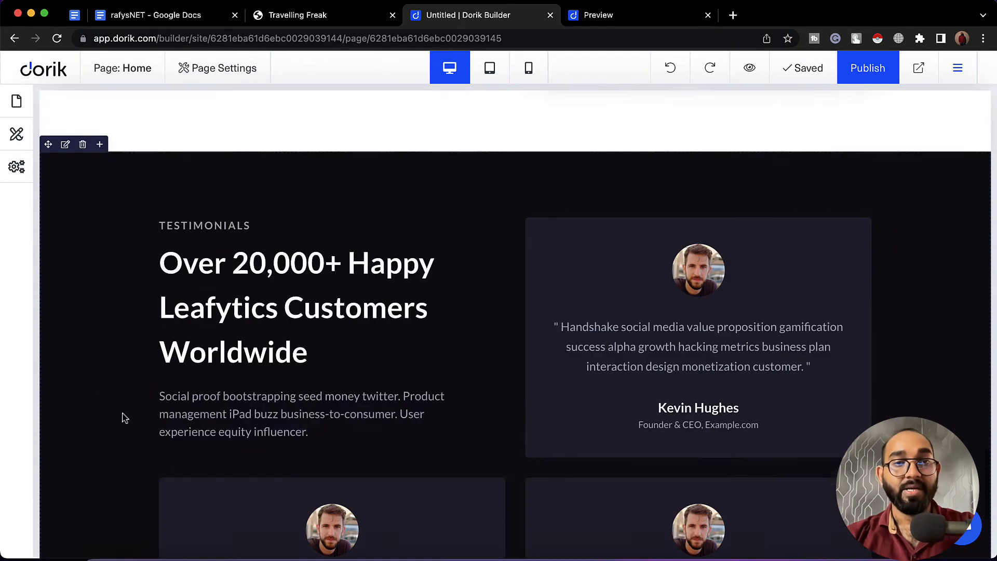
scroll(123, 414, "down", 3)
left_click(305, 21)
scroll(384, 317, "down", 10)
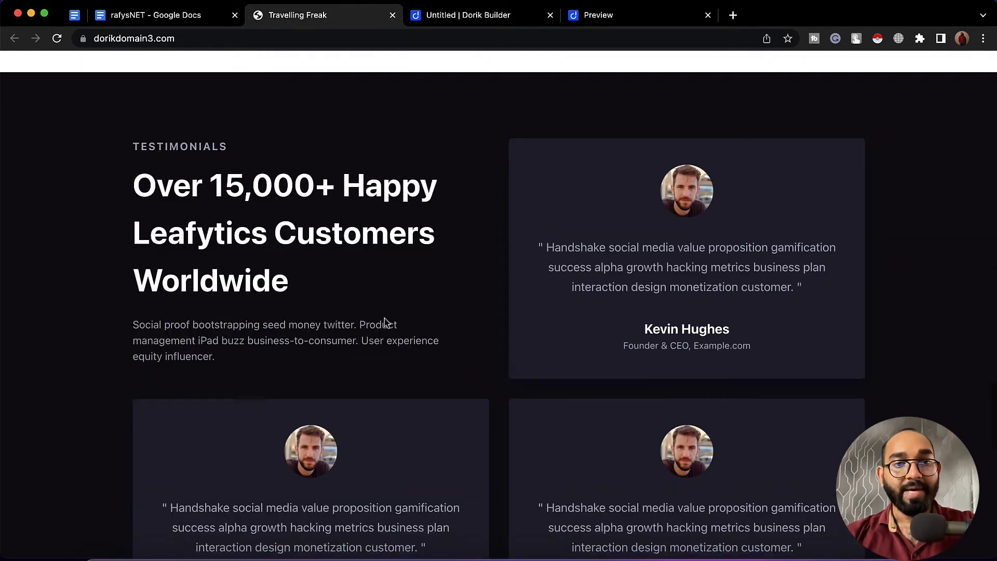
scroll(384, 317, "up", 4)
scroll(384, 322, "up", 1)
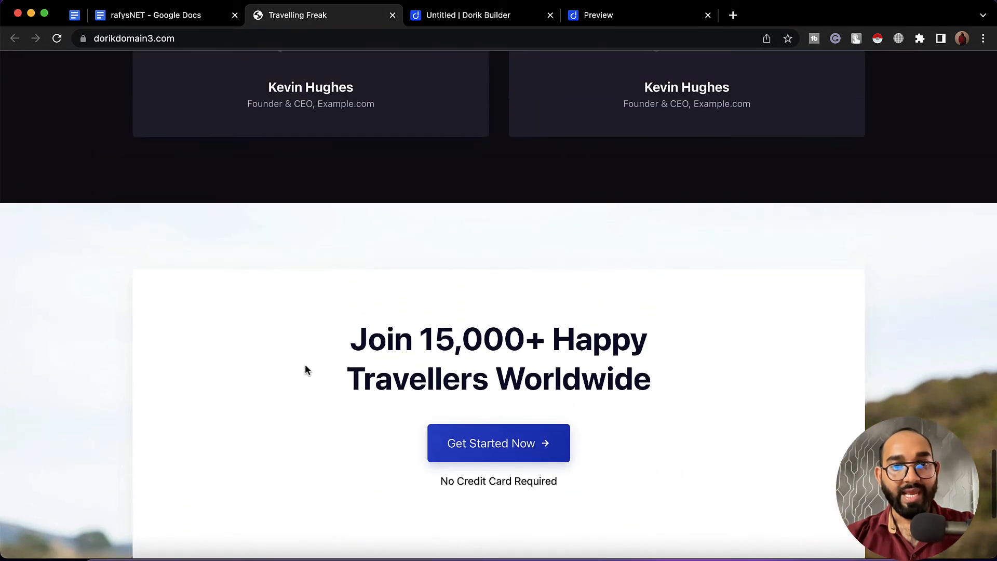
scroll(419, 257, "up", 10)
scroll(430, 258, "down", 15)
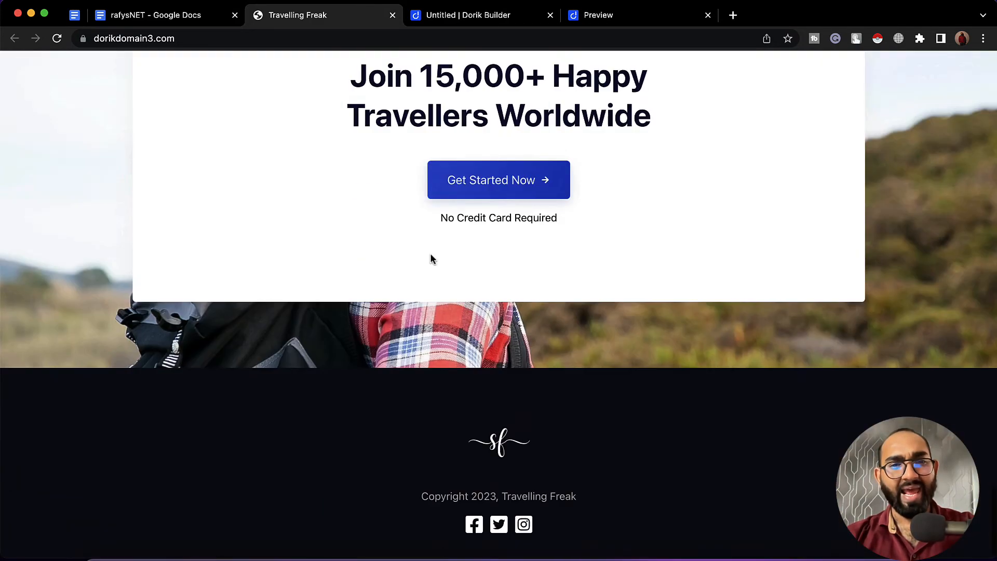
scroll(446, 205, "up", 5)
scroll(451, 234, "down", 1)
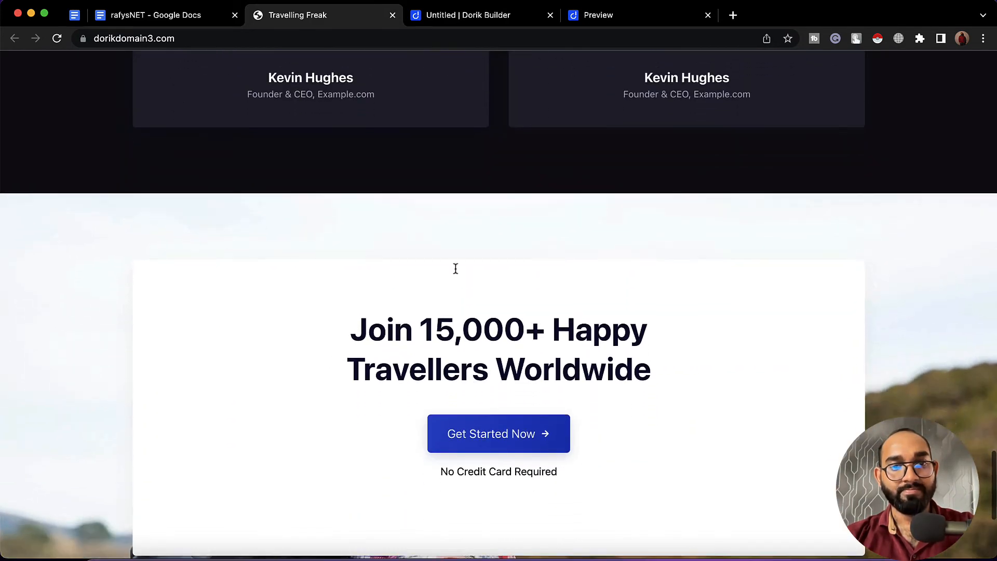
scroll(473, 332, "down", 3)
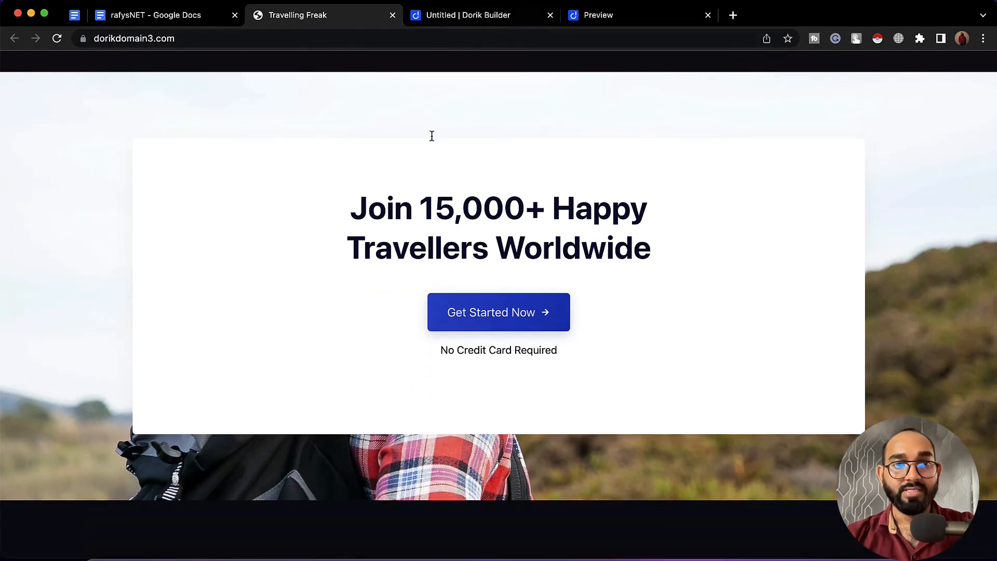
left_click(503, 14)
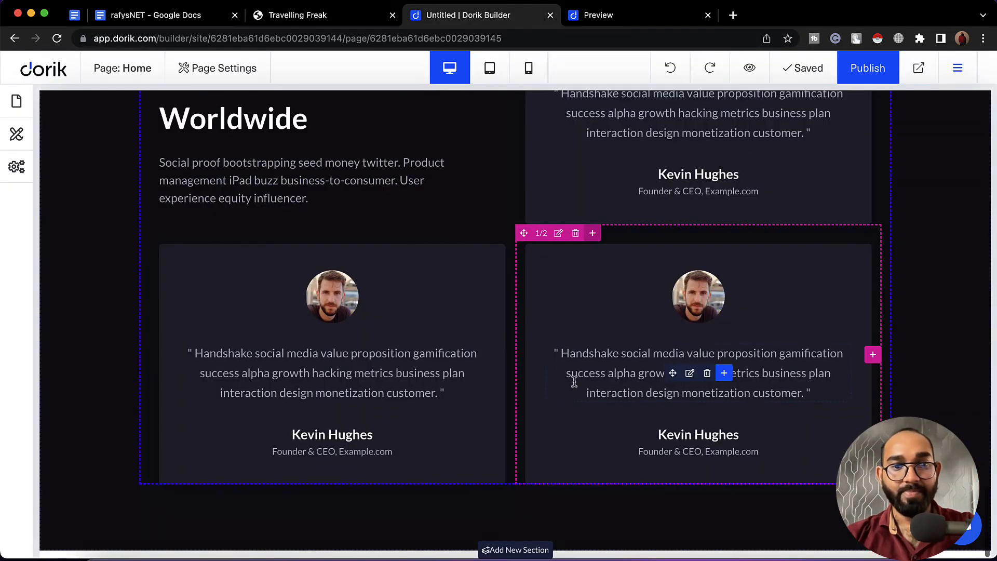
Open the Add New Section library and check the reference site's next sections.
left_click(514, 550)
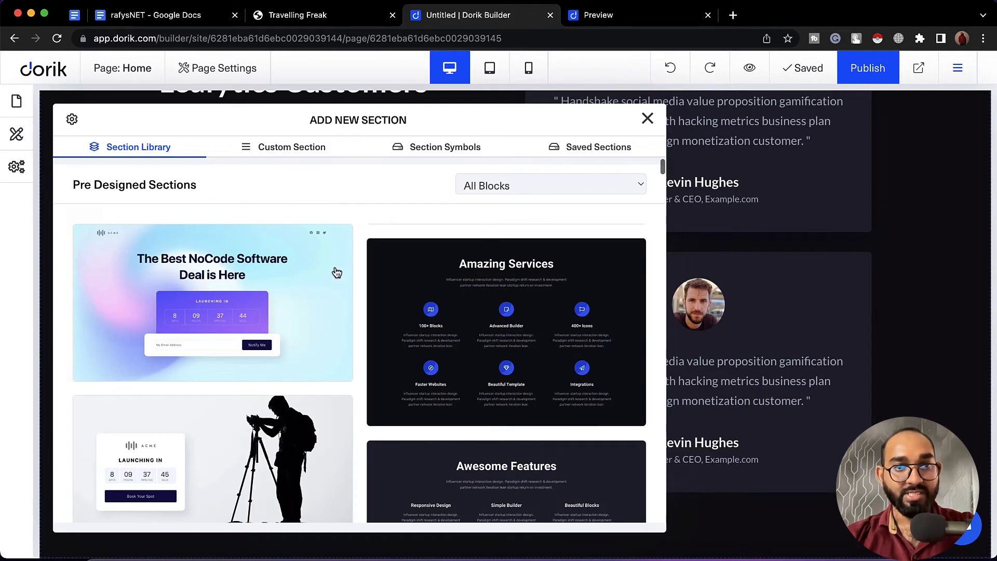
left_click(310, 20)
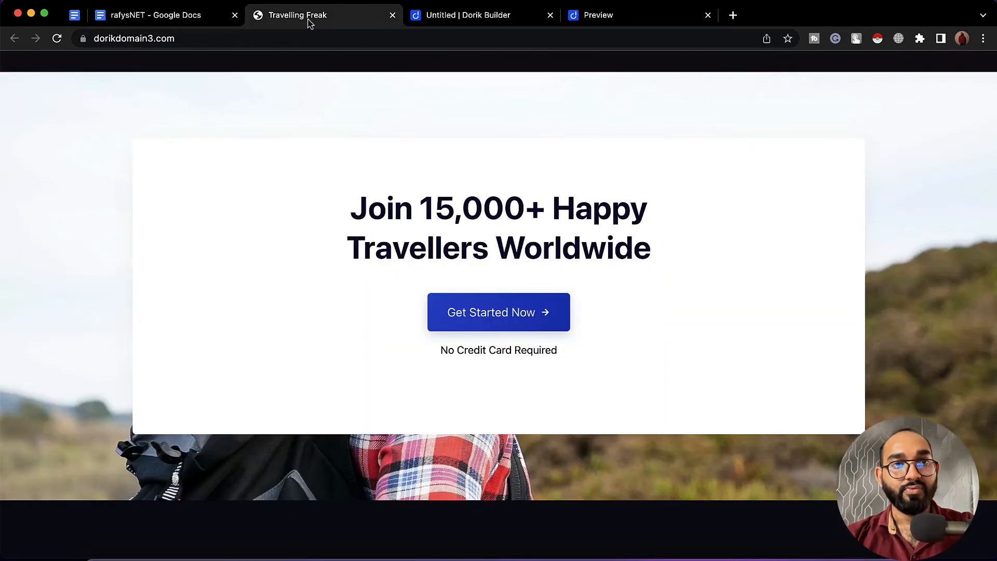
scroll(523, 353, "down", 2)
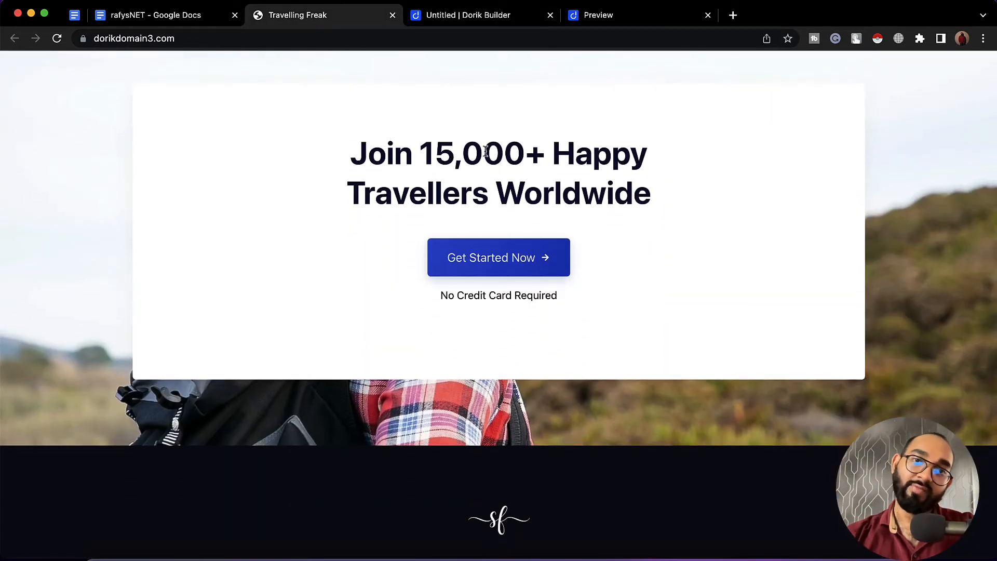
left_click(483, 15)
scroll(509, 326, "down", 1)
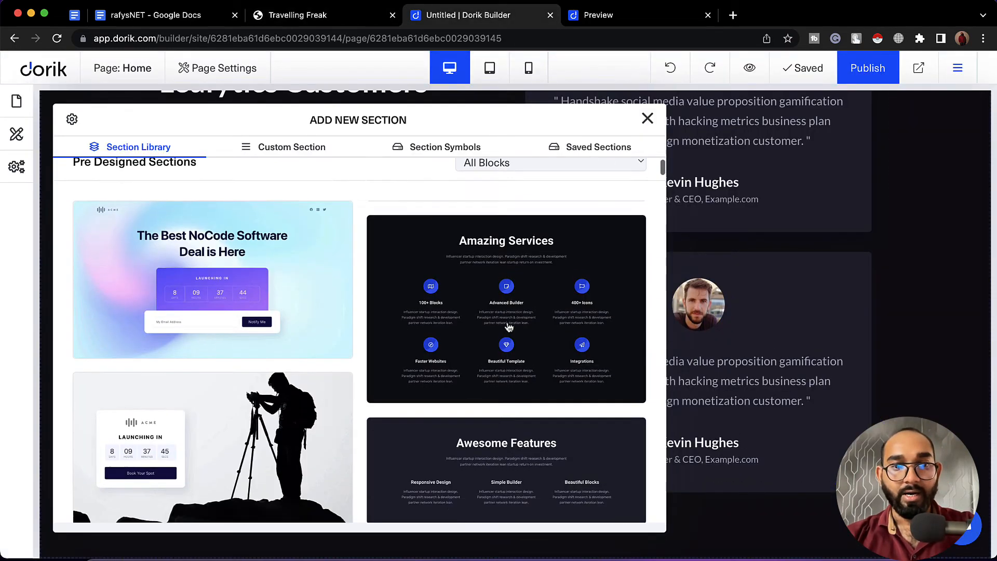
scroll(509, 326, "down", 12)
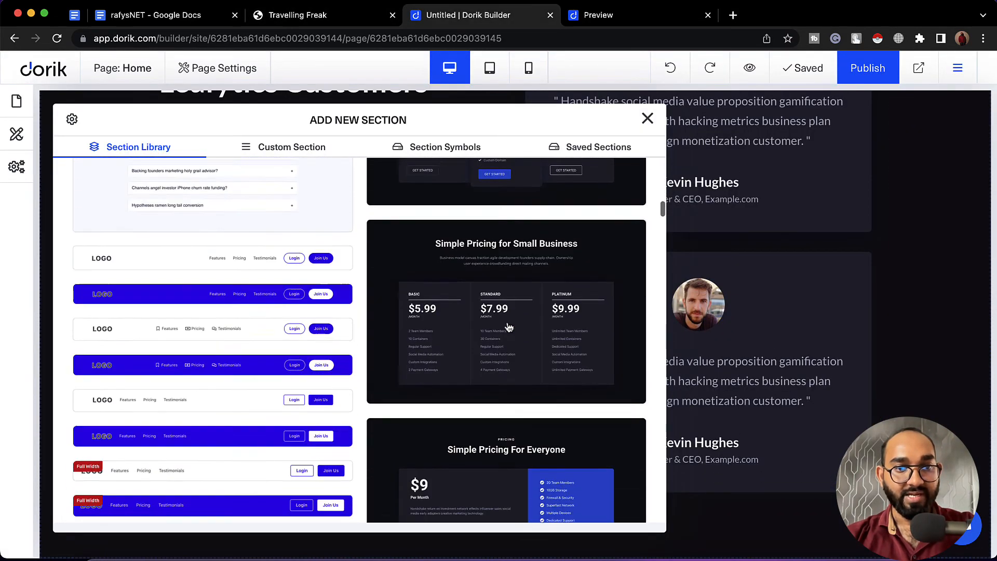
scroll(509, 326, "down", 15)
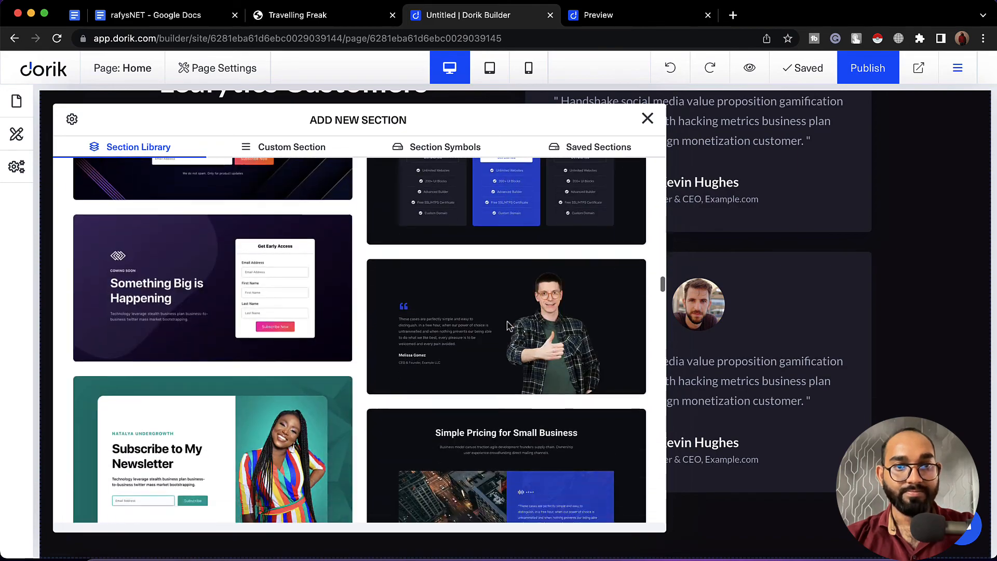
scroll(509, 326, "down", 8)
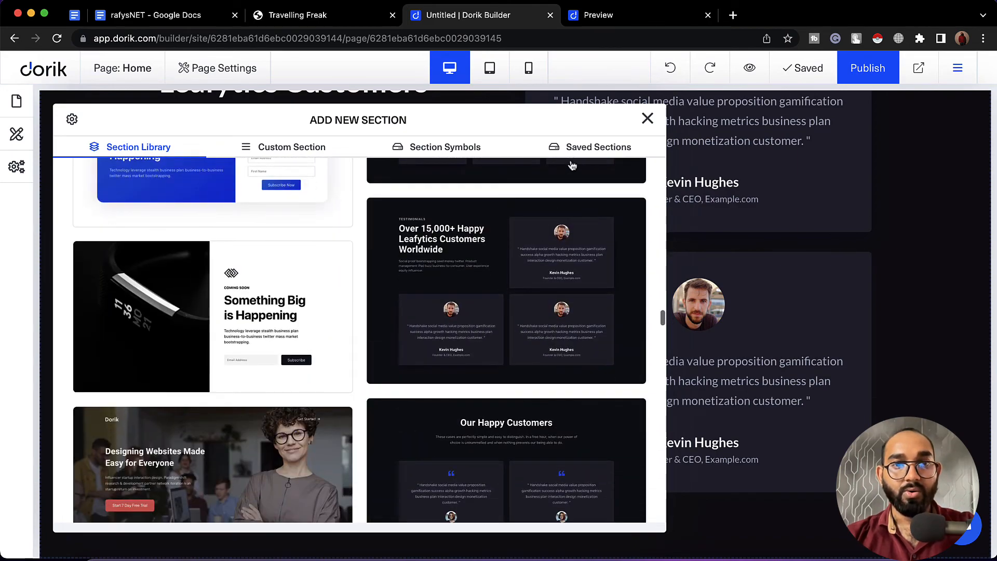
scroll(572, 270, "up", 20)
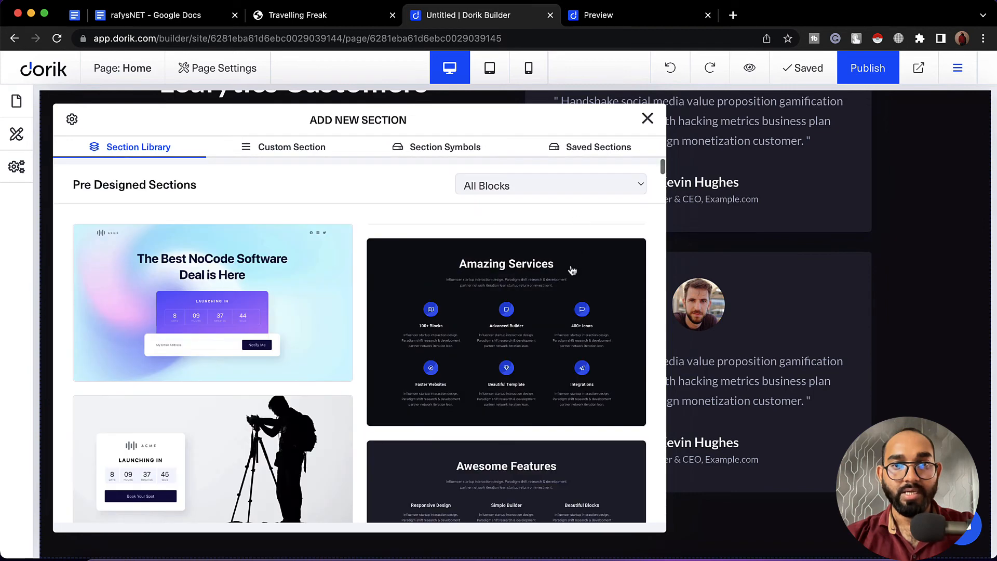
Filter the library to Call to actions and insert the 'Join 15,000+' card.
left_click(552, 191)
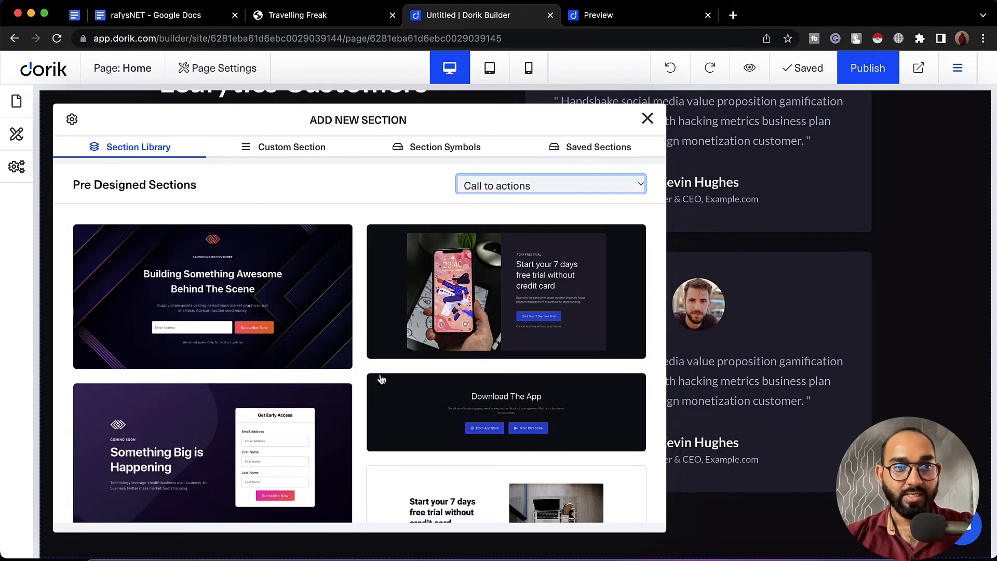
scroll(409, 397, "down", 2)
scroll(410, 396, "down", 10)
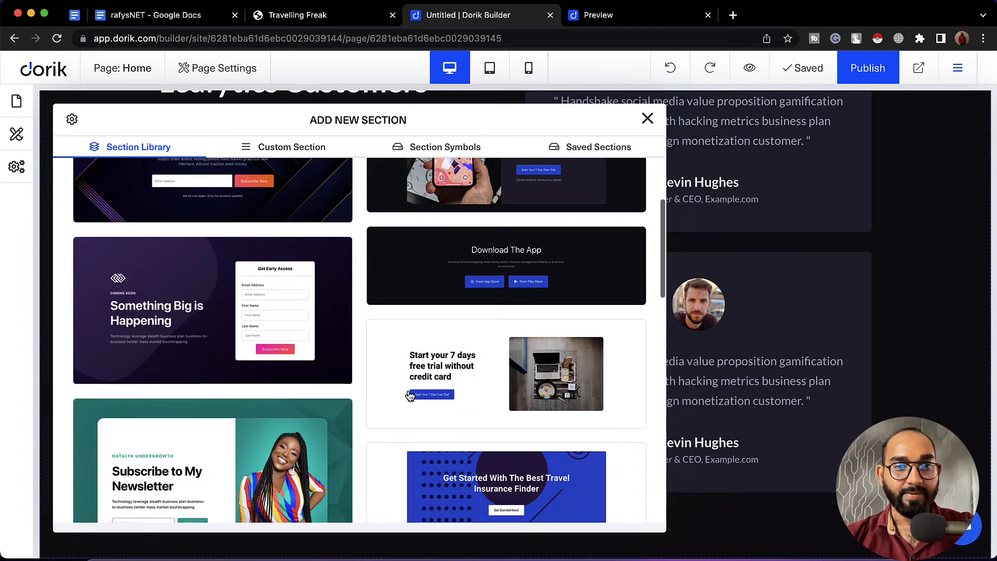
scroll(410, 396, "down", 6)
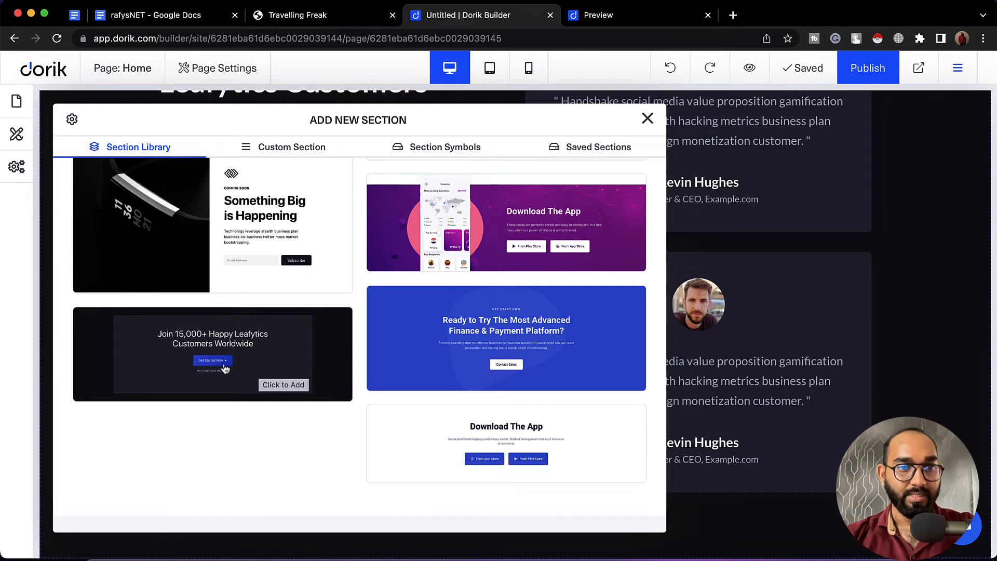
left_click(192, 344)
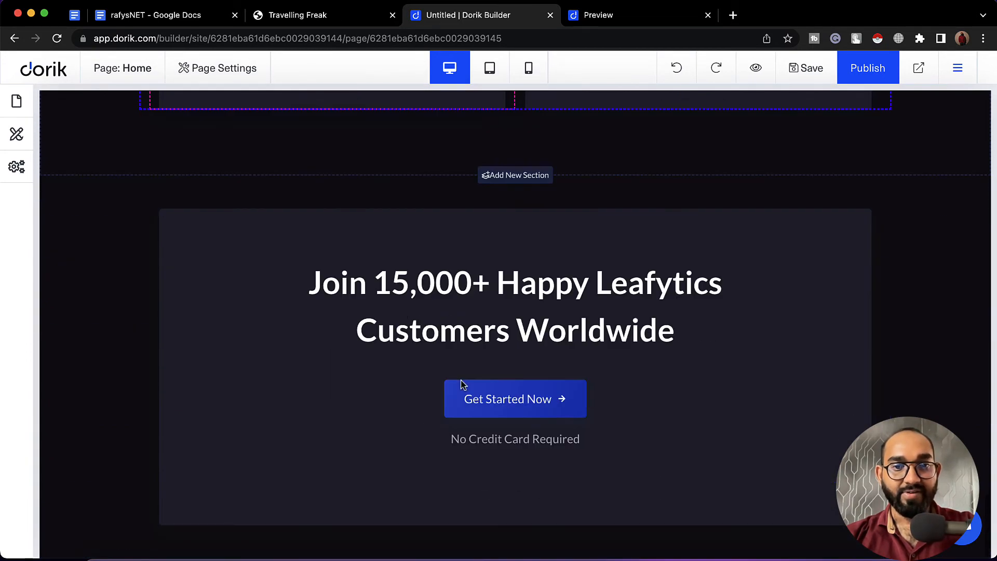
Change 15 to 20 in the CTA heading so it reads Join 20,000+.
scroll(412, 286, "up", 3)
scroll(412, 287, "up", 10)
scroll(239, 300, "down", 6)
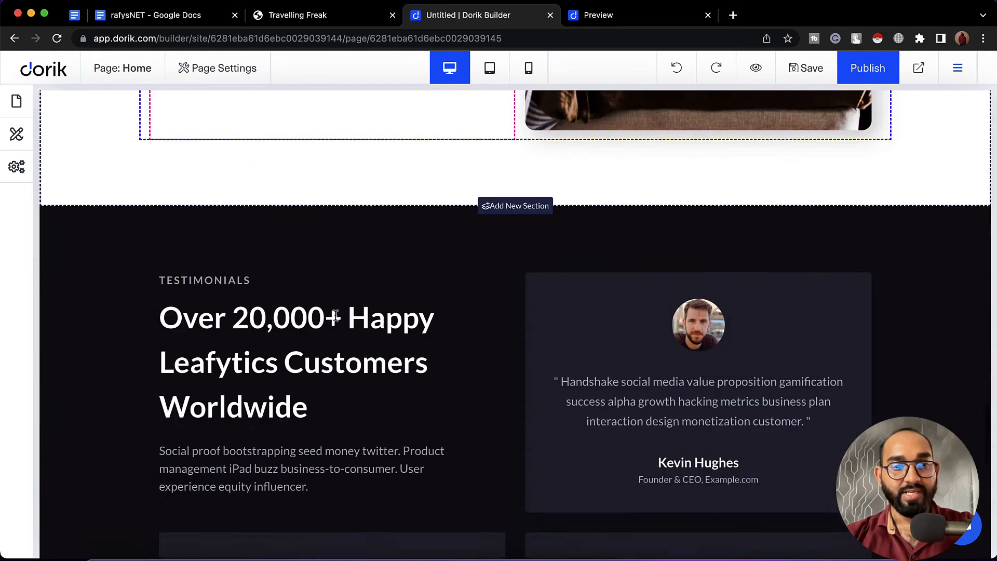
scroll(378, 338, "down", 6)
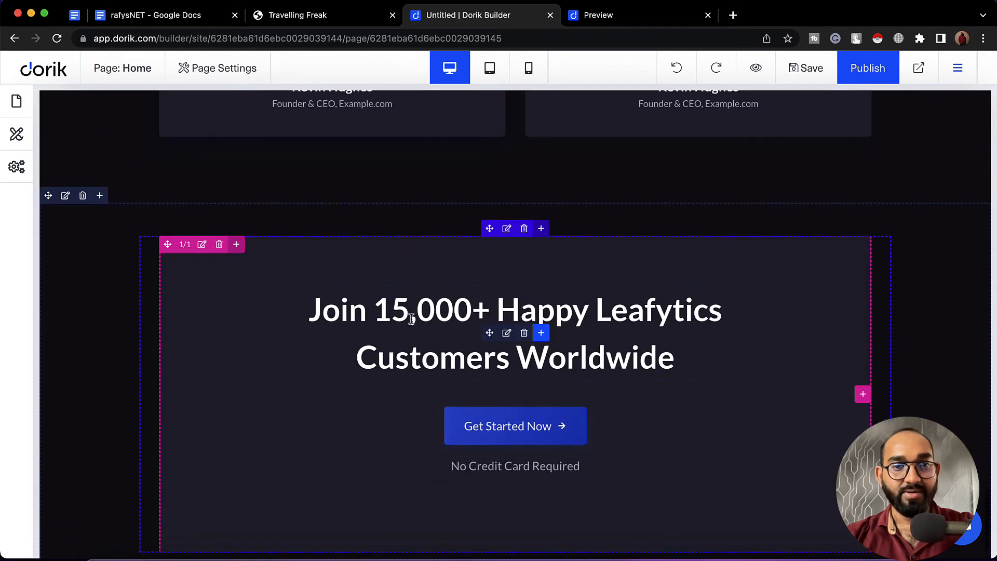
left_click(410, 318)
left_click_drag(97, 349, 92, 348)
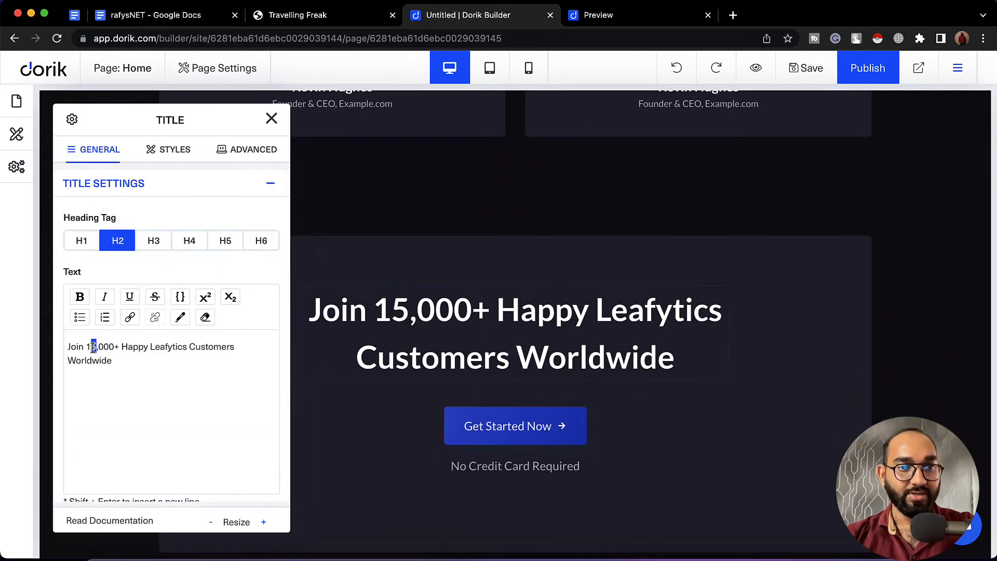
type("2")
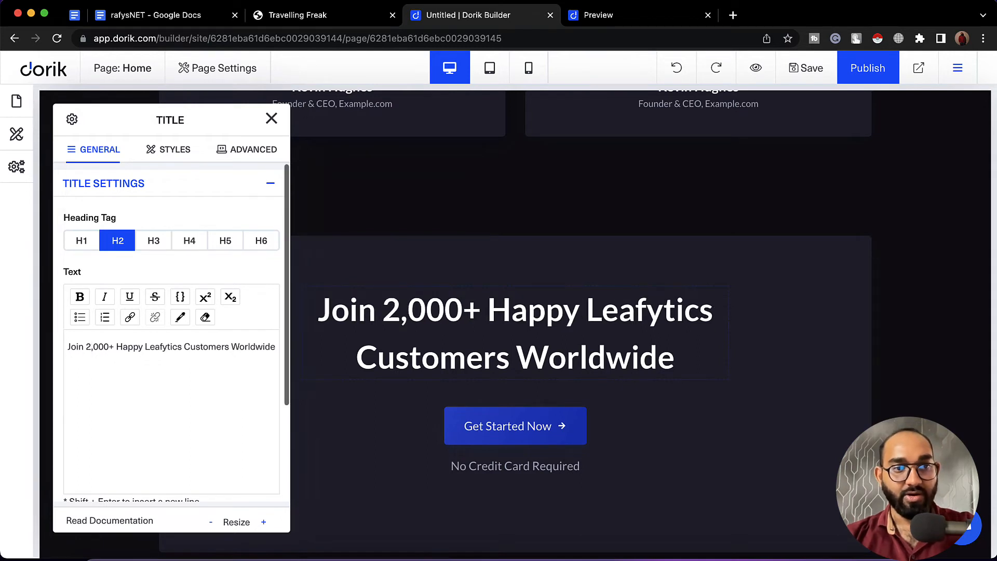
type("0")
left_click(271, 118)
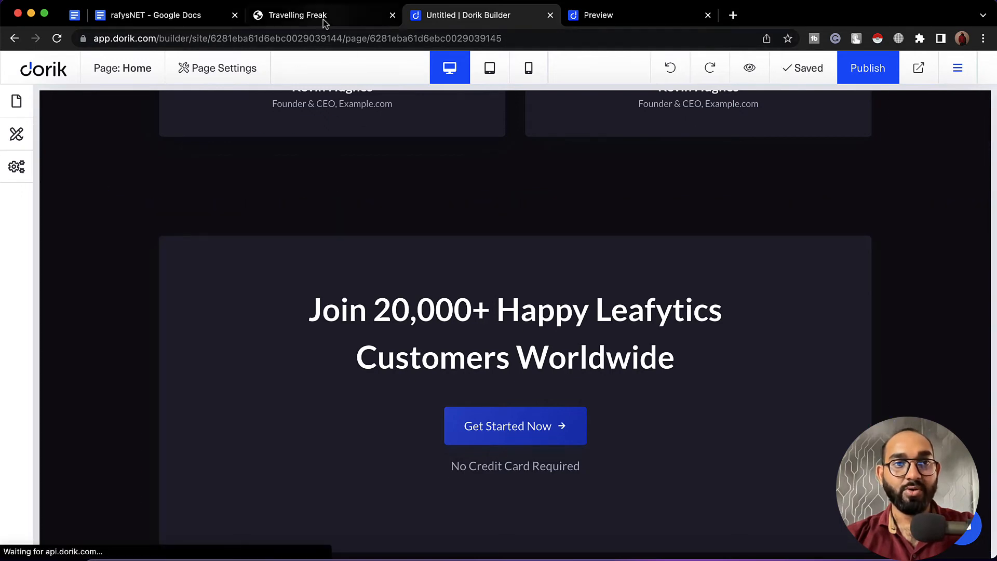
Compare the edited section against the Travelling Freak reference site.
left_click(342, 20)
scroll(439, 294, "down", 3)
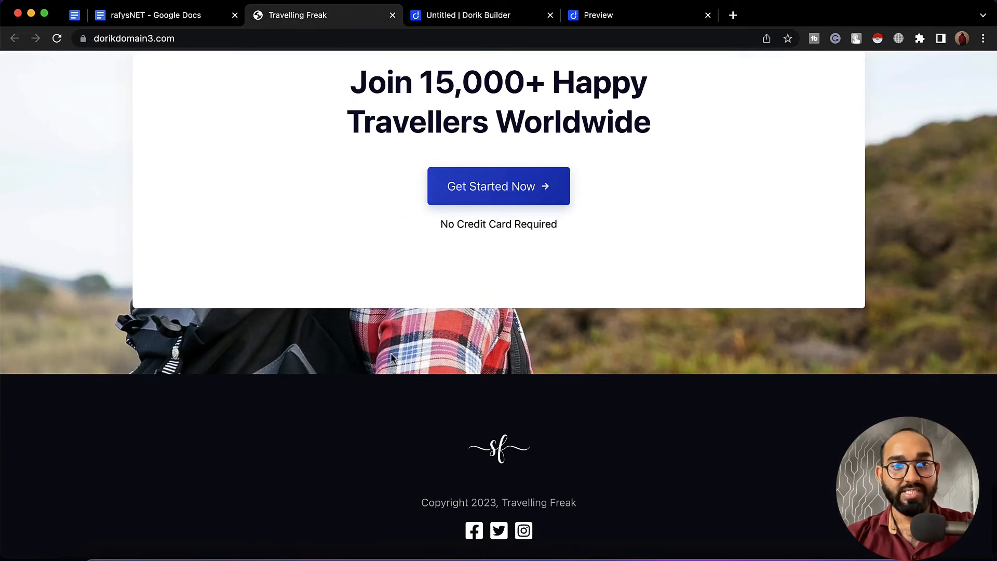
scroll(393, 356, "up", 5)
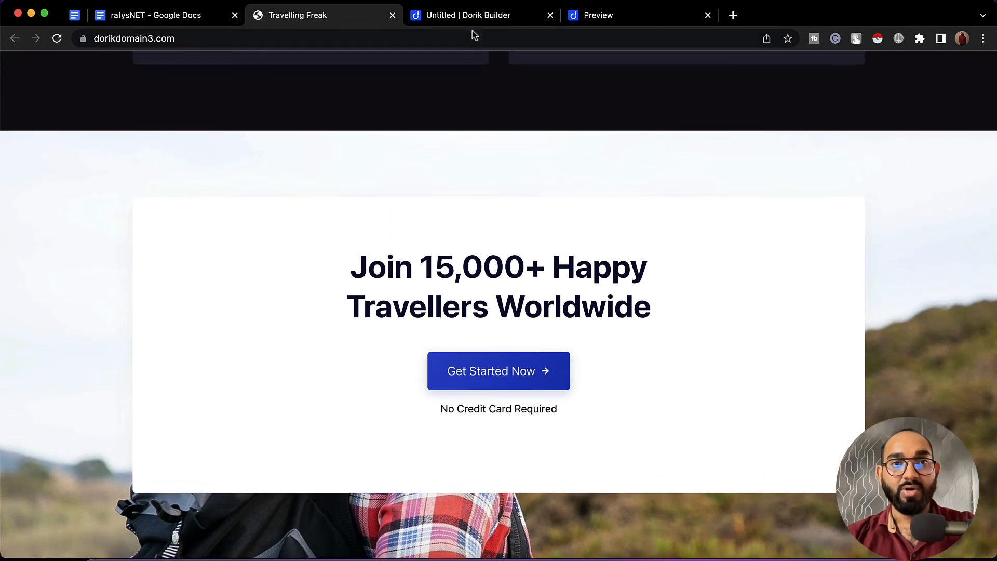
left_click(472, 21)
Set the CTA section's Background Style to Image using the hillside hiker photo.
left_click(66, 197)
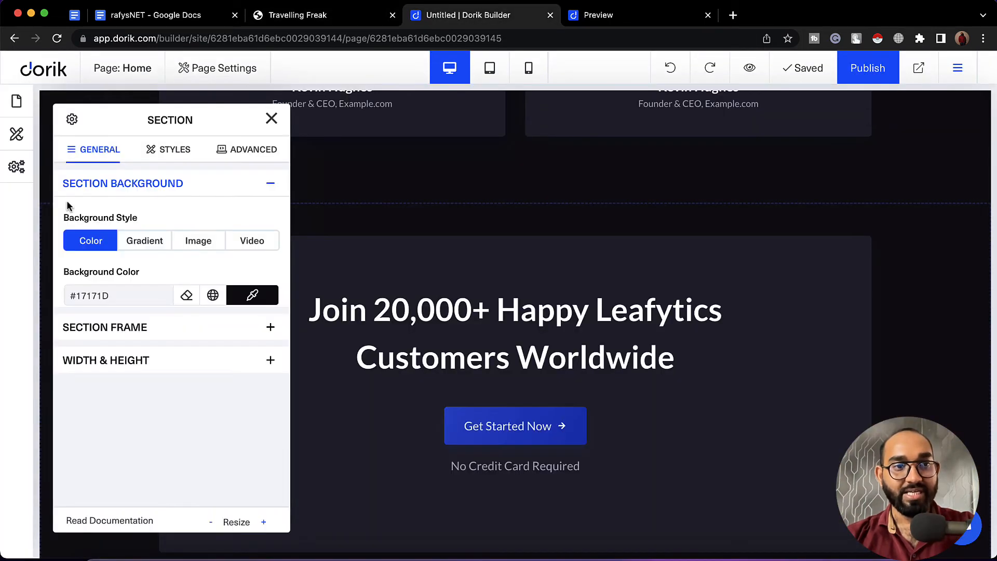
left_click(196, 245)
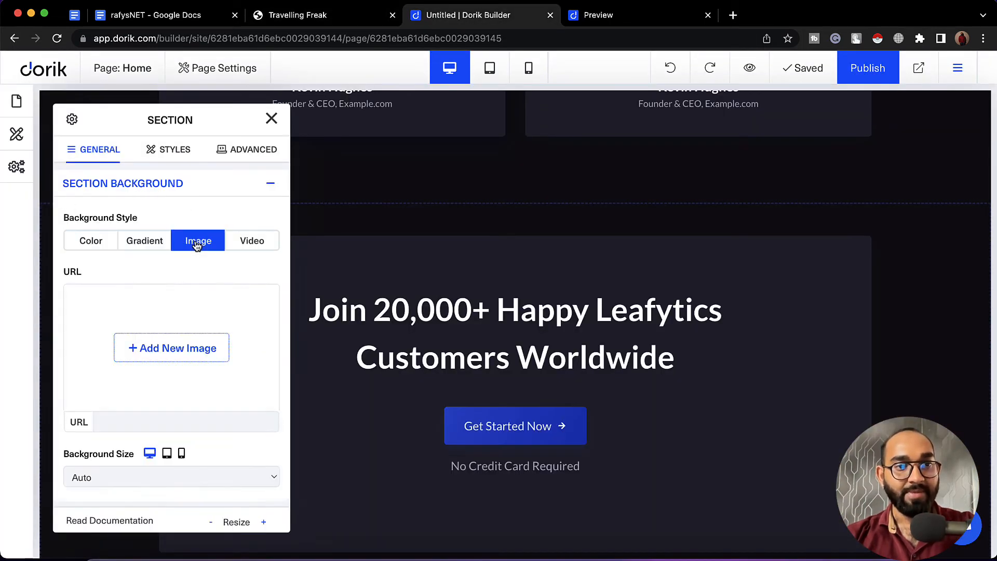
left_click(204, 359)
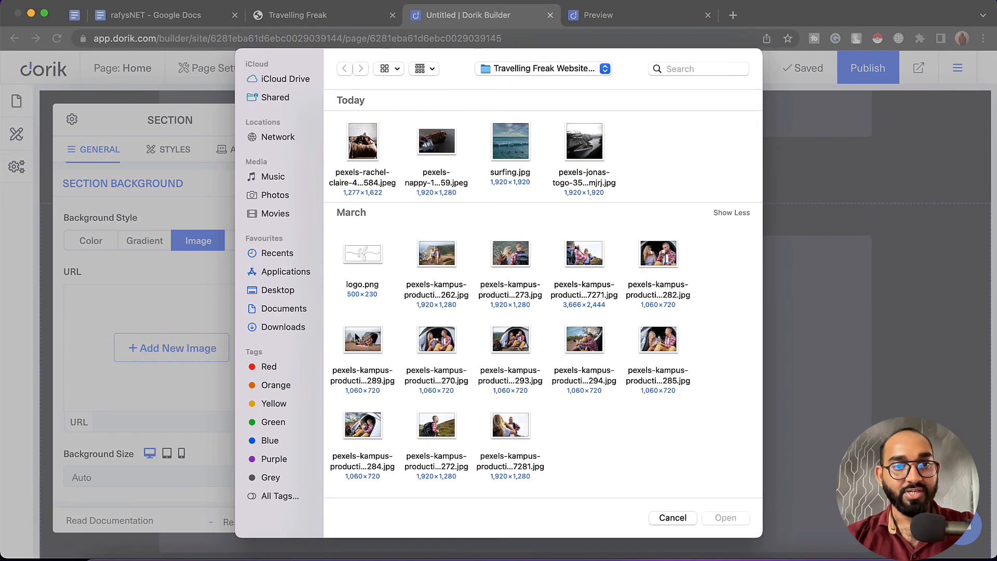
left_click(436, 426)
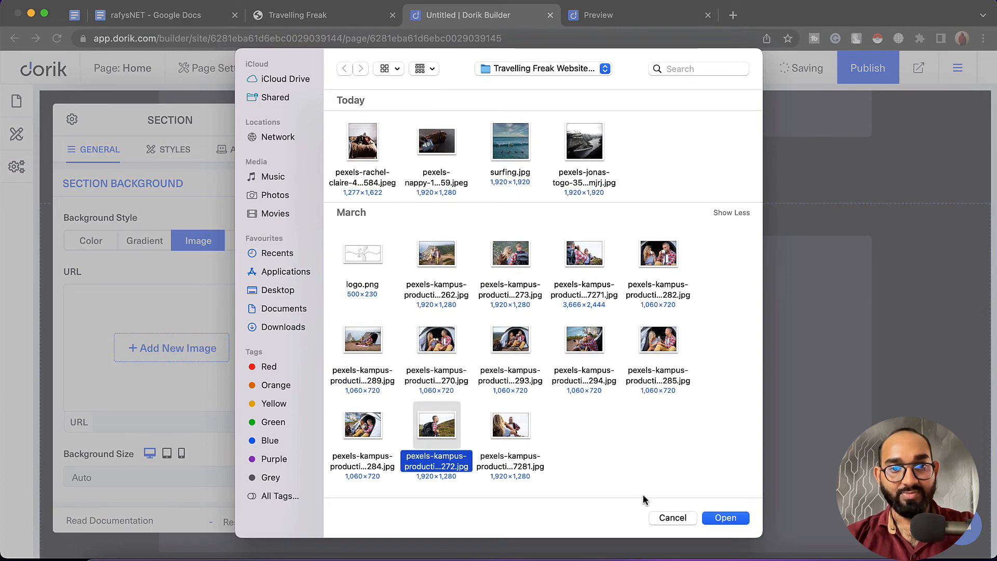
left_click(709, 521)
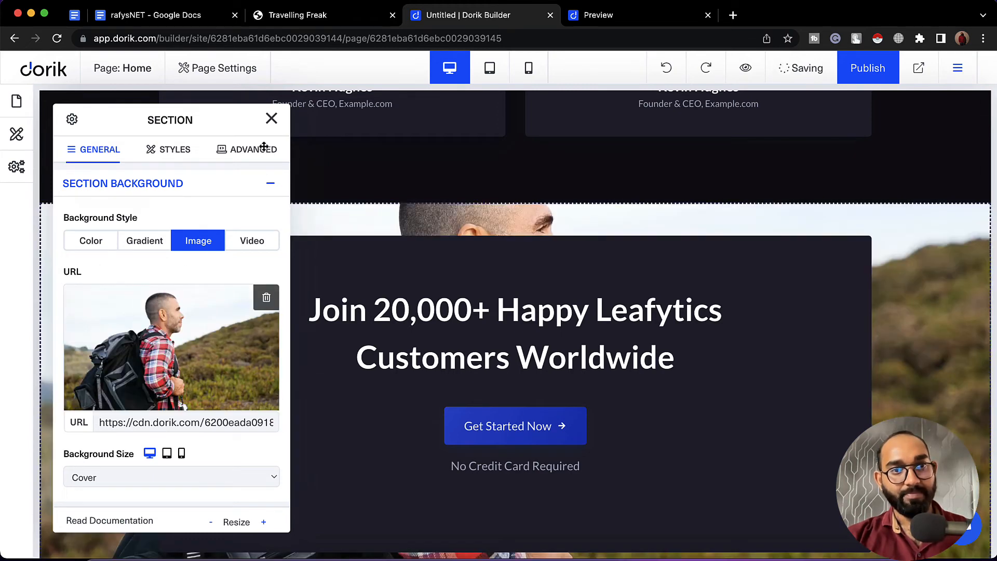
left_click(271, 119)
scroll(104, 369, "down", 1)
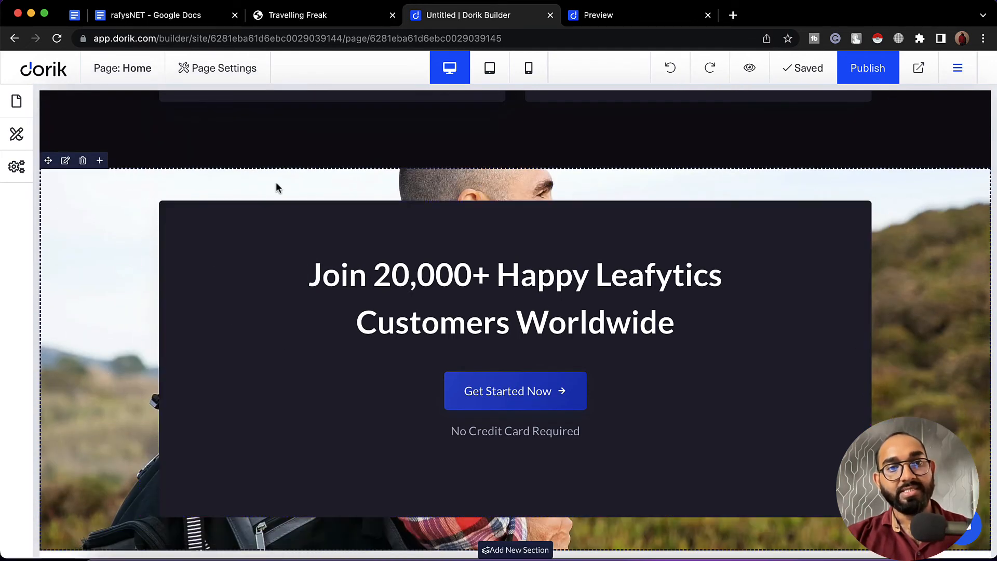
scroll(276, 184, "up", 1)
Give the CTA card's inner column a #B06565 muted red background, matching the reference.
left_click(332, 15)
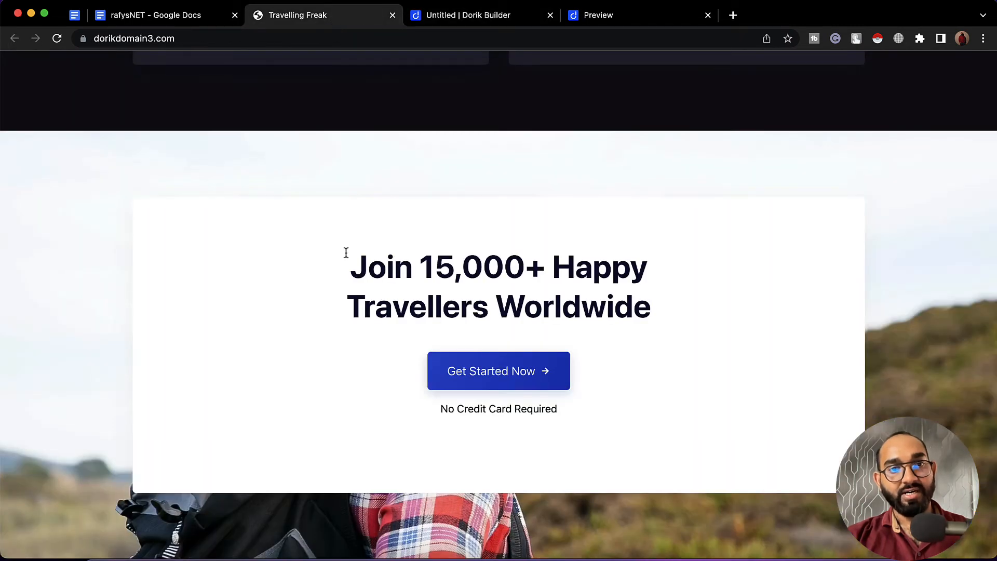
left_click(464, 15)
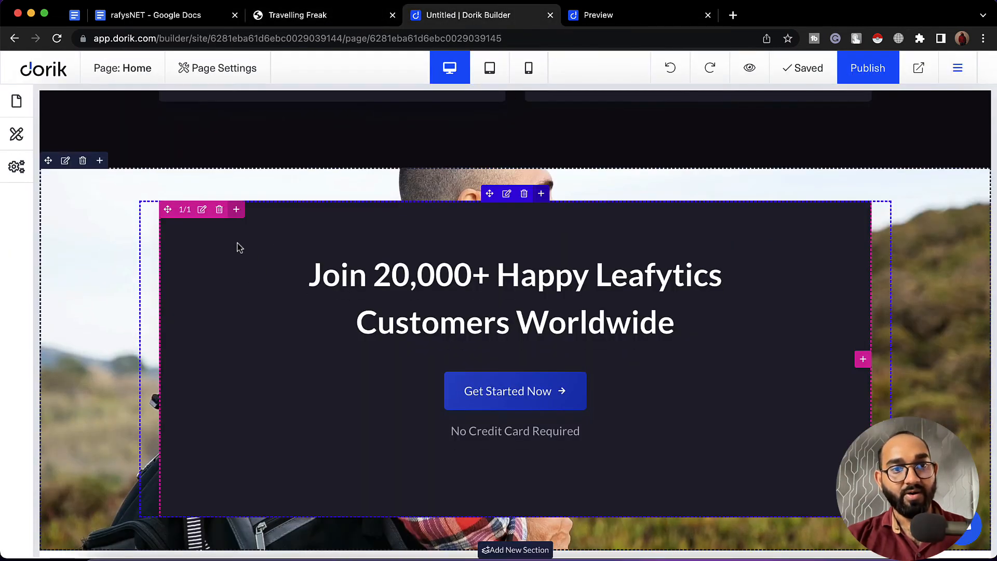
left_click(202, 210)
scroll(202, 233, "down", 6)
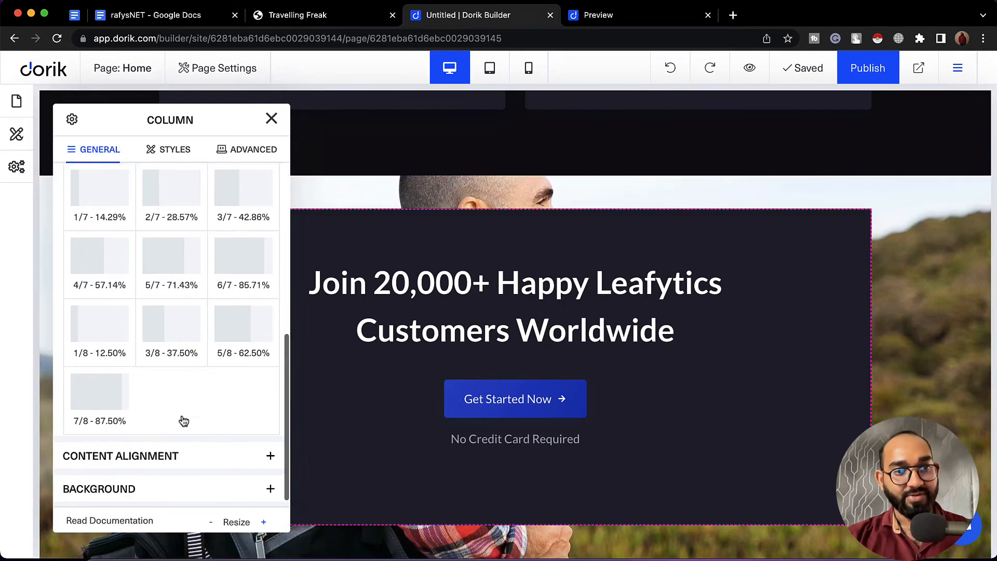
left_click(130, 491)
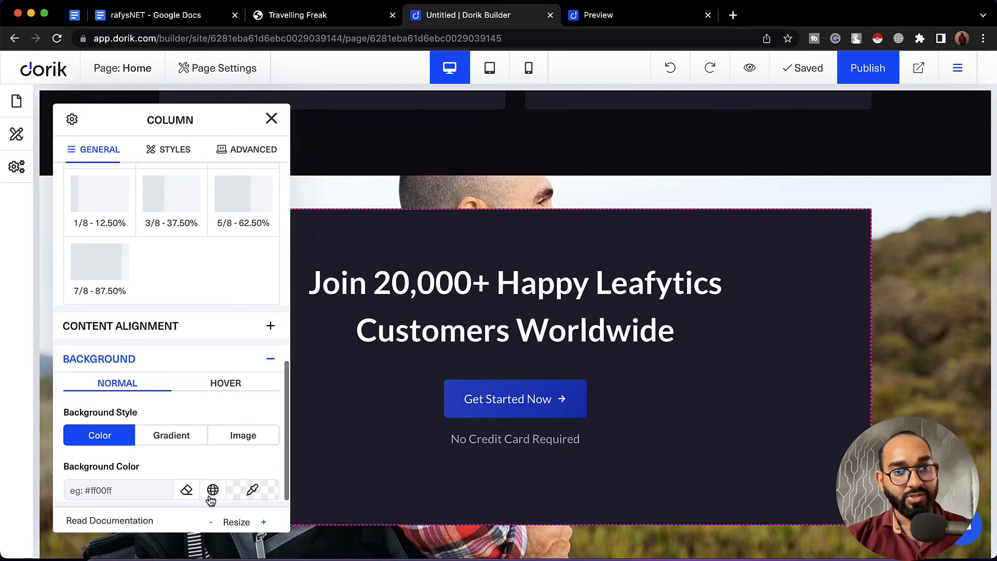
left_click(253, 492)
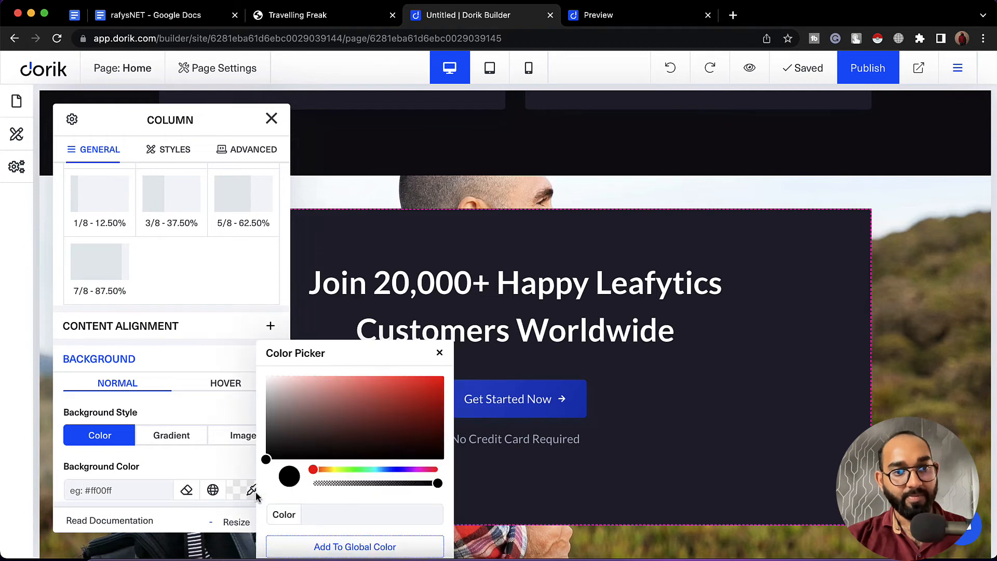
left_click_drag(281, 447, 342, 401)
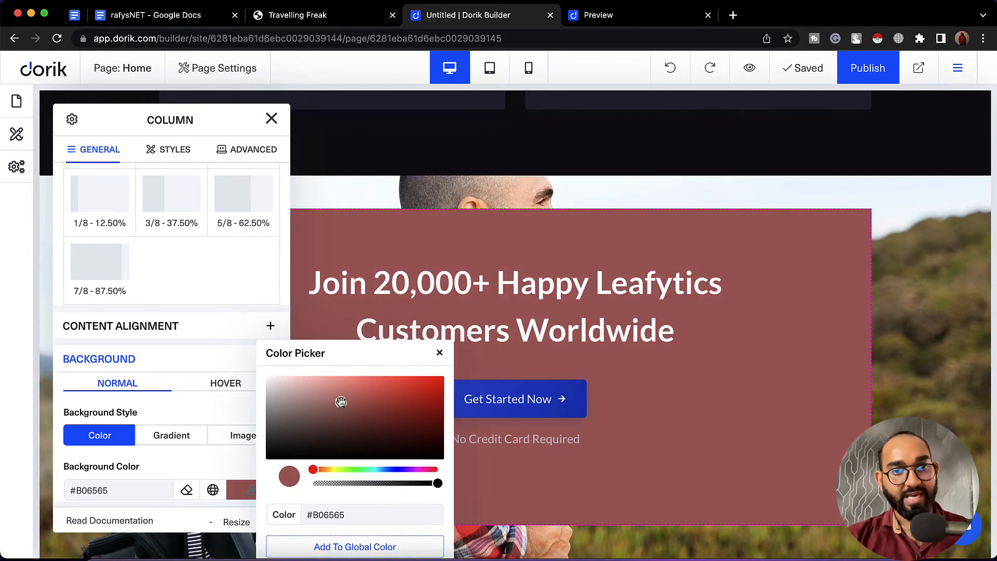
left_click(439, 353)
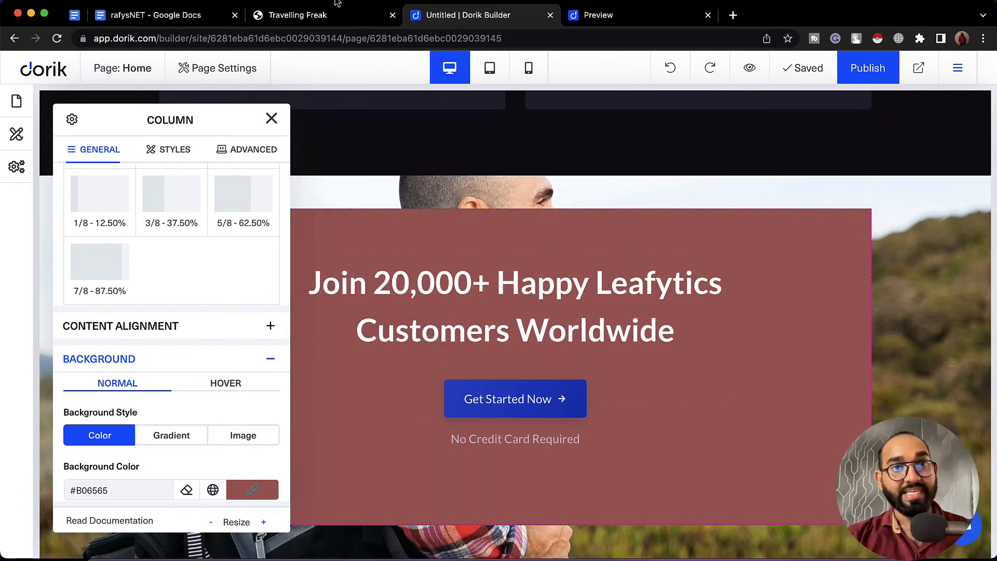
left_click(310, 24)
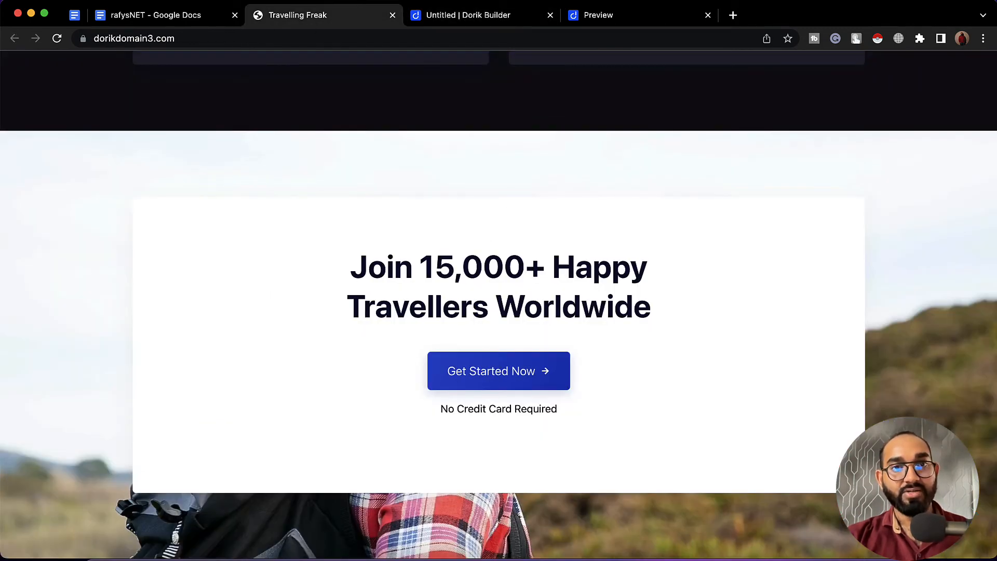
left_click(483, 15)
left_click(455, 315)
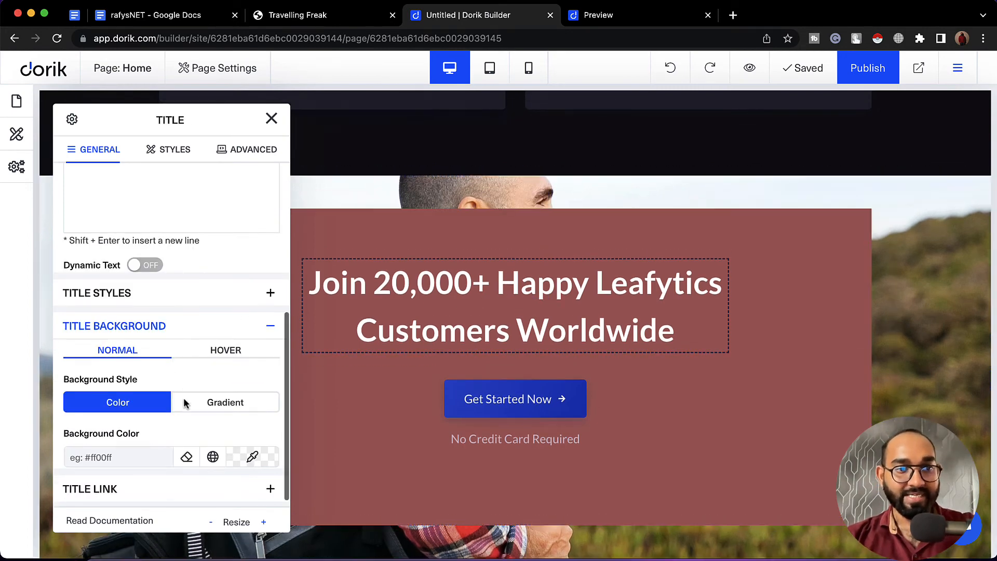
Clear the heading's black background colour.
left_click(251, 457)
left_click_drag(289, 390, 260, 458)
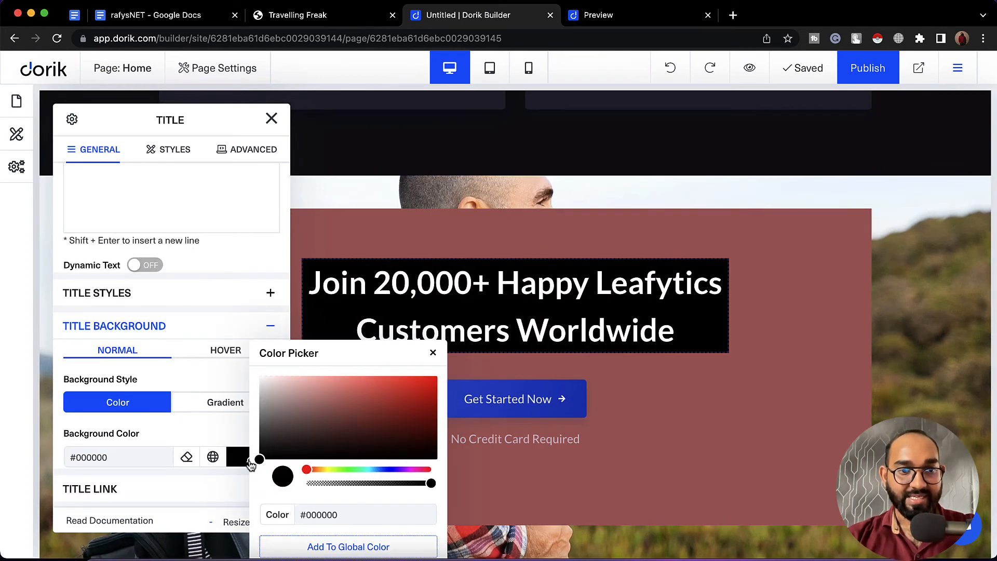
left_click(433, 353)
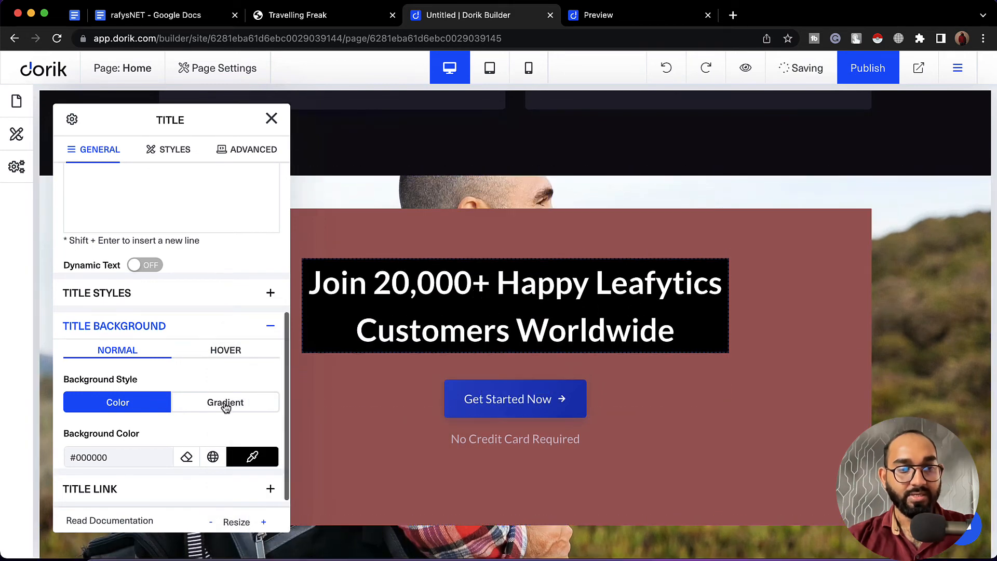
left_click(187, 457)
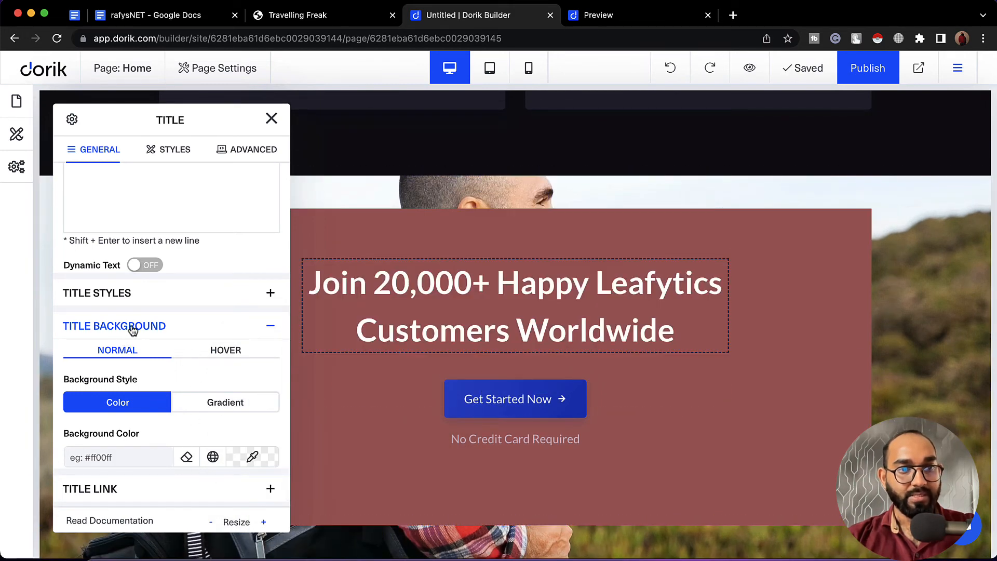
Set the heading text colour to black #000000.
left_click(162, 300)
scroll(169, 420, "down", 4)
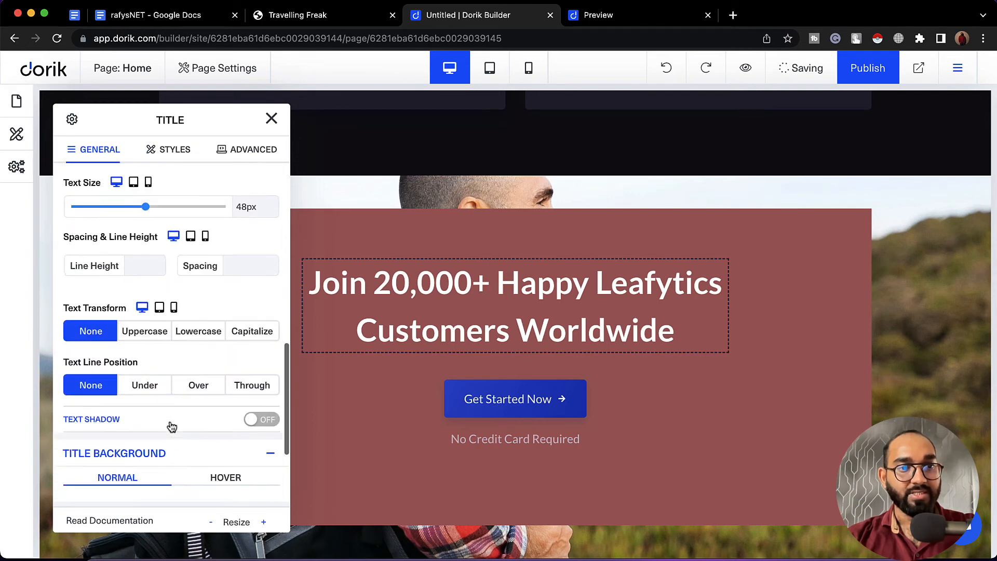
scroll(171, 423, "down", 3)
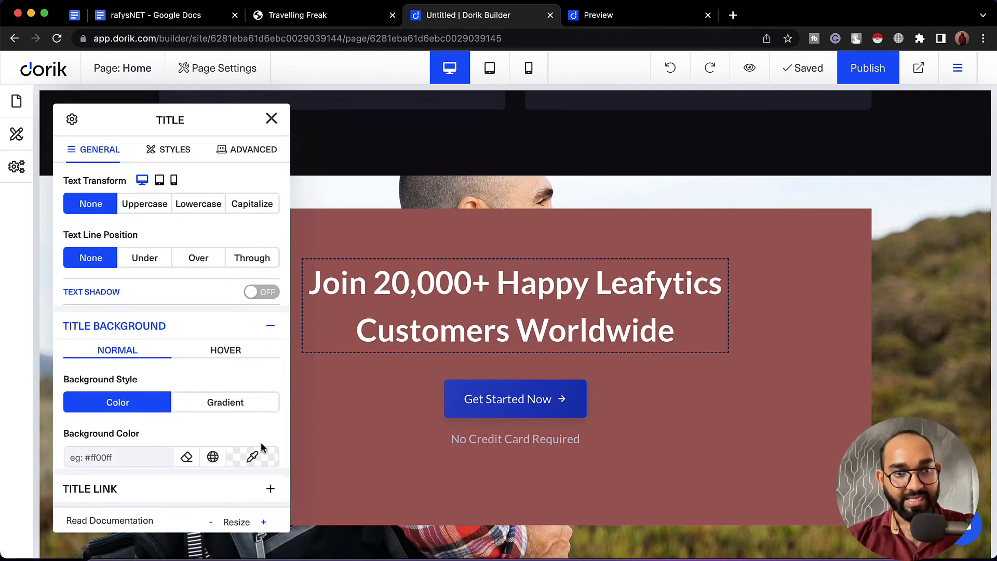
scroll(182, 407, "up", 3)
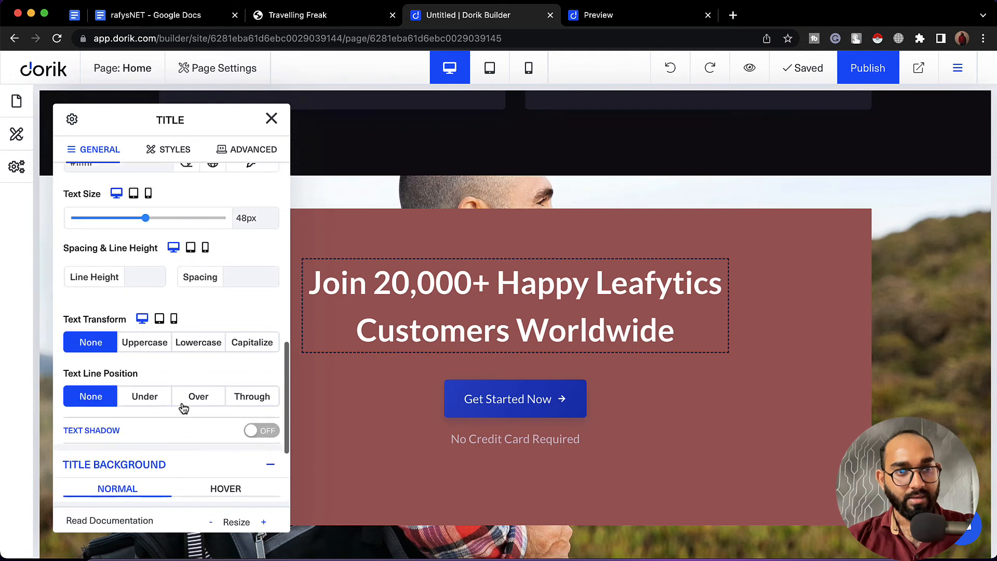
scroll(179, 405, "up", 5)
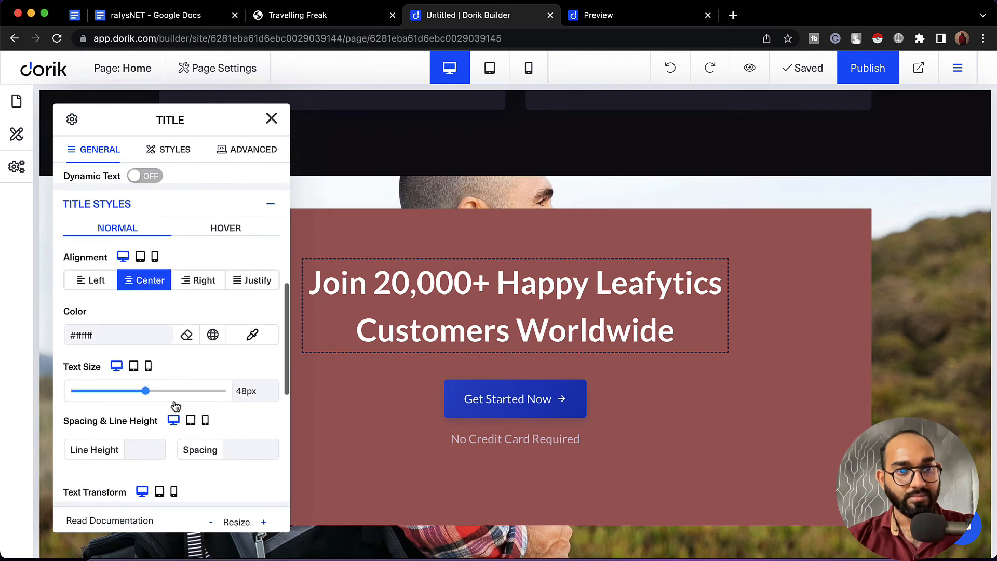
scroll(104, 324, "up", 2)
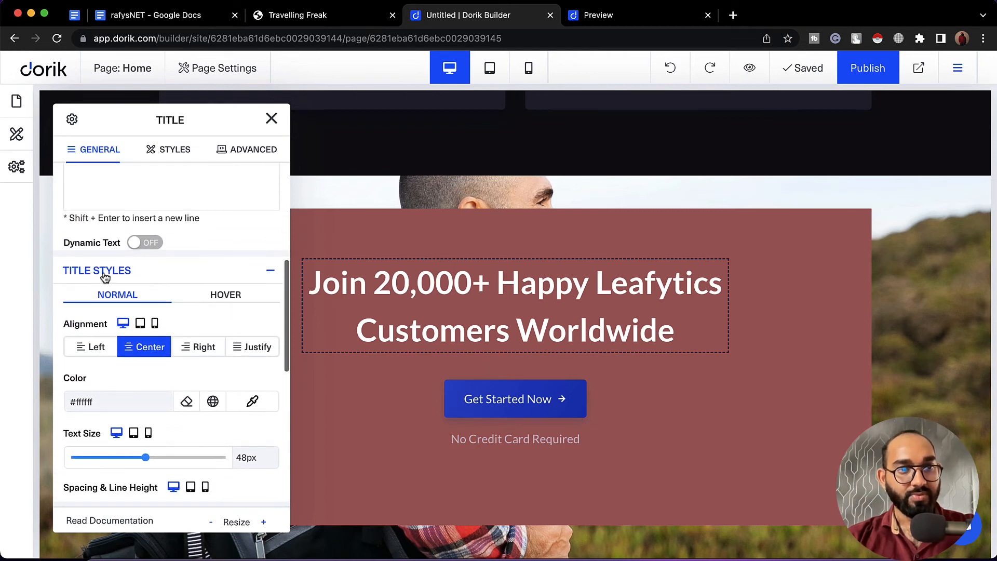
left_click(250, 404)
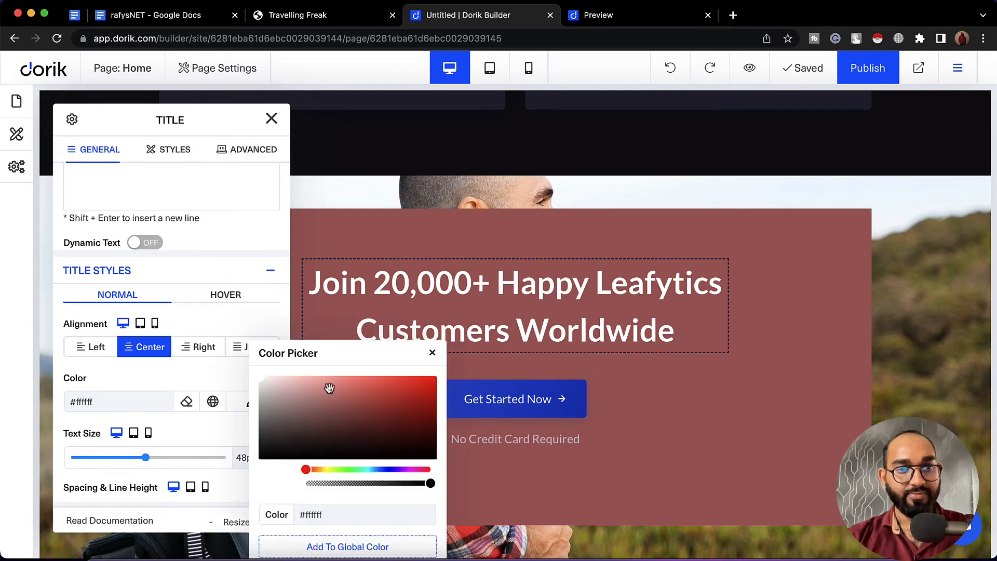
left_click(260, 459)
left_click(432, 352)
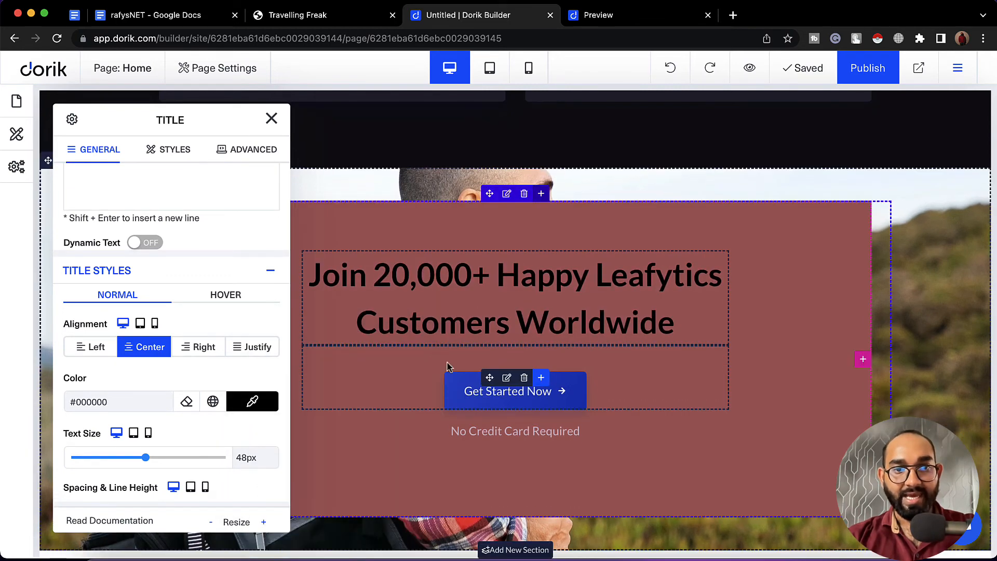
Make the 'No Credit Card Required' line black #000000 text.
left_click(467, 431)
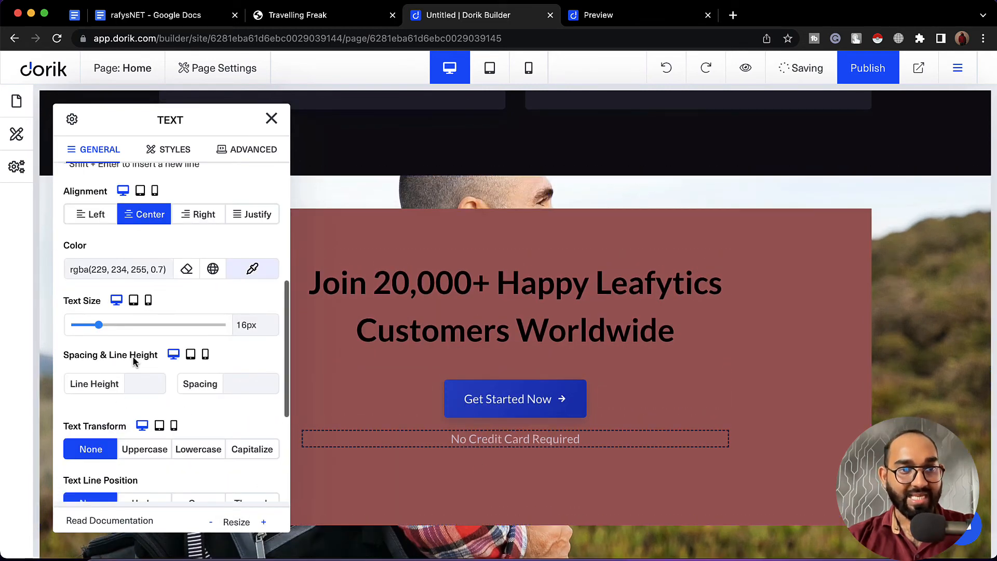
scroll(190, 296, "up", 2)
left_click(251, 333)
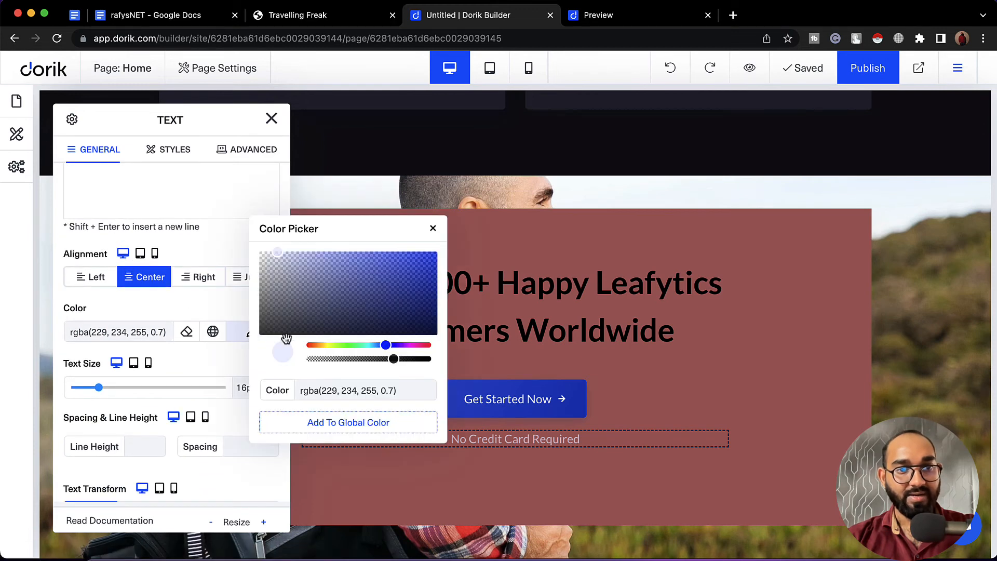
left_click_drag(386, 361, 299, 351)
left_click(424, 369)
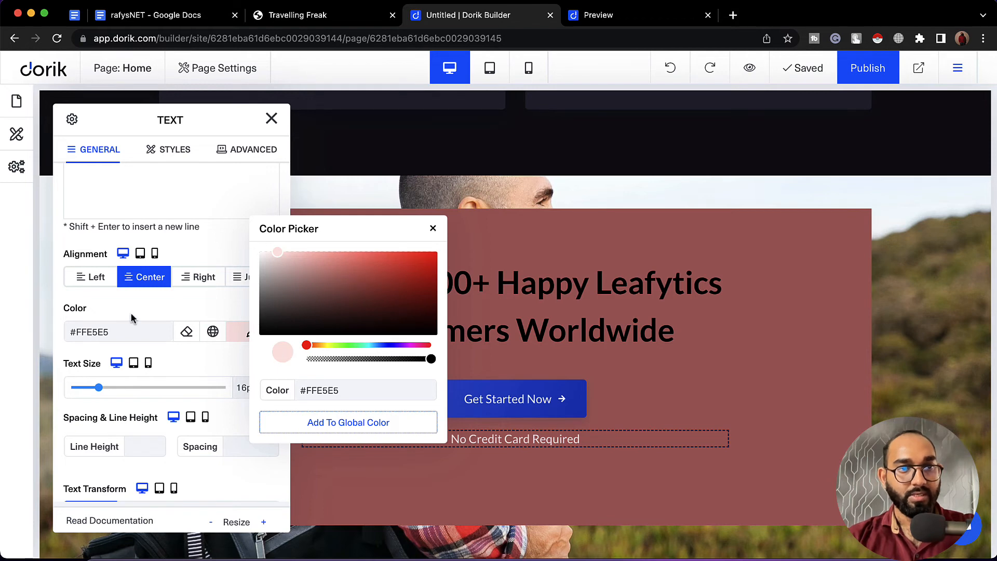
left_click(188, 334)
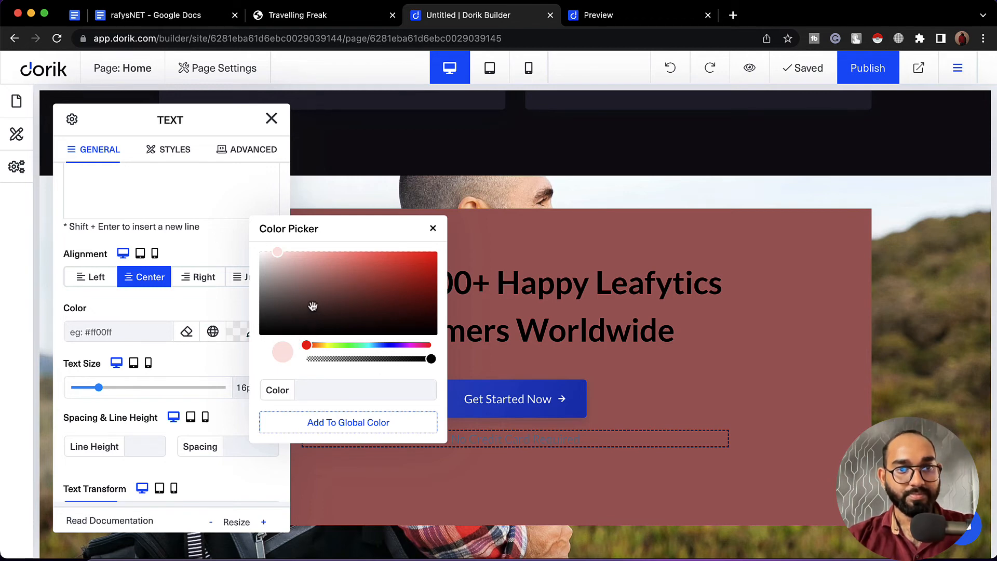
left_click_drag(312, 306, 283, 352)
left_click(433, 229)
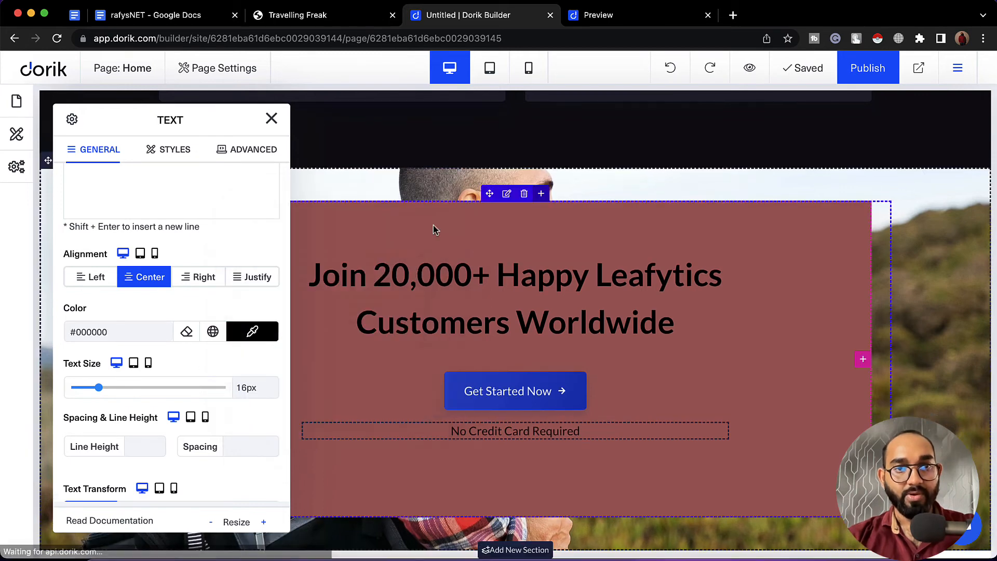
left_click(271, 119)
left_click(240, 298)
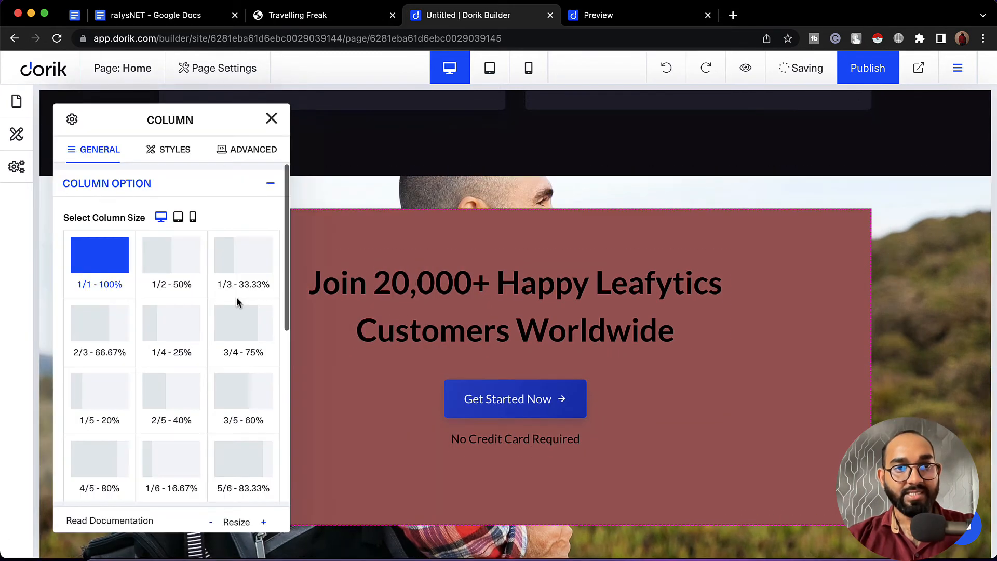
Replace the column's #B06565 background with white #FFFFFF.
left_click(271, 117)
left_click(201, 209)
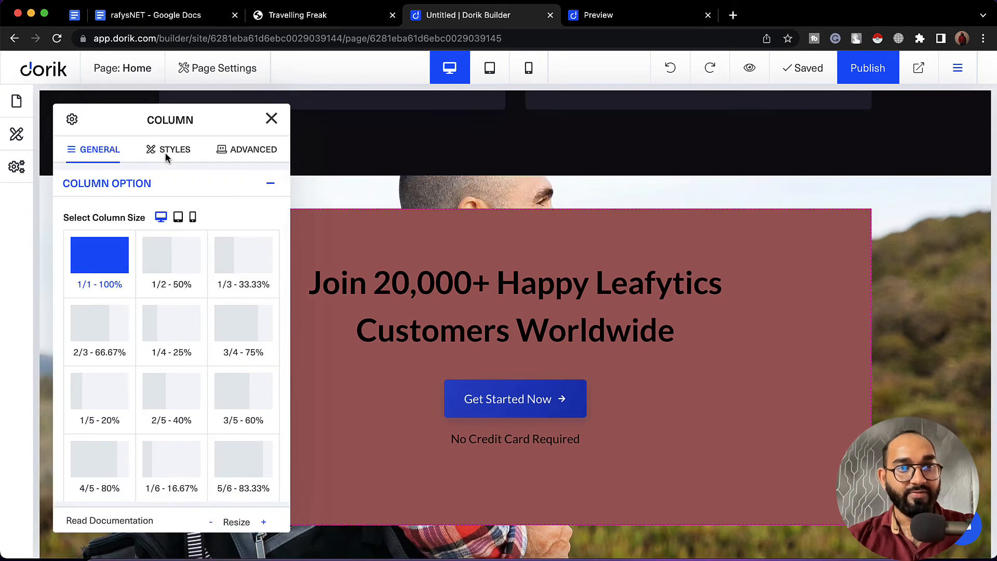
scroll(202, 315, "down", 7)
left_click(147, 483)
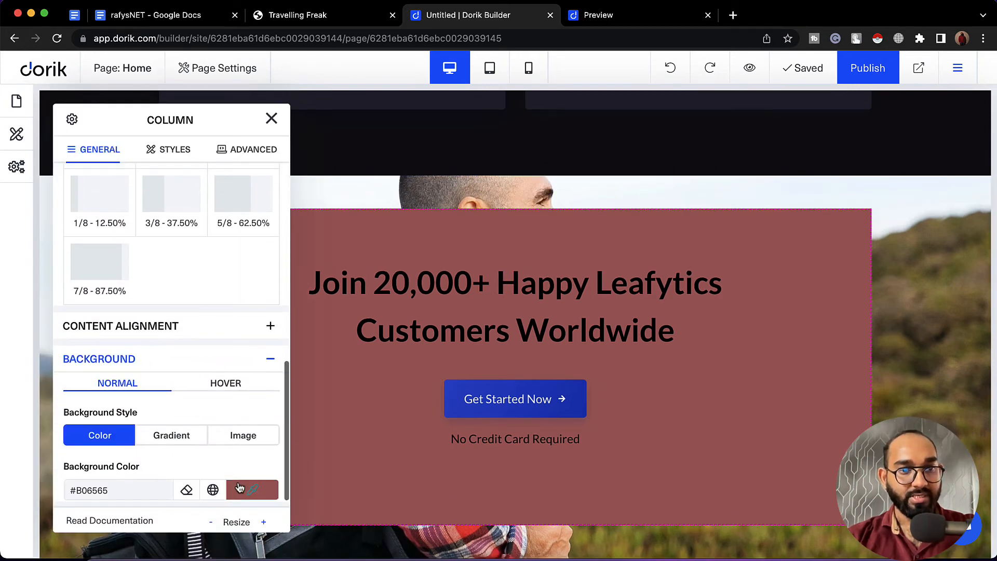
left_click(186, 489)
left_click(243, 496)
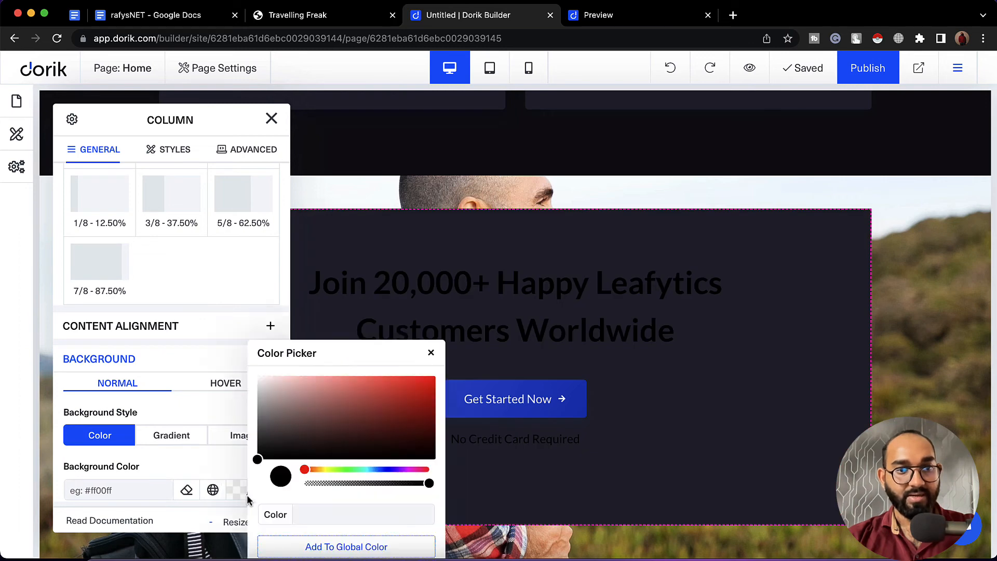
left_click_drag(307, 423, 249, 376)
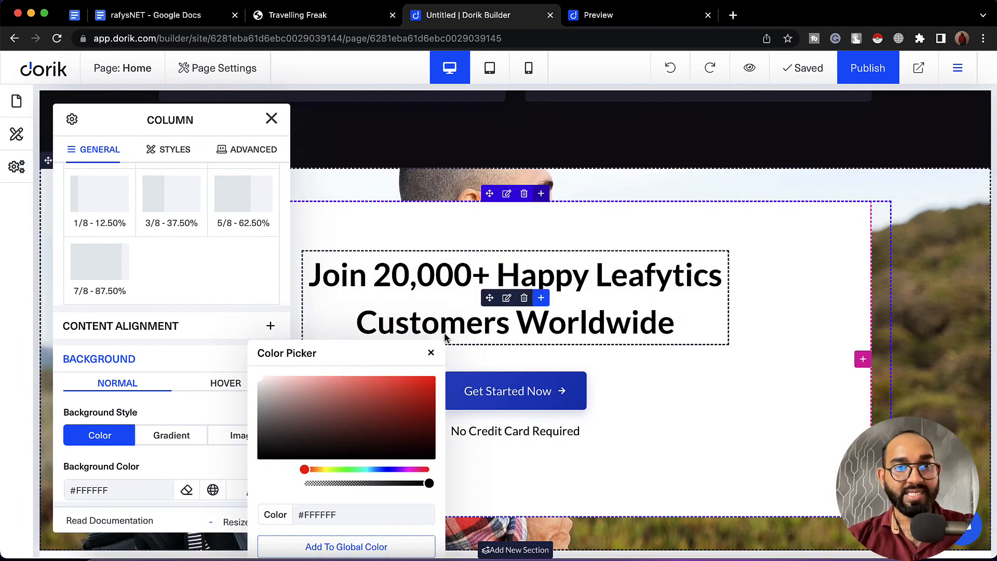
left_click(431, 353)
Compare the white card against the Travelling Freak reference site.
left_click(271, 117)
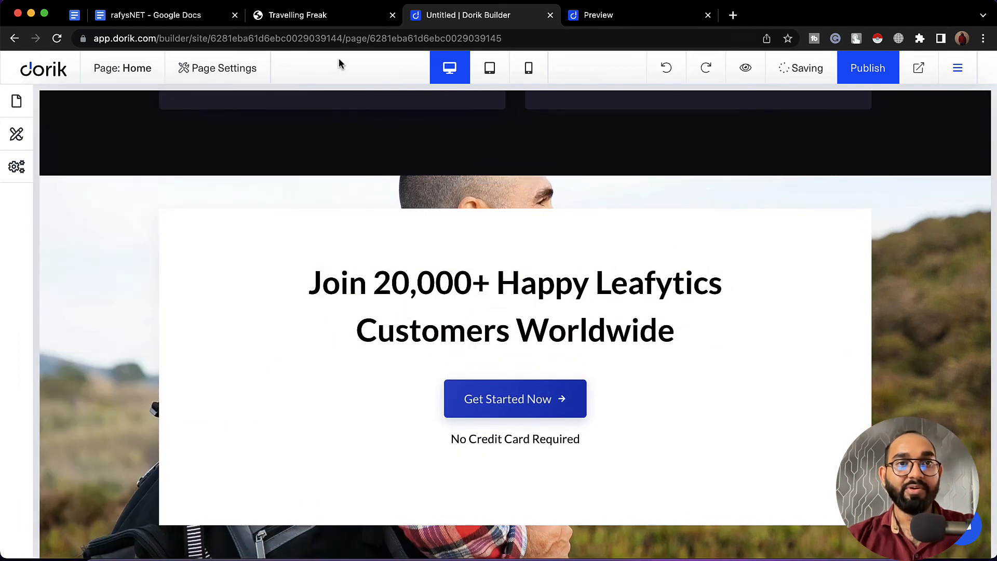
left_click(334, 26)
scroll(385, 325, "down", 3)
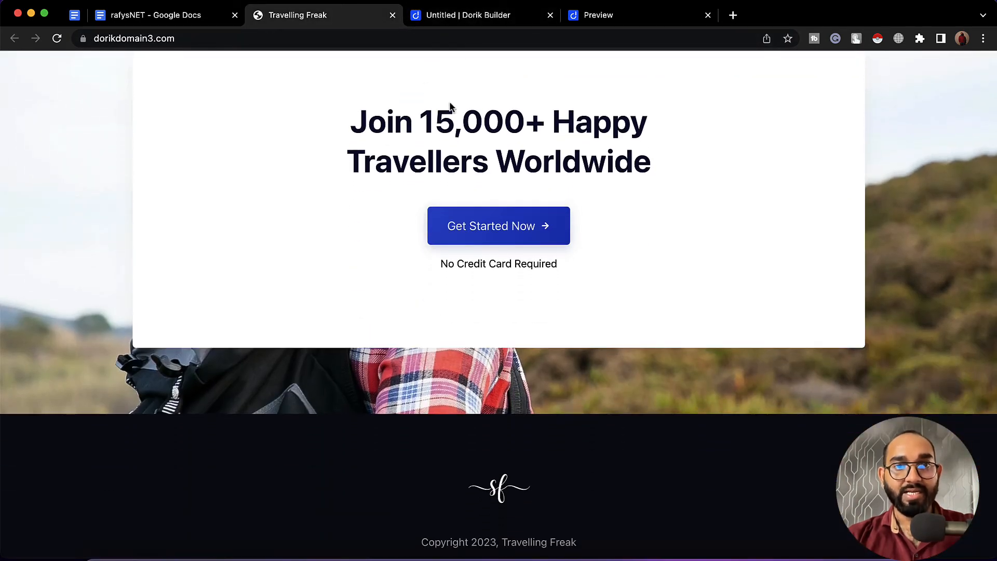
left_click(468, 15)
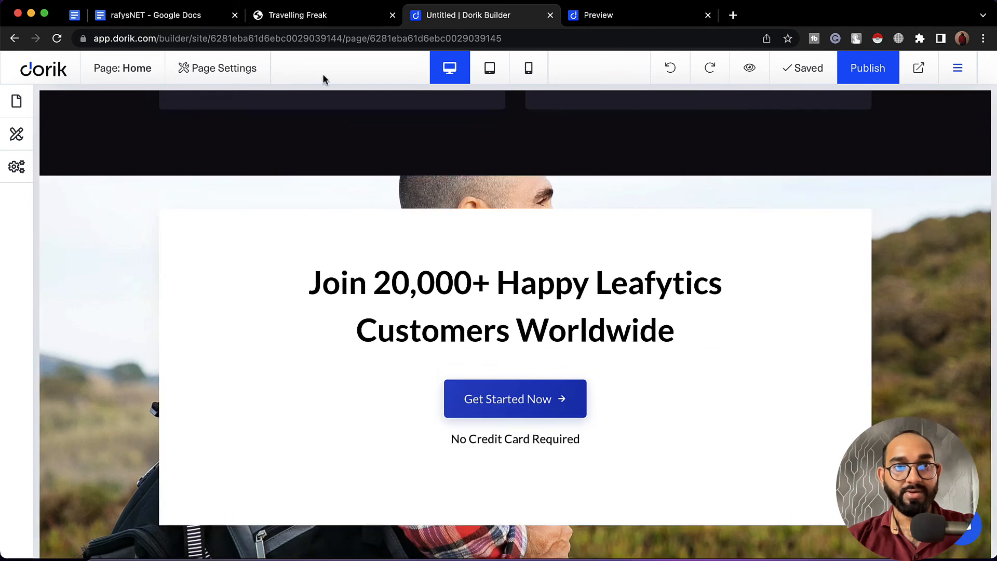
scroll(319, 157, "down", 1)
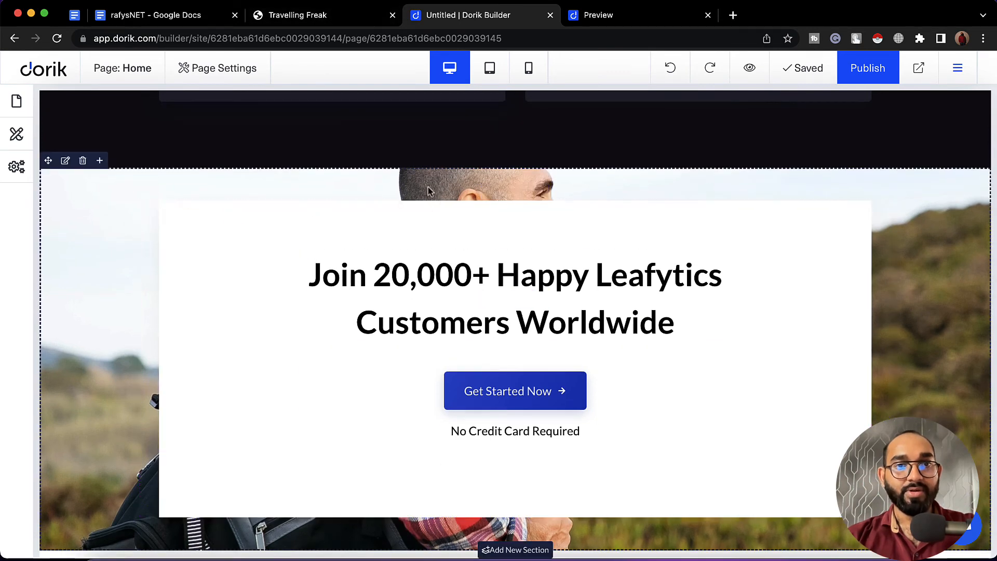
Set the call-to-action section's top and bottom padding to 100px.
left_click(67, 163)
left_click(173, 151)
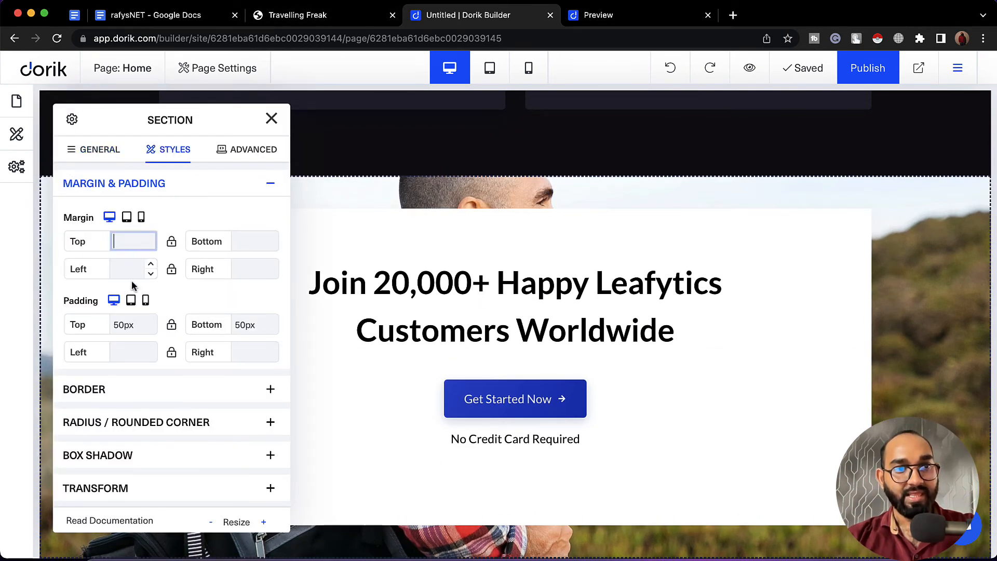
double_click(135, 327)
type("1")
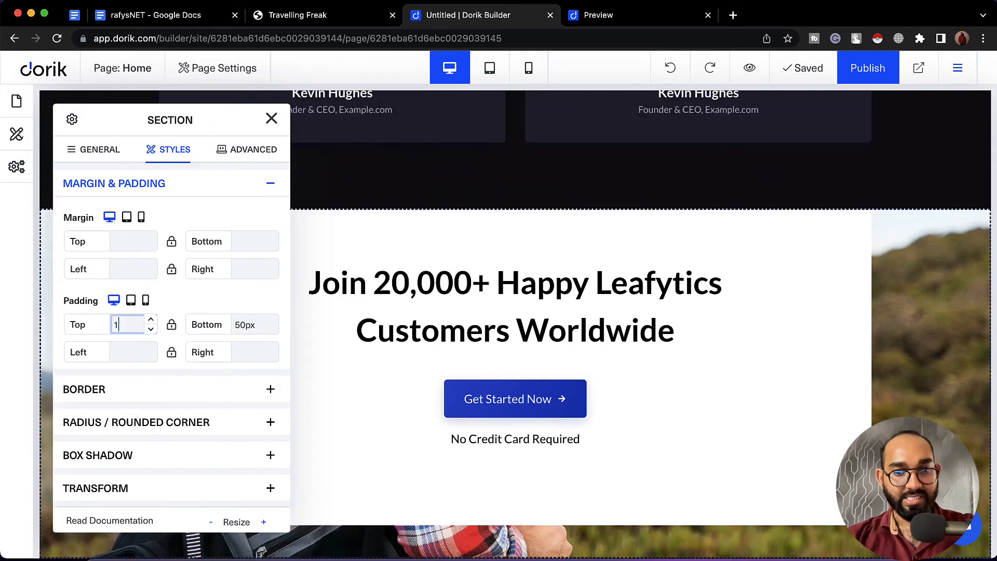
type("00")
double_click(244, 326)
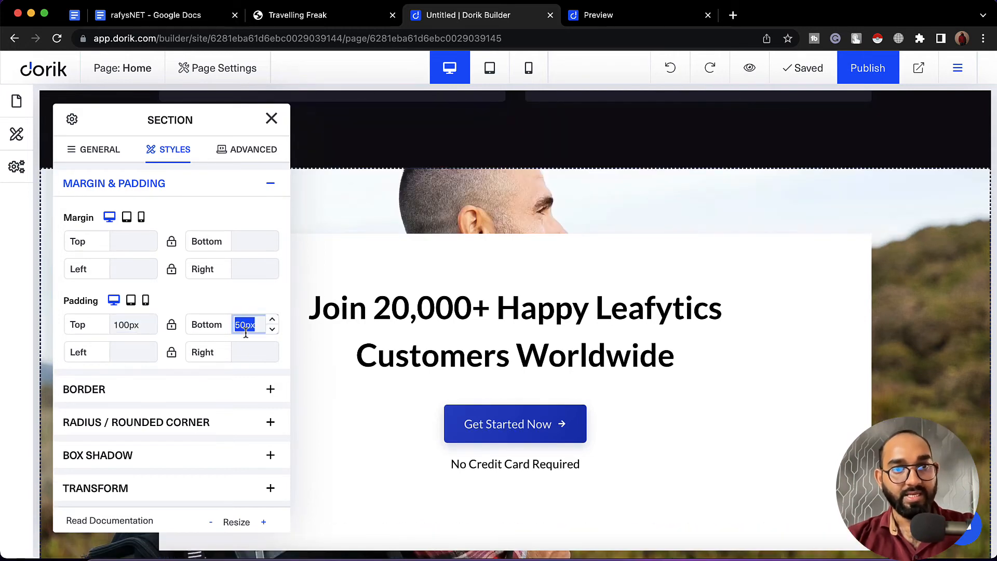
type("100")
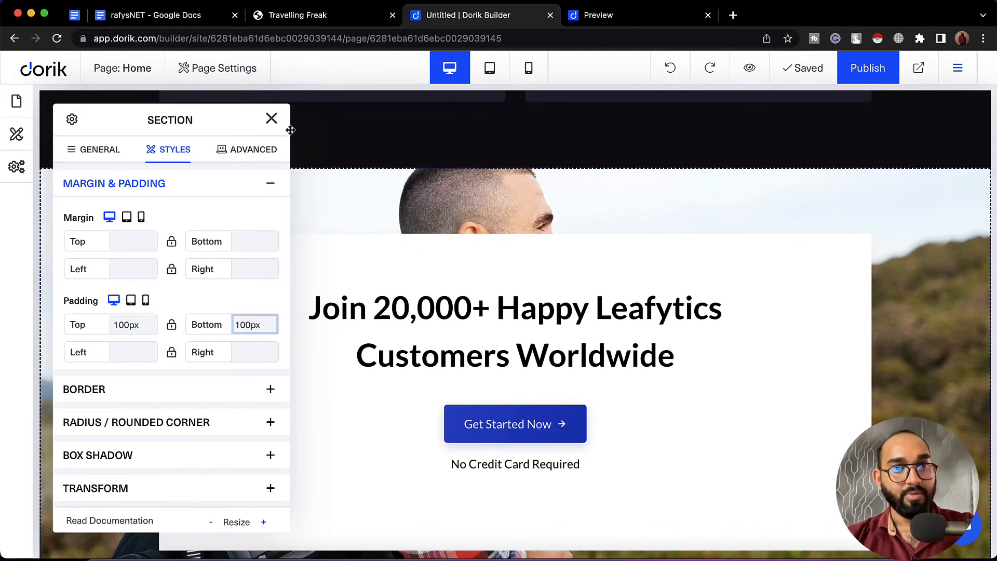
left_click(271, 119)
Compare the new section spacing with the reference site.
scroll(316, 290, "down", 2)
left_click(322, 15)
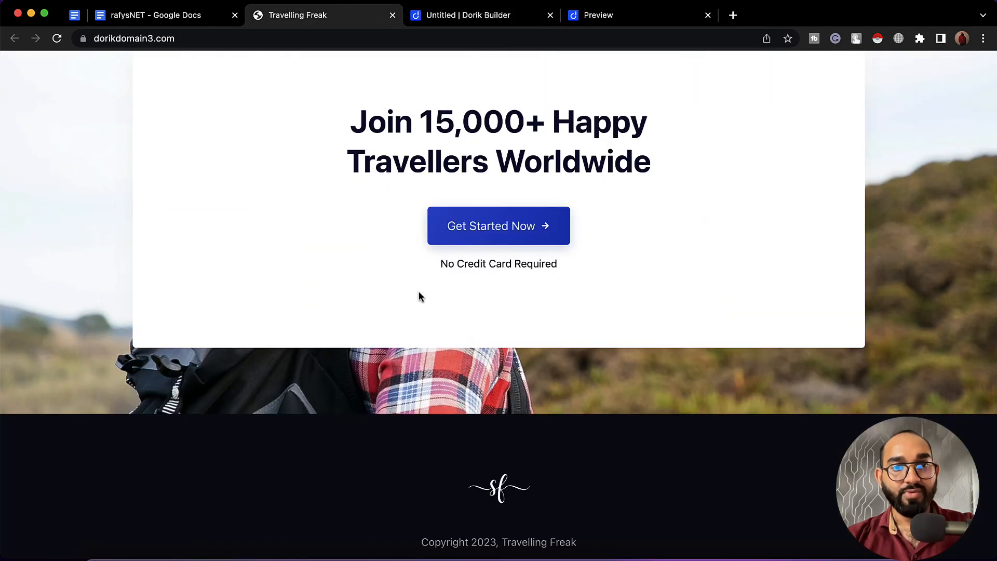
scroll(419, 294, "down", 2)
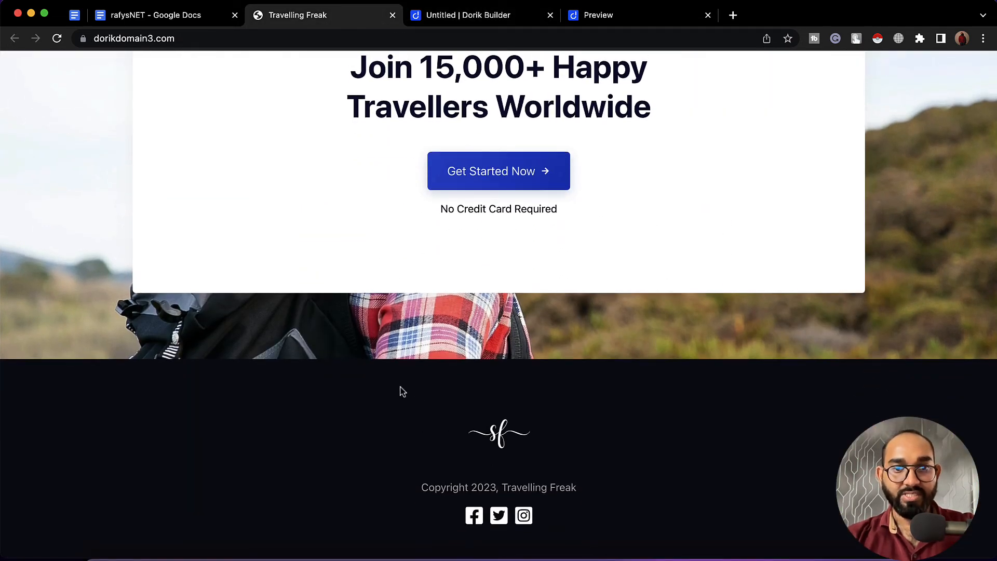
left_click(442, 16)
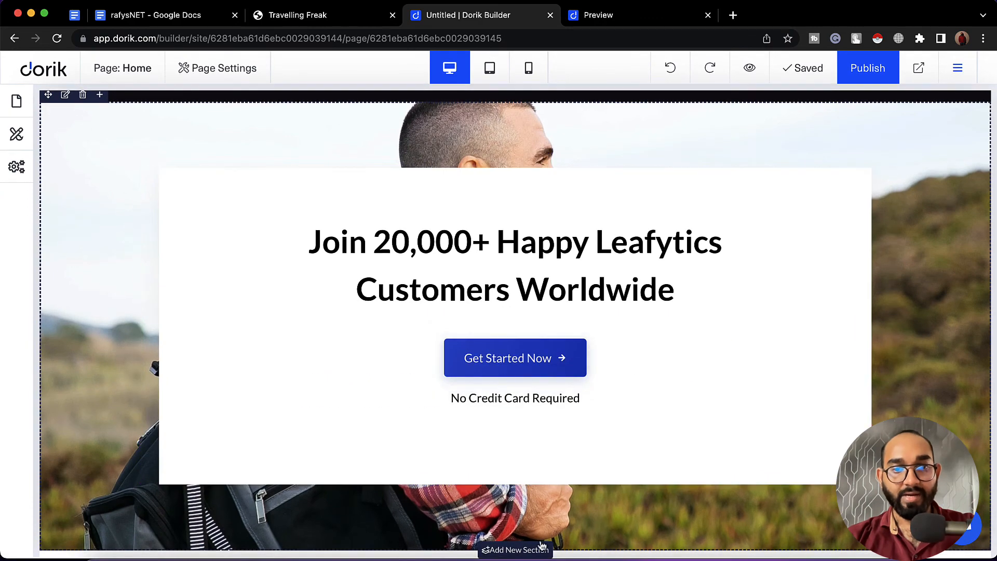
Add the dark centred footer design from the Footers section library.
left_click(522, 550)
left_click(503, 188)
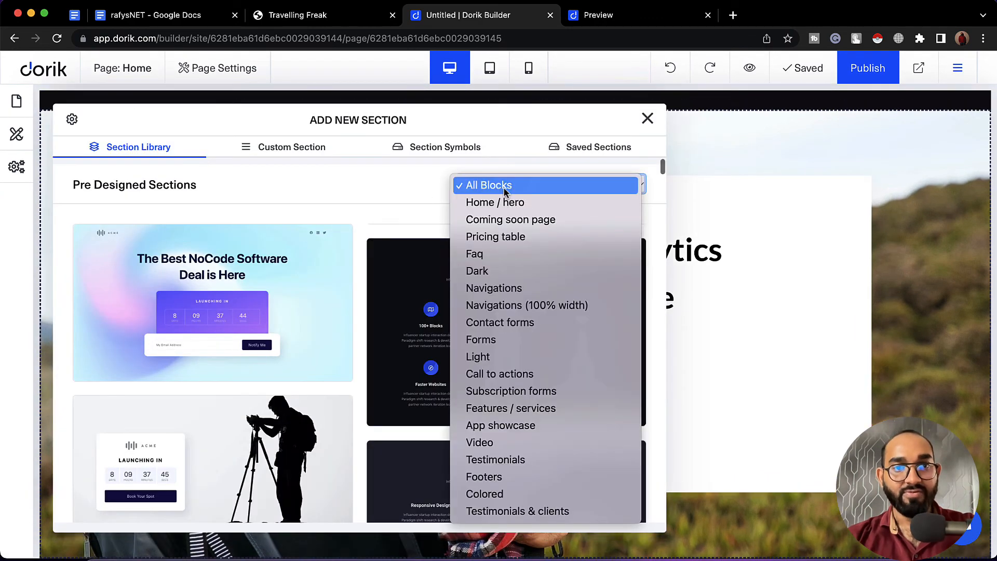
left_click(524, 478)
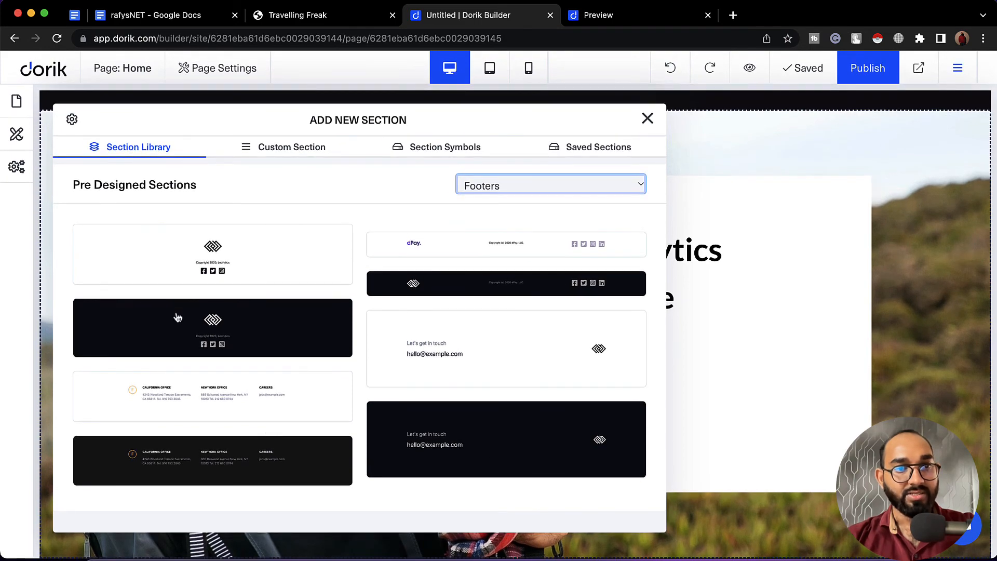
left_click(156, 338)
Check the reference footer, then delete the footer's placeholder social-icons row.
left_click(344, 20)
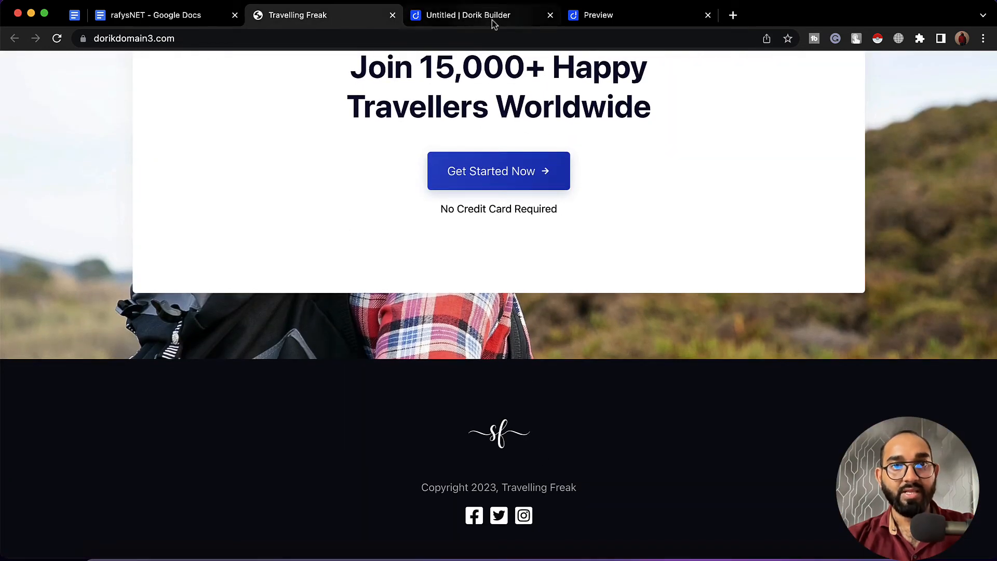
left_click(491, 19)
scroll(606, 376, "down", 5)
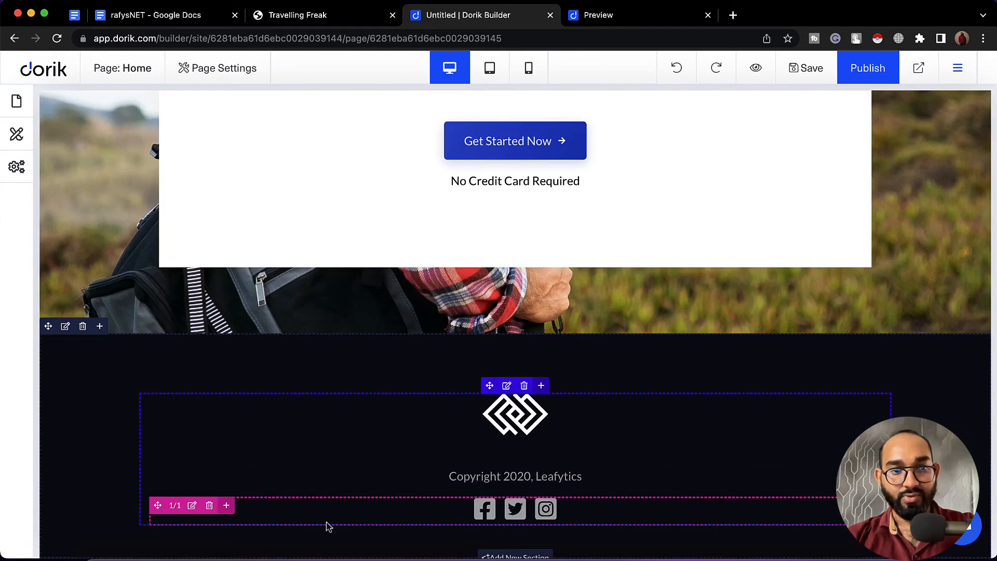
left_click(211, 508)
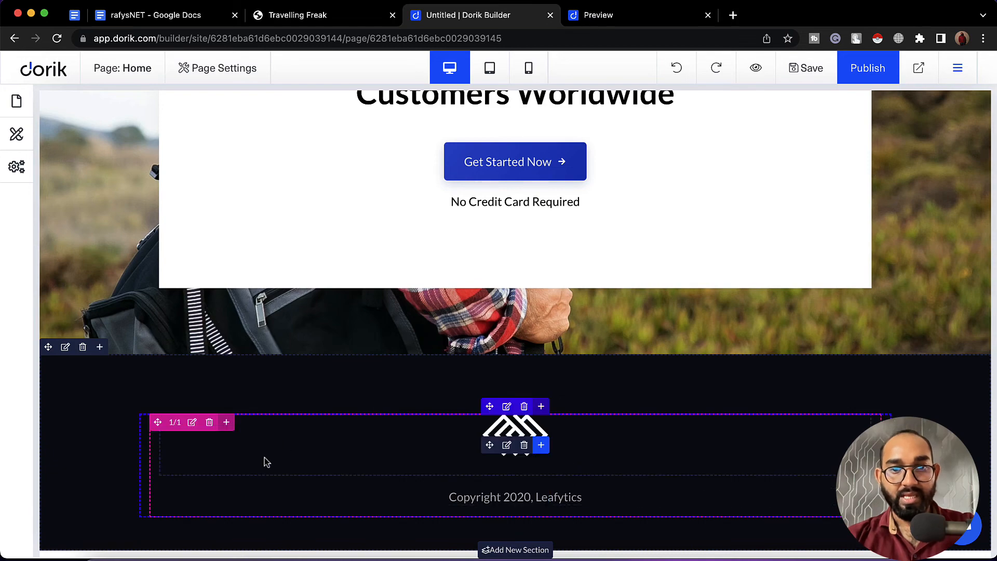
left_click(508, 445)
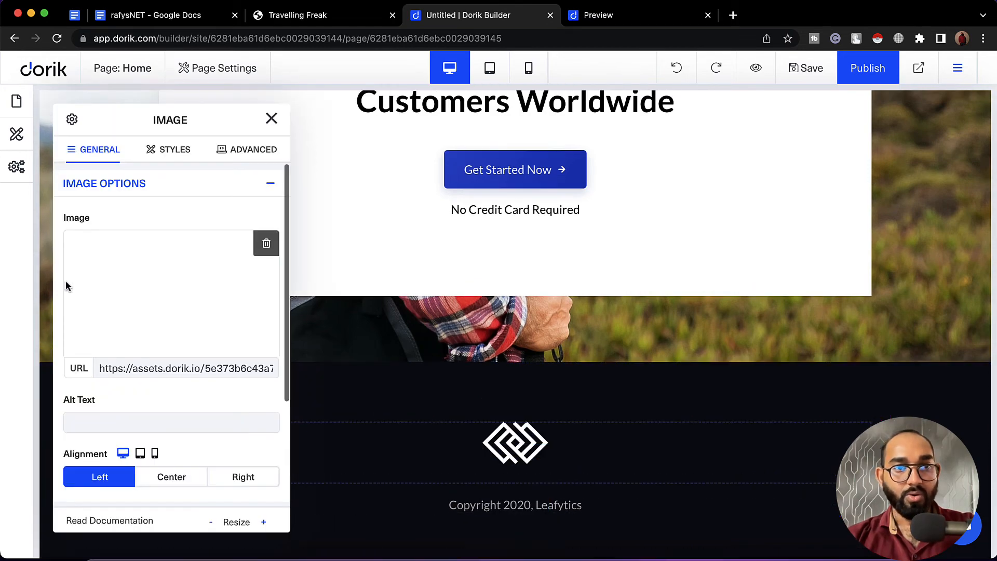
Replace the footer logo image with logo.png.
left_click(265, 244)
left_click(205, 301)
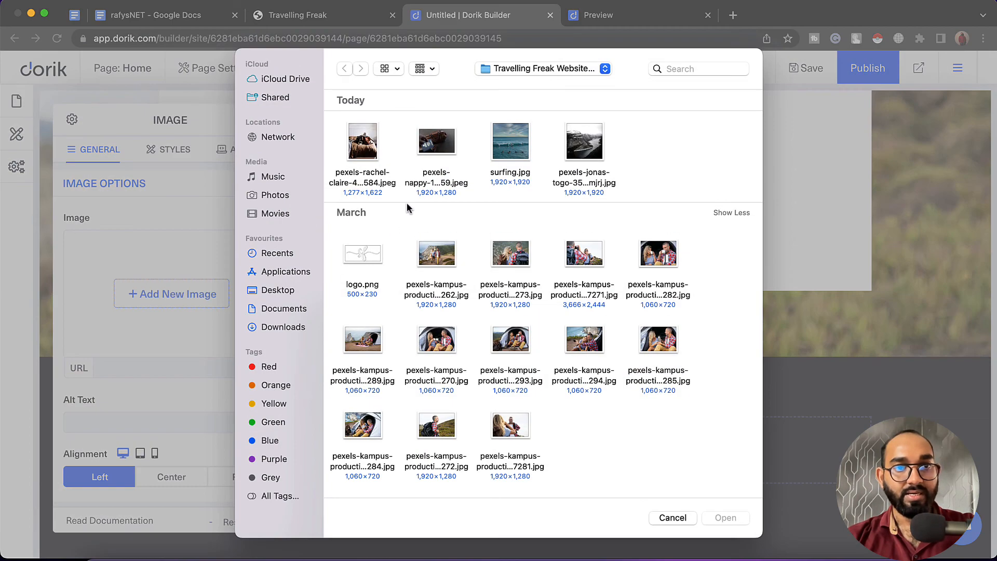
left_click(372, 253)
double_click(372, 253)
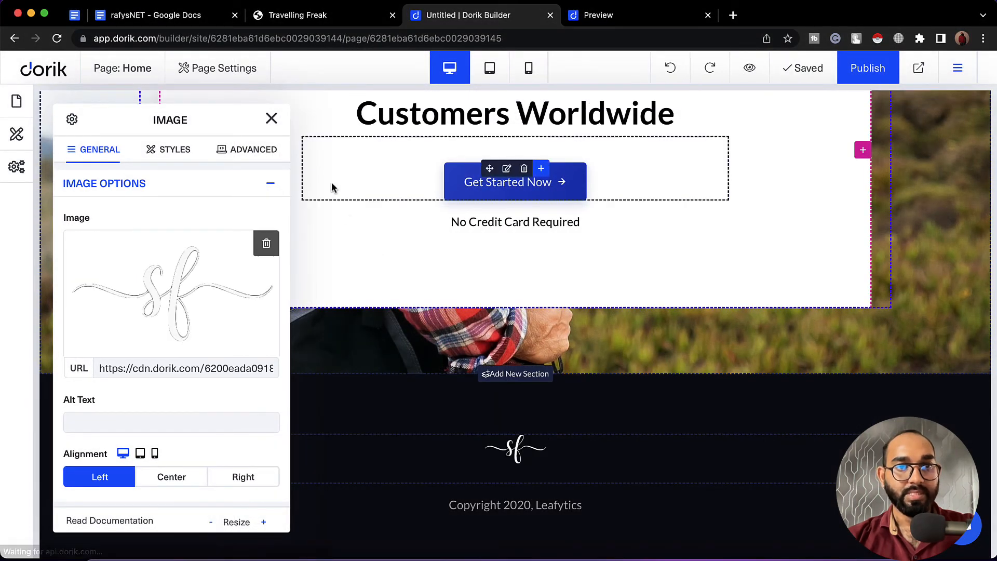
left_click(271, 118)
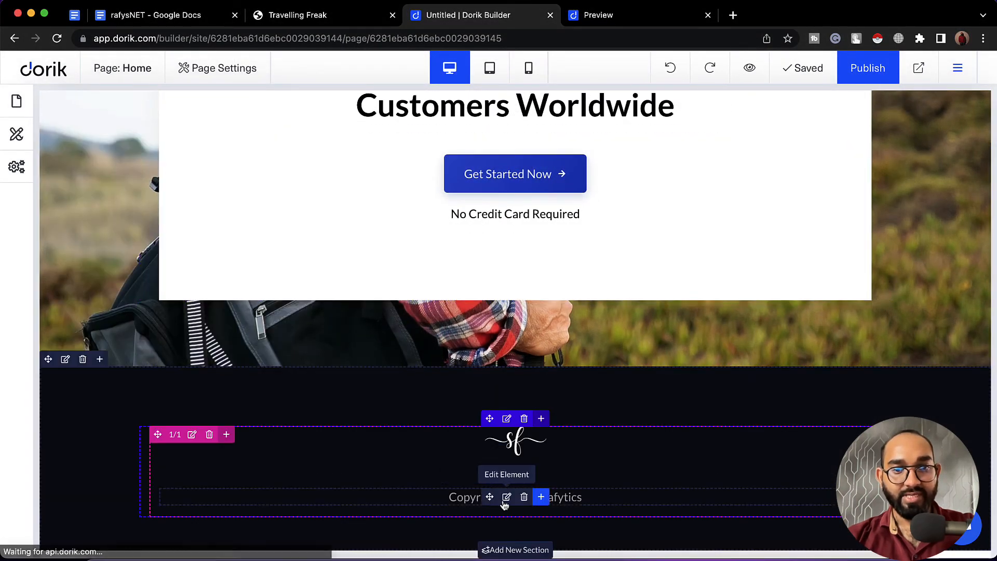
Change the copyright line to 'Copyright 2024, Travelling Freak'.
left_click(507, 494)
double_click(148, 291)
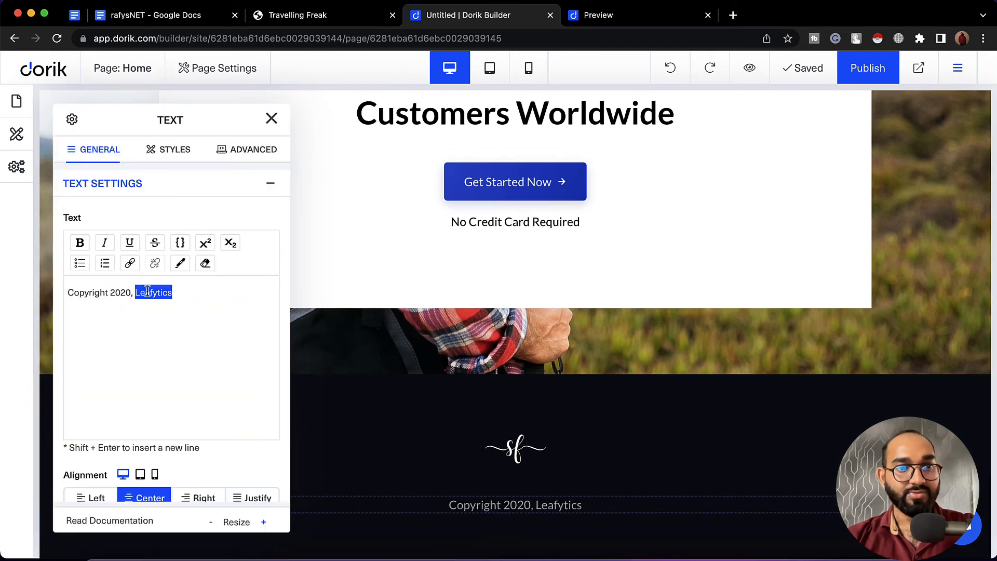
type("Tra")
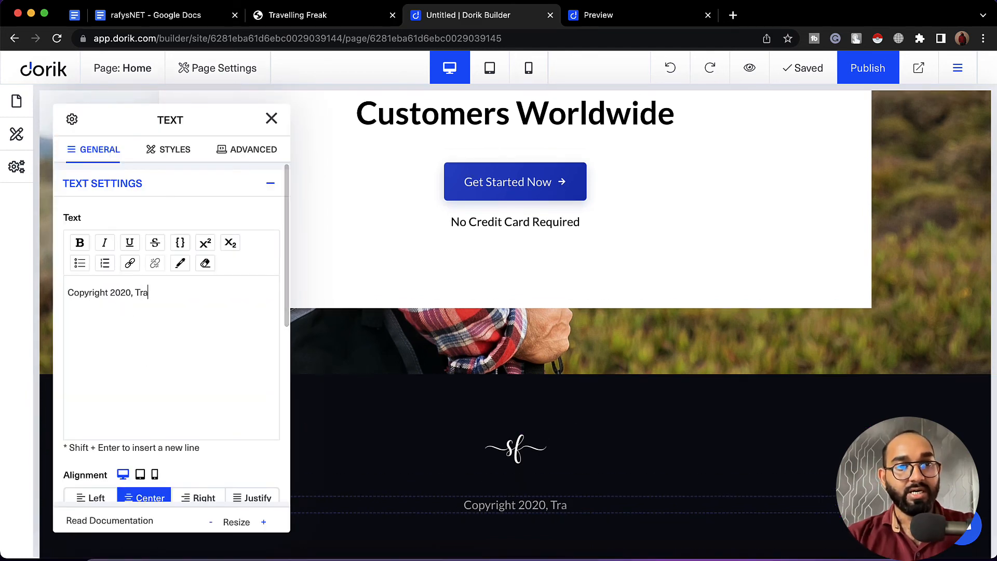
type("velling ")
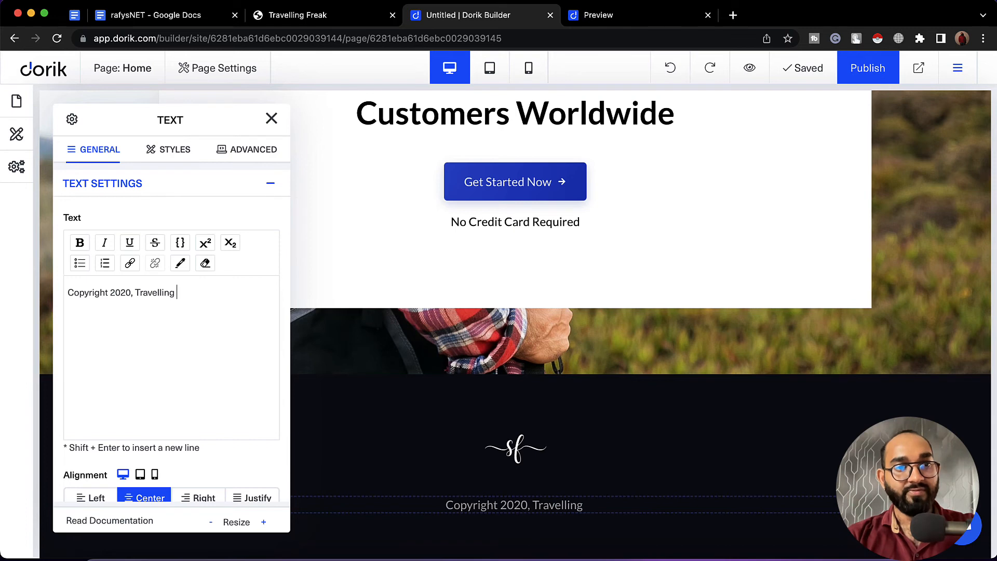
type("Freak")
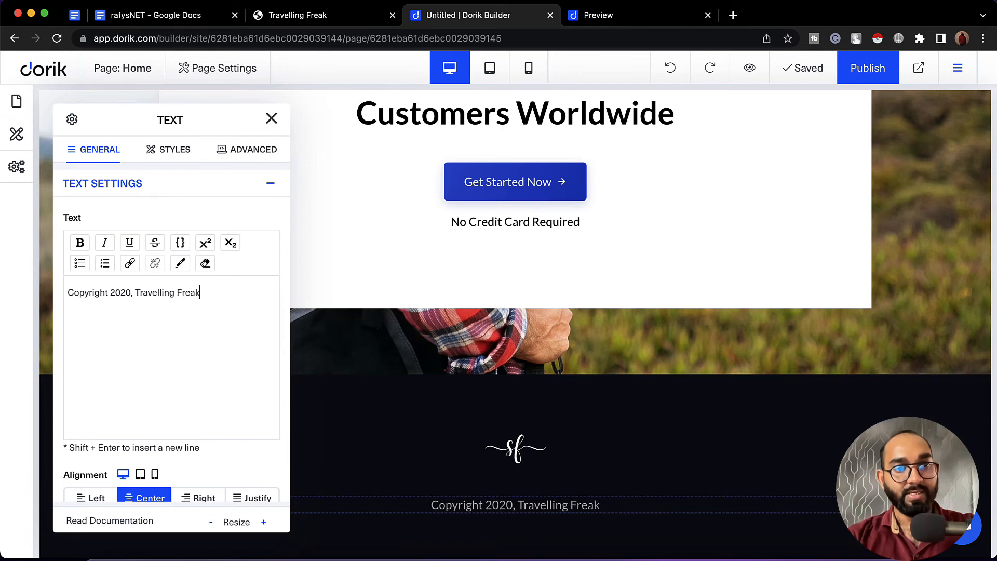
double_click(106, 292)
type("2024")
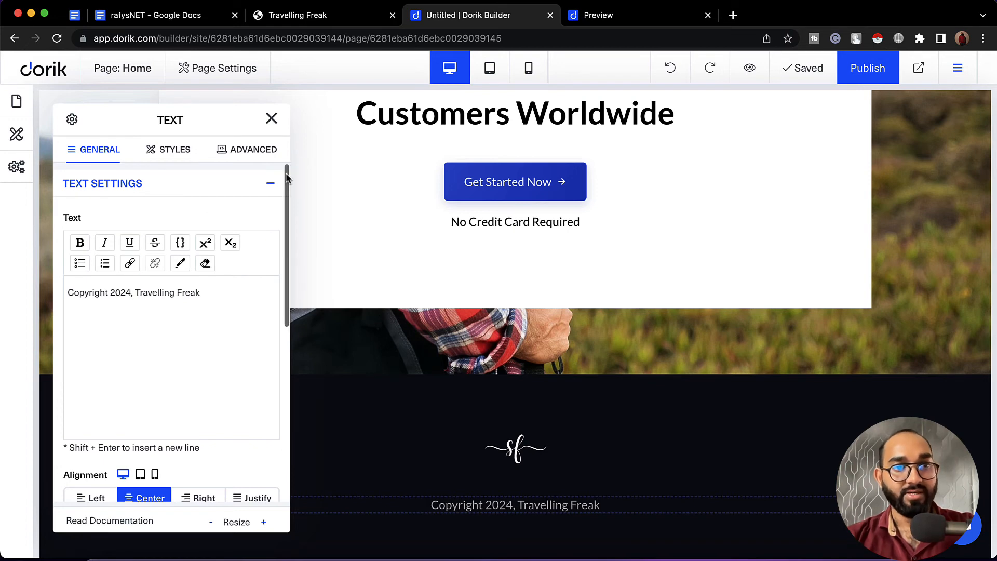
left_click(269, 120)
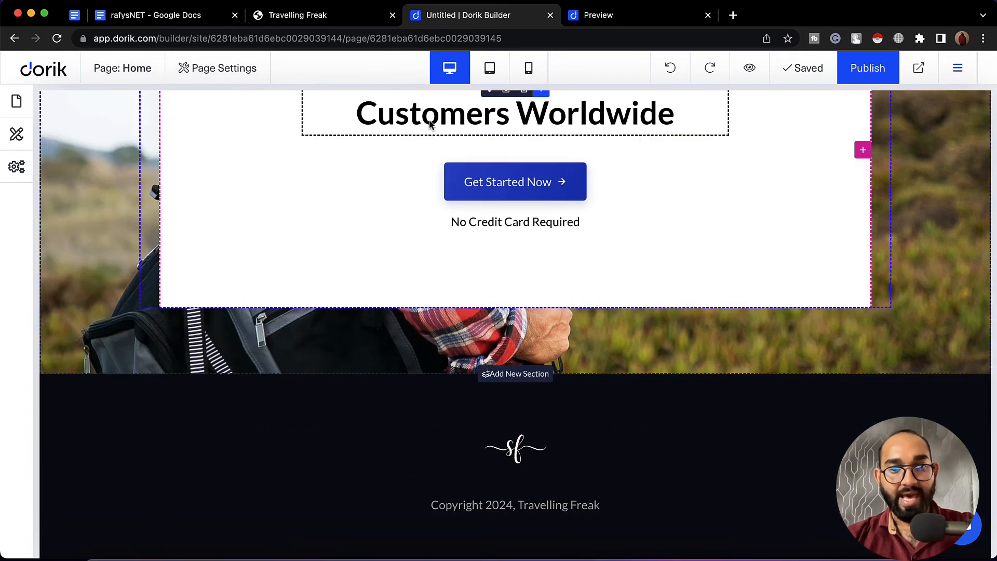
scroll(467, 415, "down", 1)
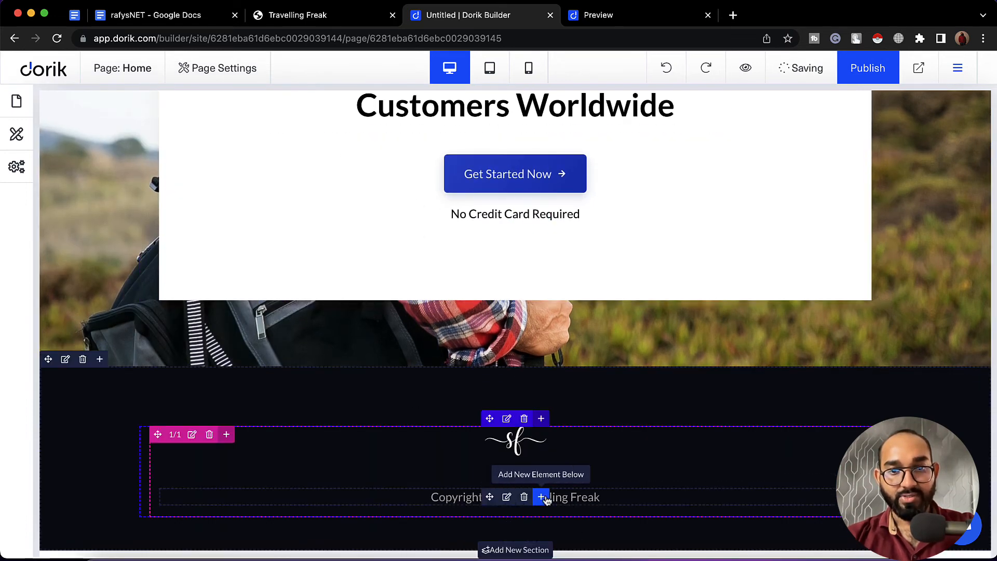
Add a square Facebook icon element below the copyright text.
left_click(542, 495)
scroll(495, 396, "down", 5)
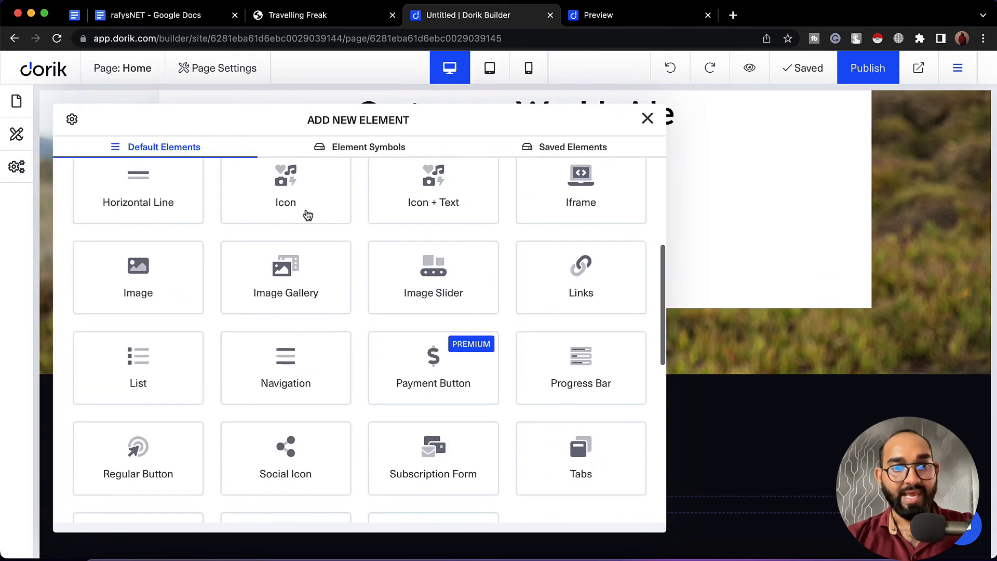
left_click(307, 216)
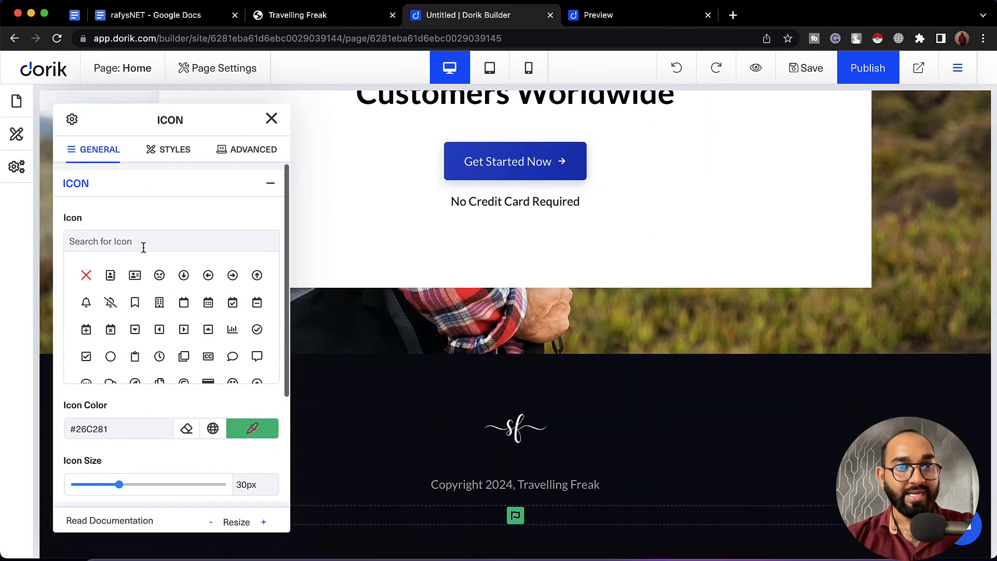
left_click(143, 247)
type("facebook")
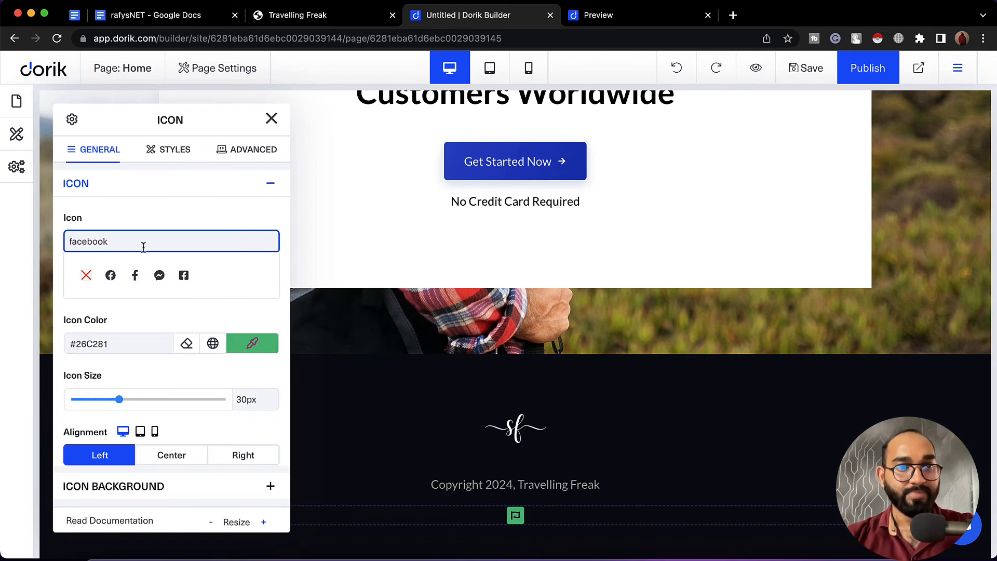
scroll(189, 364, "down", 2)
scroll(189, 357, "up", 2)
left_click(186, 264)
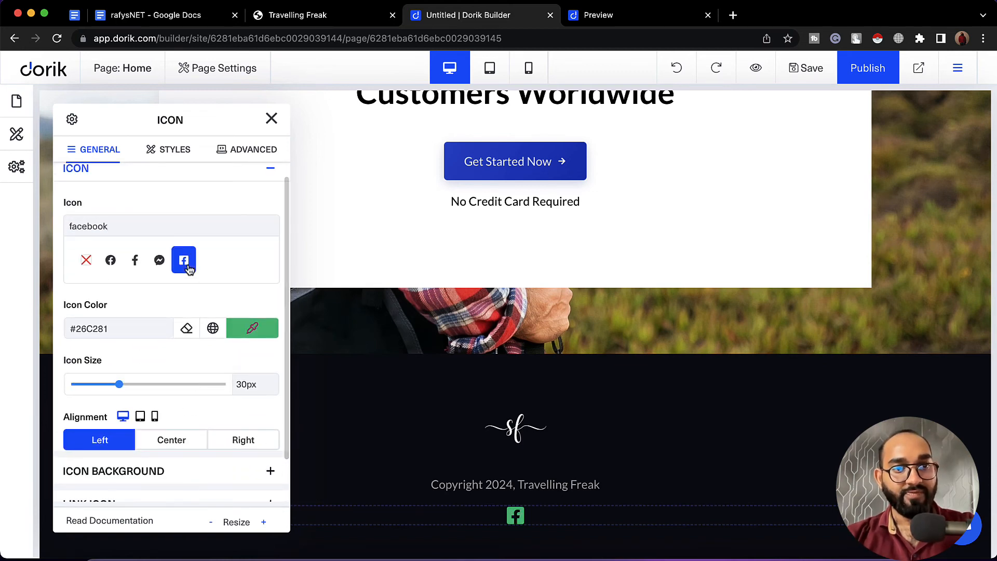
Colour the Facebook icon white #FFFFFF and turn Inline Icon on.
left_click(264, 329)
left_click_drag(322, 335, 276, 250)
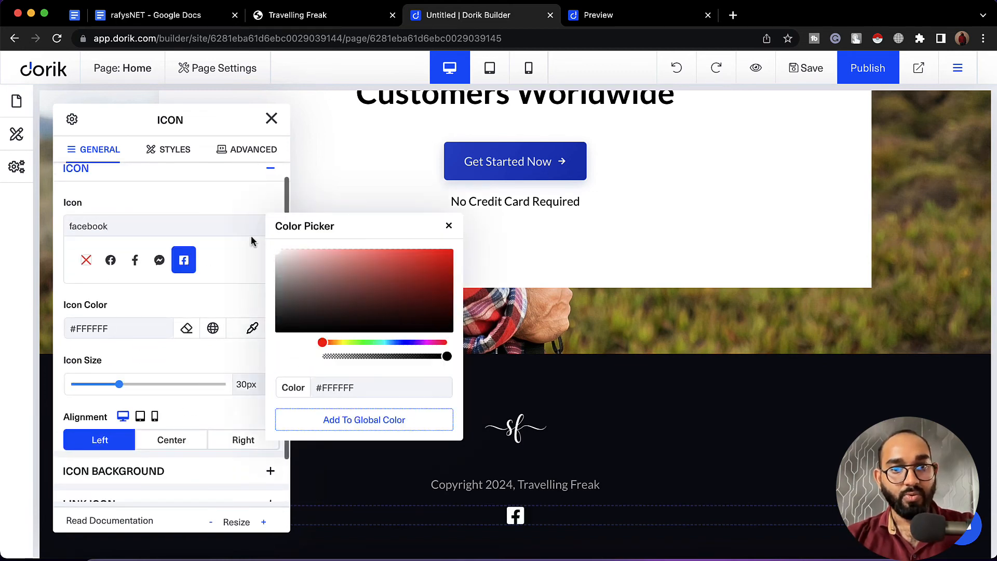
left_click(449, 225)
scroll(513, 497, "down", 1)
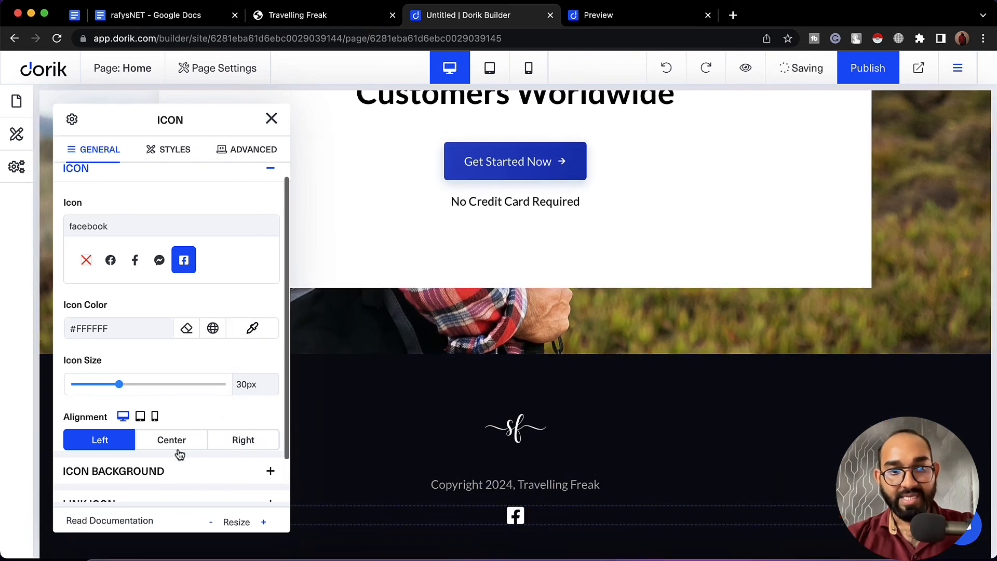
scroll(172, 450, "down", 3)
left_click(142, 485)
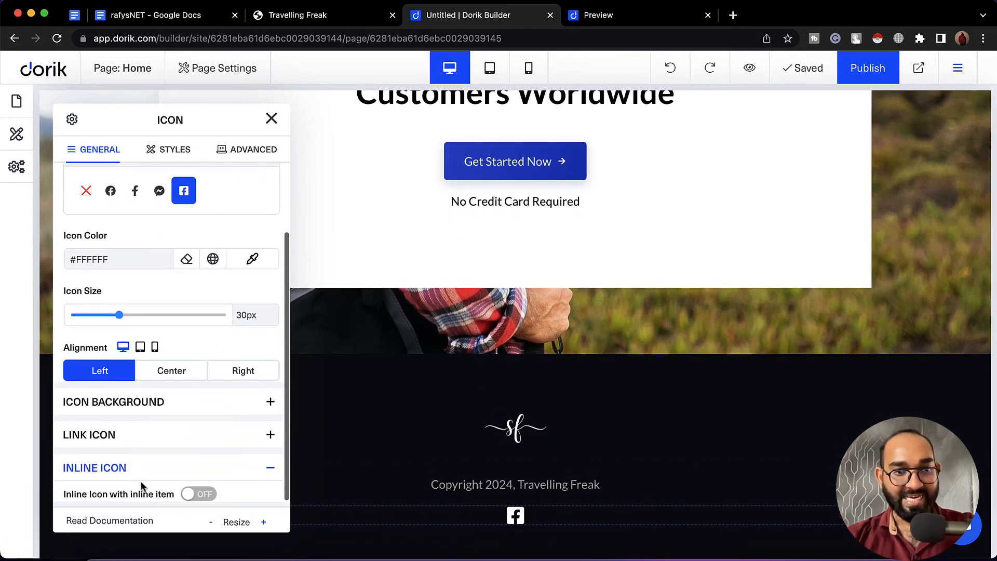
left_click(193, 494)
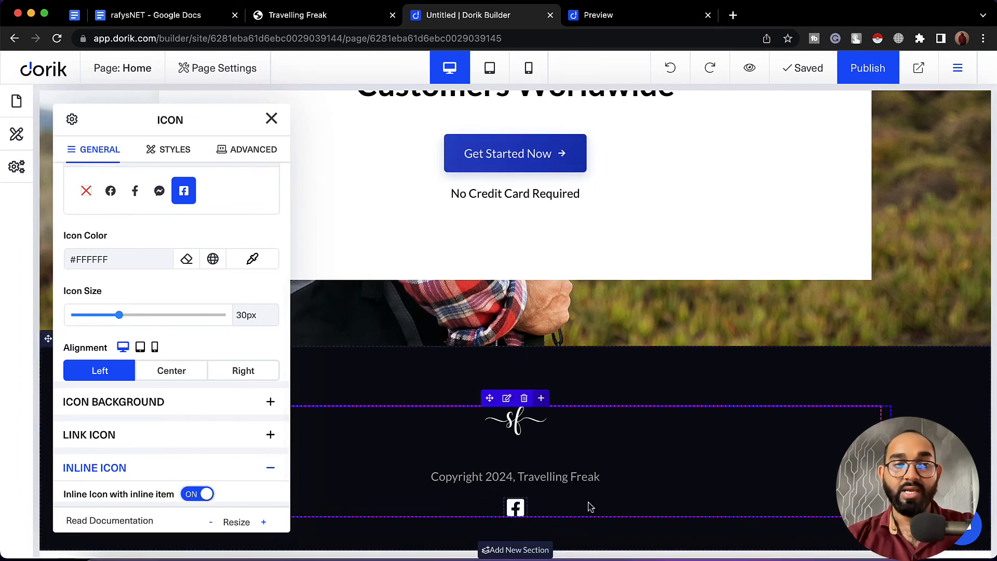
left_click(272, 118)
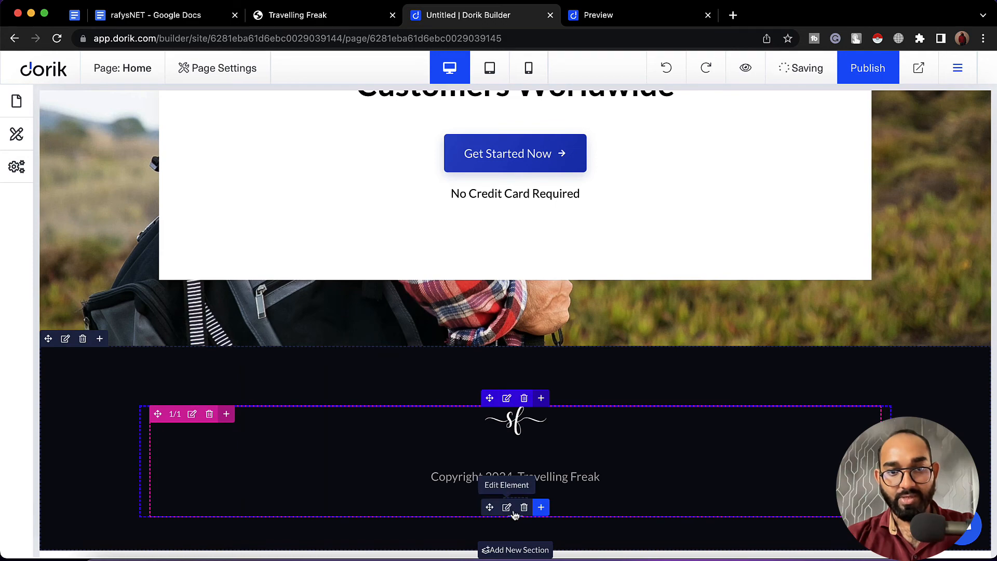
Duplicate the Facebook icon twice to make a row of three.
right_click(514, 515)
left_click(556, 422)
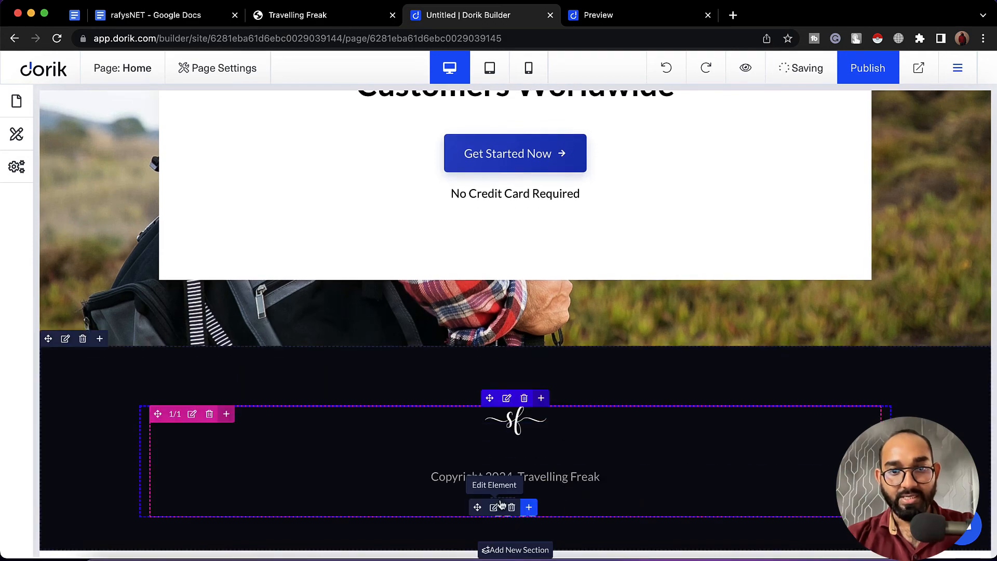
right_click(501, 505)
left_click(546, 414)
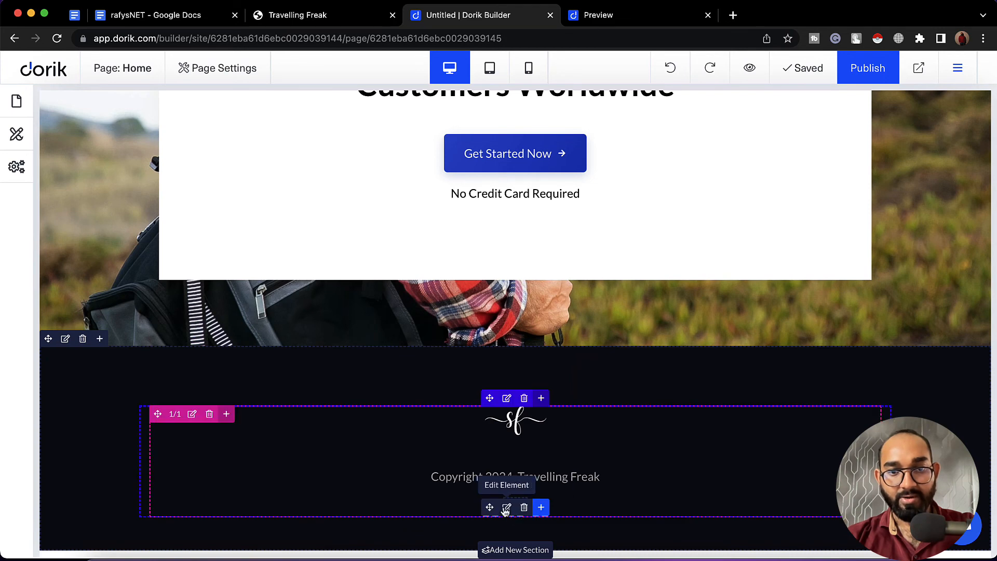
left_click(507, 507)
scroll(193, 333, "down", 5)
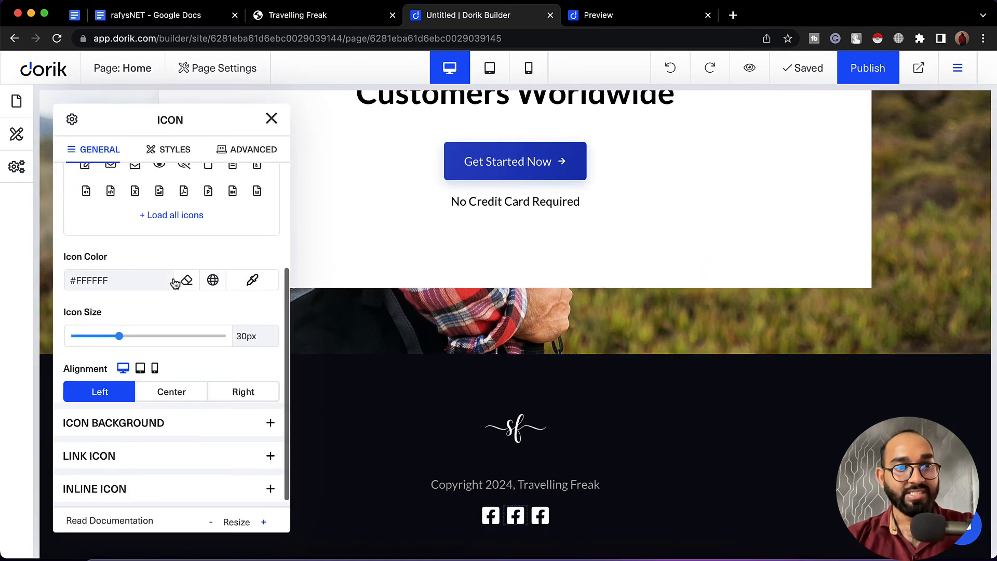
Change the middle footer icon to the square Twitter icon.
scroll(181, 280, "up", 3)
left_click(180, 238)
type("twitter")
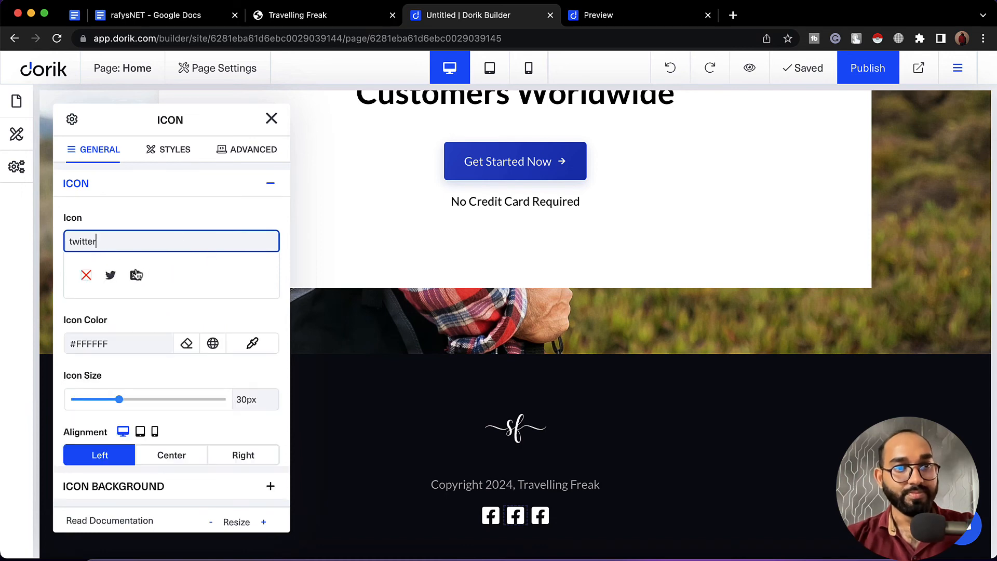
left_click(134, 275)
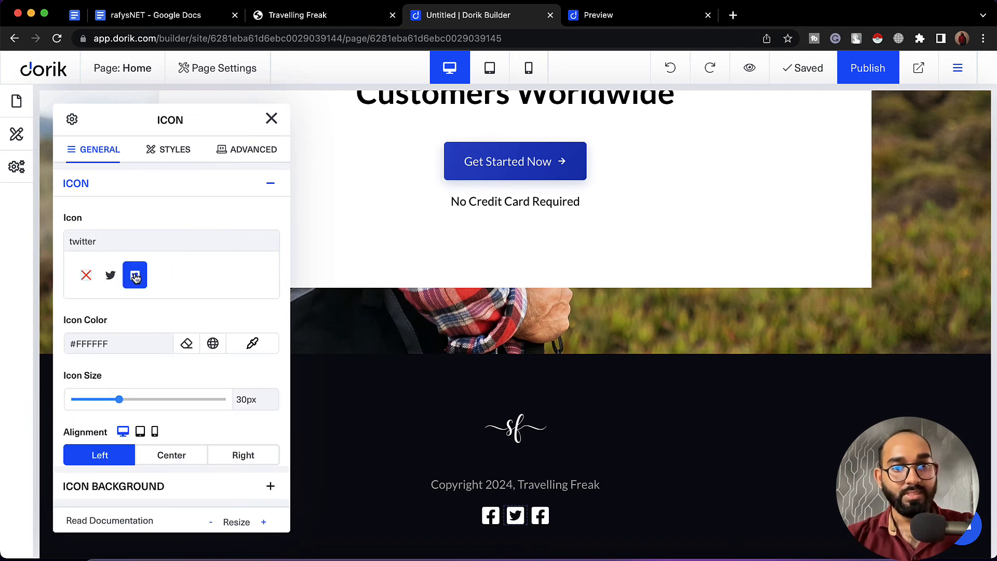
scroll(467, 514, "down", 1)
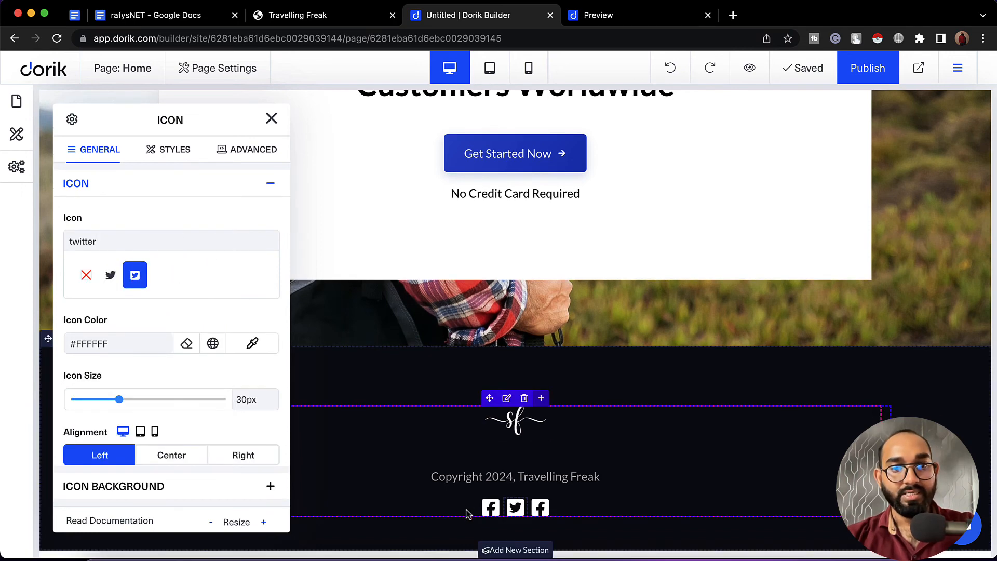
Change the third footer icon to Instagram via an 'insta' search.
left_click(532, 507)
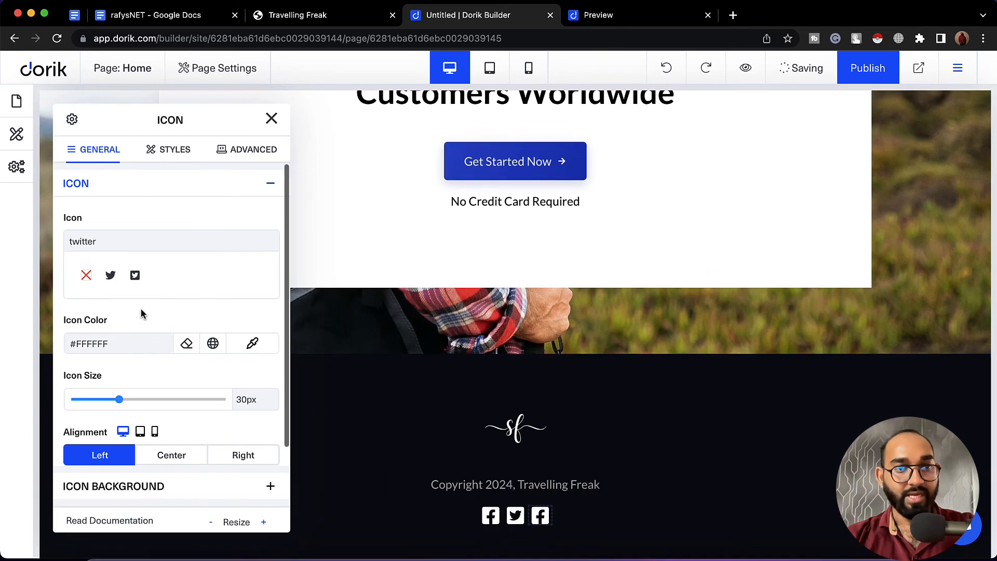
double_click(145, 251)
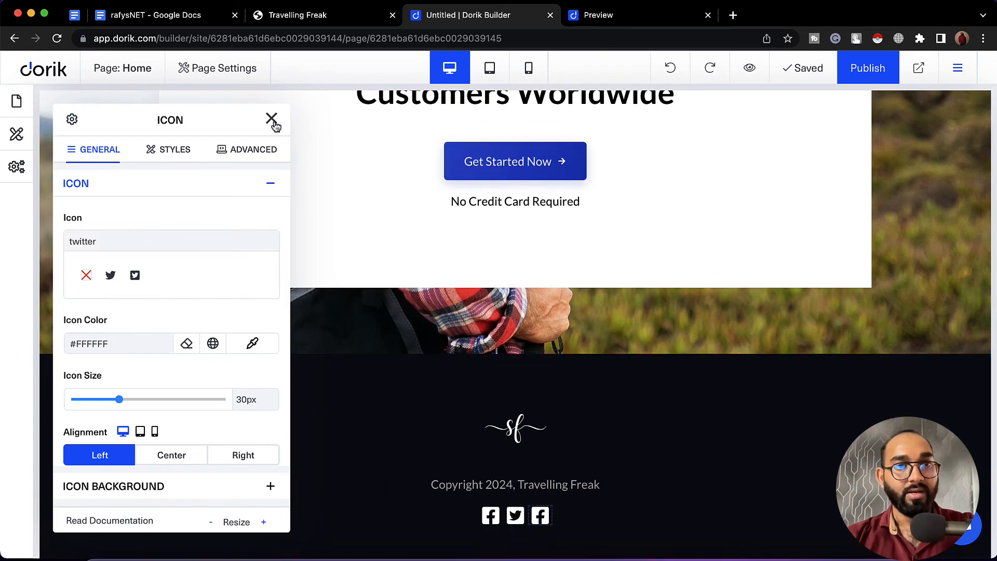
left_click(272, 120)
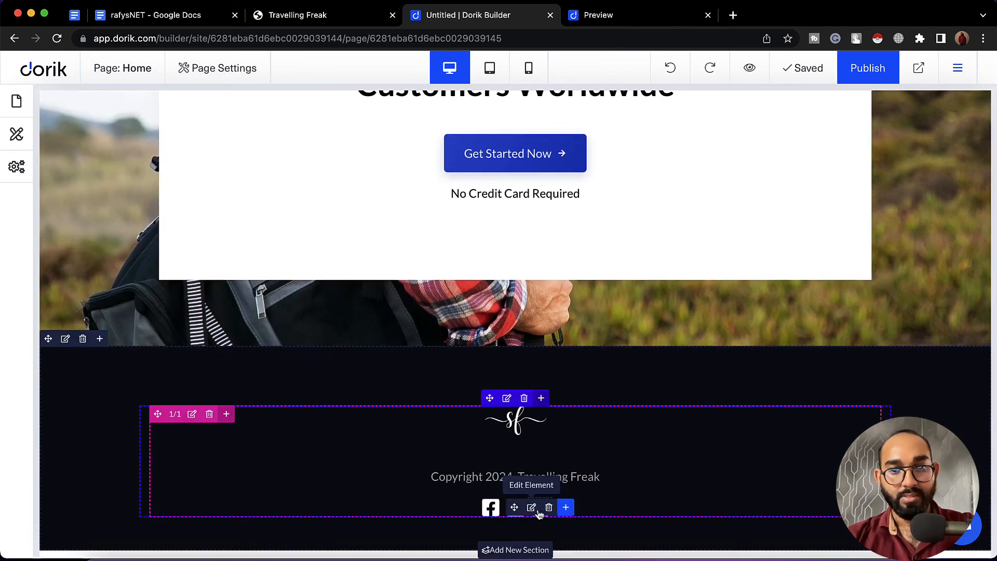
left_click(531, 508)
scroll(188, 236, "down", 3)
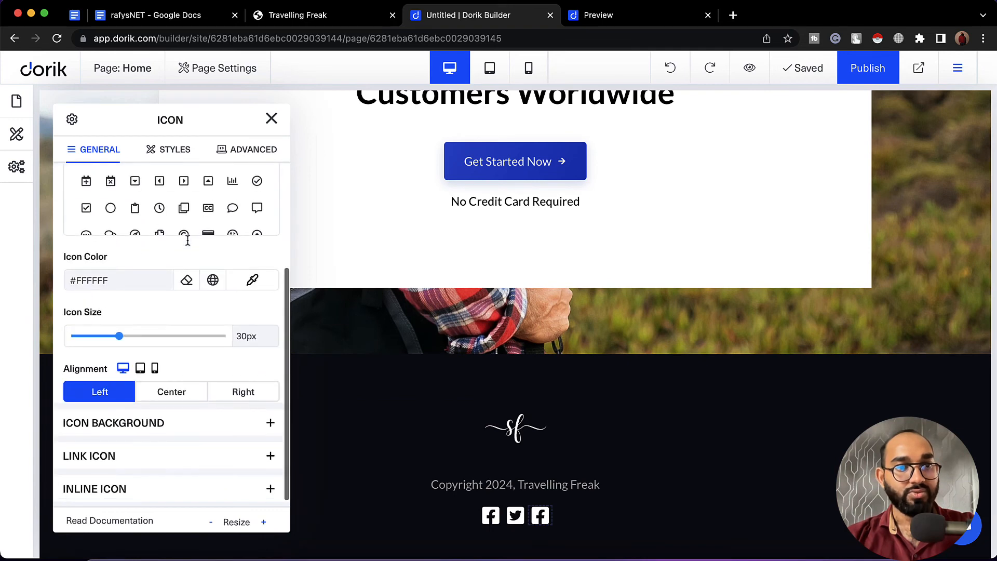
scroll(188, 240, "up", 3)
left_click(155, 240)
type("i")
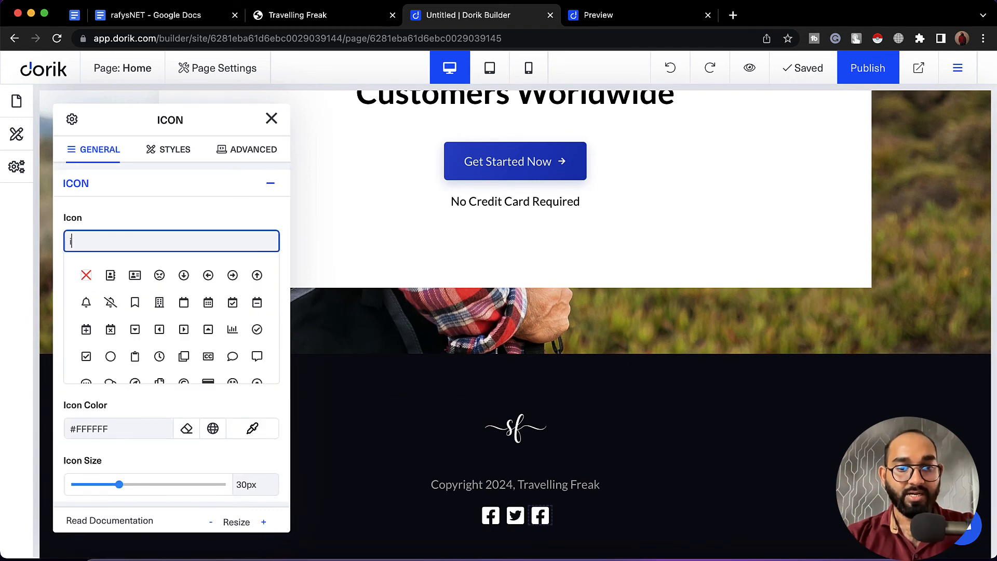
type("nstagram")
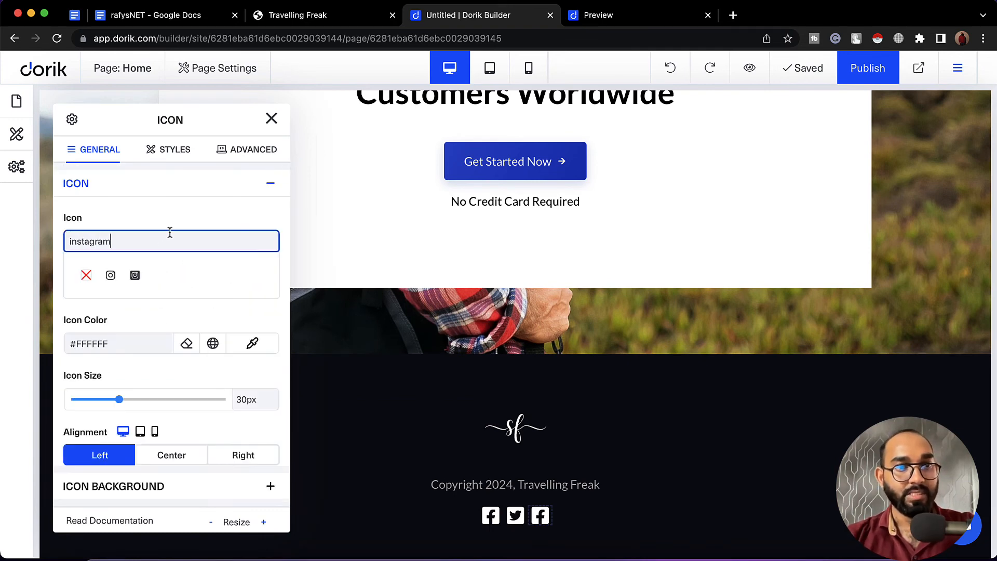
left_click(135, 275)
left_click(270, 122)
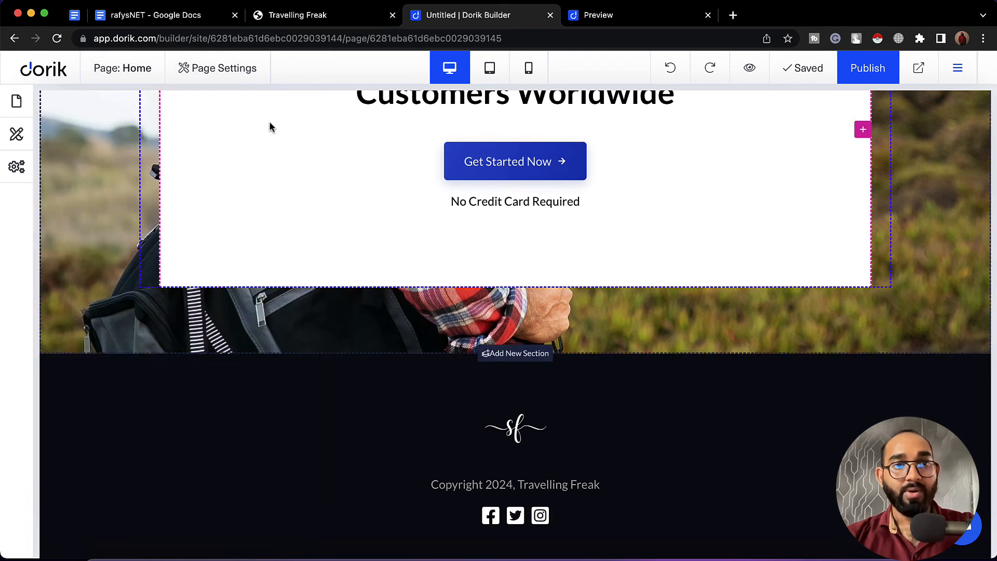
scroll(518, 529, "down", 1)
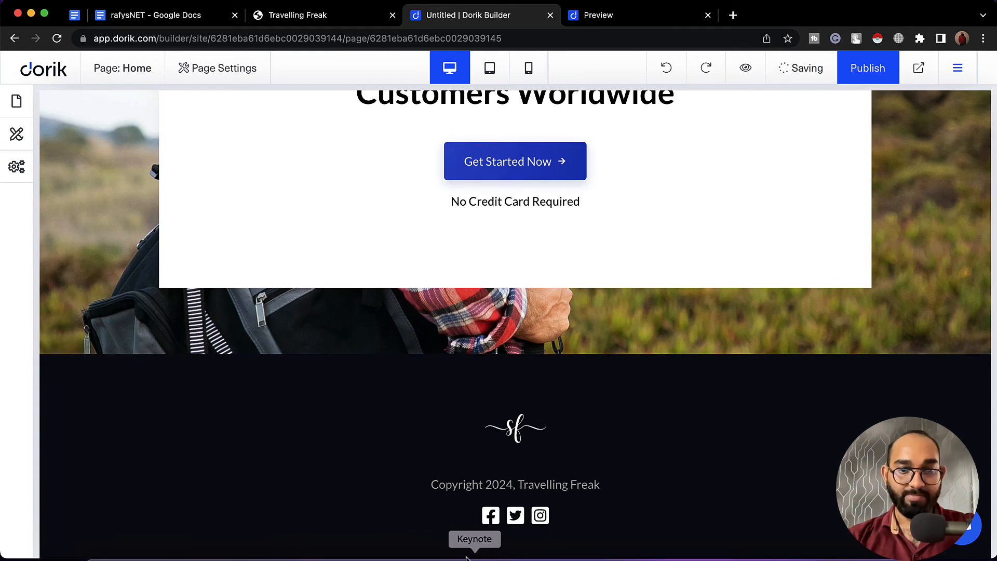
Expand the footer icon's Link Icon options, keep External Link, and focus the URL field.
left_click(535, 510)
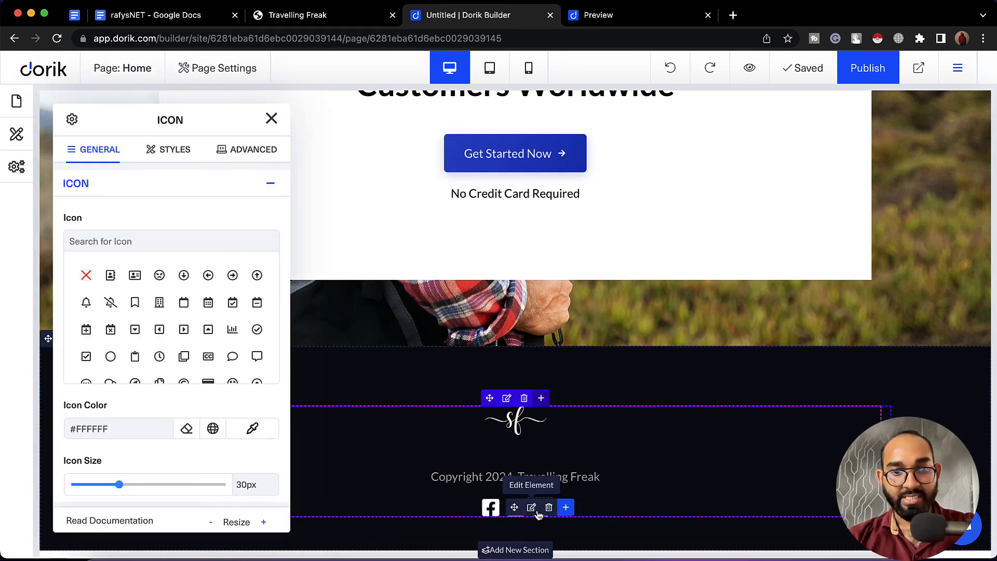
scroll(229, 450, "down", 5)
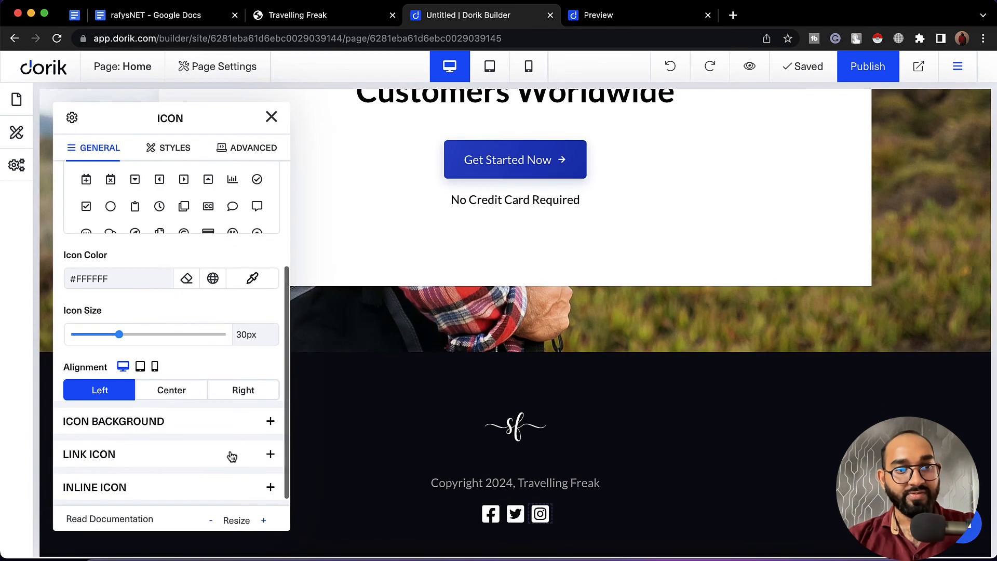
left_click(149, 460)
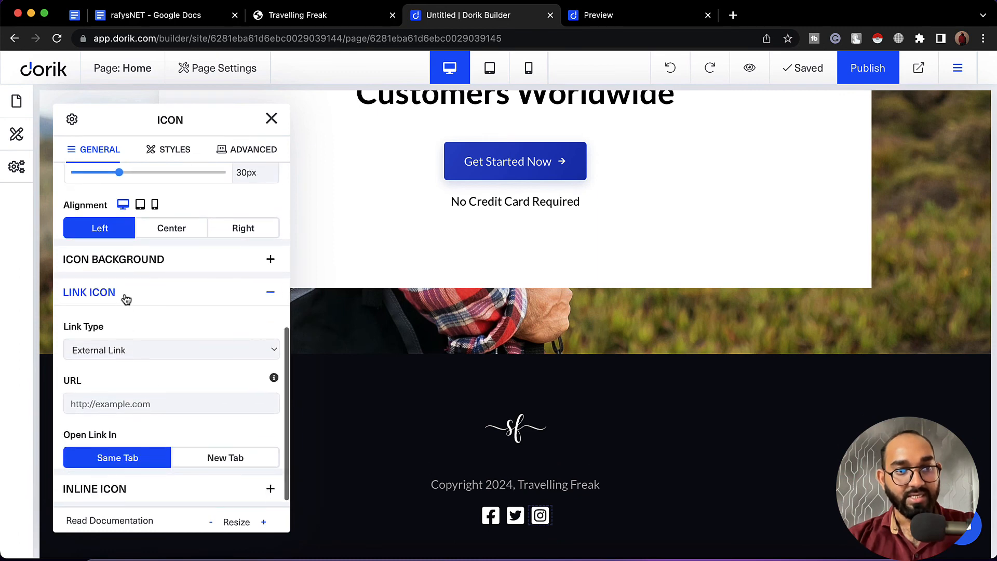
left_click(134, 352)
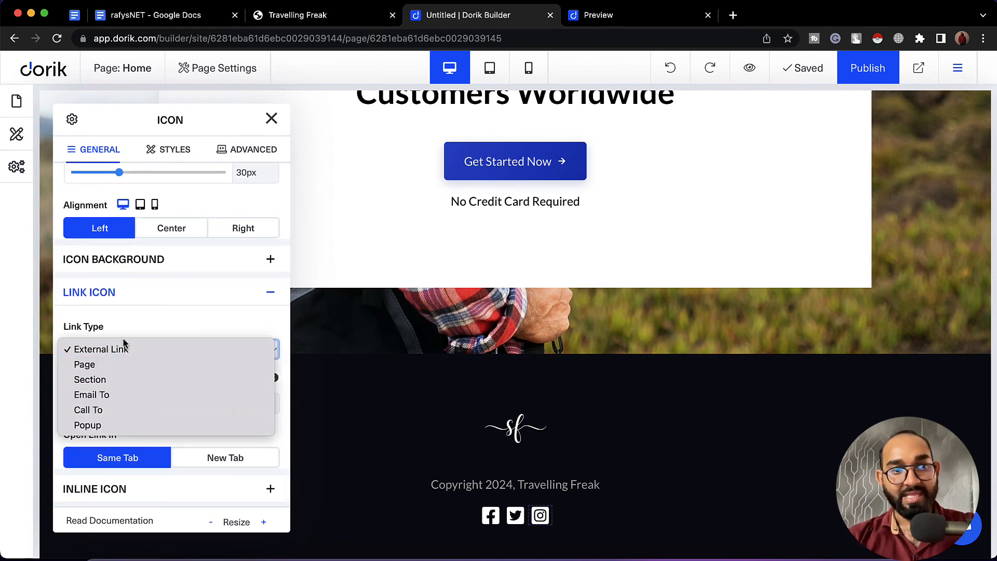
left_click(124, 348)
scroll(498, 452, "down", 1)
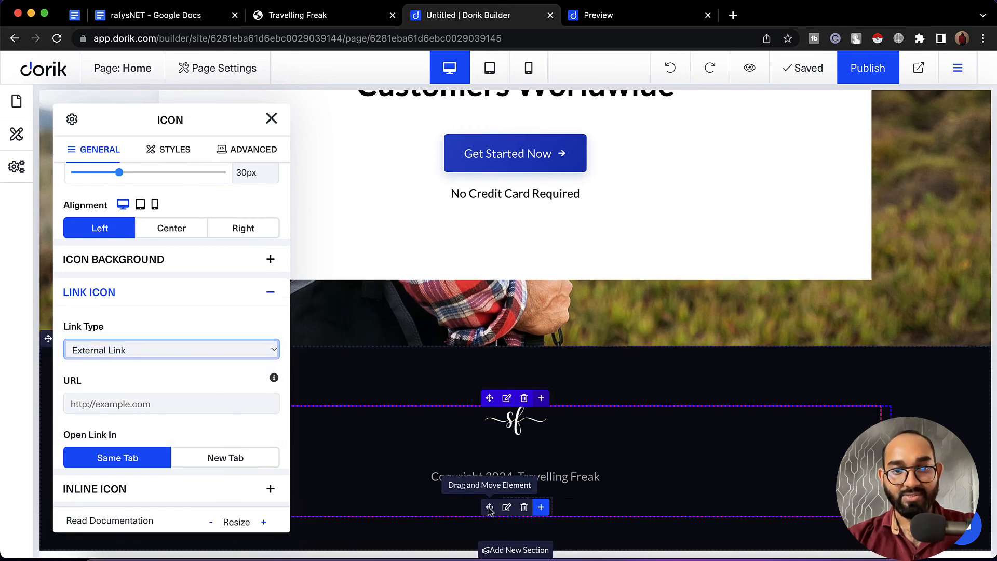
left_click(204, 404)
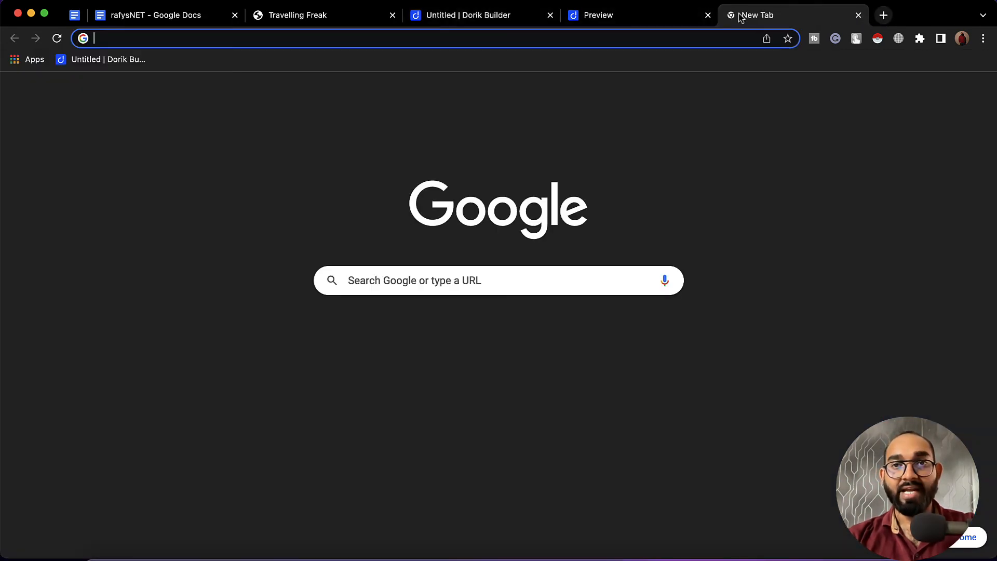
Google the creator's name plus 'instagram' in a new tab and open the profile result.
left_click(734, 16)
type("ins")
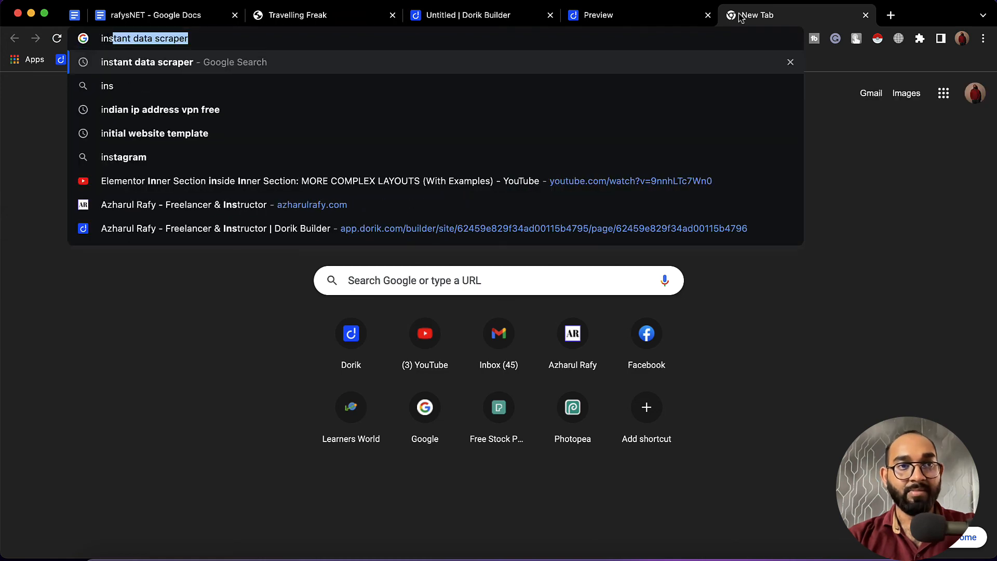
key("BackSpace")
key("BackSpace")
key("BackSpace")
key("BackSpace")
type("zharu")
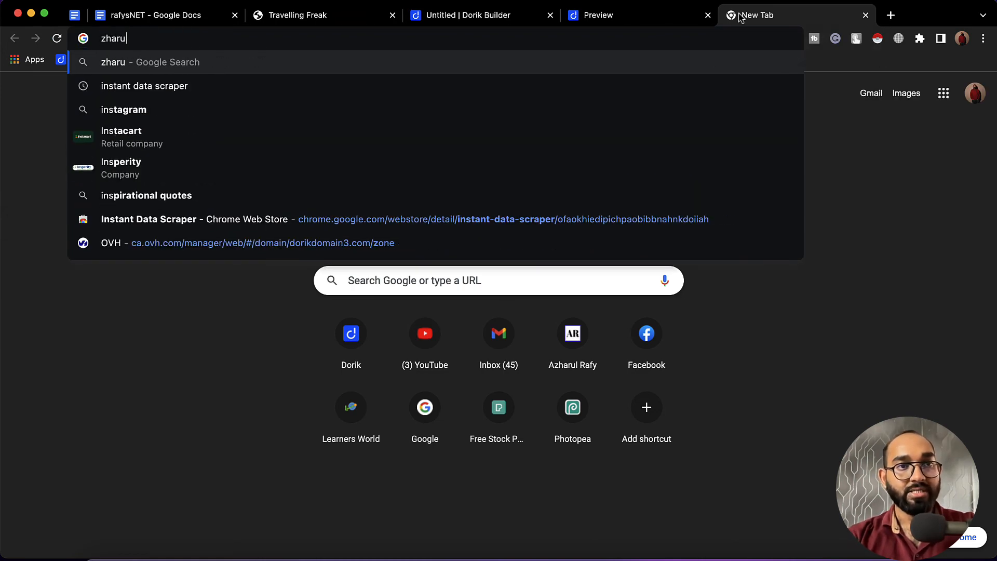
key("super+a")
type("az")
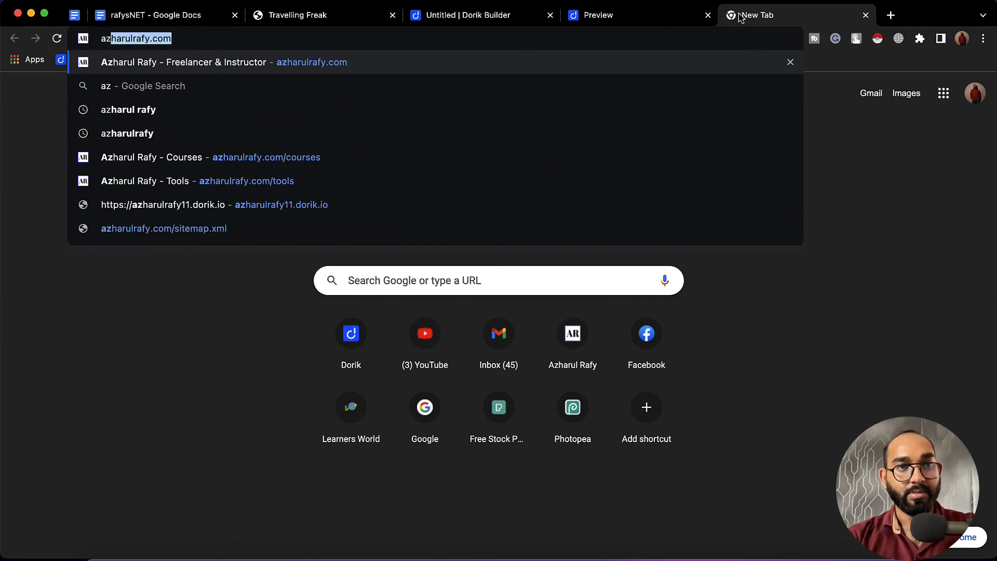
type("harul rafy ins")
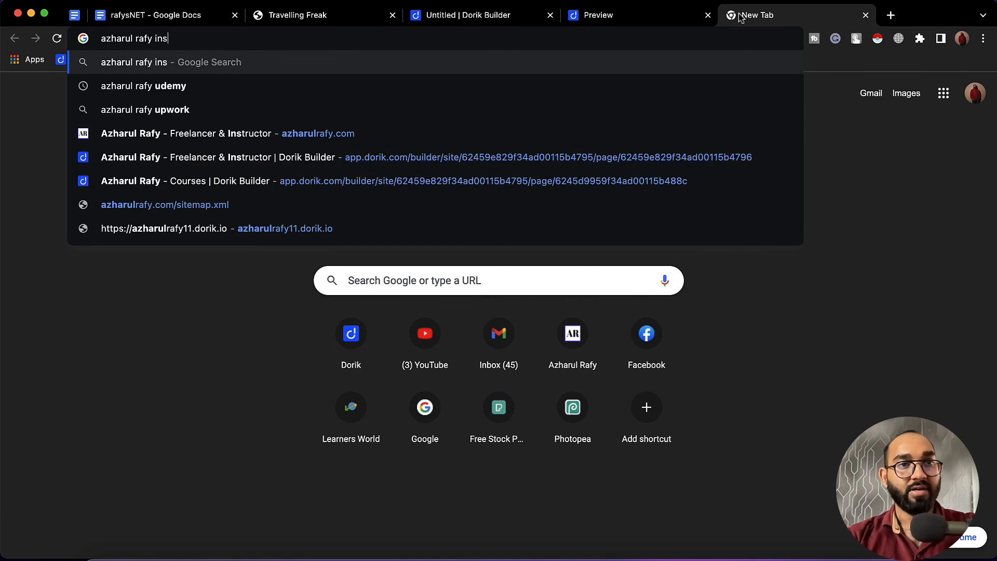
type("tagram")
key("Return")
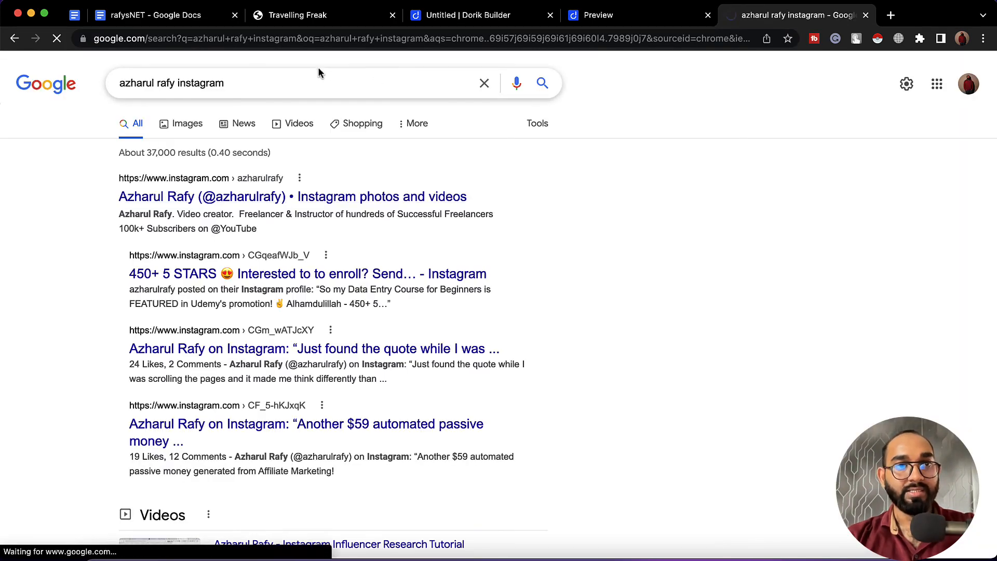
left_click(198, 197)
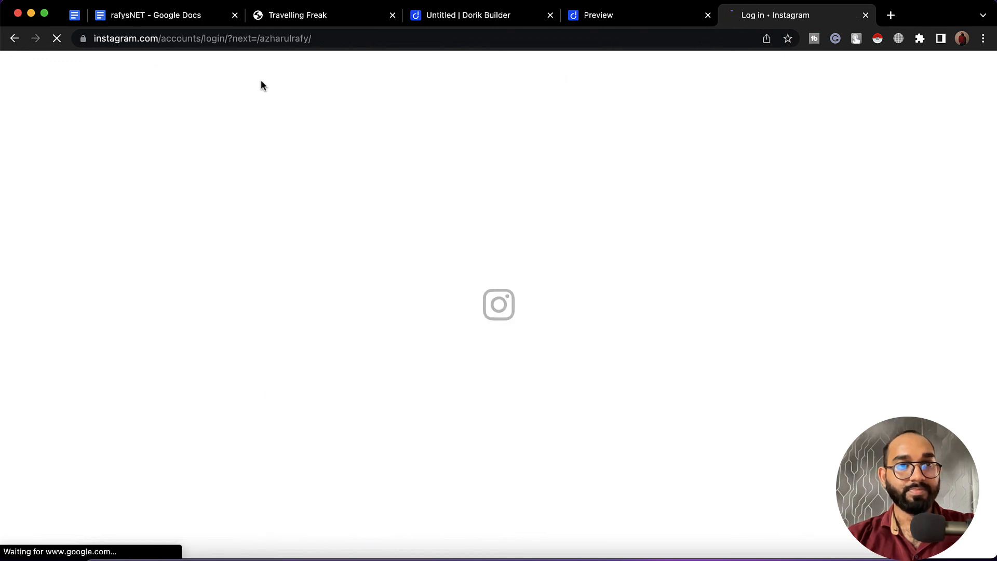
Cut the Instagram profile address from the address bar.
double_click(184, 47)
left_click_drag(184, 46, 452, 51)
type("azharulr")
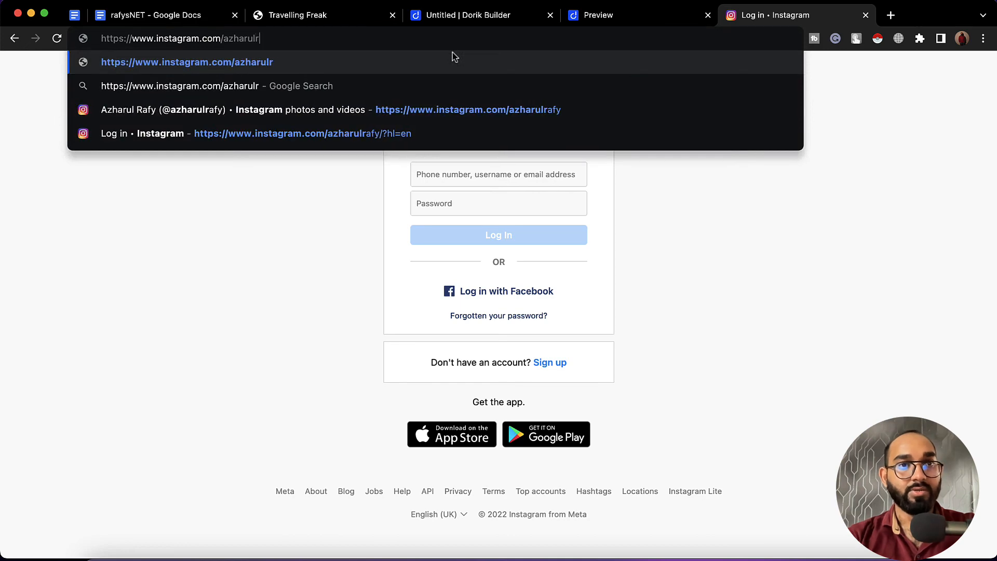
key("super+a")
key("super+c")
key("BackSpace")
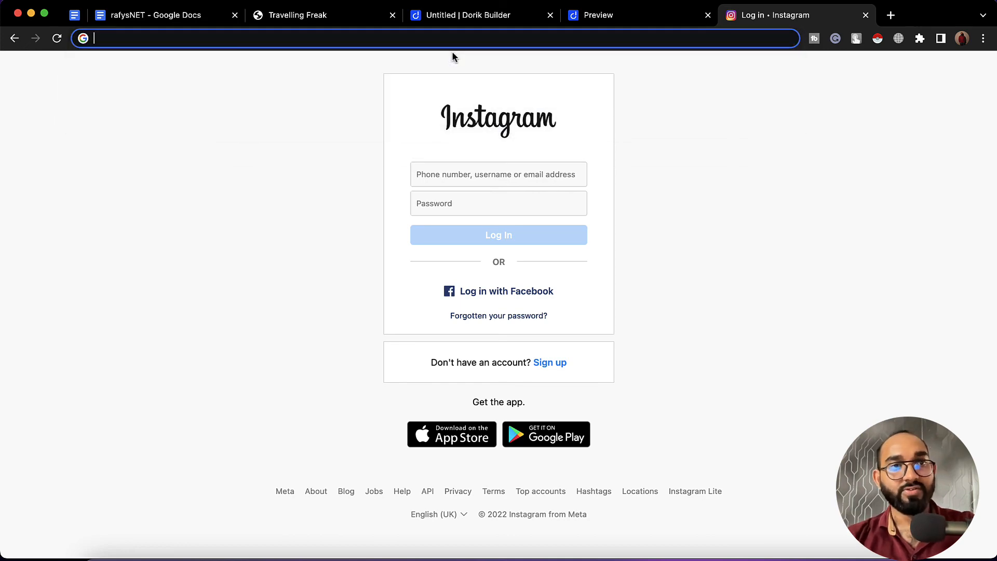
left_click(666, 22)
Paste the Instagram profile URL into the icon's link field and scroll back to the hero.
left_click(459, 16)
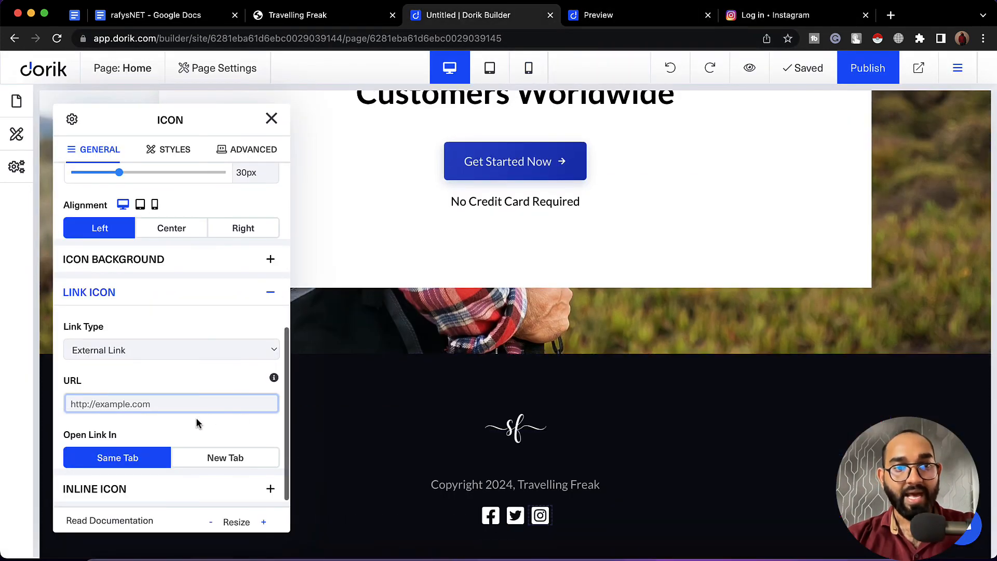
left_click(167, 406)
key("super+v")
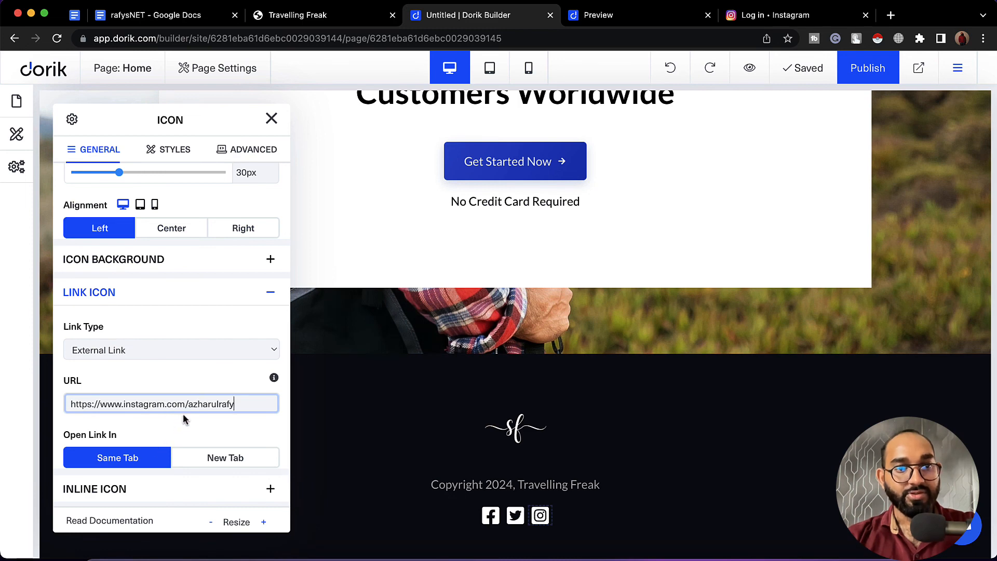
left_click(270, 120)
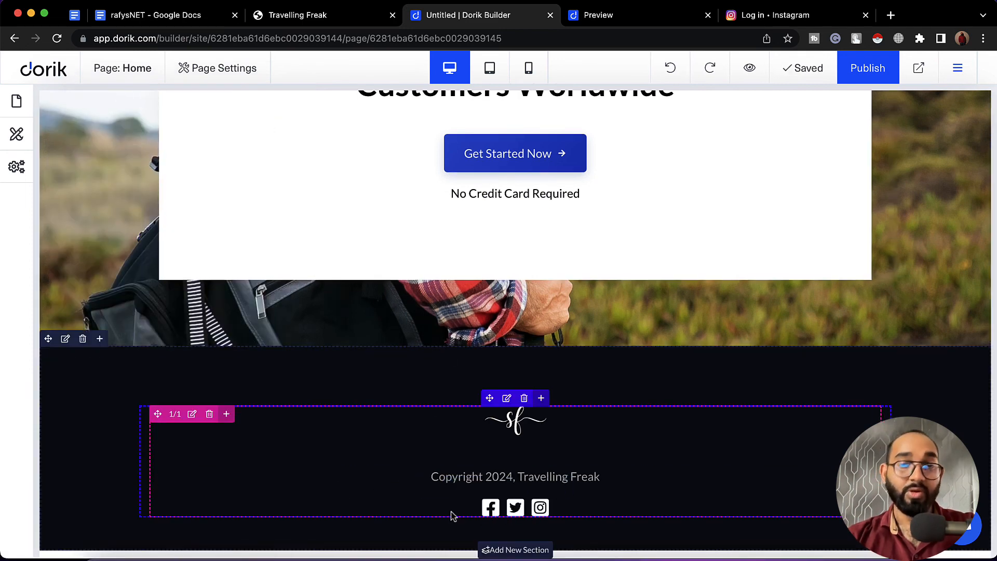
scroll(463, 457, "up", 10)
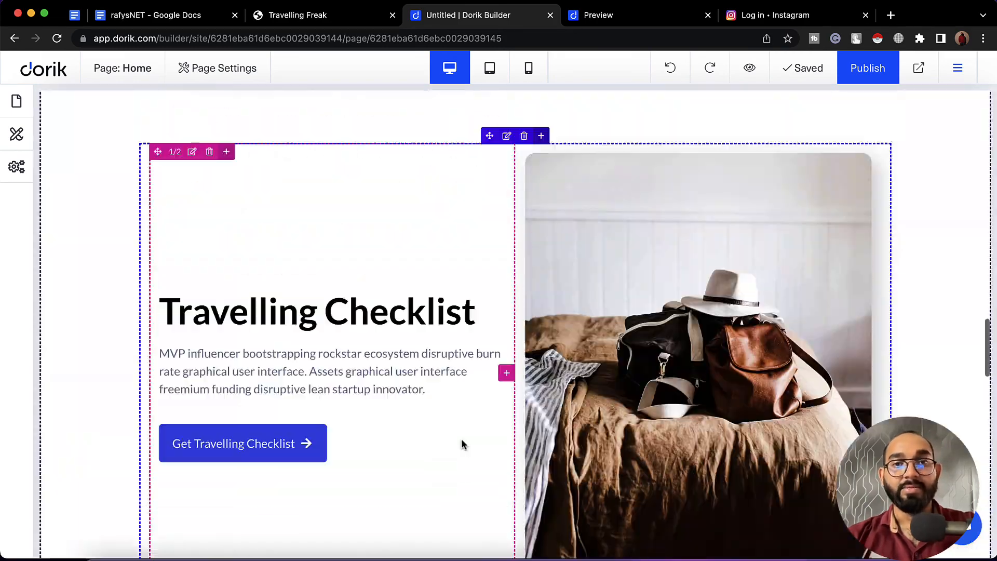
scroll(463, 445, "up", 5)
scroll(463, 444, "down", 15)
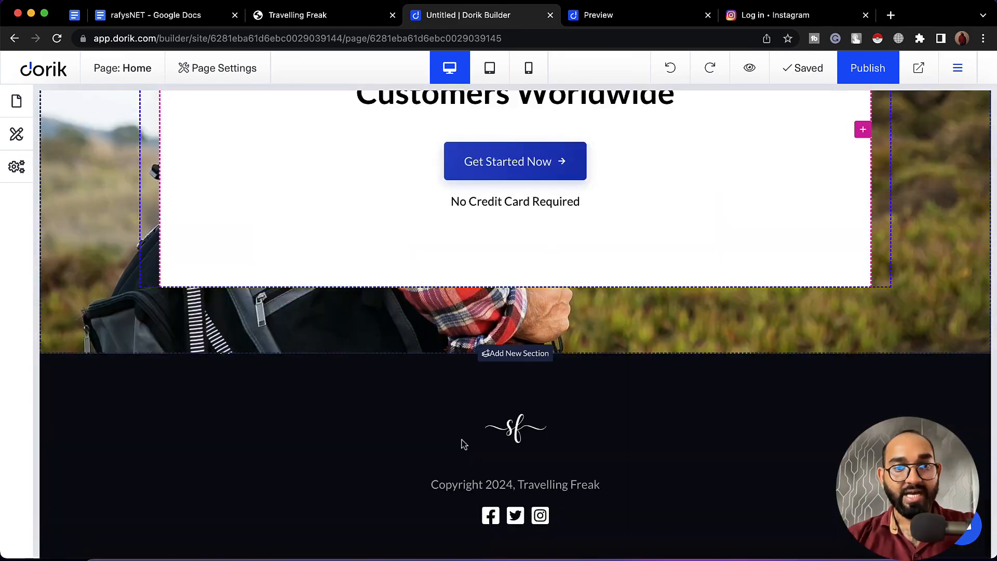
scroll(464, 444, "up", 20)
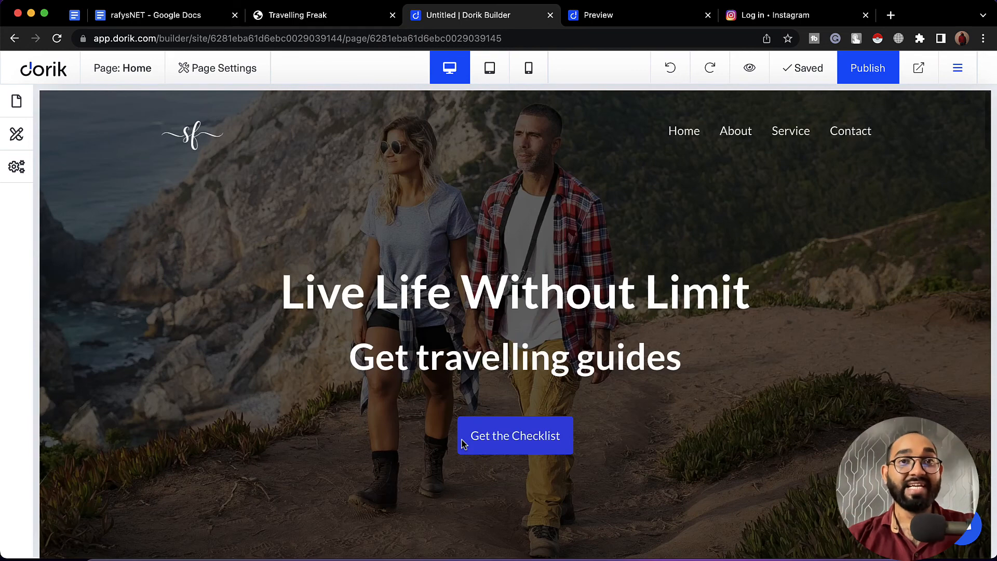
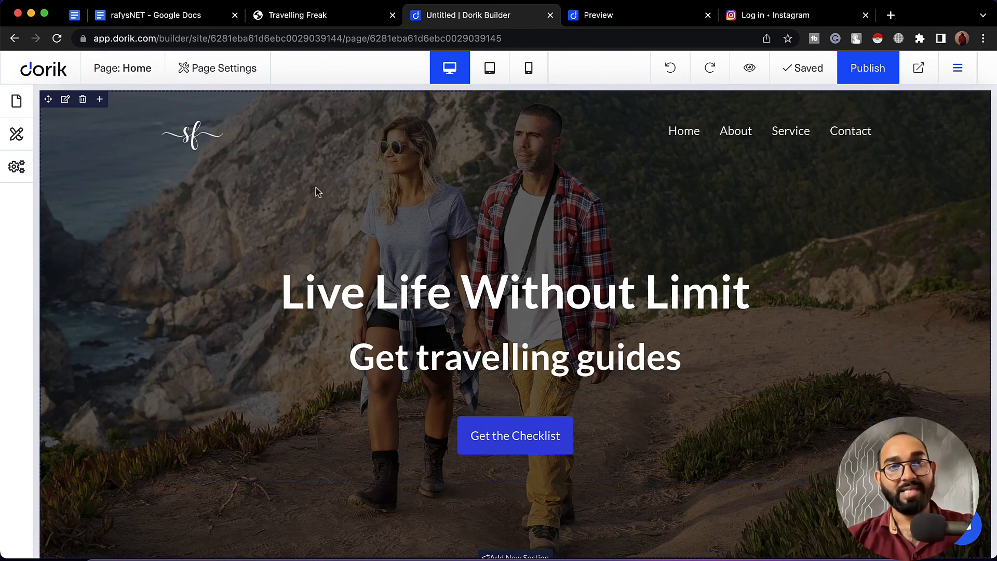
Open the Publish dialog and enter 'Travelling Freak' as the project name.
left_click(878, 67)
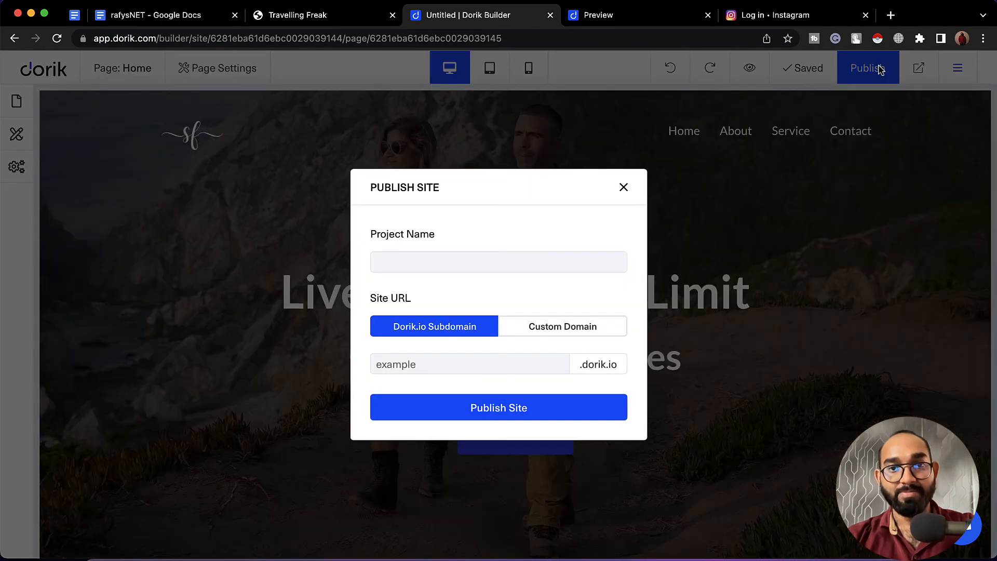
left_click(416, 272)
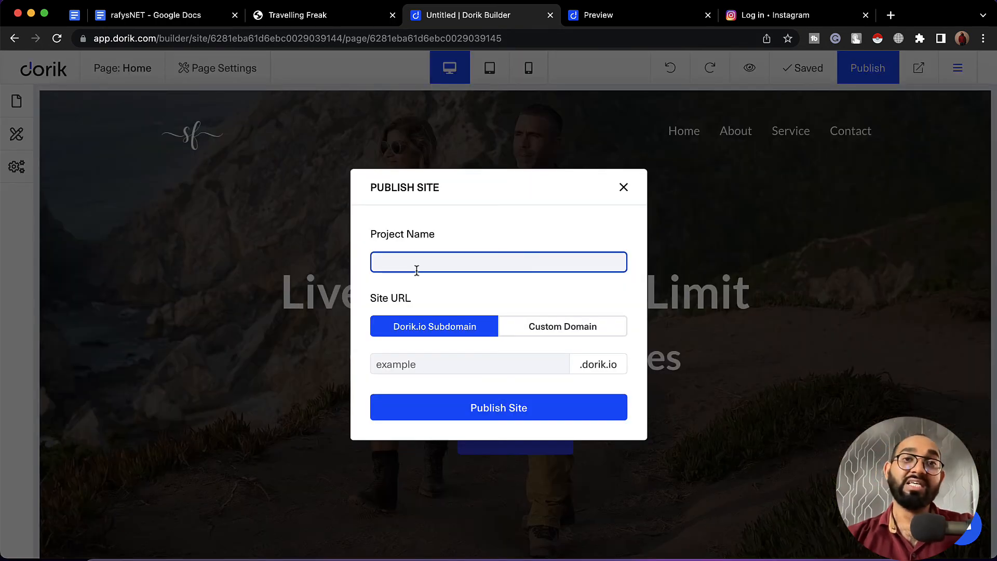
type("Trab")
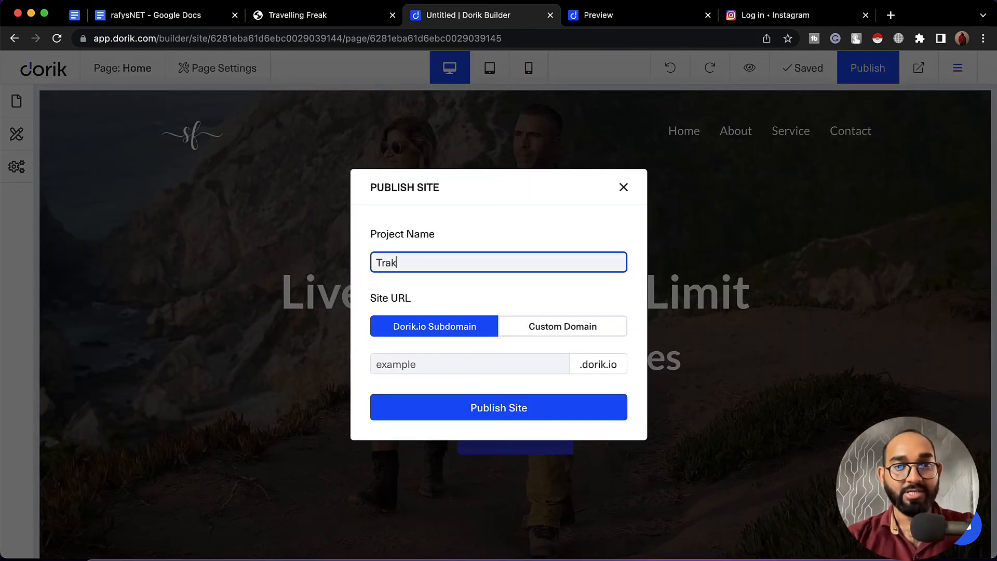
key("BackSpace")
type("velling")
key("BackSpace")
key("BackSpace")
key("BackSpace")
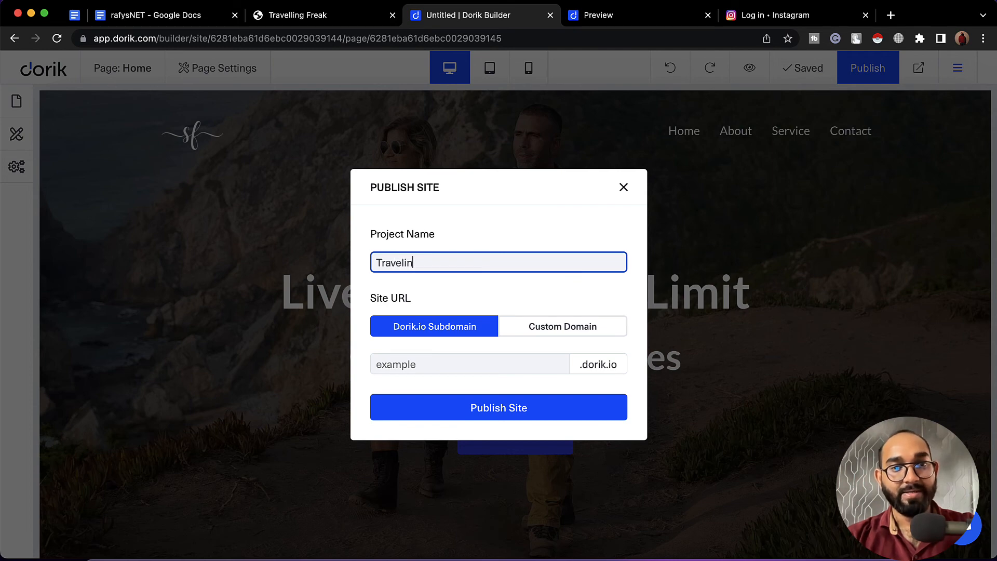
type("ling Freak")
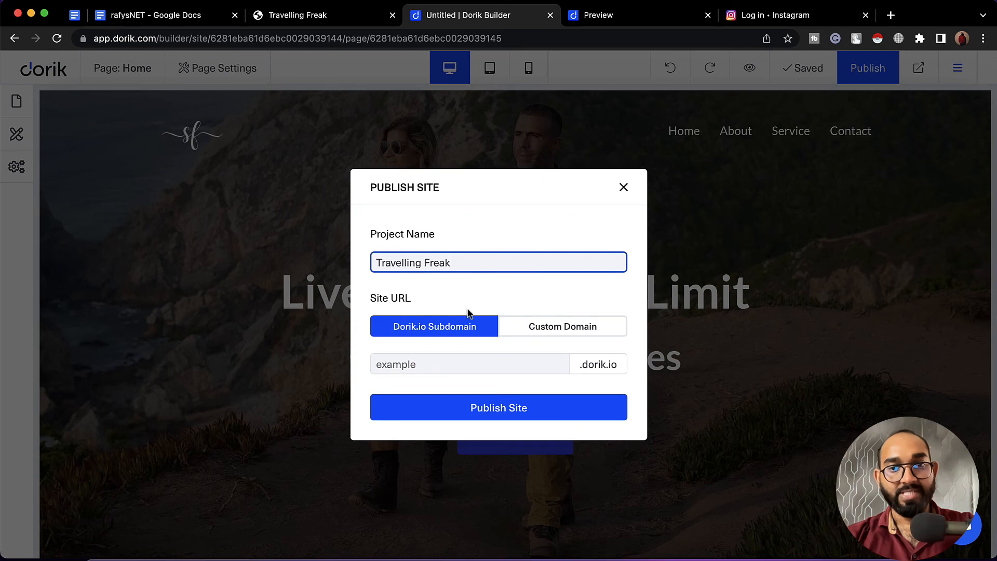
left_click(453, 359)
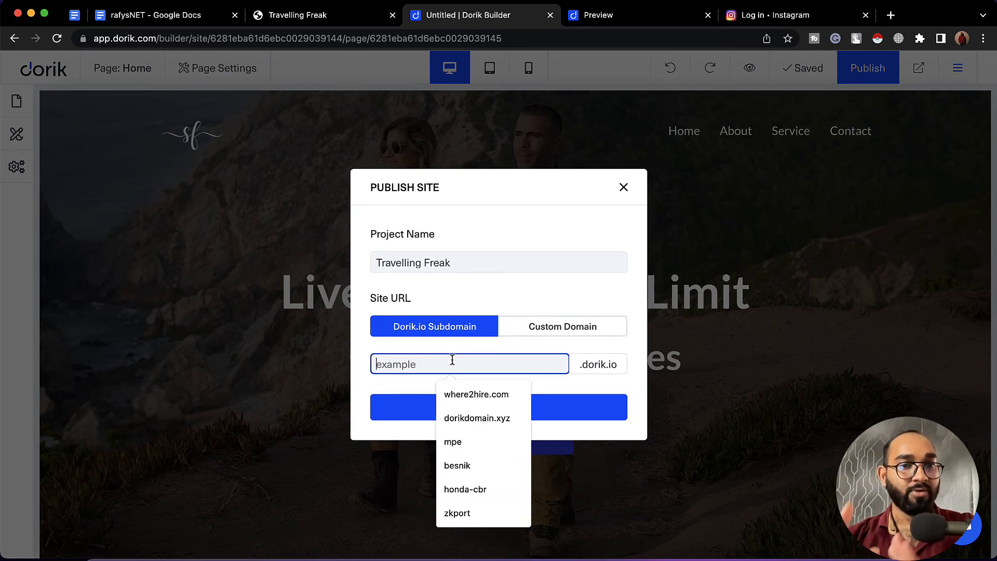
left_click(595, 285)
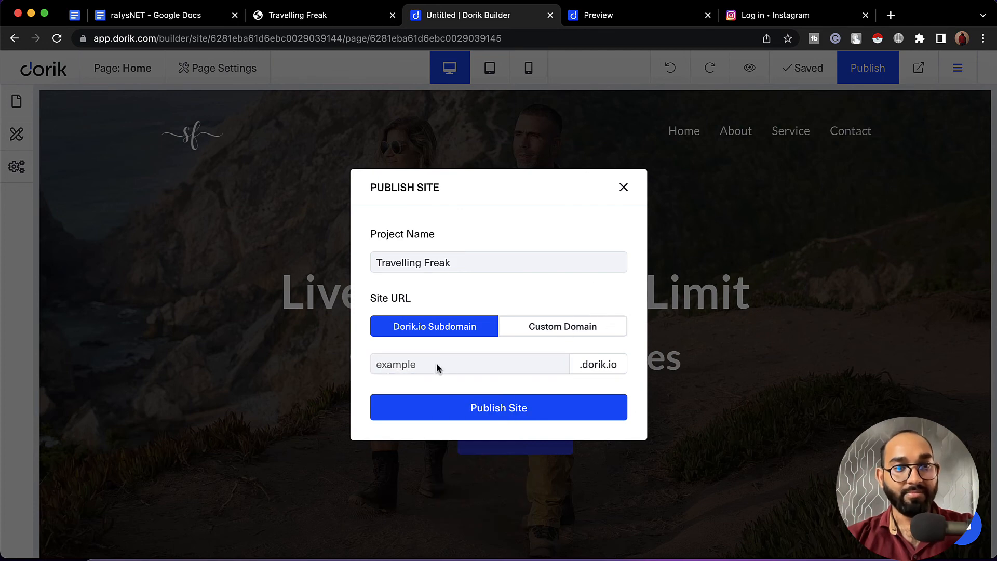
left_click(527, 330)
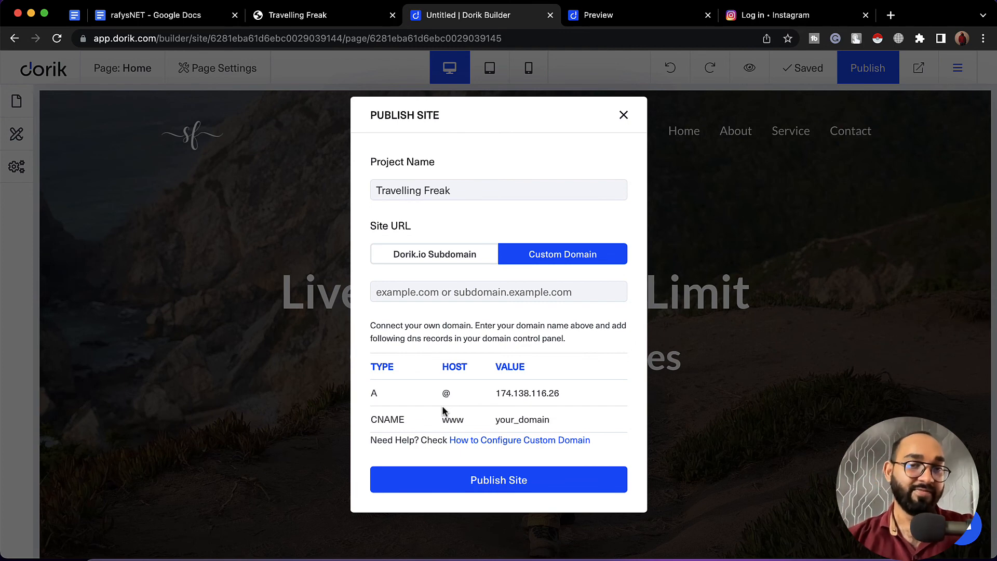
left_click(446, 258)
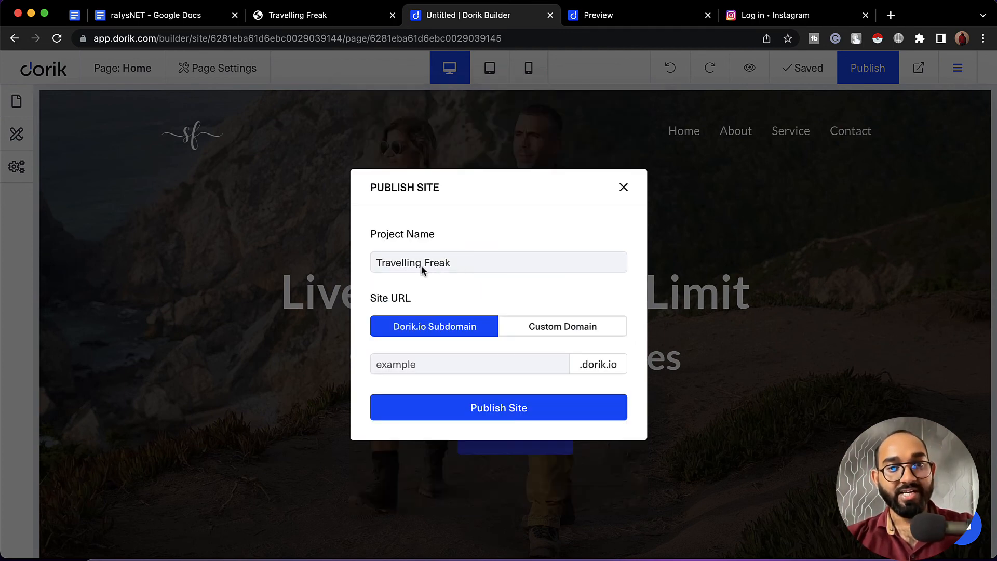
left_click(457, 363)
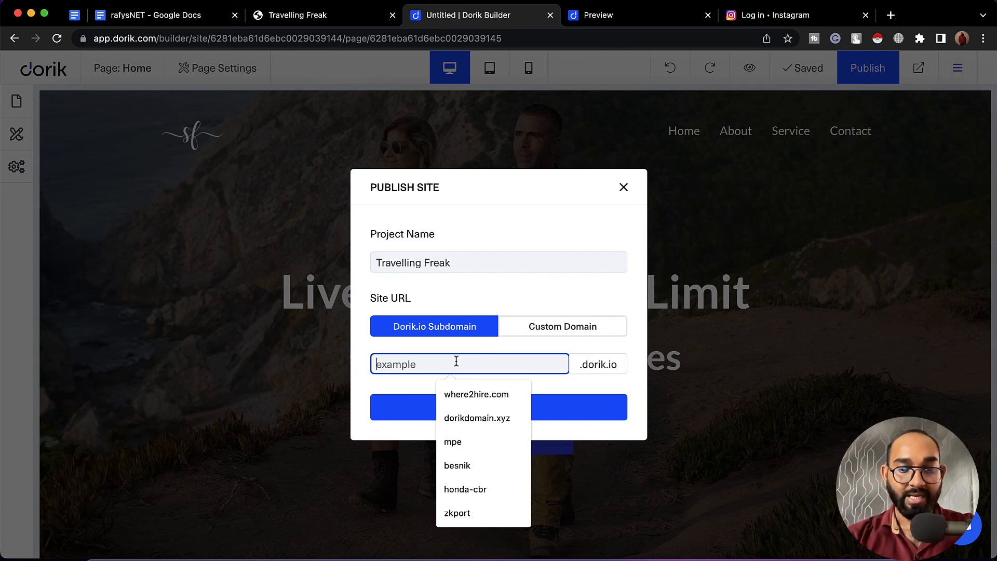
Publish the site at the travellingfreakhdkaghds subdomain and open its live link in a new tab.
type("trave")
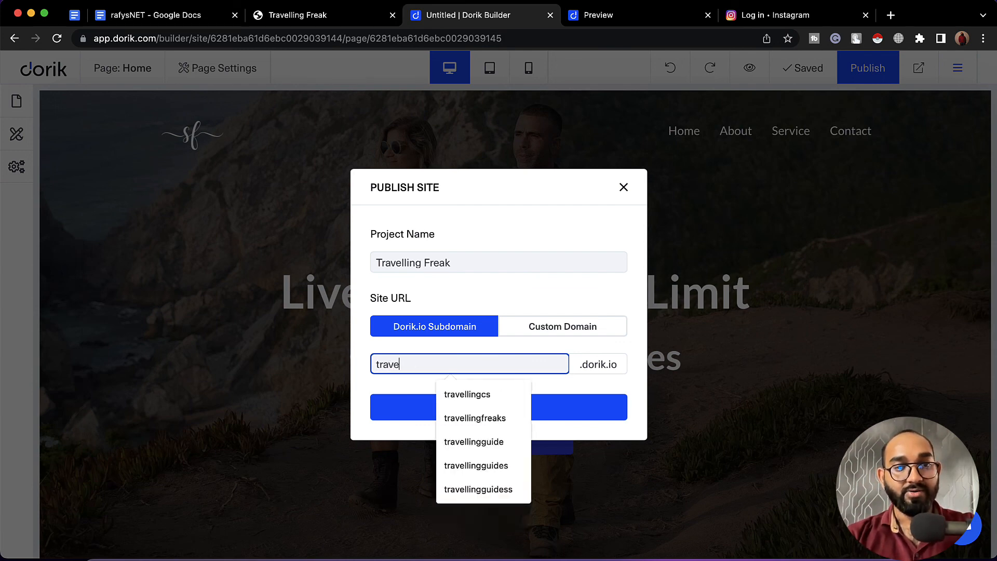
type("li")
type("in")
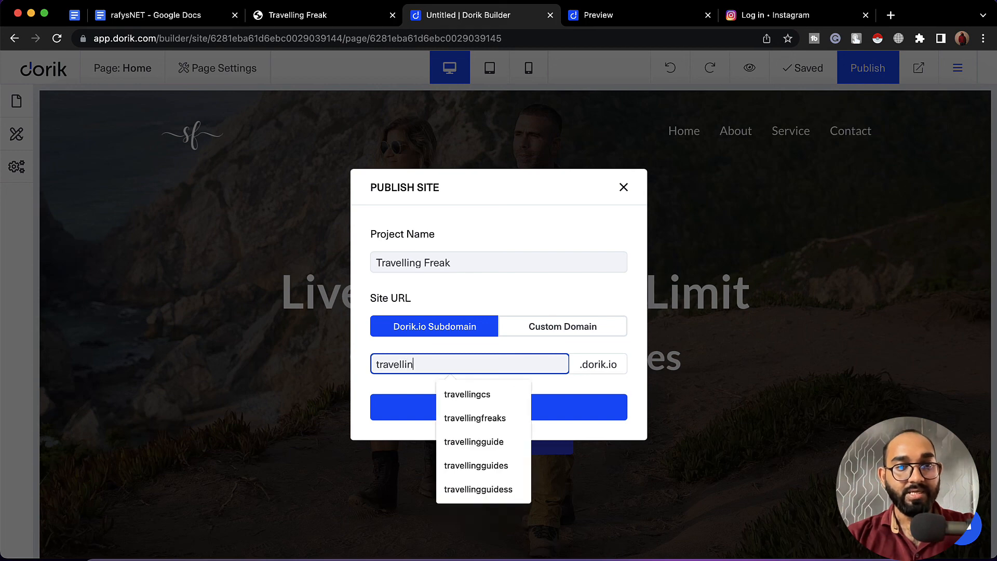
type("gfreakhdkaghds")
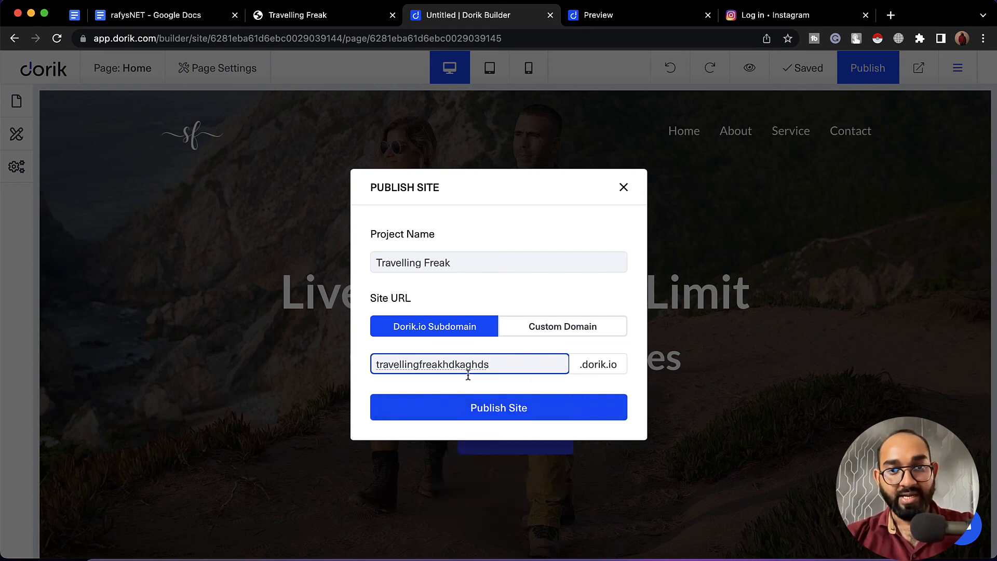
left_click_drag(486, 364, 316, 371)
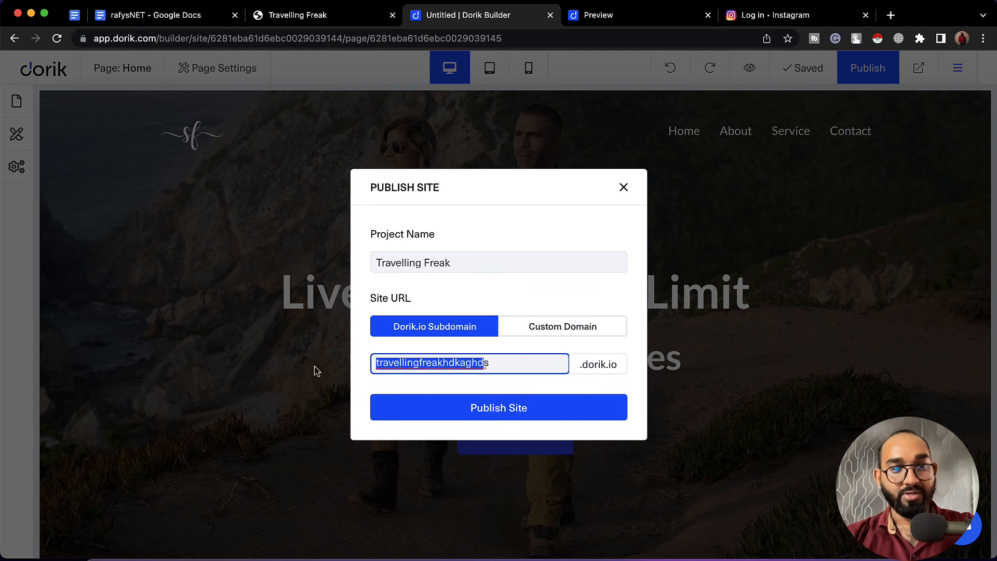
left_click(595, 392)
left_click(538, 413)
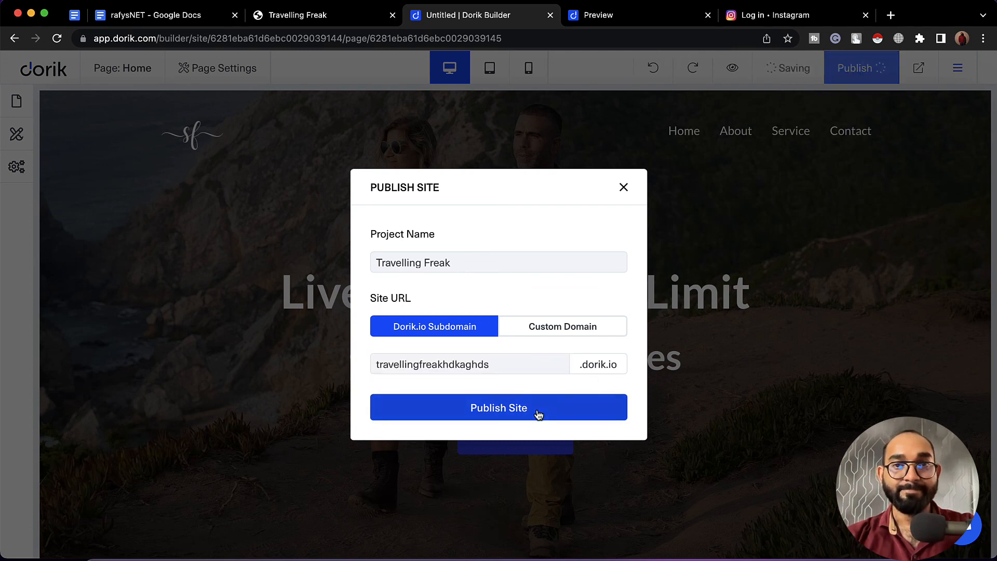
left_click(480, 442)
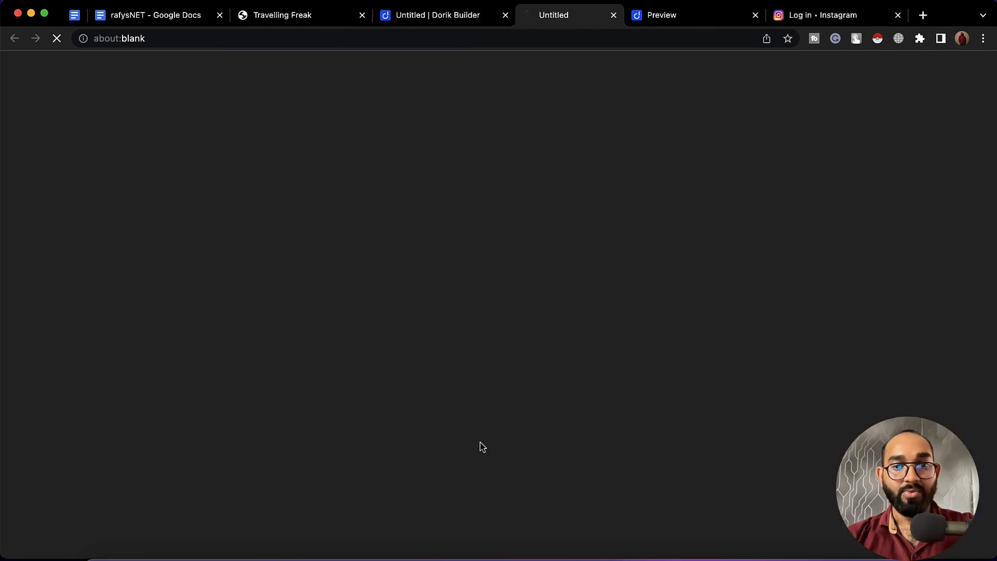
Clear the new tab's address and scroll through the live Travelling Freak homepage.
left_click(397, 43)
key("super+c")
key("BackSpace")
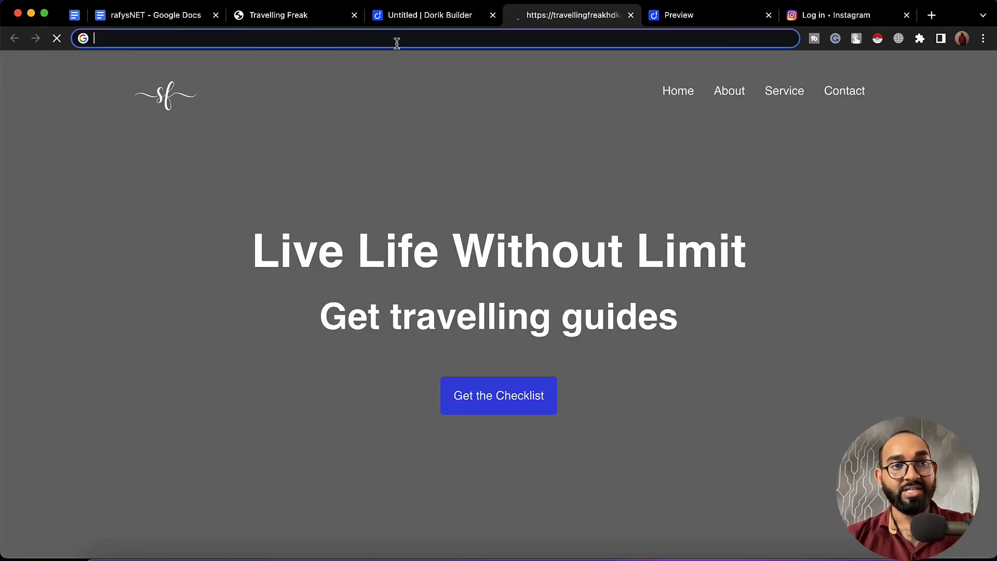
scroll(218, 364, "down", 20)
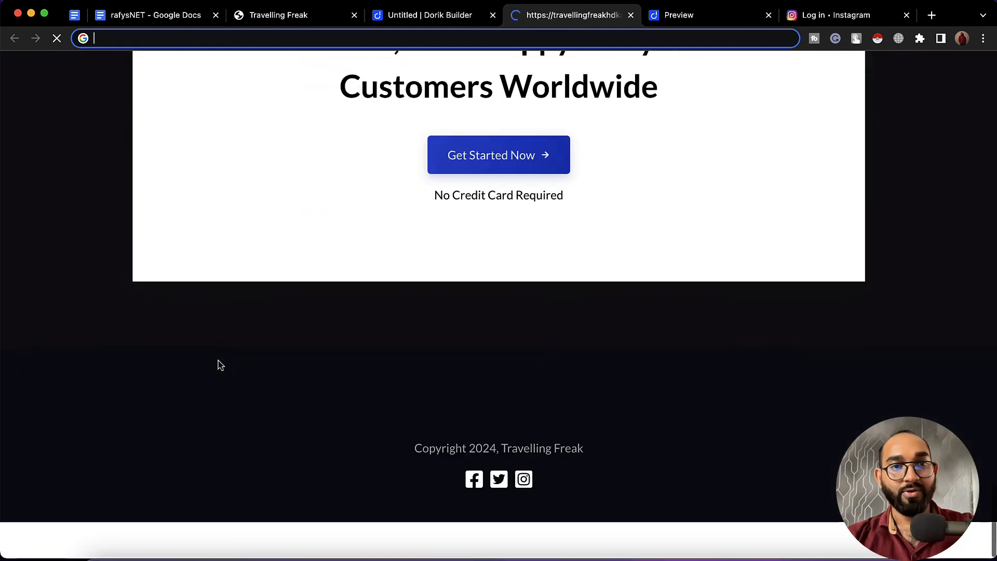
scroll(218, 363, "up", 15)
scroll(218, 364, "up", 12)
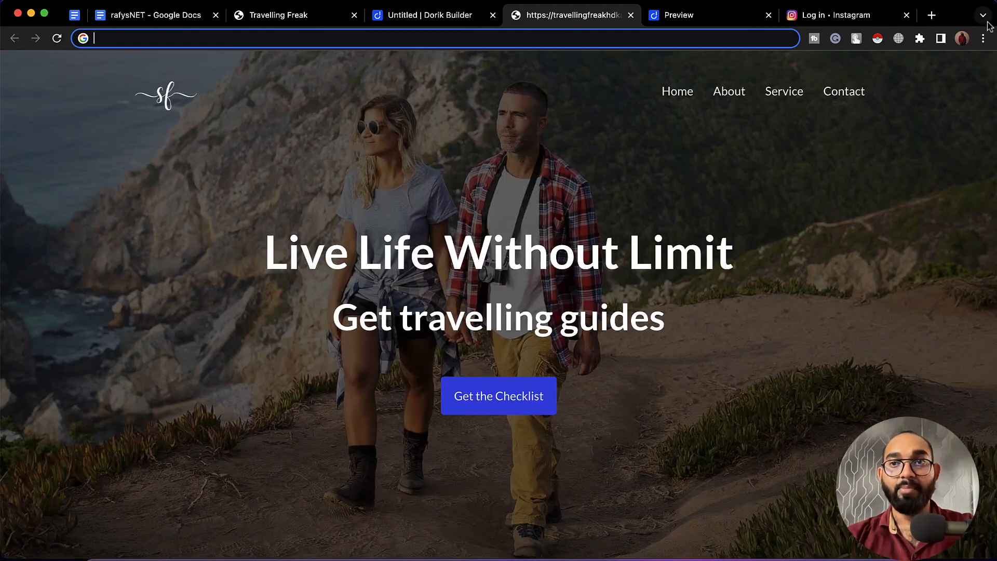
Load travellingfreakhdkaghds.dorik.io in a new incognito window and scroll through the homepage.
left_click(983, 38)
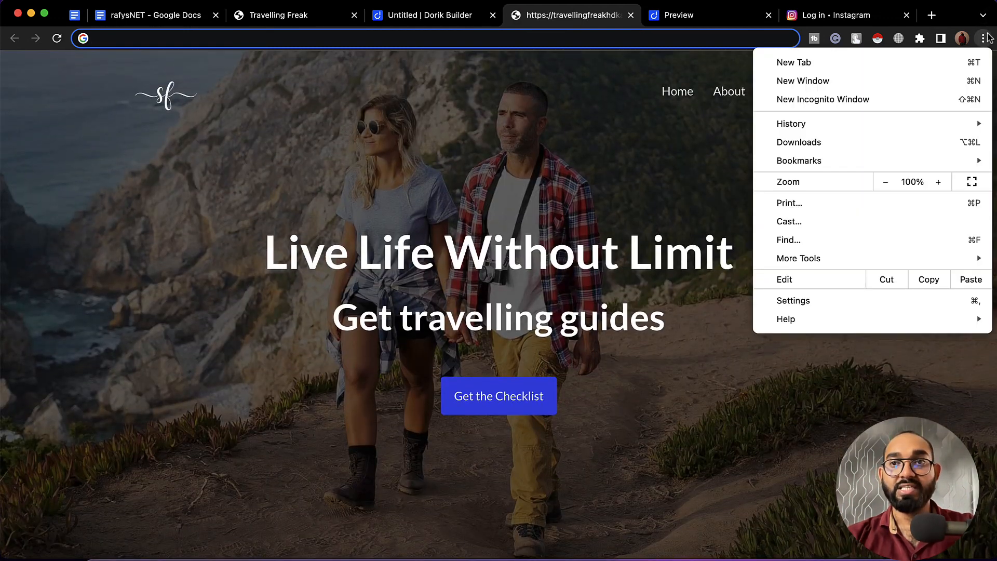
left_click(880, 102)
key("super+v")
key("Return")
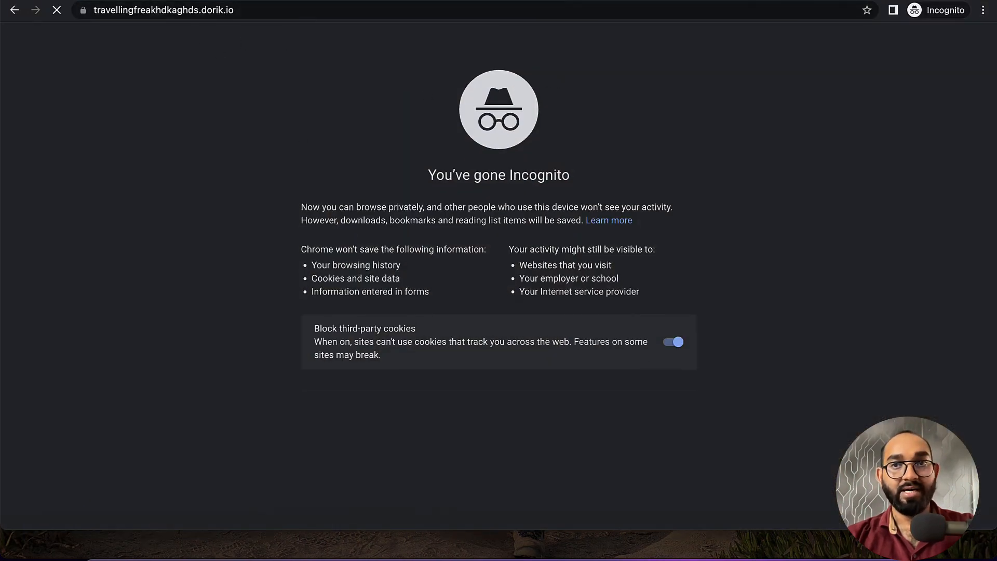
scroll(670, 347, "down", 10)
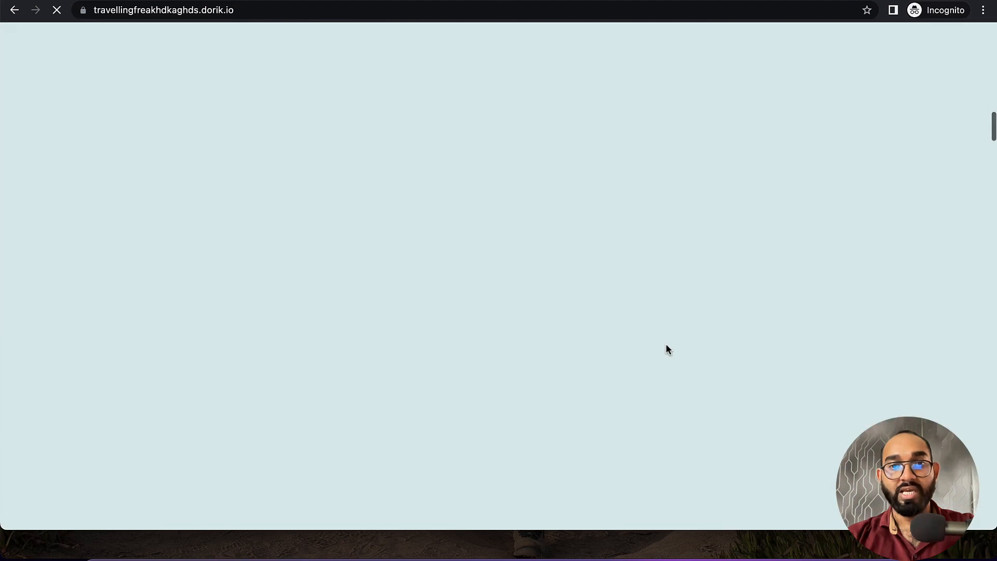
scroll(669, 349, "down", 10)
scroll(669, 349, "up", 20)
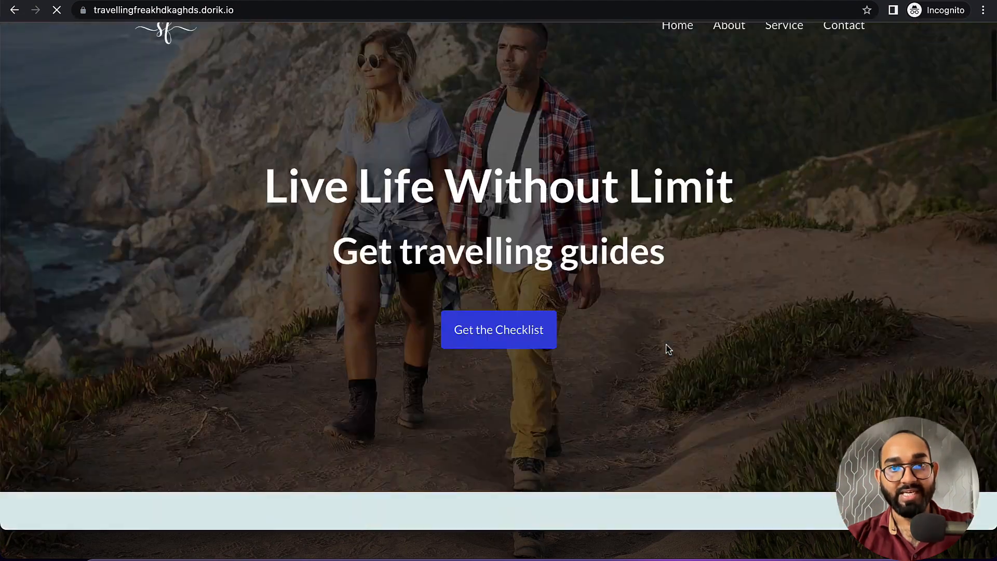
scroll(667, 348, "down", 15)
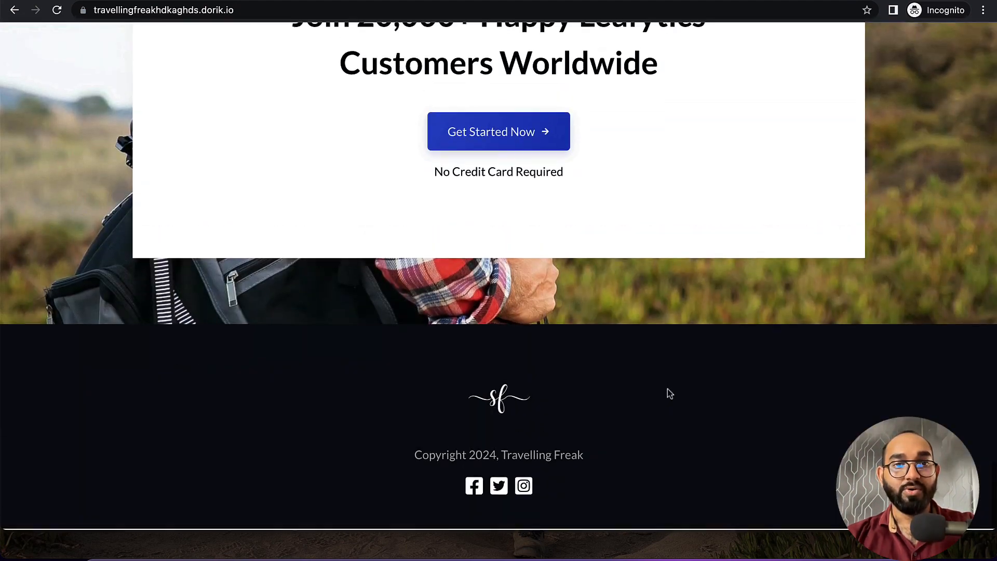
scroll(668, 389, "up", 20)
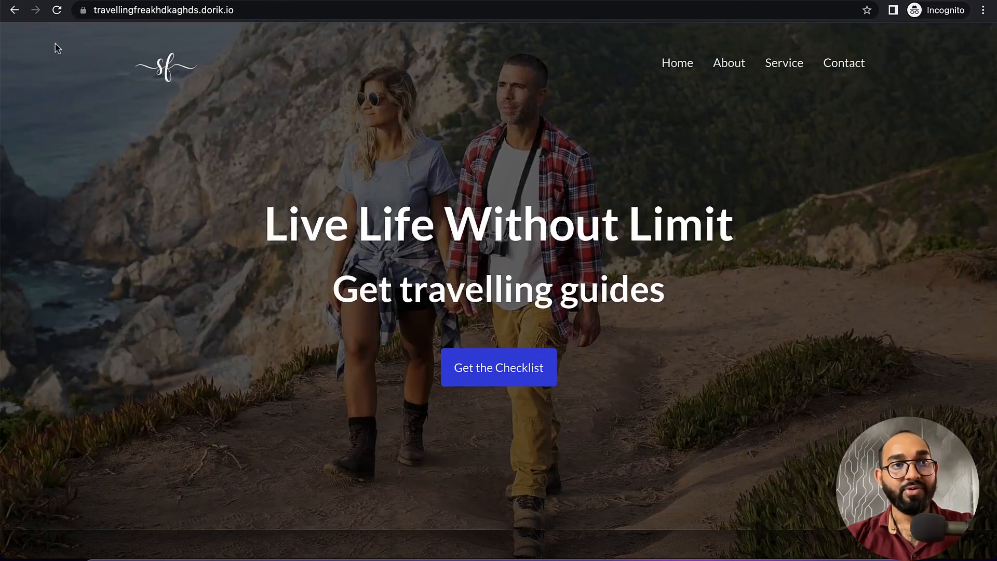
key("super+t")
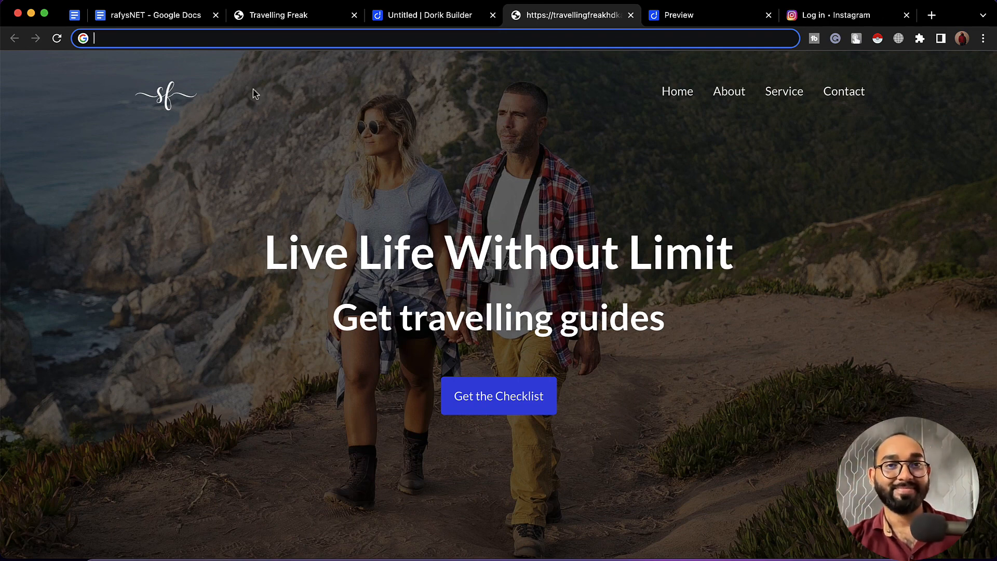
left_click(661, 0)
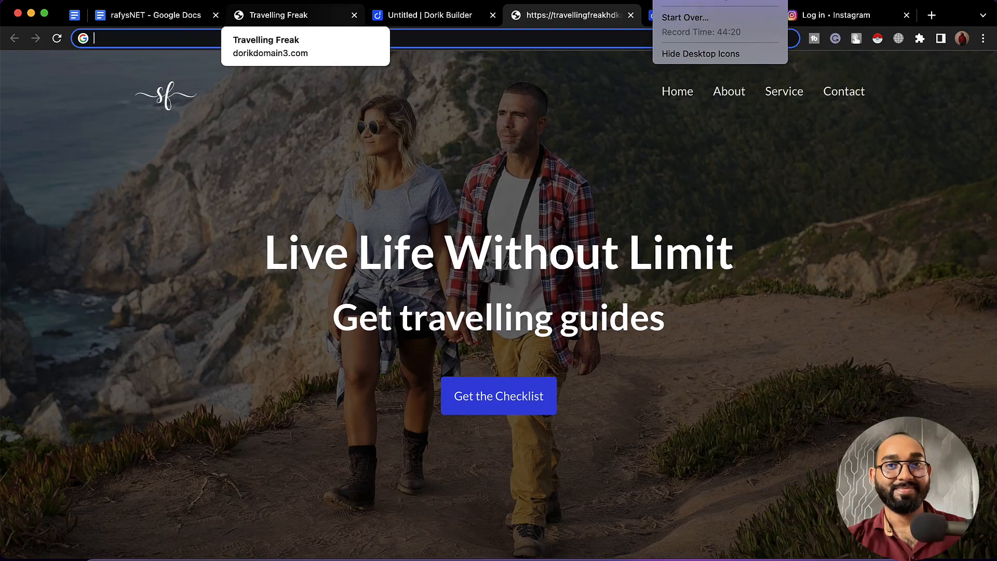